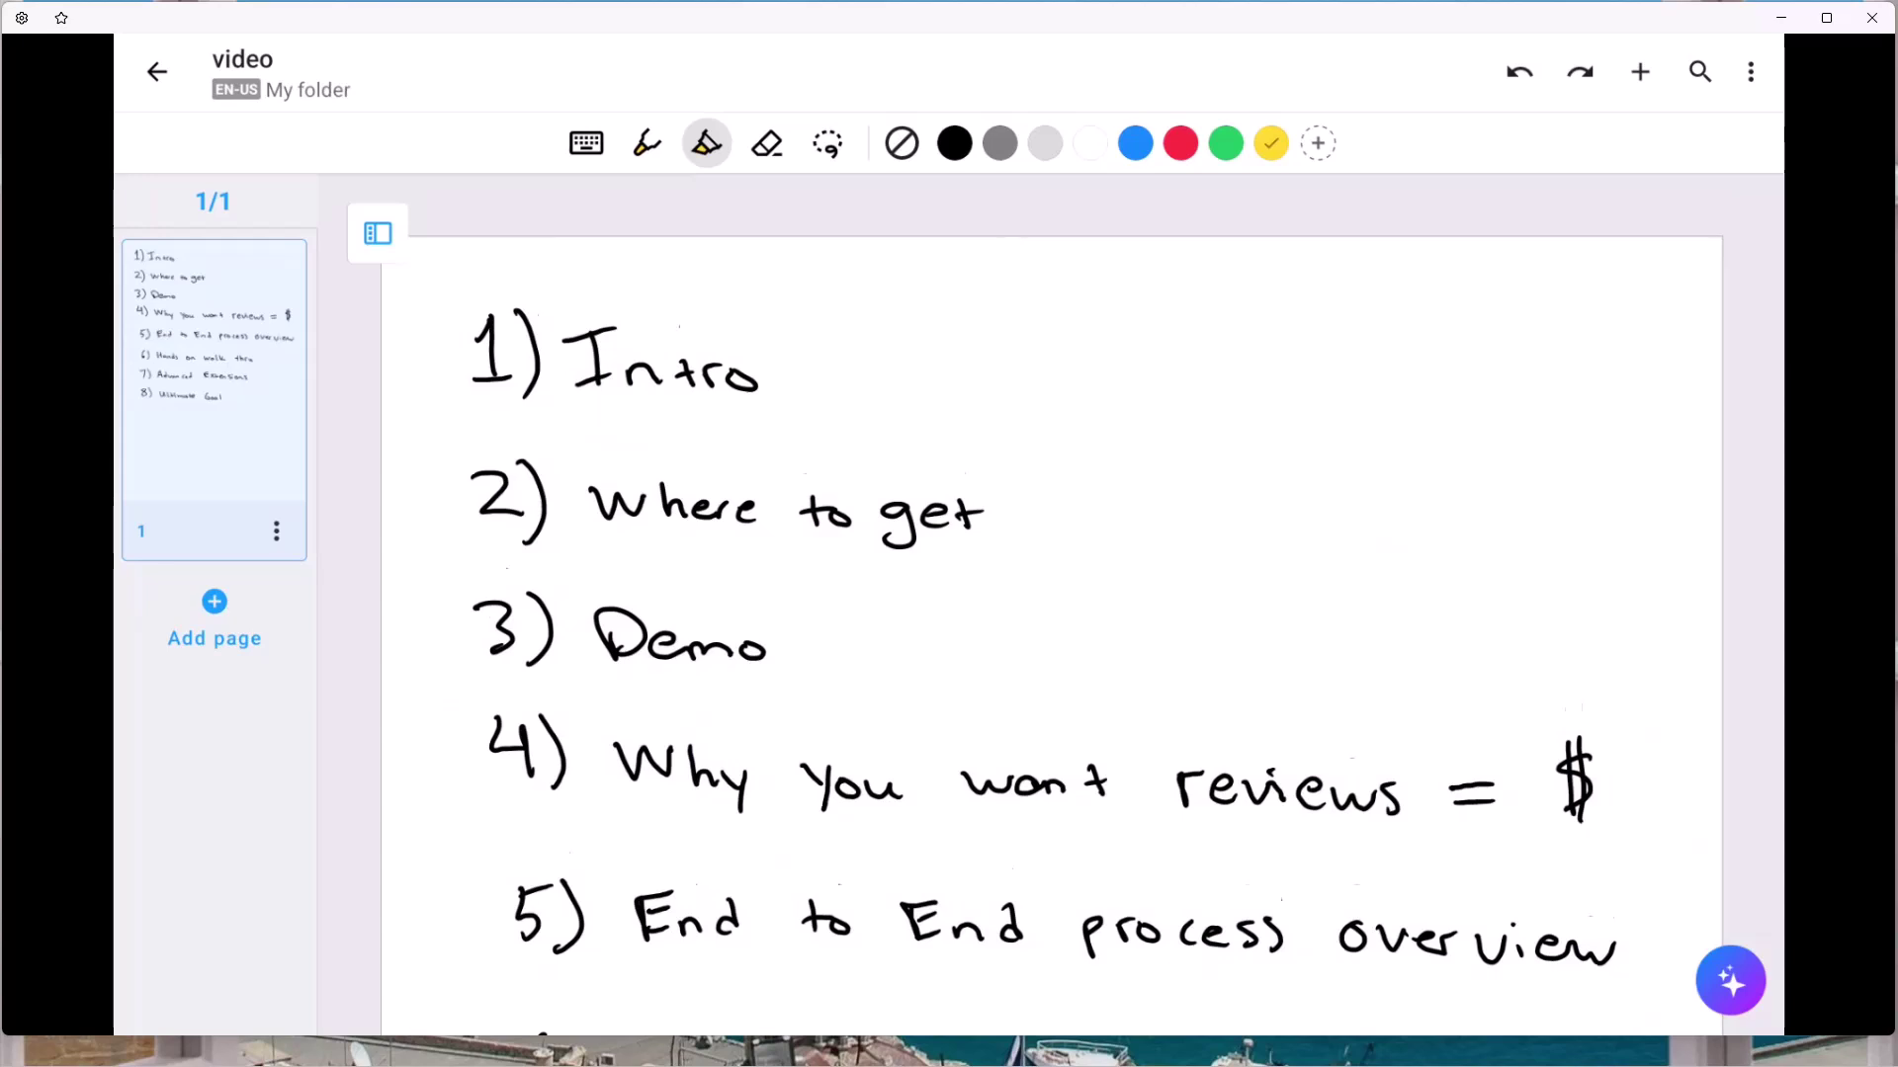
Read through the handwritten video outline from Intro to Ultimate Goal.
scroll(1051, 581, down, 5)
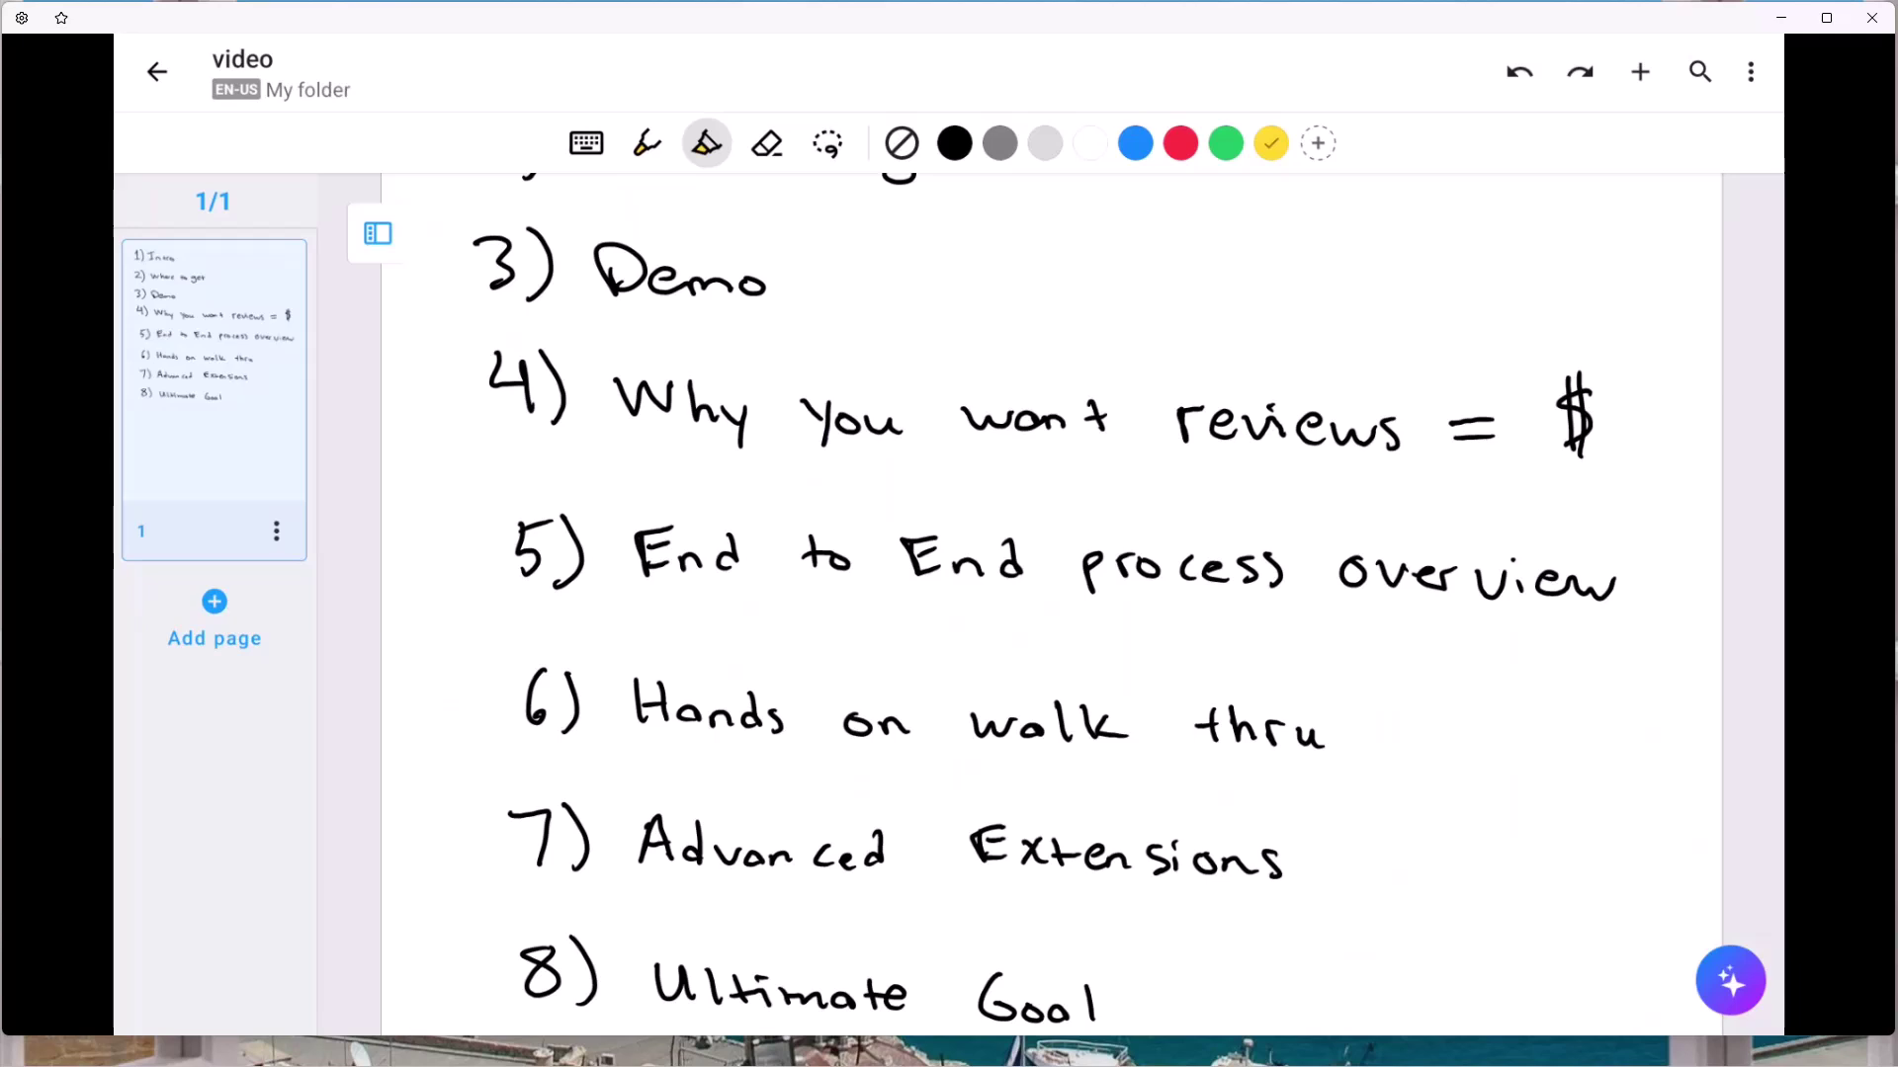
scroll(1048, 593, down, 3)
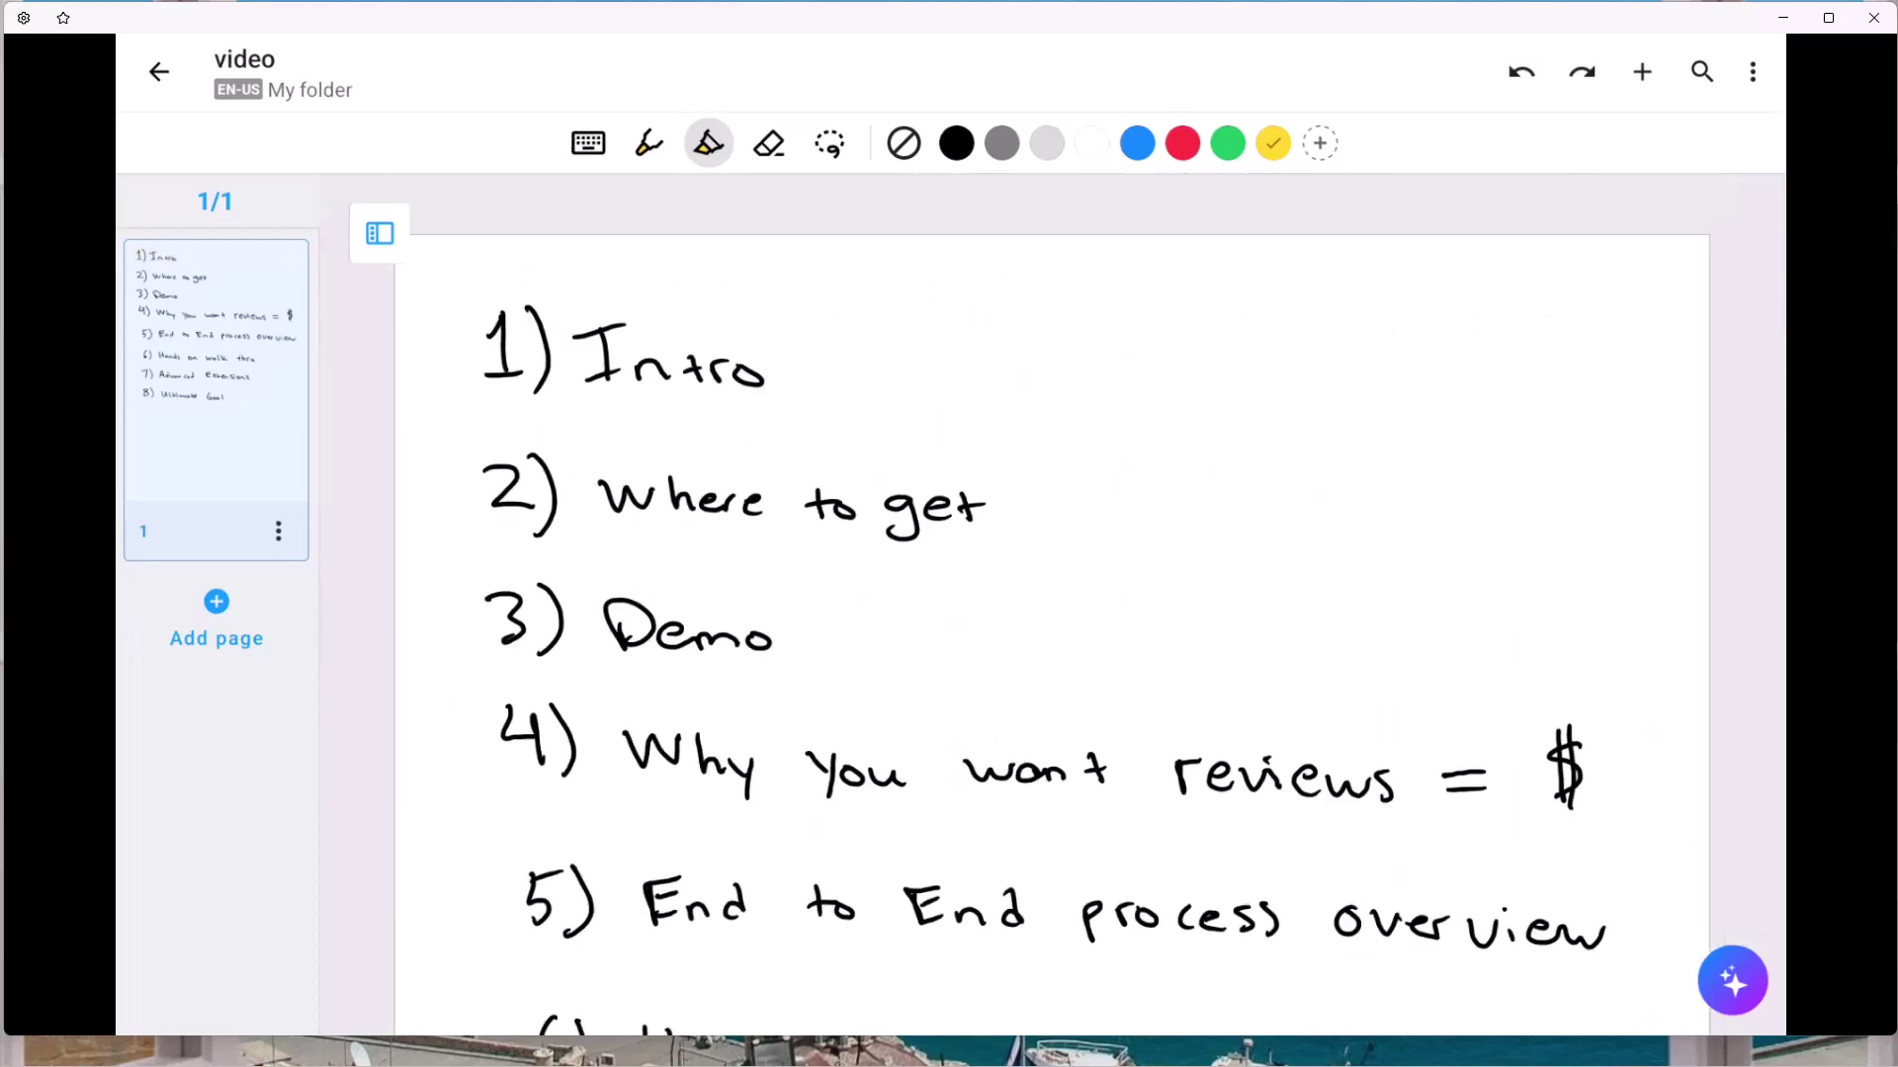
drag(453, 346, 846, 361)
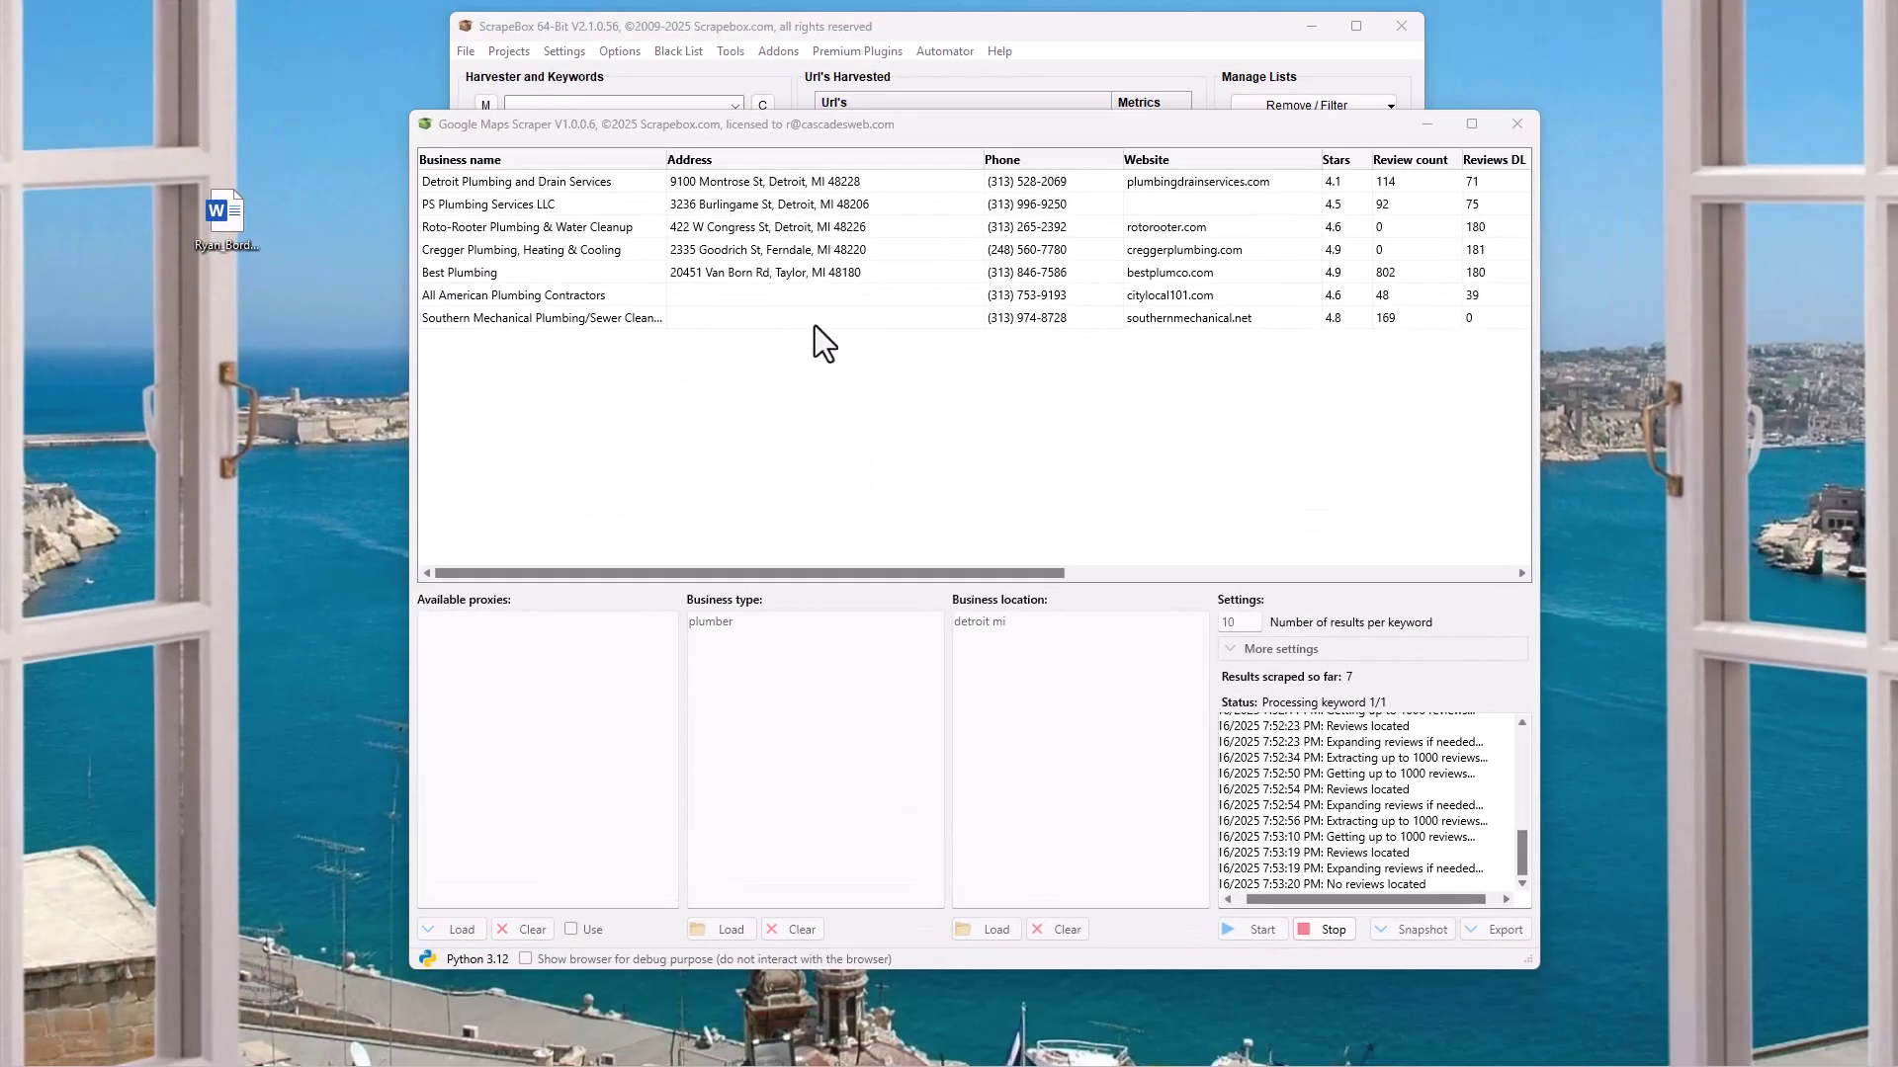
Stop the running Google Maps scrape, close the scraper, and move the main ScrapeBox window lower on the desktop.
click(1325, 930)
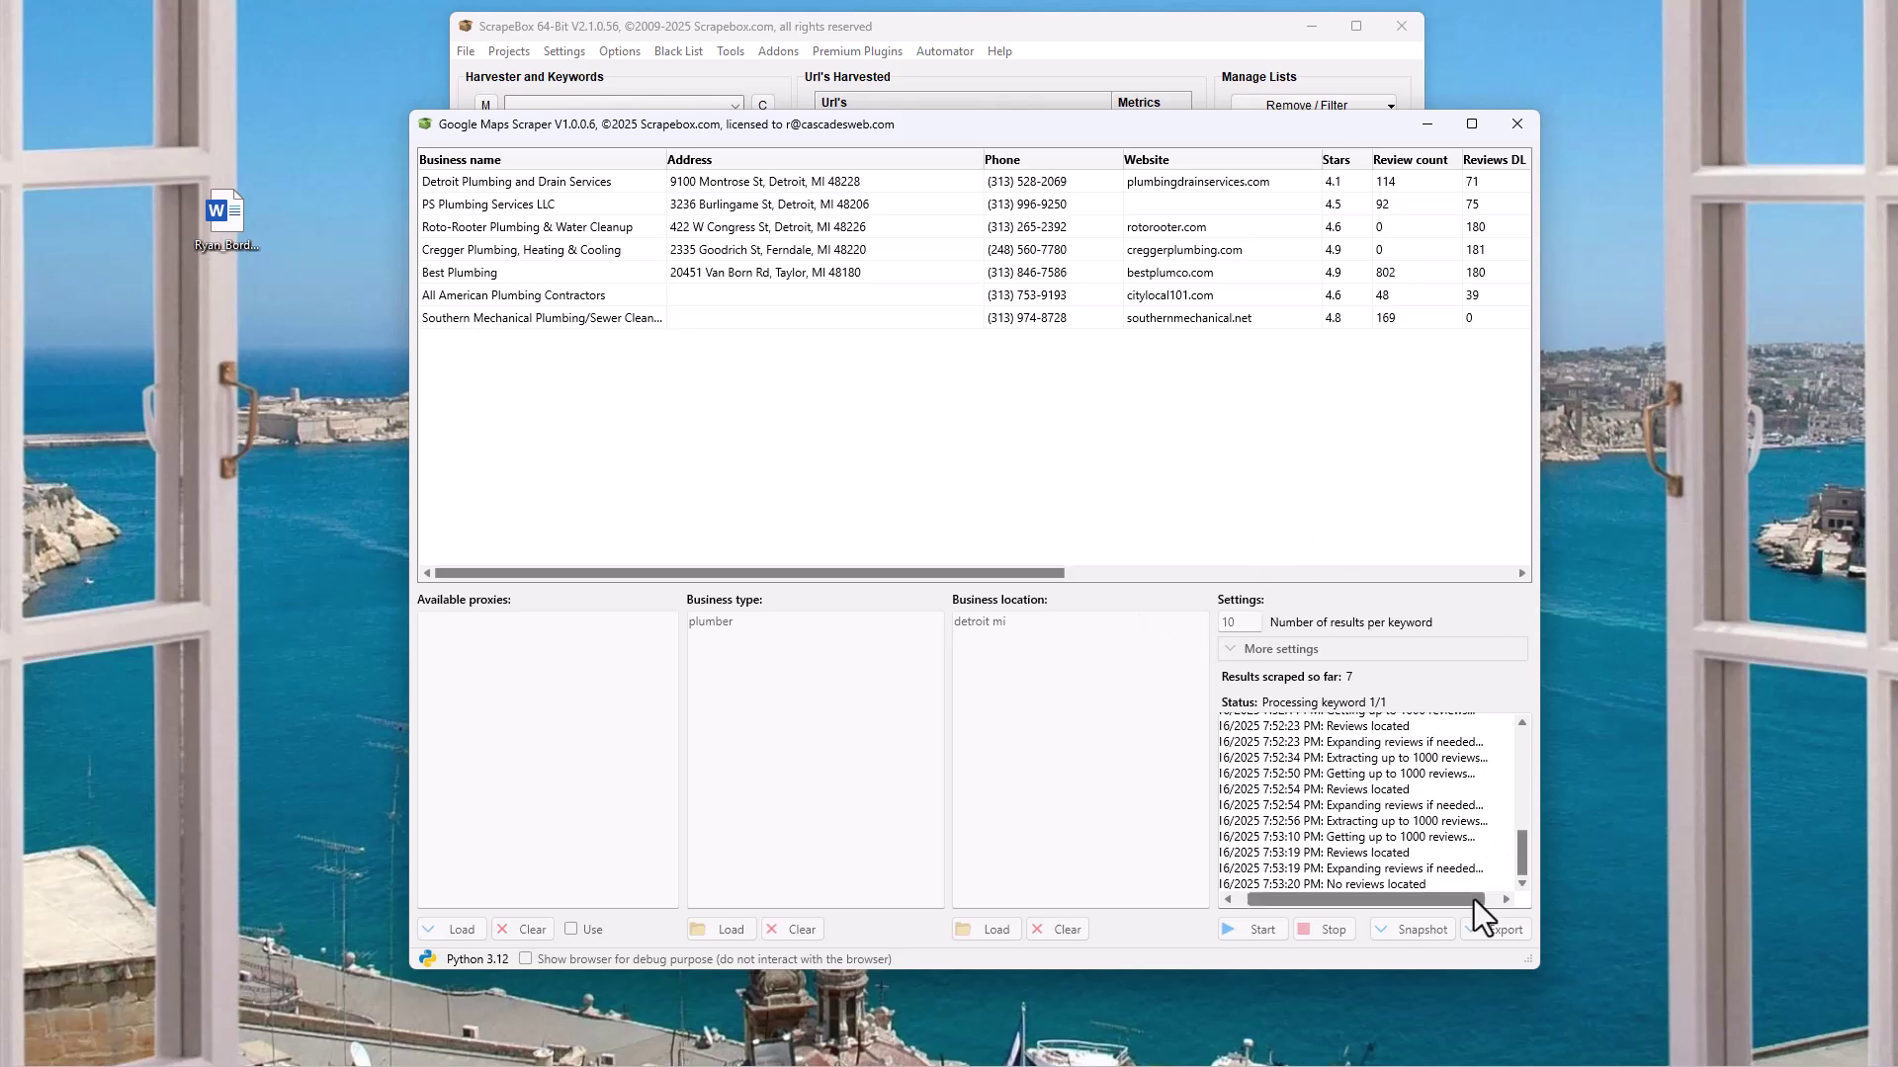
click(1534, 117)
drag(1071, 26, 1090, 158)
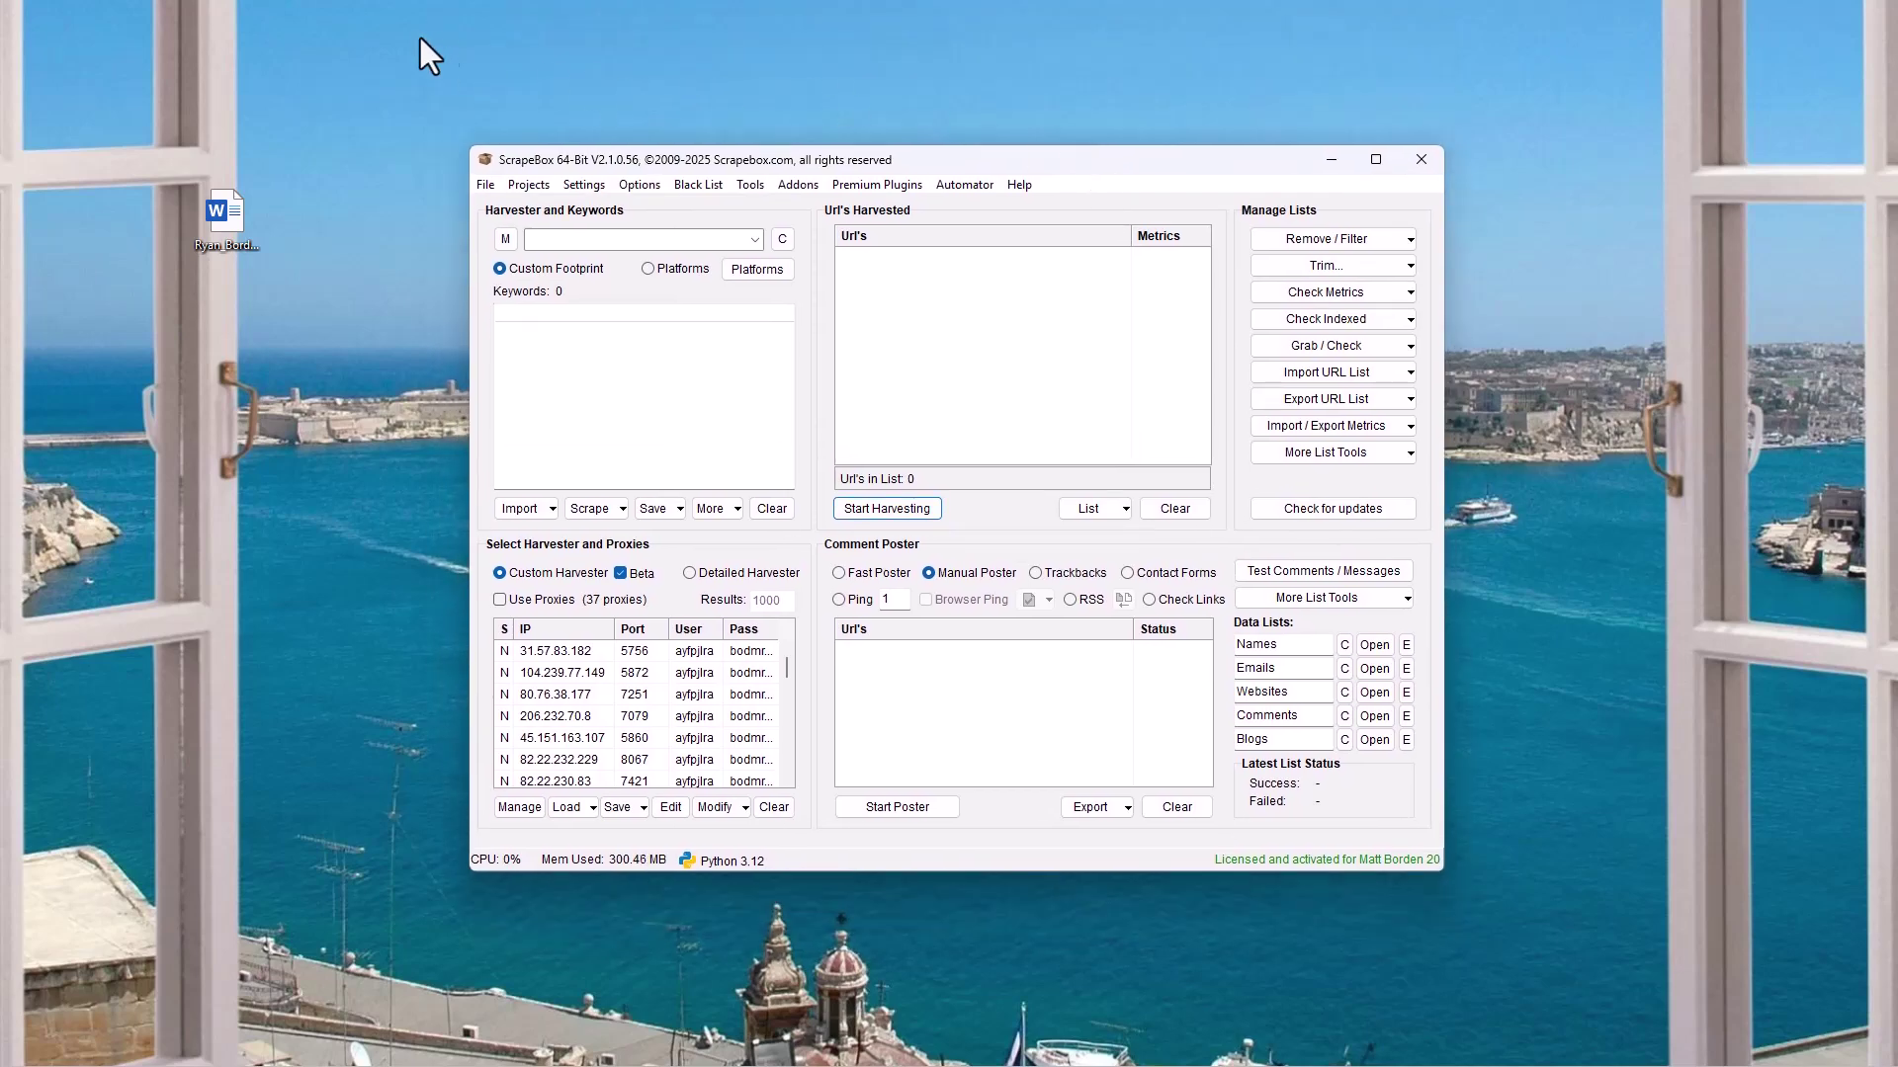
click(344, 10)
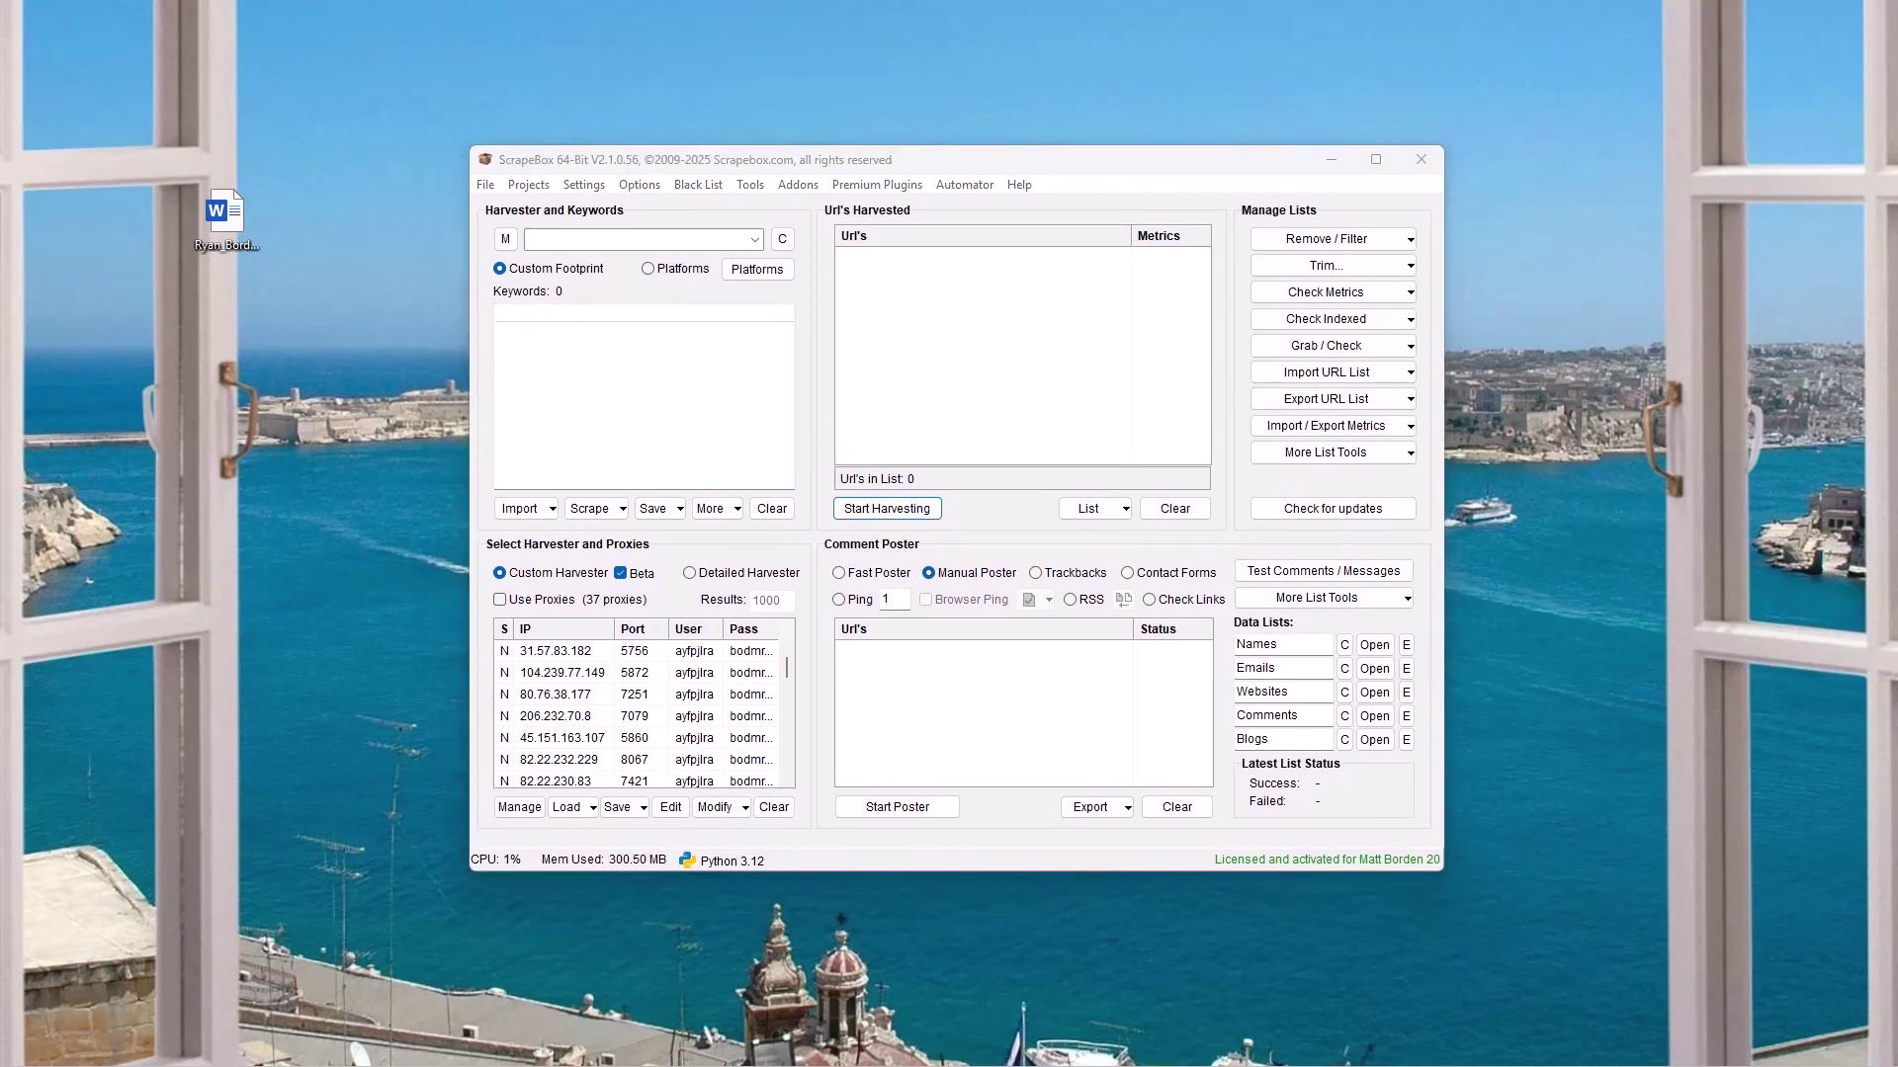
Switch to the browser to view the purchase offer on scrapebox.com and the Scrapebox Free Tips page, then minimize it.
click(988, 1066)
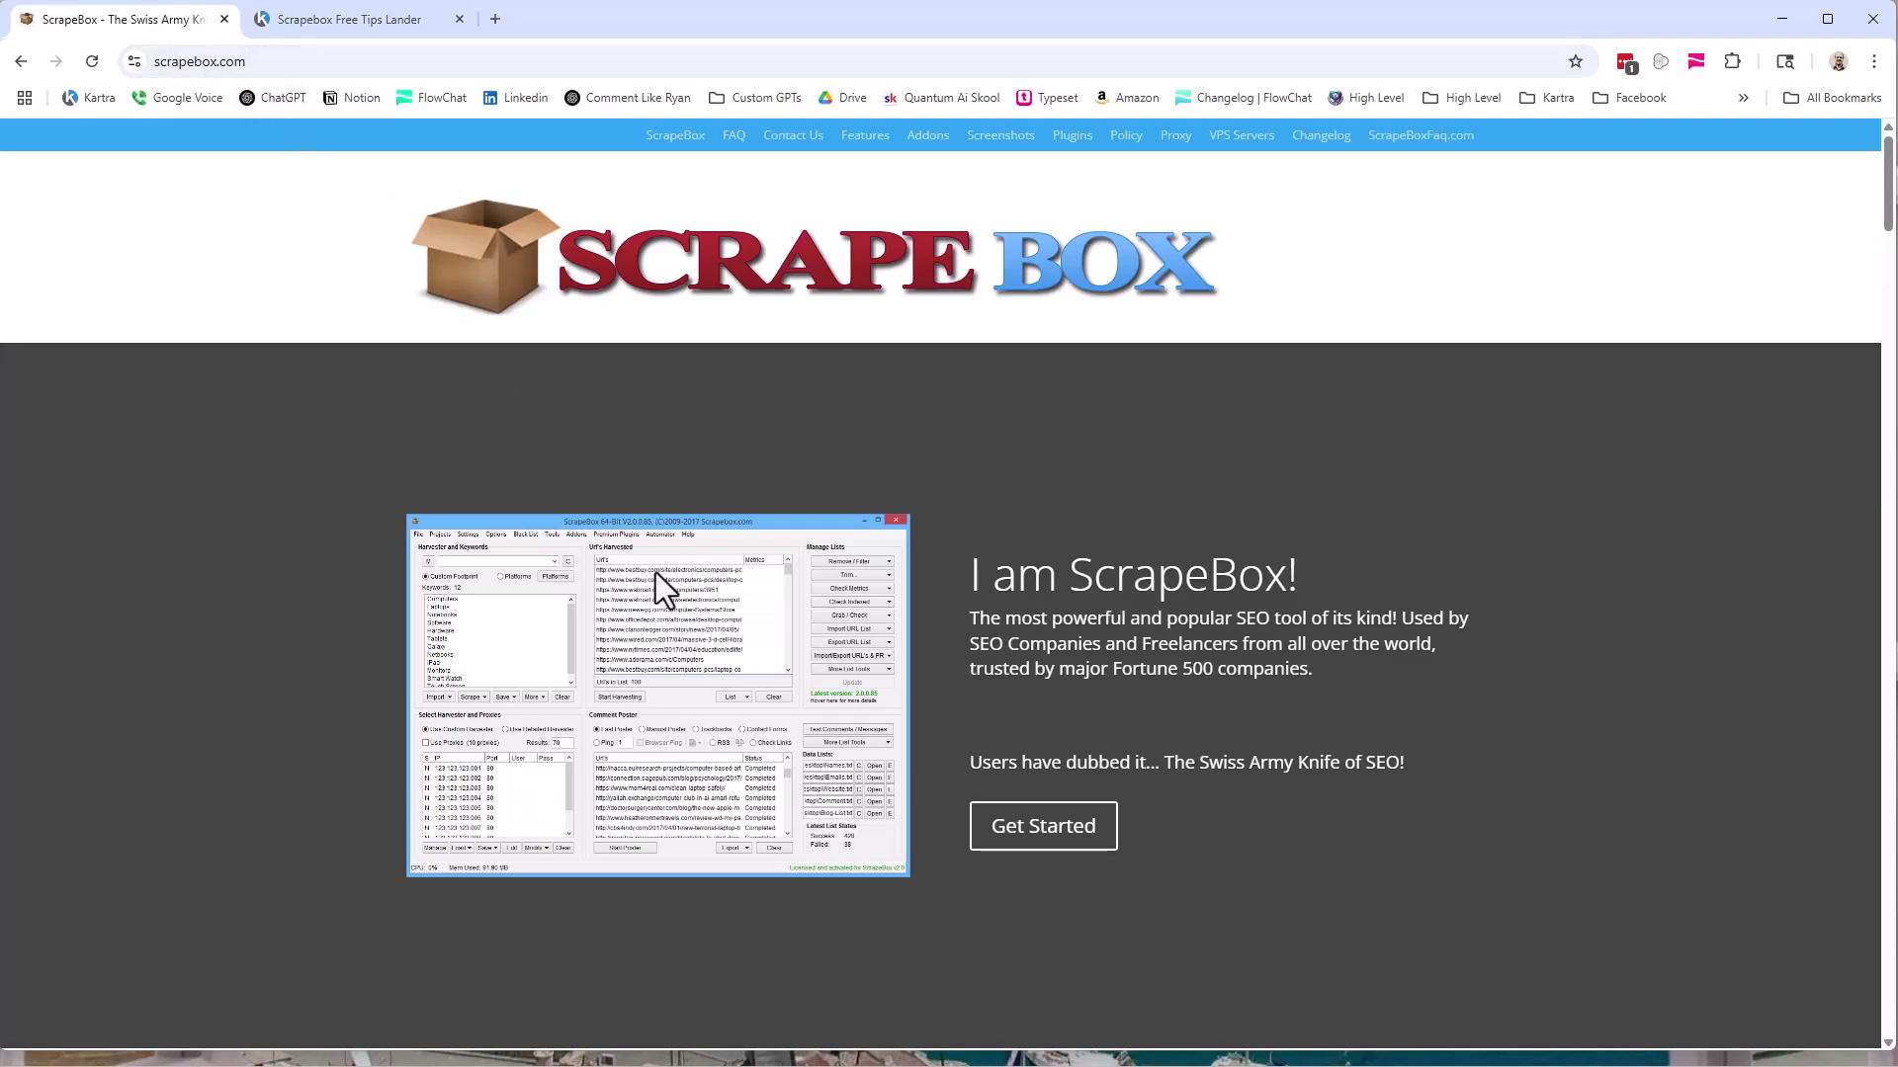
scroll(500, 475, down, 20)
scroll(690, 423, down, 20)
scroll(695, 424, up, 9)
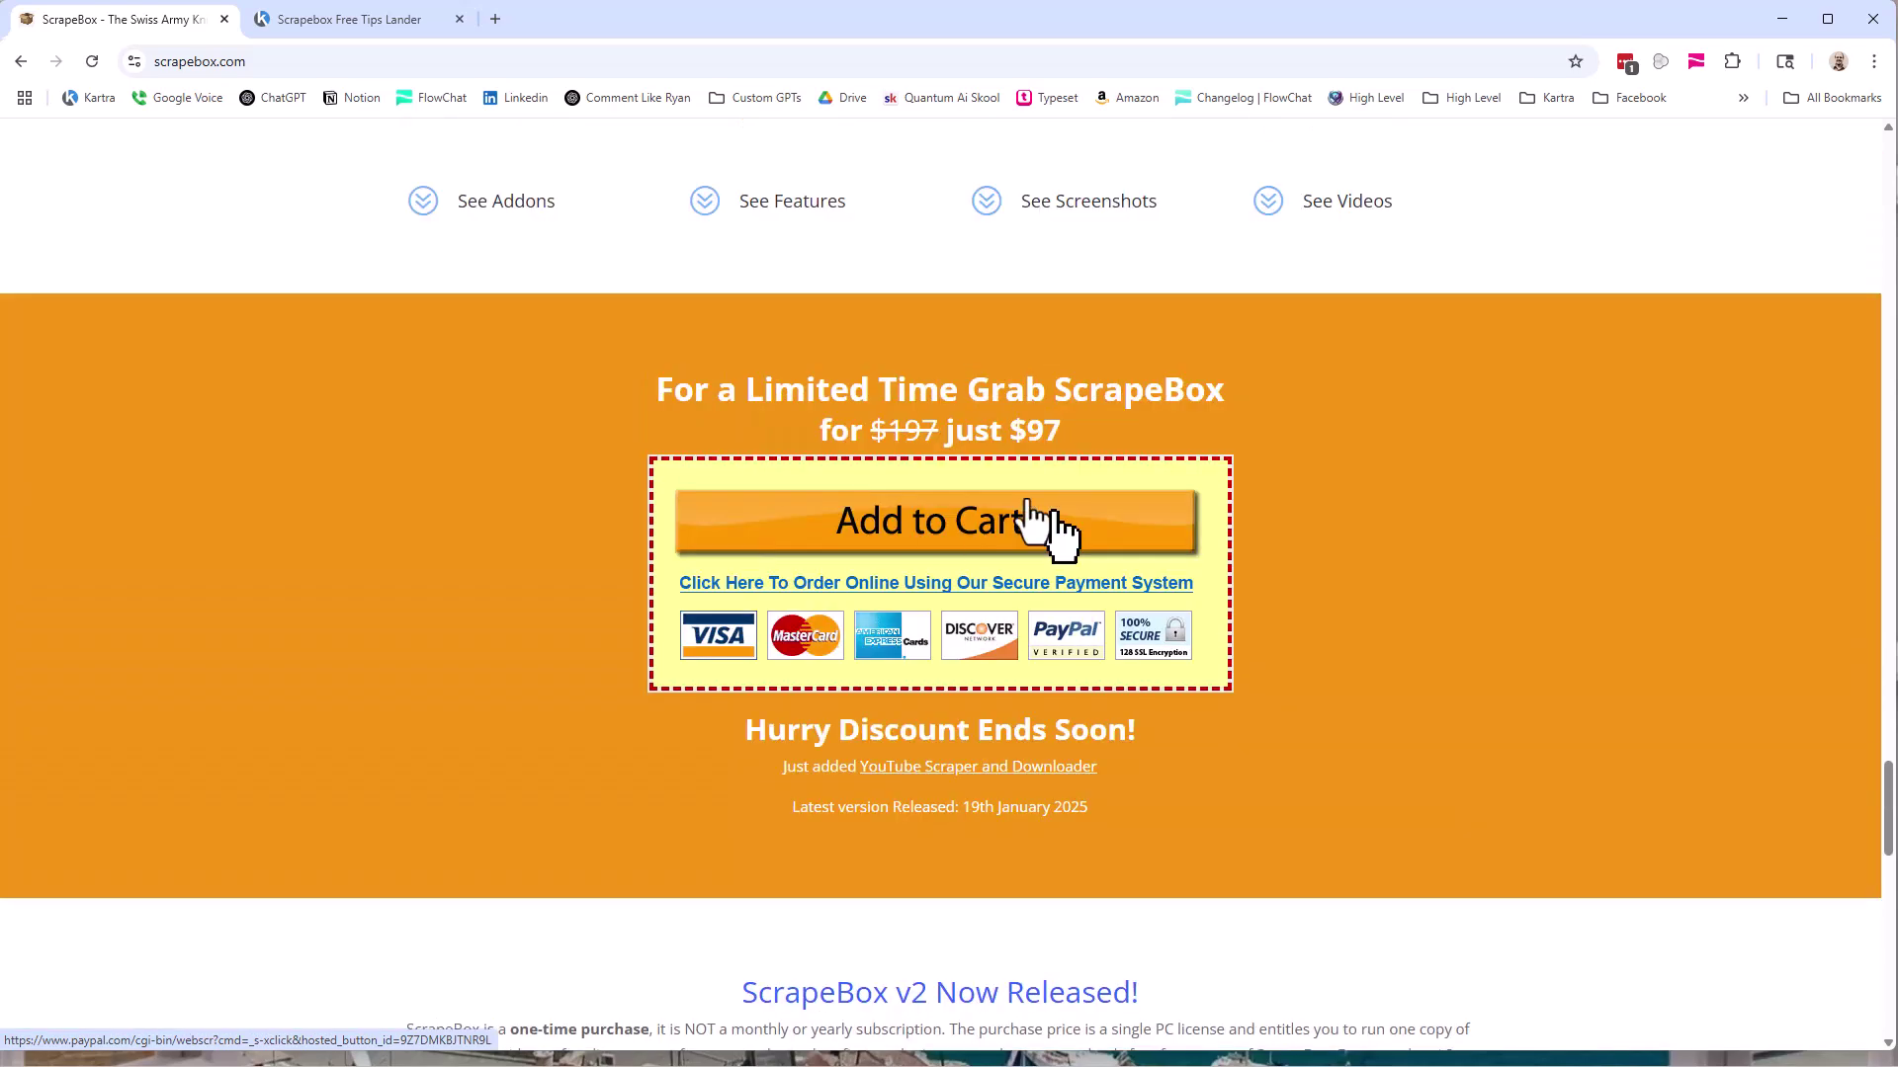
click(394, 21)
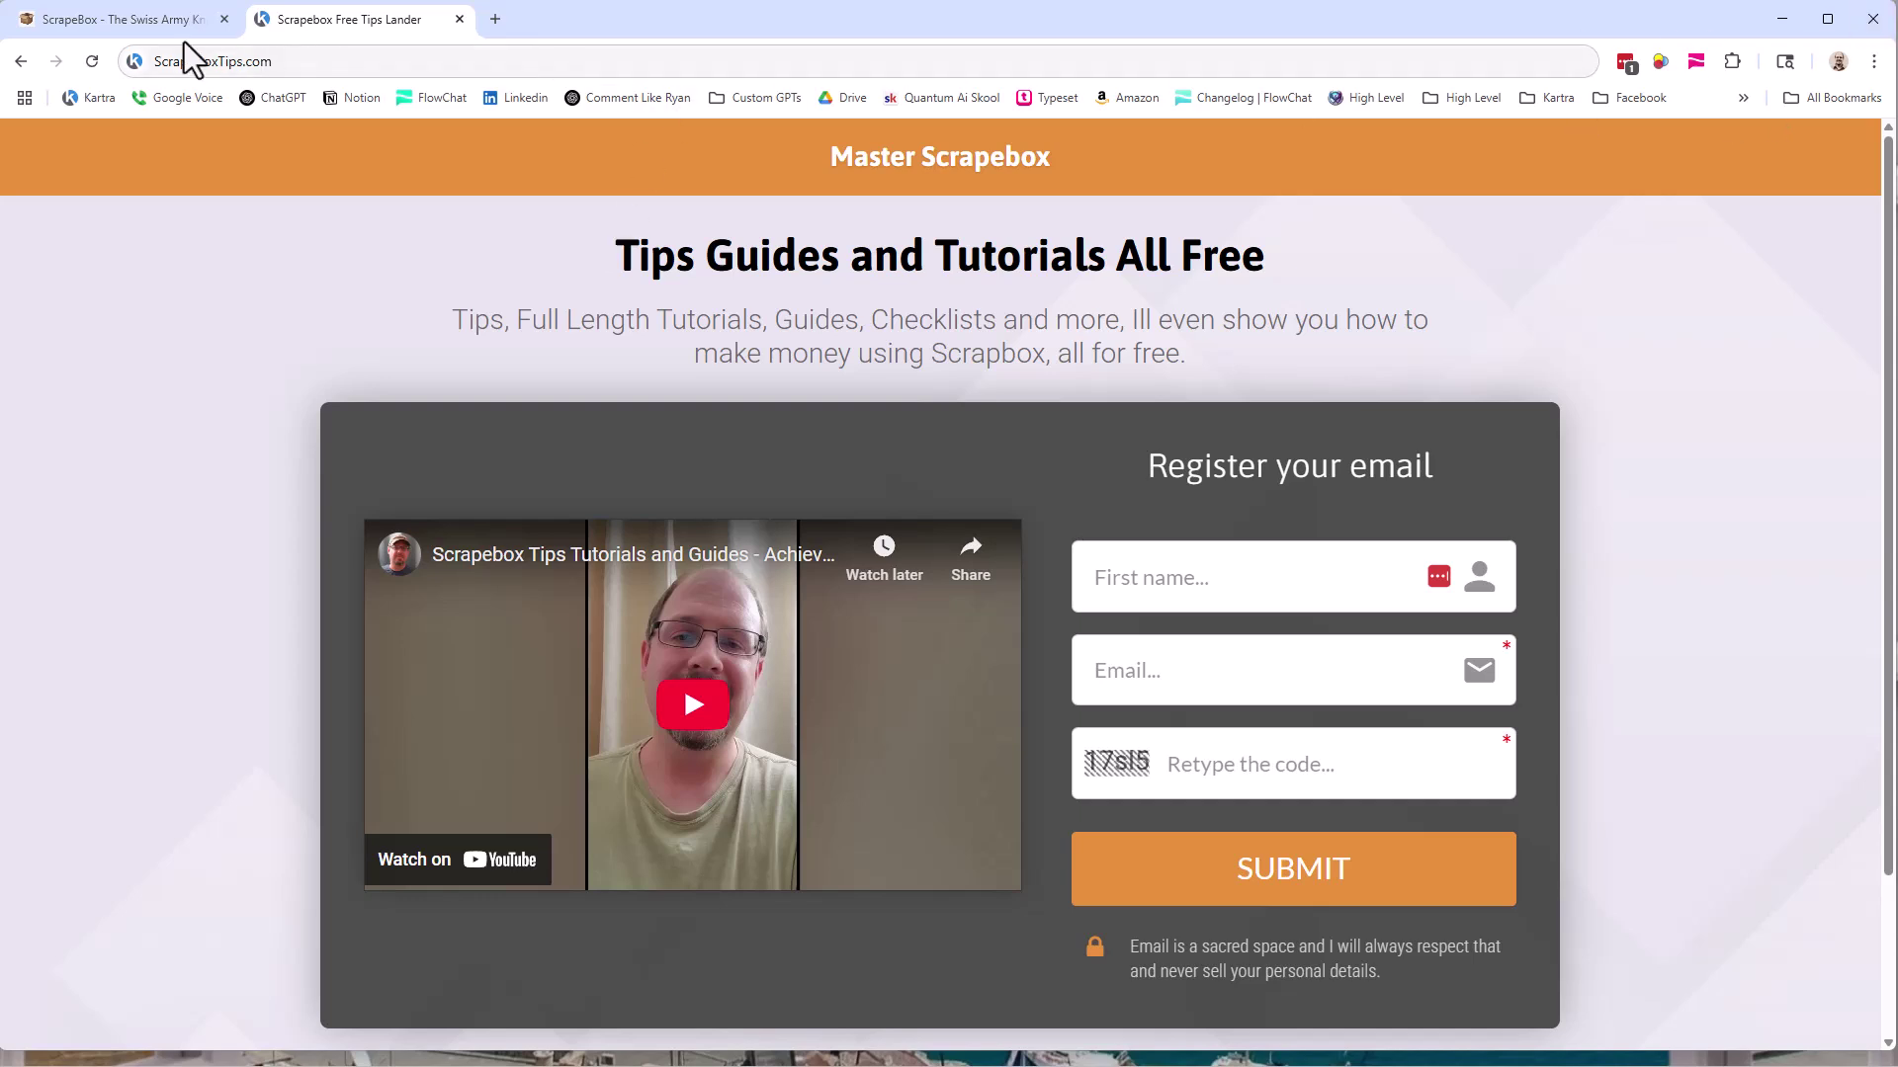
click(133, 24)
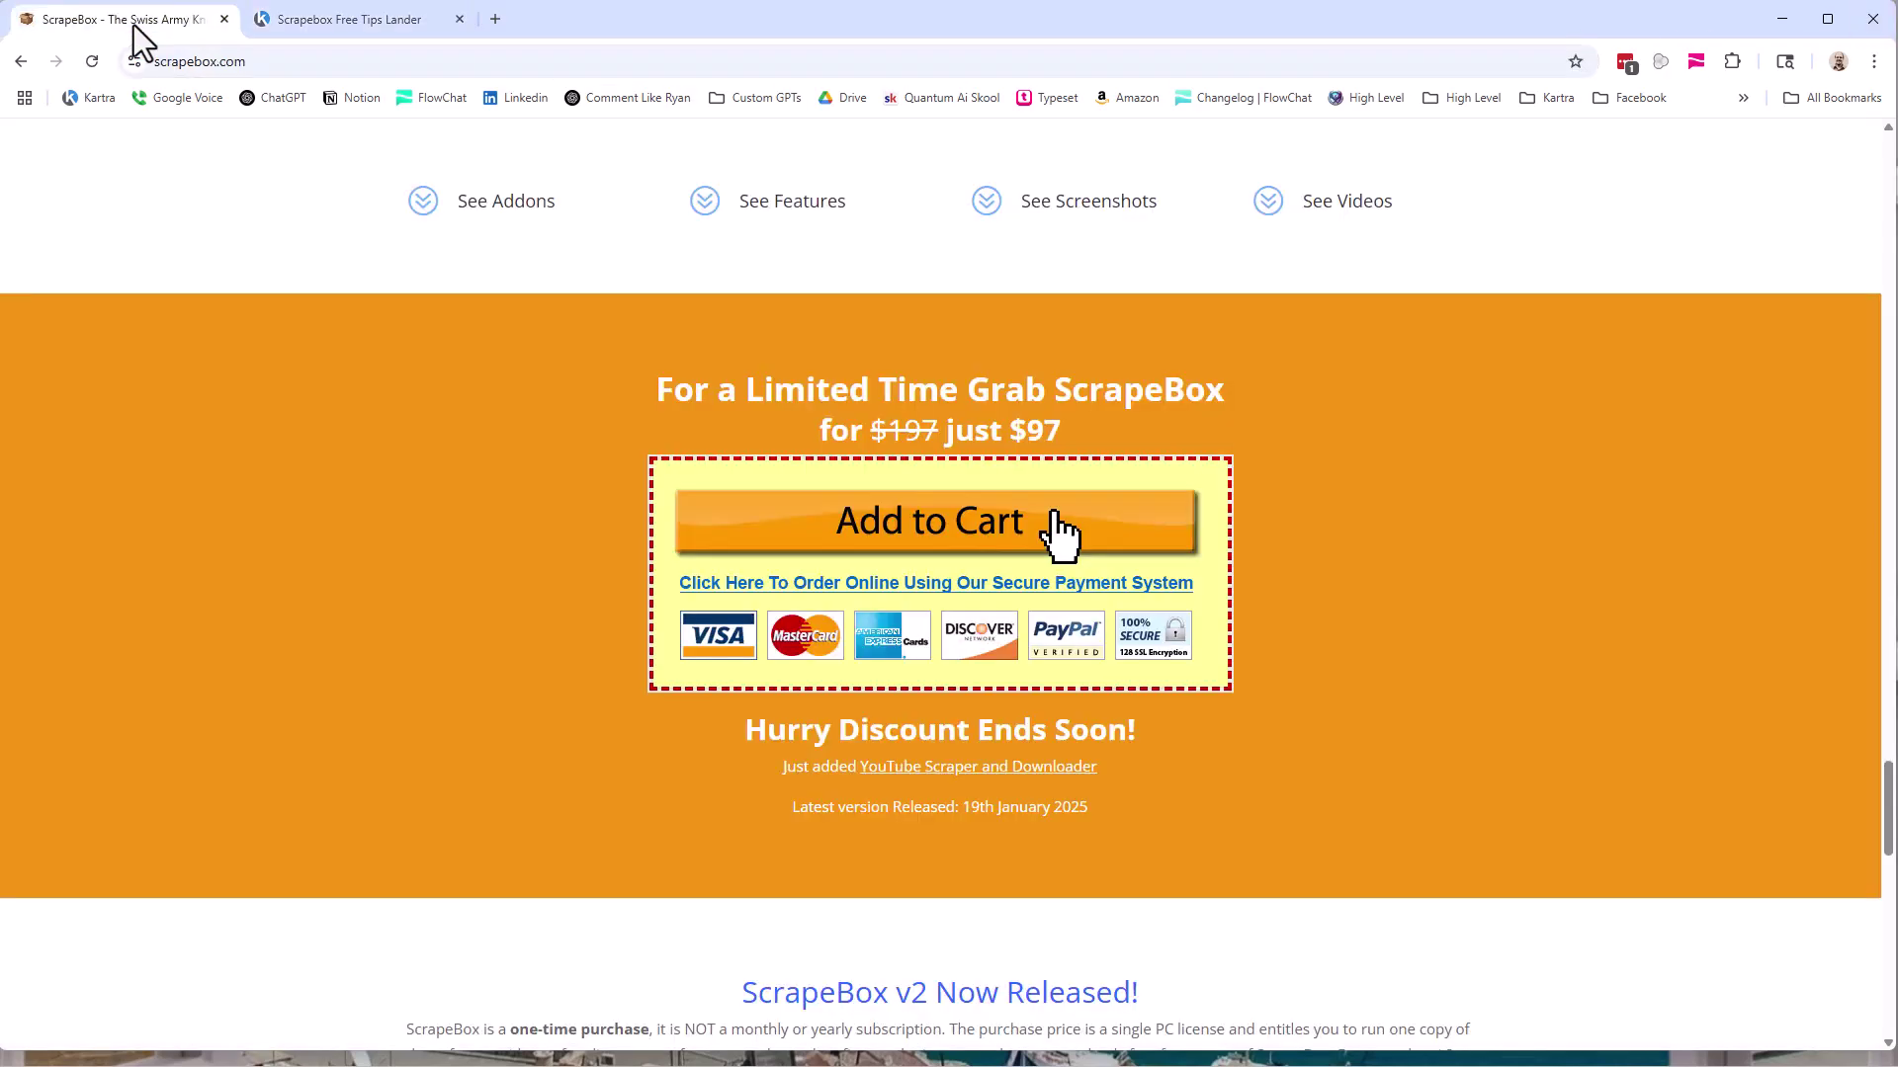
click(1782, 18)
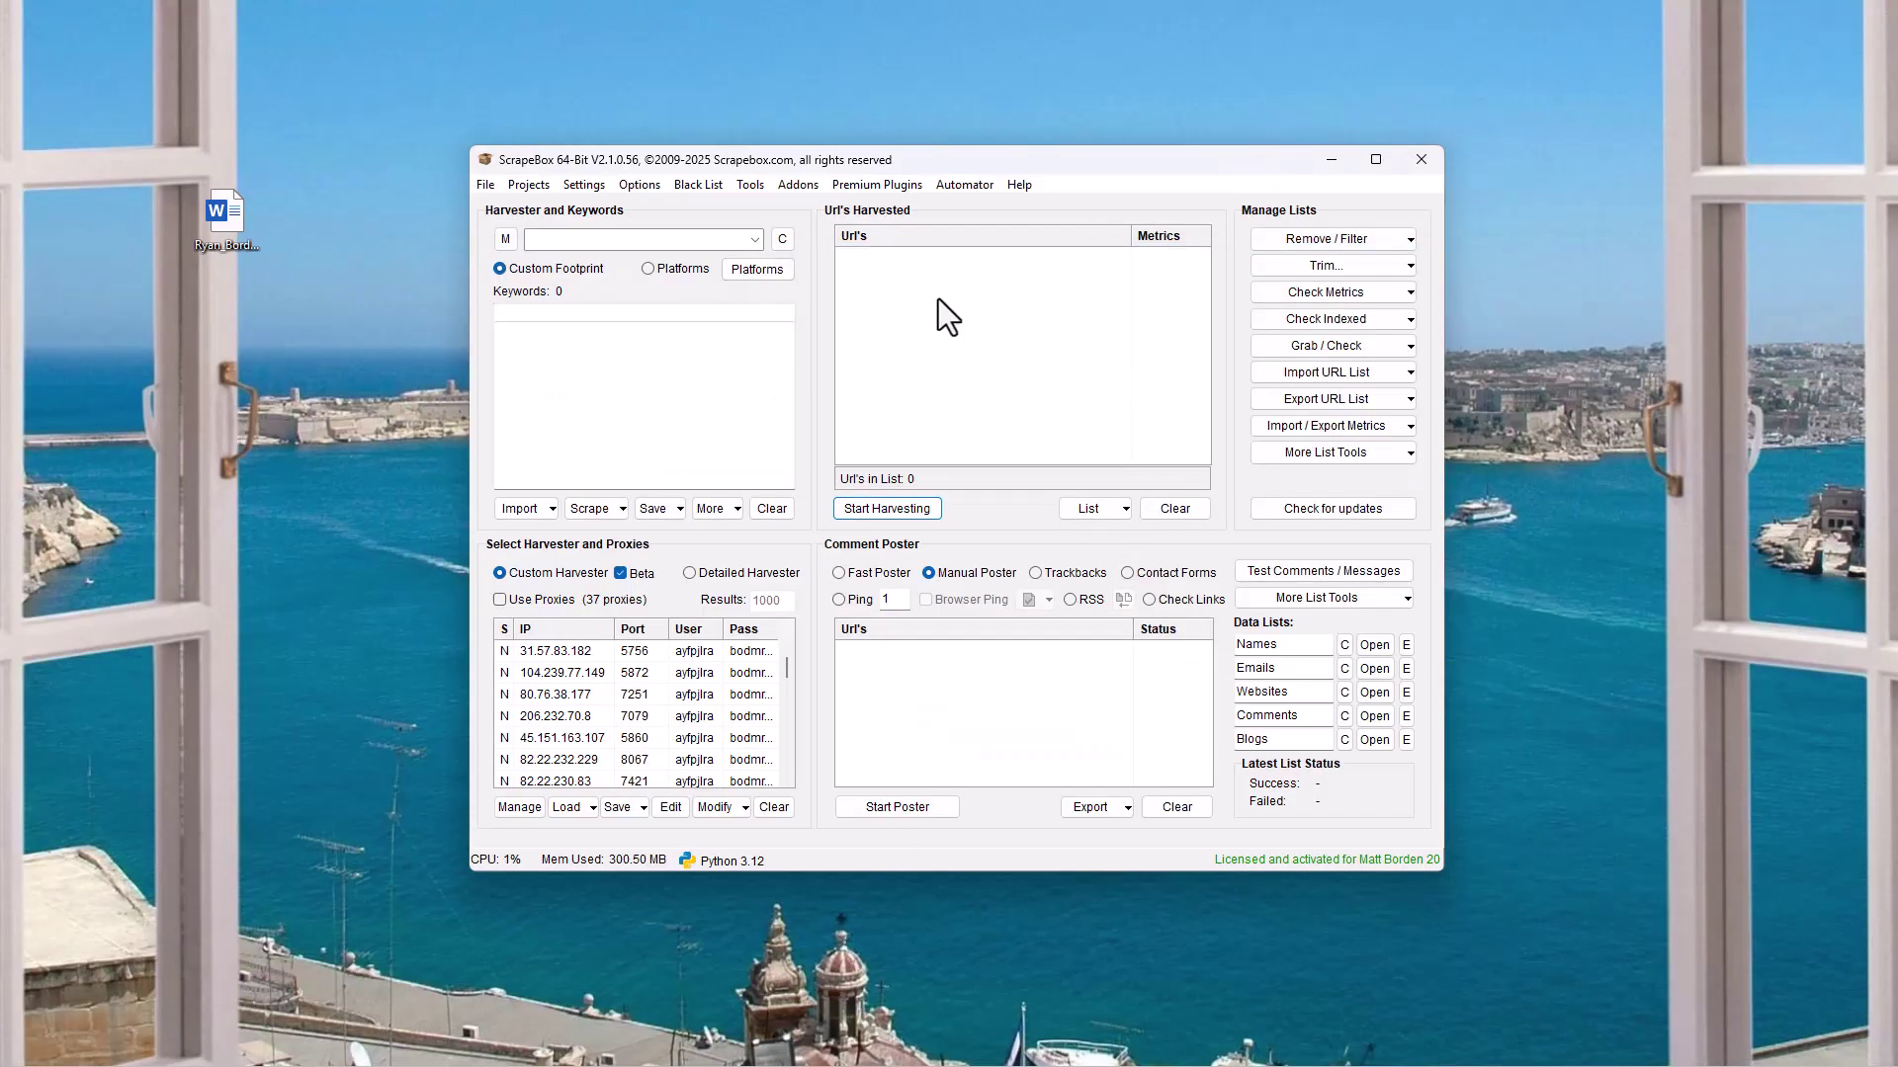
View the Google Maps Scraper description in ScrapeBox's list of available premium plugins, then close the list.
click(876, 184)
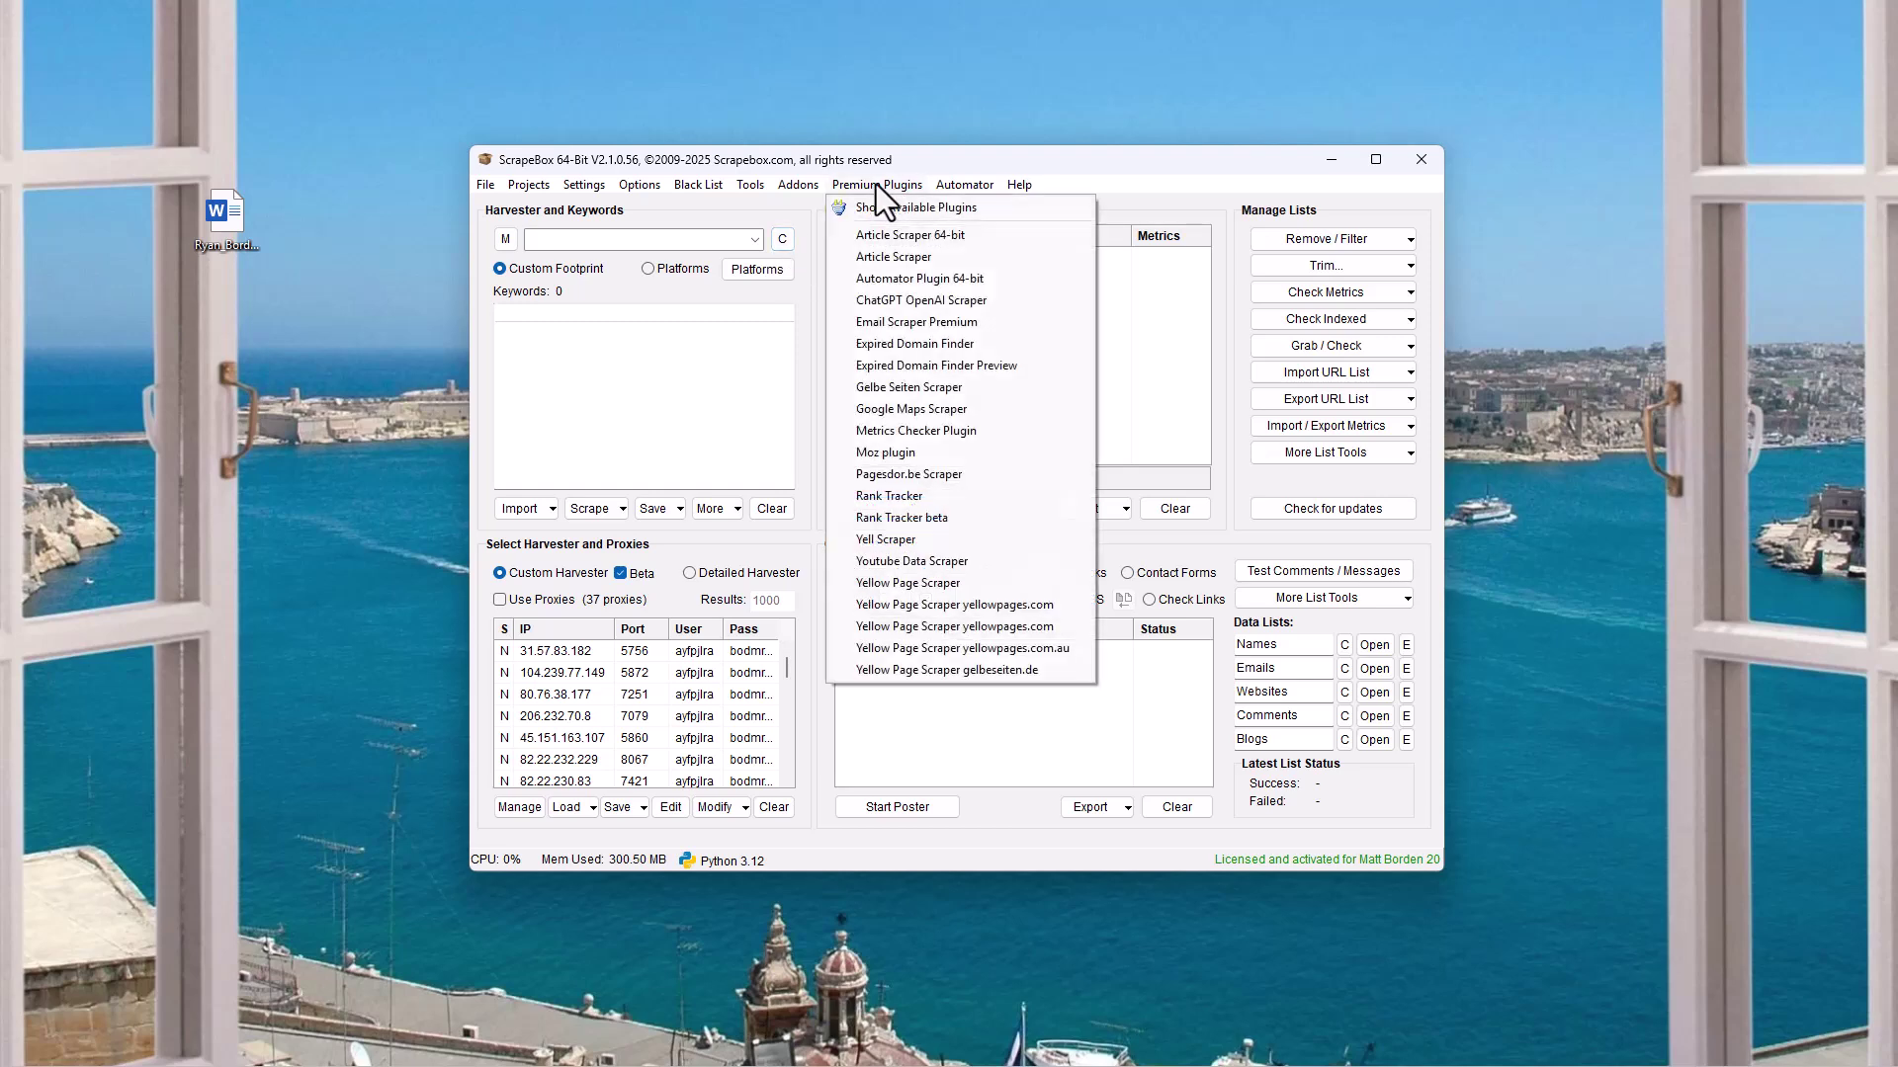
click(904, 203)
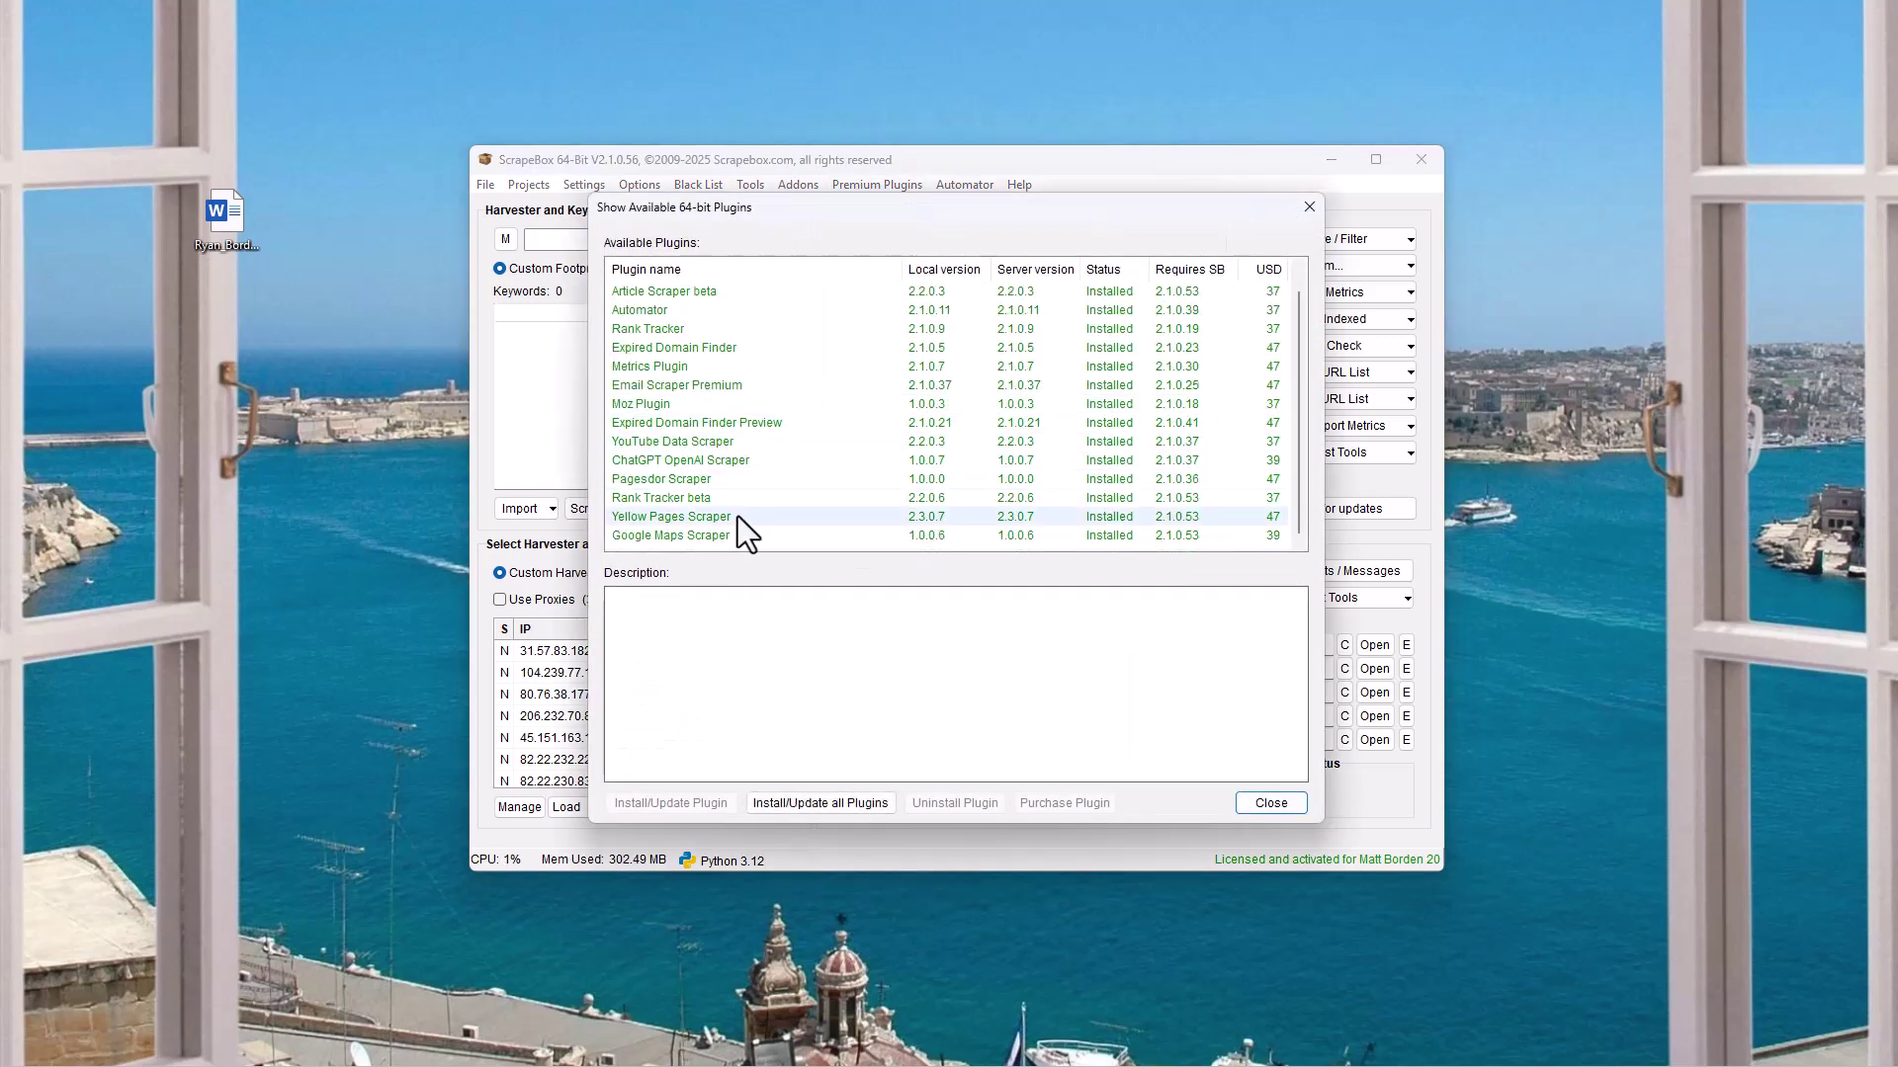
click(686, 546)
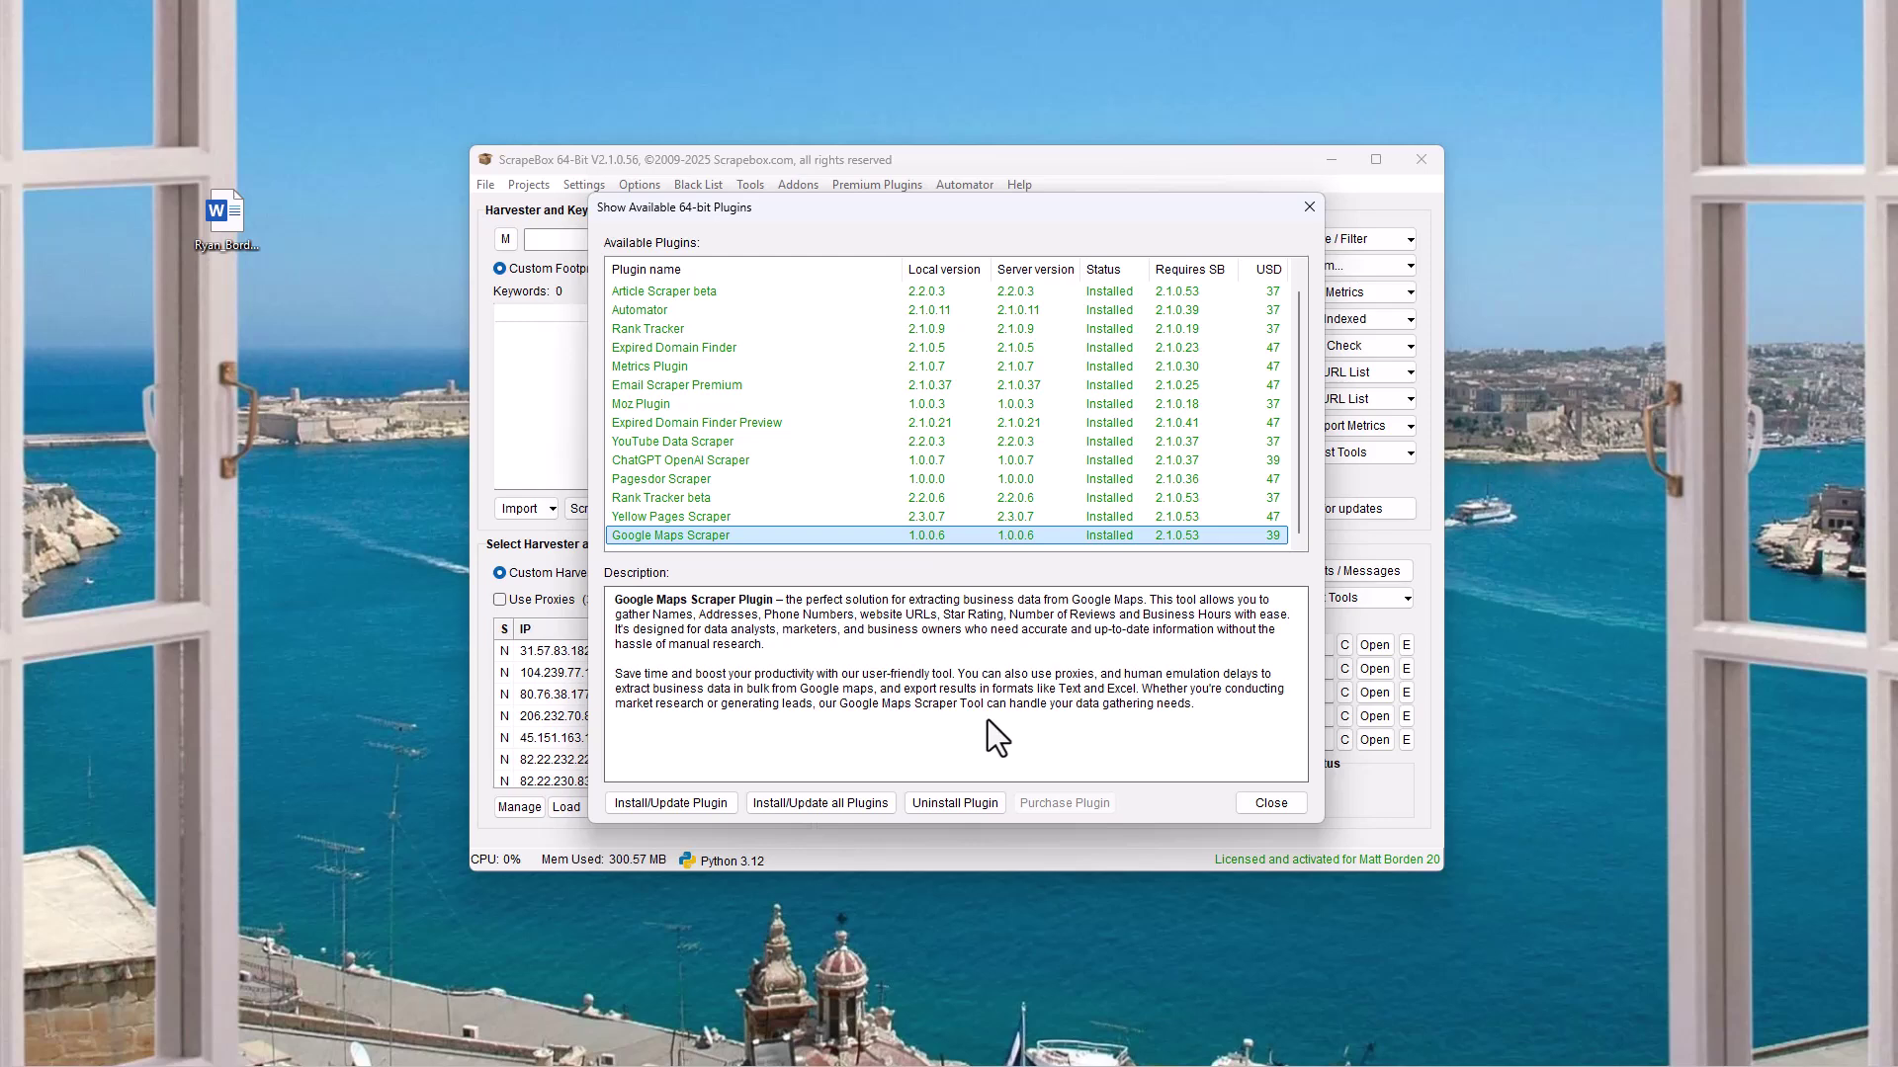
click(1271, 803)
Launch the Google Maps Scraper plugin, bring its window fully into view, and expand its additional settings.
click(894, 186)
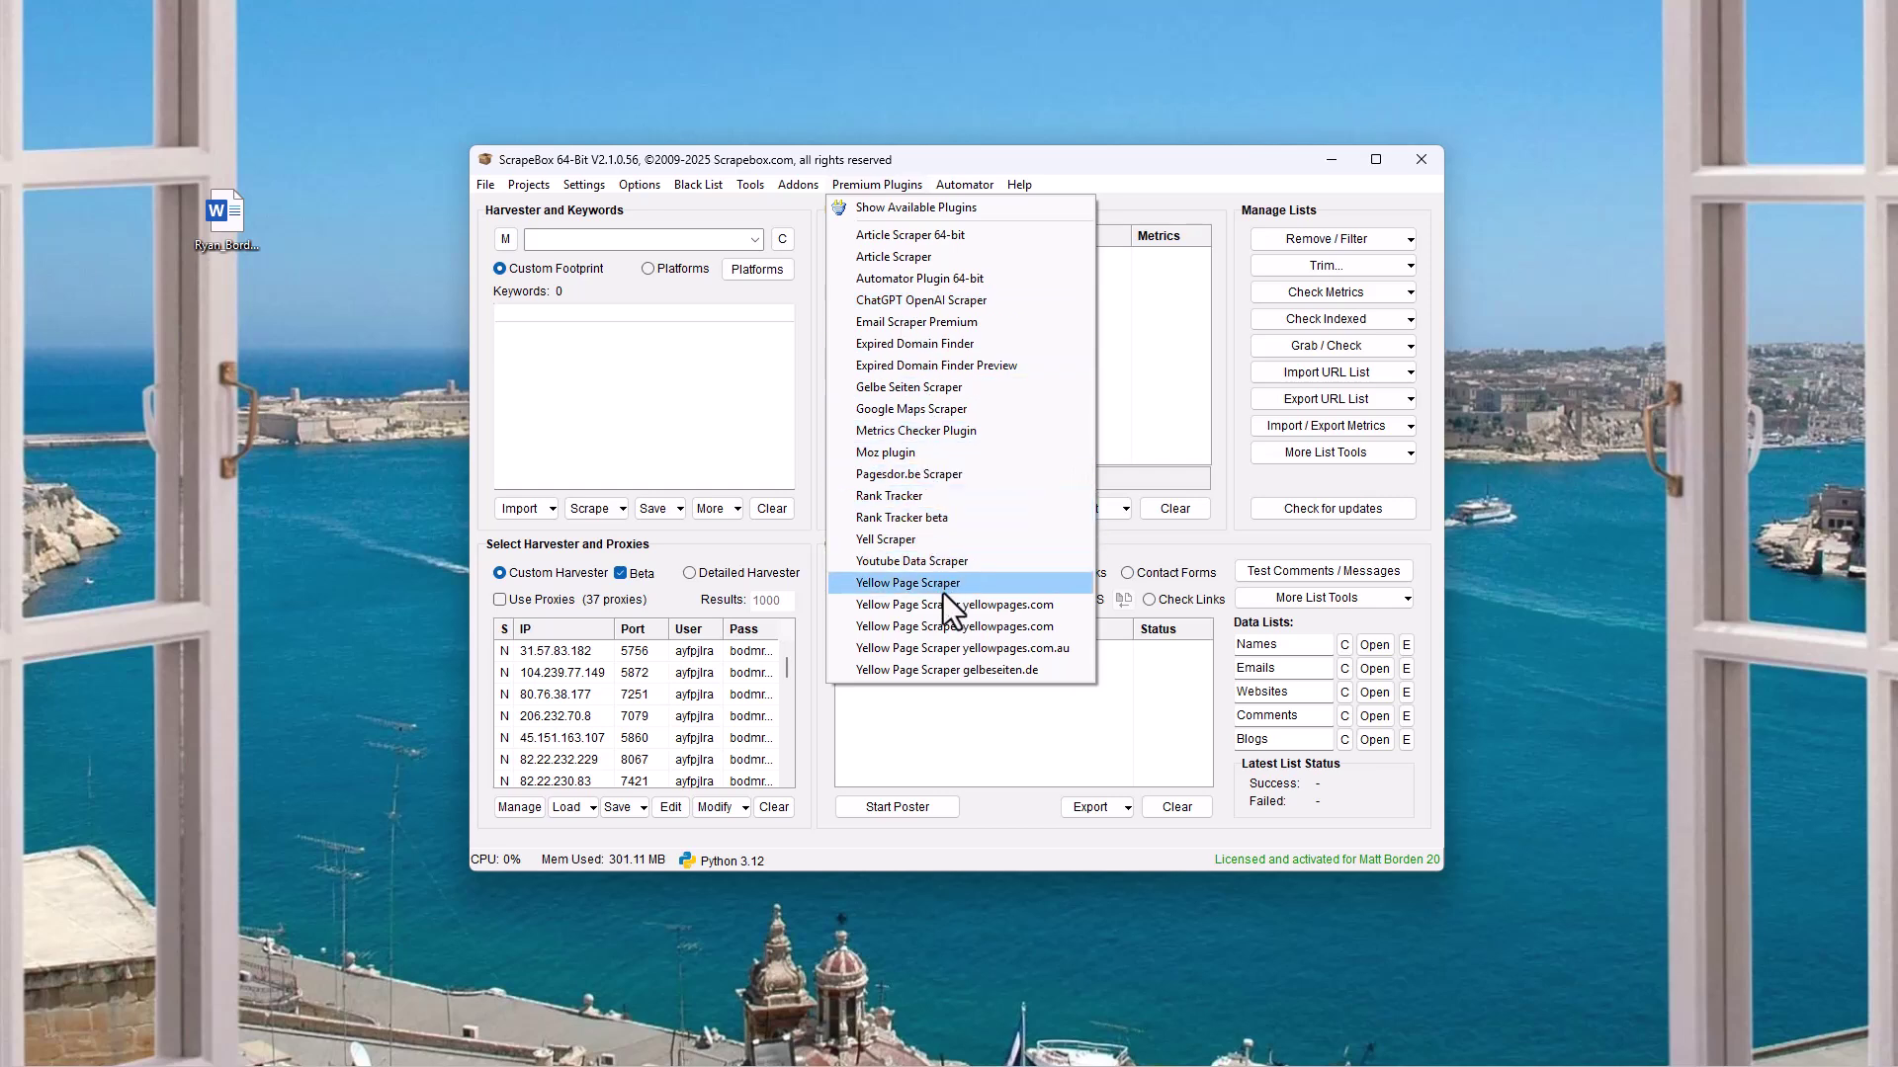
click(941, 409)
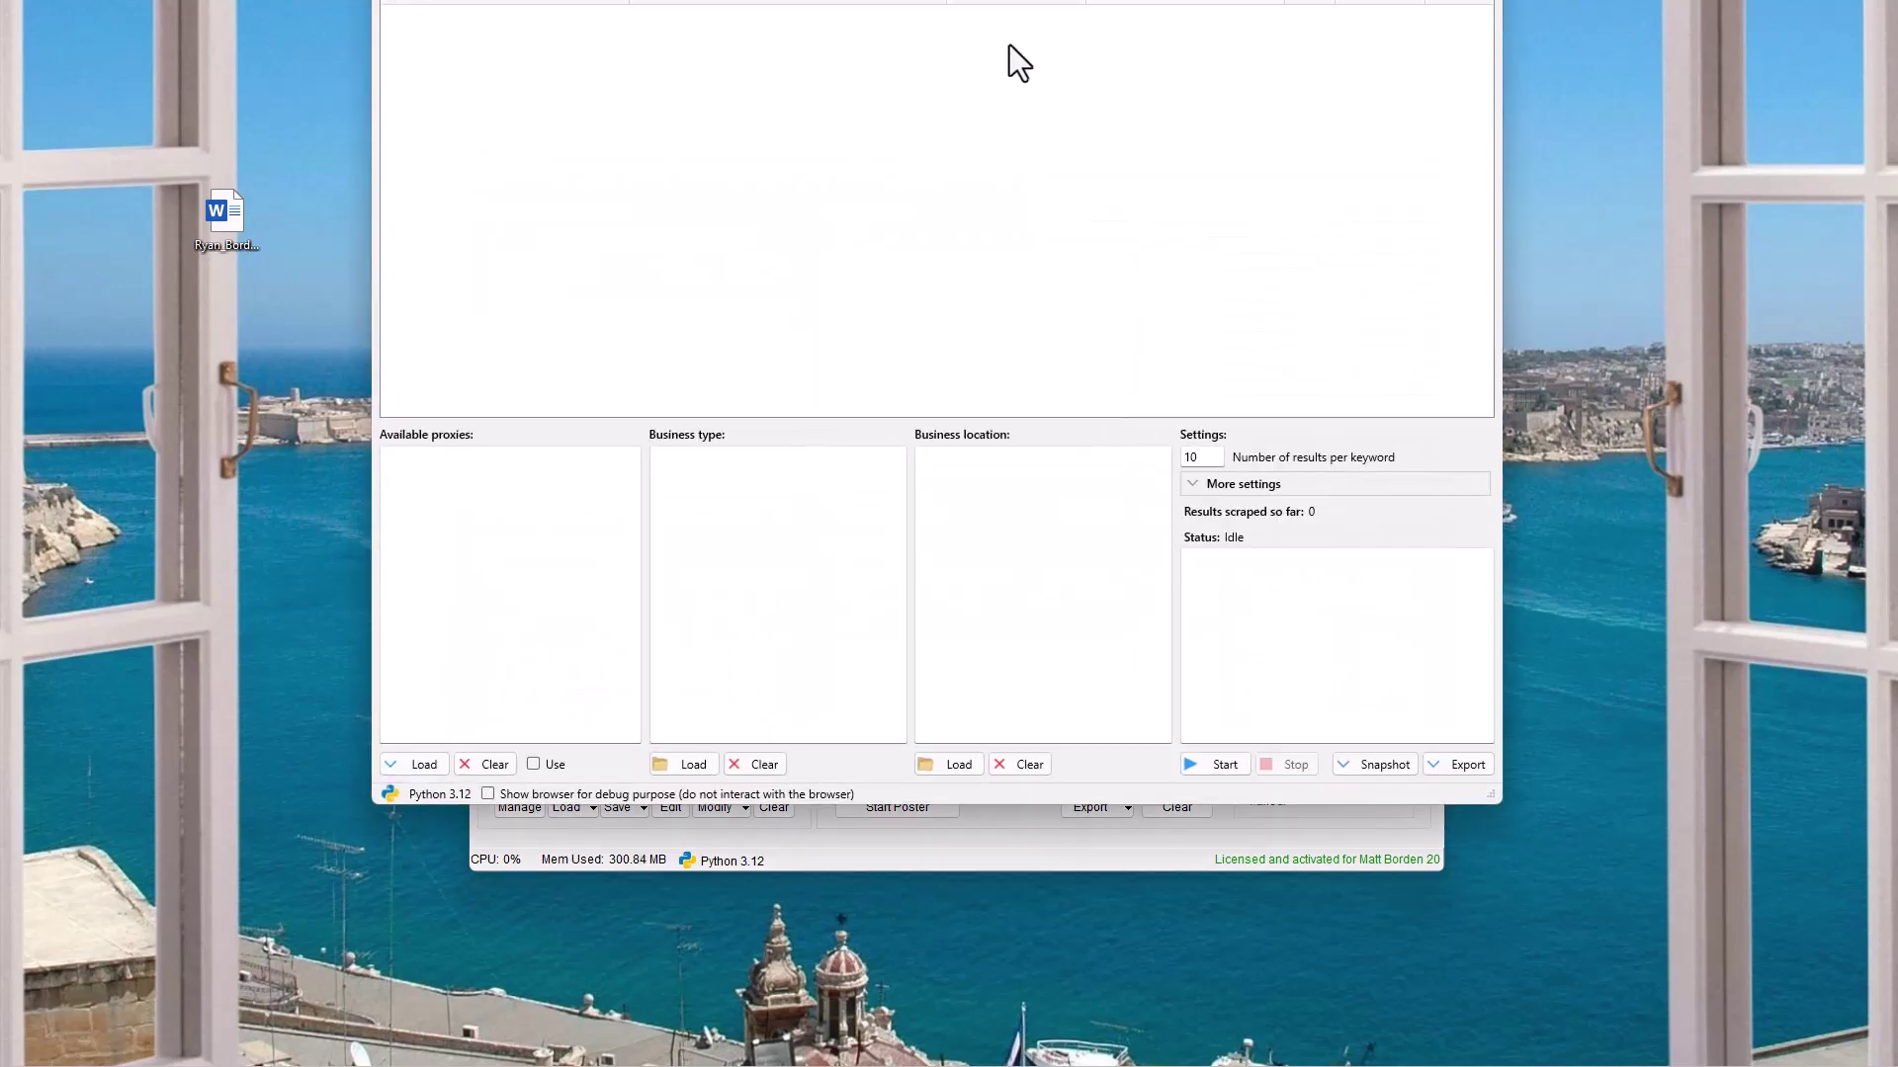
drag(972, 0, 958, 129)
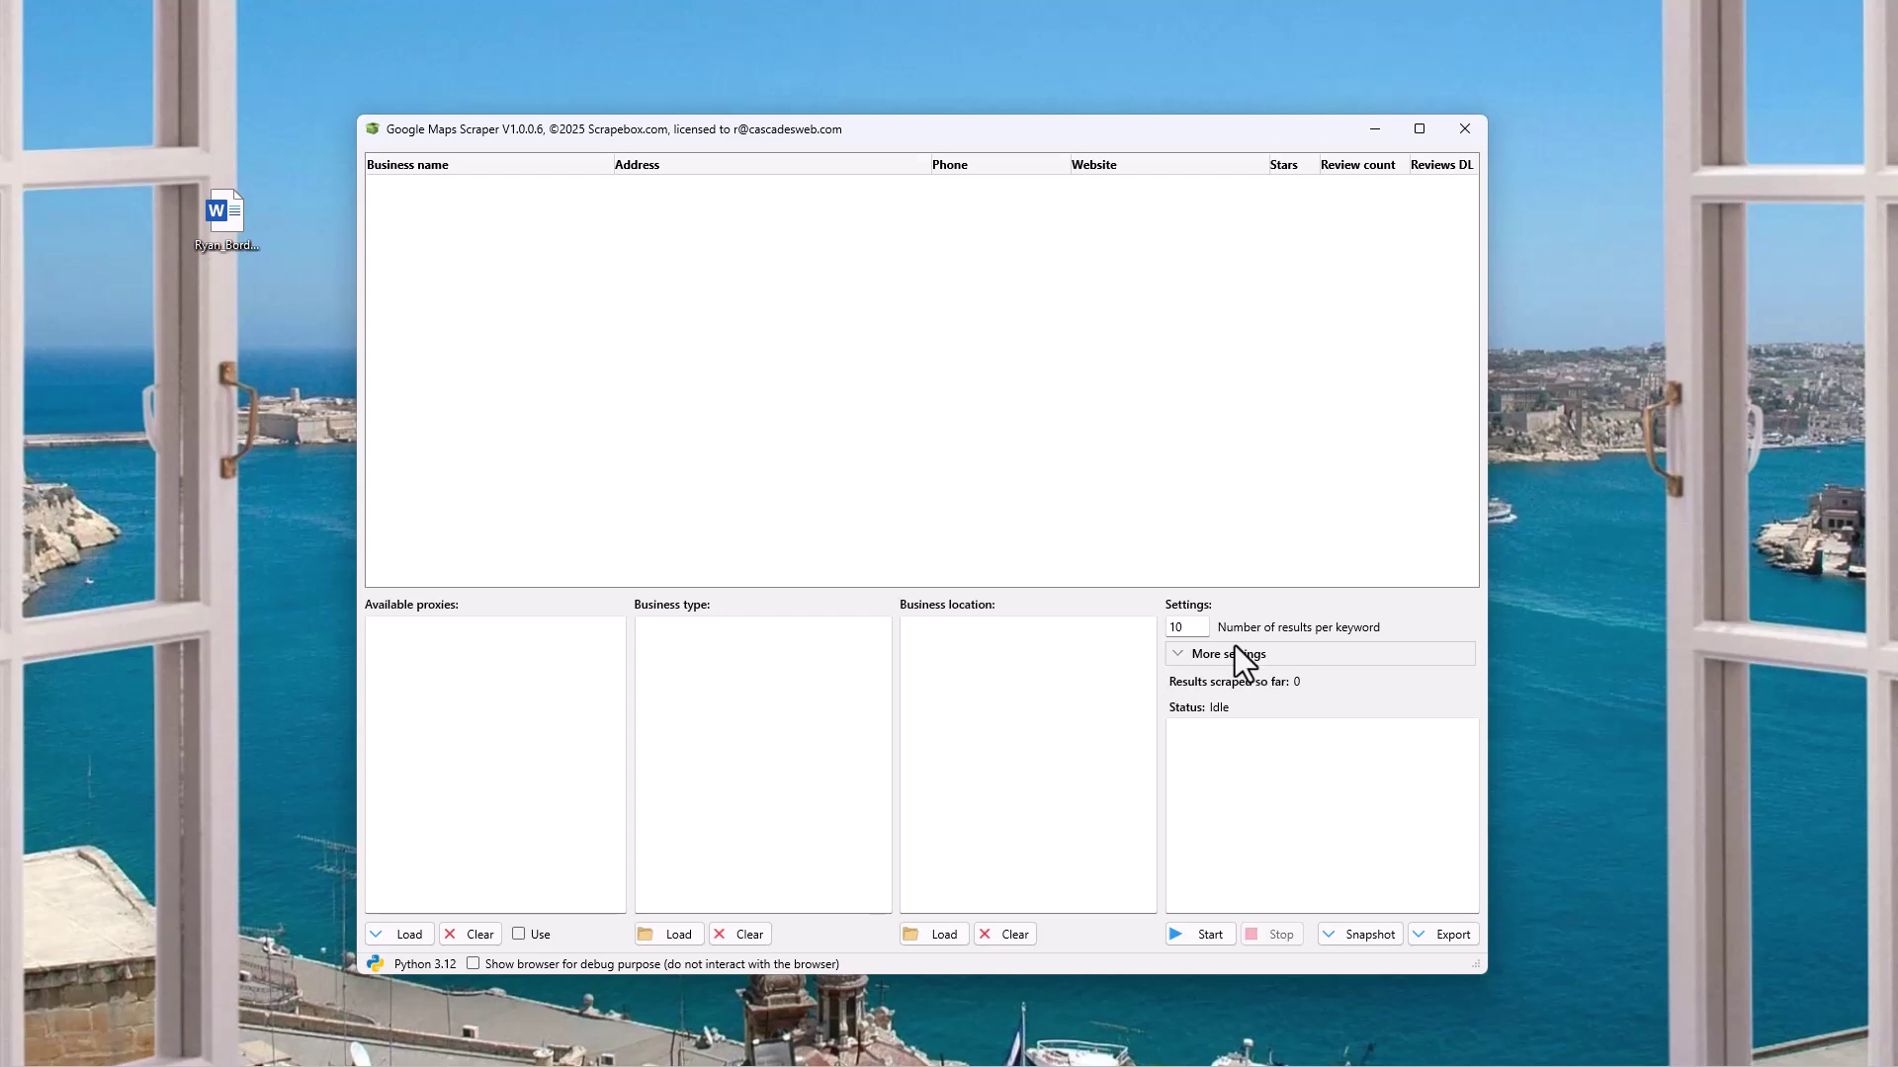
click(1186, 655)
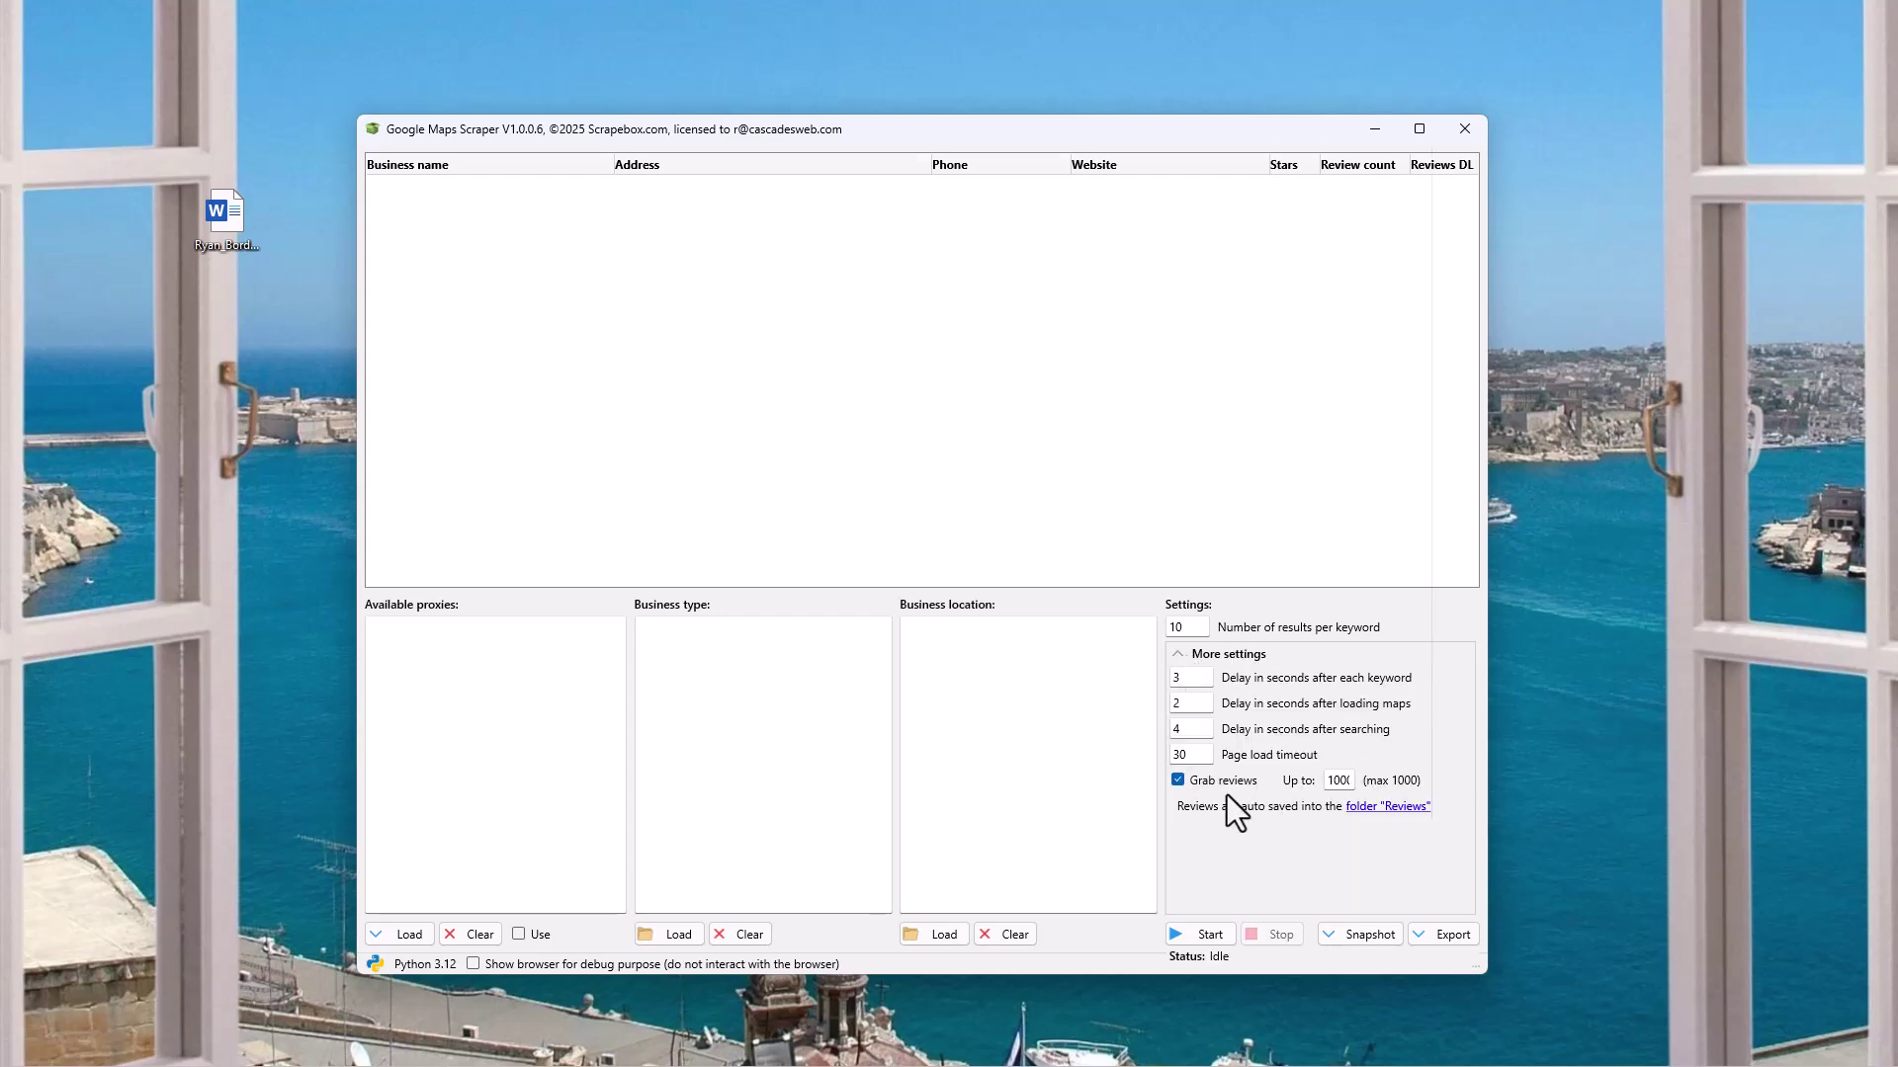
Open the scraper's Reviews folder and skim the saved reviews in Best Plumbing.txt, then put both windows away.
click(1408, 809)
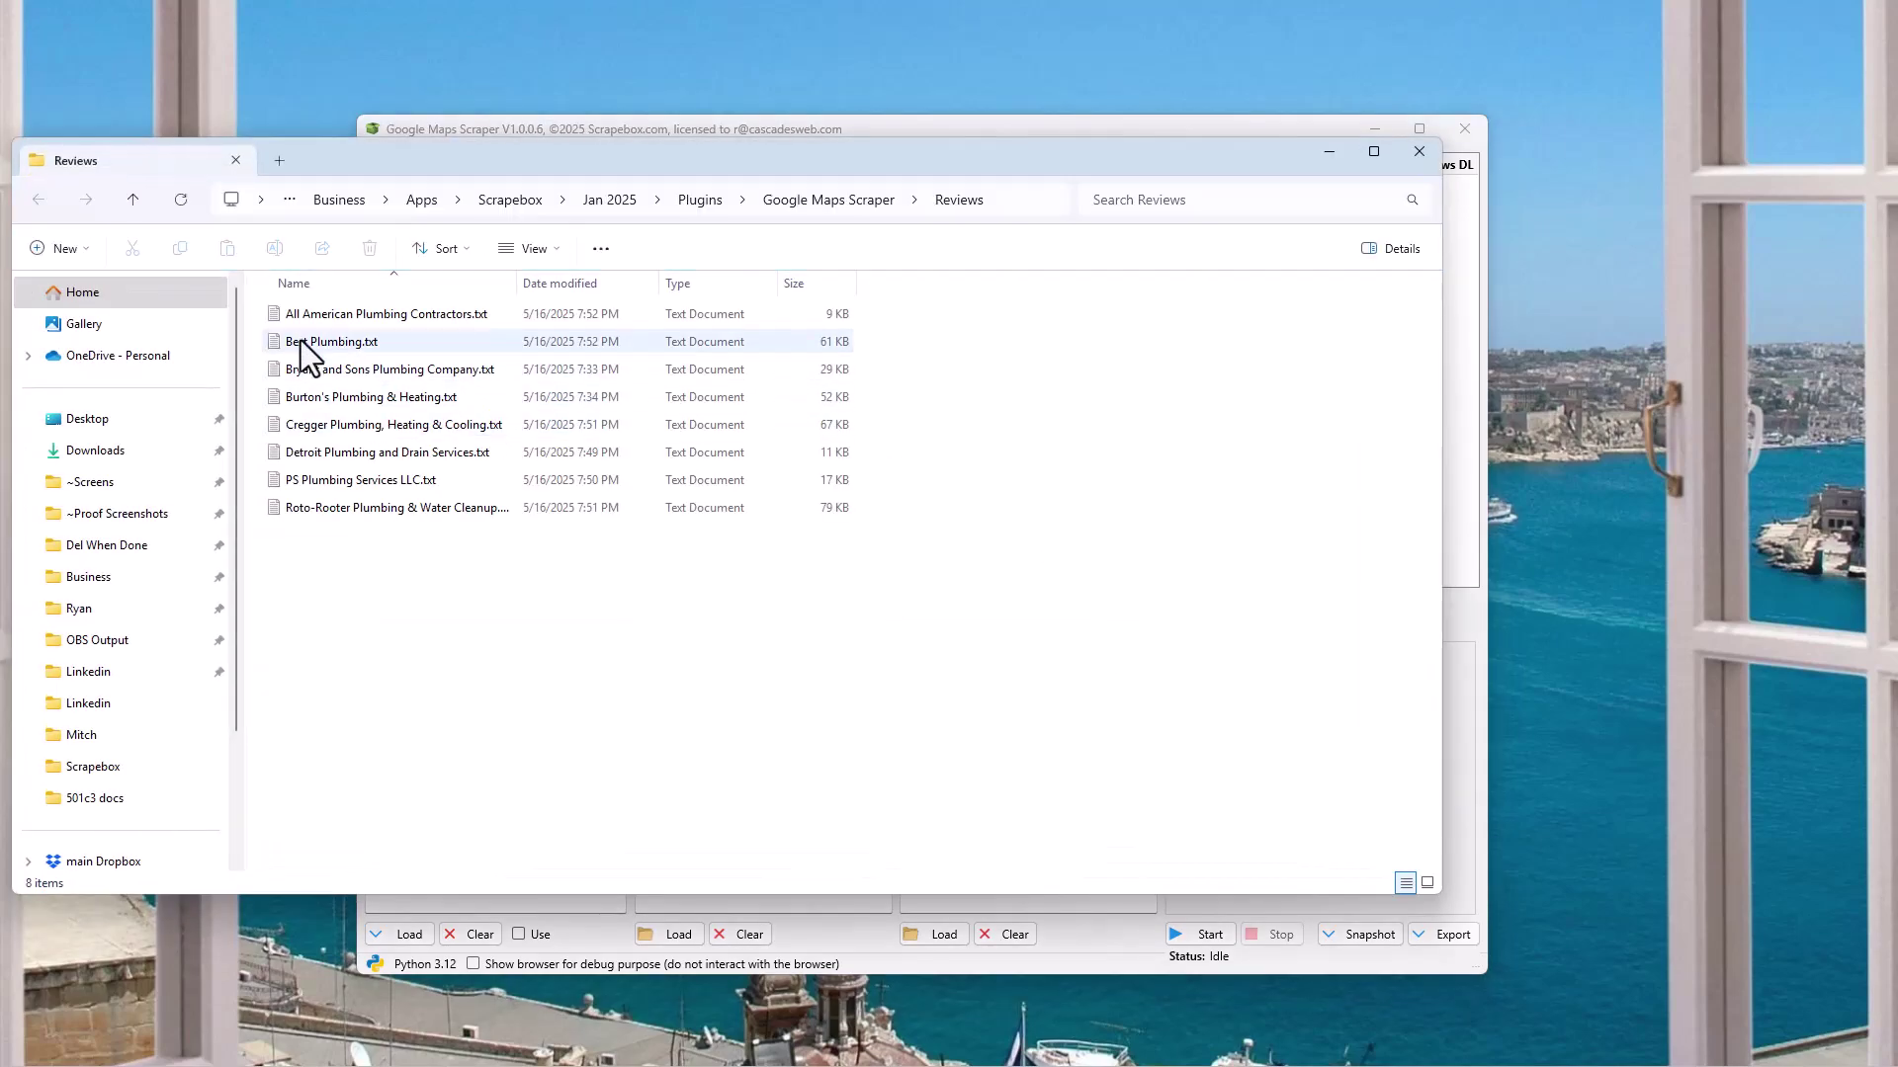
double_click(329, 343)
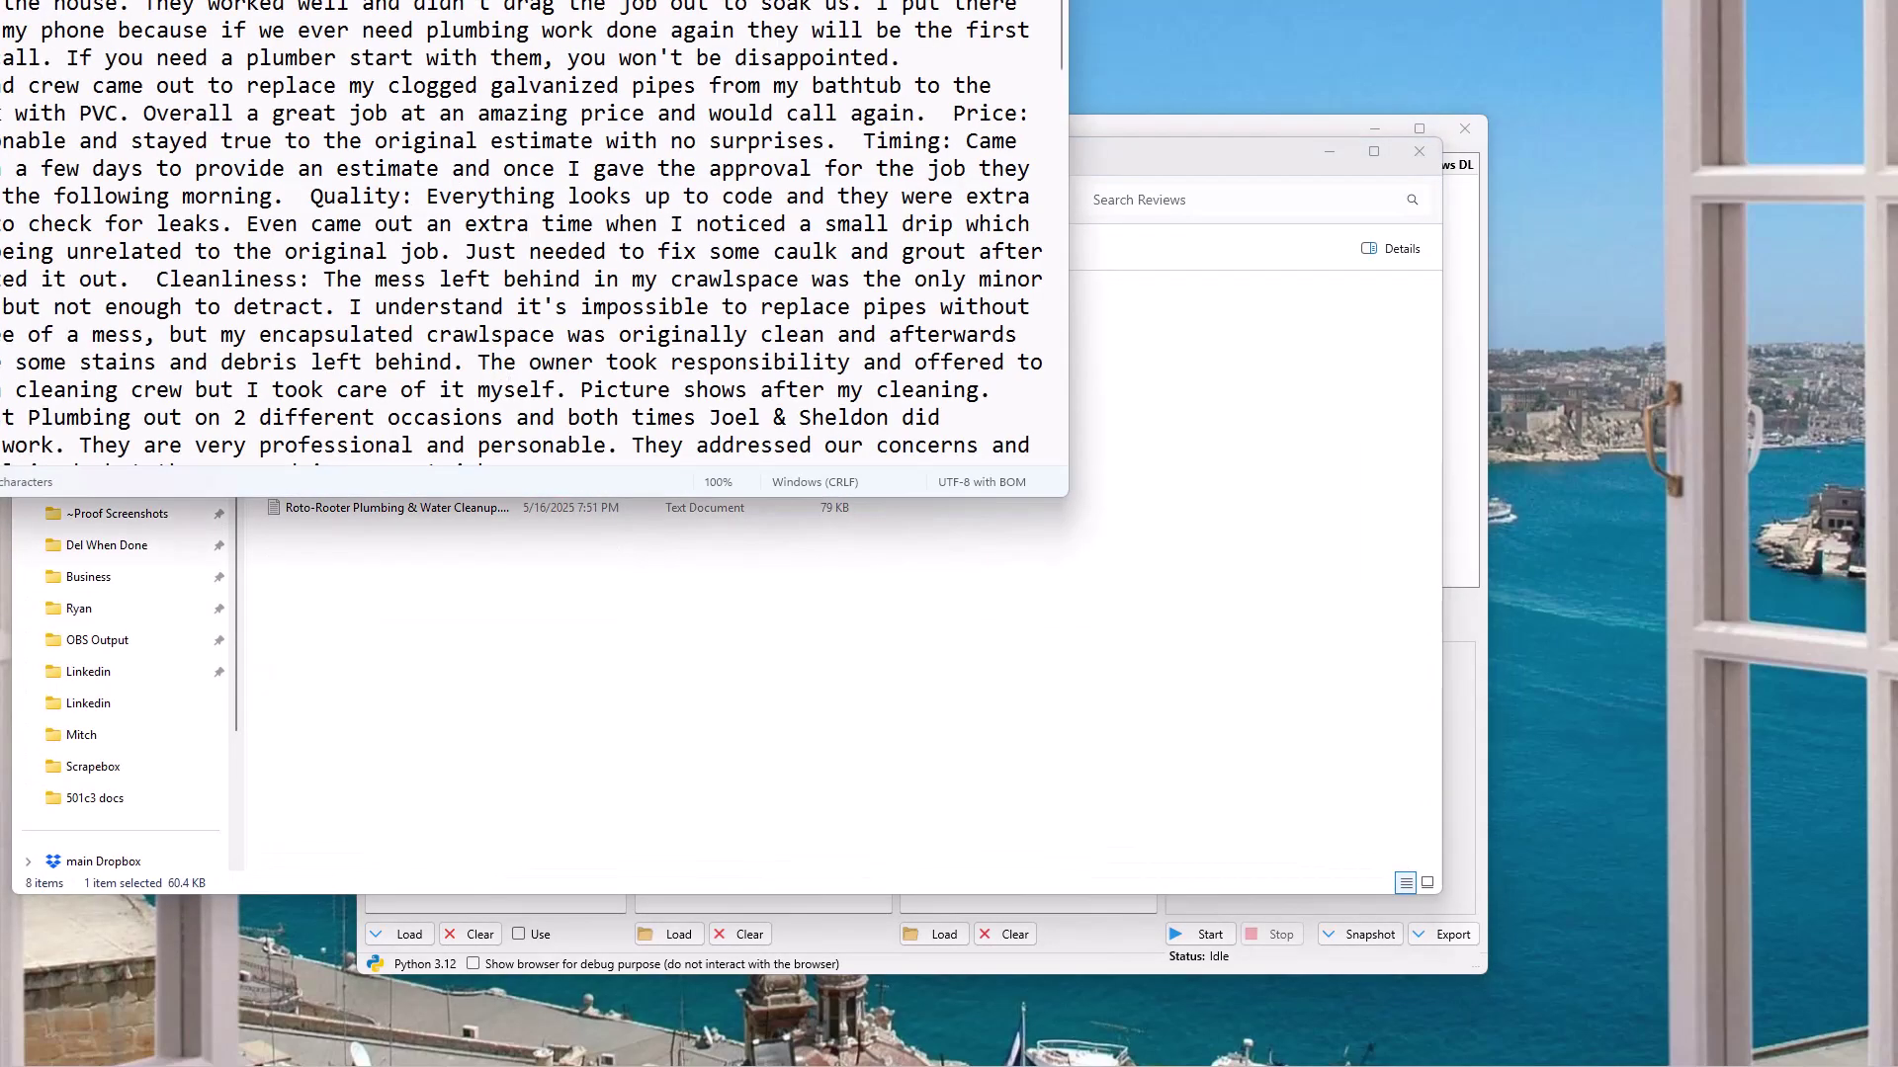
click(568, 226)
scroll(534, 296, down, 10)
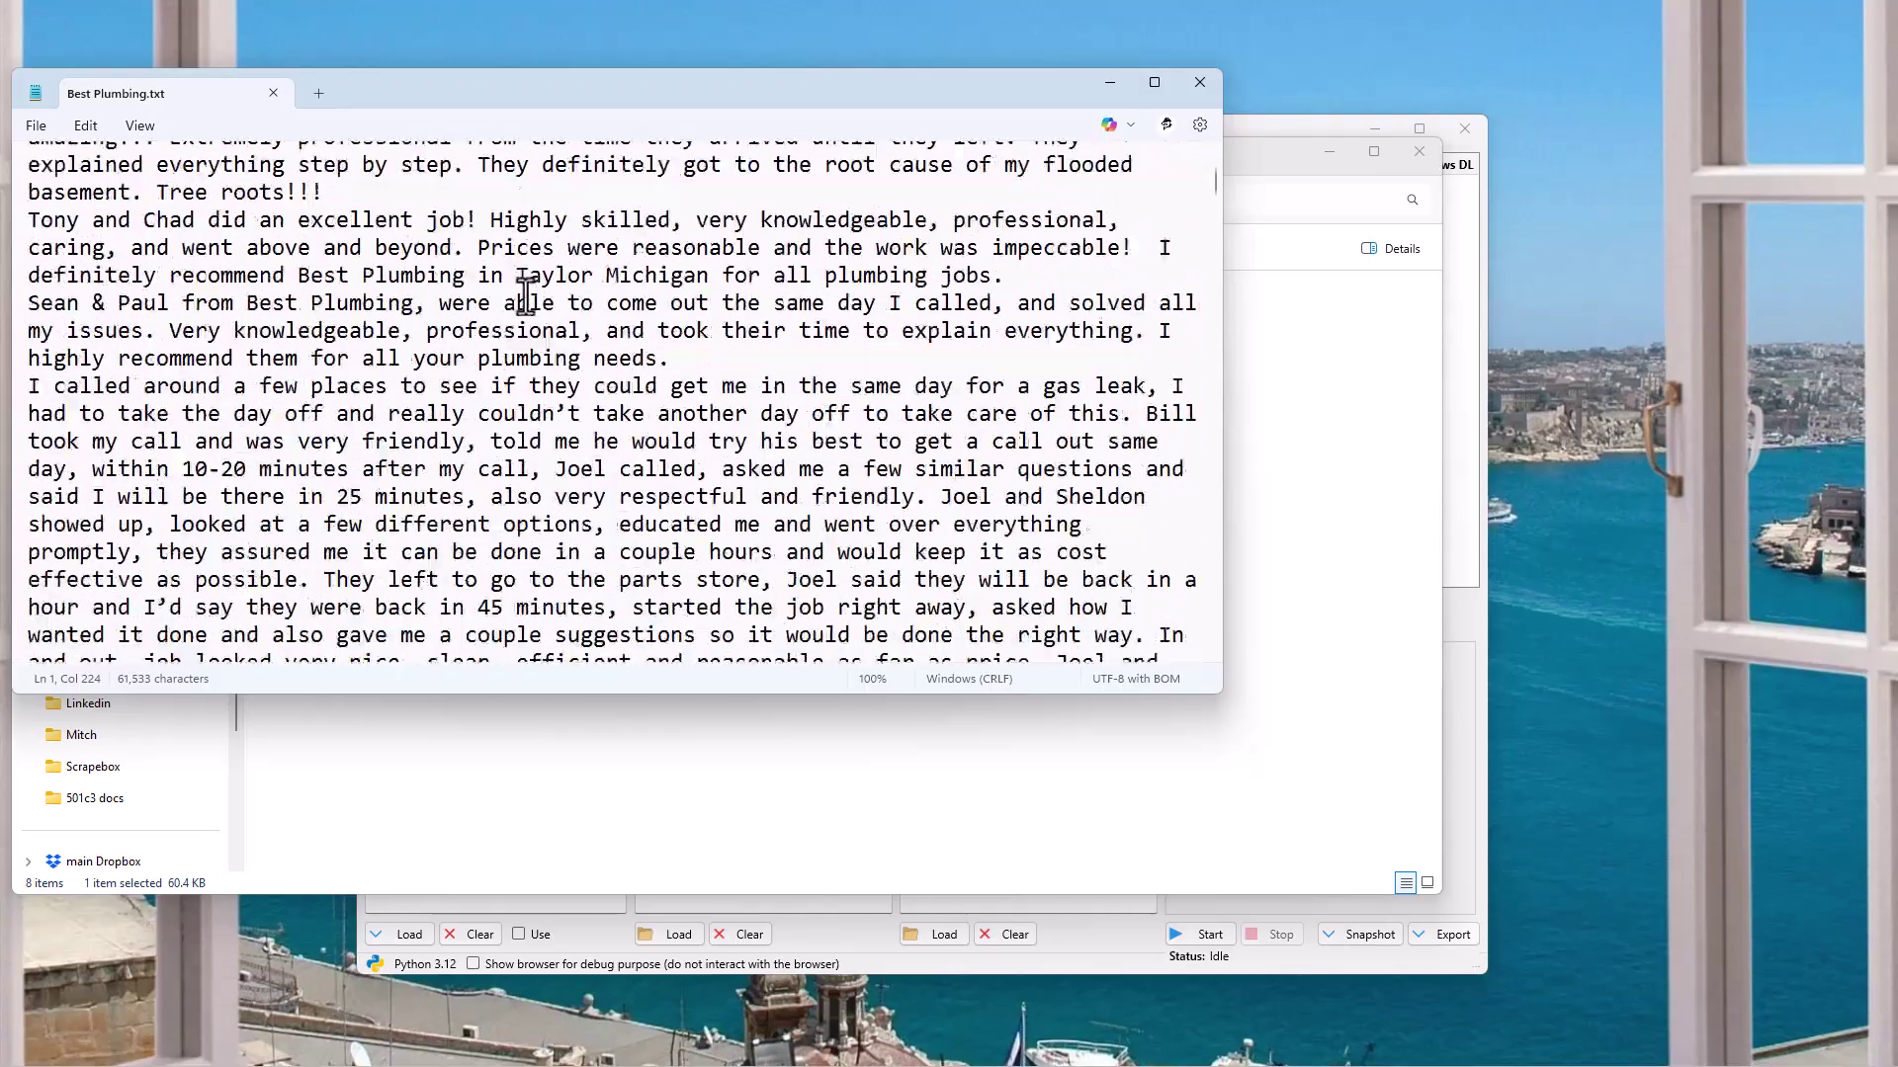
scroll(524, 294, up, 15)
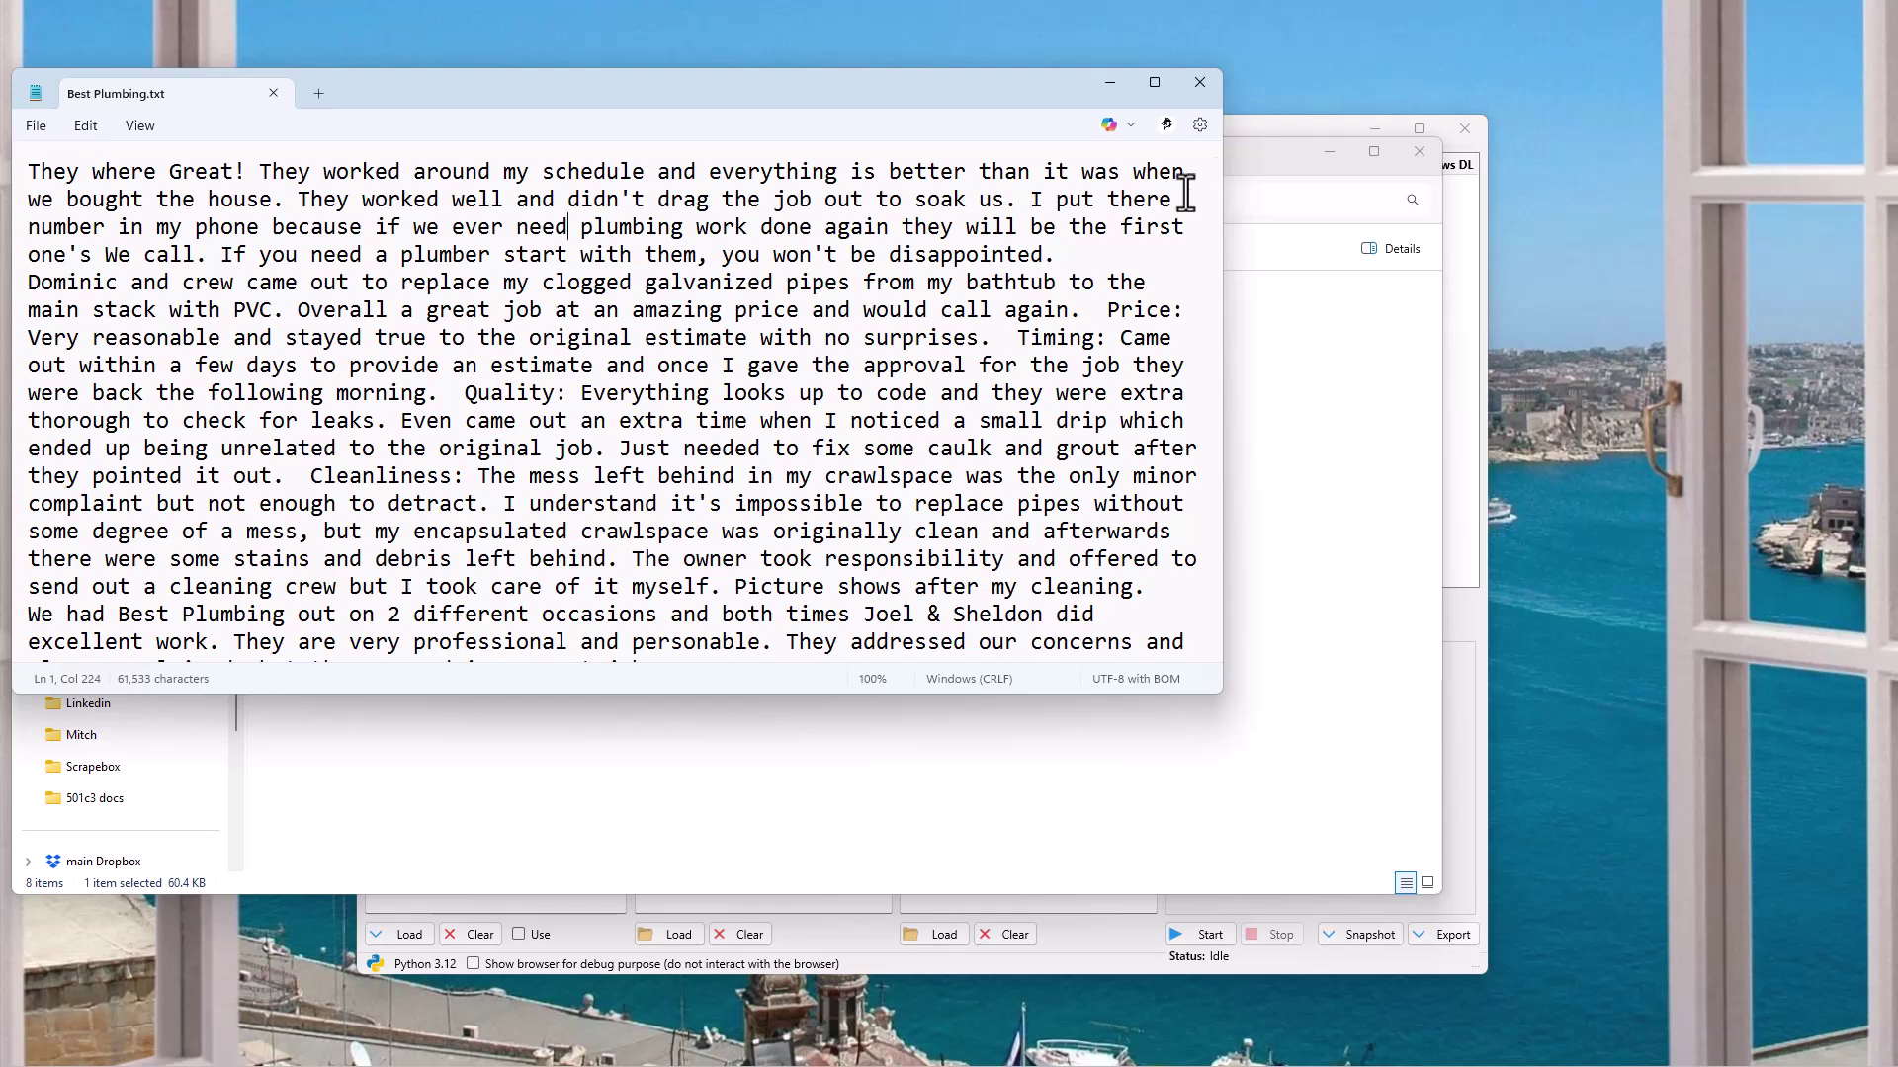
click(1205, 85)
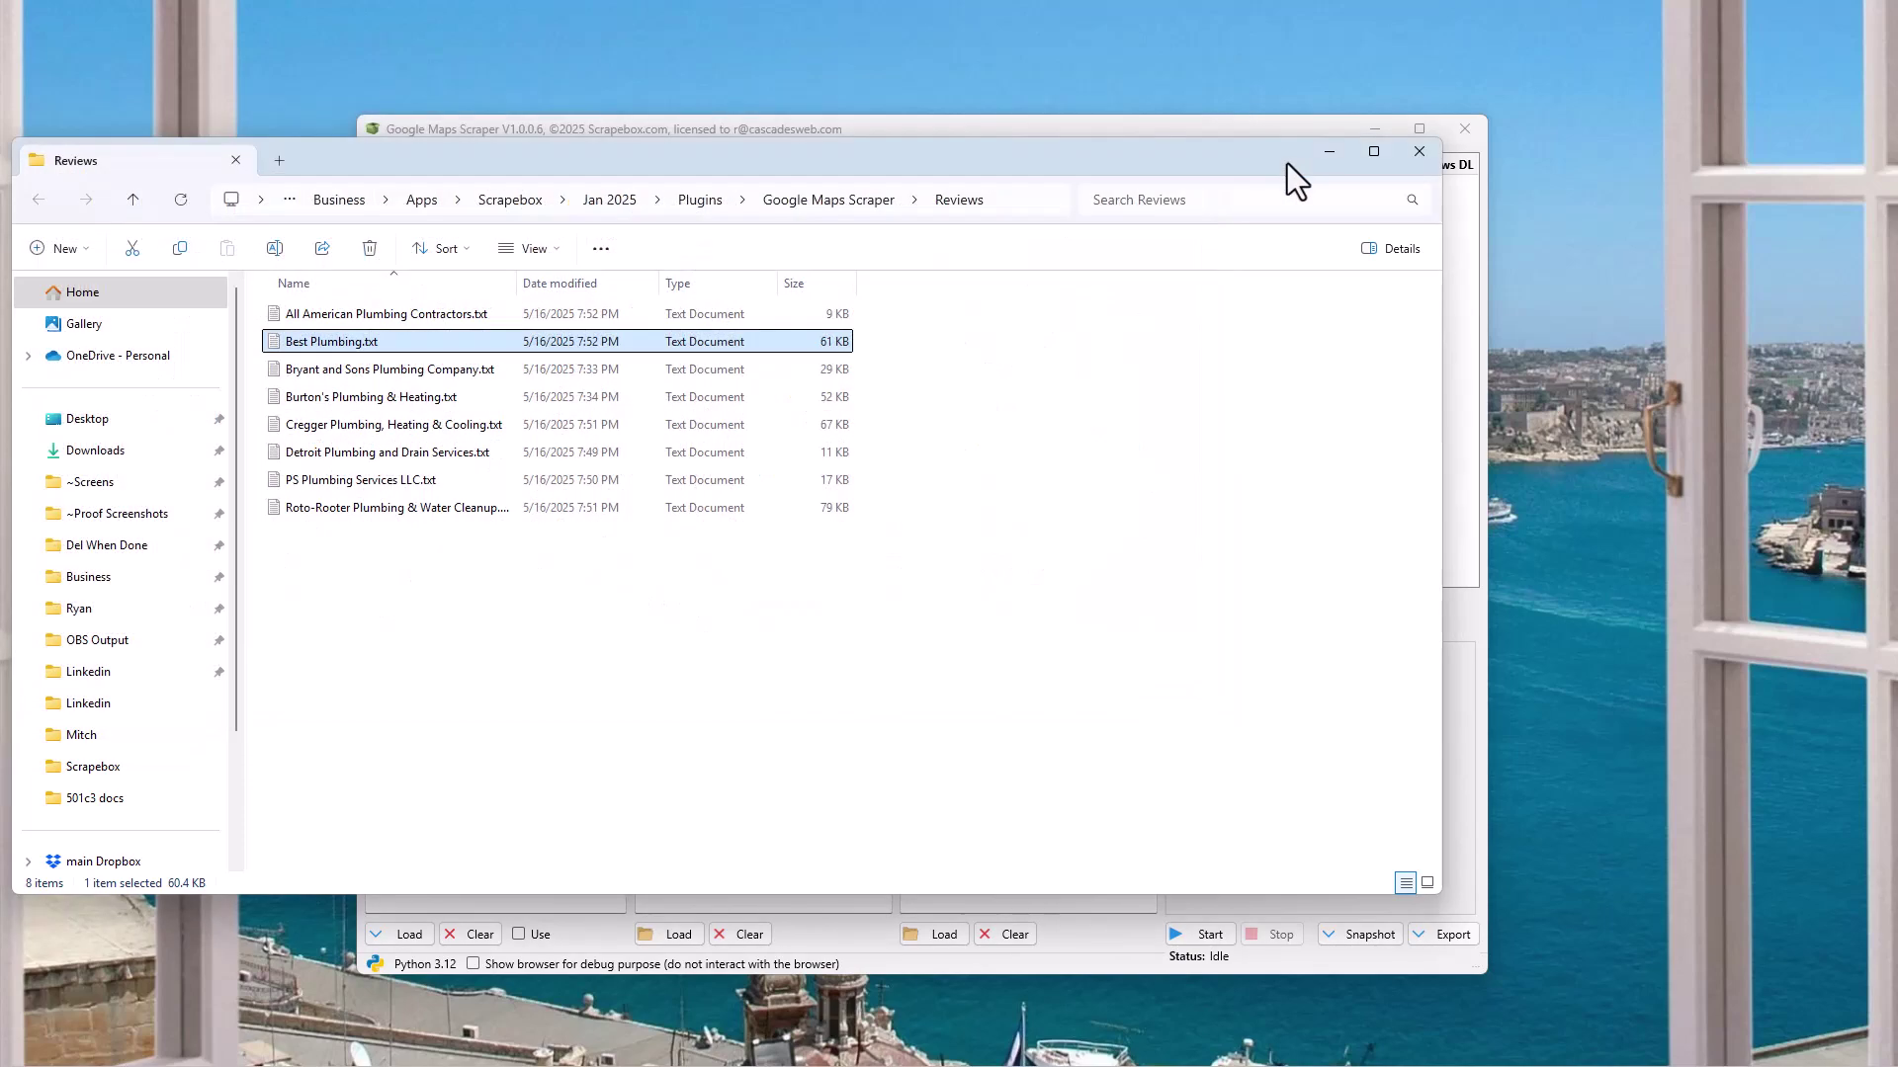
click(1328, 161)
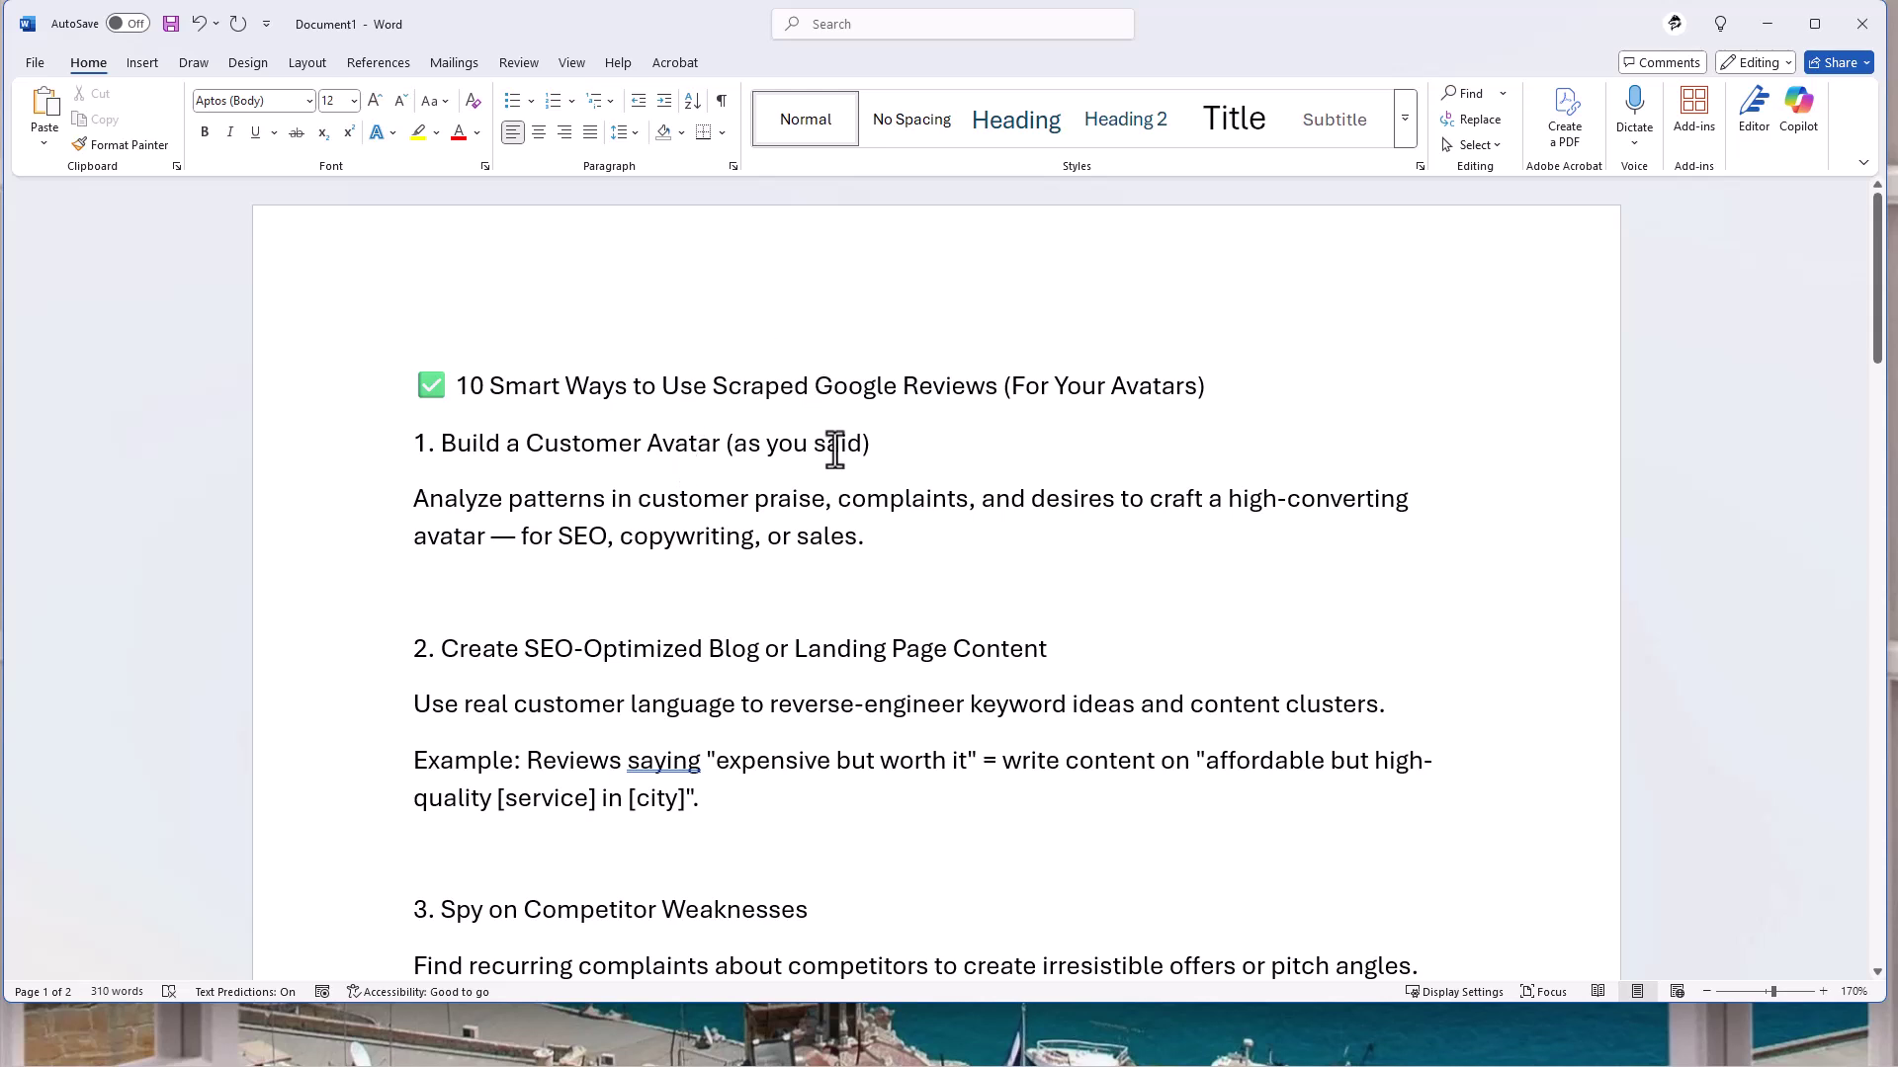
In the Word document, go over the customer avatar and SEO-optimized content ideas for using scraped reviews, highlighting key passages.
drag(874, 449, 445, 451)
click(593, 499)
drag(993, 539, 389, 415)
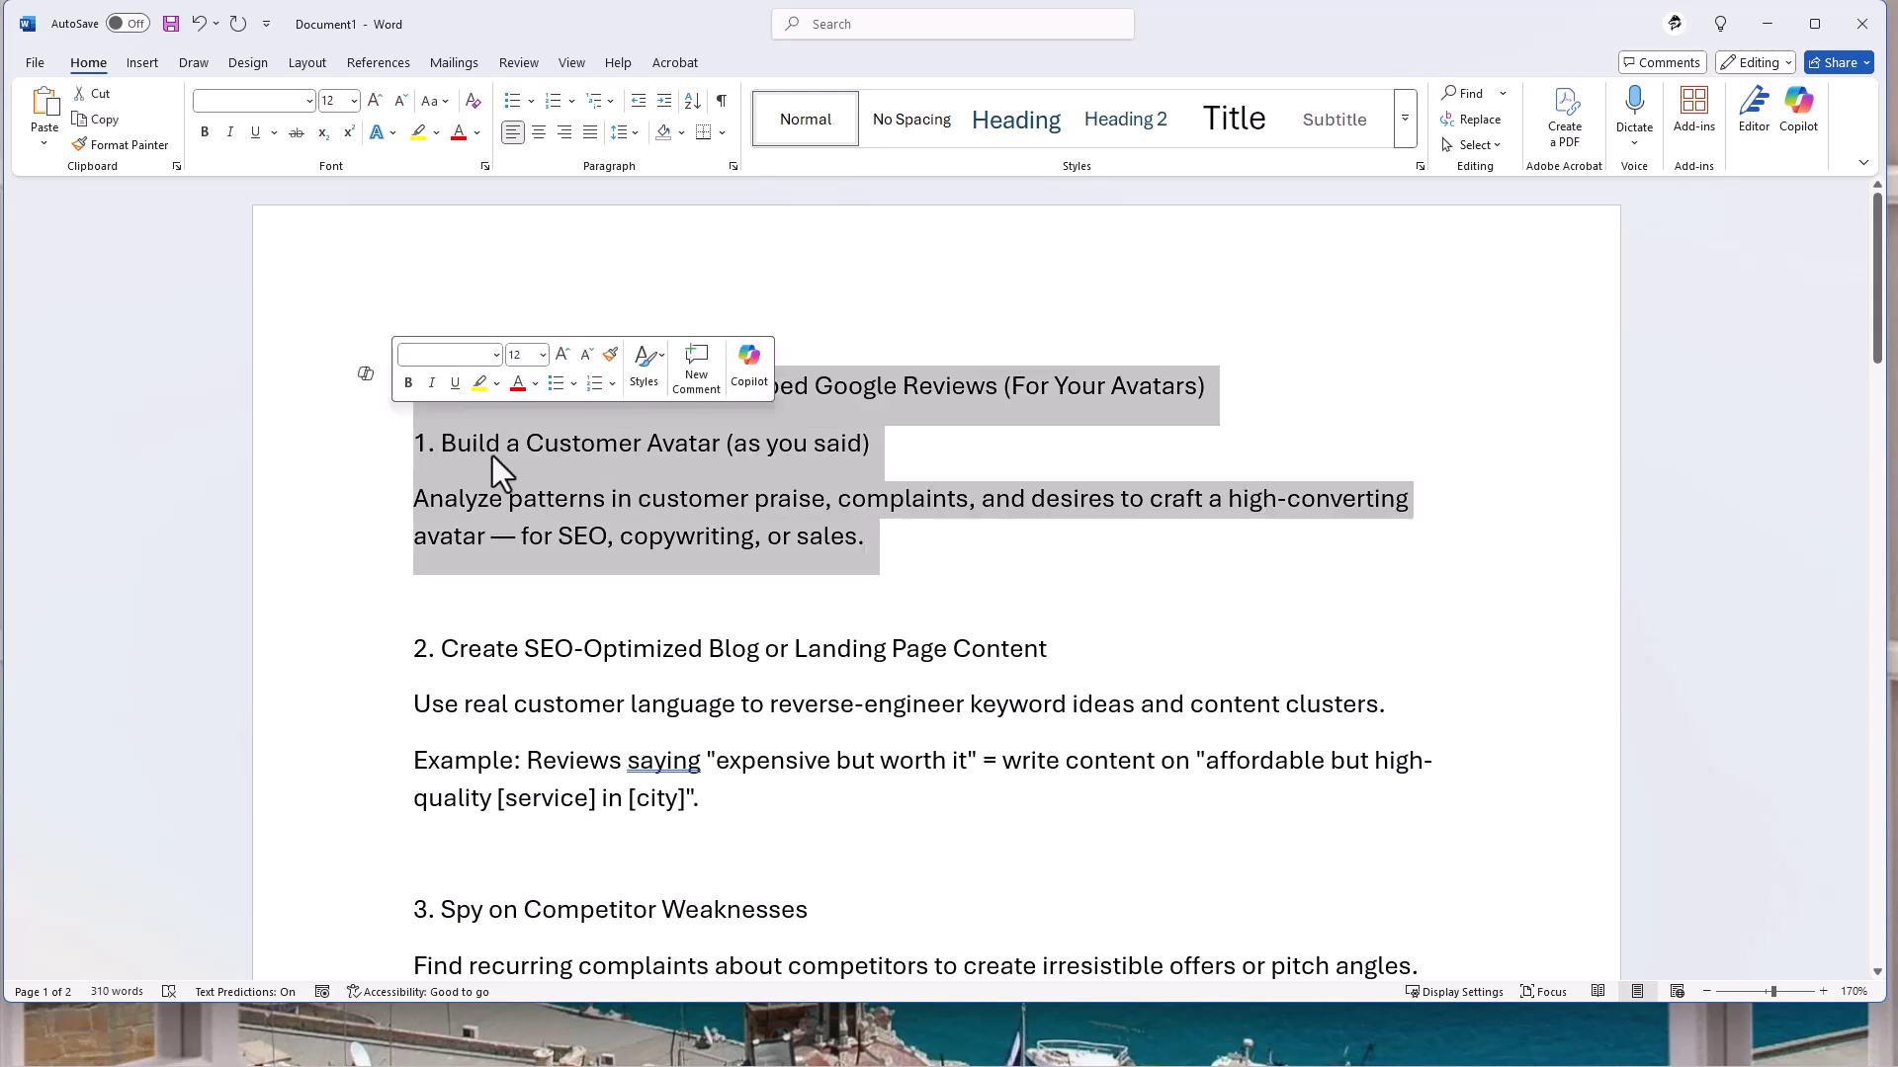
click(1043, 397)
scroll(1080, 395, down, 2)
drag(427, 488, 1067, 484)
scroll(1067, 484, down, 1)
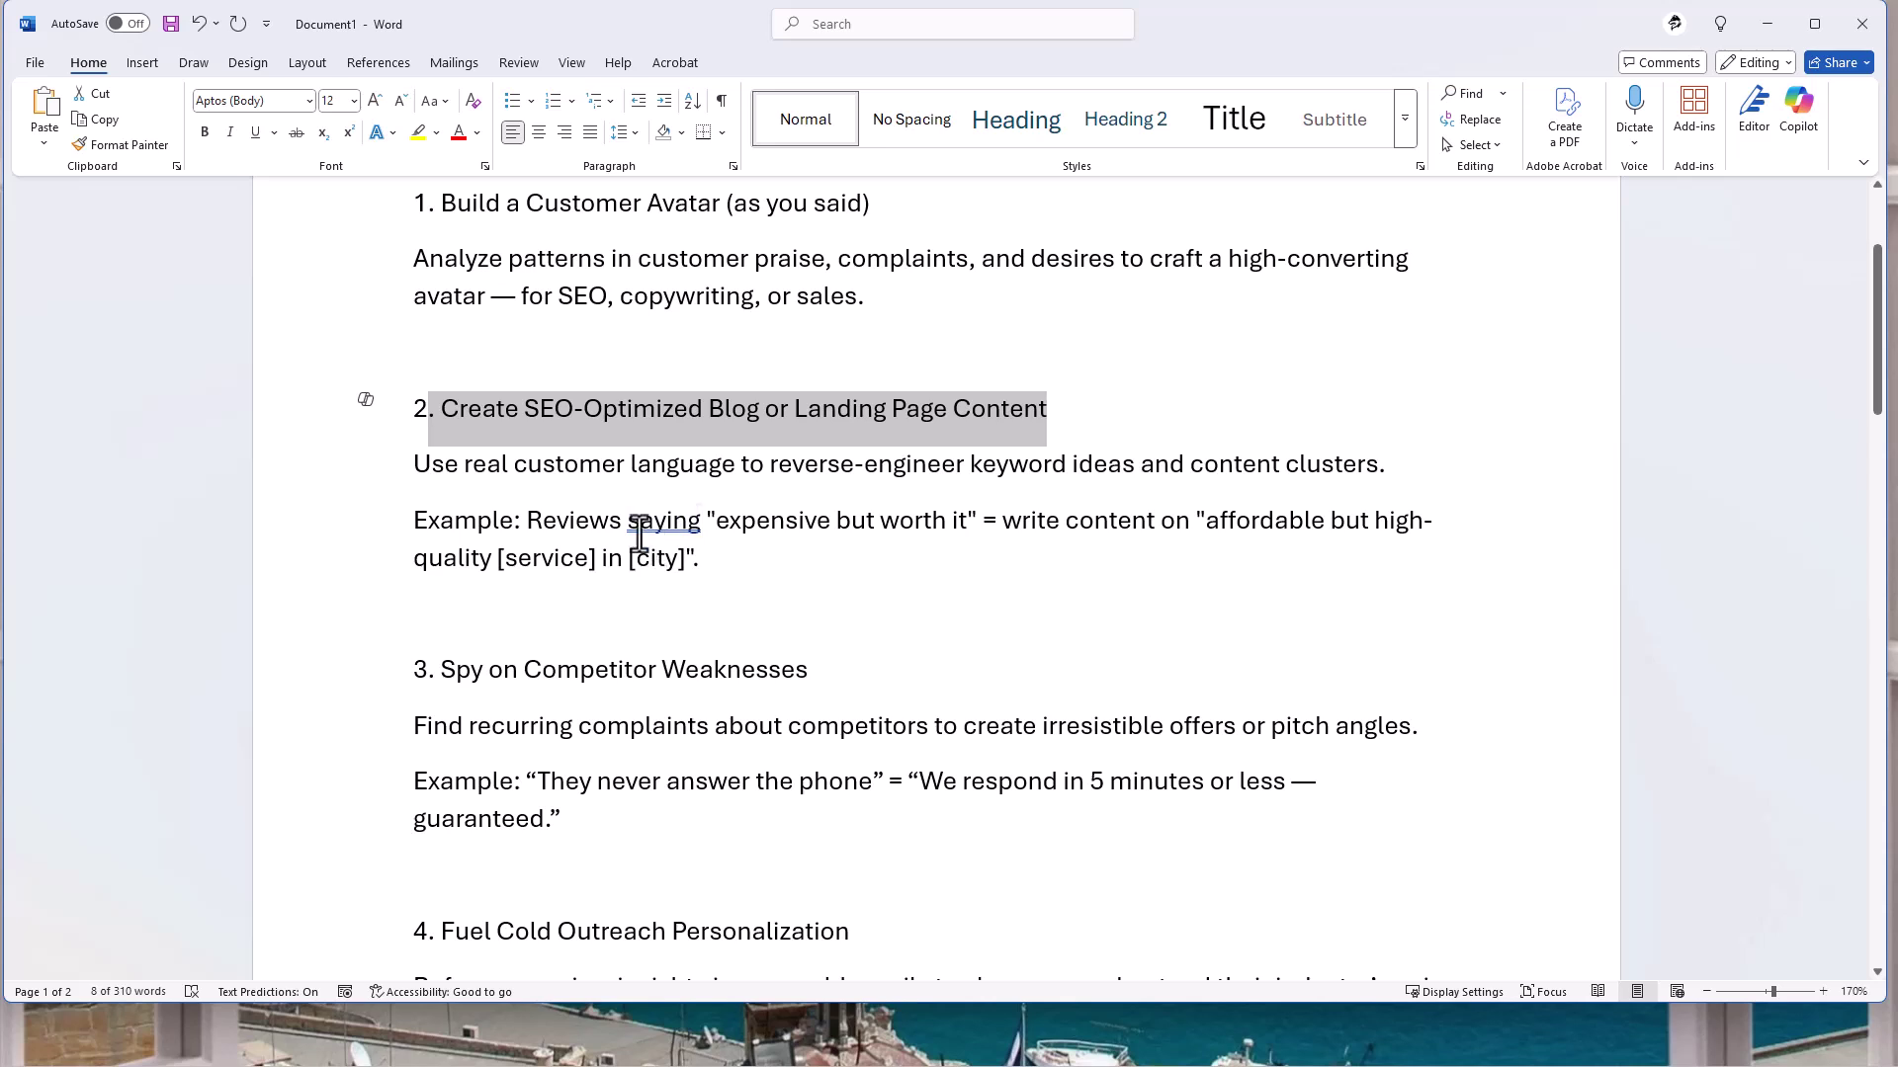
drag(526, 464, 1354, 479)
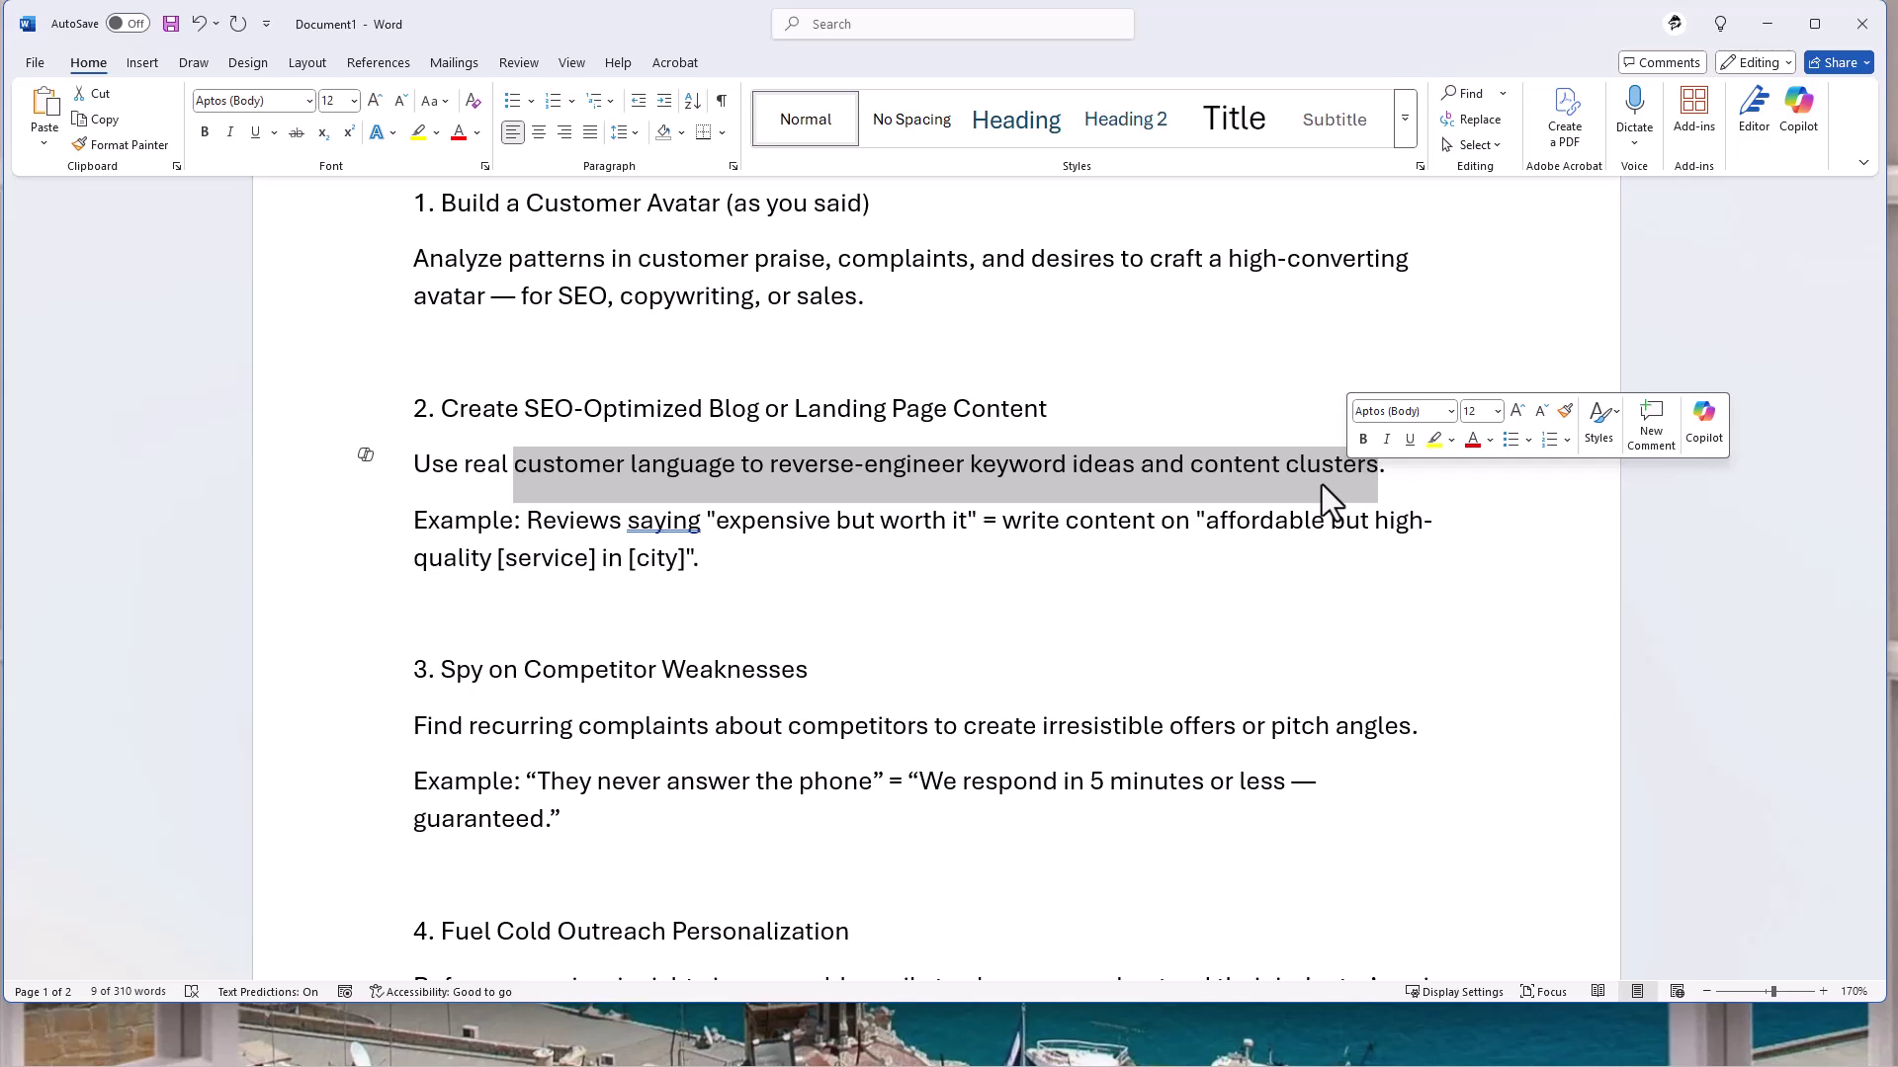
Go over the competitor weaknesses, cold outreach personalization and UGC/testimonials ideas, highlighting the example quotes and the "hidden gold" paragraph.
scroll(1394, 470, down, 3)
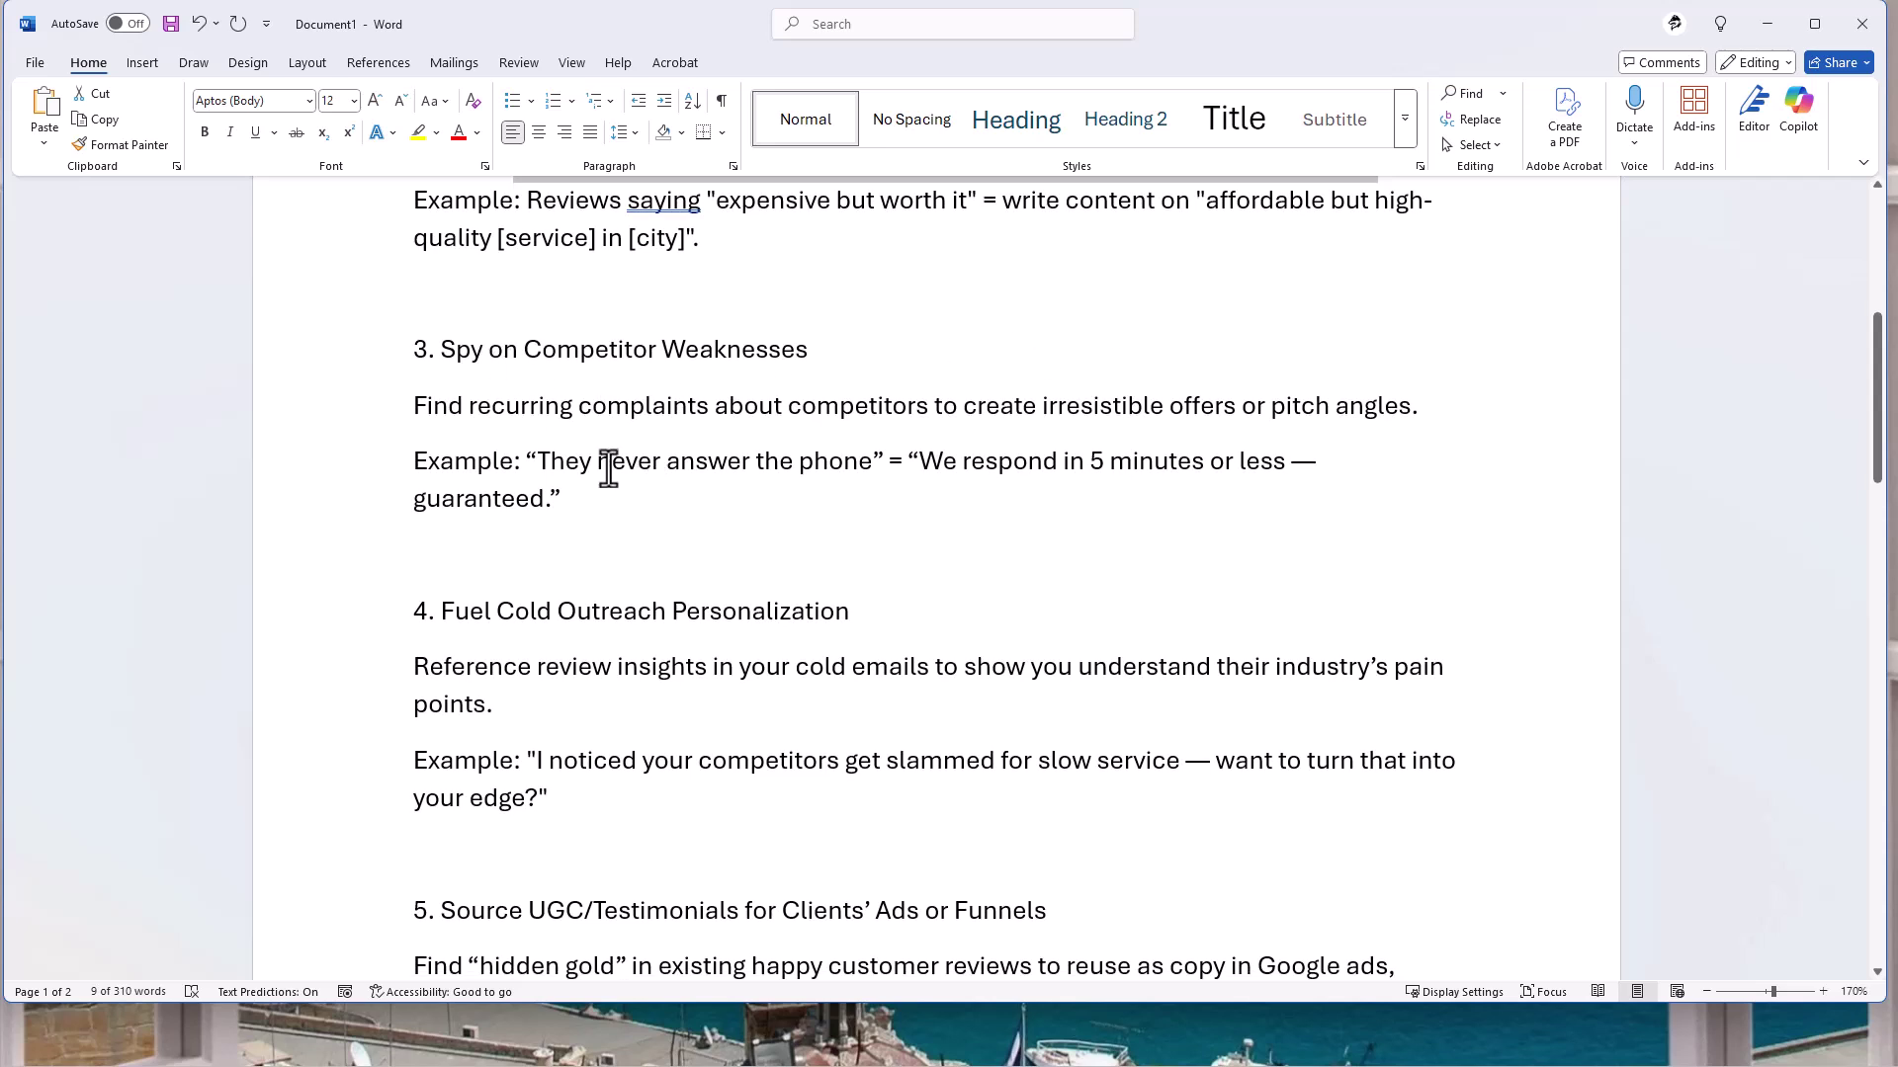
drag(532, 460, 890, 461)
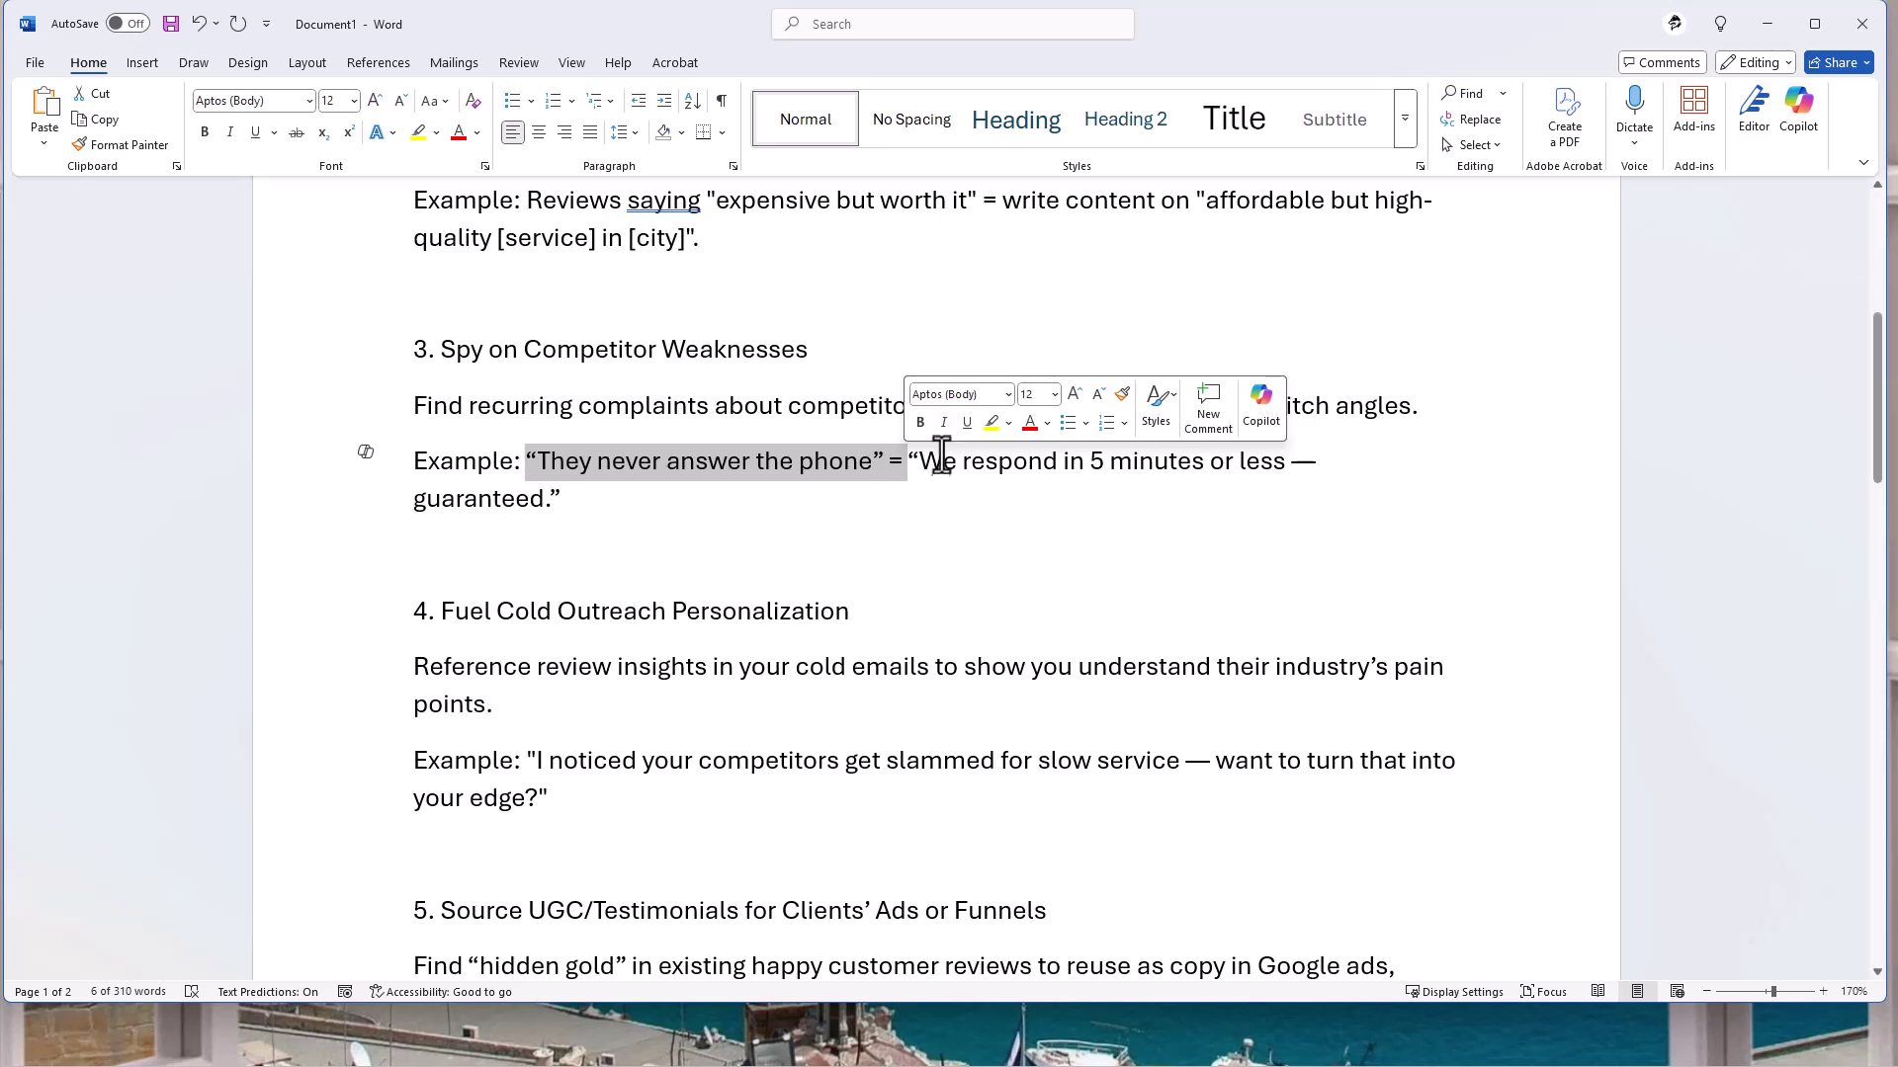
drag(918, 462, 1338, 480)
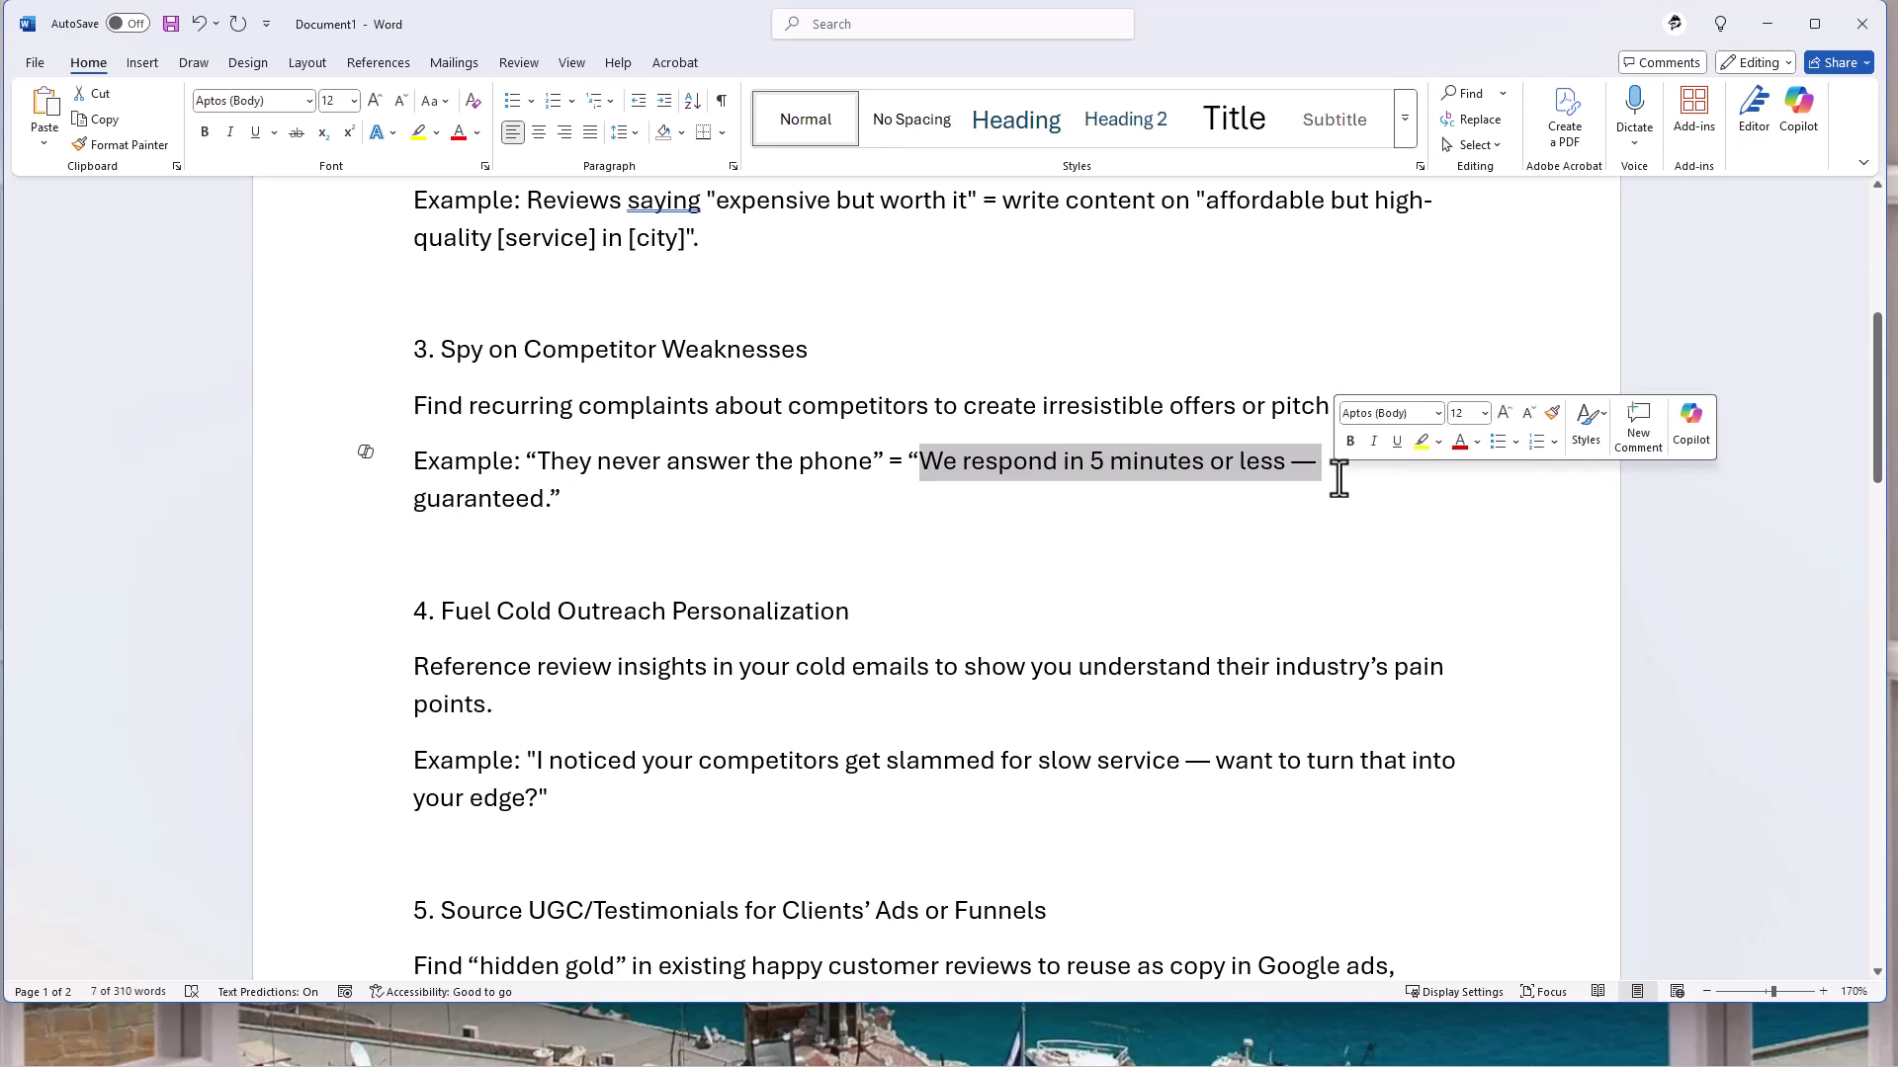
scroll(1504, 454, down, 1)
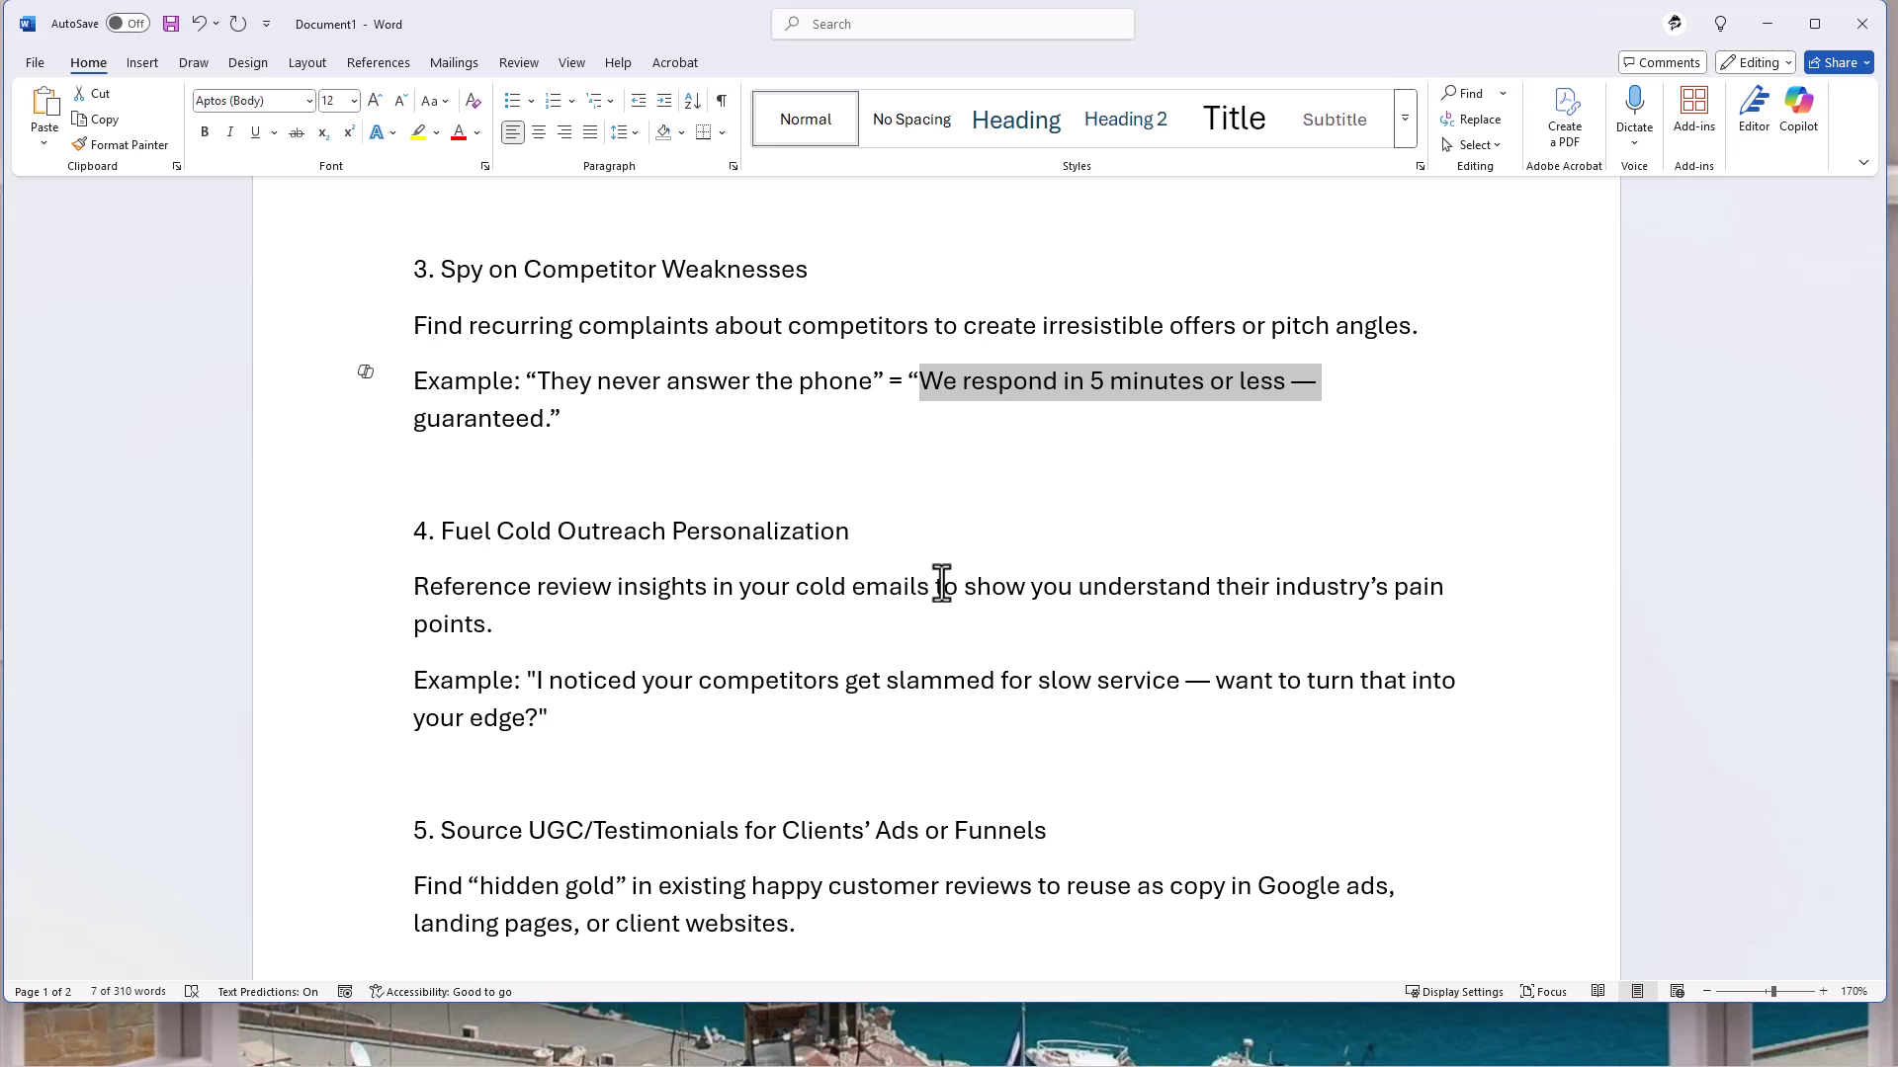
scroll(941, 583, down, 3)
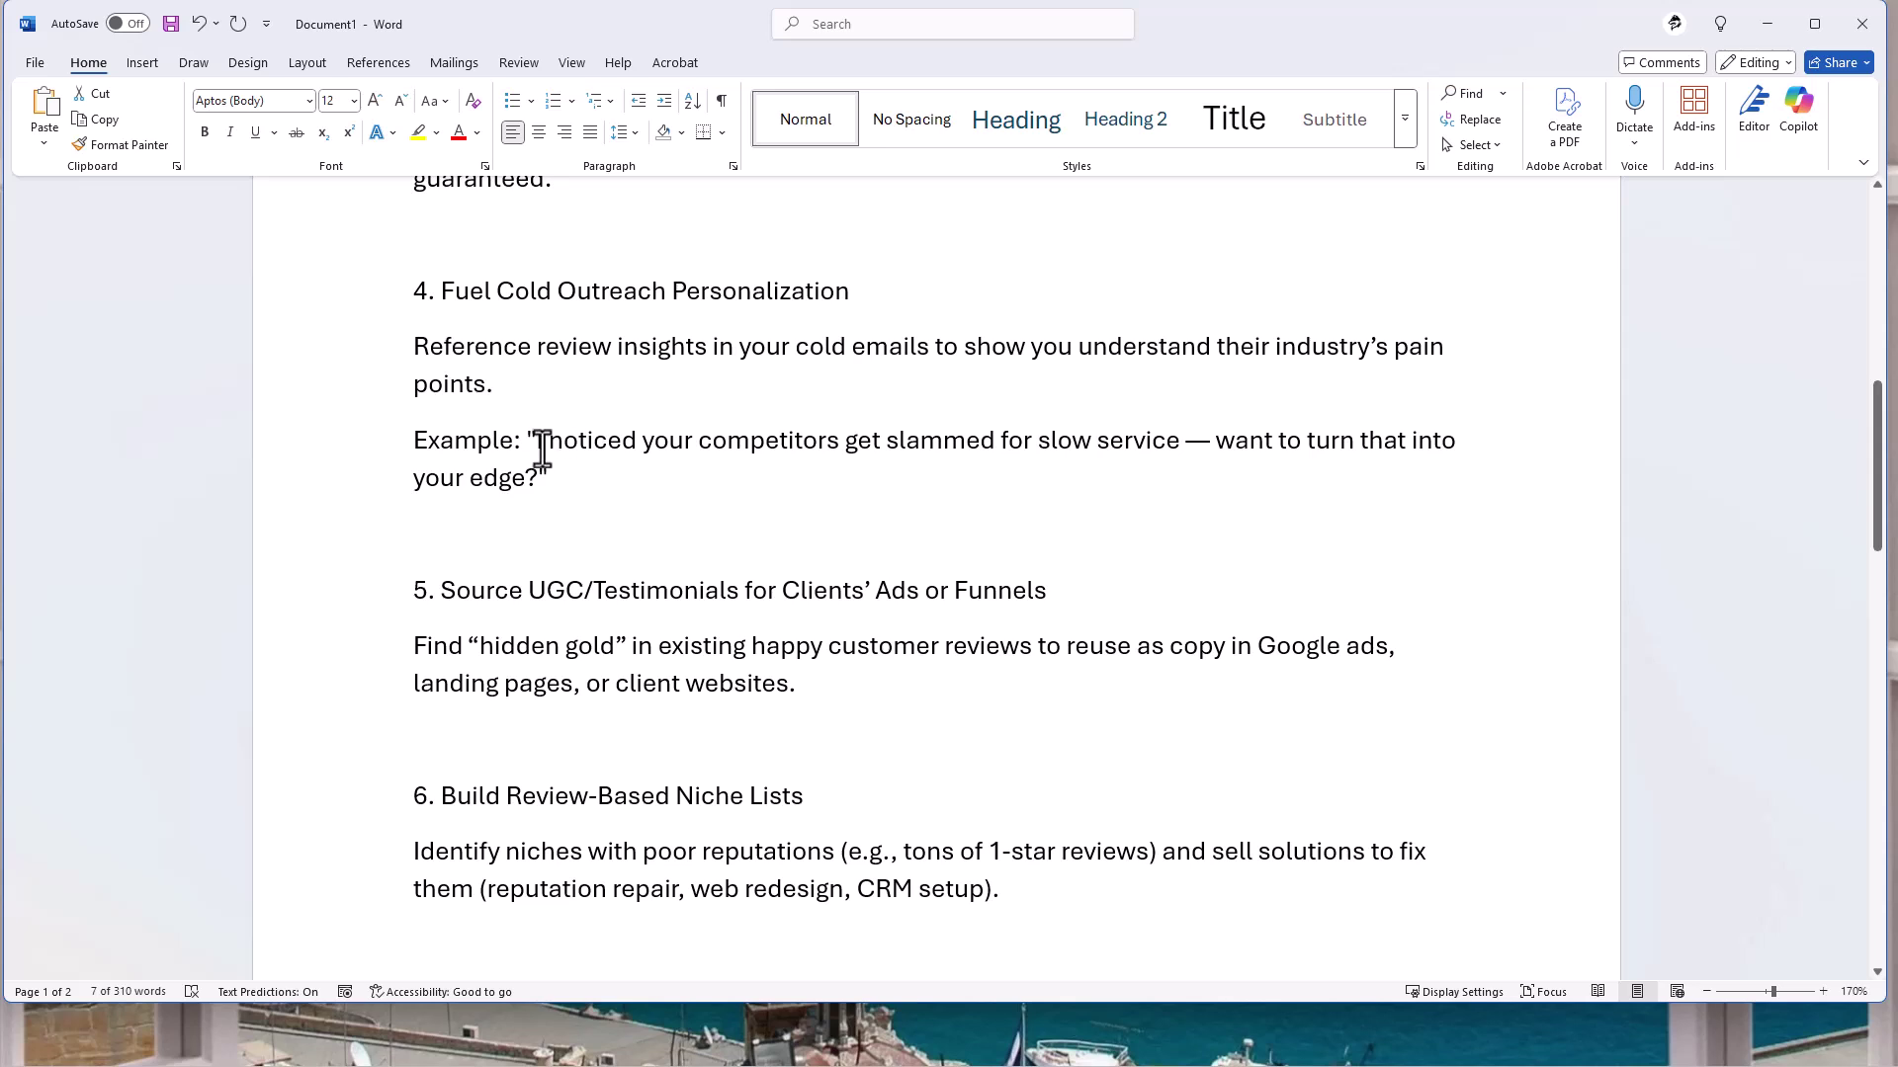
drag(537, 439, 1452, 493)
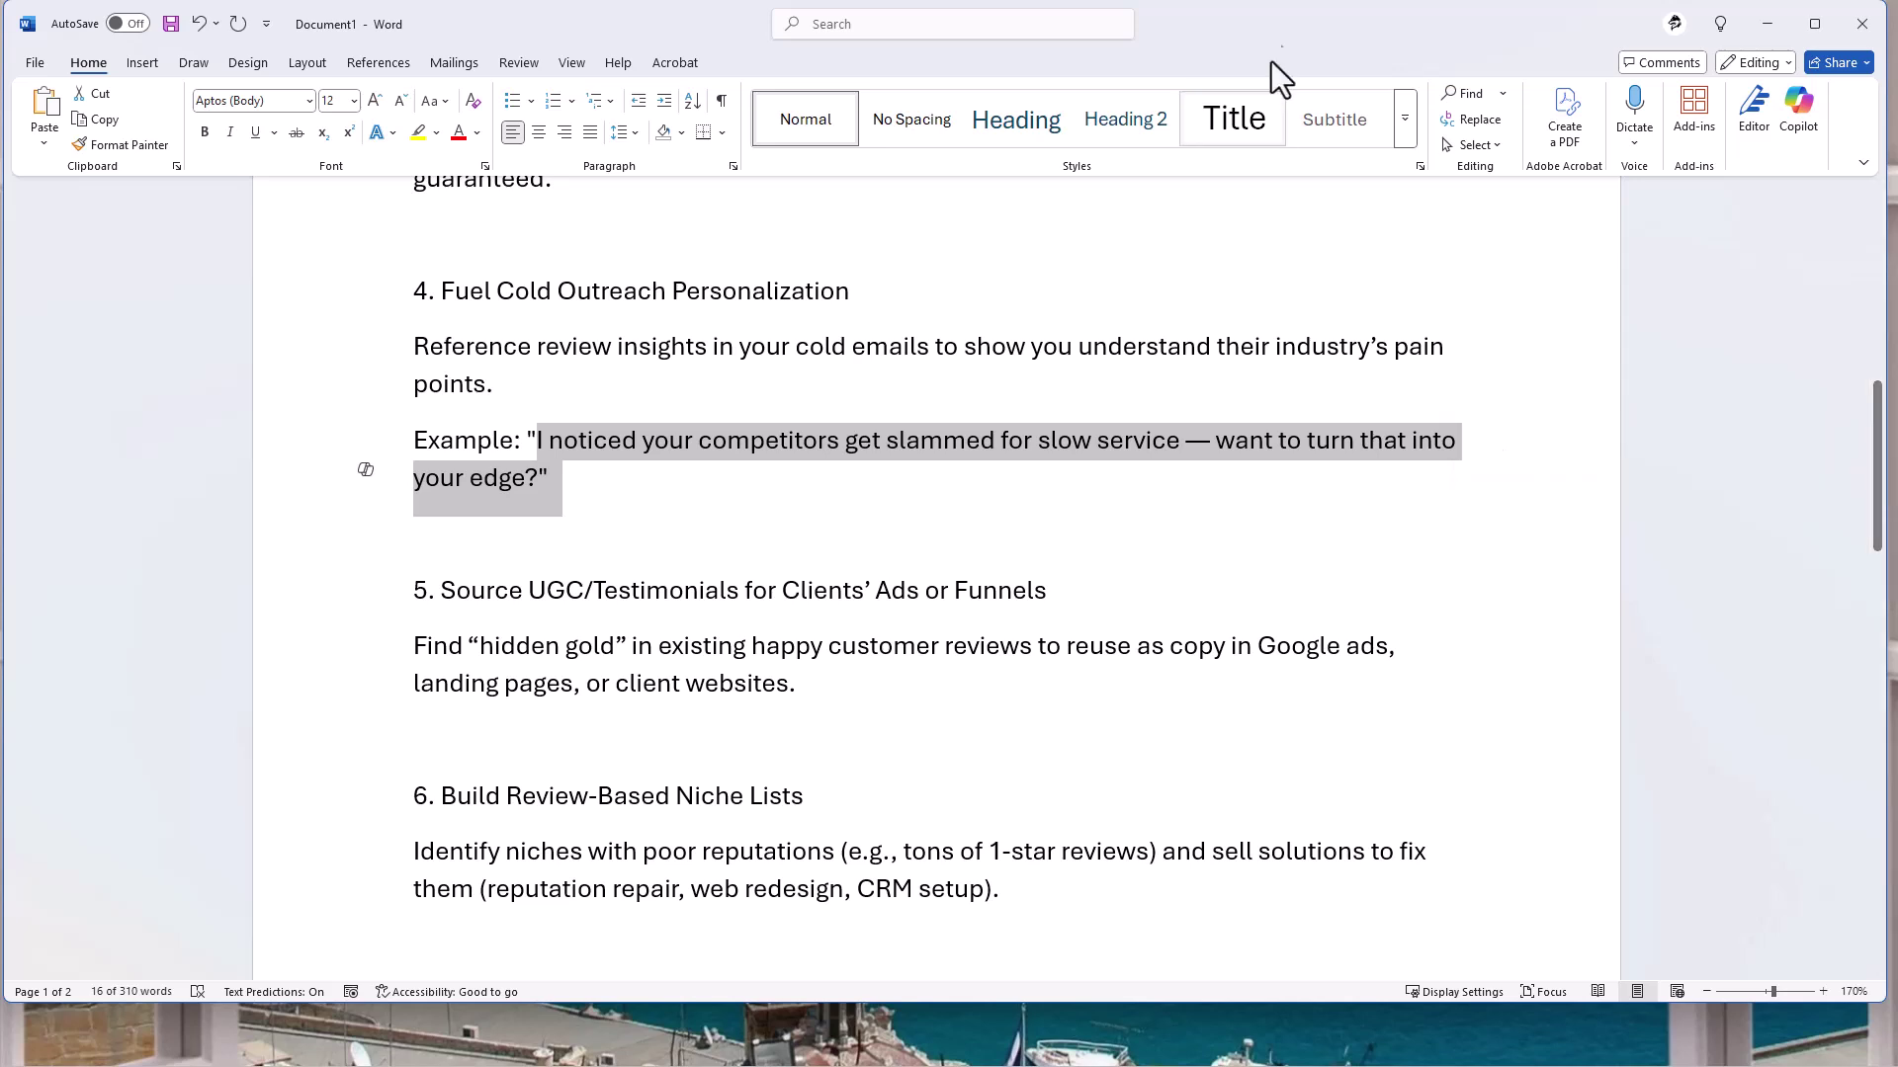
scroll(949, 375, down, 3)
click(974, 431)
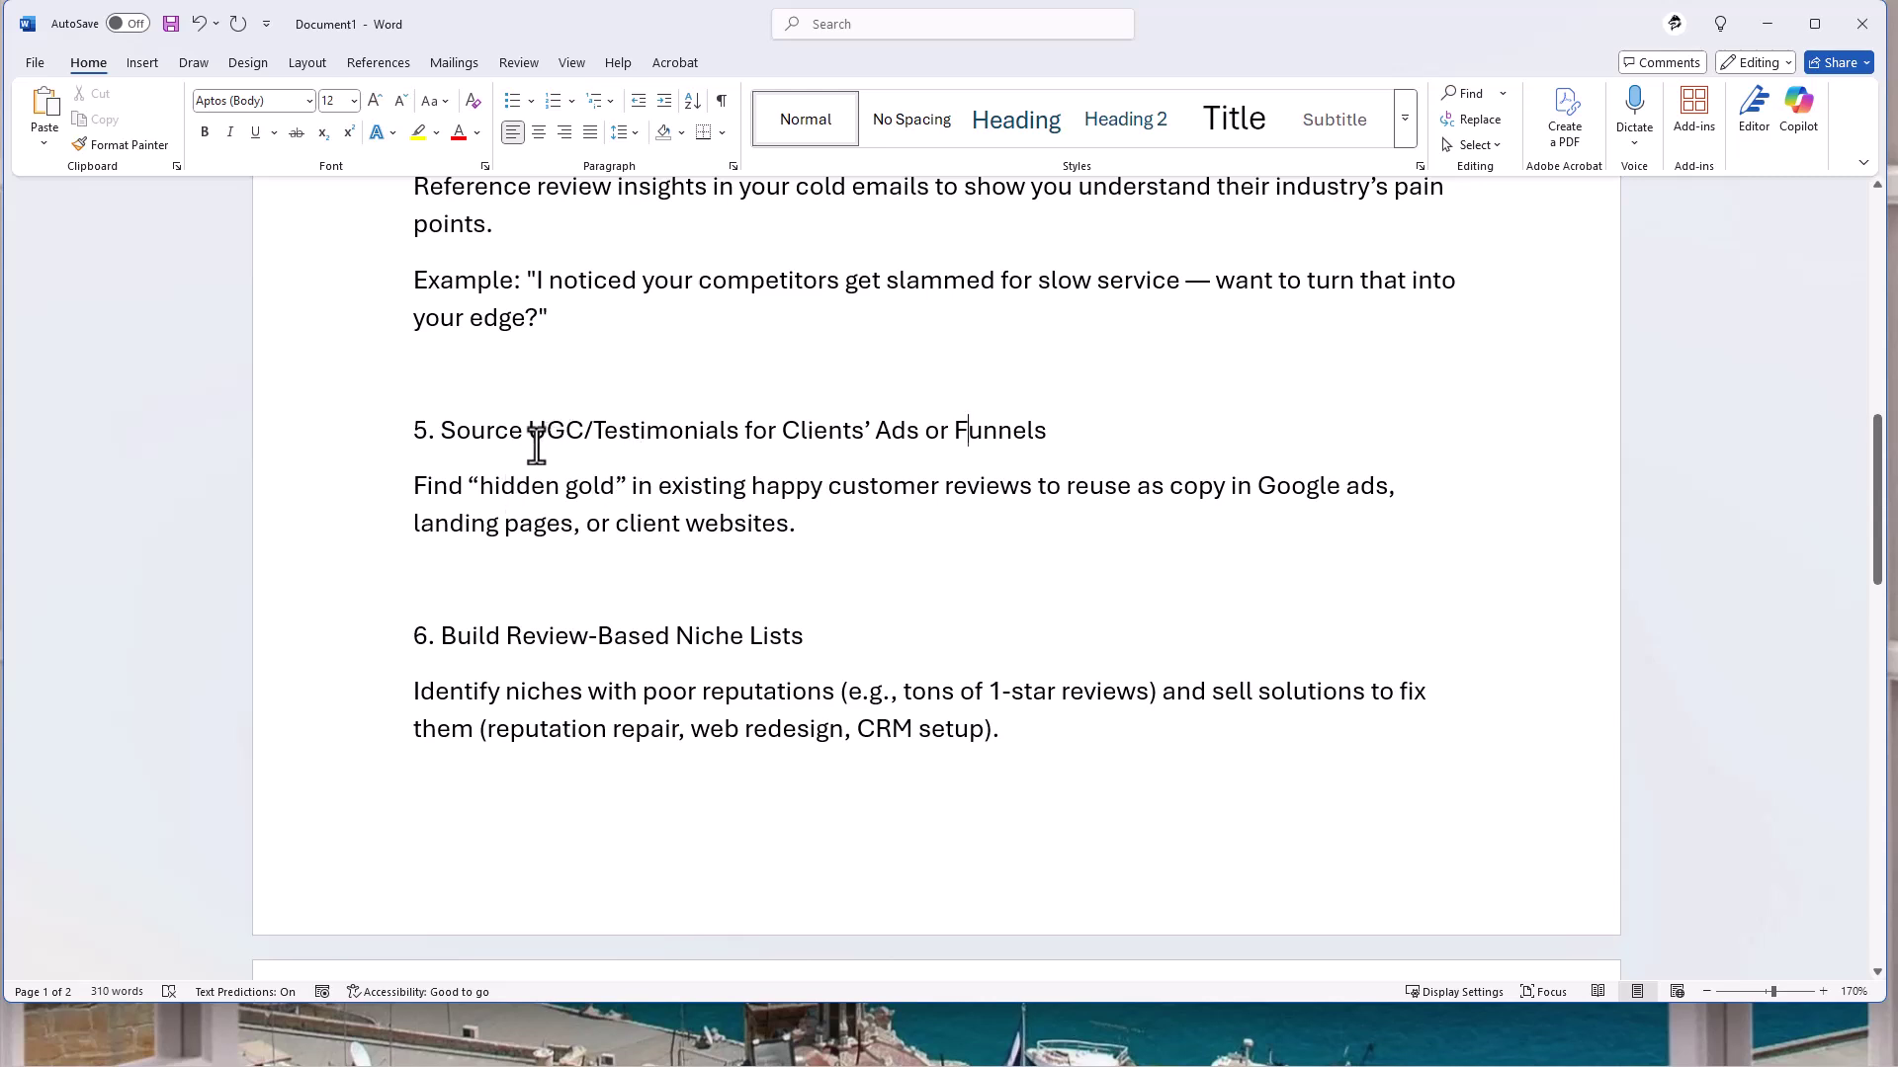
drag(816, 524, 431, 490)
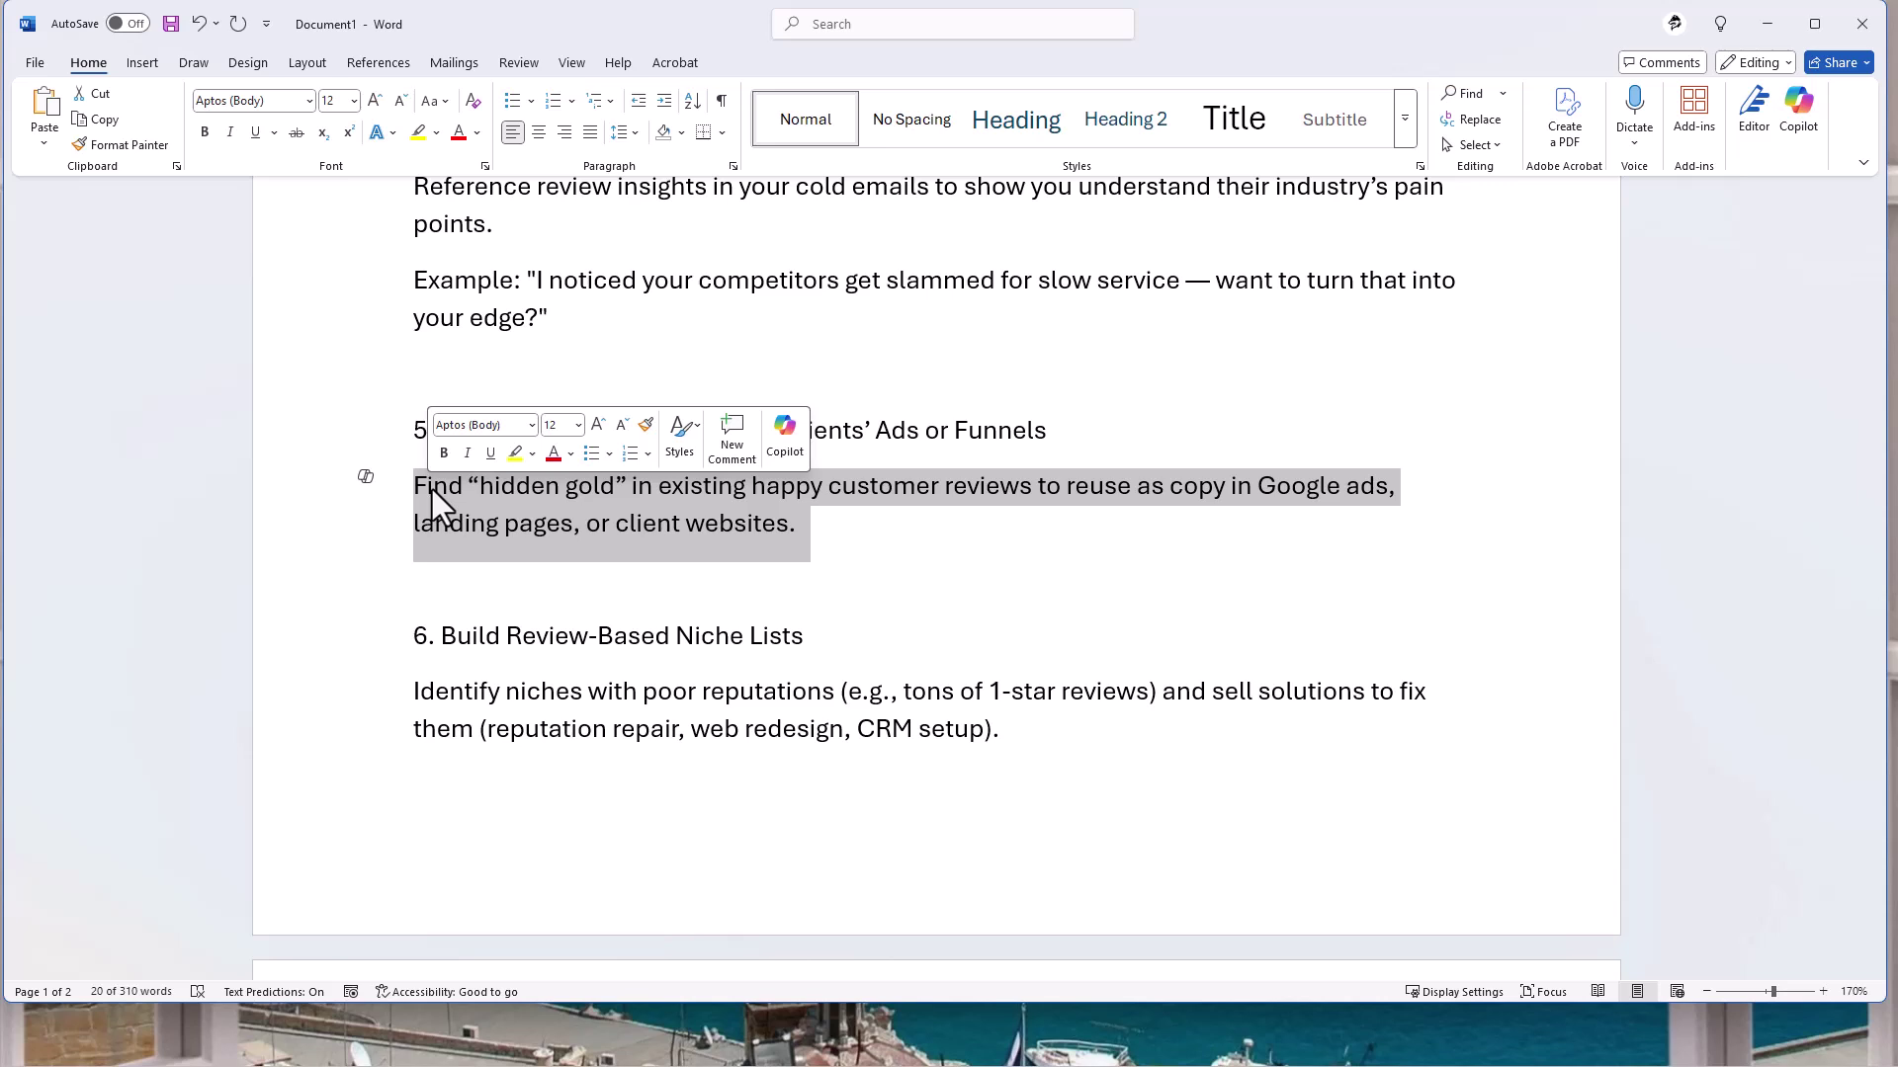
Go over the review-based niche lists idea in the document, putting the scraper window away and highlighting "reputation repair, web redesign, CRM setup".
scroll(850, 544, down, 3)
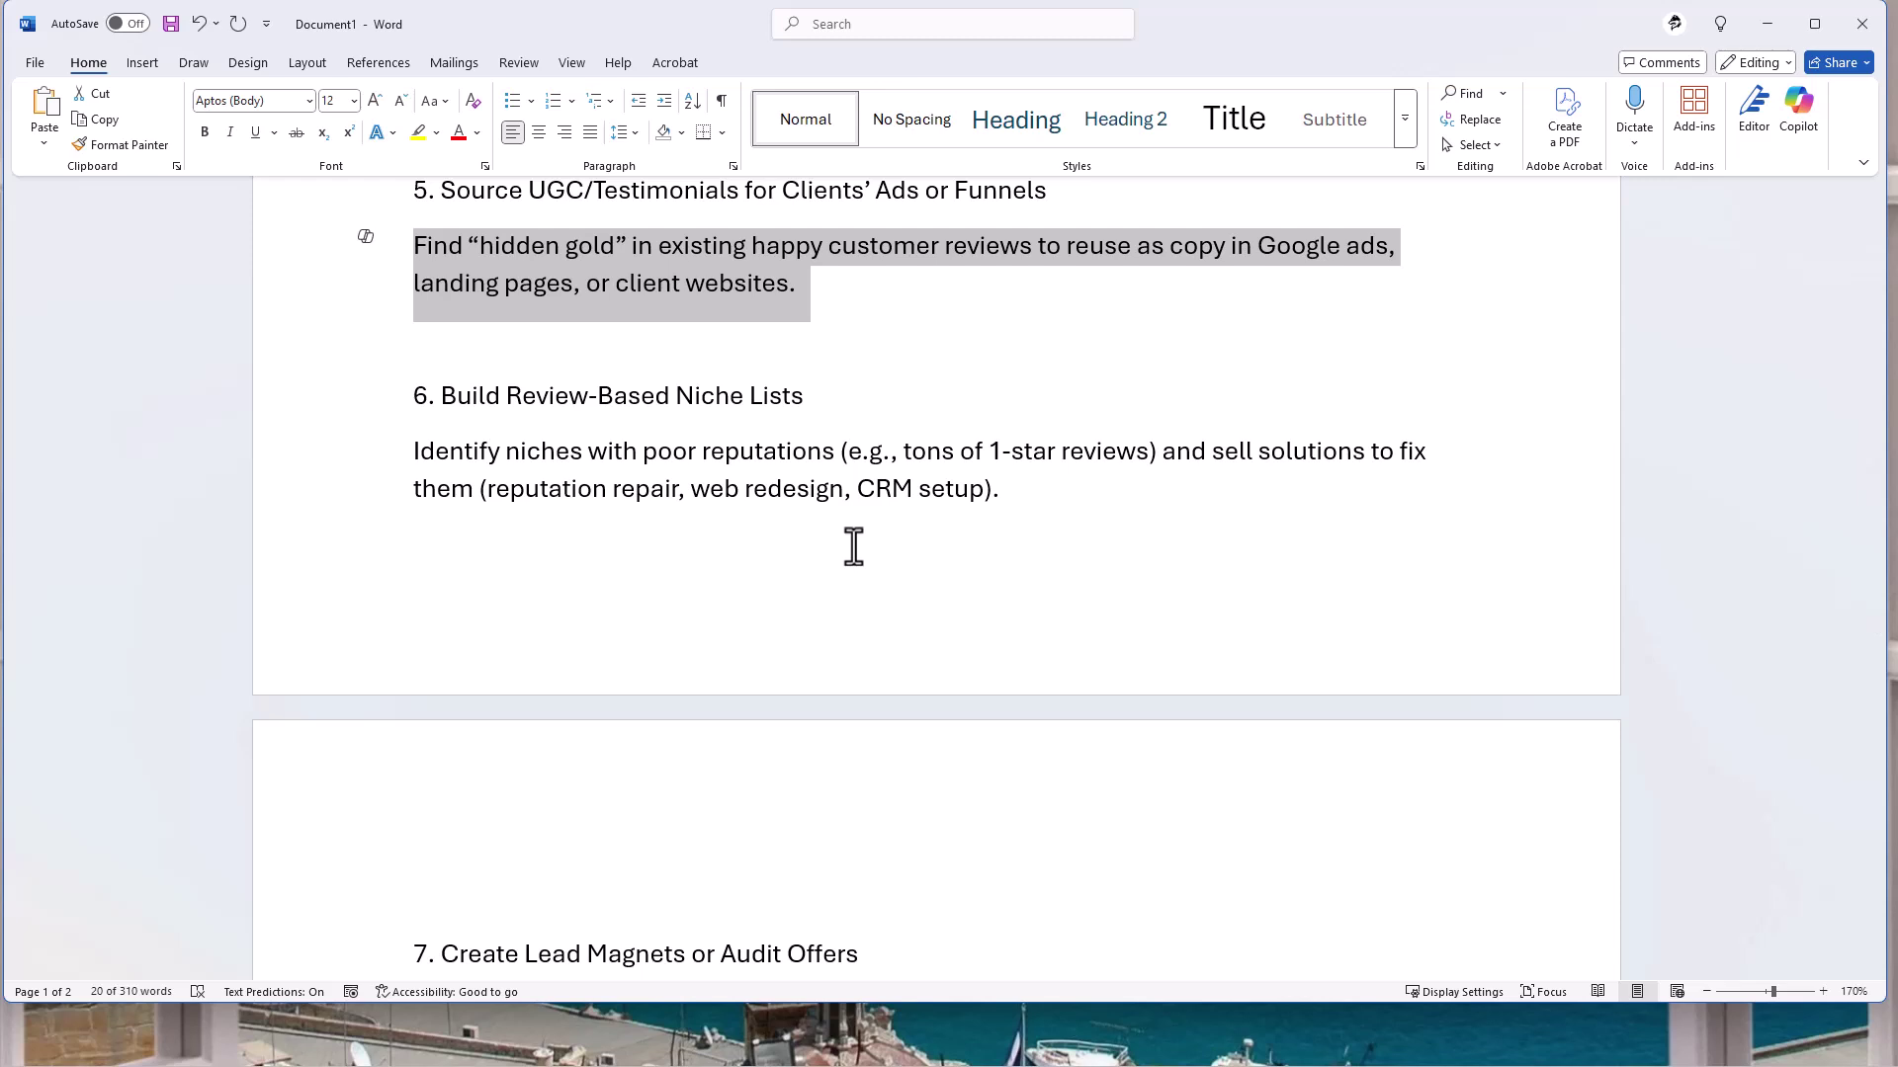
scroll(853, 546, down, 3)
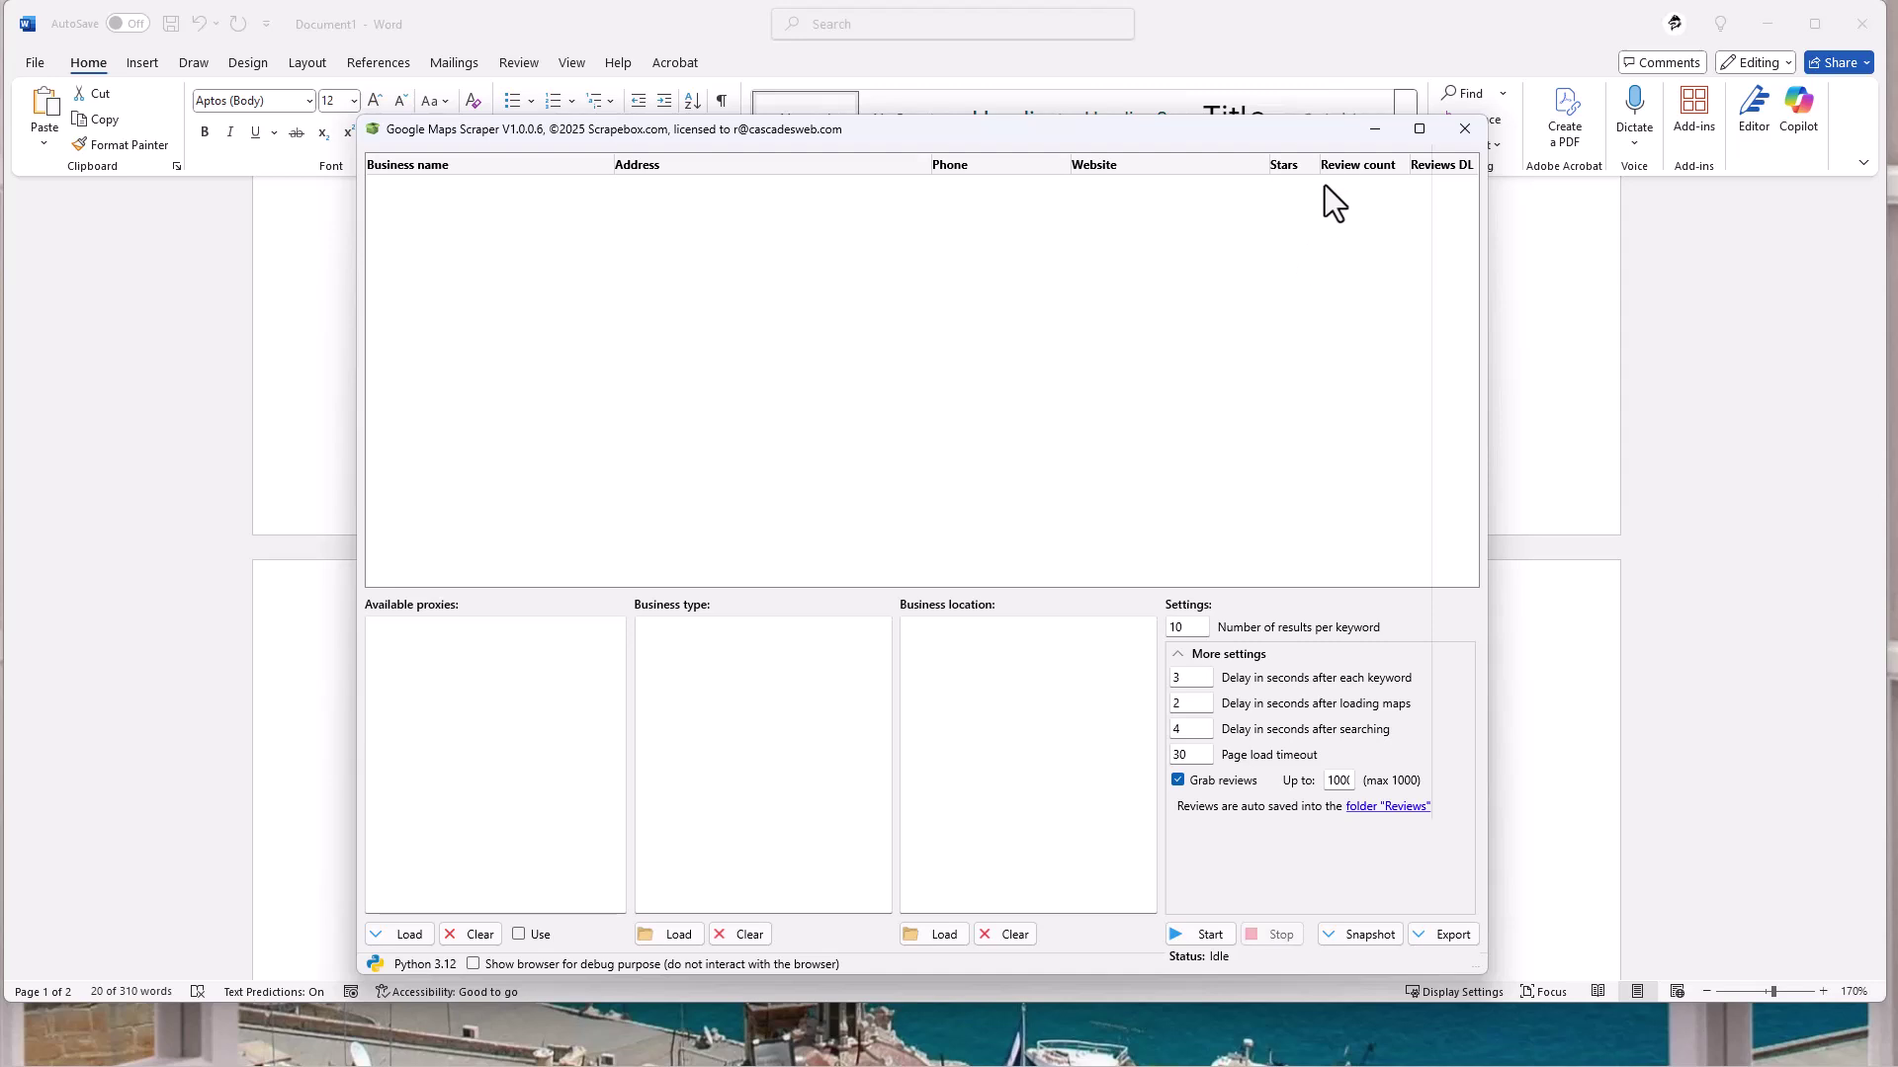
click(1374, 139)
click(974, 341)
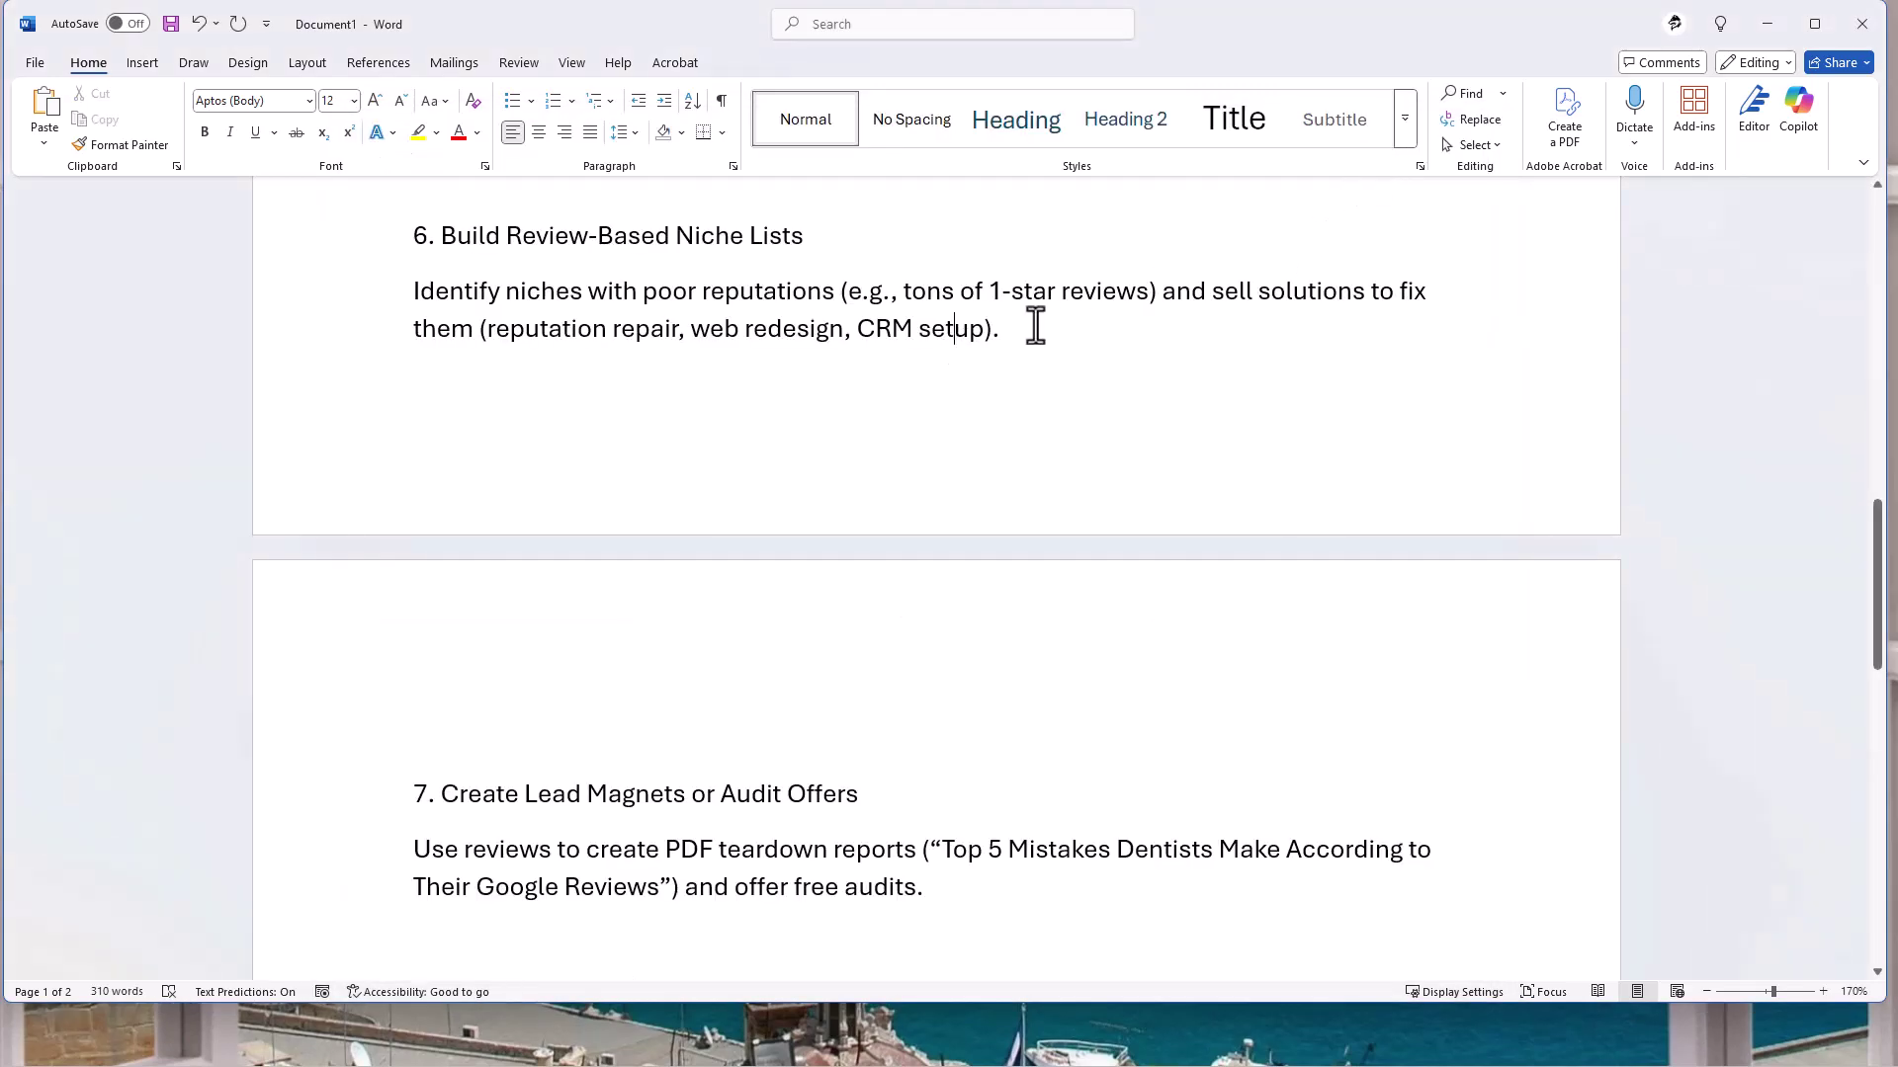
drag(479, 329, 947, 341)
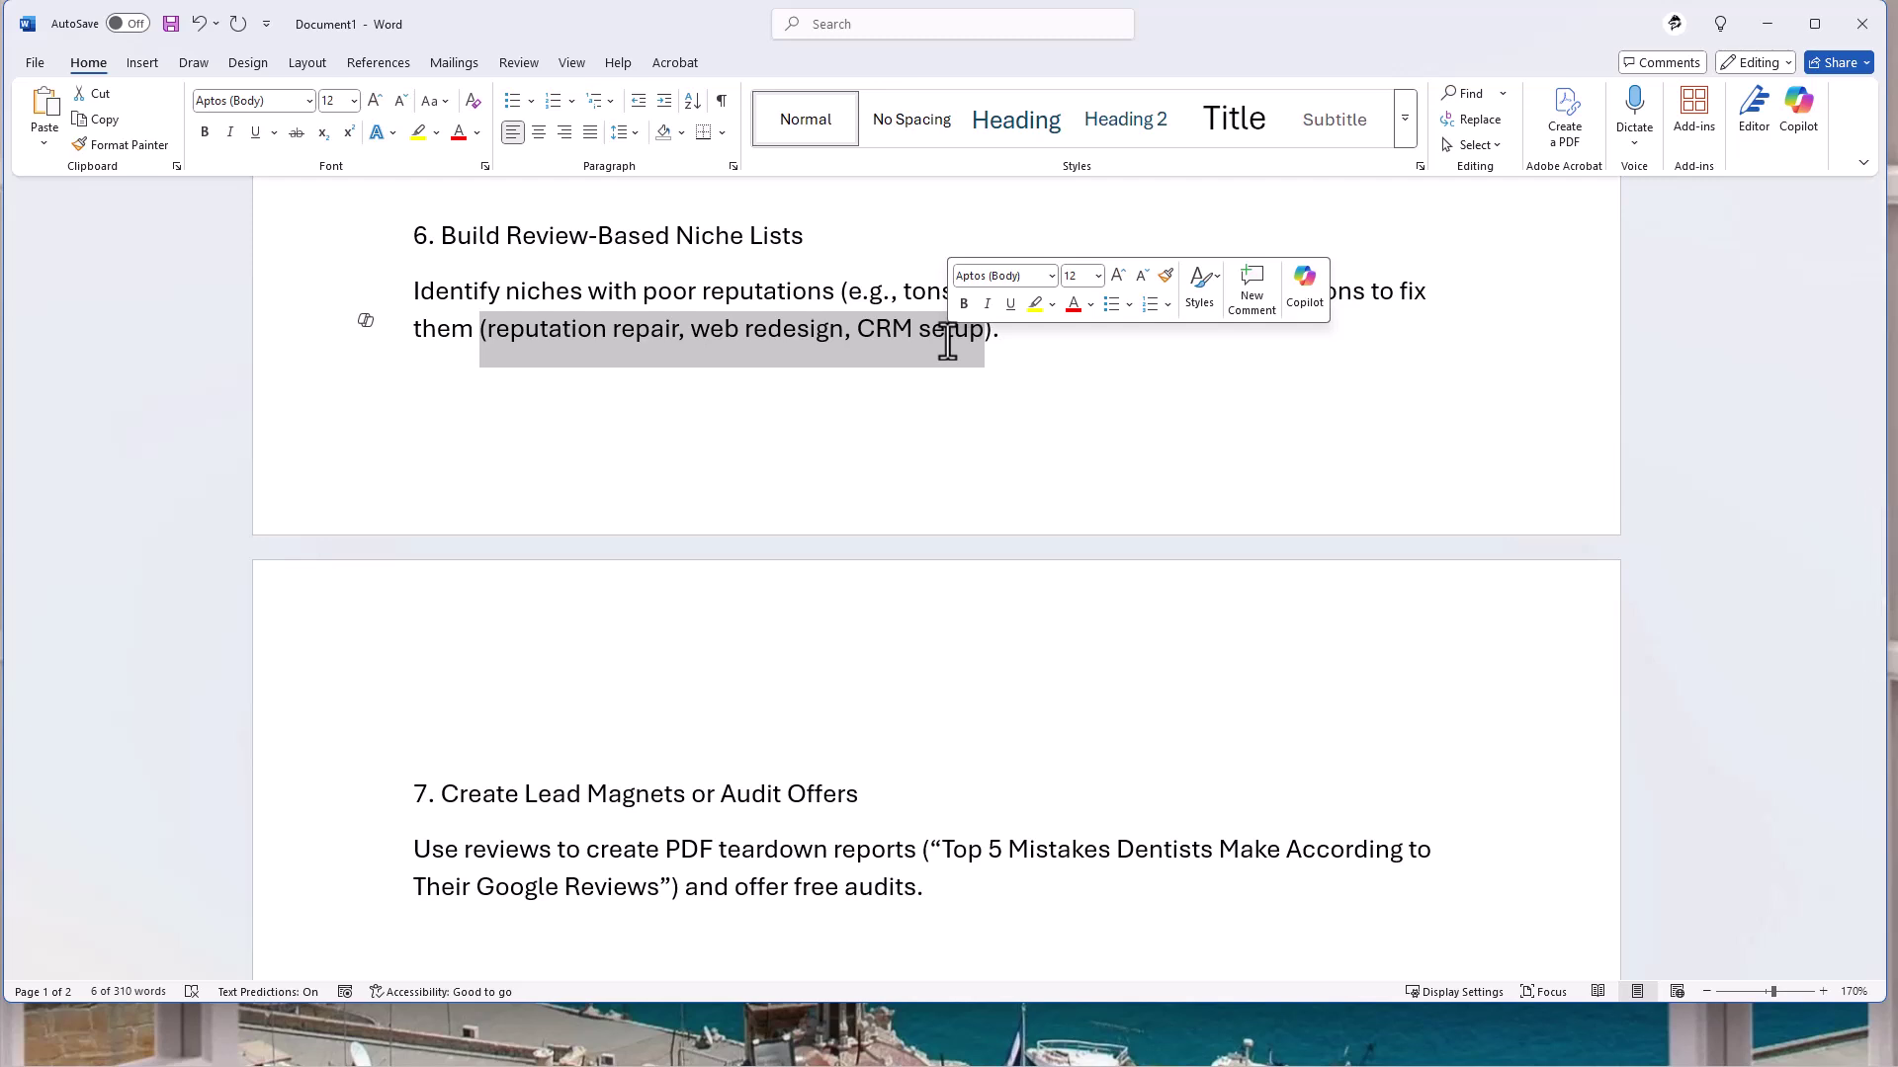
Read ideas 7 to 10 on lead magnets, local SEO gaps, ad swipe copy and reputation management, briefly revisiting idea 6.
scroll(791, 550, down, 5)
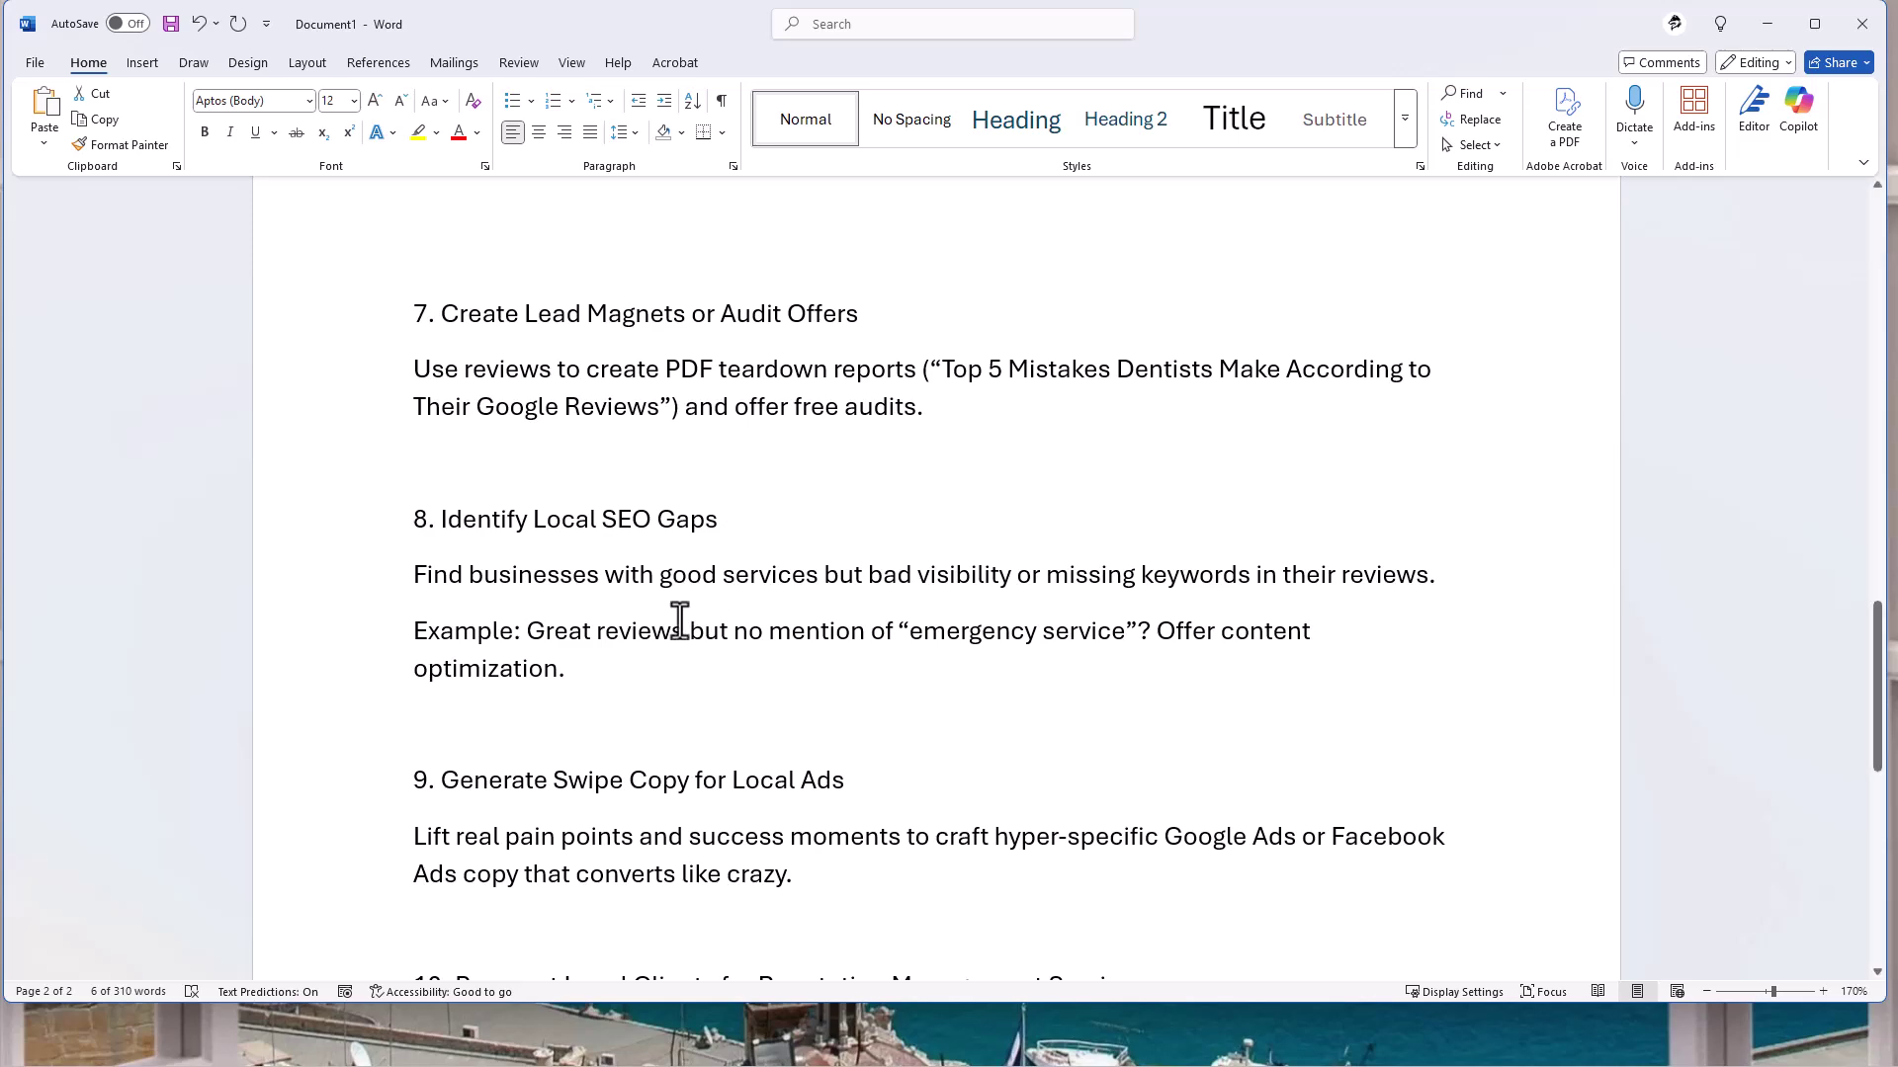
scroll(797, 432, down, 3)
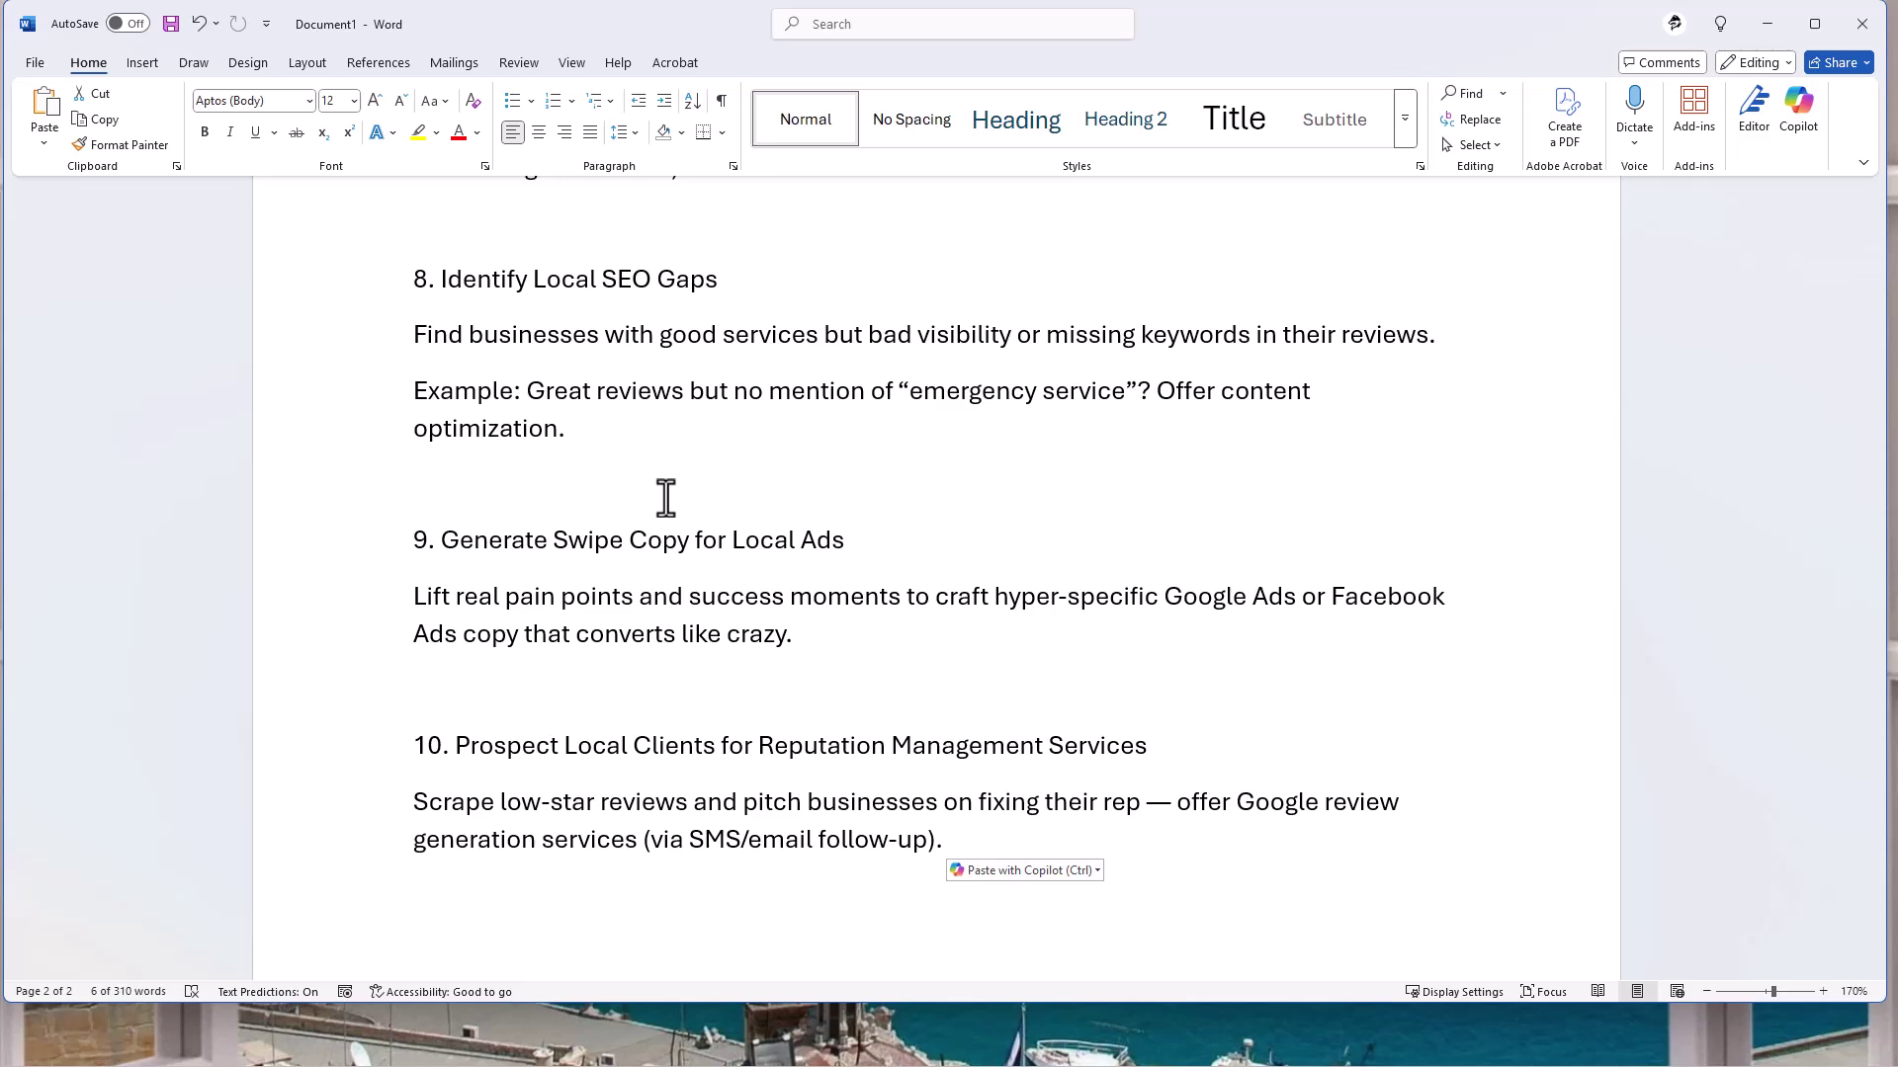
scroll(906, 152, down, 1)
scroll(885, 300, down, 2)
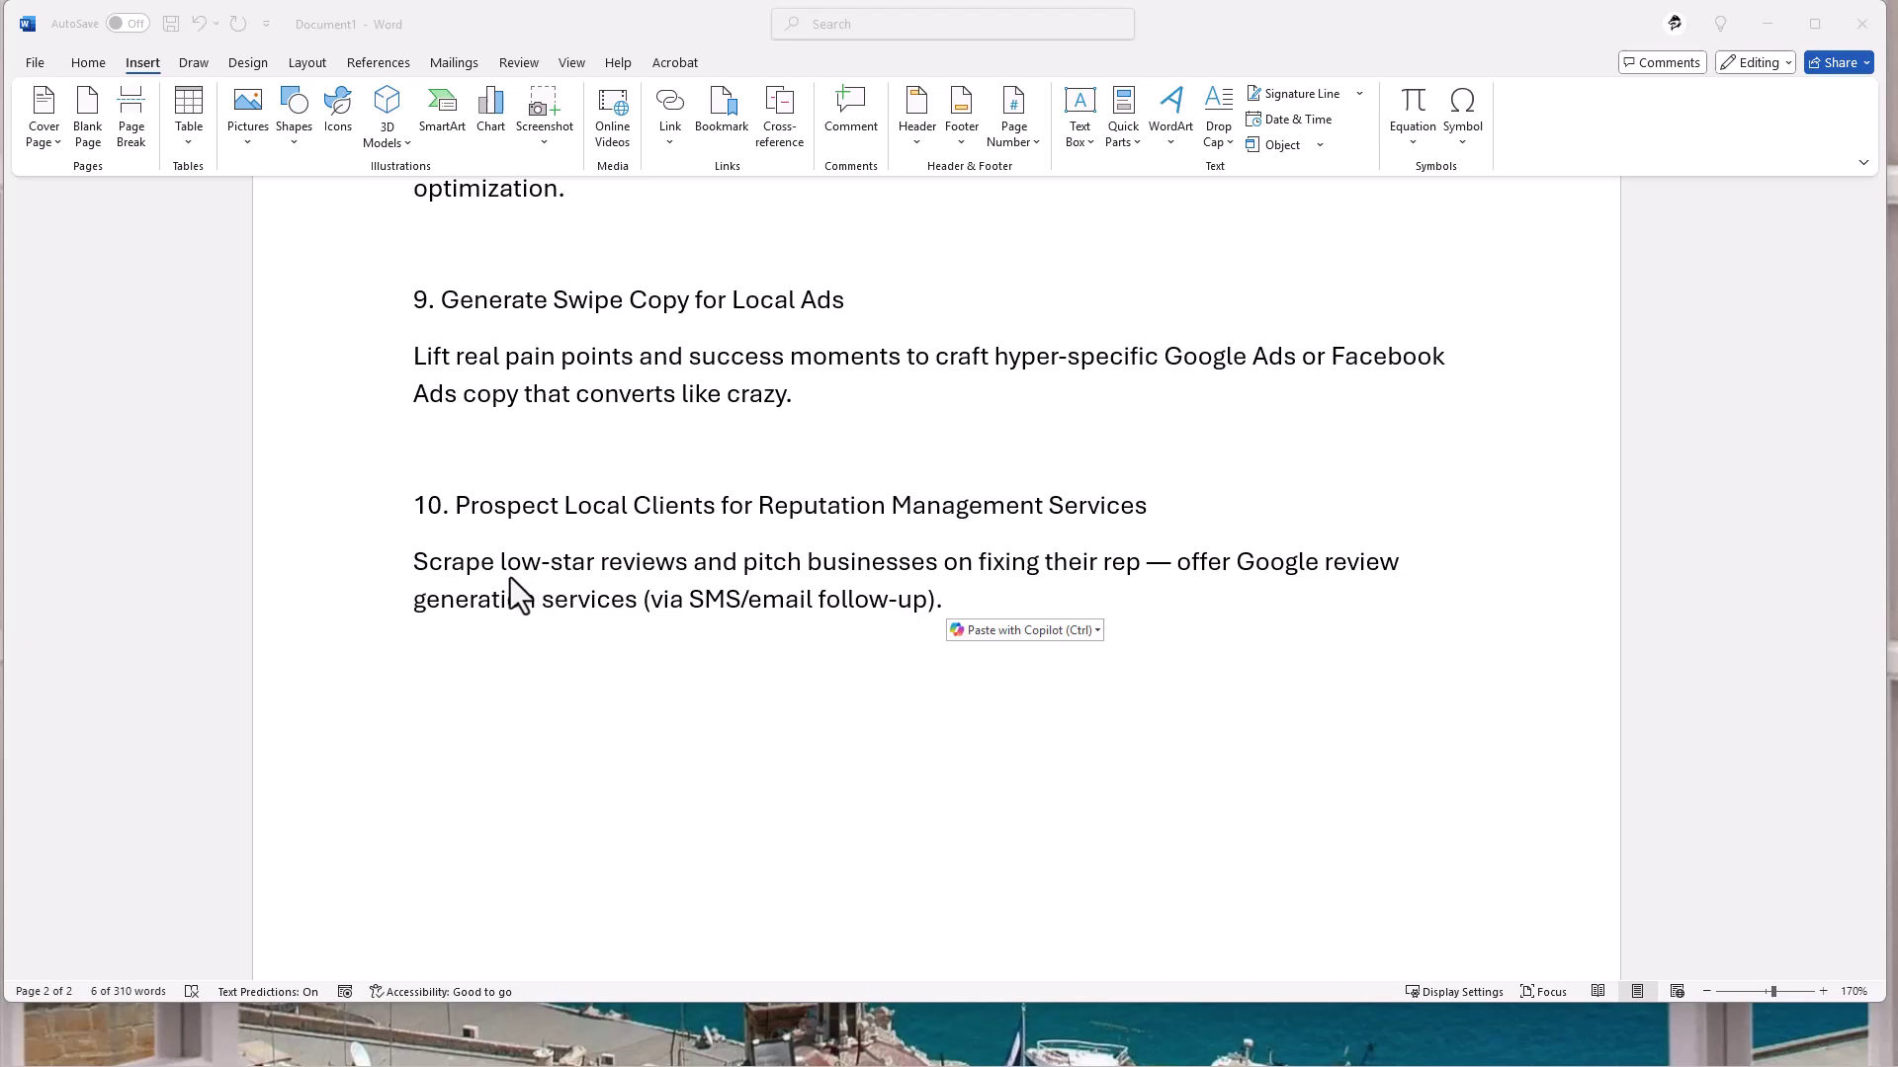
scroll(828, 488, up, 10)
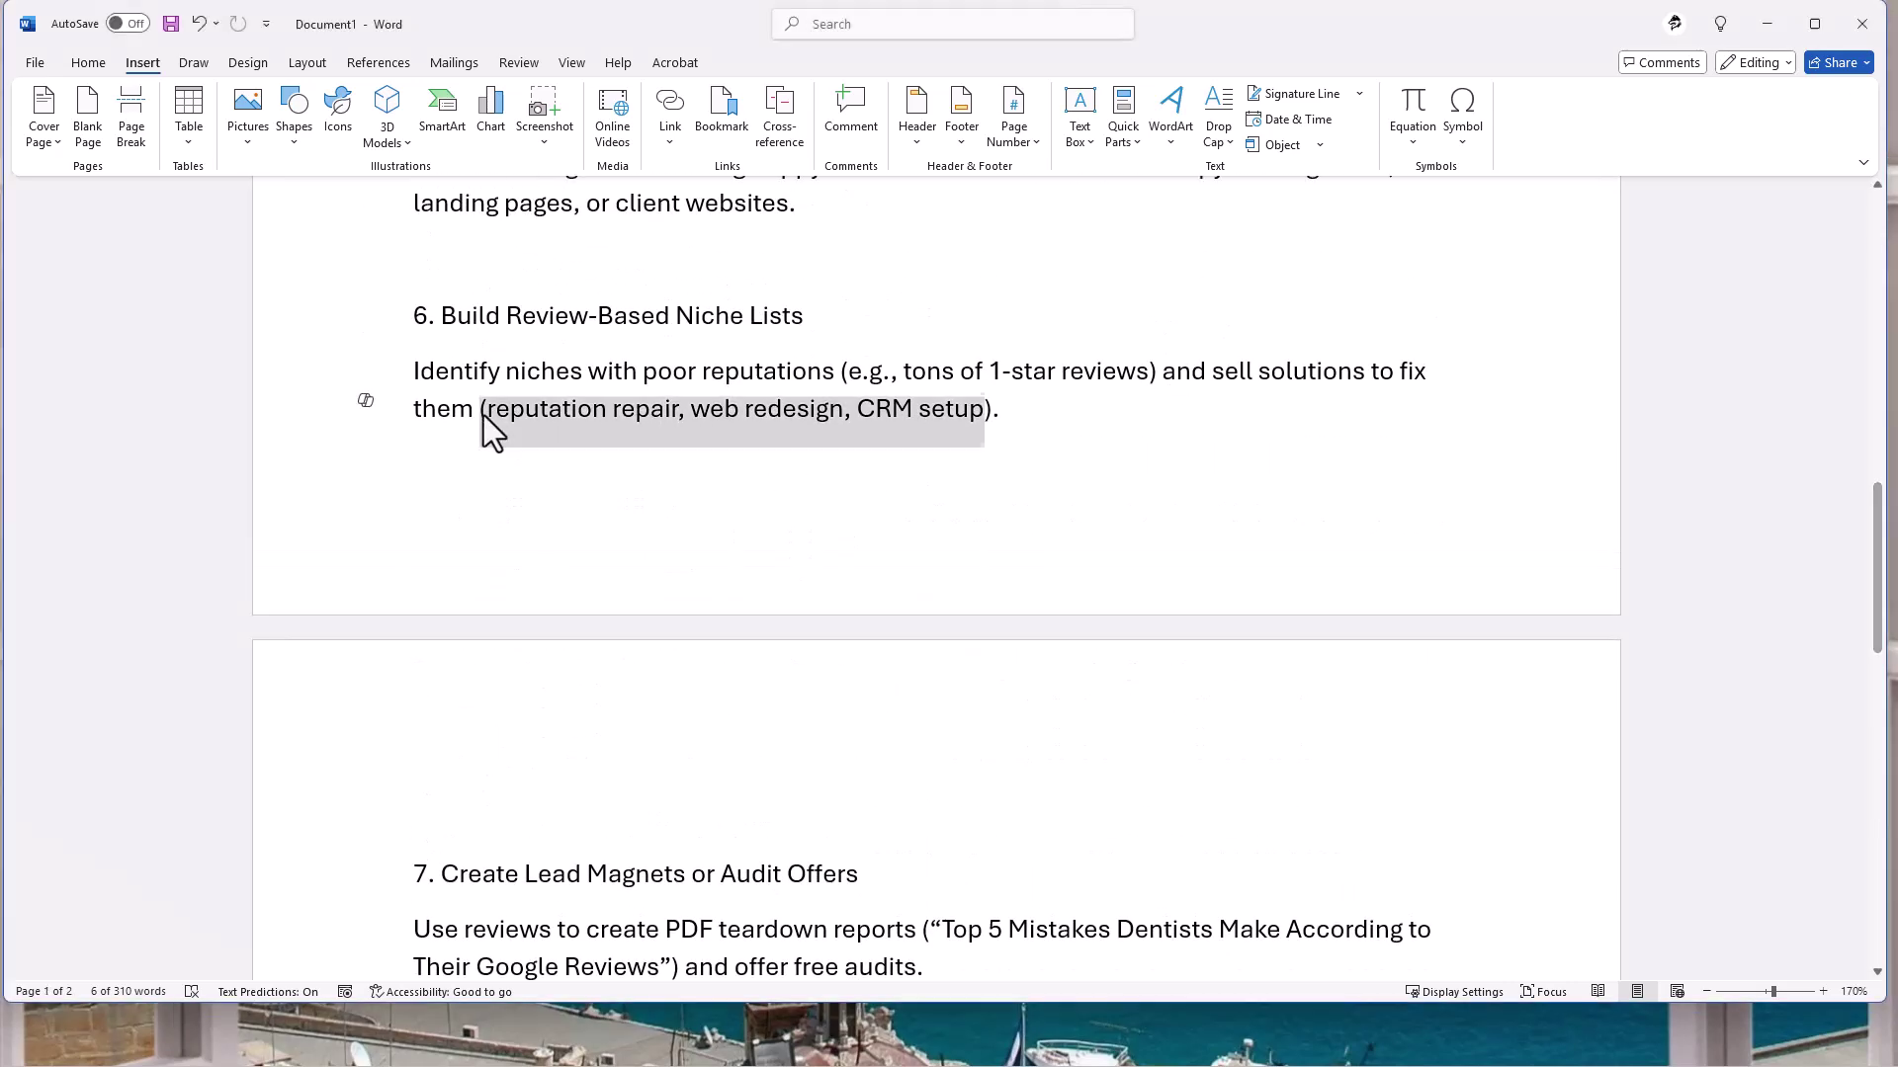
scroll(654, 435, down, 12)
scroll(608, 450, up, 3)
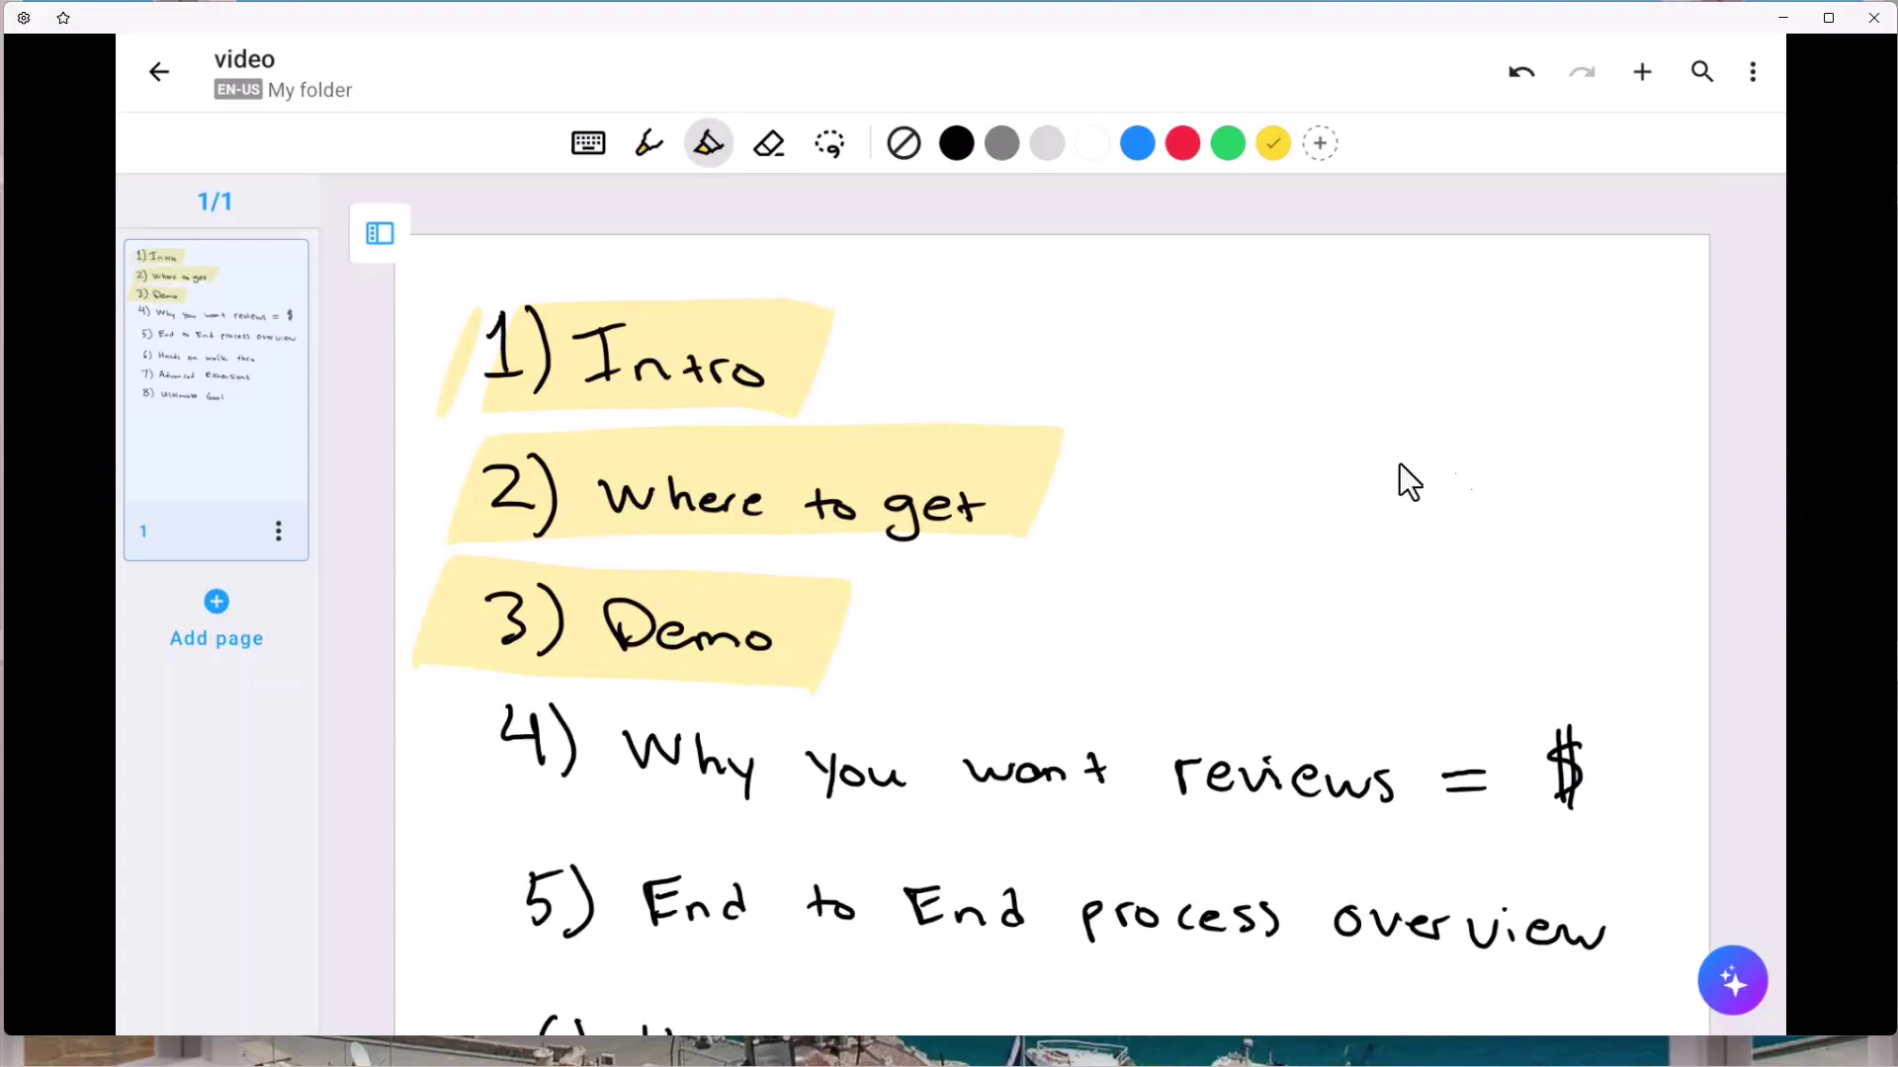
In the handwritten outline in the notes app, highlight item 4, "Why you want reviews = $", in yellow.
scroll(1384, 455, down, 1)
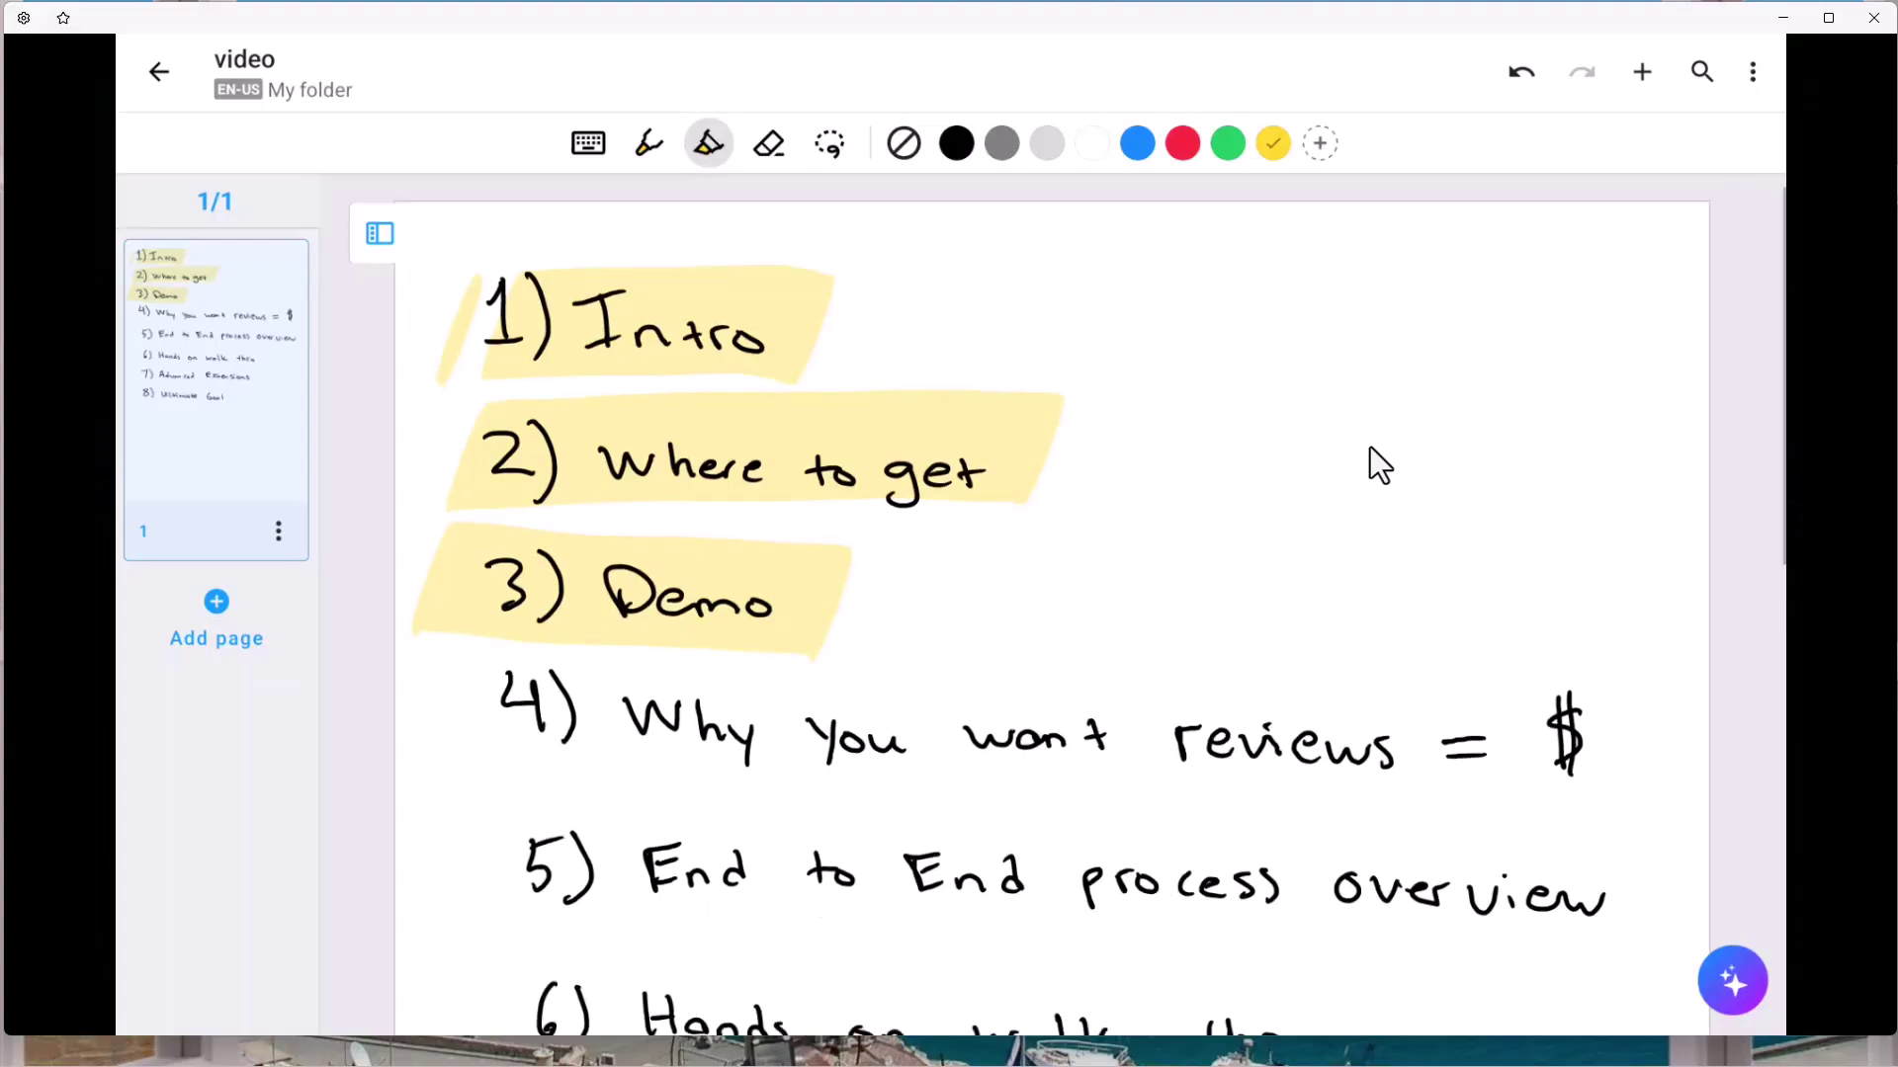
drag(475, 692, 1606, 692)
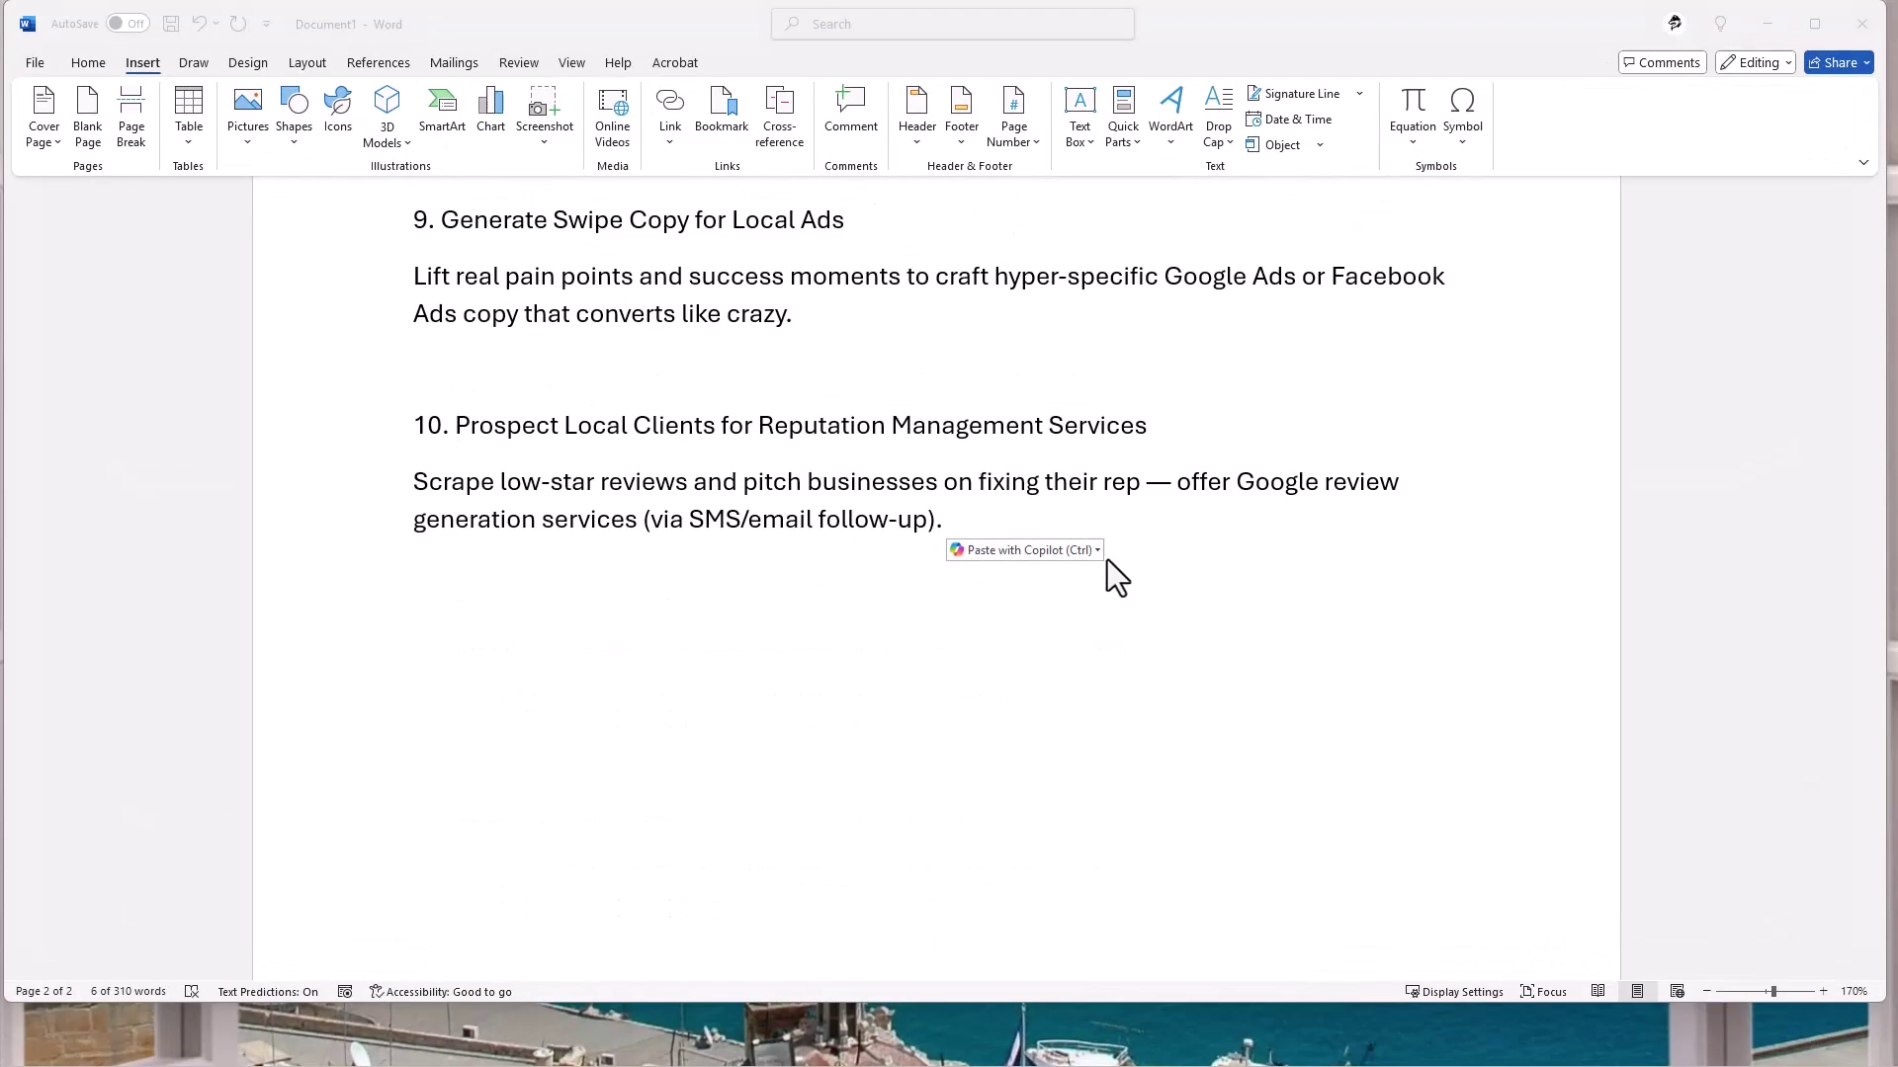
Back in the Word document, leave blank lines below idea 10 and start a process line with "Google Maps Scraper Plugin →".
click(1060, 627)
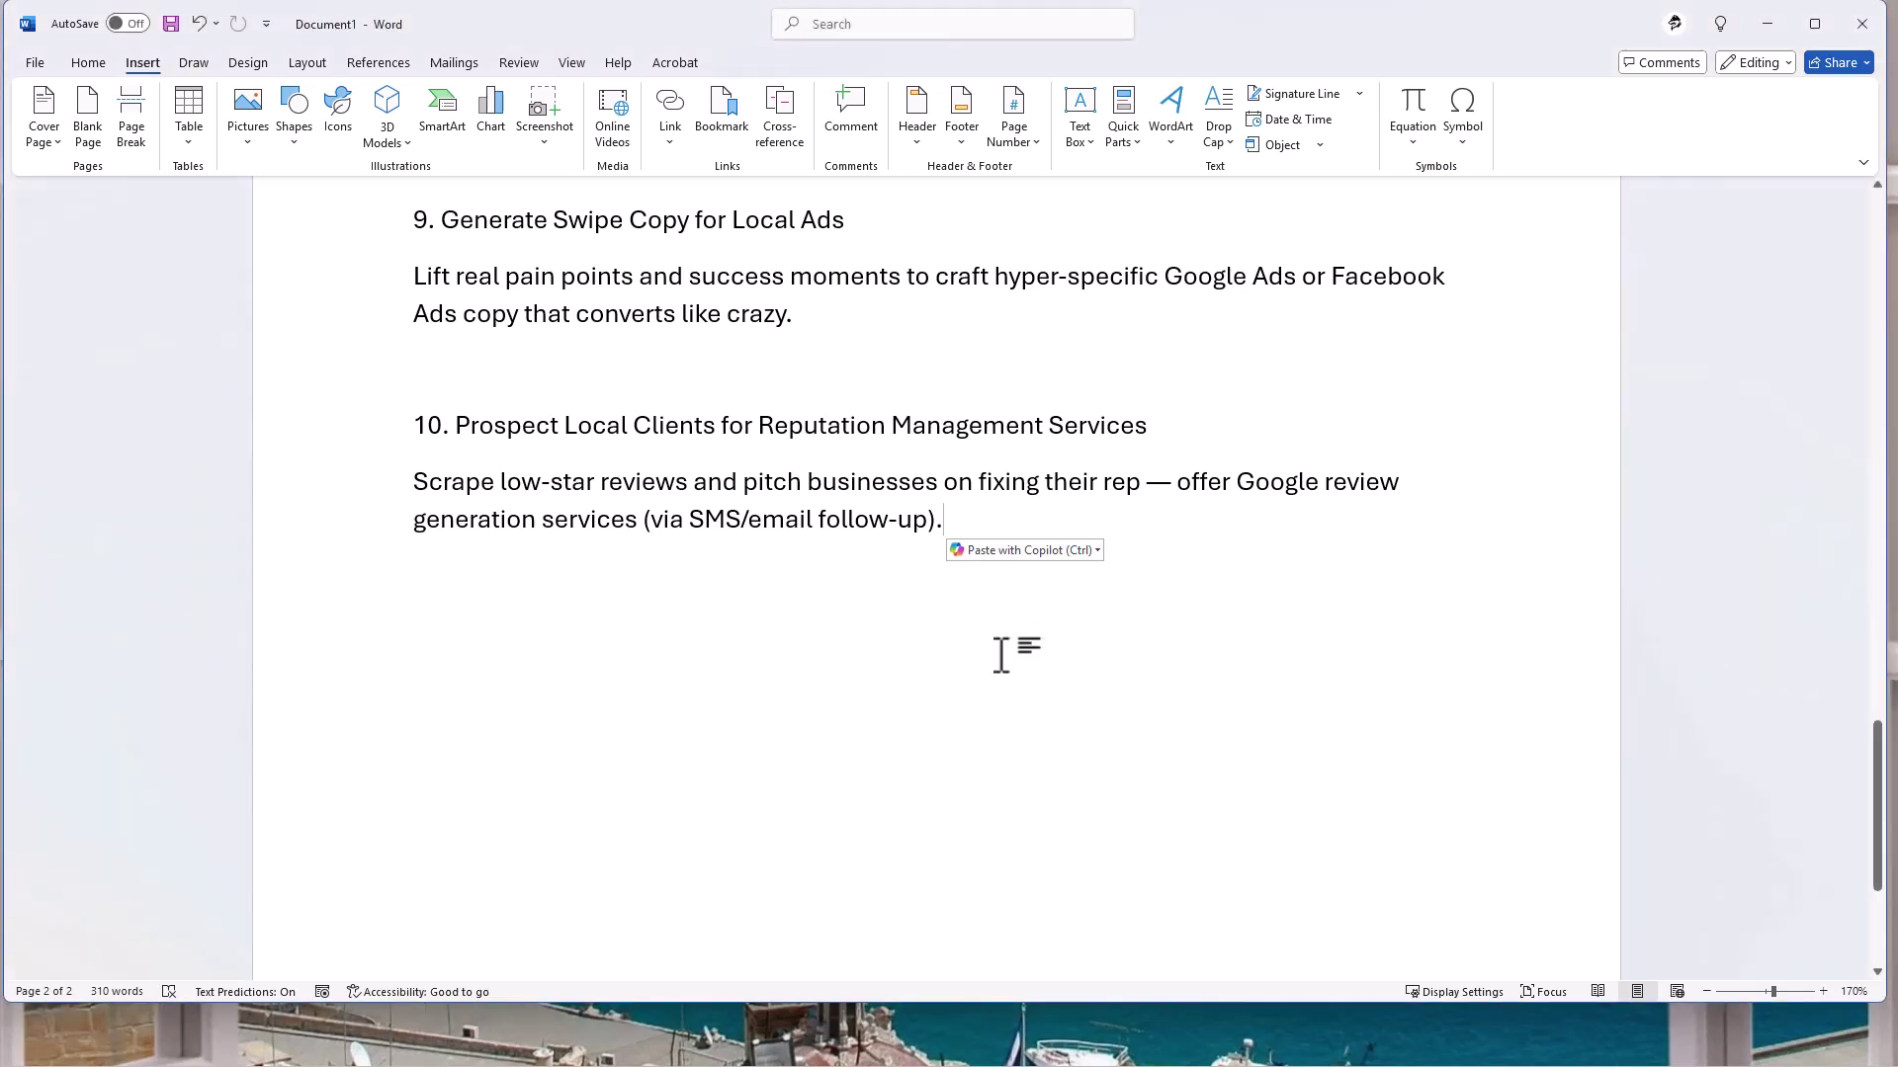
key(Return)
key(Return)
key(Return)
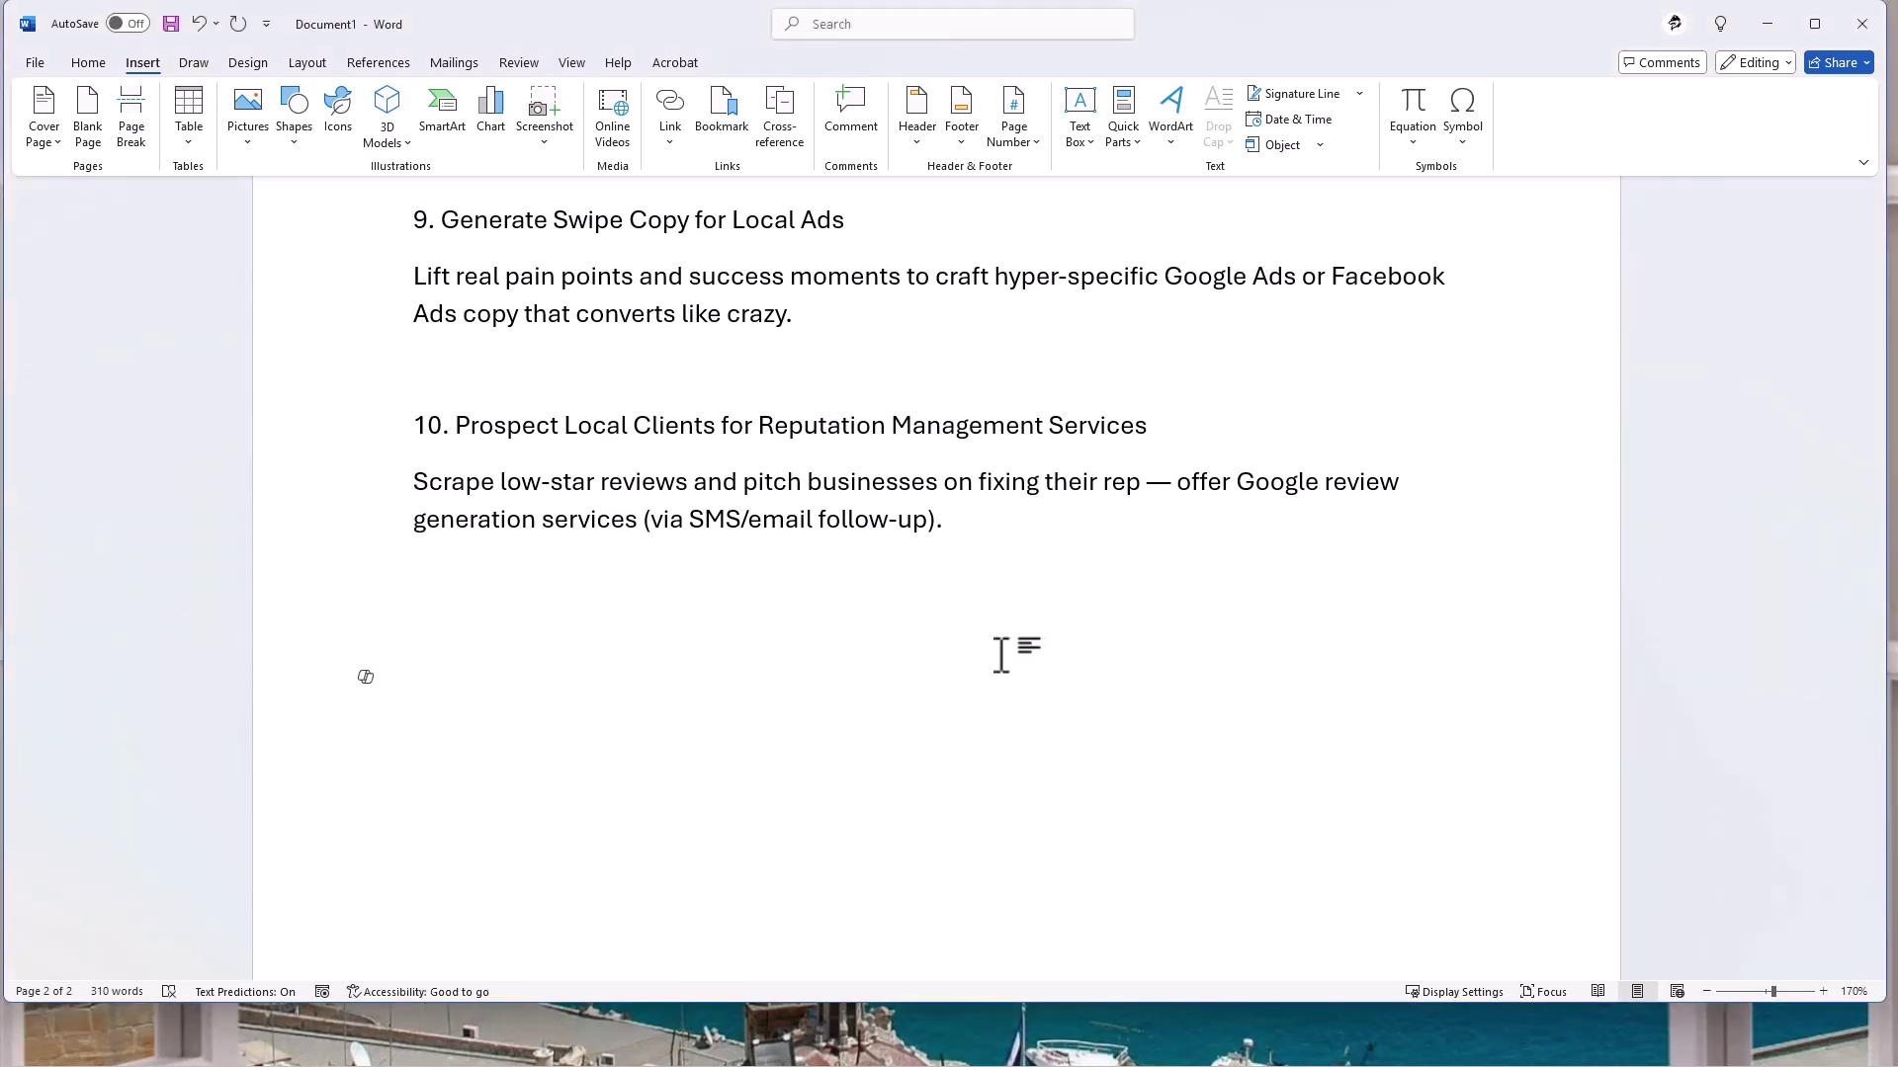
text(Google Maps Scrape)
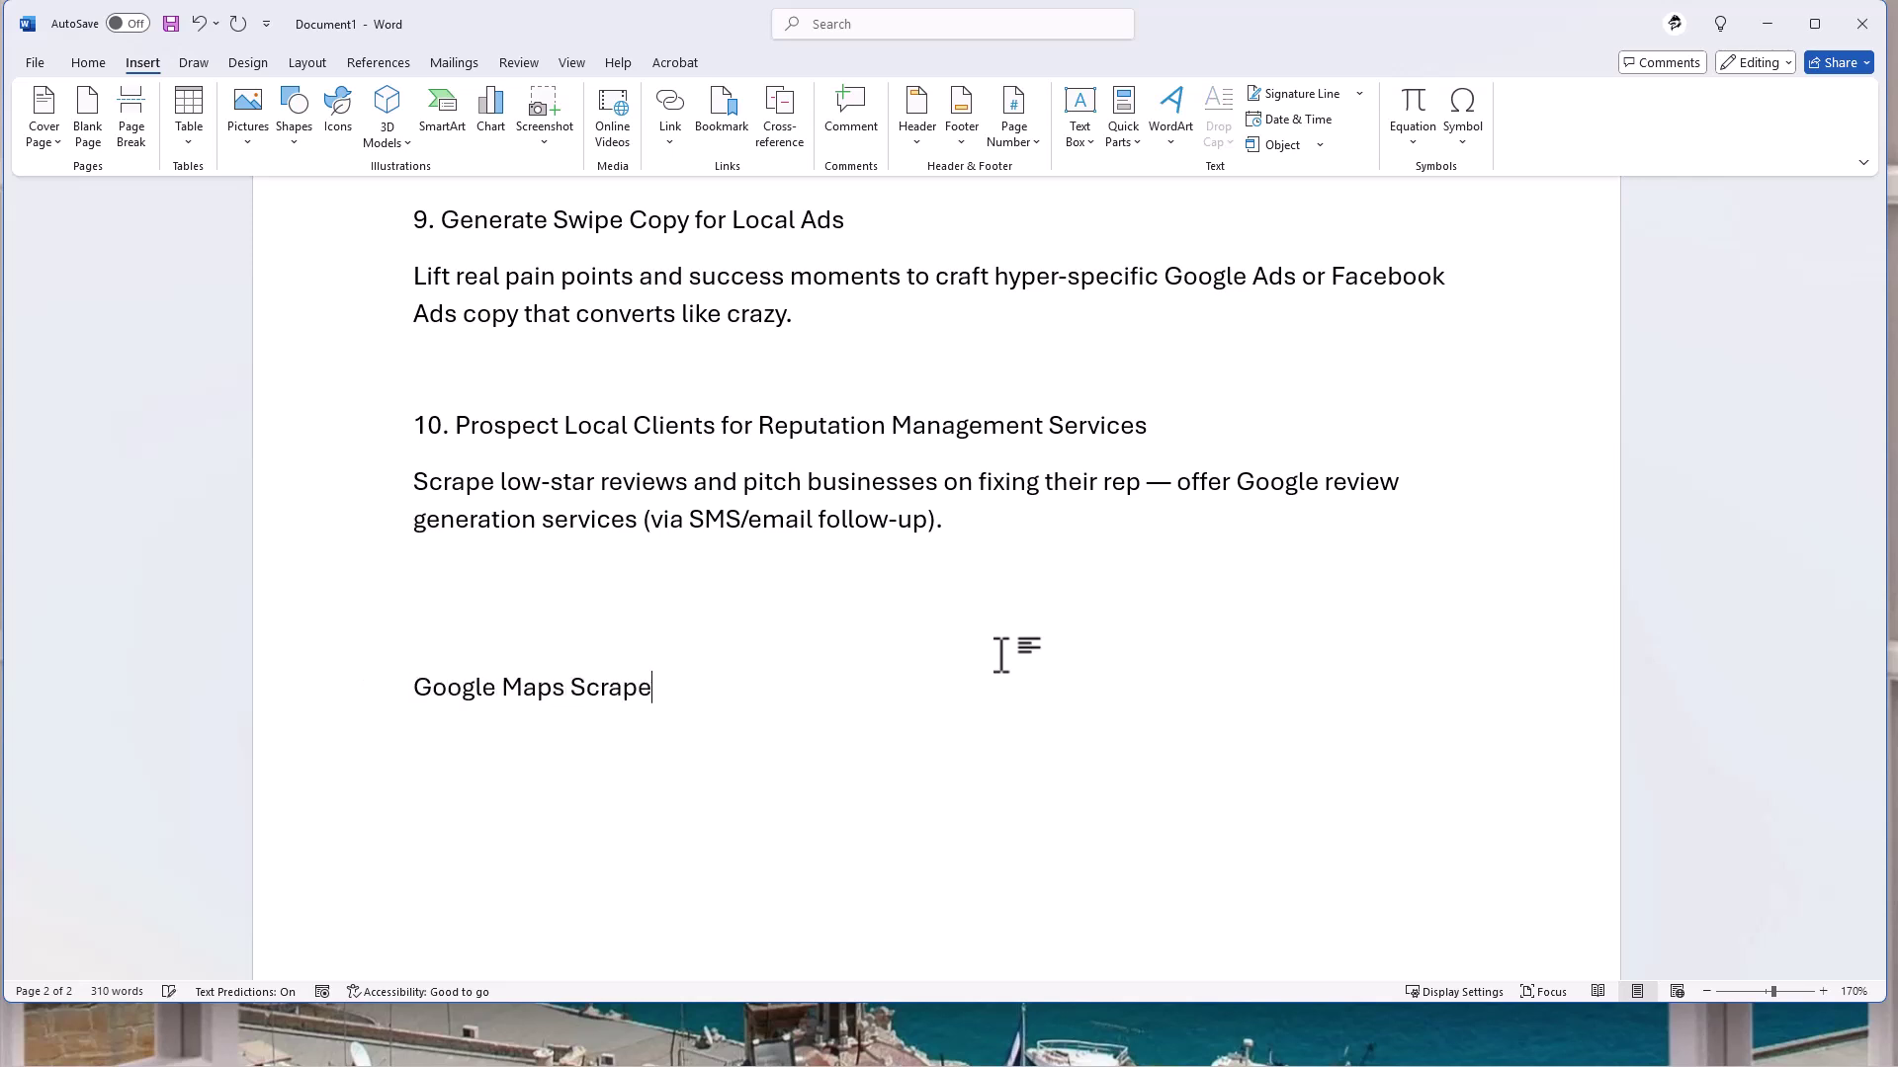
text(r Plugin )
text(-->)
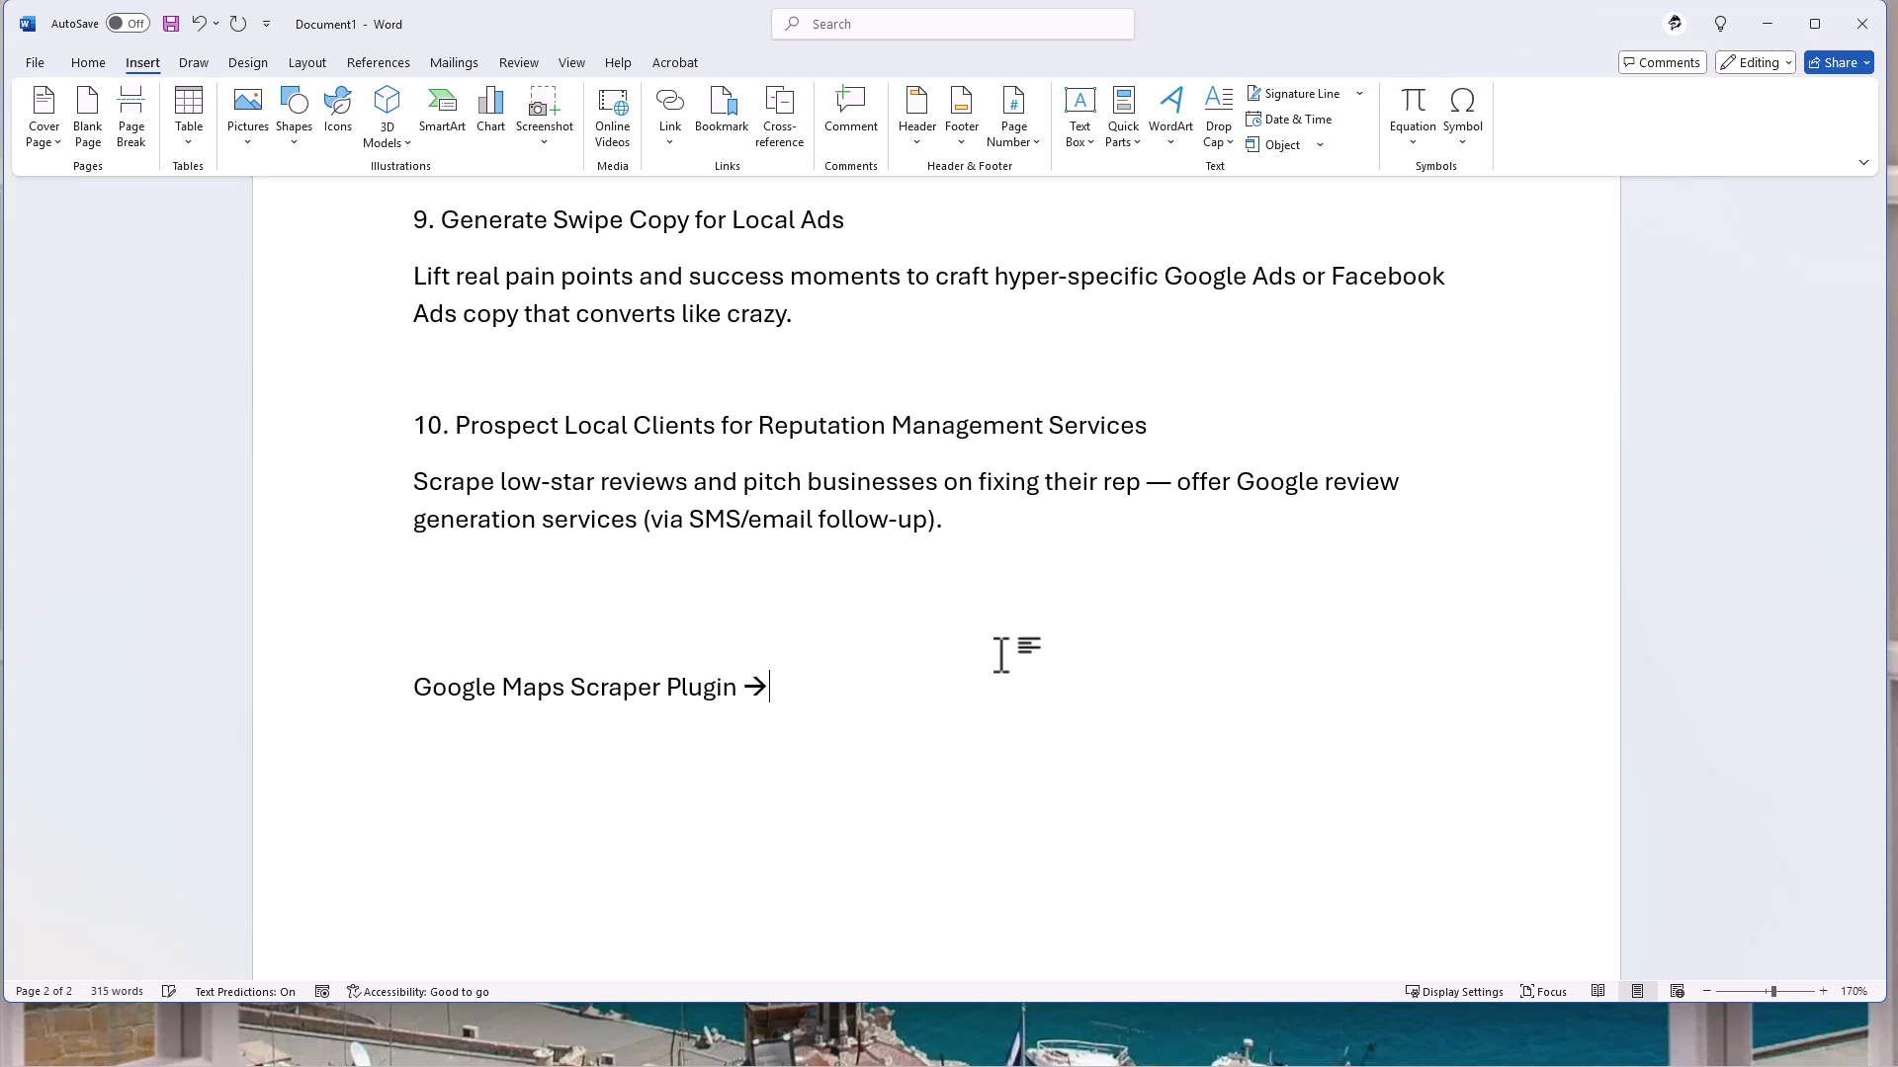
Continue the process line with "Reviews from our listing or competitors → Avatar".
text(Reviews from our listing or compei)
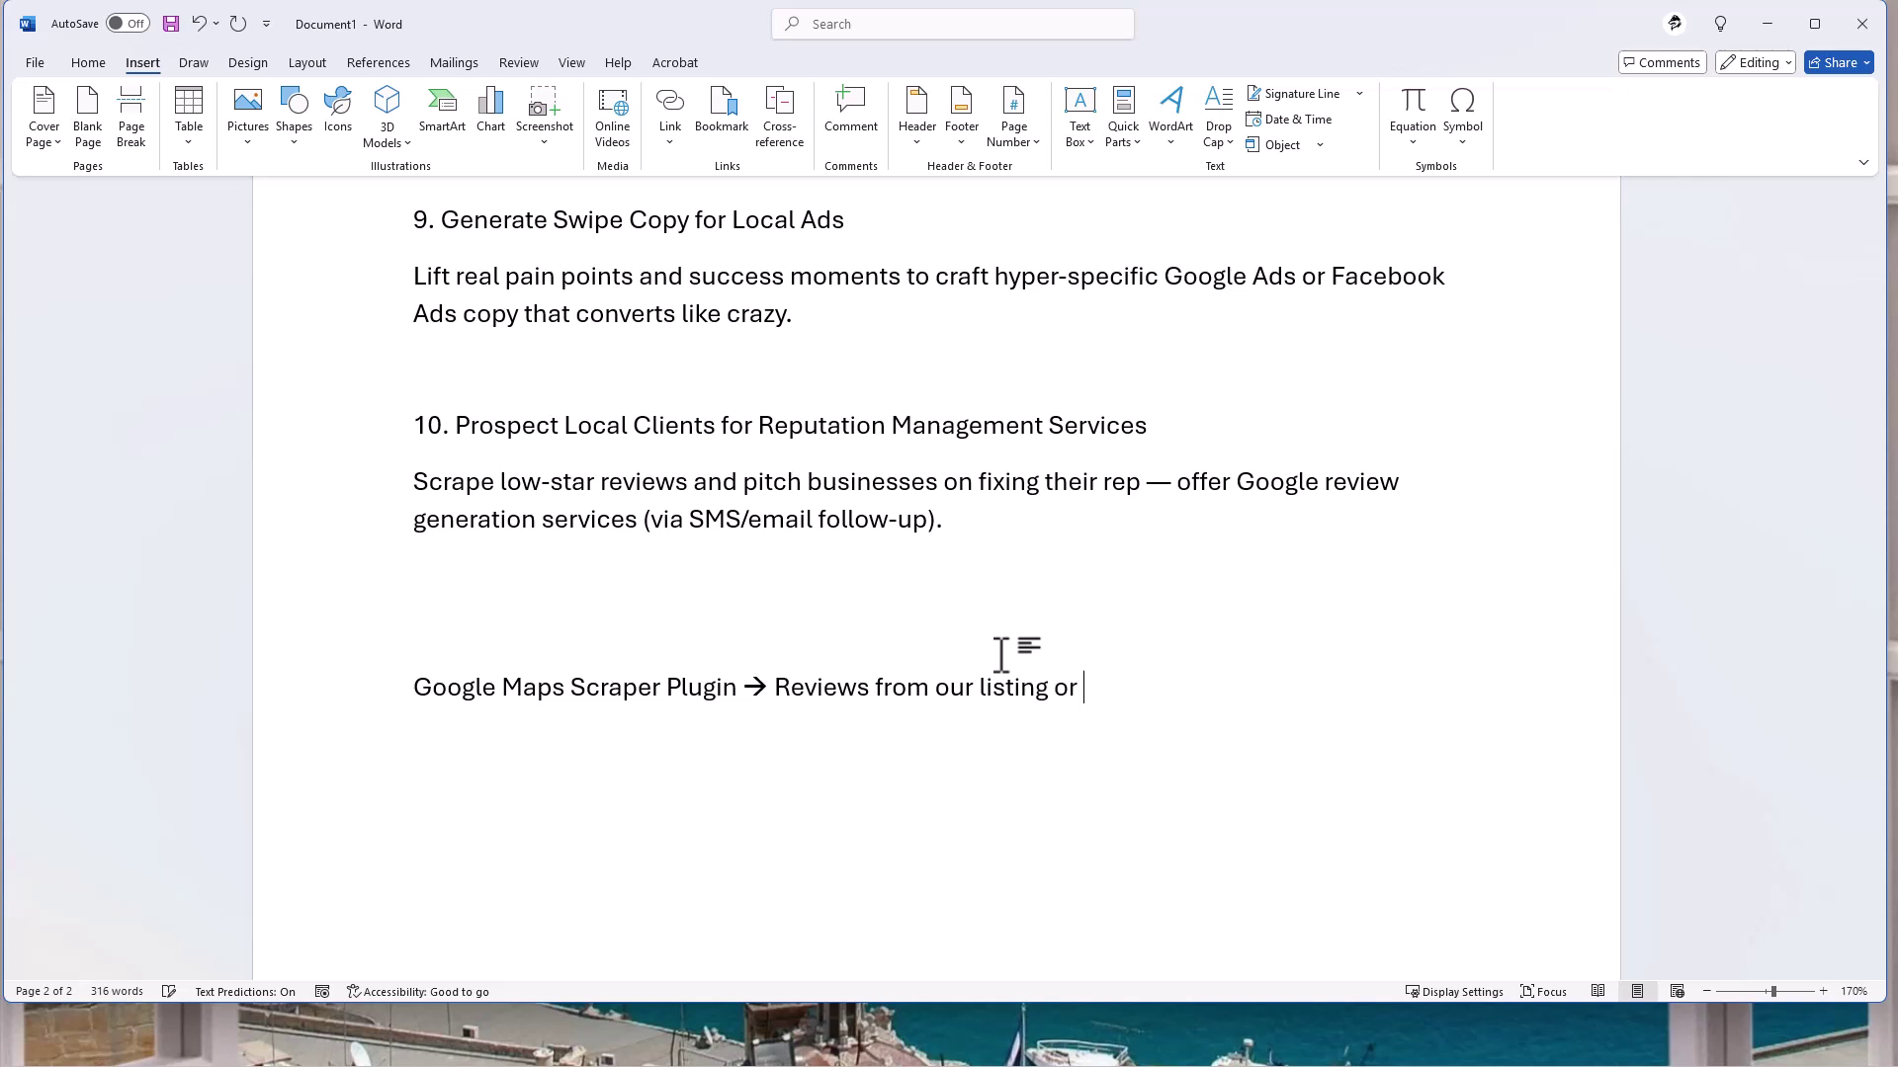
key(BackSpace)
text(titors )
text(__>)
key(BackSpace)
key(BackSpace)
key(BackSpace)
text(-->)
text(A)
text(va)
text(tar )
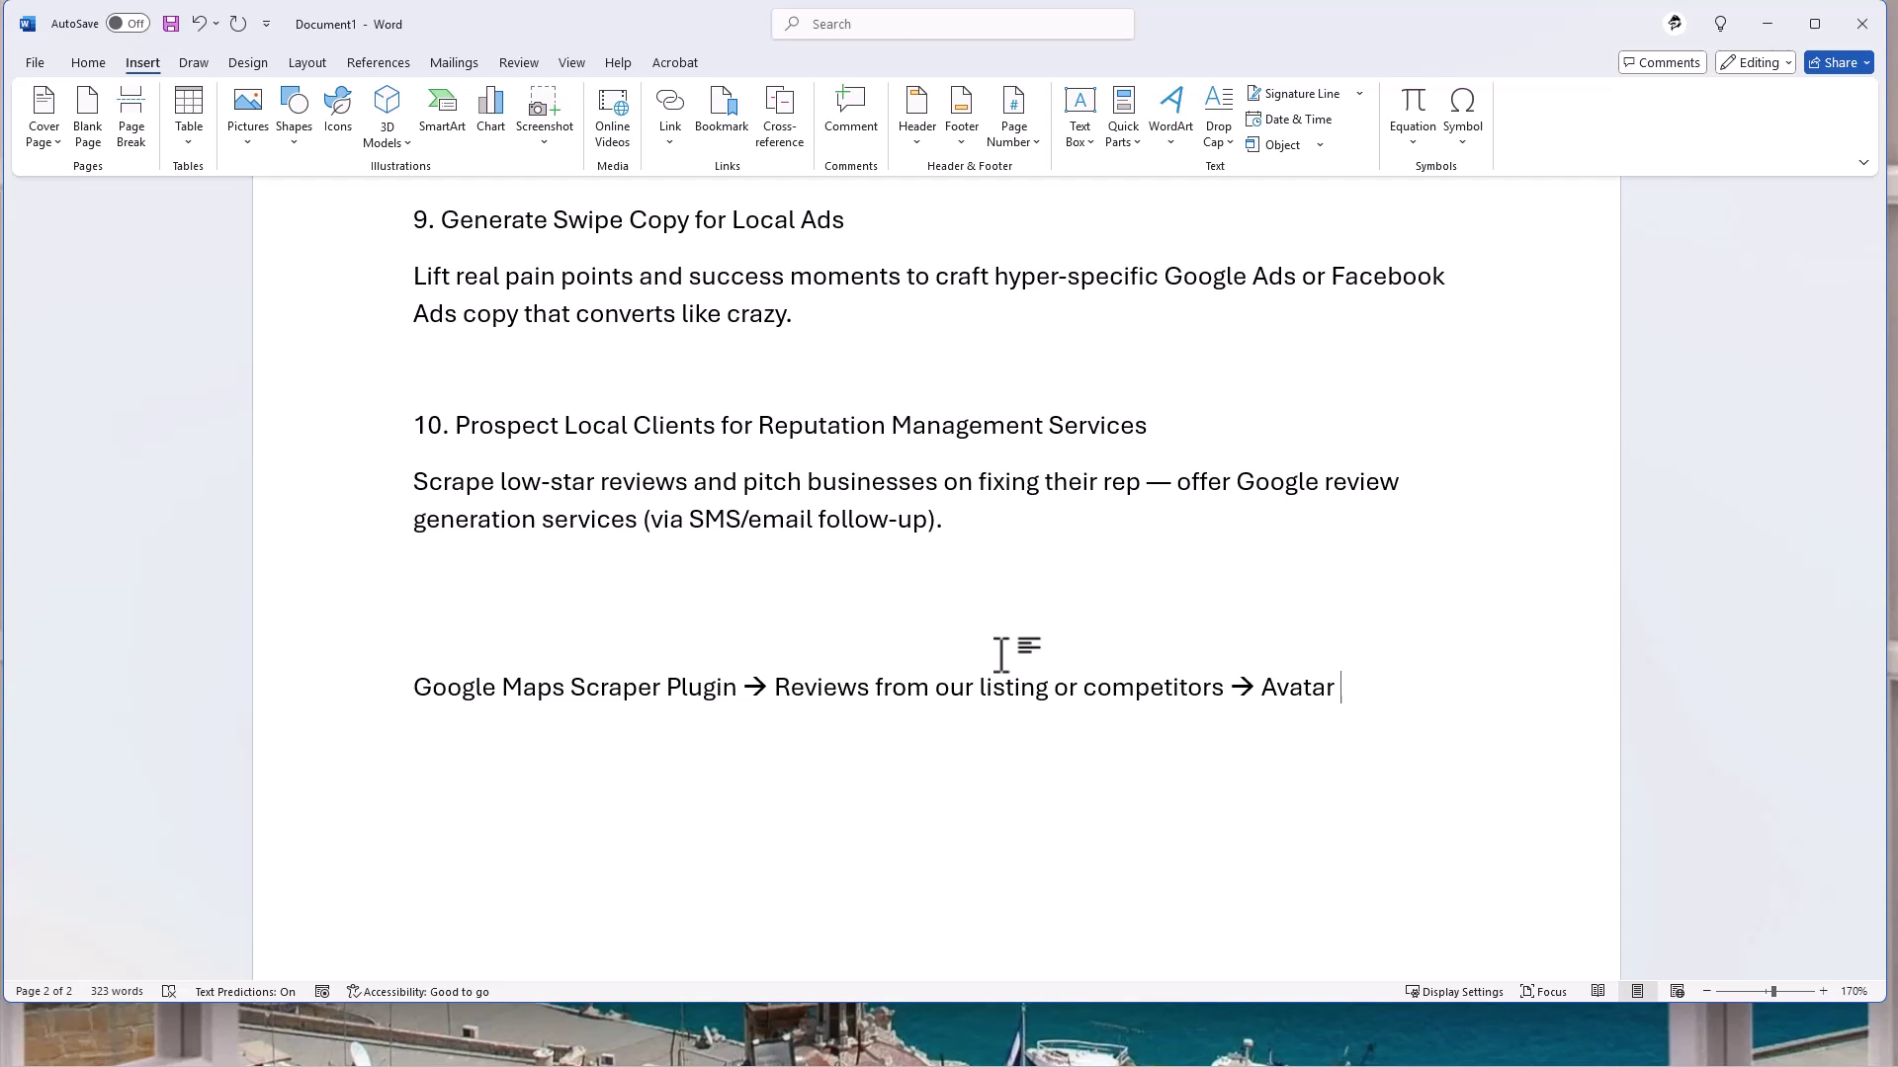
Extend the process line with "→Reviews + Avartar and generate a Lead Magnet".
text(--)
text(>)
text(Reviews )
text(+ Avartar )
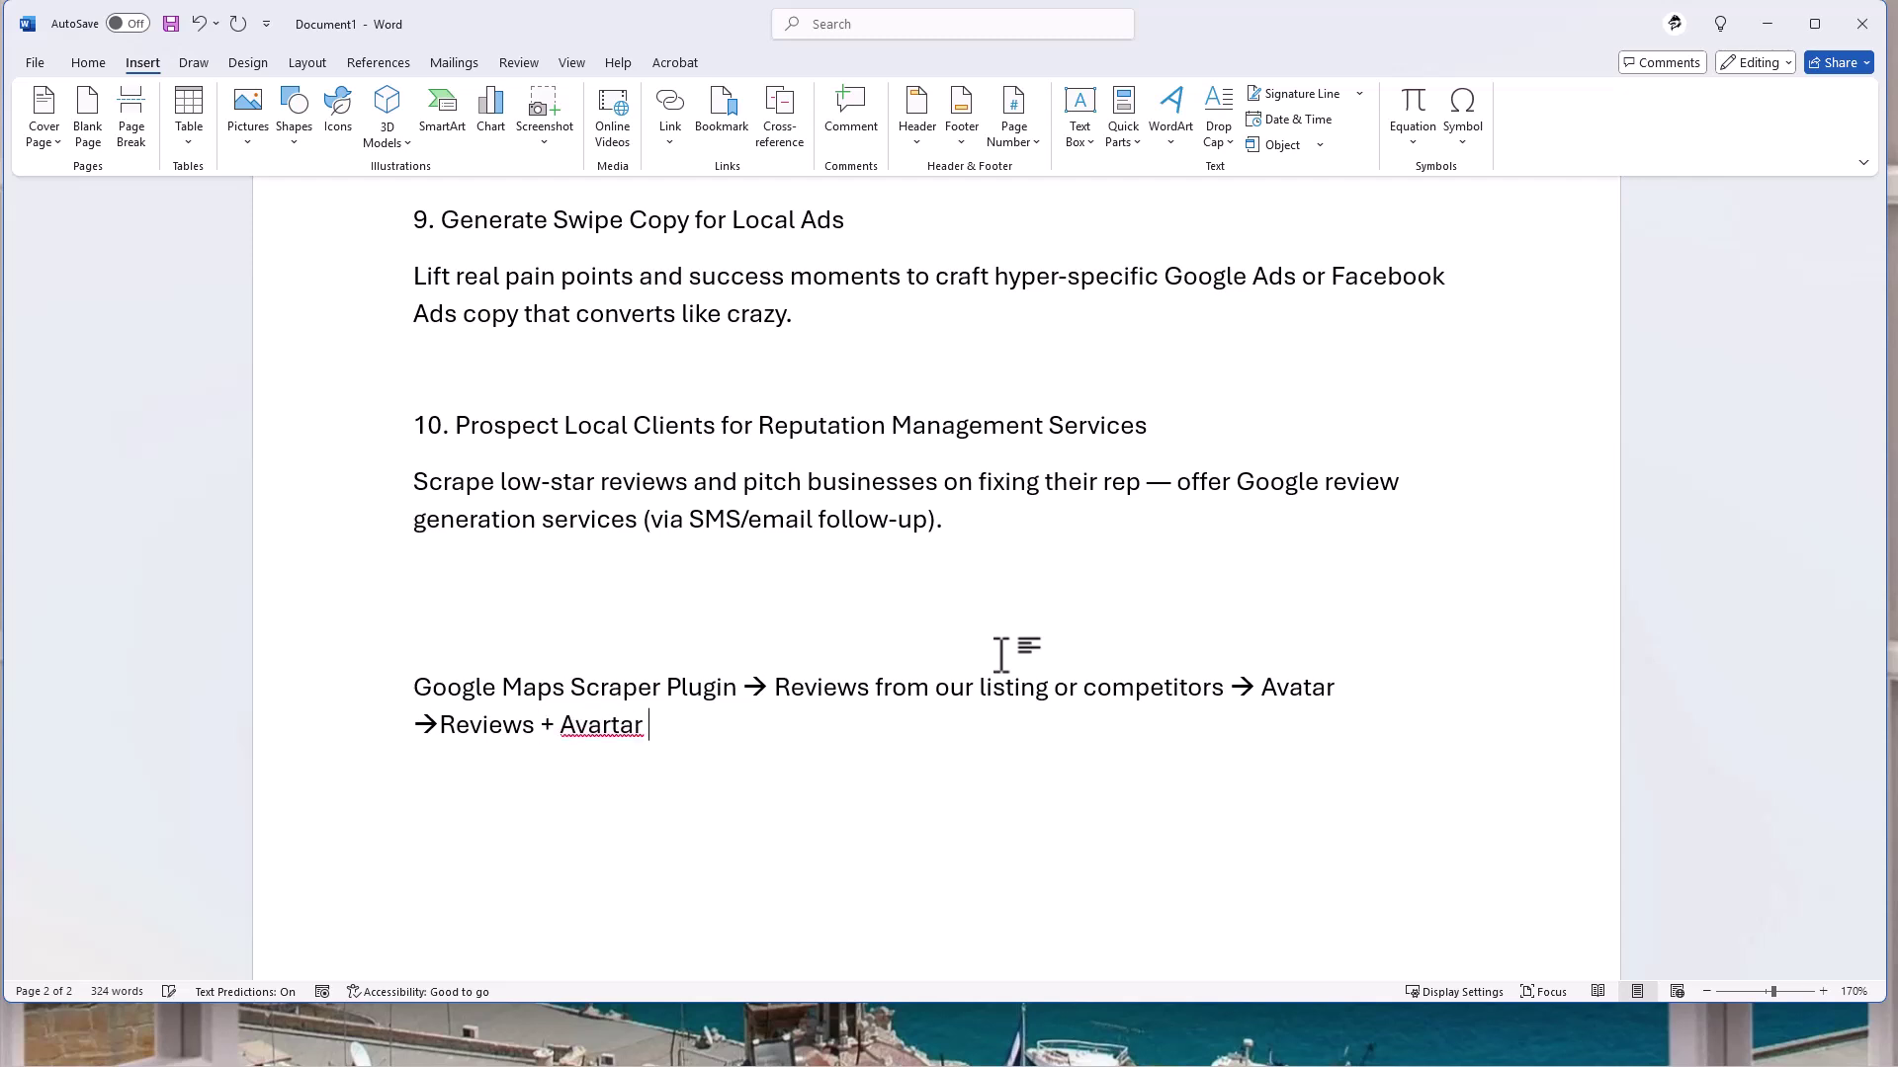
text(and generate a LEa)
key(BackSpace)
key(BackSpace)
text(ead Magnet )
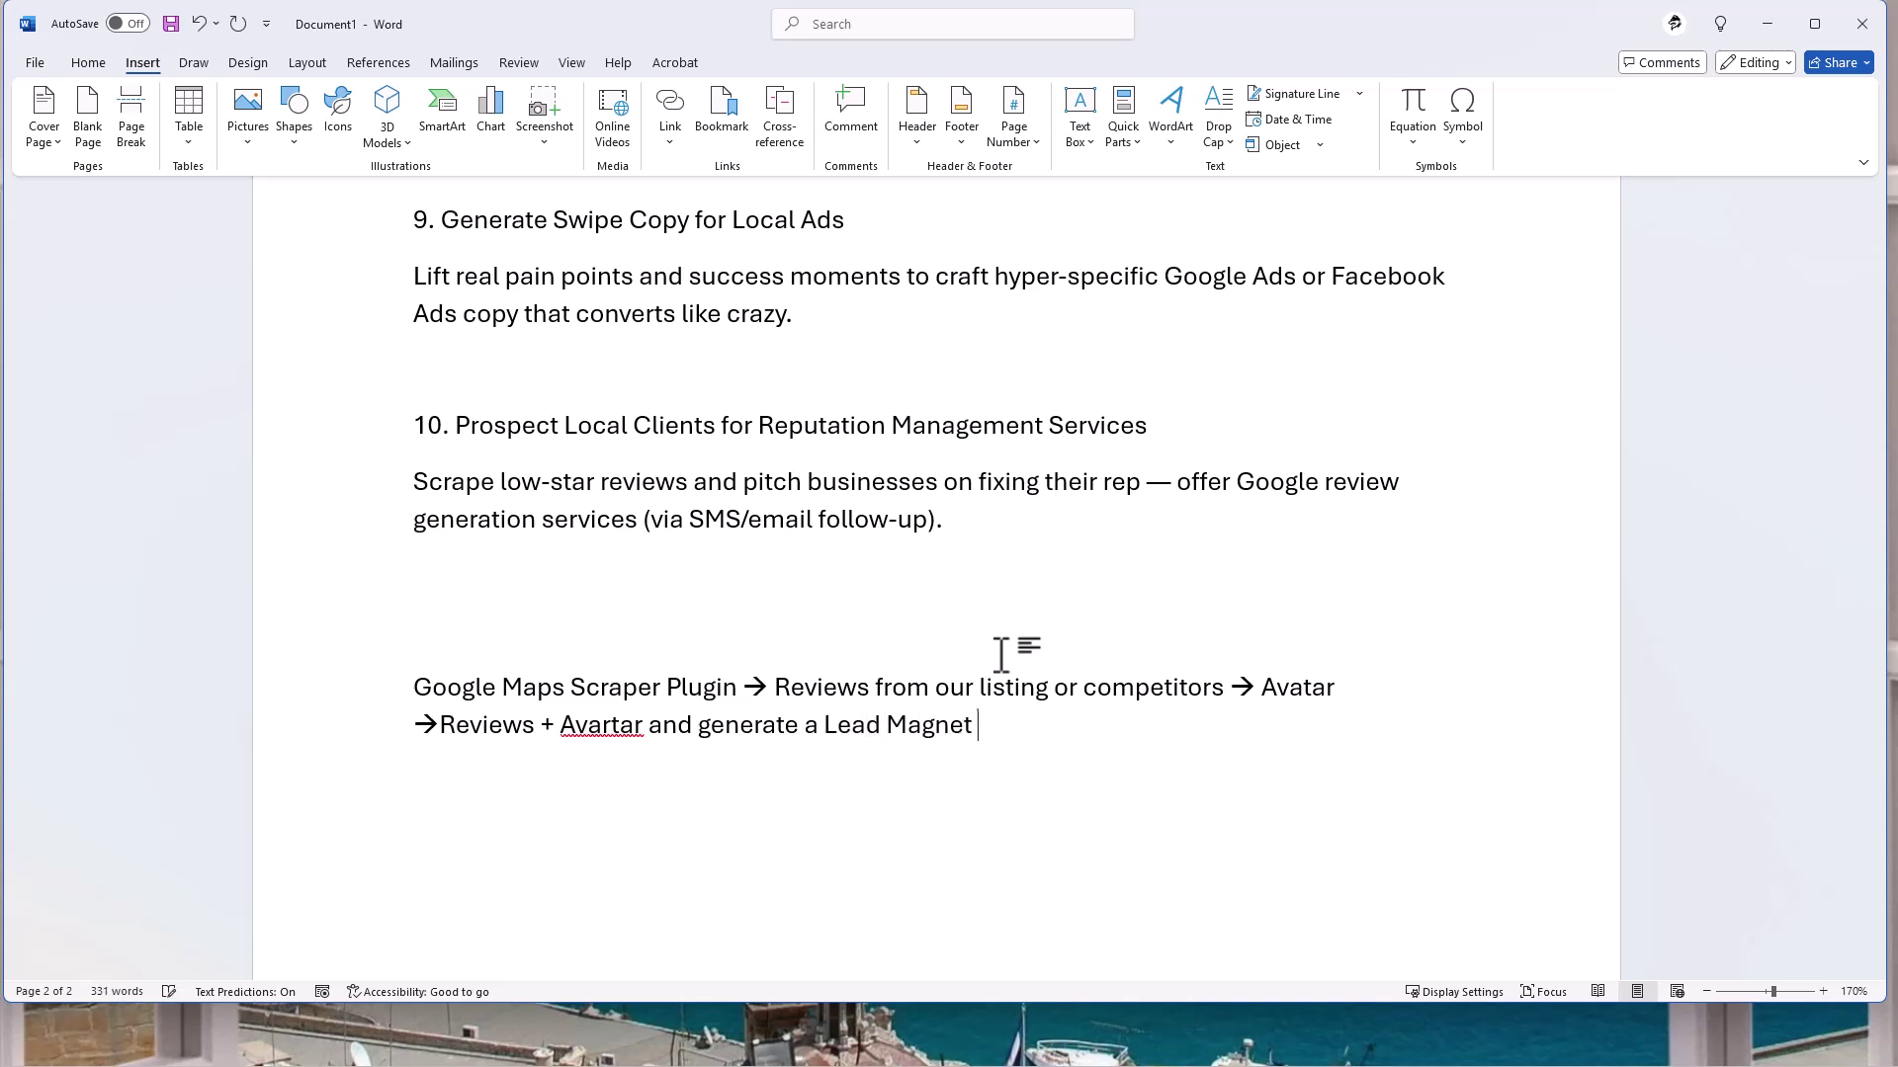
Complete the lead magnet phrase with "that speaks directly to our potential customers".
text(that speaksl)
key(BackSpace)
key(BackSpace)
key(BackSpace)
text(ks directly)
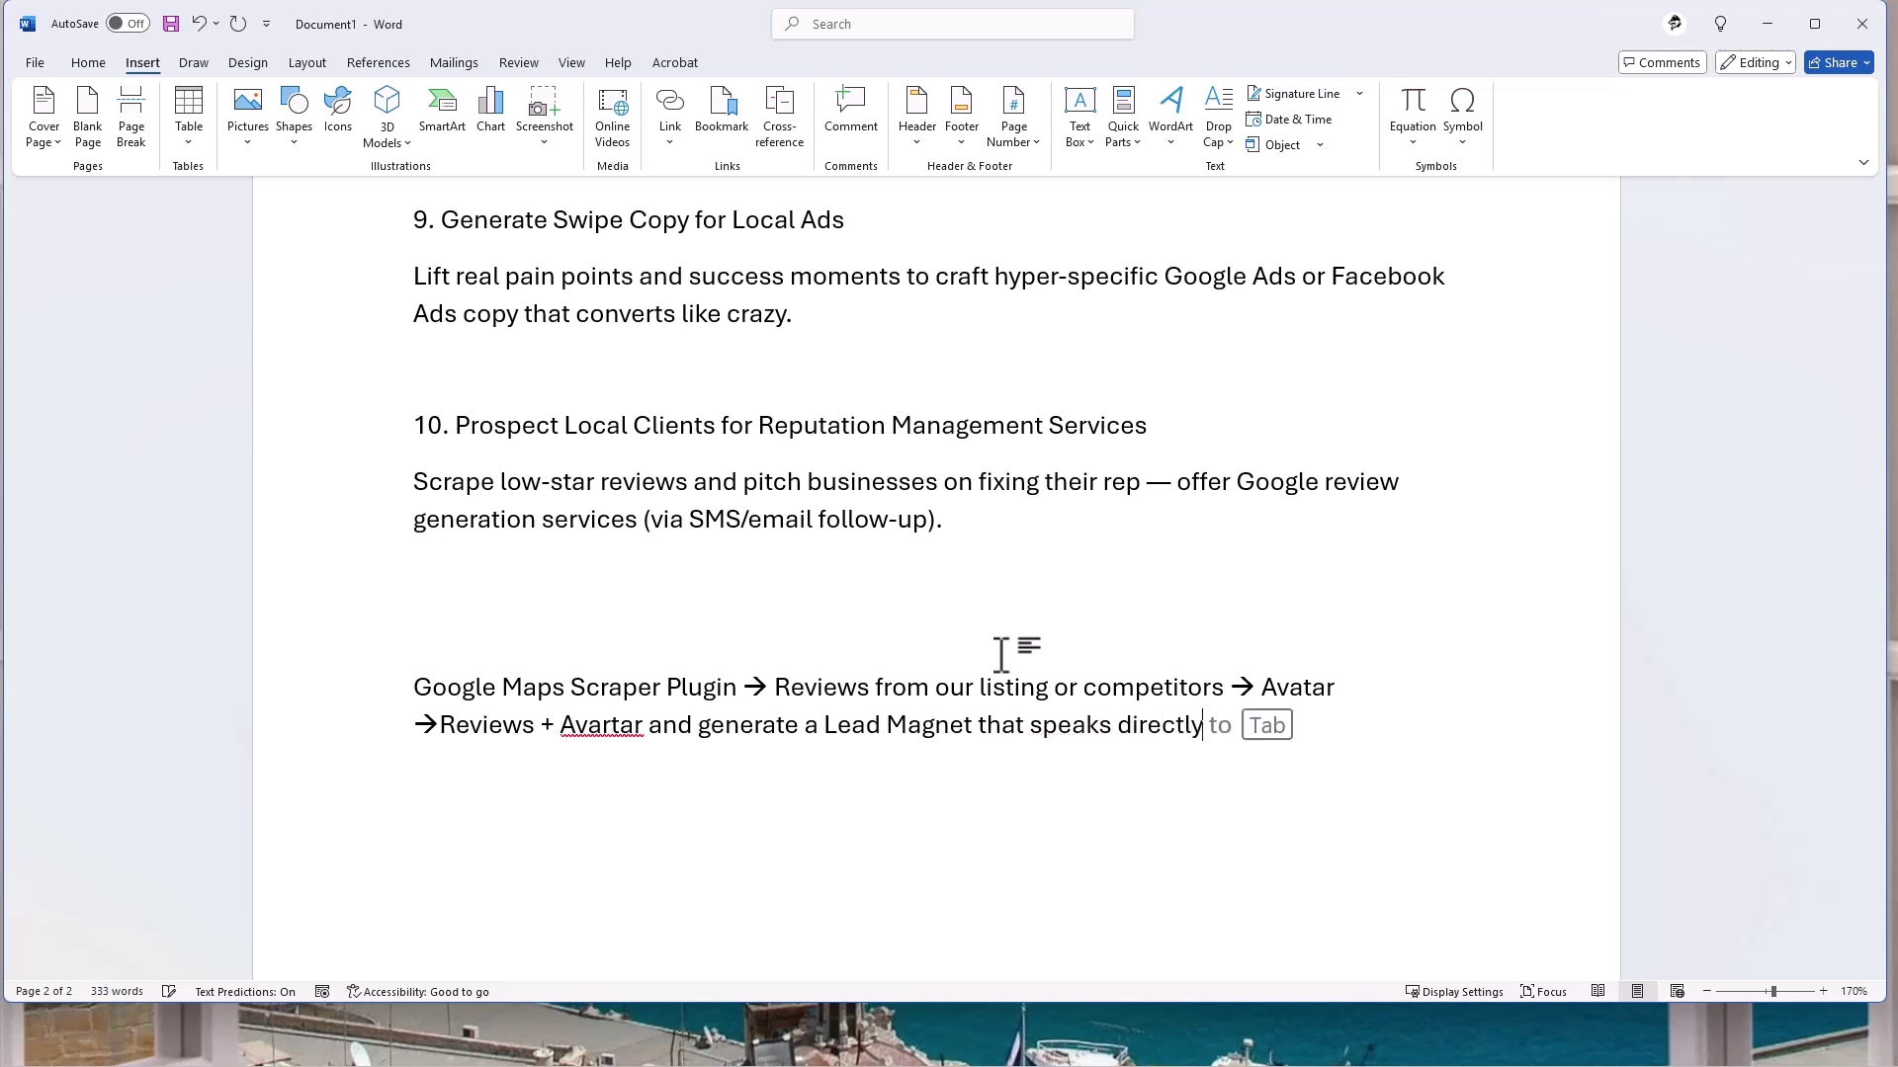
text( to our pote)
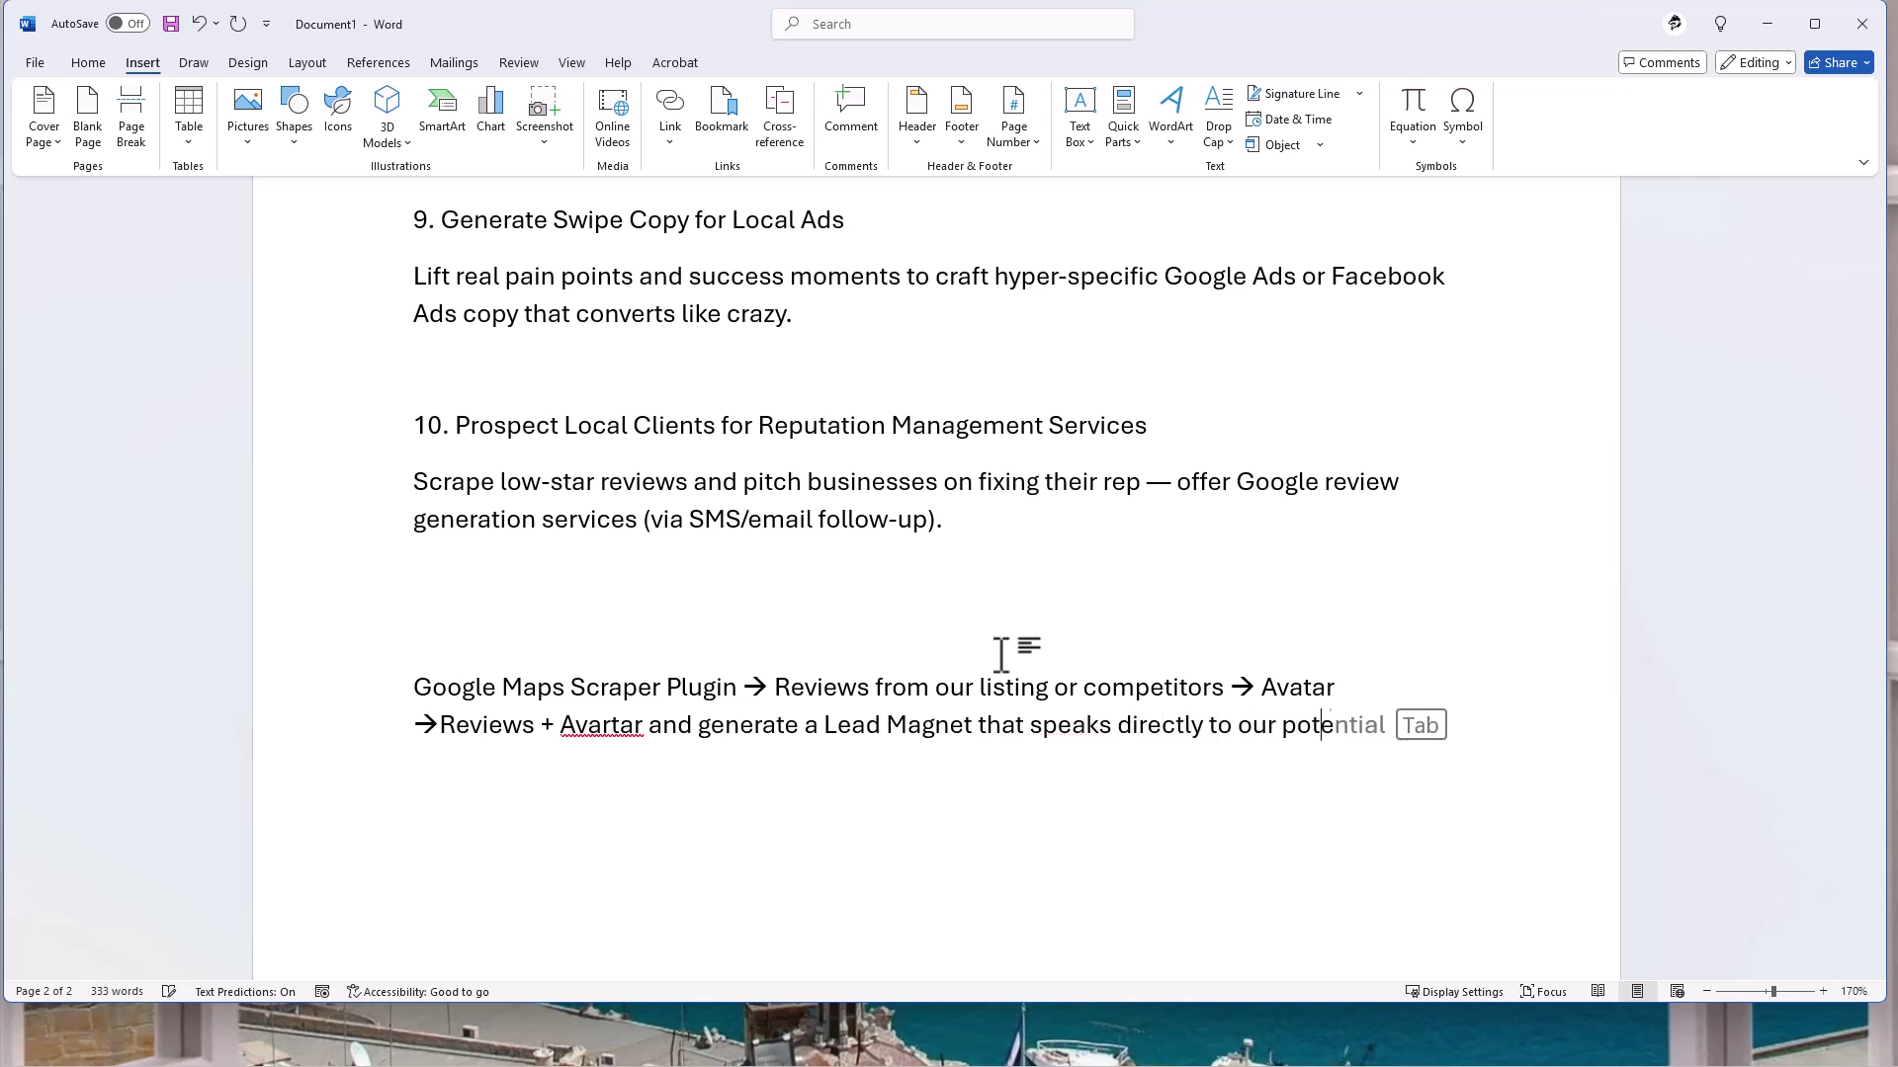
text(ntial customers)
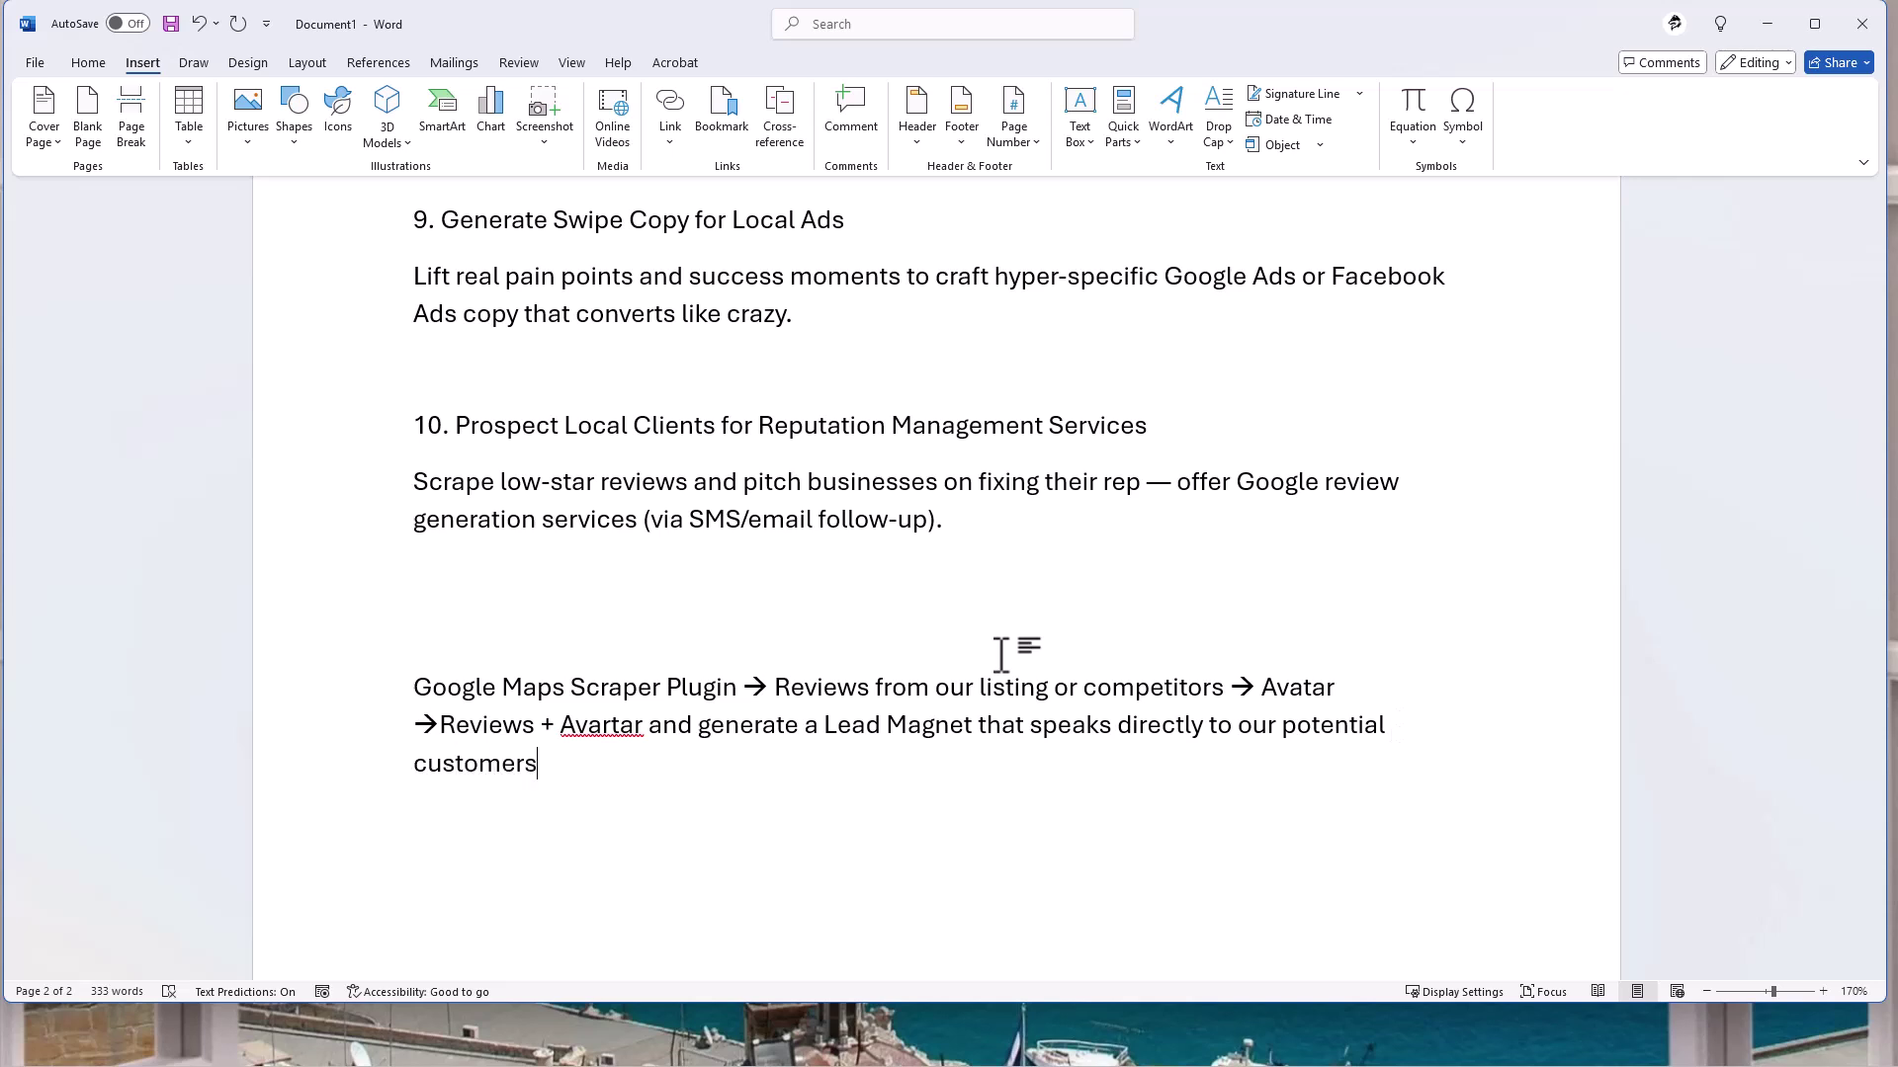
Add the stages "→add value →Offer it in exchange for leads" to the process line.
text( --)
text(>)
text(add value)
text(-->)
text(Offer it)
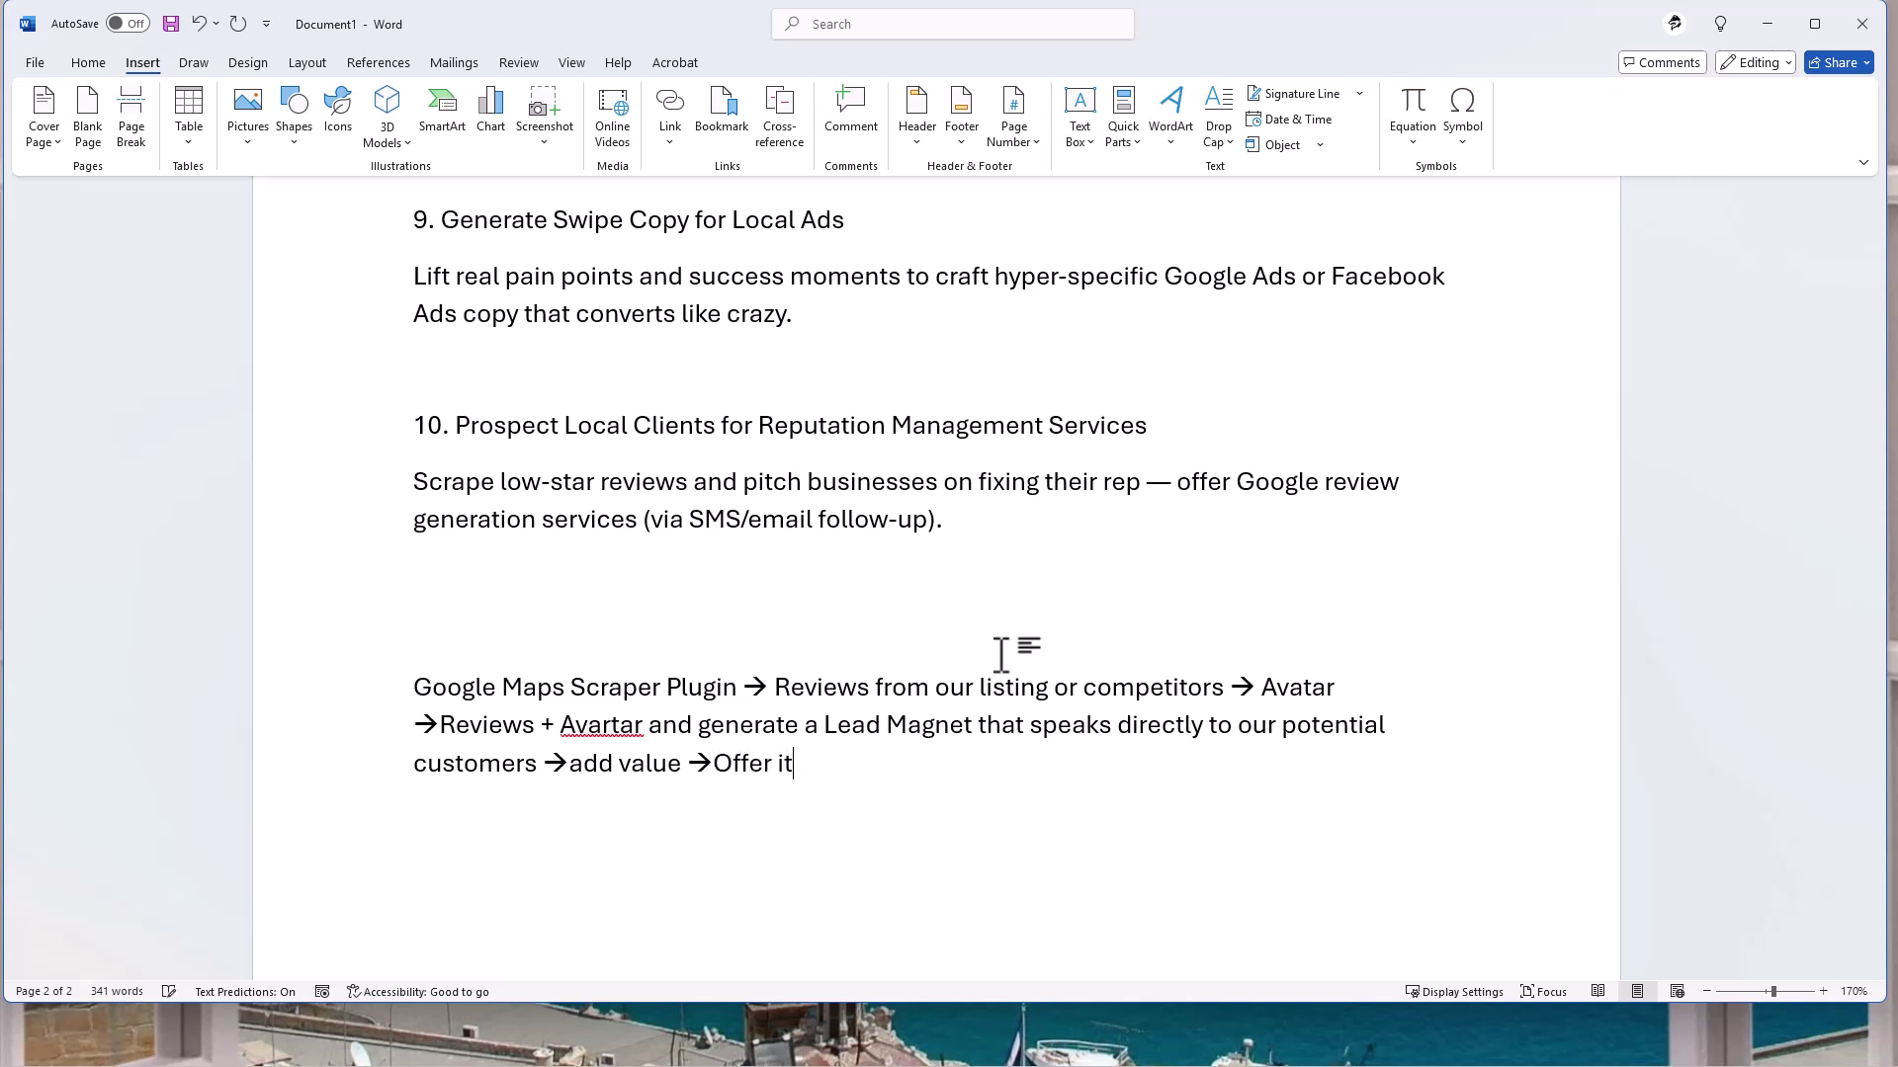
text( in ex)
text(change for )
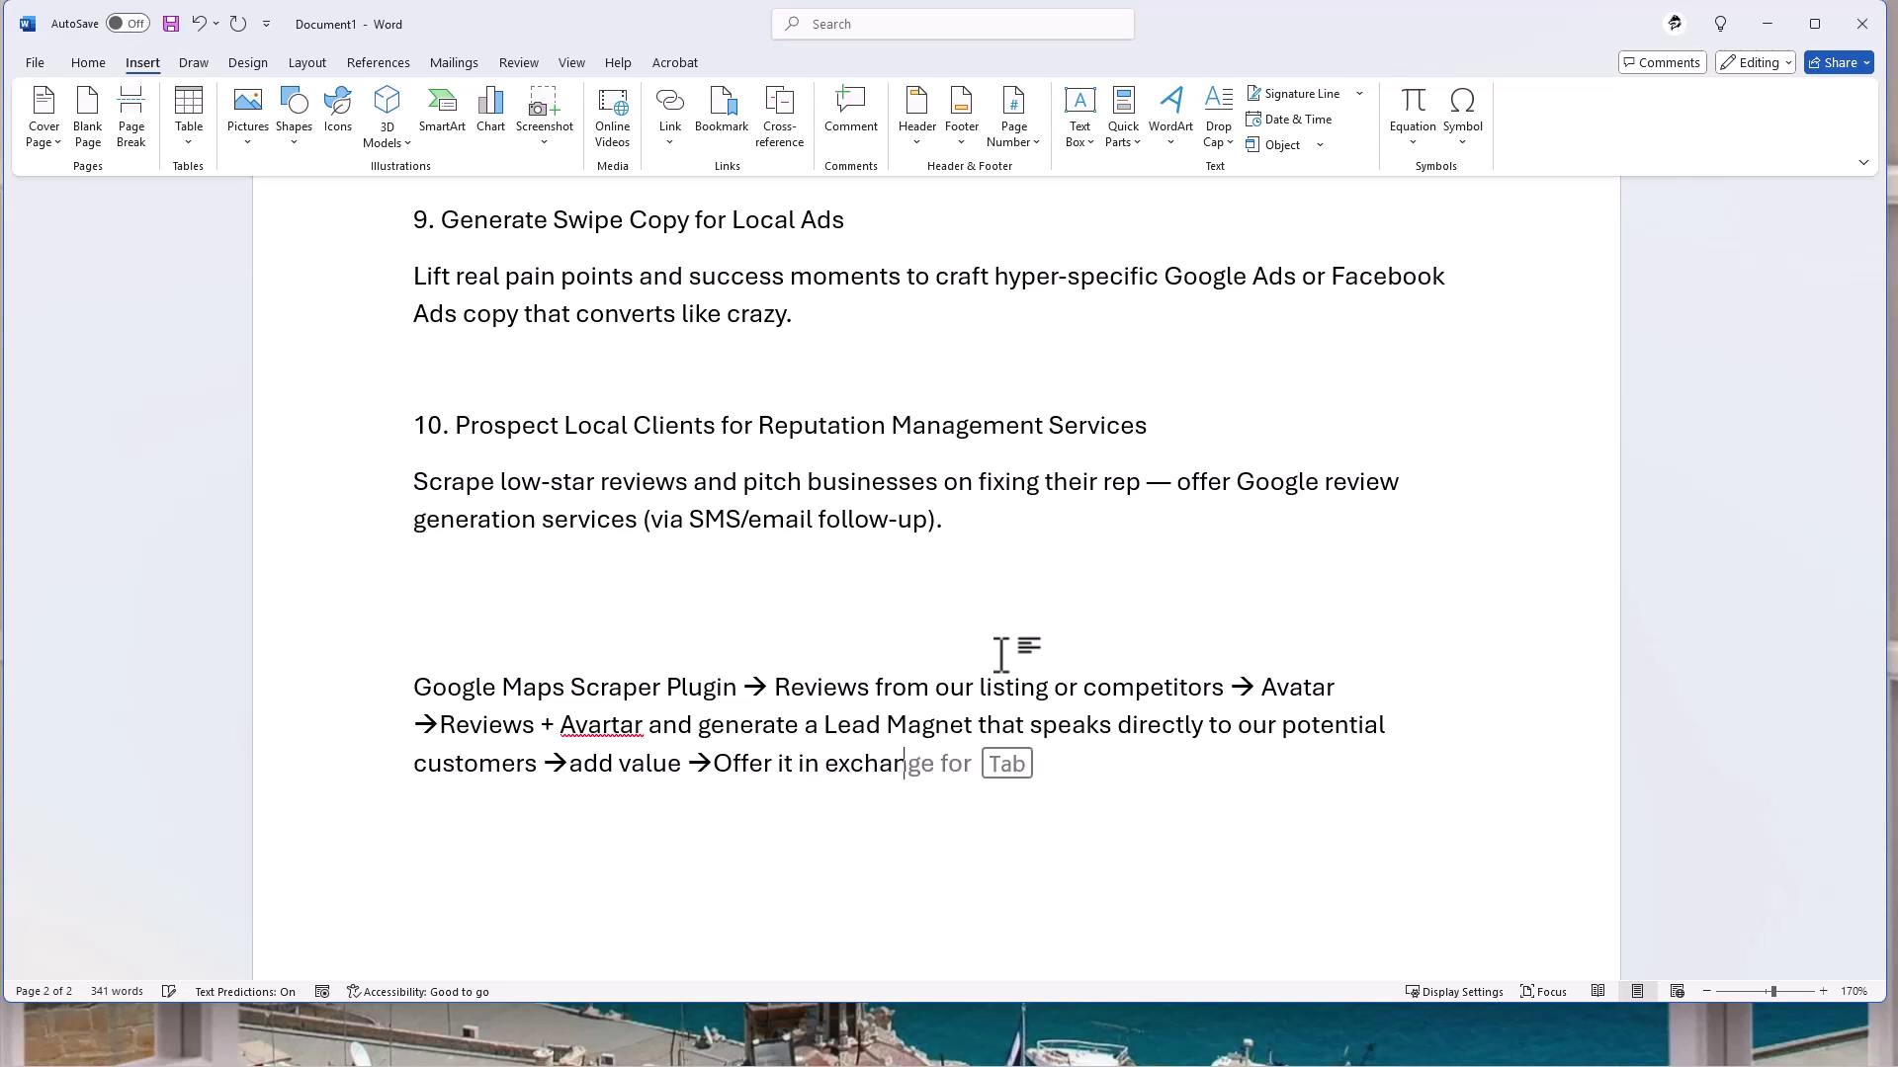
text(lead)
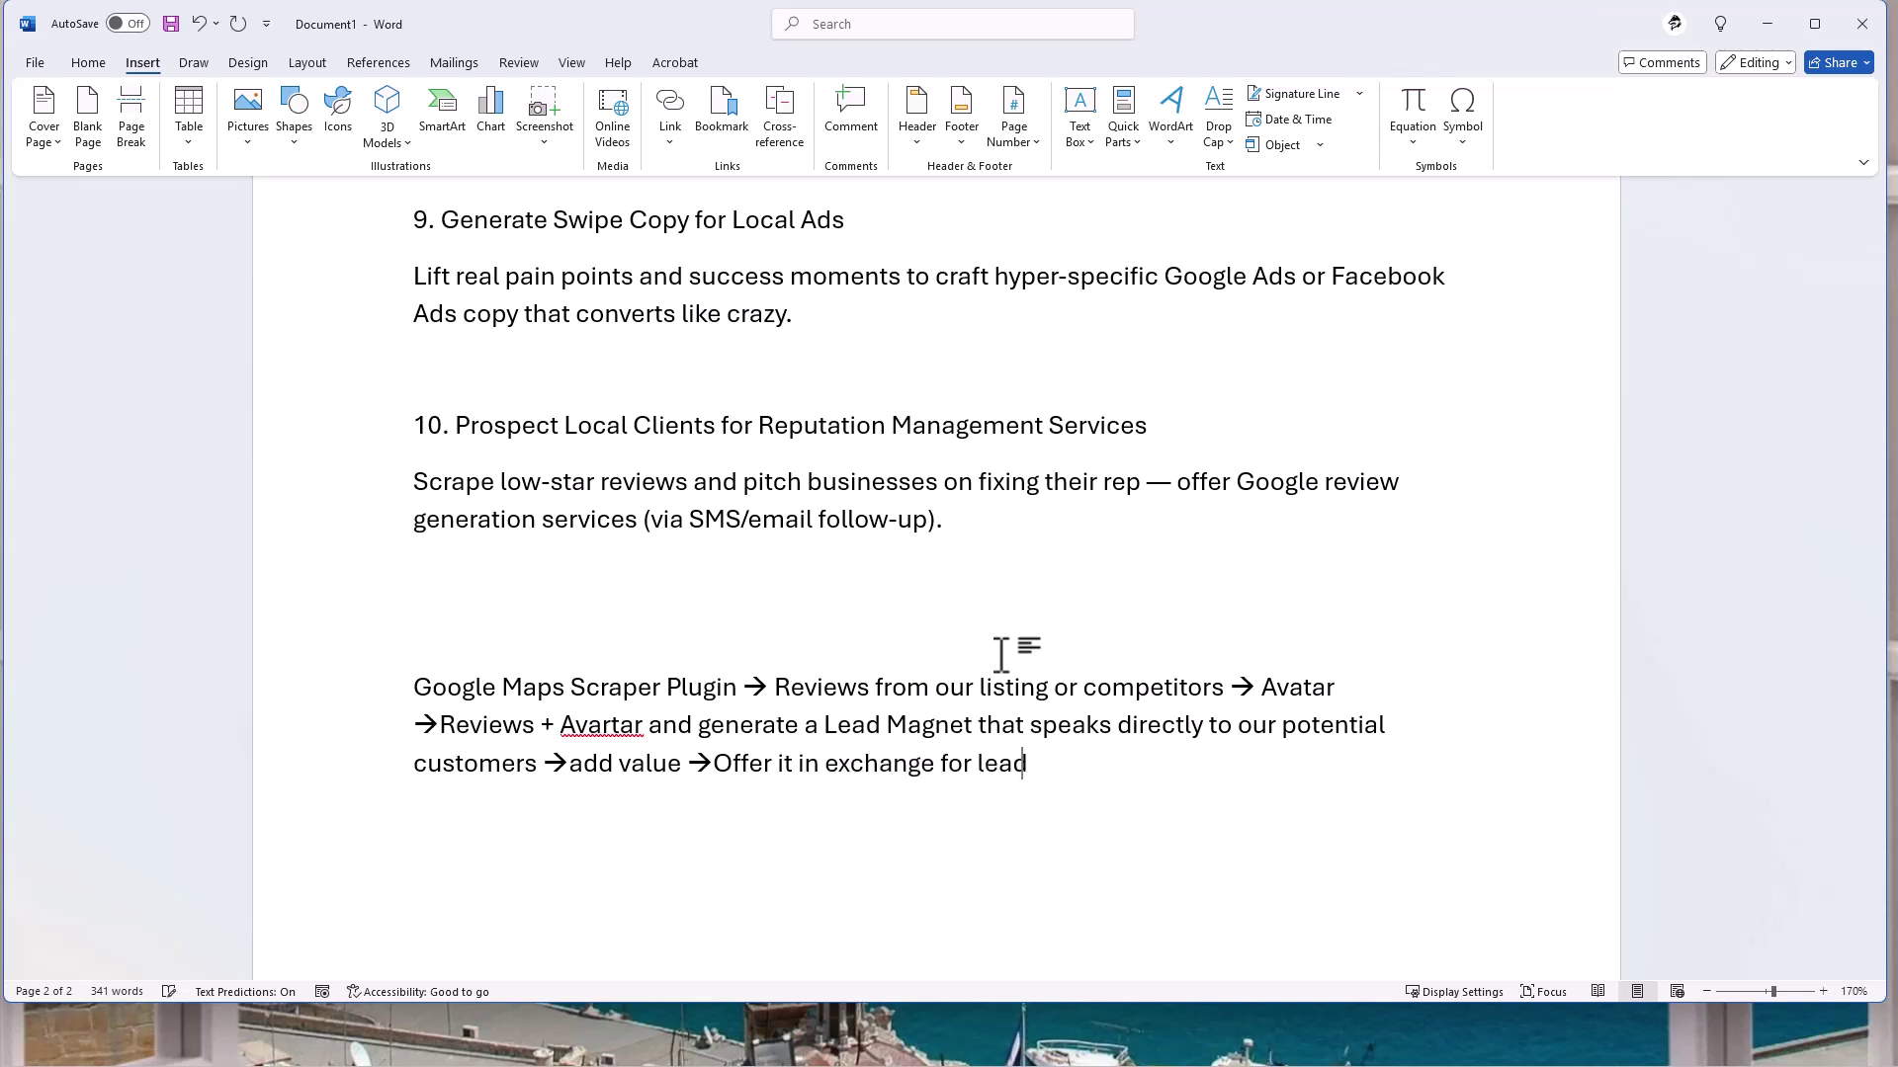
text(s - )
Finish the process line with "→Social Media -Linkedin → CRM / Ads / SEO".
text(>)
text(Social)
text(Media )
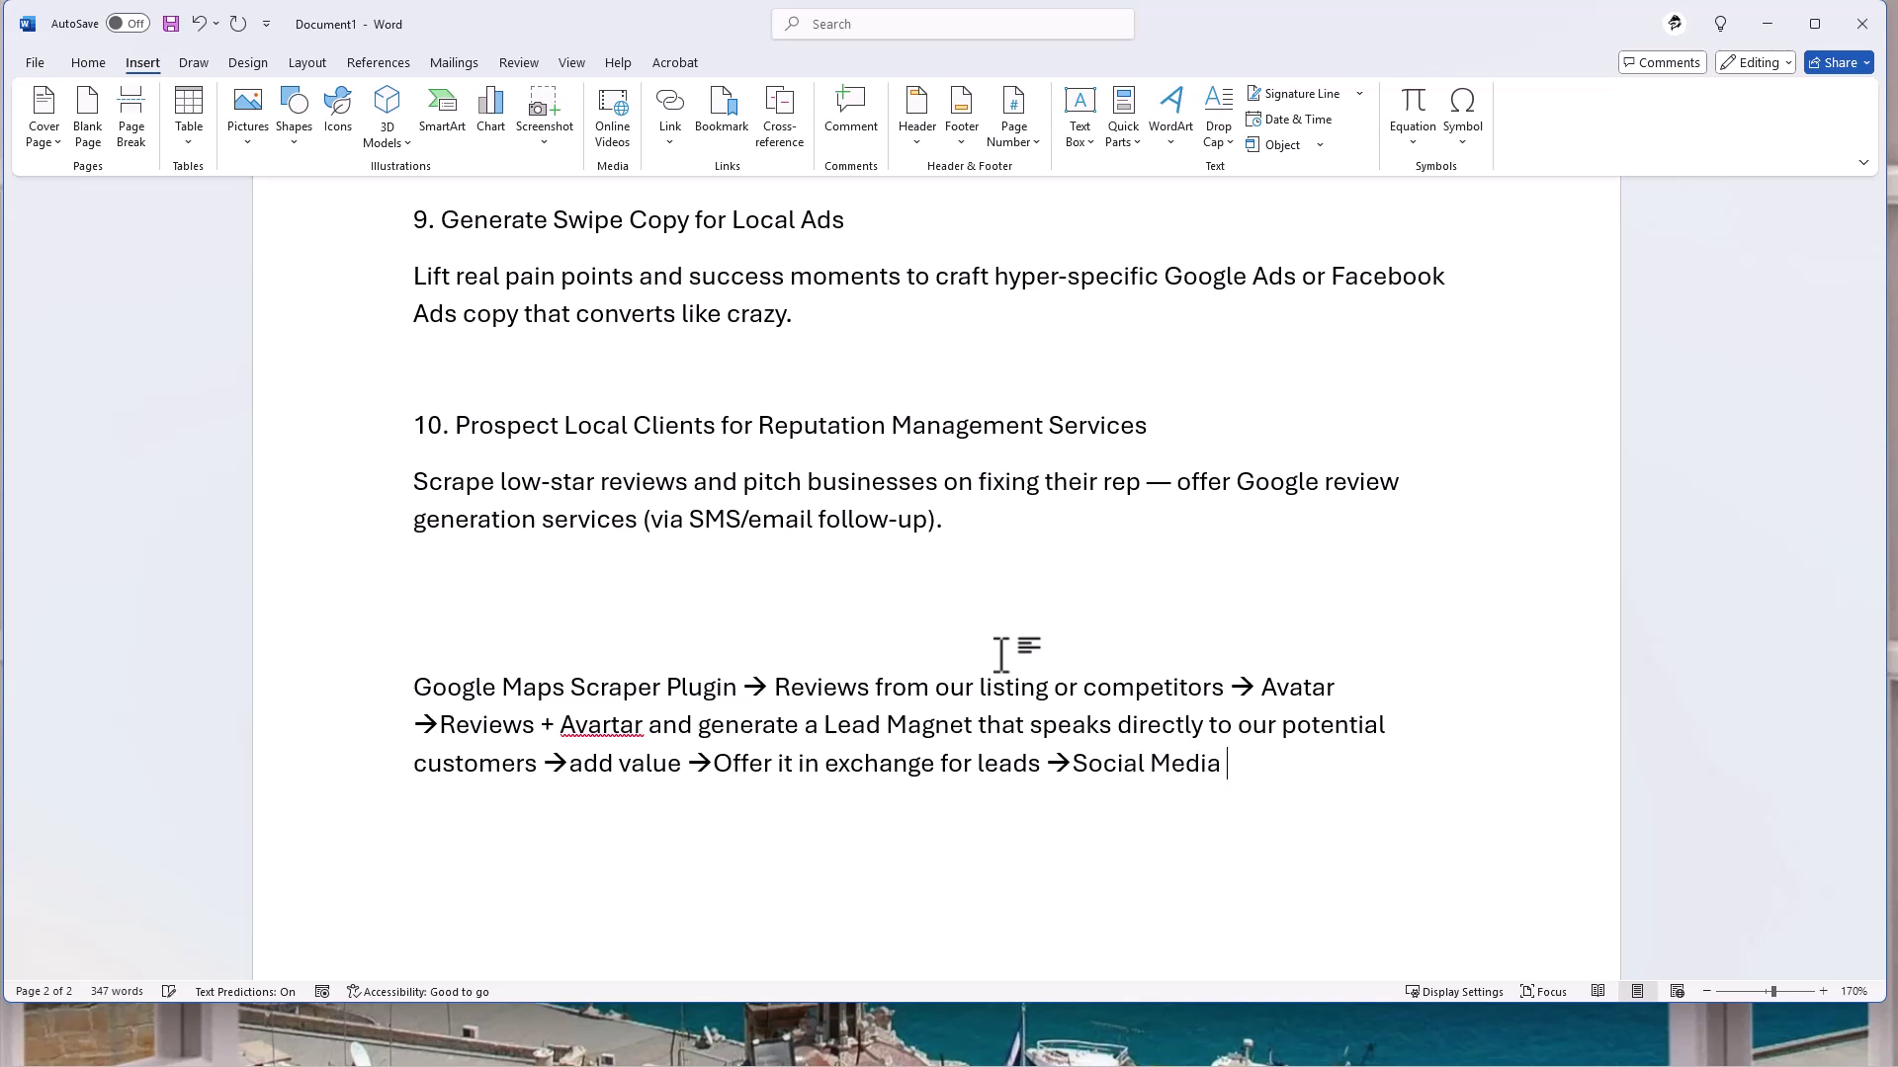
text(-Linkedin)
text( -)
text(-> CRM)
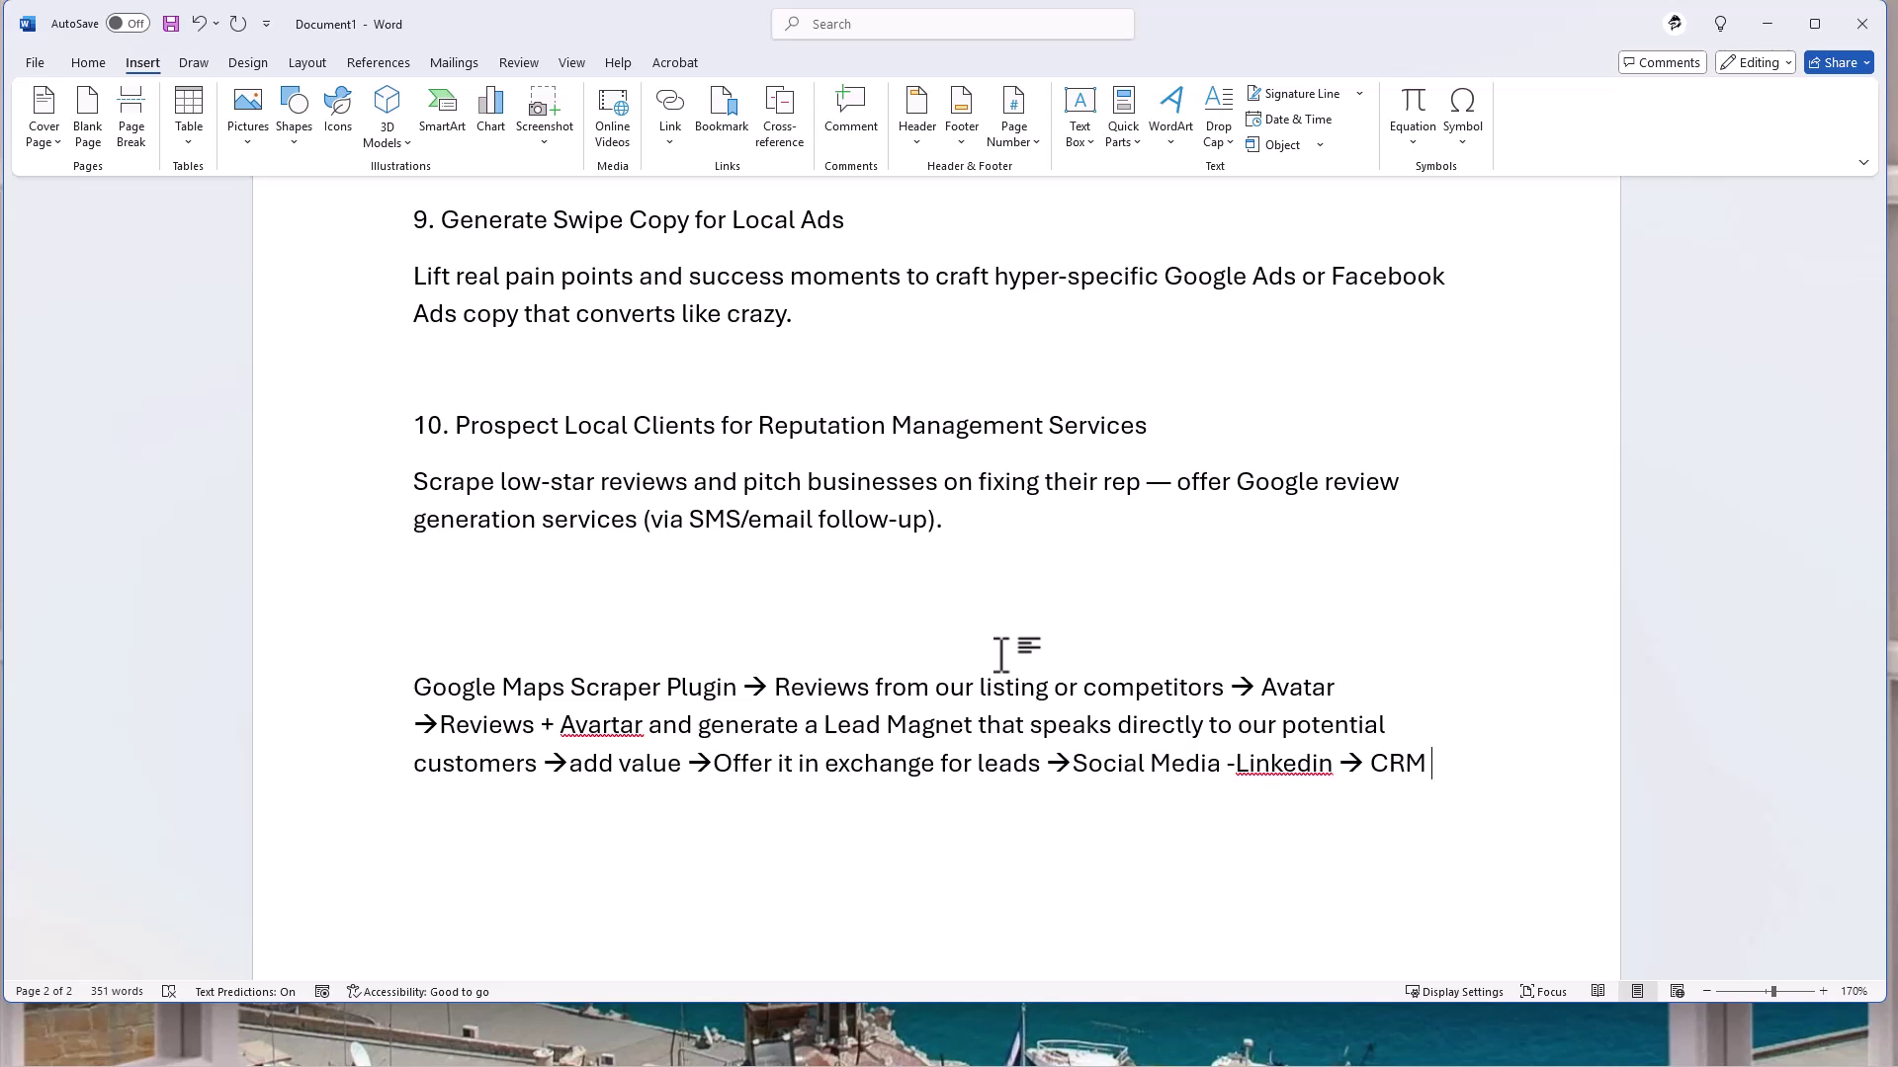
text(/ Ads / SEO)
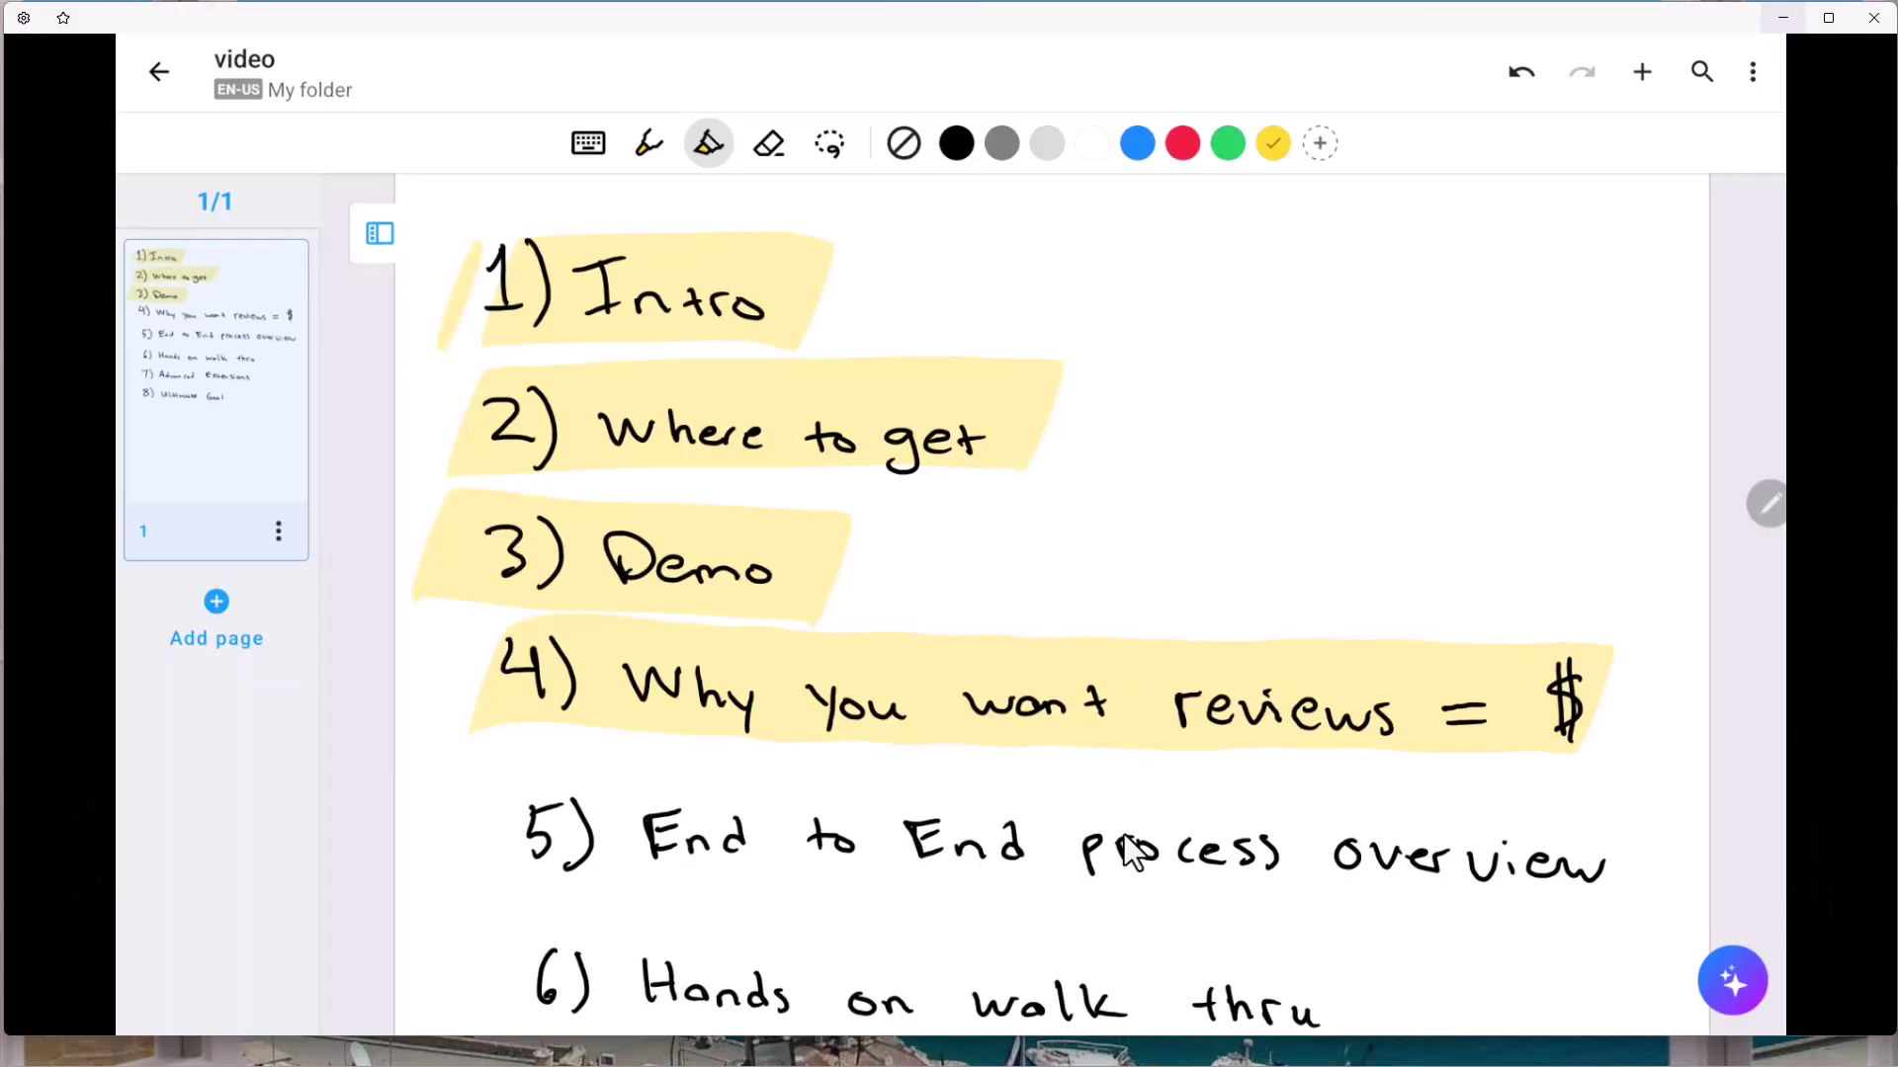
In the notes app outline, highlight item 5, "End to End process overview", in yellow and bring the following items into view.
scroll(1409, 674, down, 1)
drag(514, 727, 1631, 756)
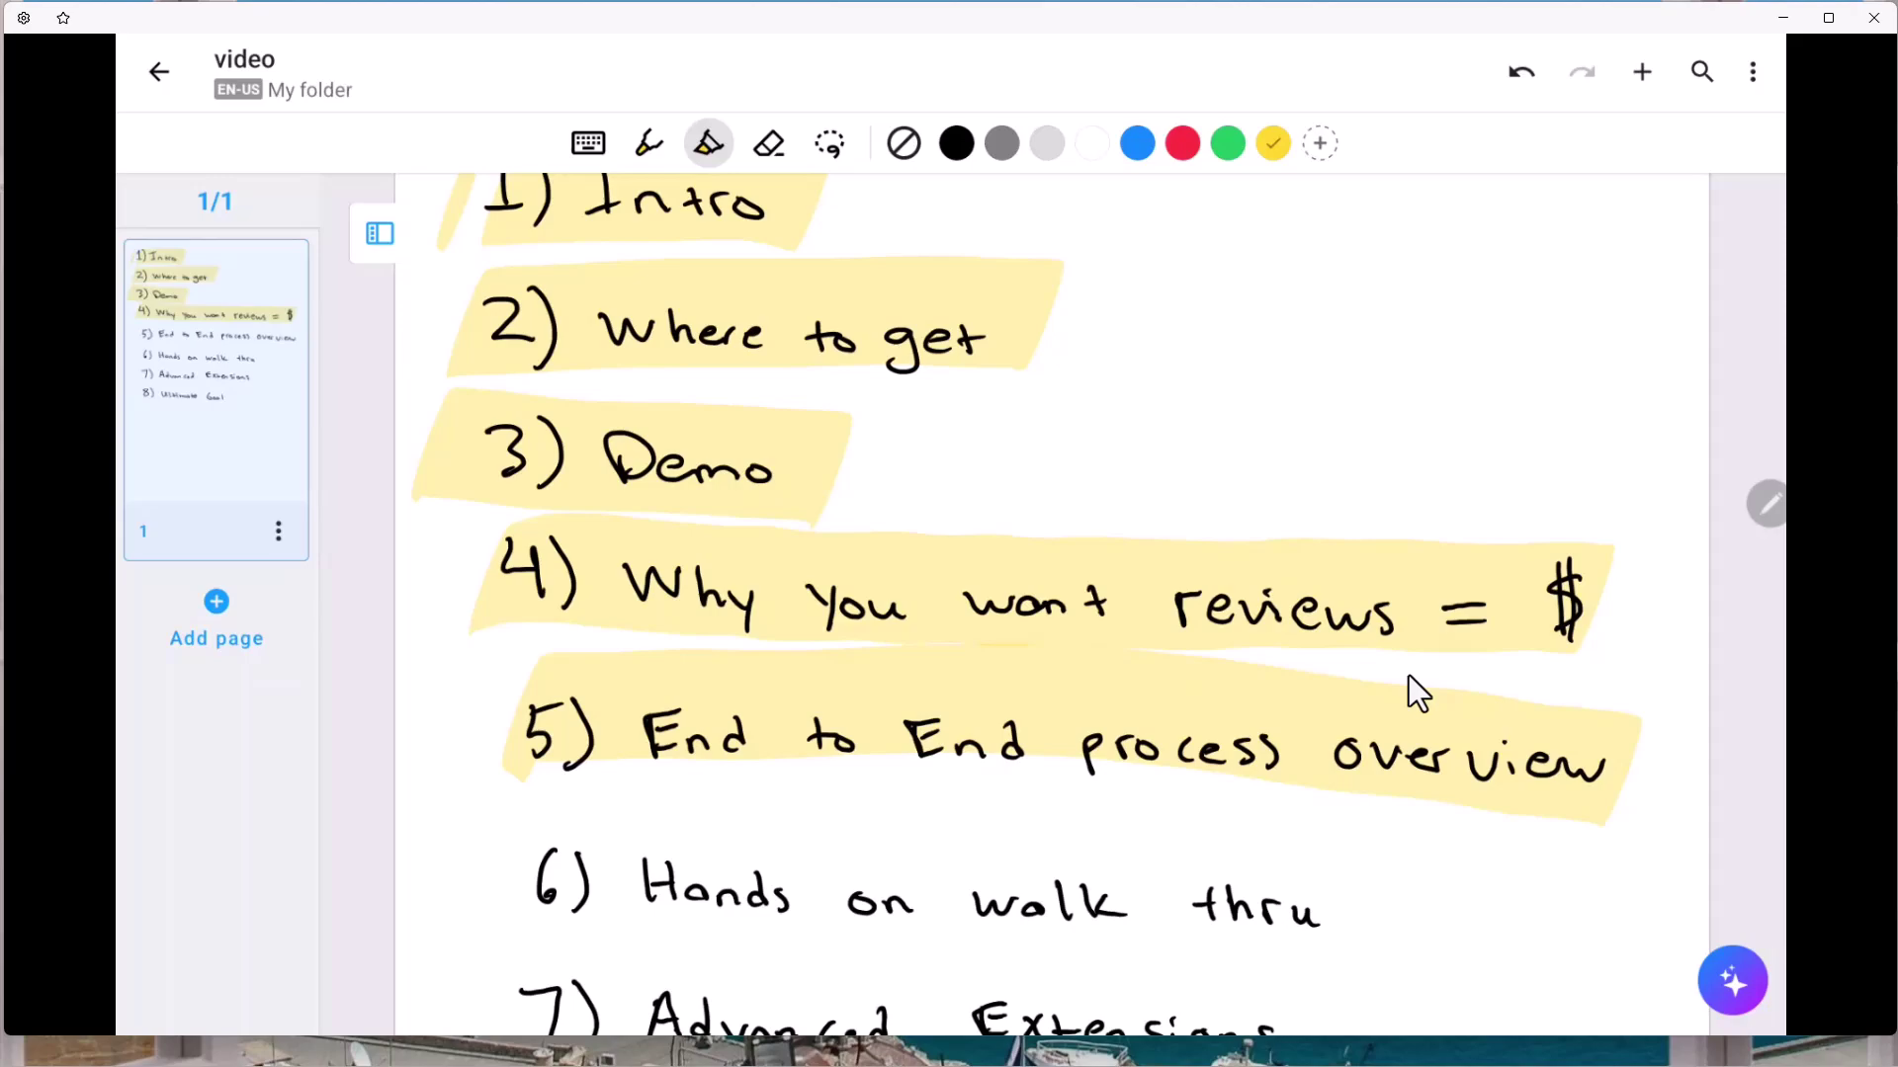
scroll(1408, 674, down, 3)
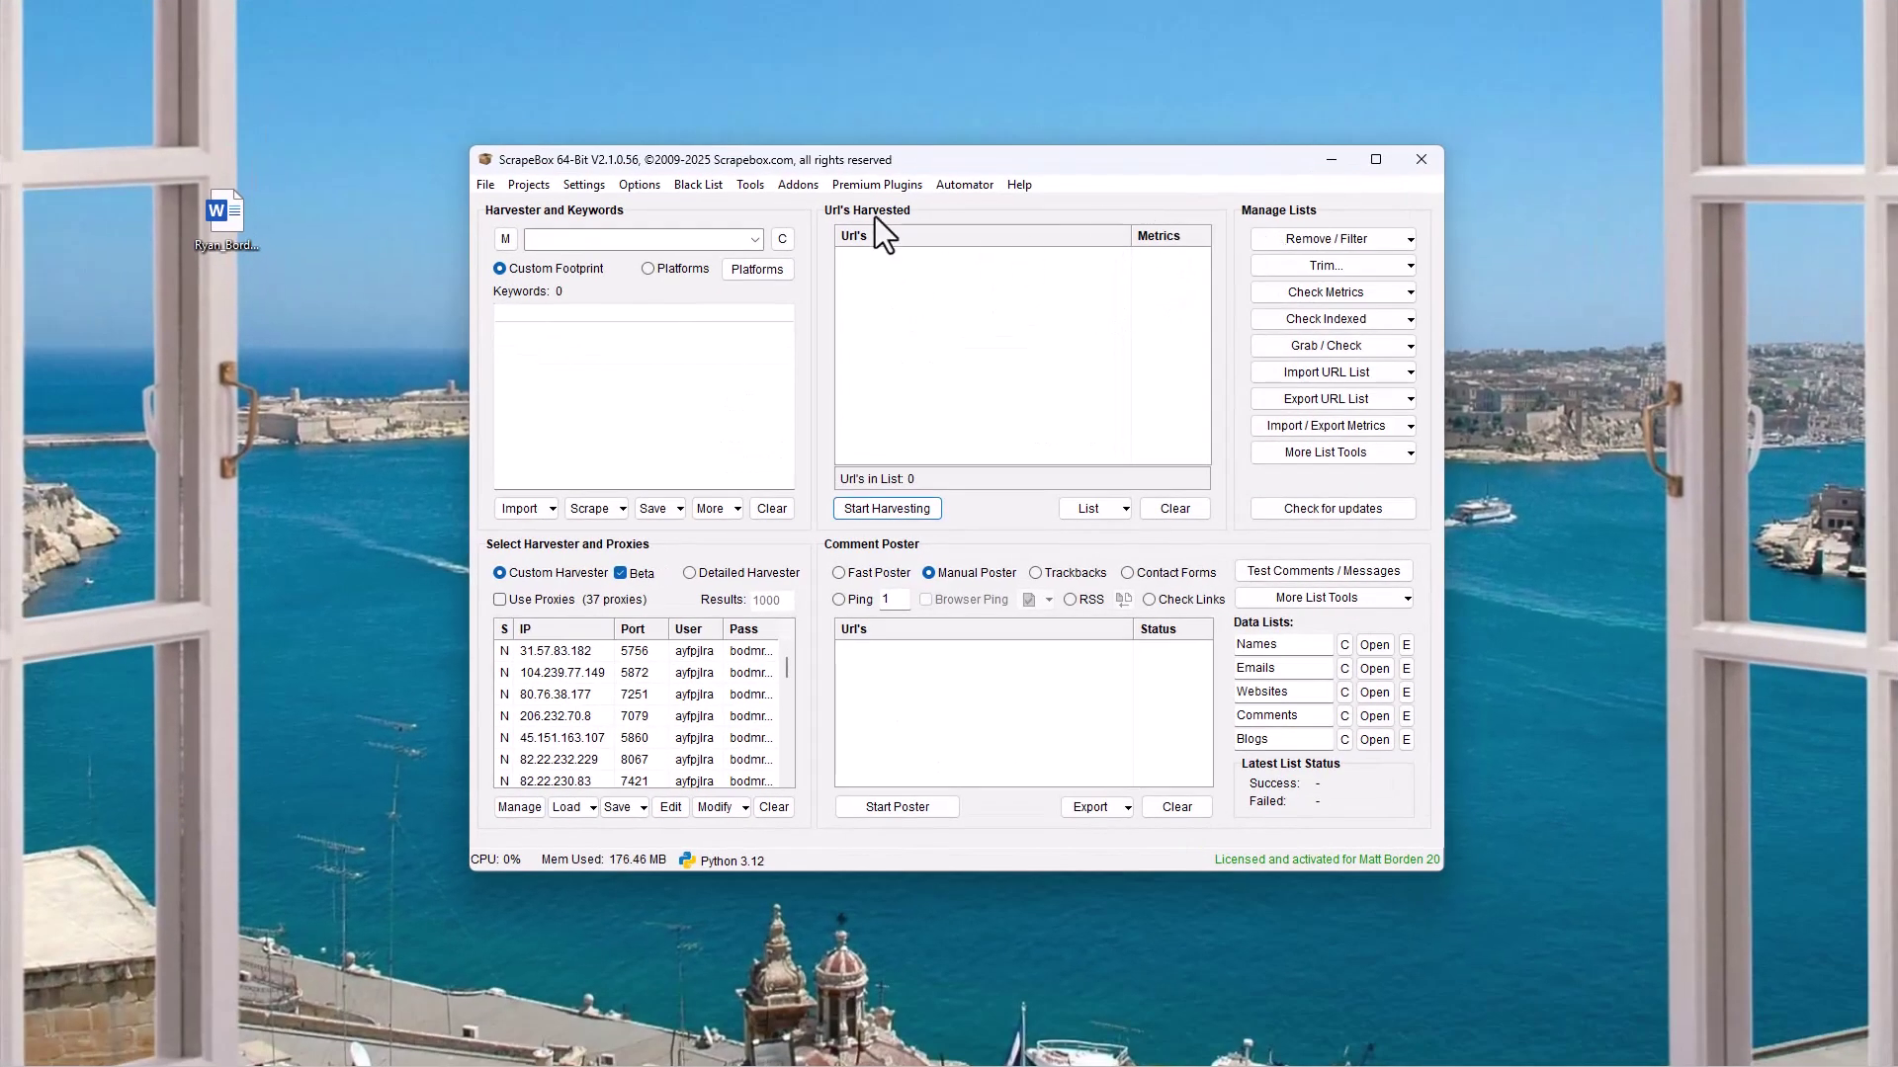
In ScrapeBox, view the Google Maps Scraper entry among the available plugins, close that list, and launch the Google Maps Scraper.
click(887, 185)
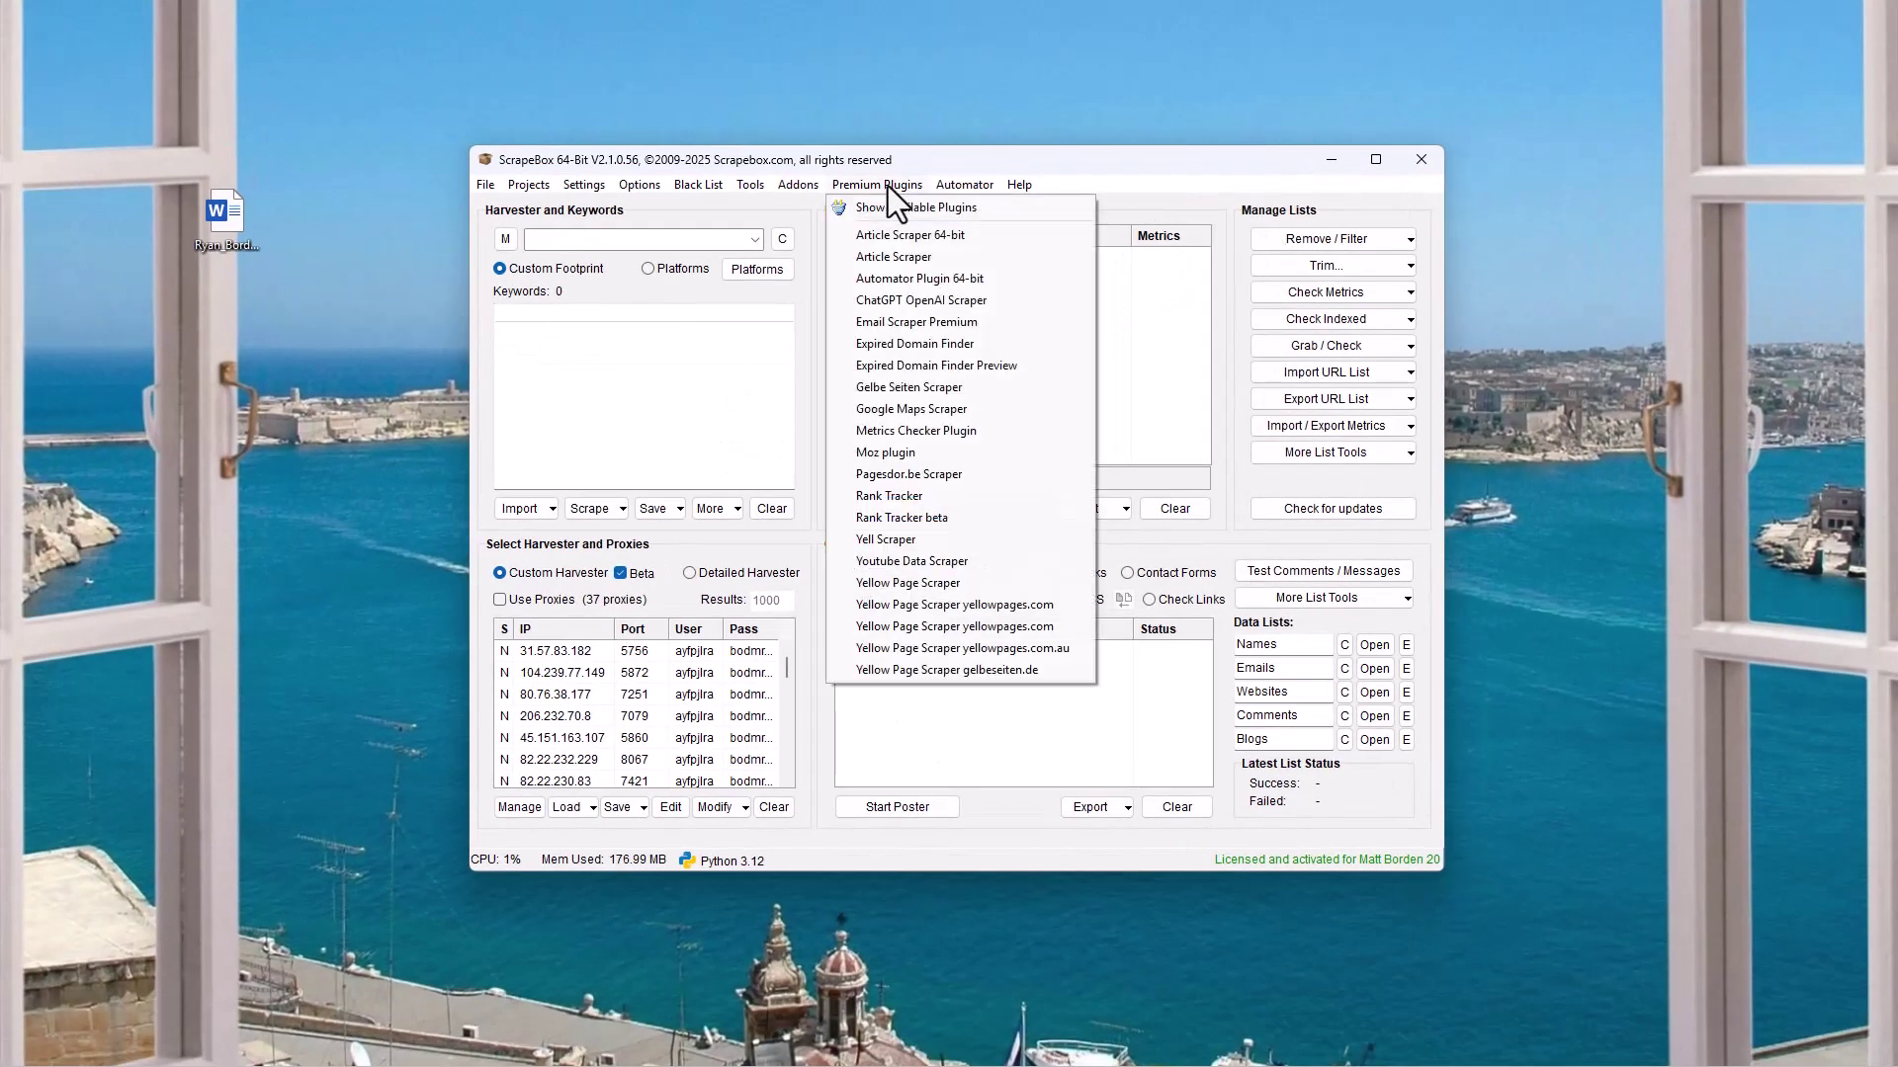
click(893, 207)
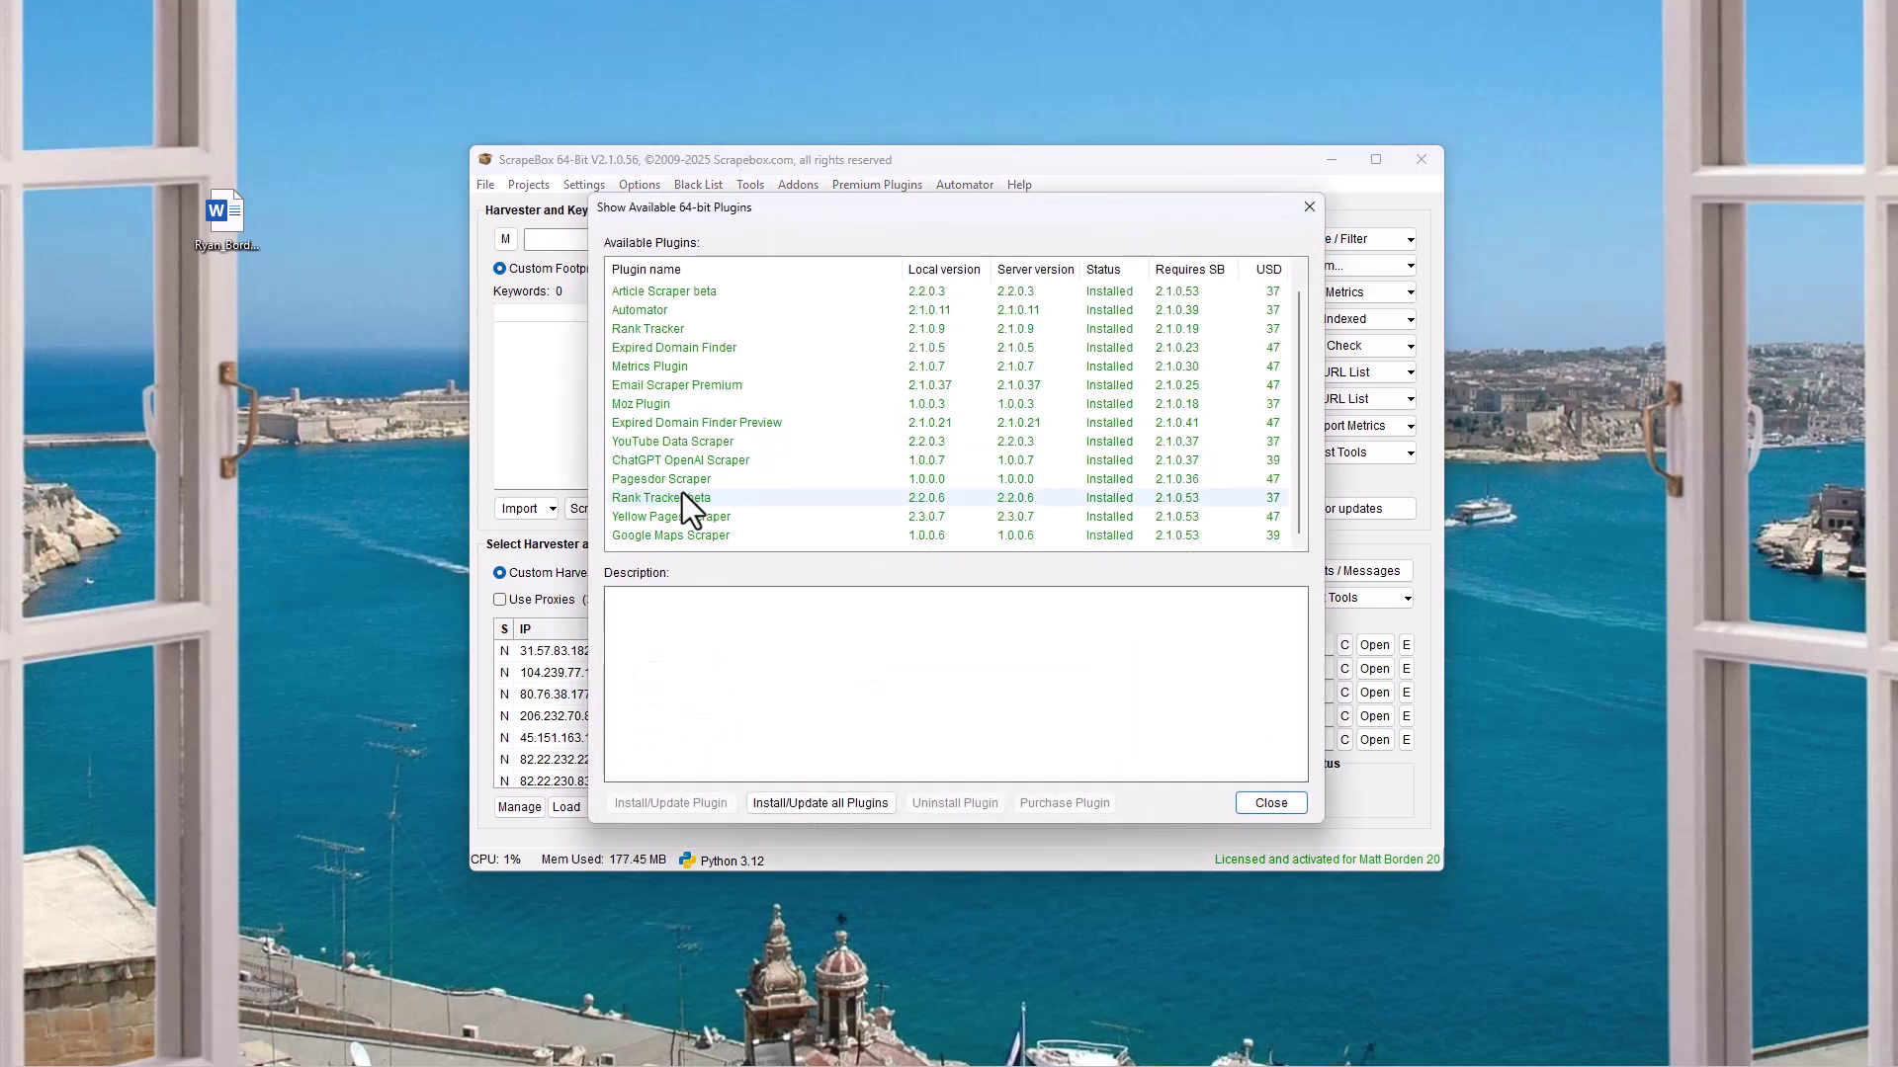
click(680, 535)
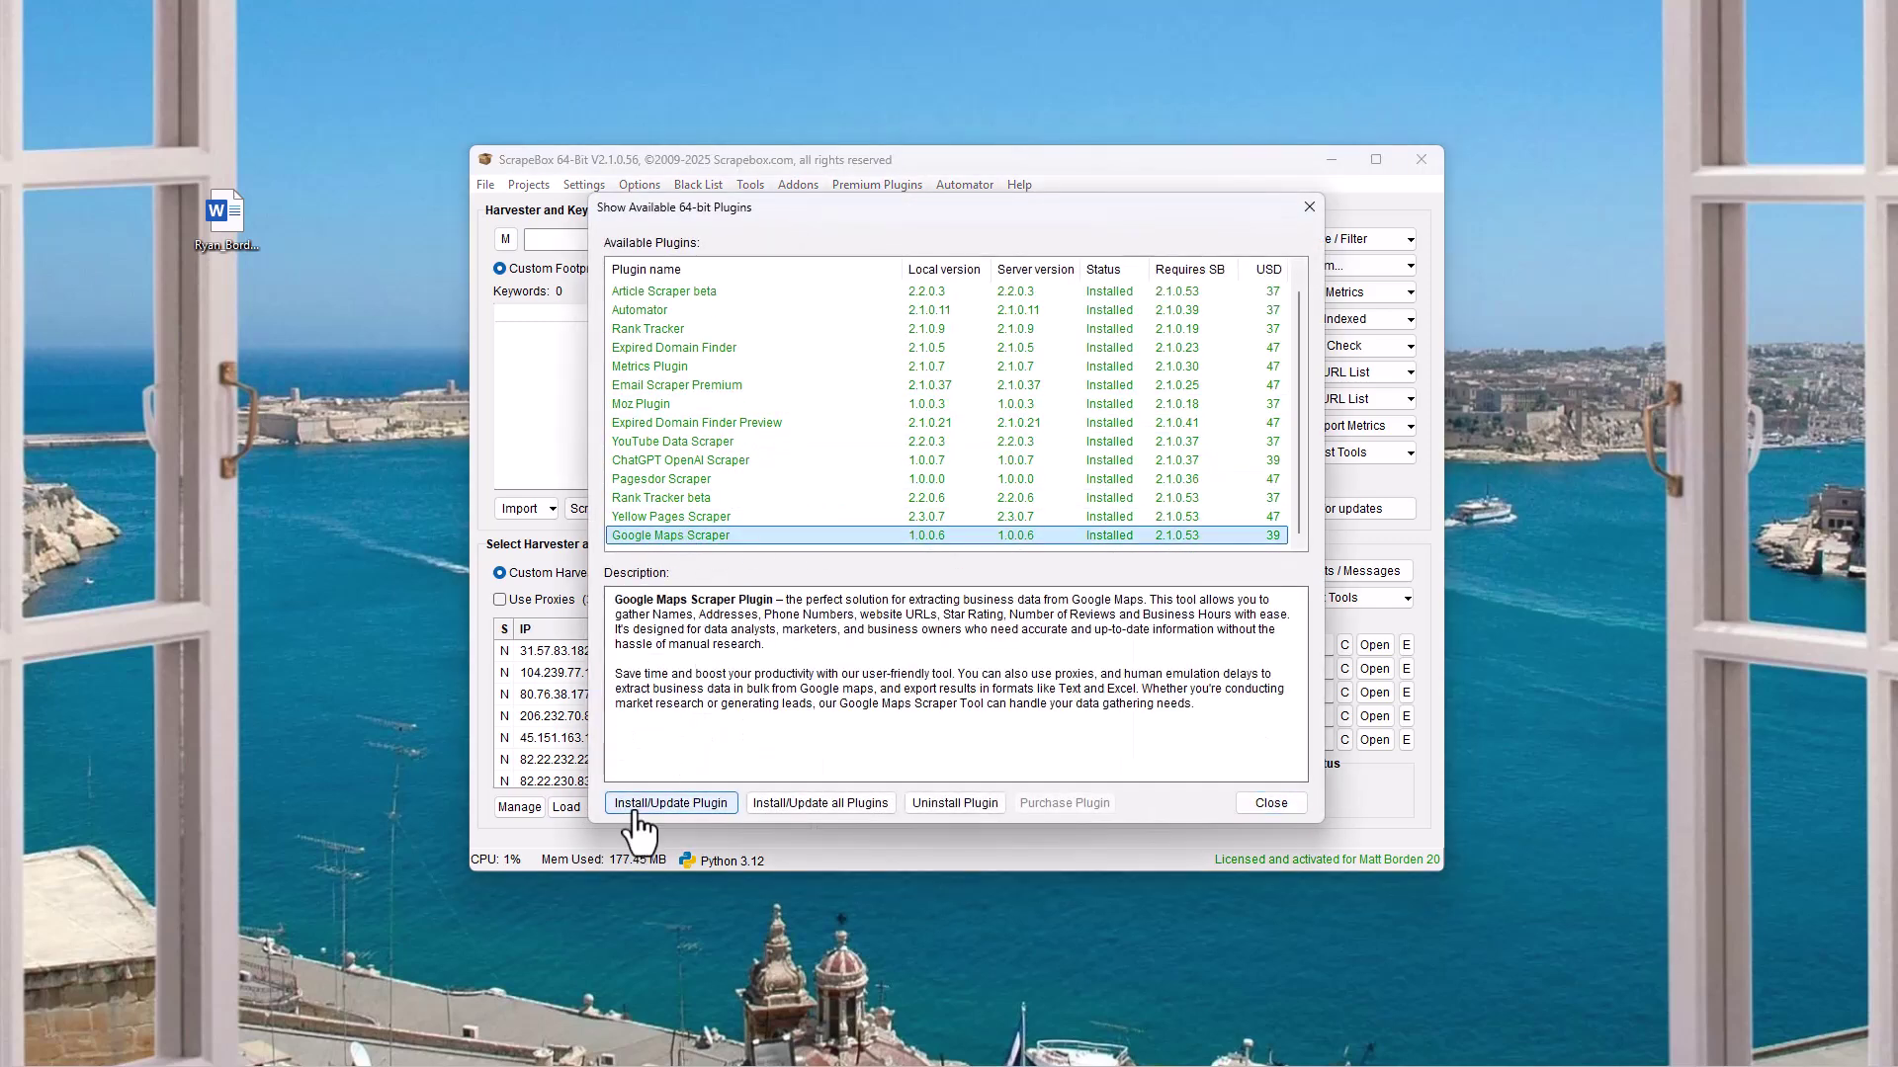
click(1293, 807)
click(877, 189)
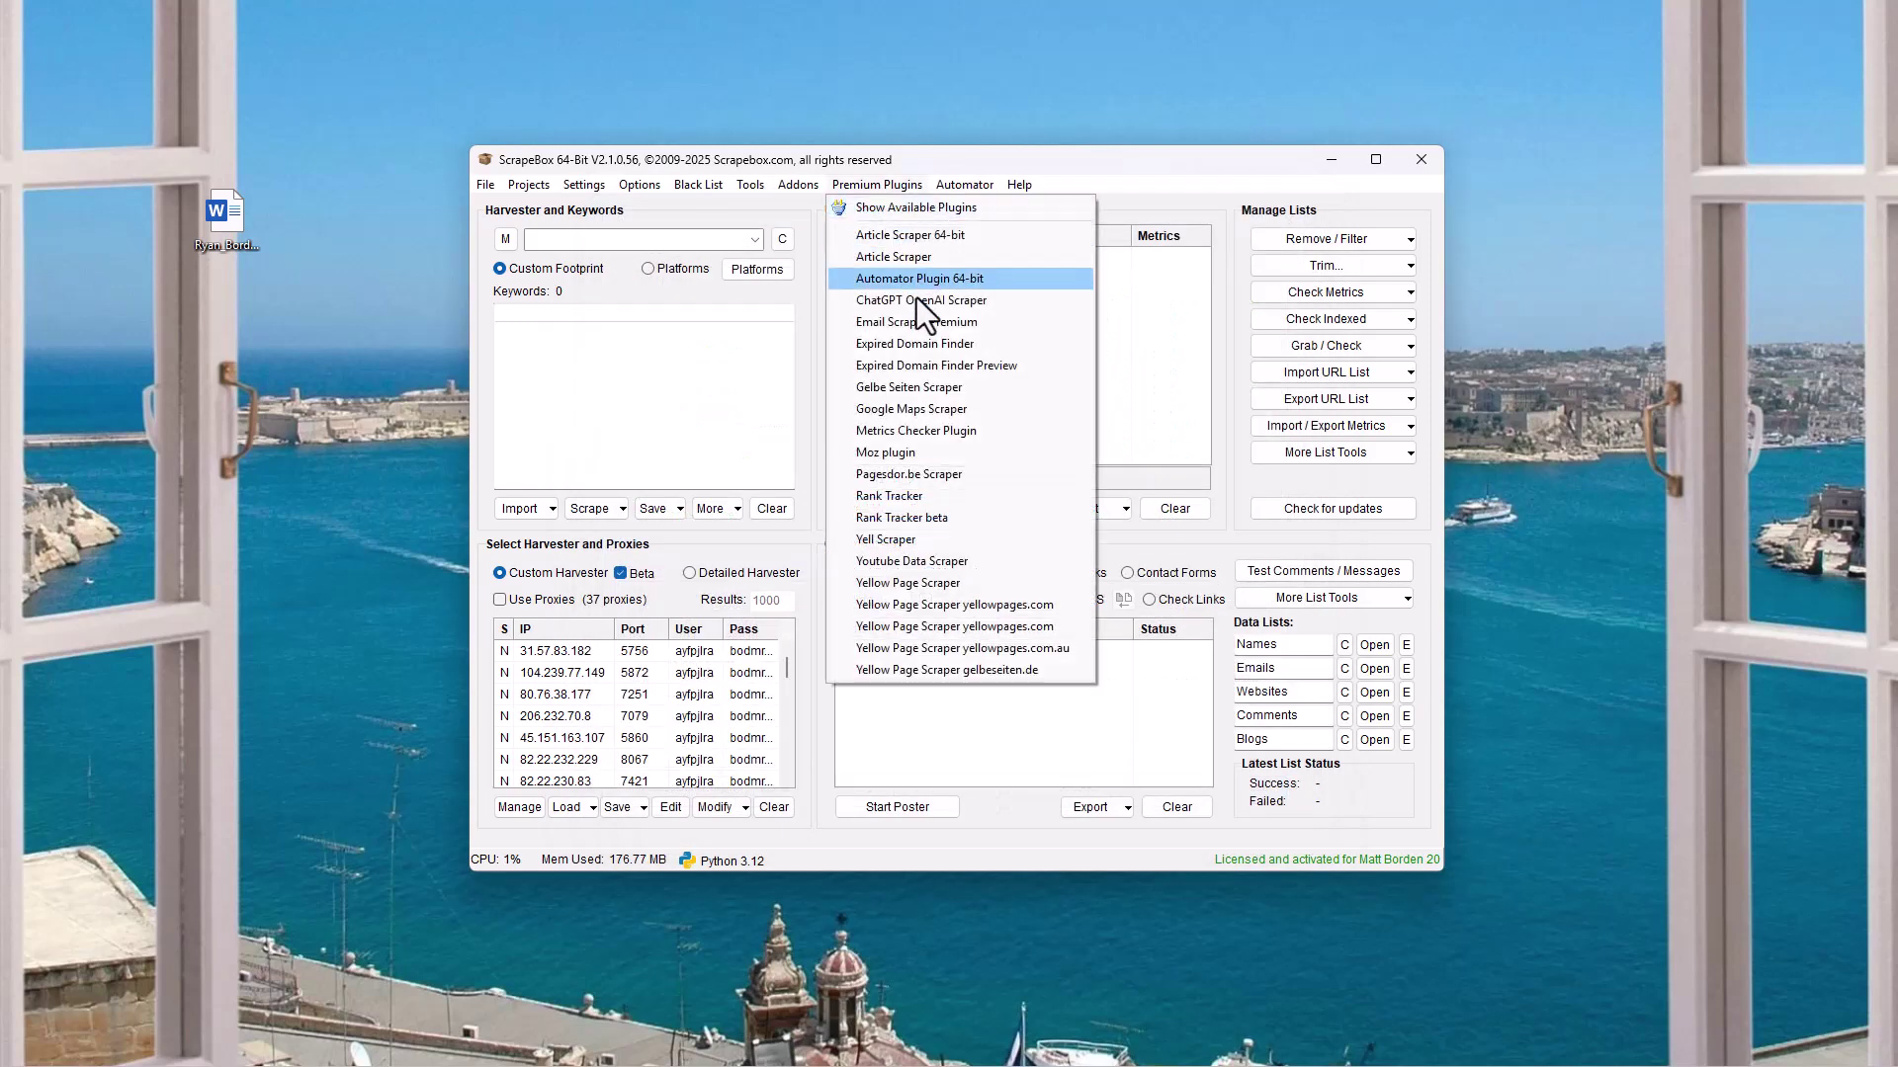
click(945, 407)
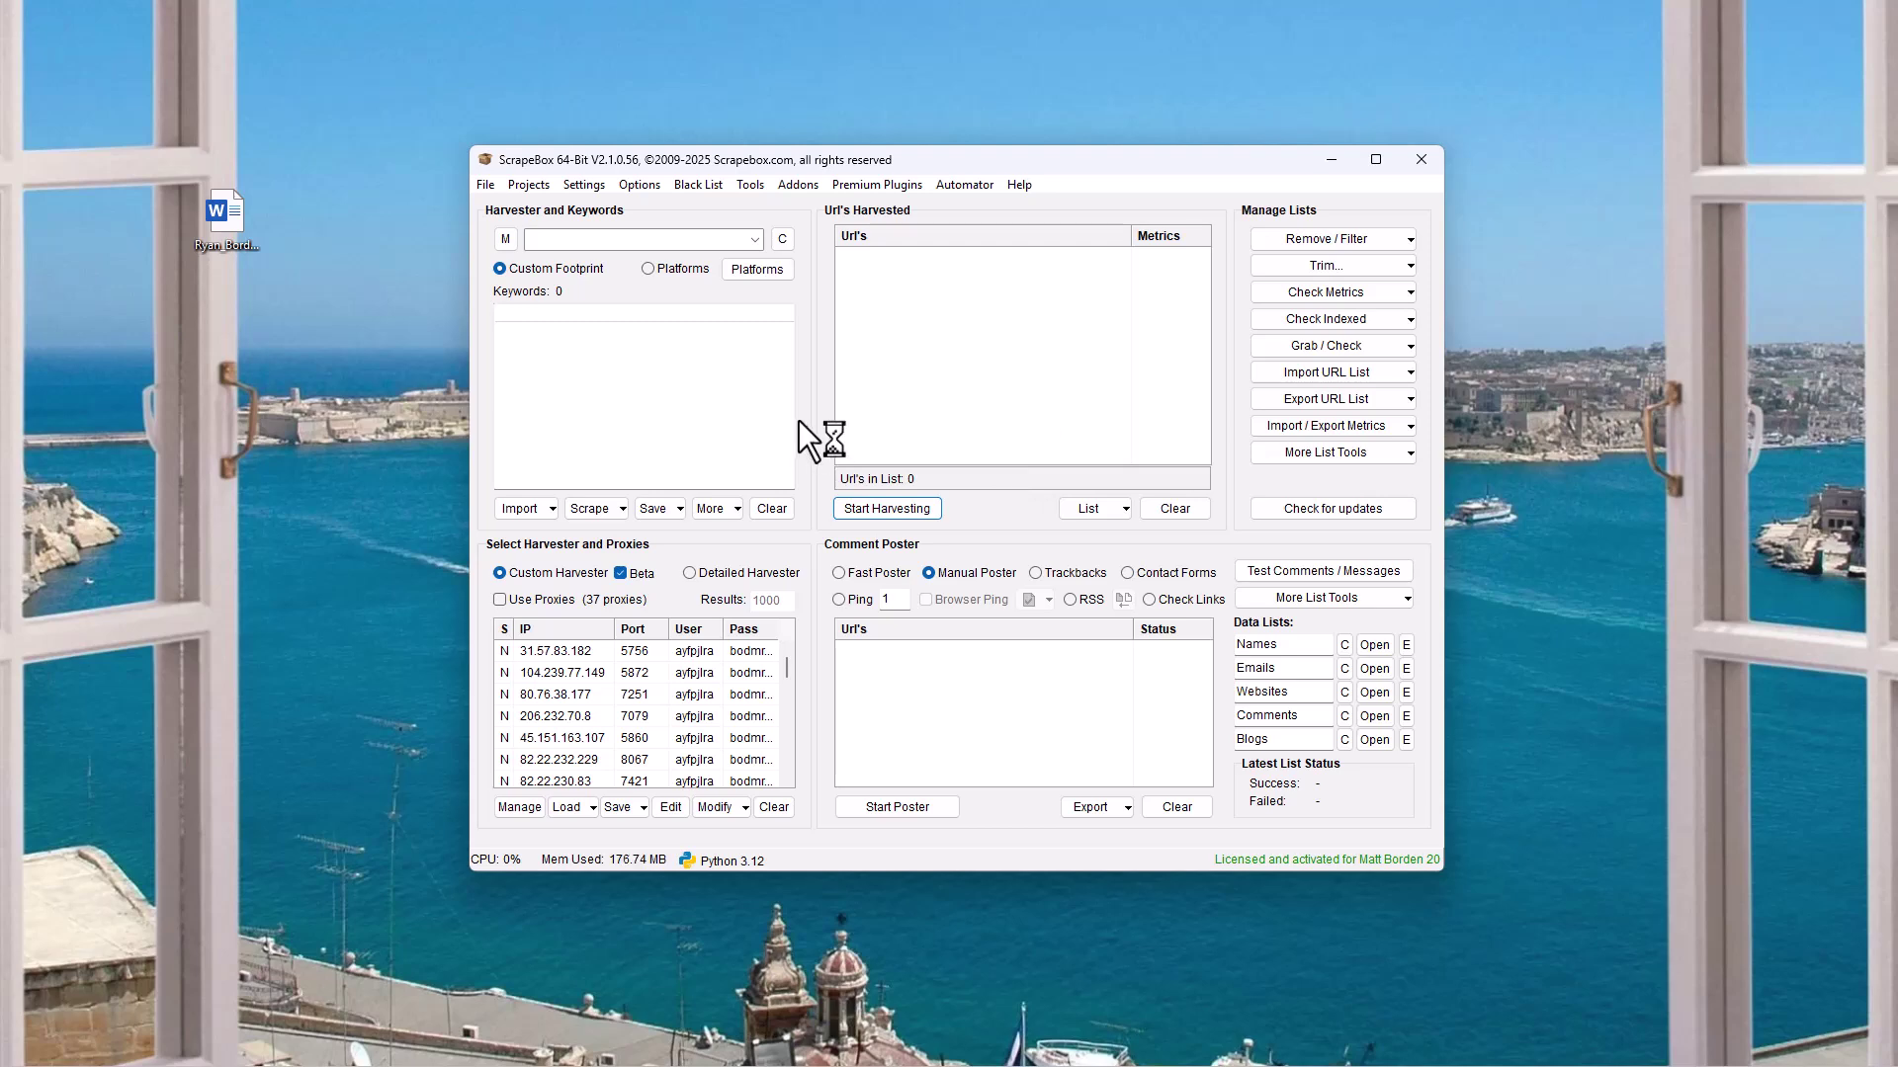
Move the Google Maps Scraper window fully into view and look at the proxy loading options.
drag(788, 0, 812, 133)
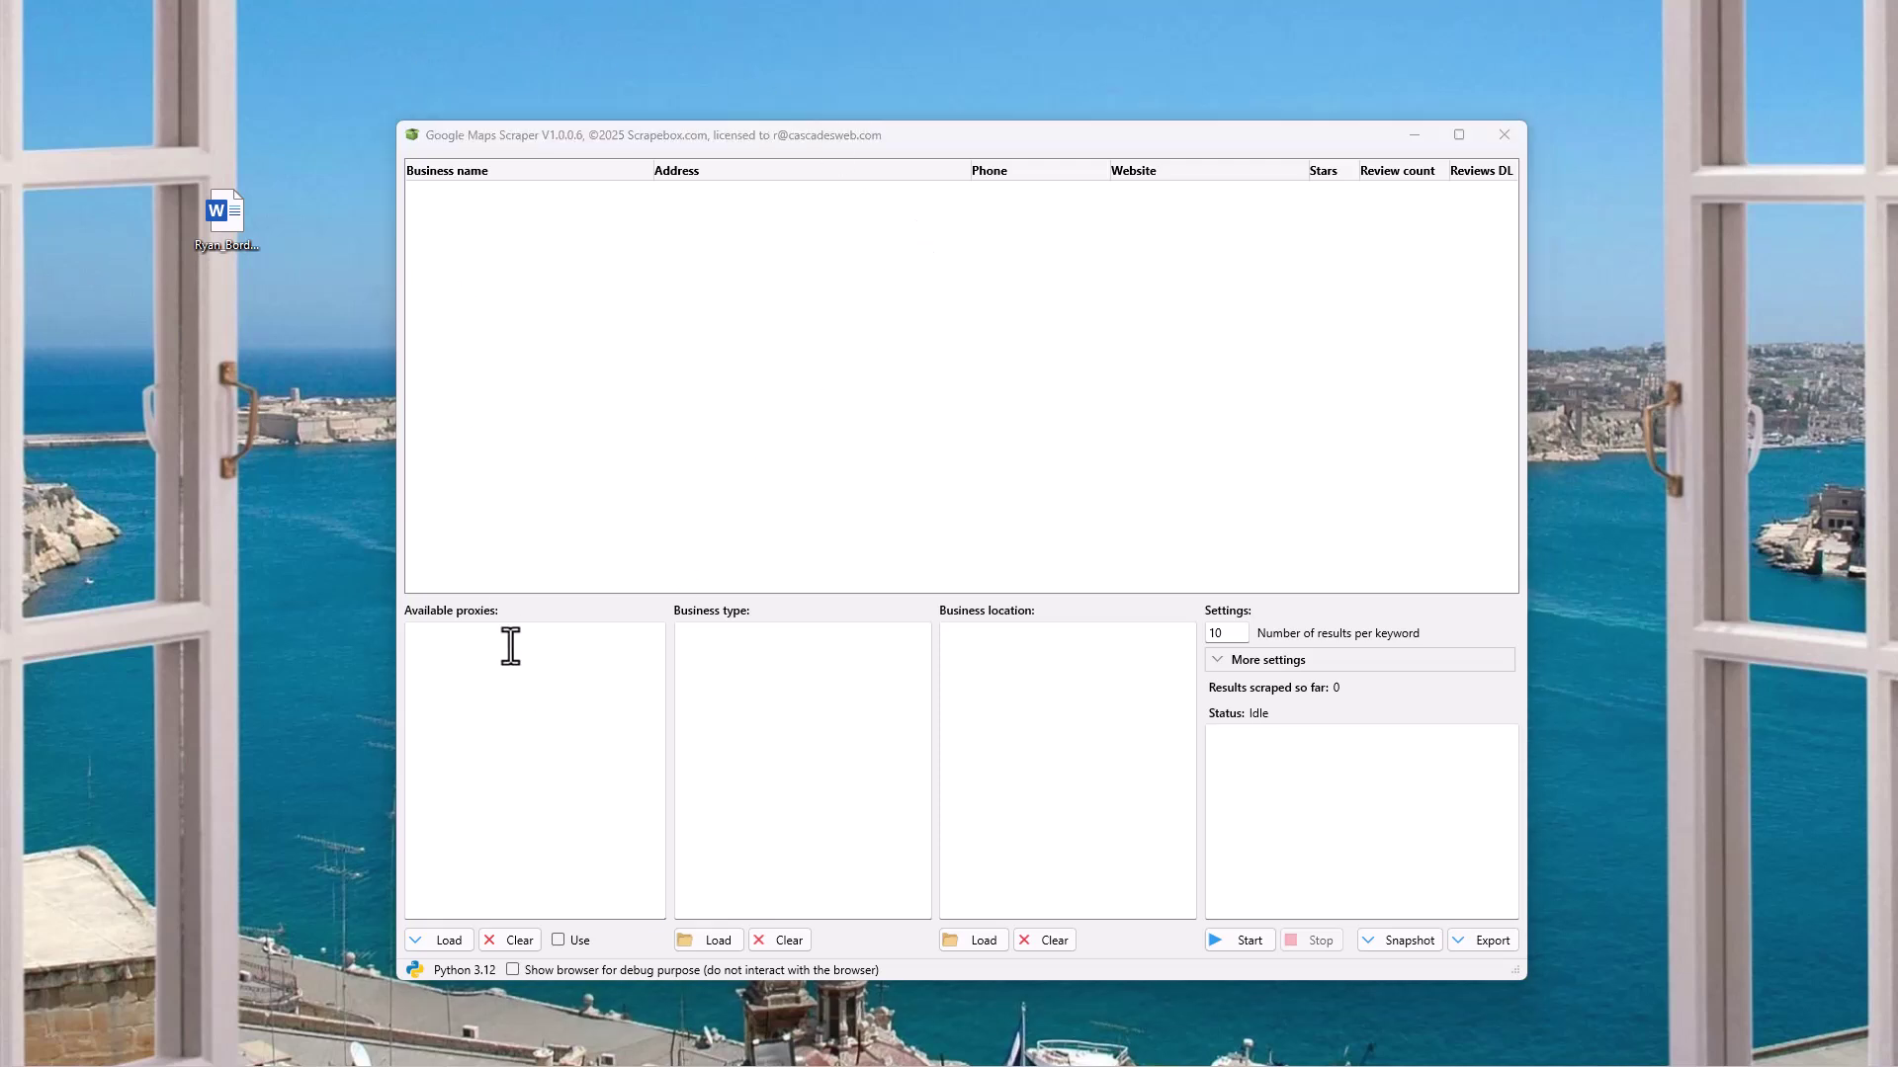
click(453, 941)
click(561, 889)
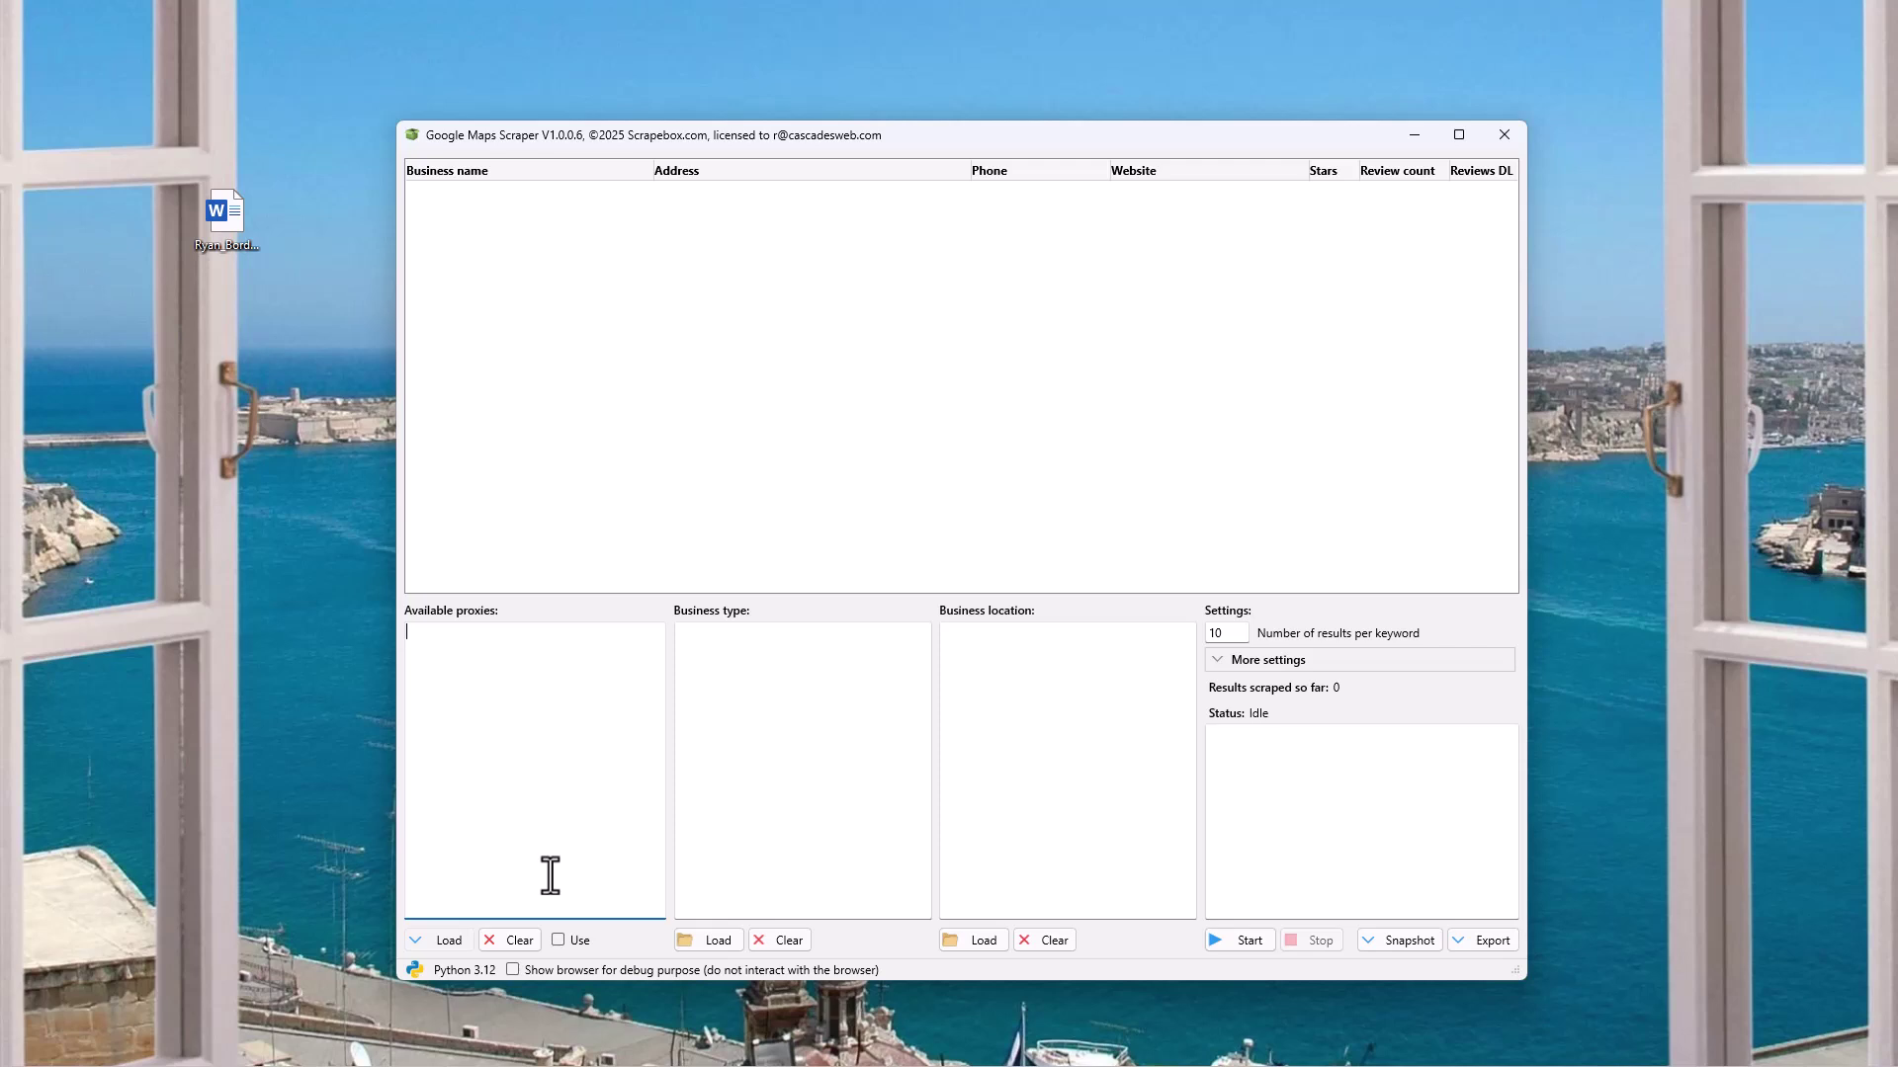
Enter a sample proxy line with IP, port, username and password under the available proxies, and delete it.
text(IP:PORT:USER:PASS)
key(ctrl+a)
text(123.123.123.123.123:9090:usernameassword)
drag(632, 637, 277, 649)
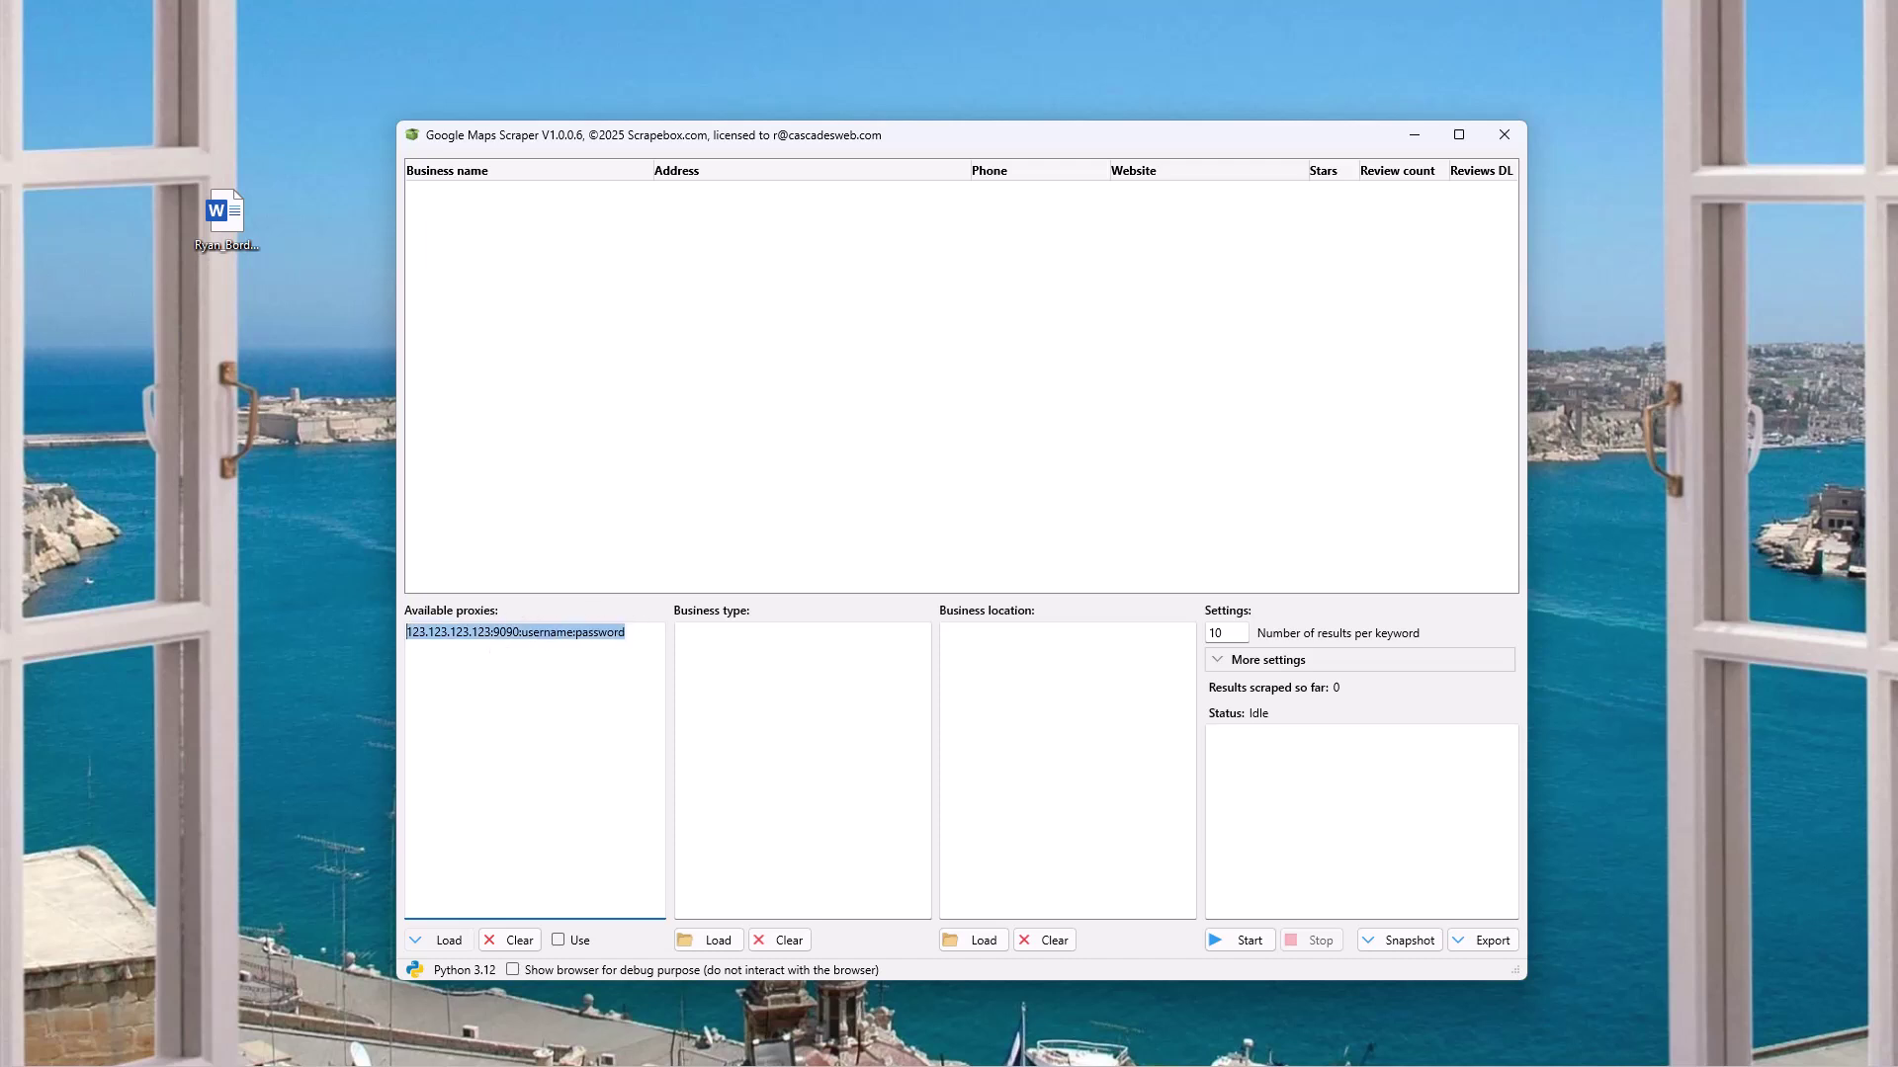
key(Delete)
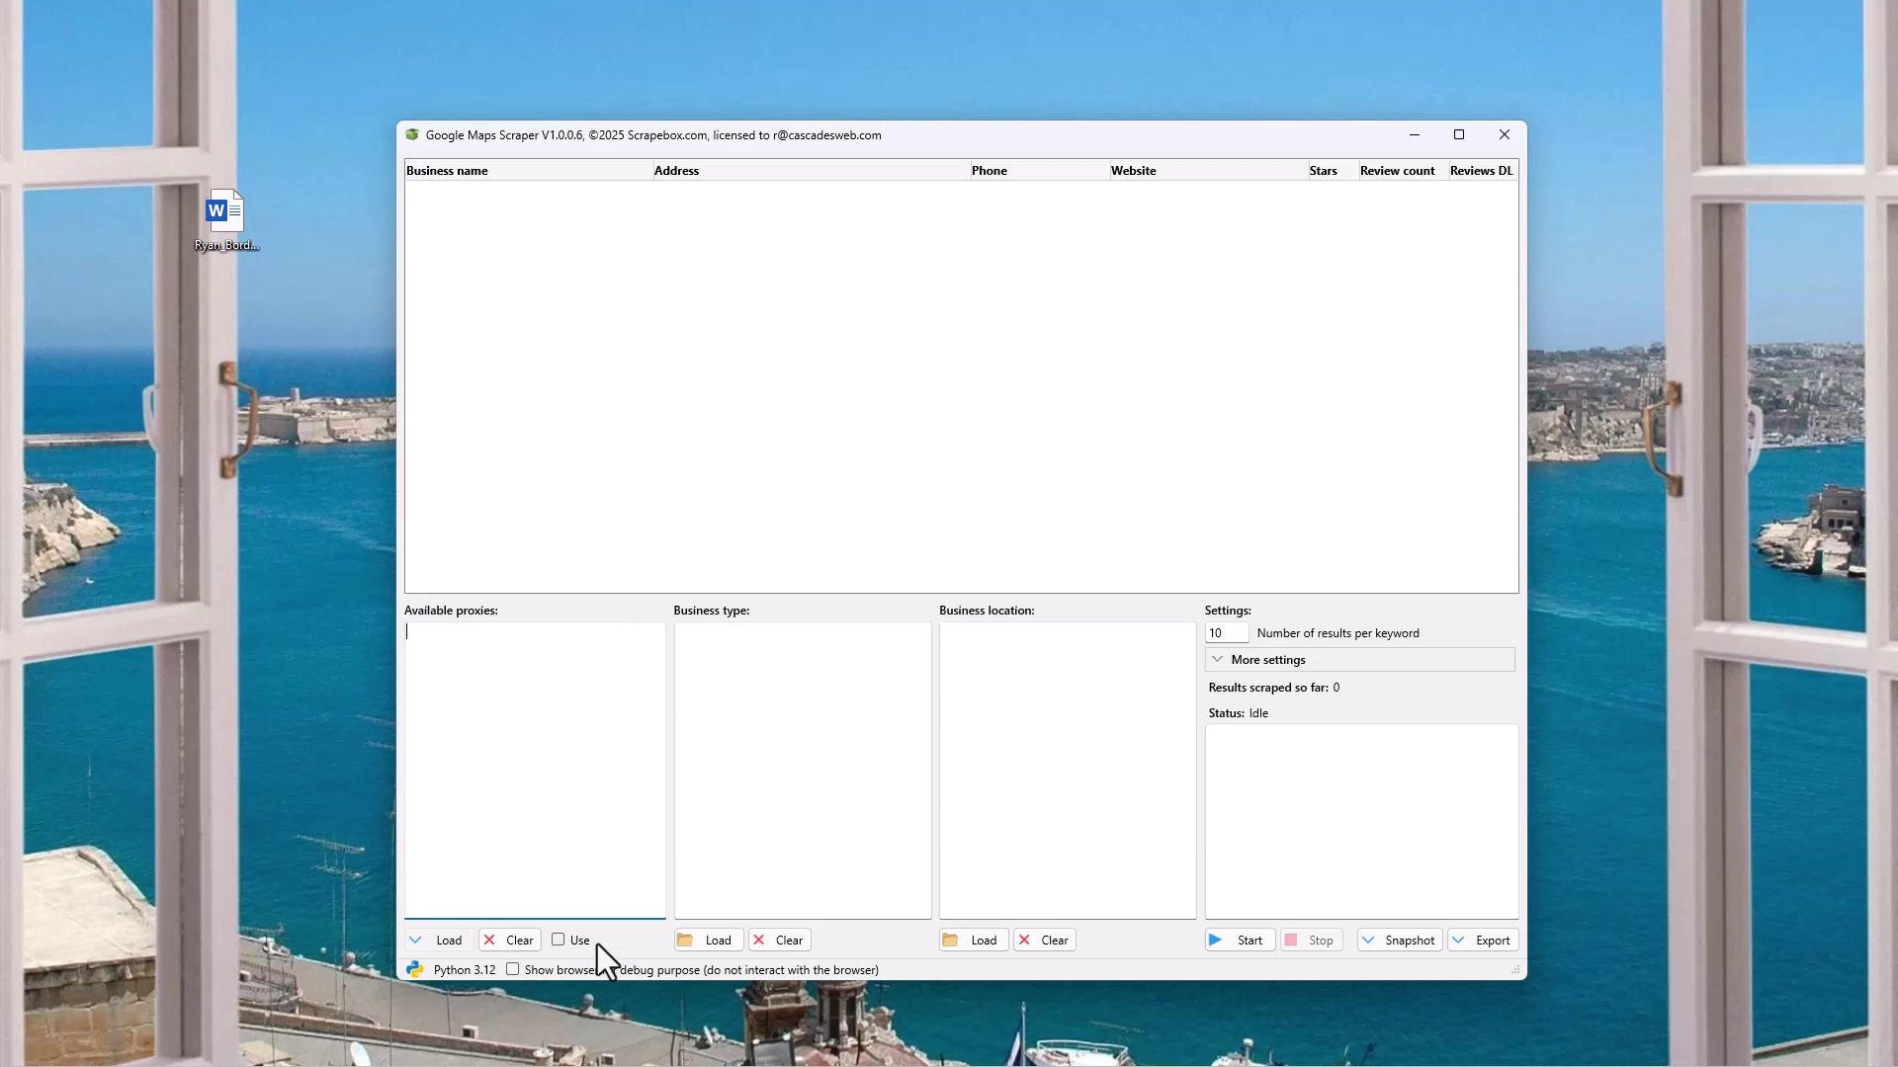
Enter "Pest Control" as the business type and "detroit mi" as the business location.
click(826, 702)
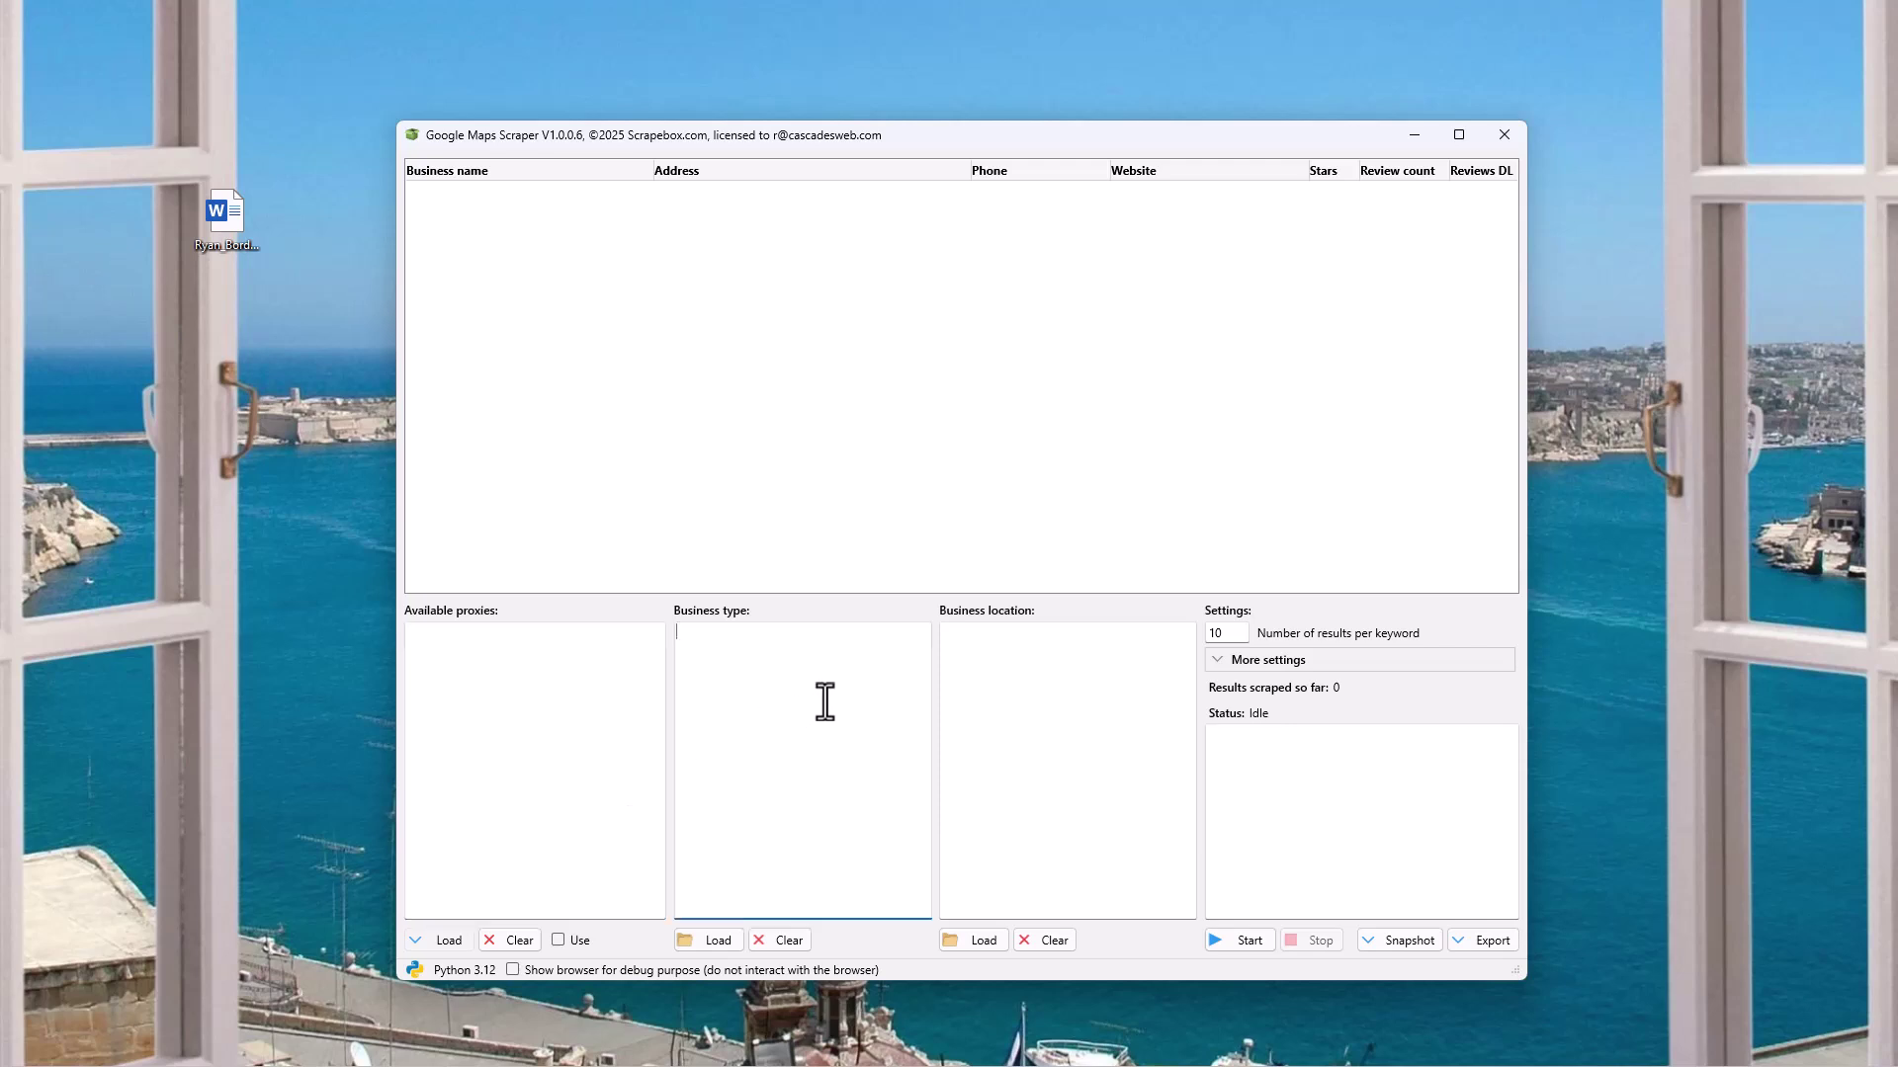
text(Plu)
key(BackSpace)
key(BackSpace)
key(BackSpace)
text(Pest Contro)
click(1006, 709)
text(de)
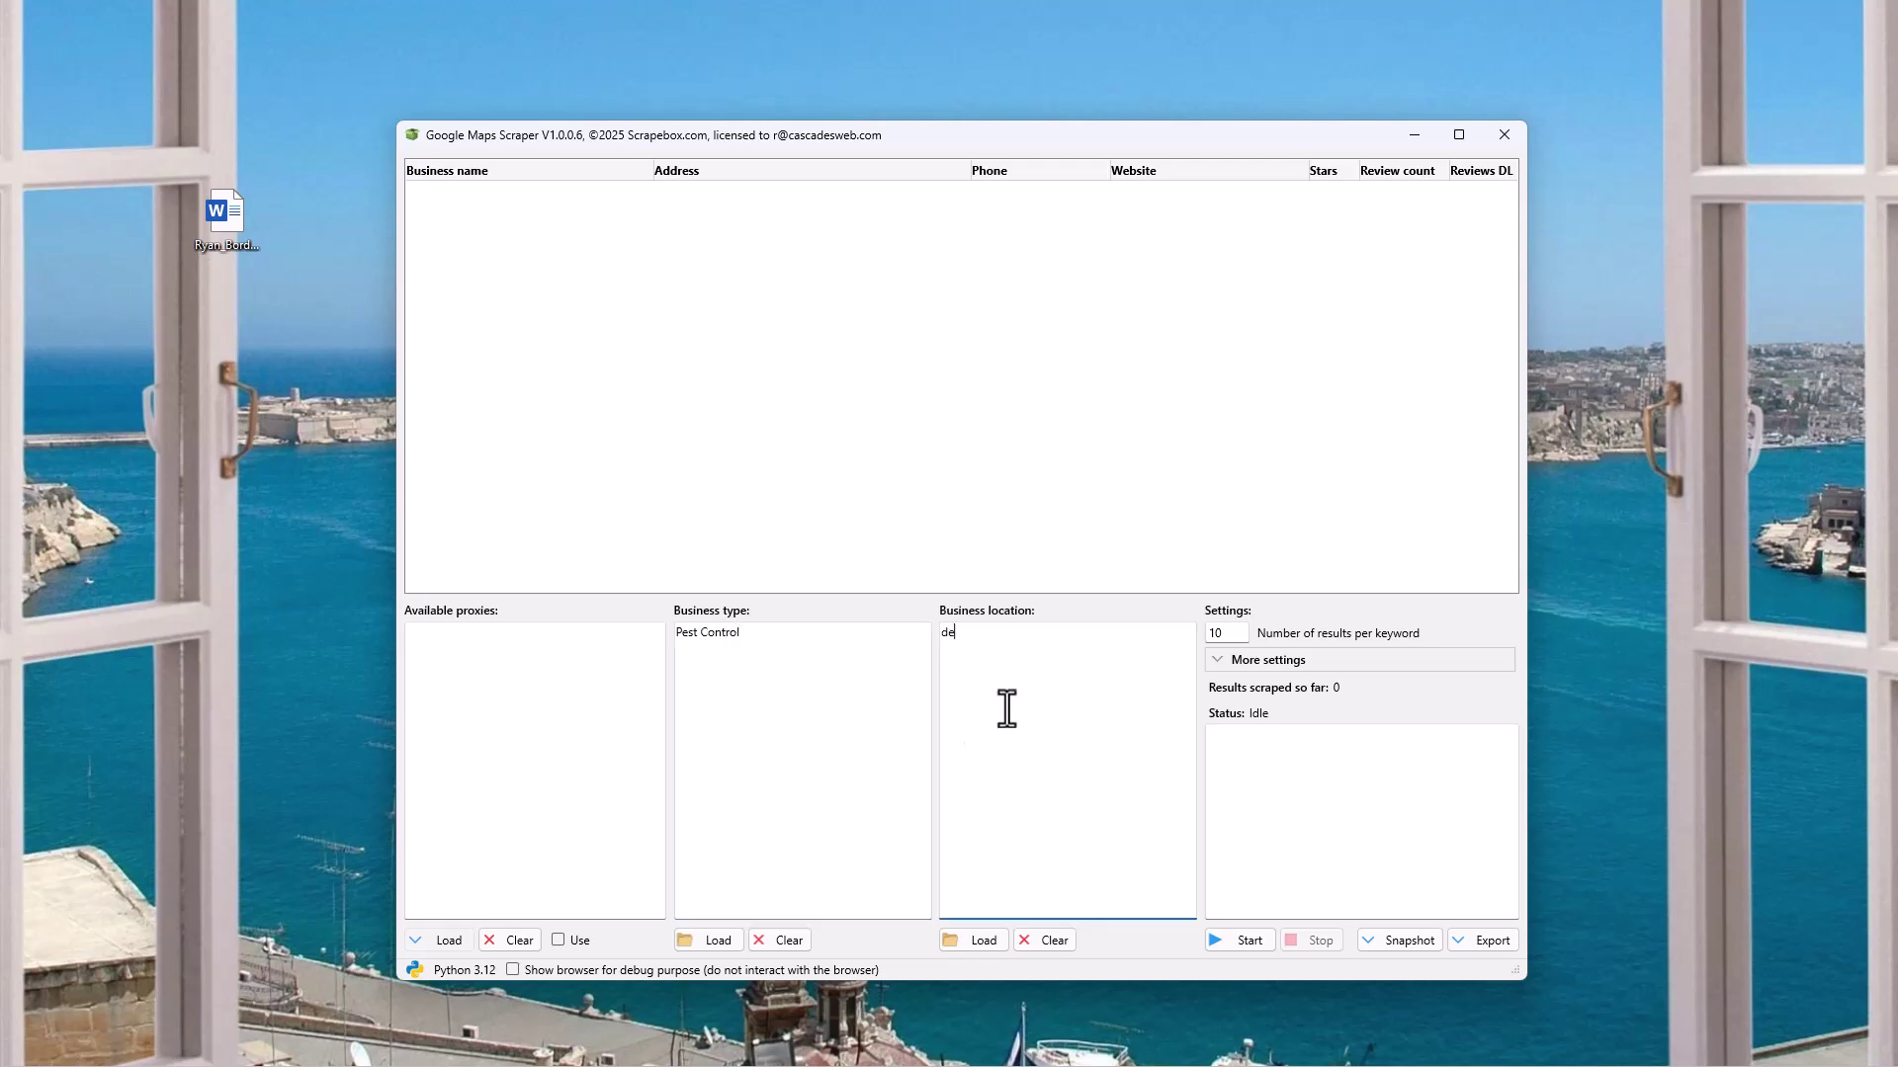
text(troit mi)
Expand the additional scraper settings and set the number of results per keyword to 1000.
click(1237, 632)
click(1217, 660)
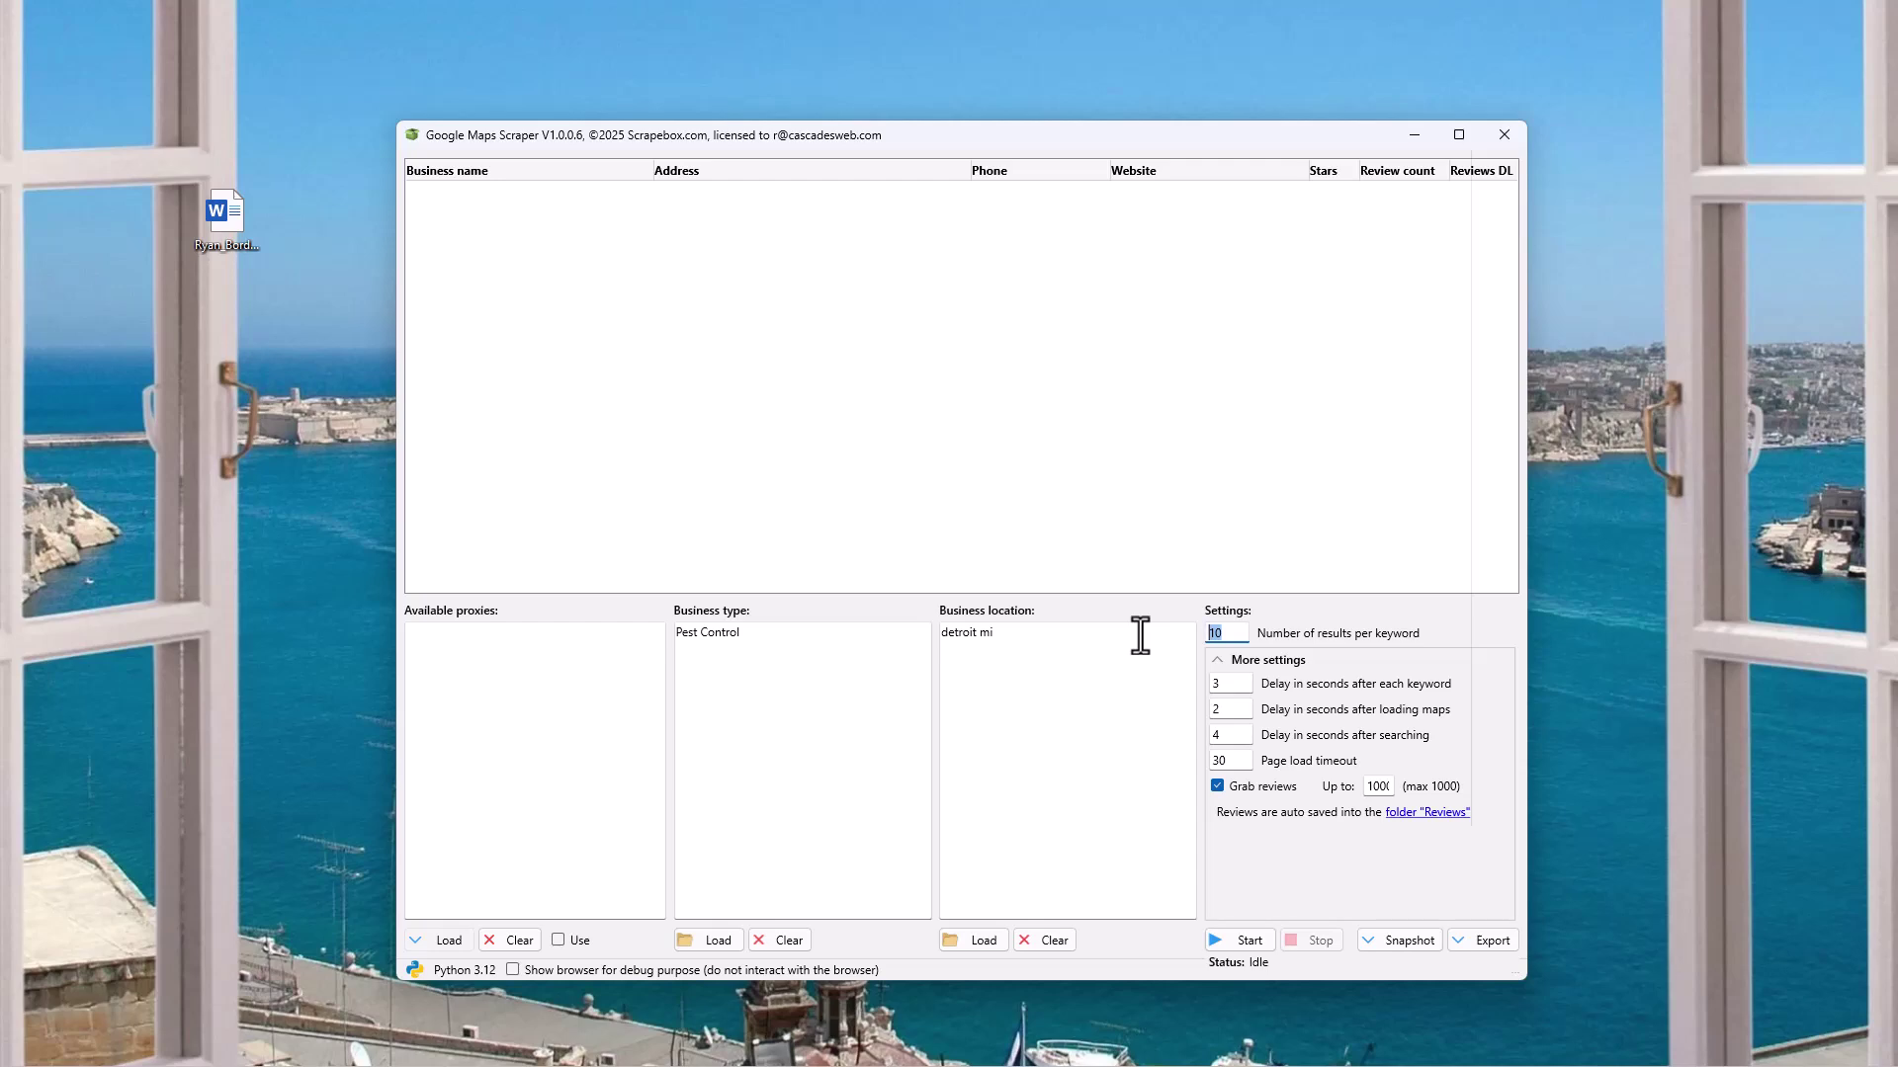
text(1000)
Examine the business type and location entries, the delay settings, the page load timeout and the limit for grabbed reviews.
click(882, 682)
drag(1029, 652, 847, 651)
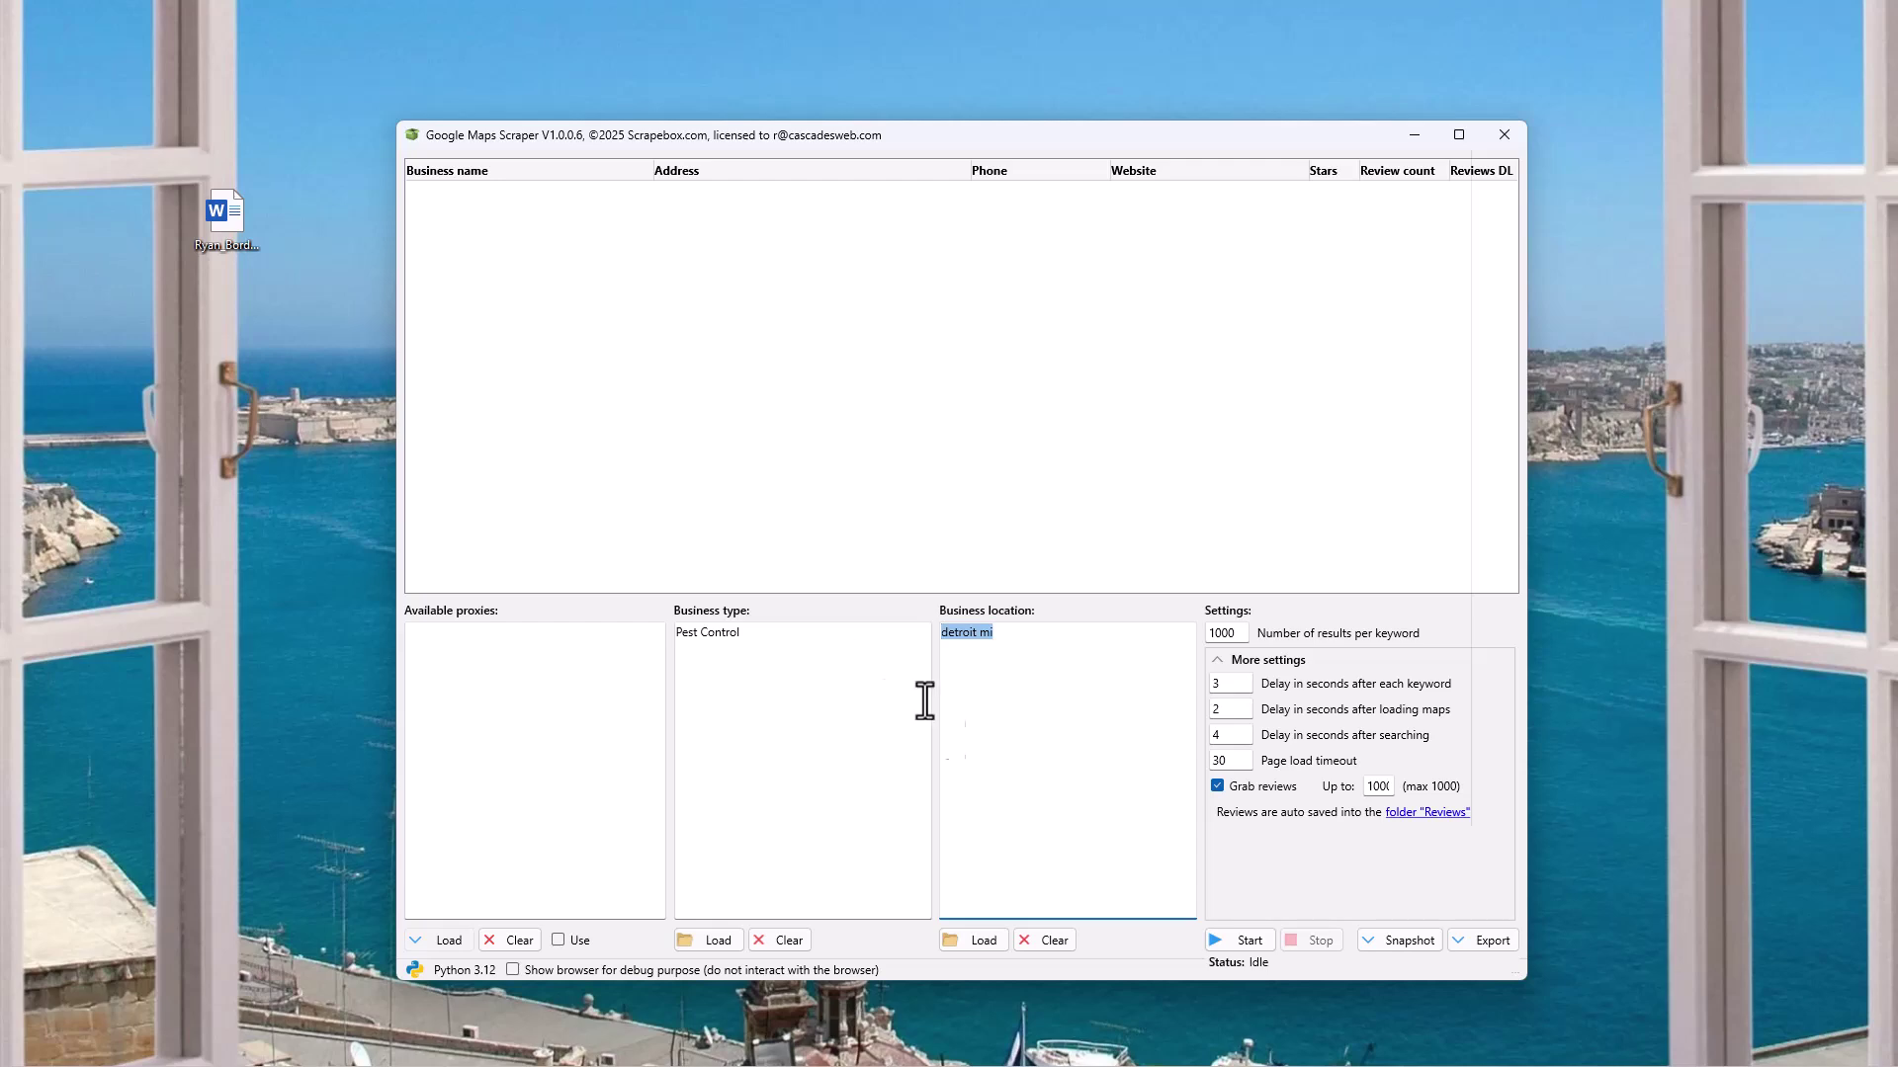
click(1010, 657)
drag(1011, 638, 913, 622)
double_click(1216, 683)
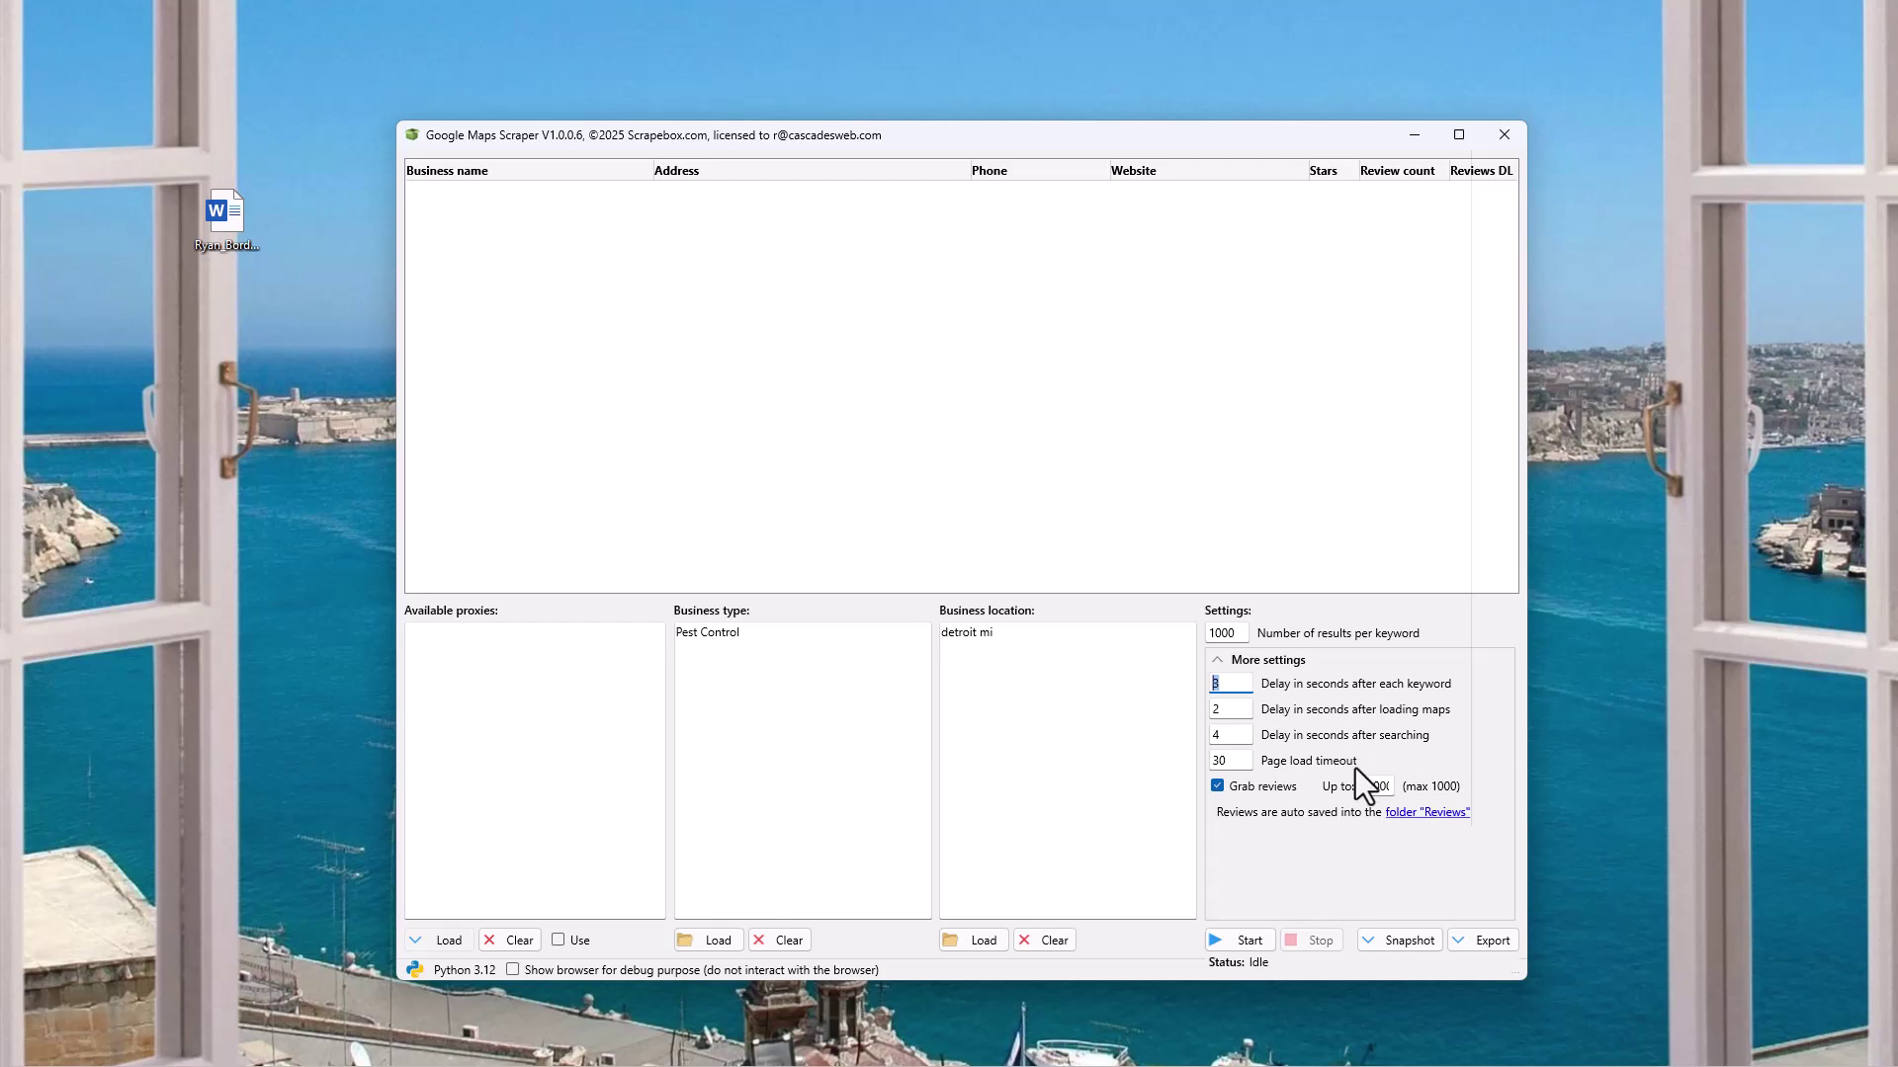
click(1229, 763)
click(1228, 686)
drag(1224, 689, 1207, 692)
click(992, 660)
drag(759, 632, 678, 634)
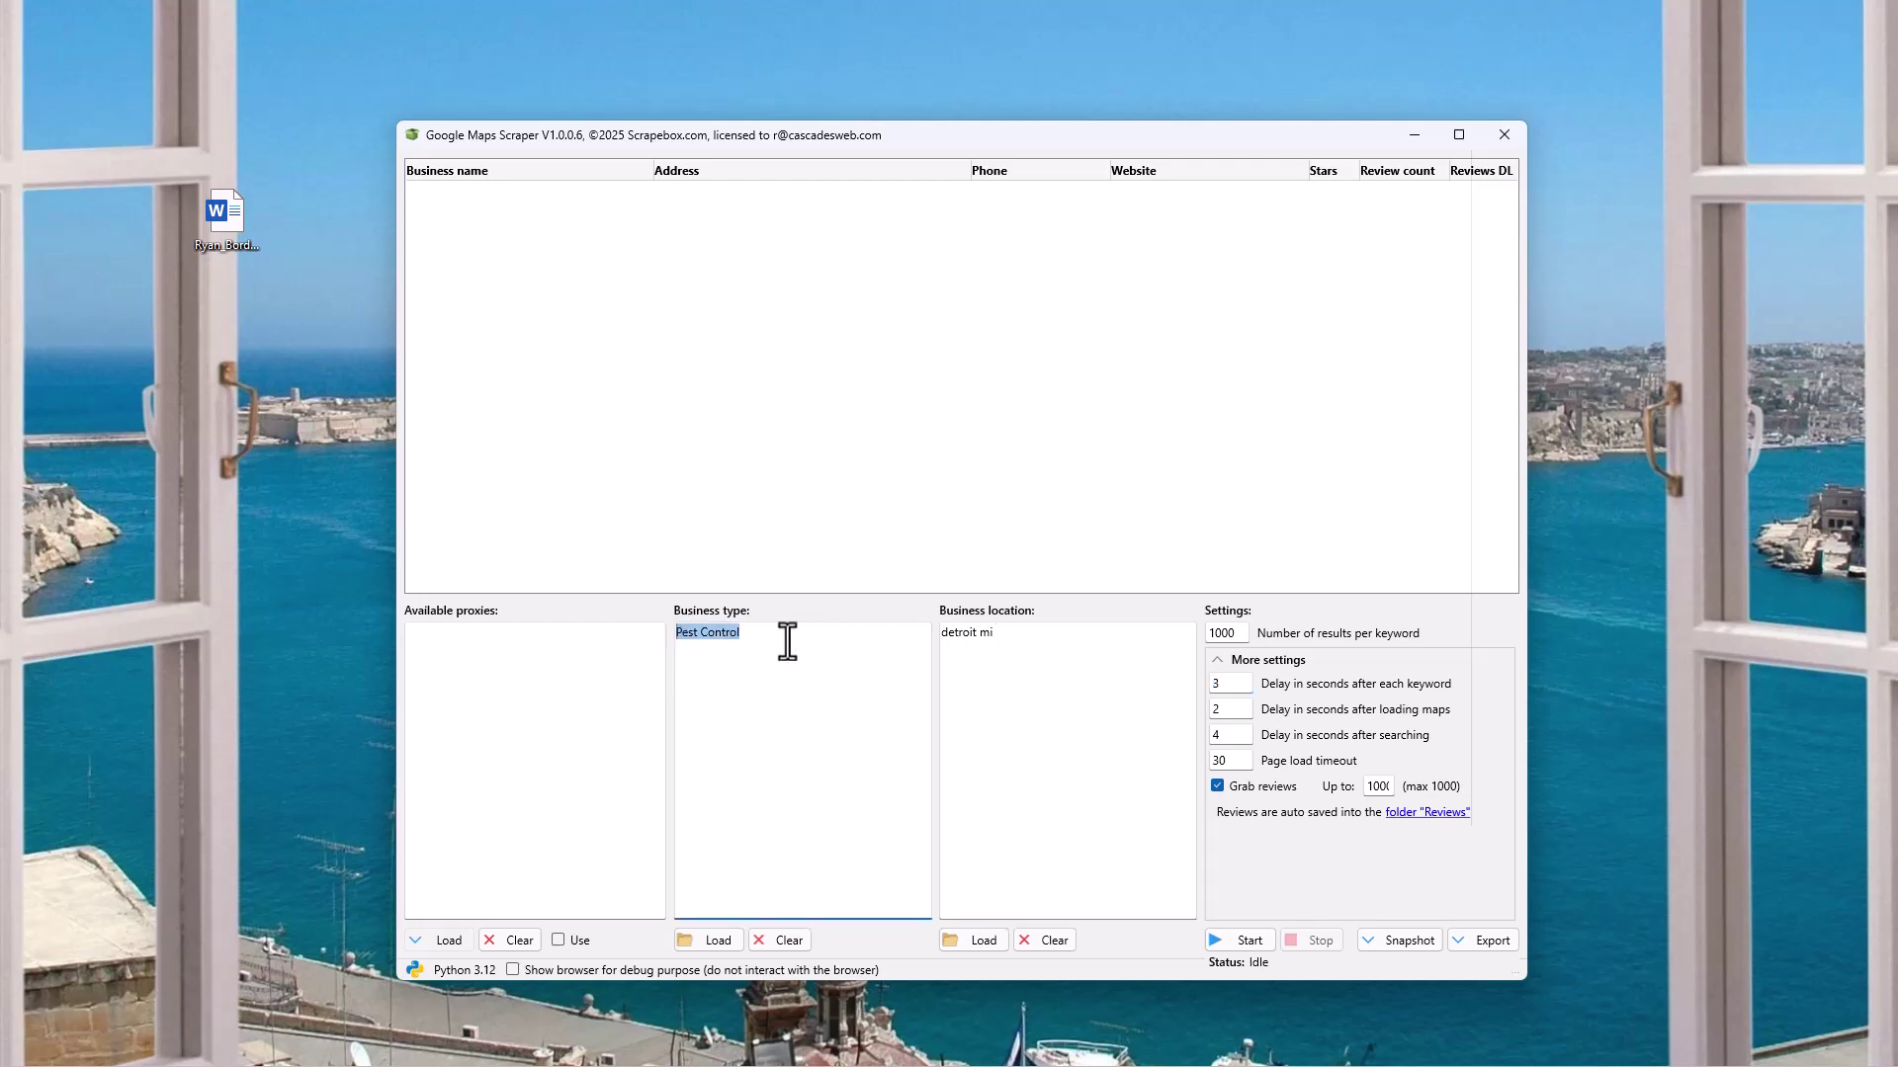
drag(1243, 712, 1167, 739)
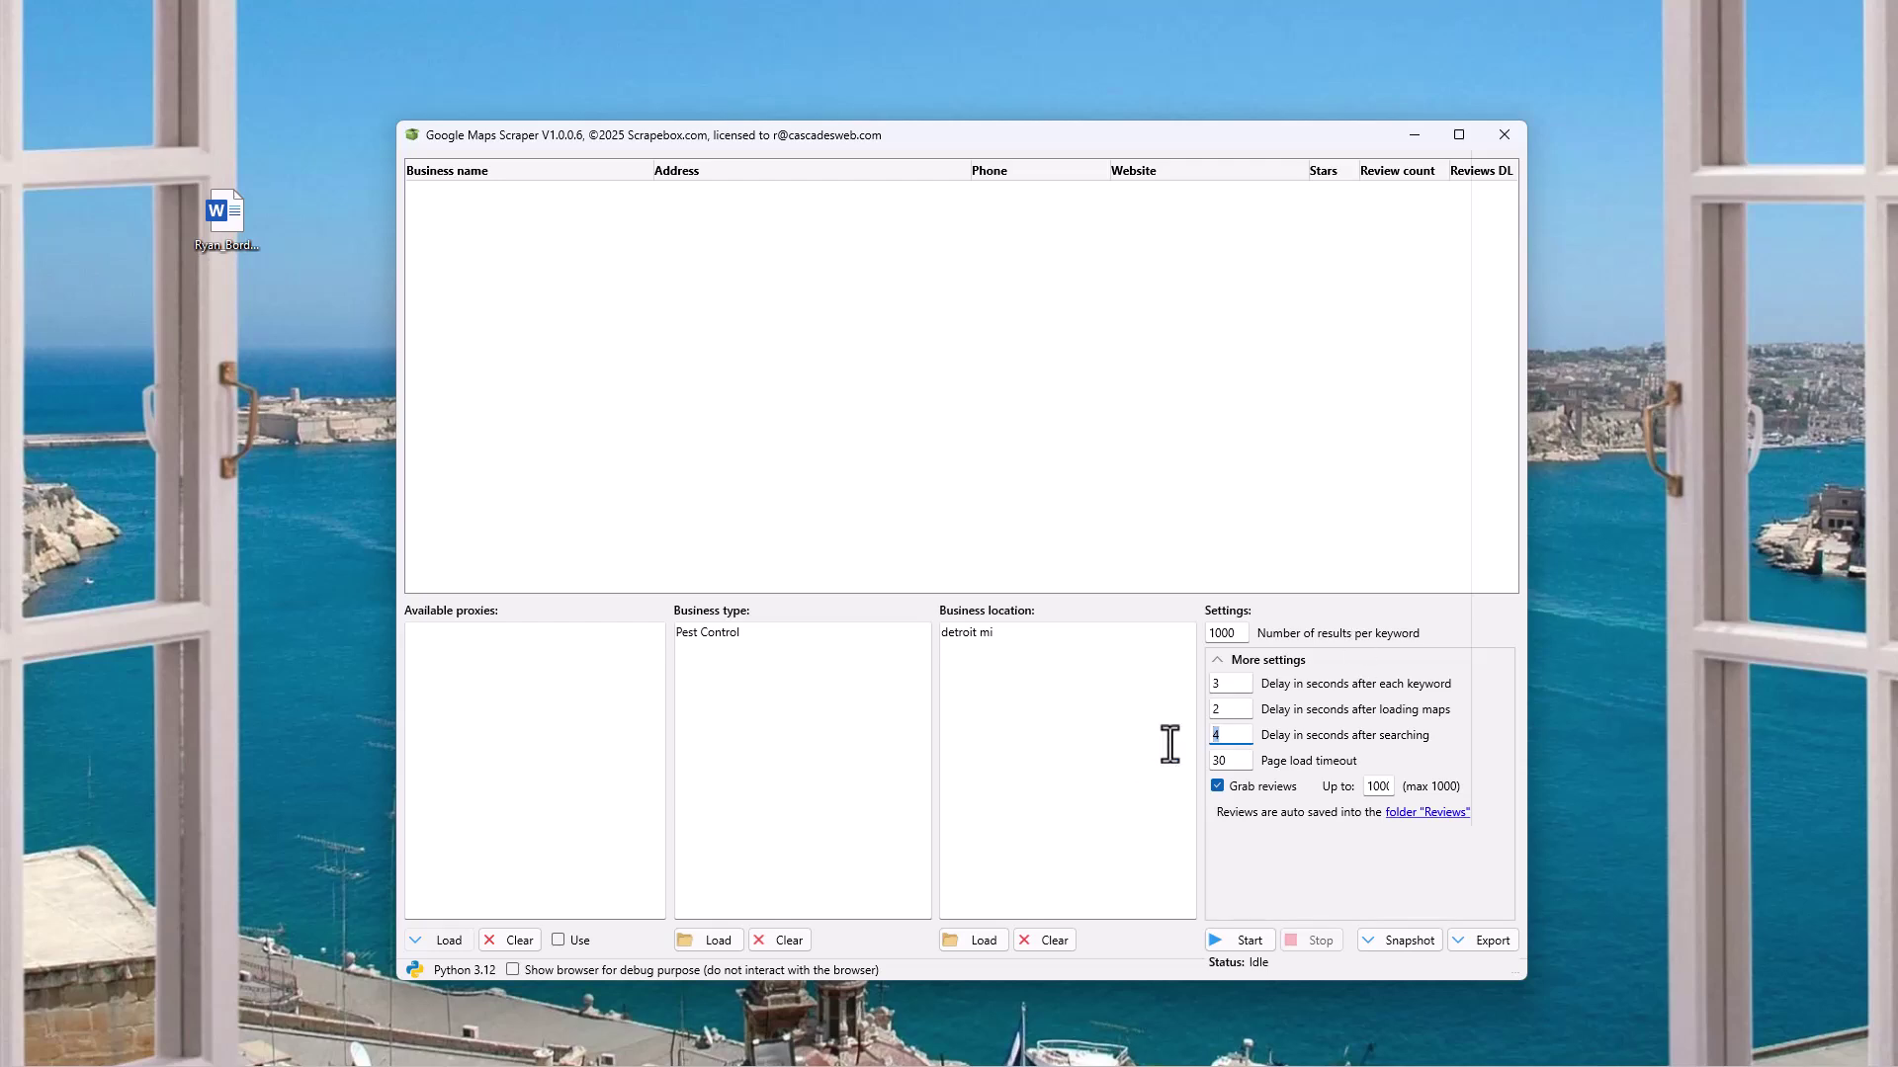
key(Tab)
drag(1368, 787, 1415, 781)
drag(1381, 786, 1364, 788)
Look at the options for loading locations, for loading and saving snapshots, and for exporting the records.
click(978, 941)
click(1548, 817)
click(1378, 938)
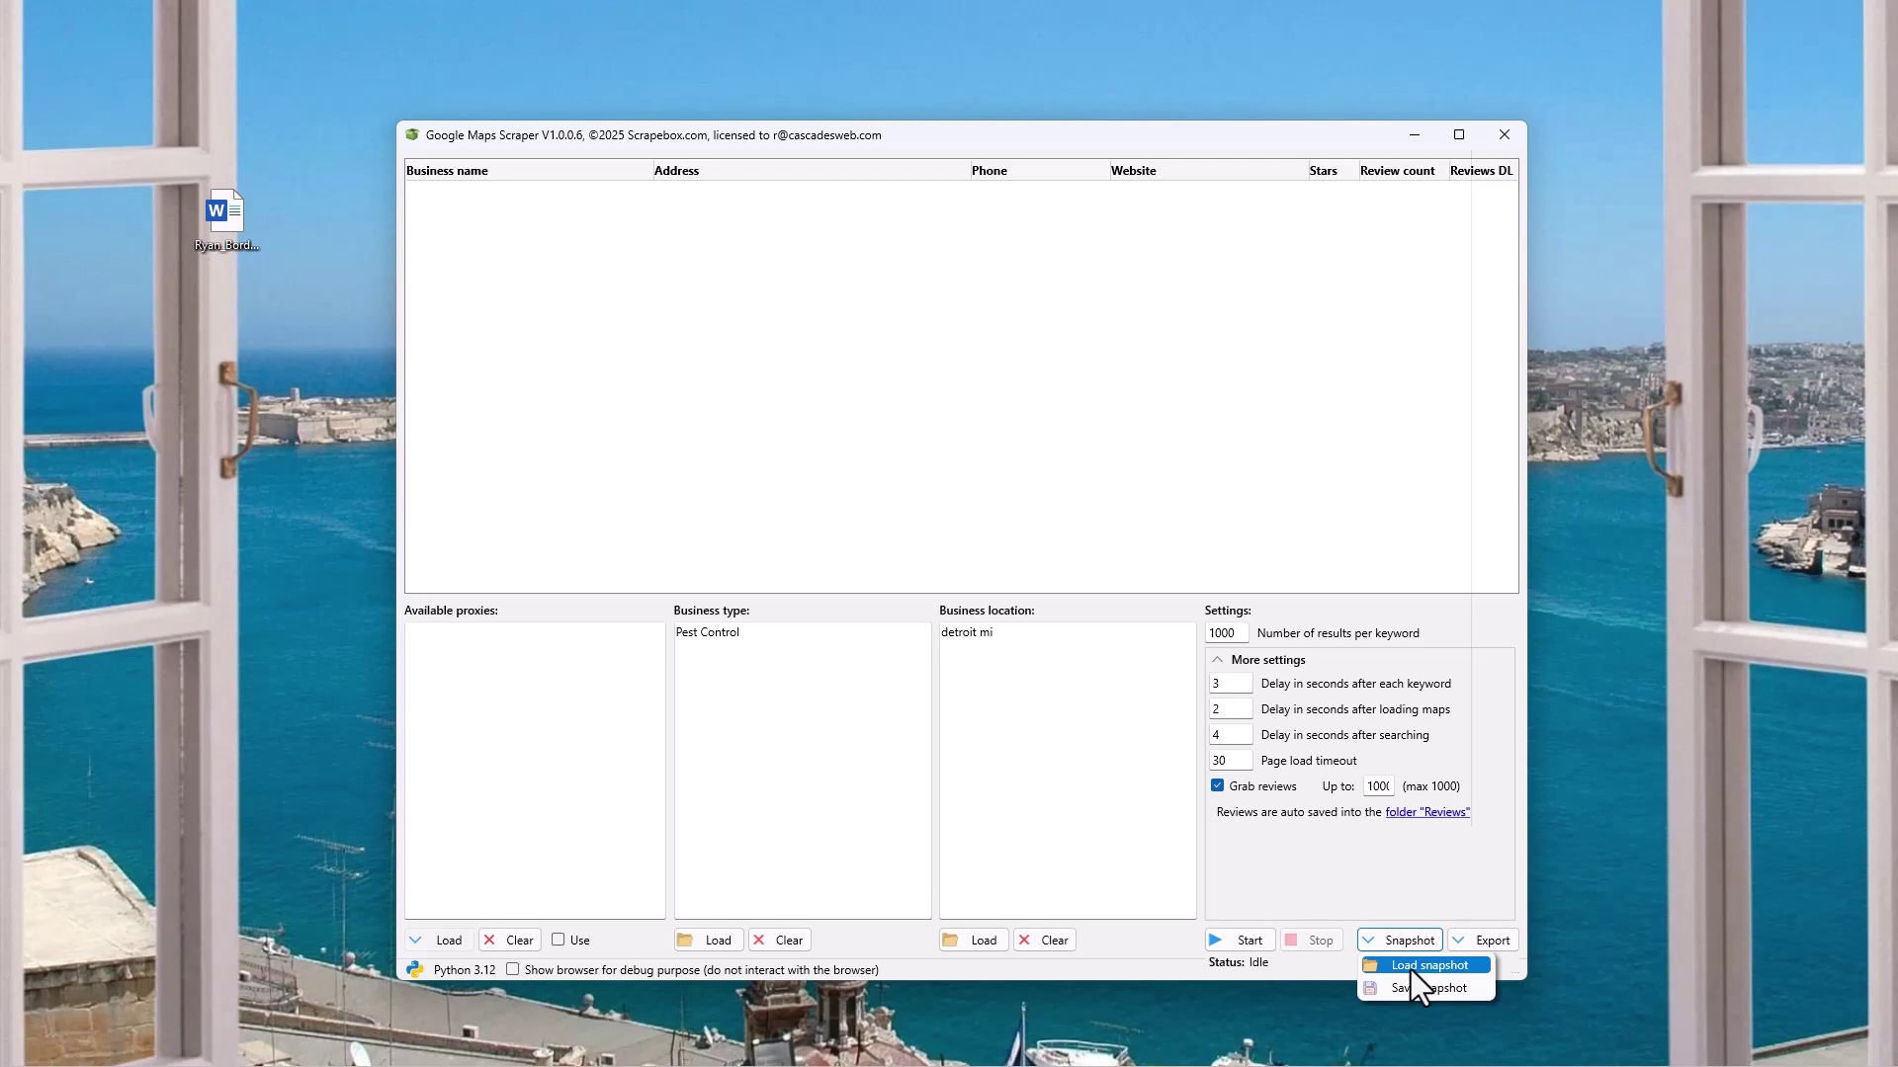
click(1486, 937)
click(1491, 940)
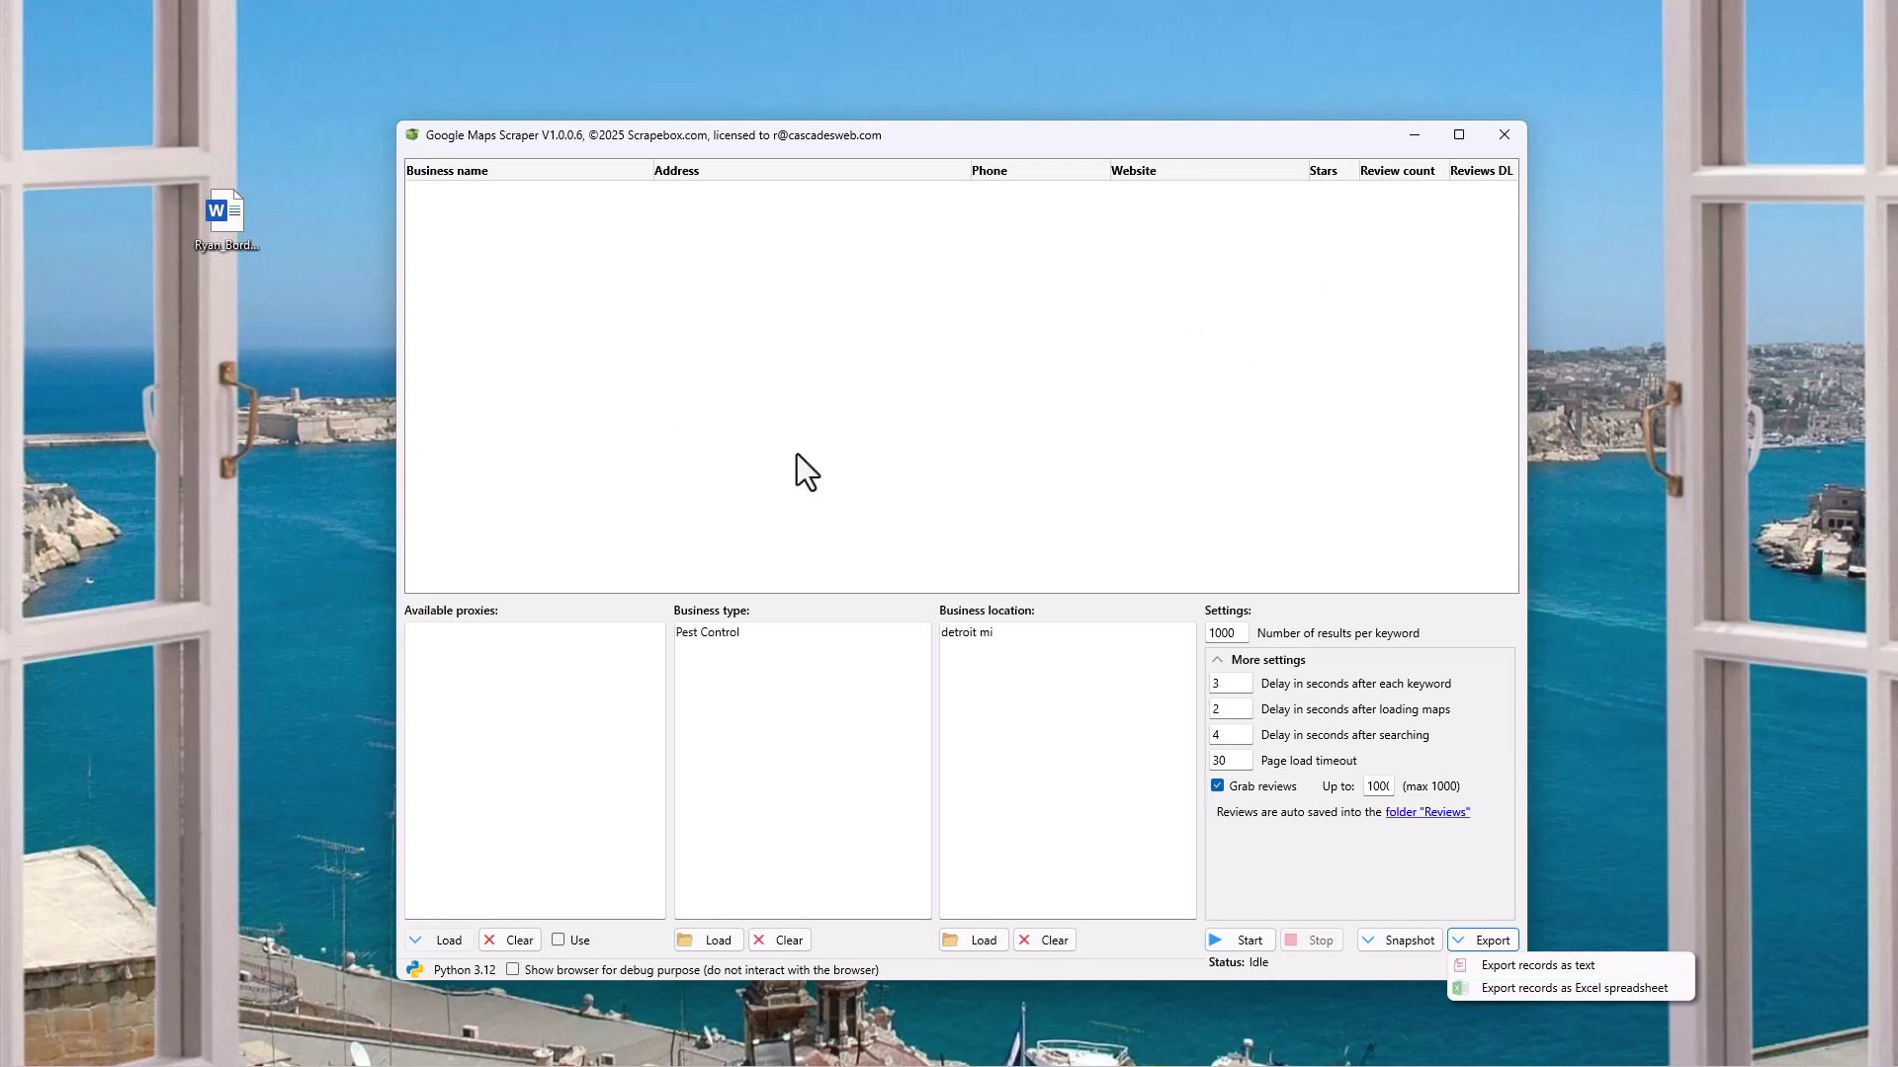
click(1435, 817)
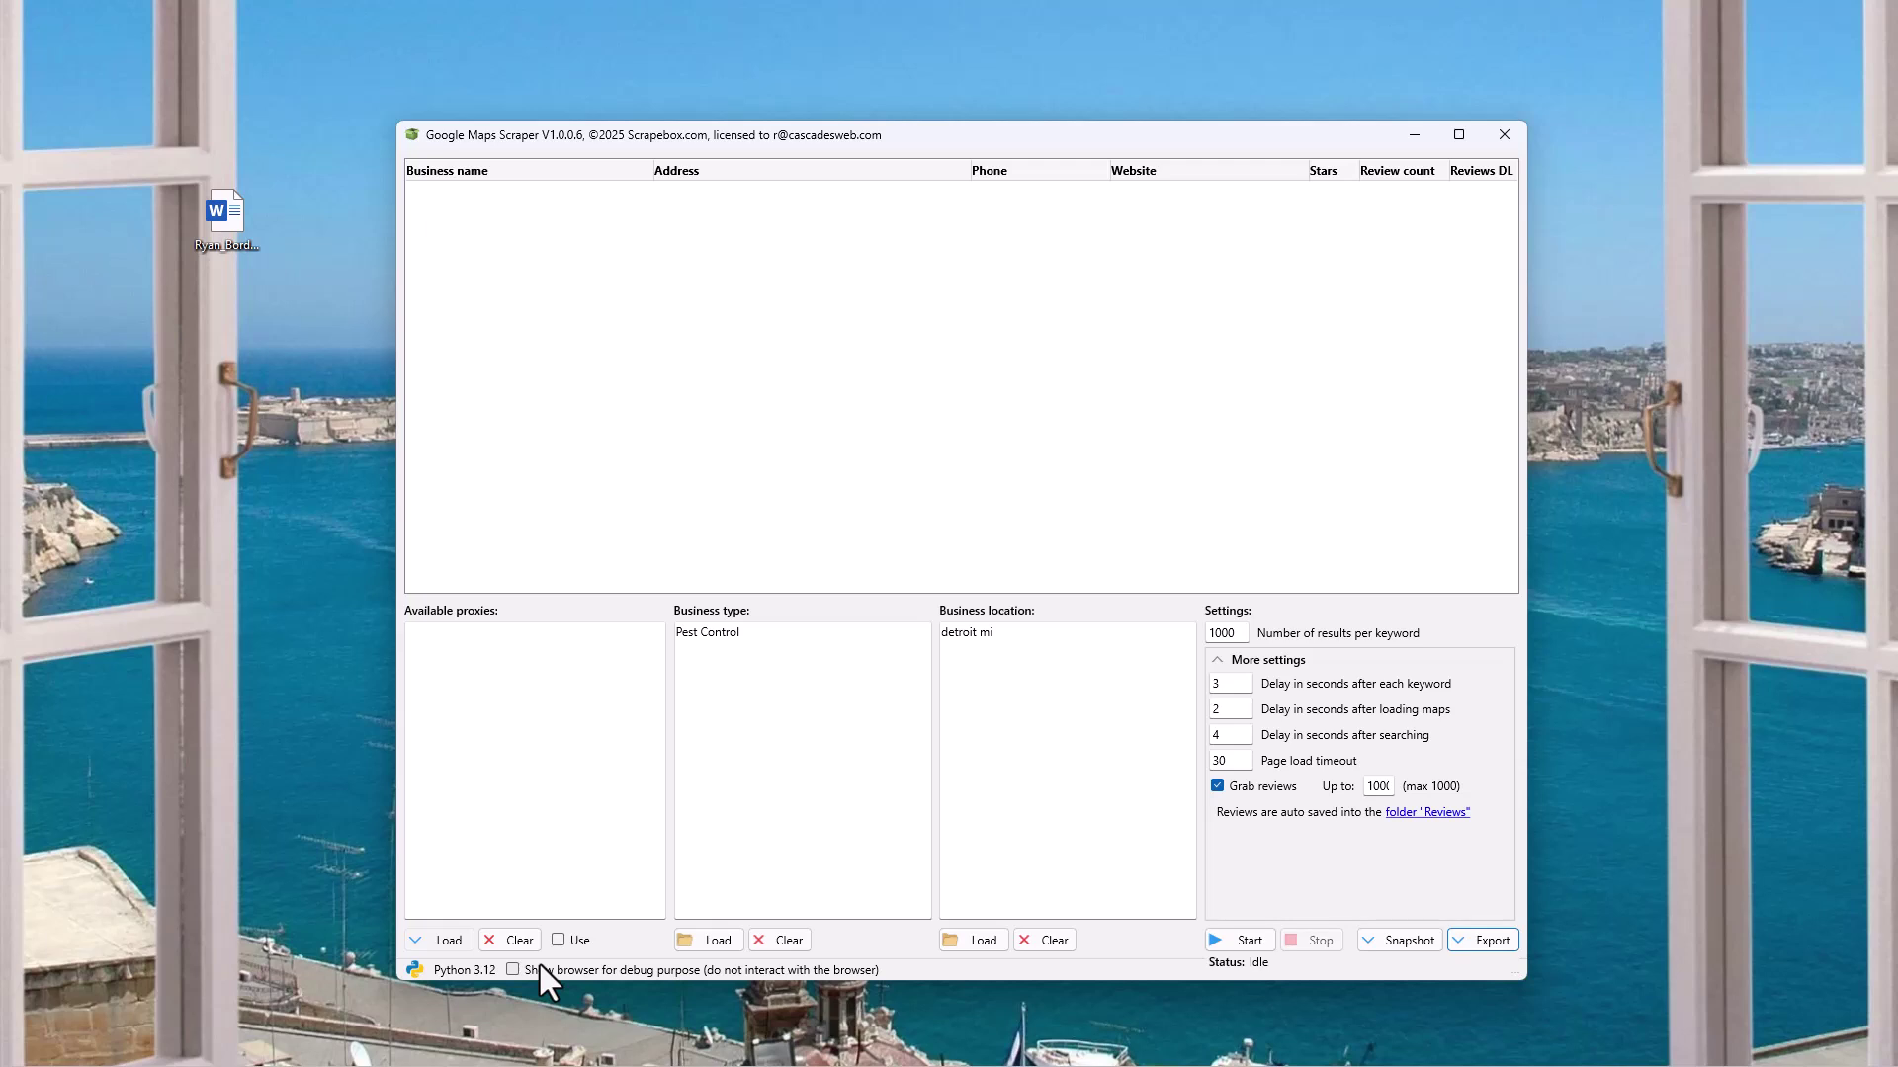
Toggle the Grab reviews option off and on again, and collapse the additional settings.
click(1217, 786)
click(1290, 789)
click(512, 971)
click(1215, 660)
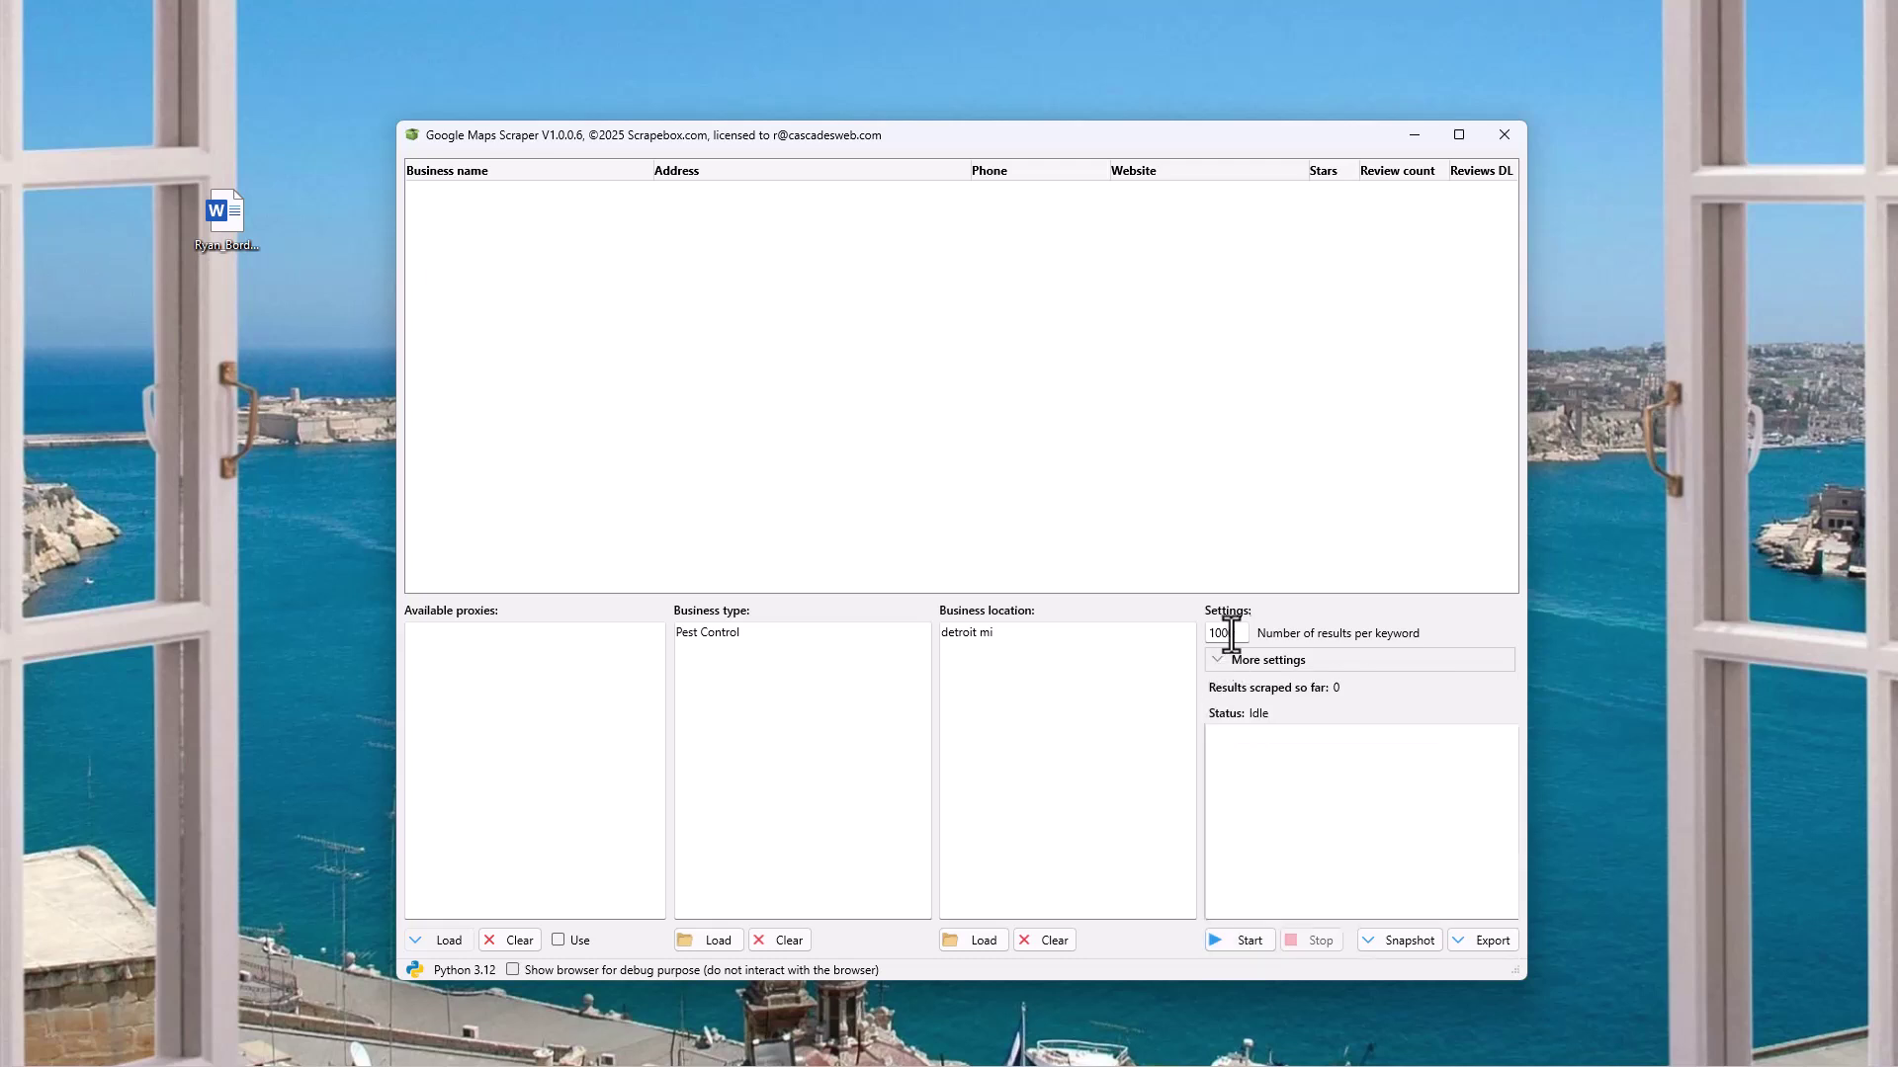
Set the number of results per keyword to 10, start the scrape, and run it a second time.
drag(1242, 633, 1083, 647)
text(10)
click(1249, 940)
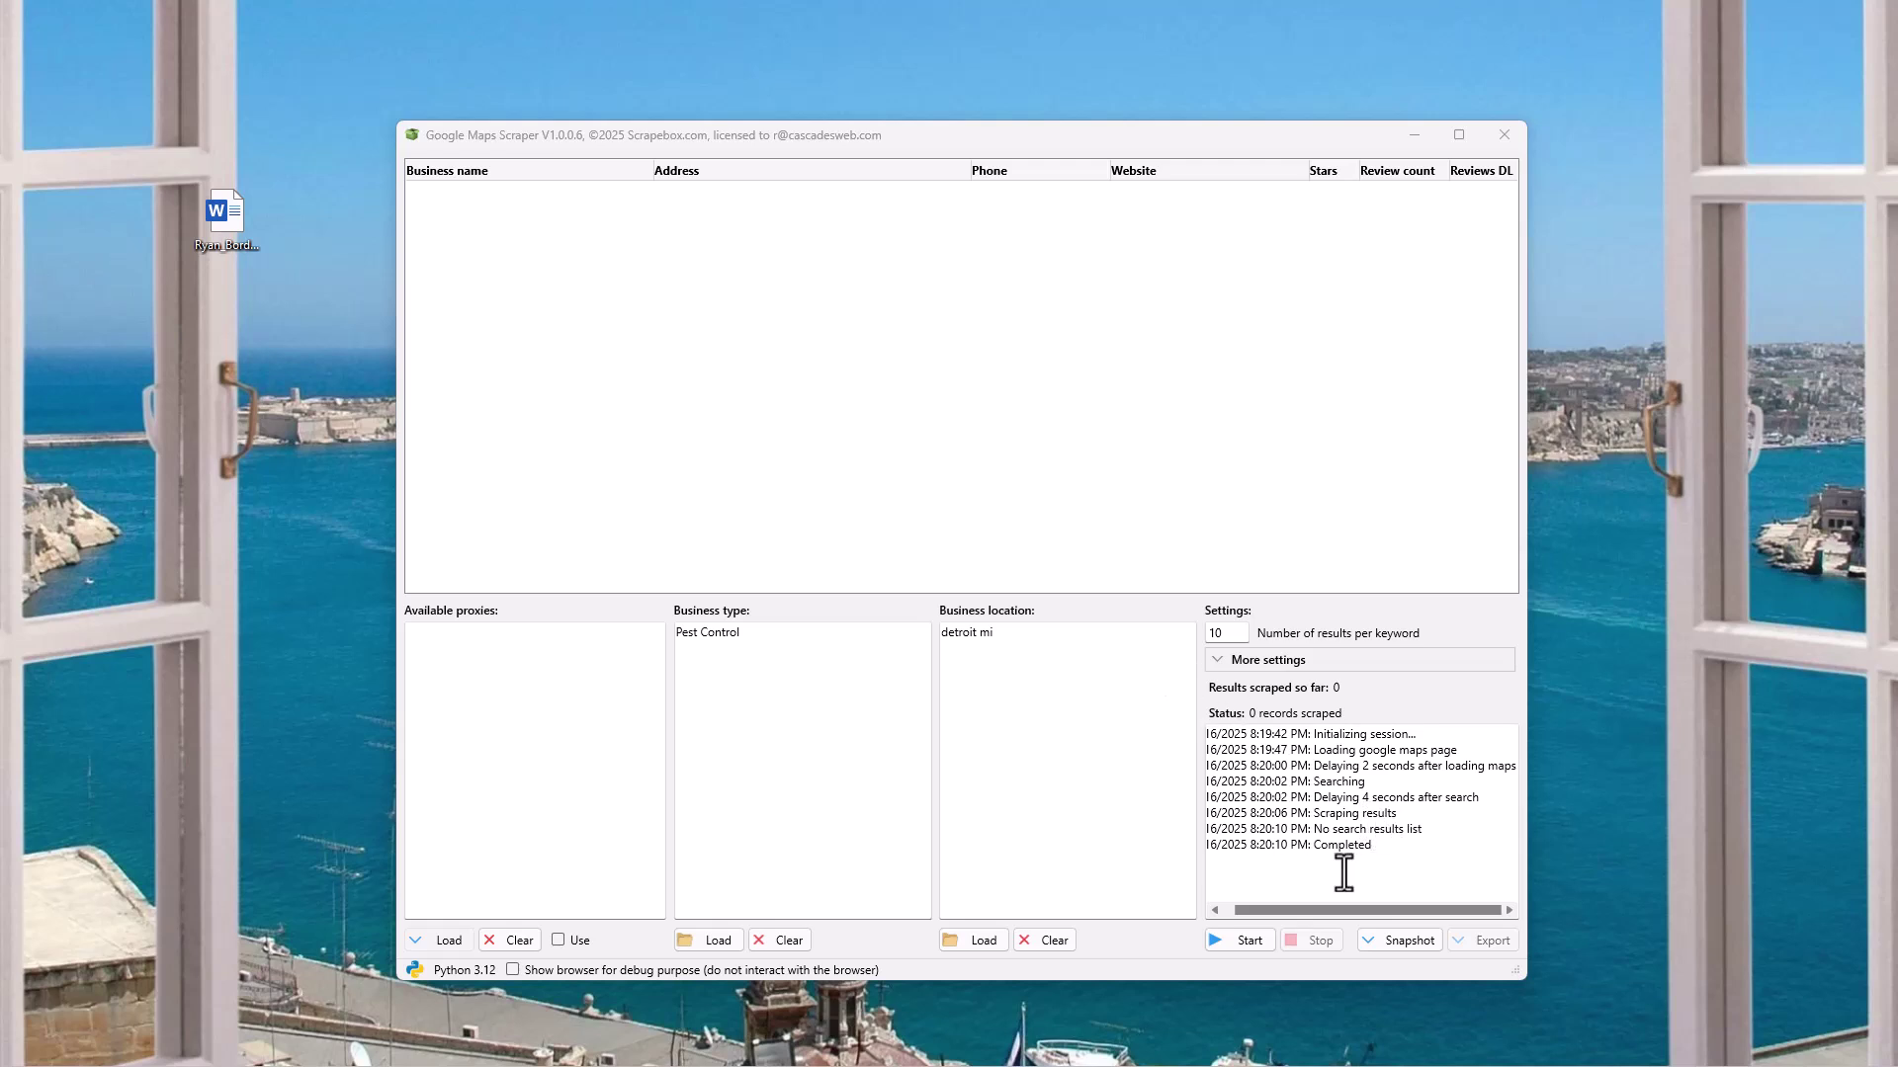
click(1241, 940)
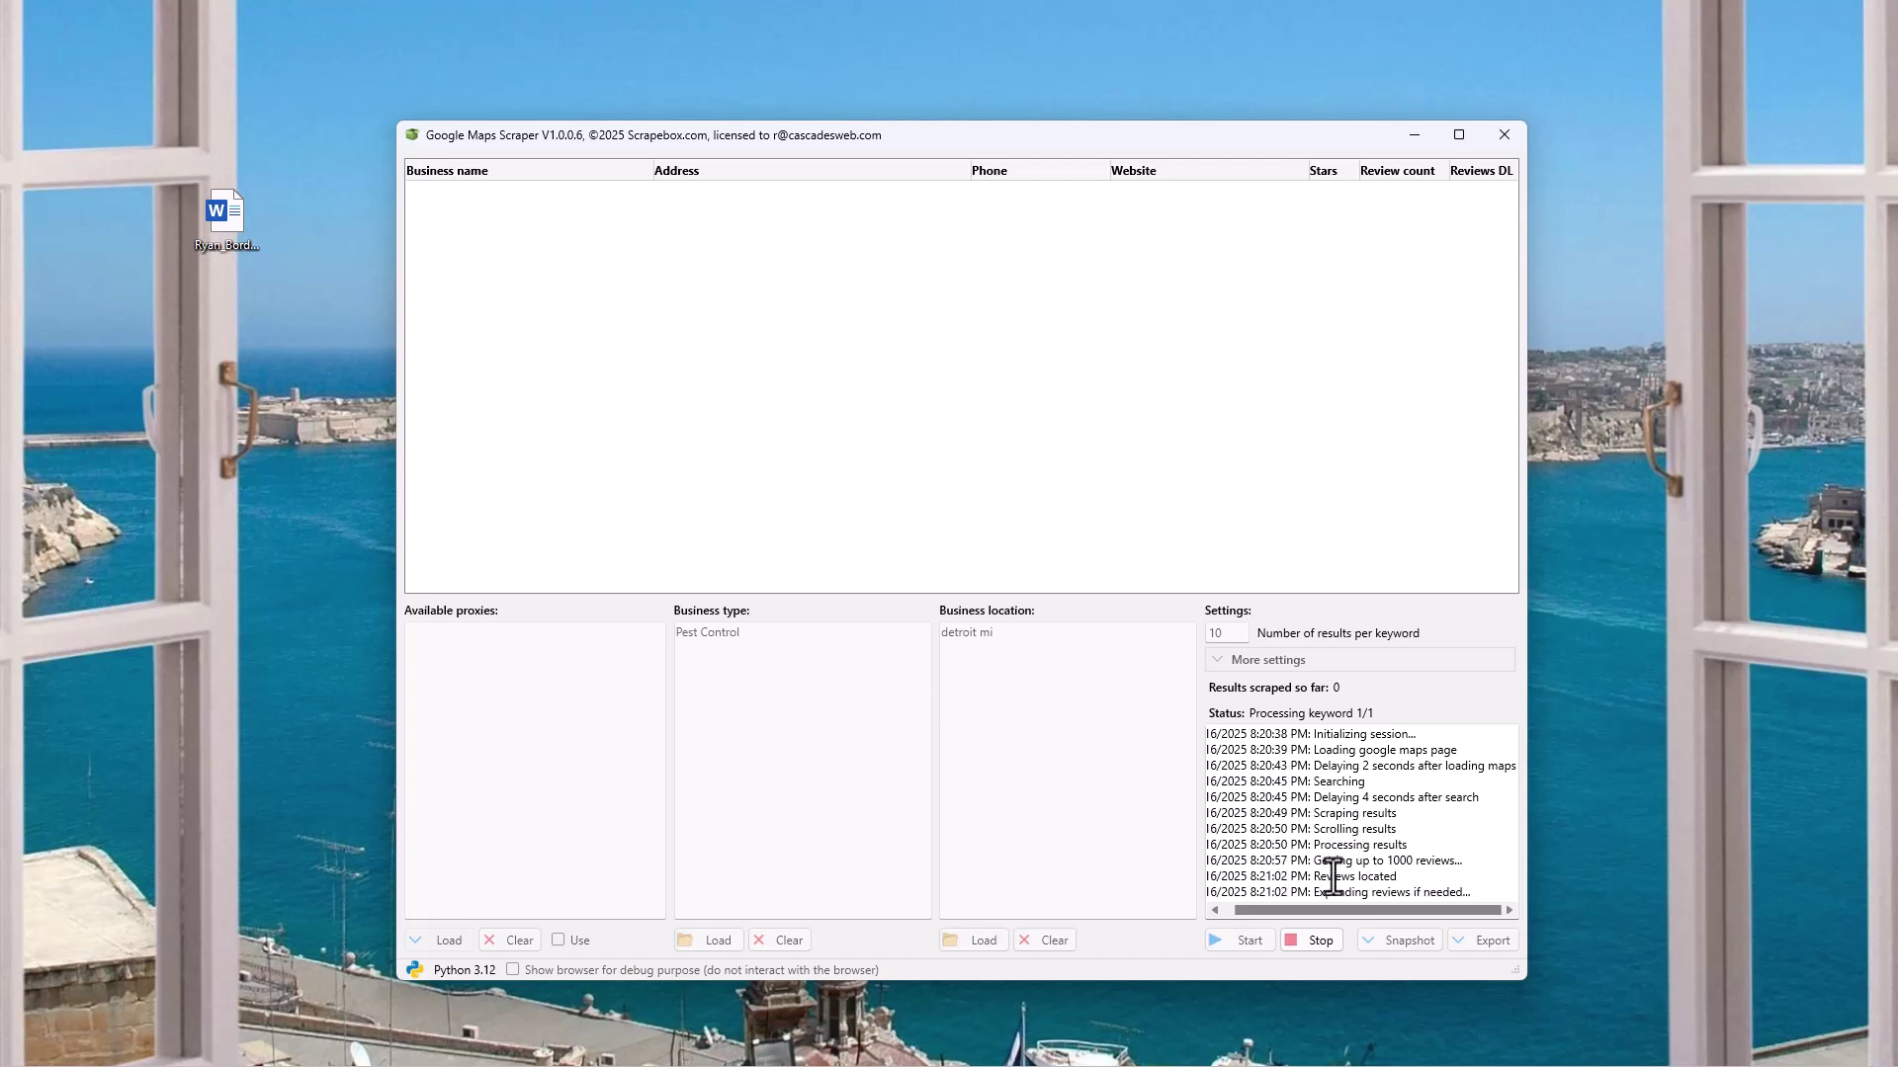
Examine the status log and the incoming business records across all columns, including star ratings, review counts, downloaded reviews and business hours.
drag(1312, 819, 1397, 816)
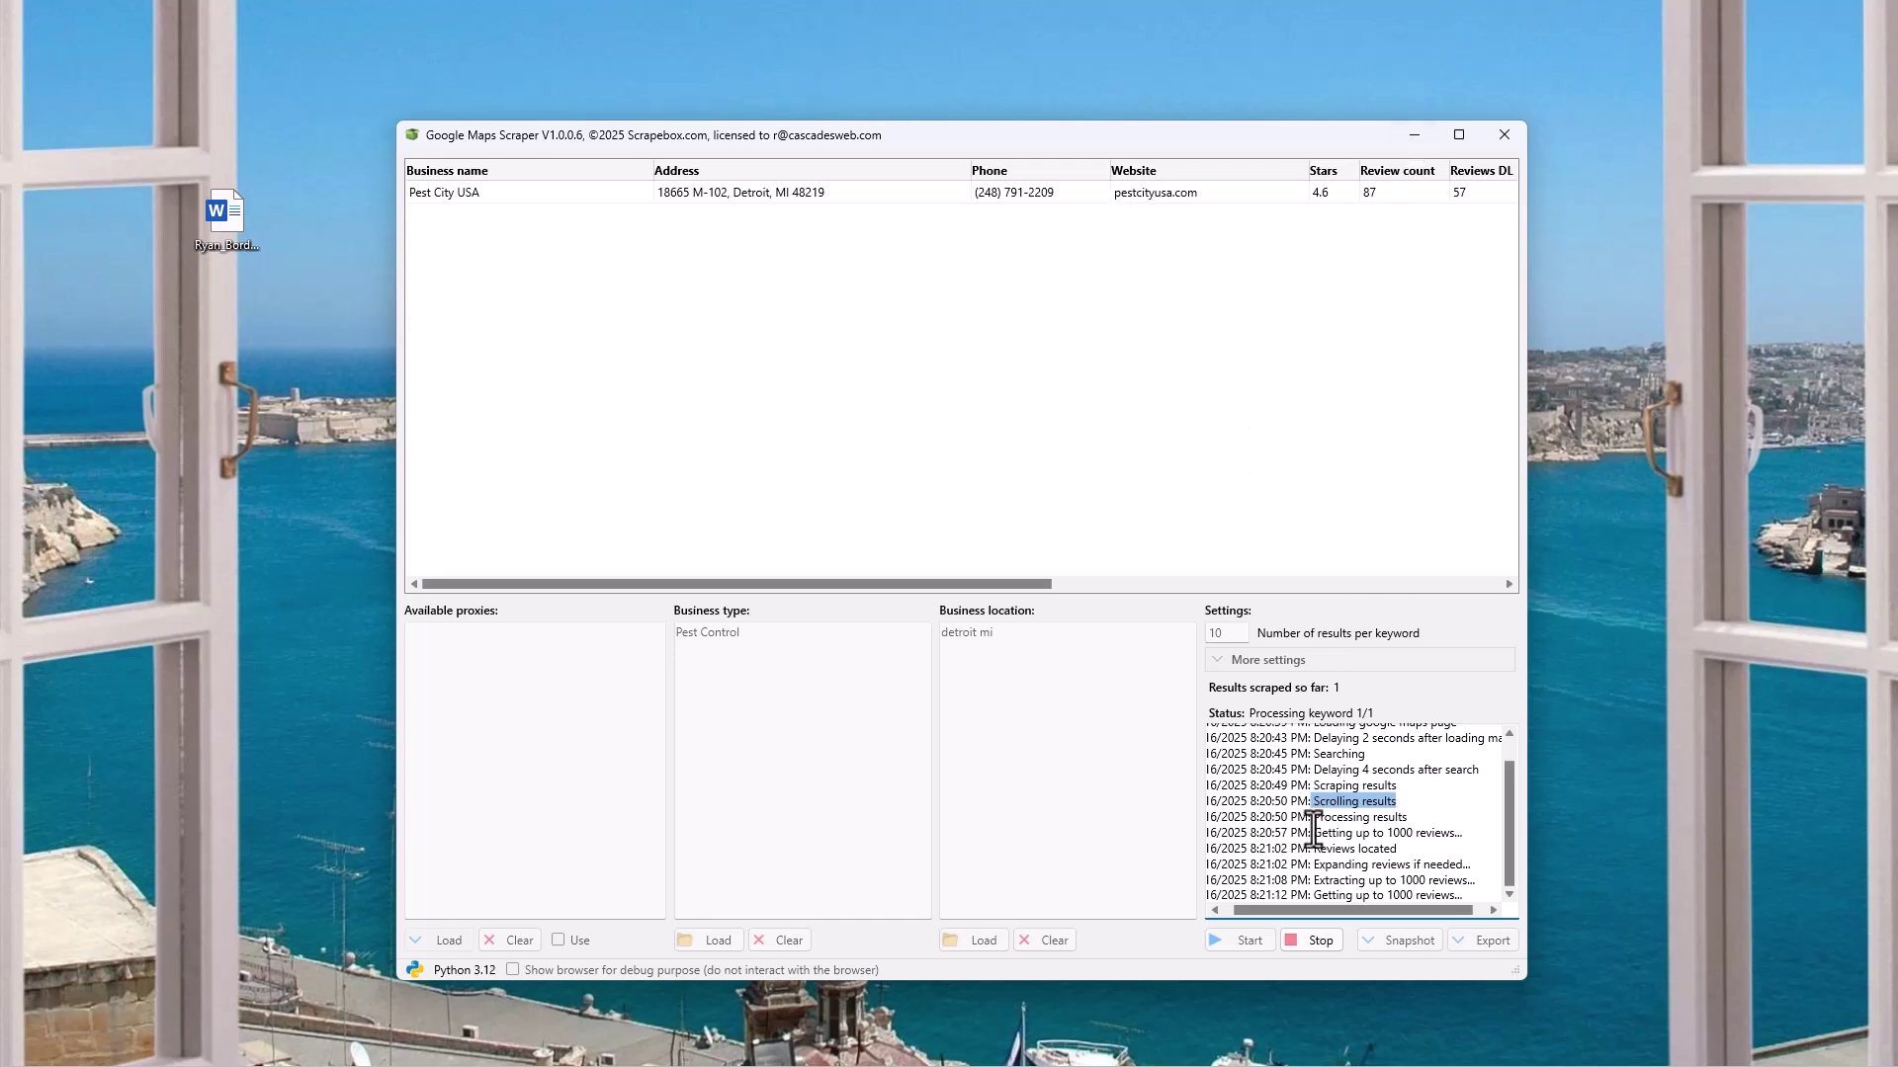
drag(1314, 818, 1476, 828)
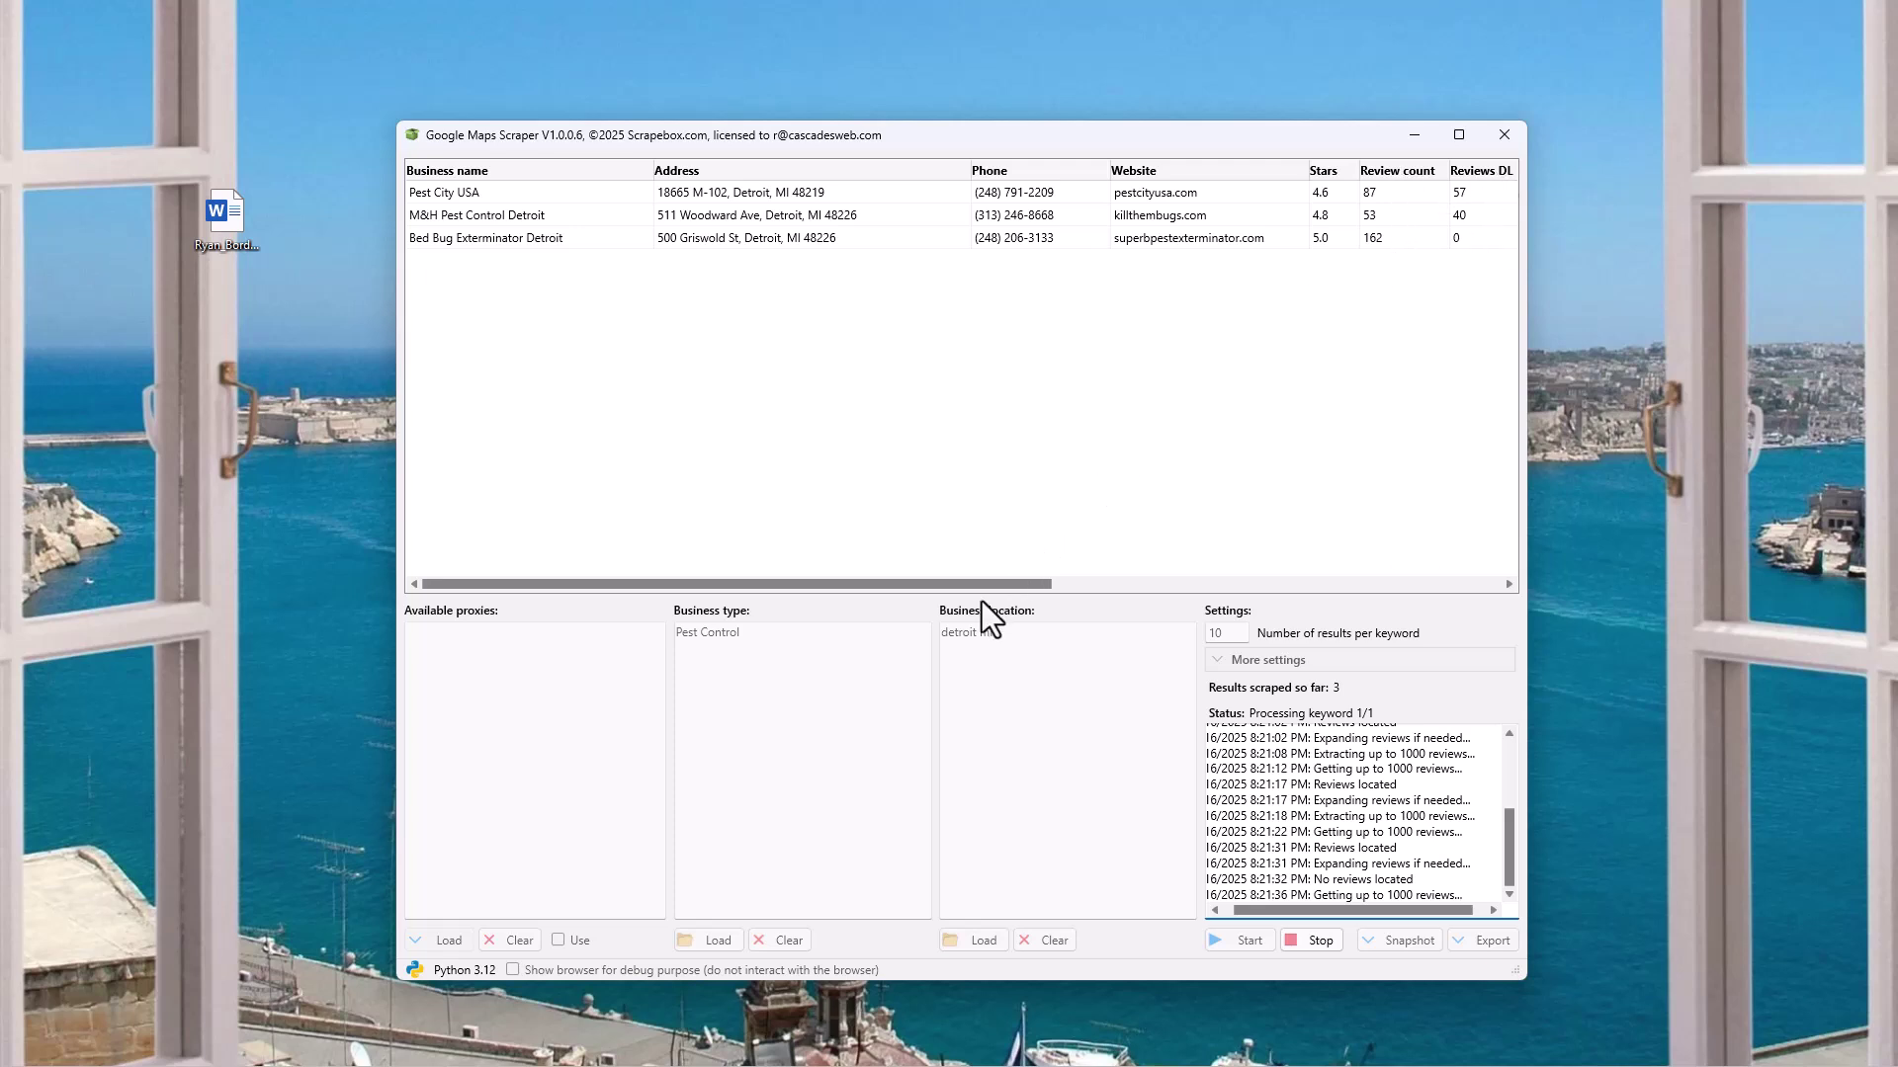
drag(986, 581, 1319, 565)
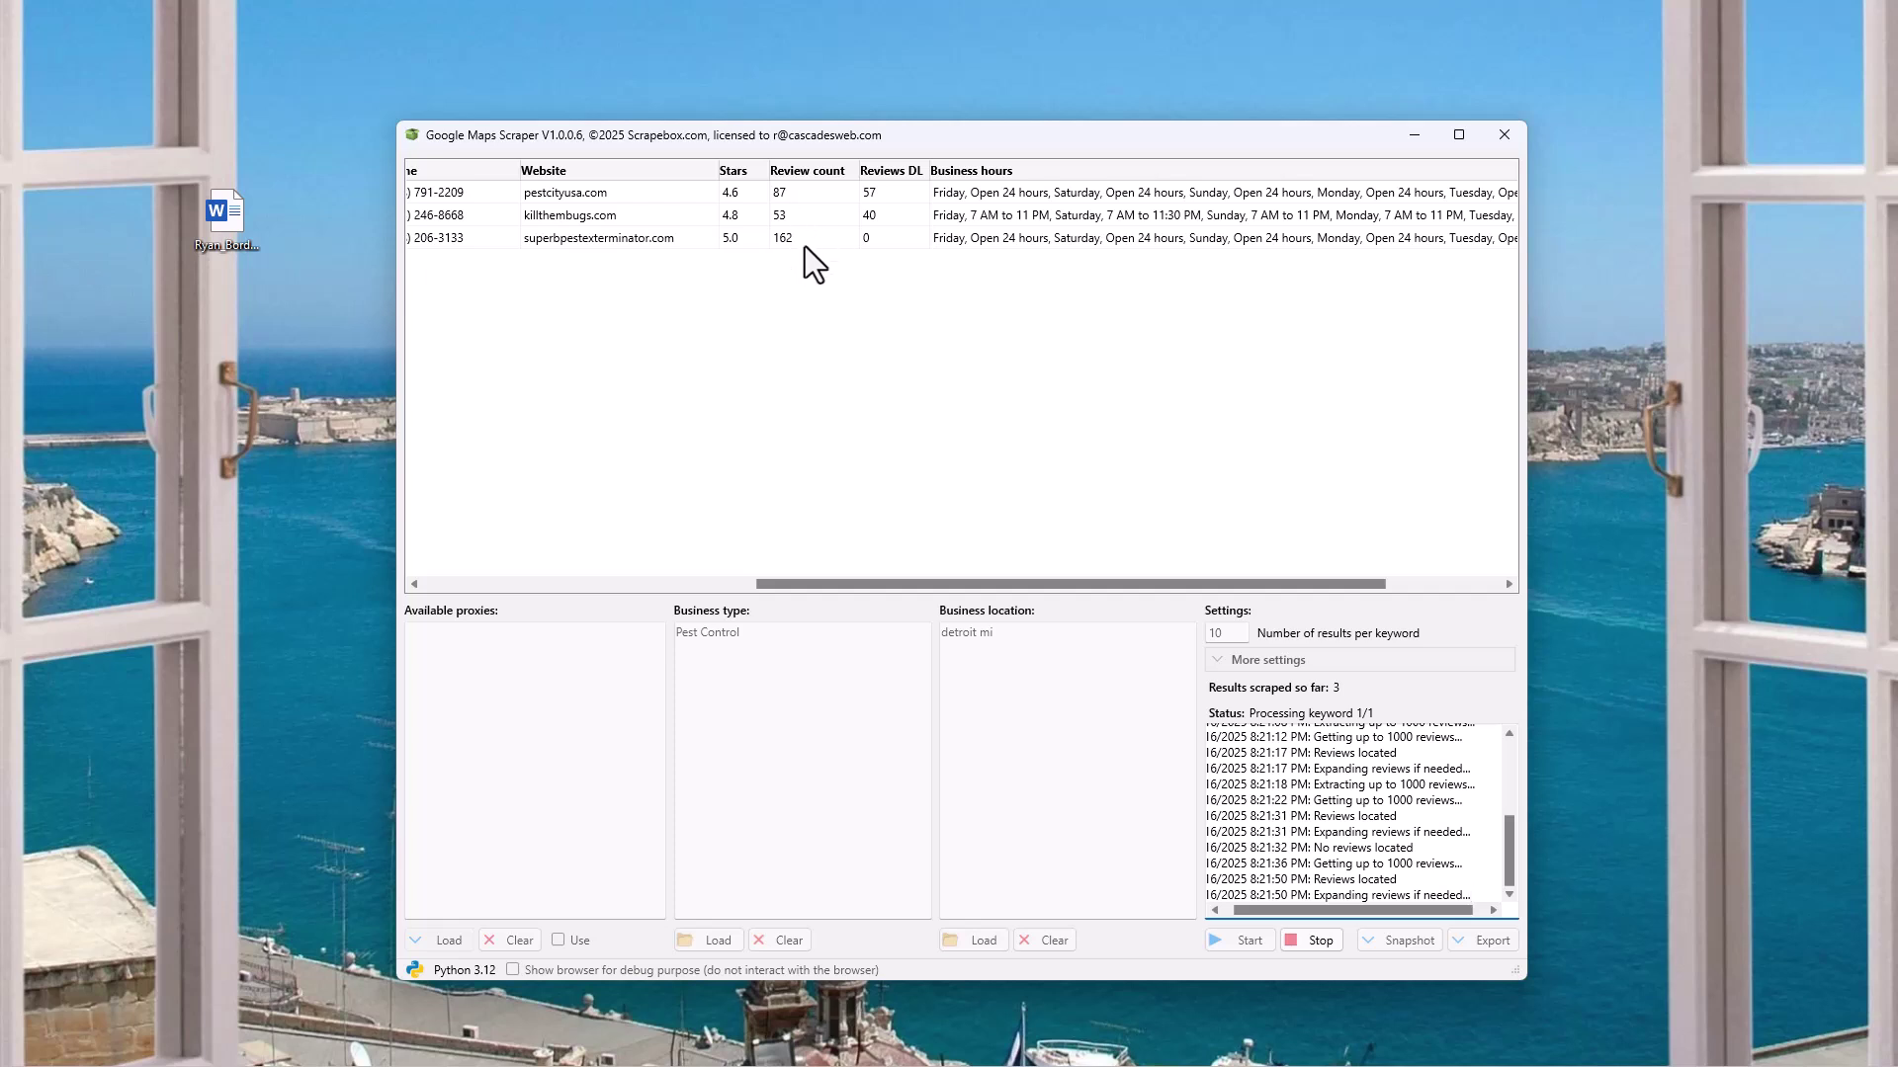
drag(791, 583, 471, 563)
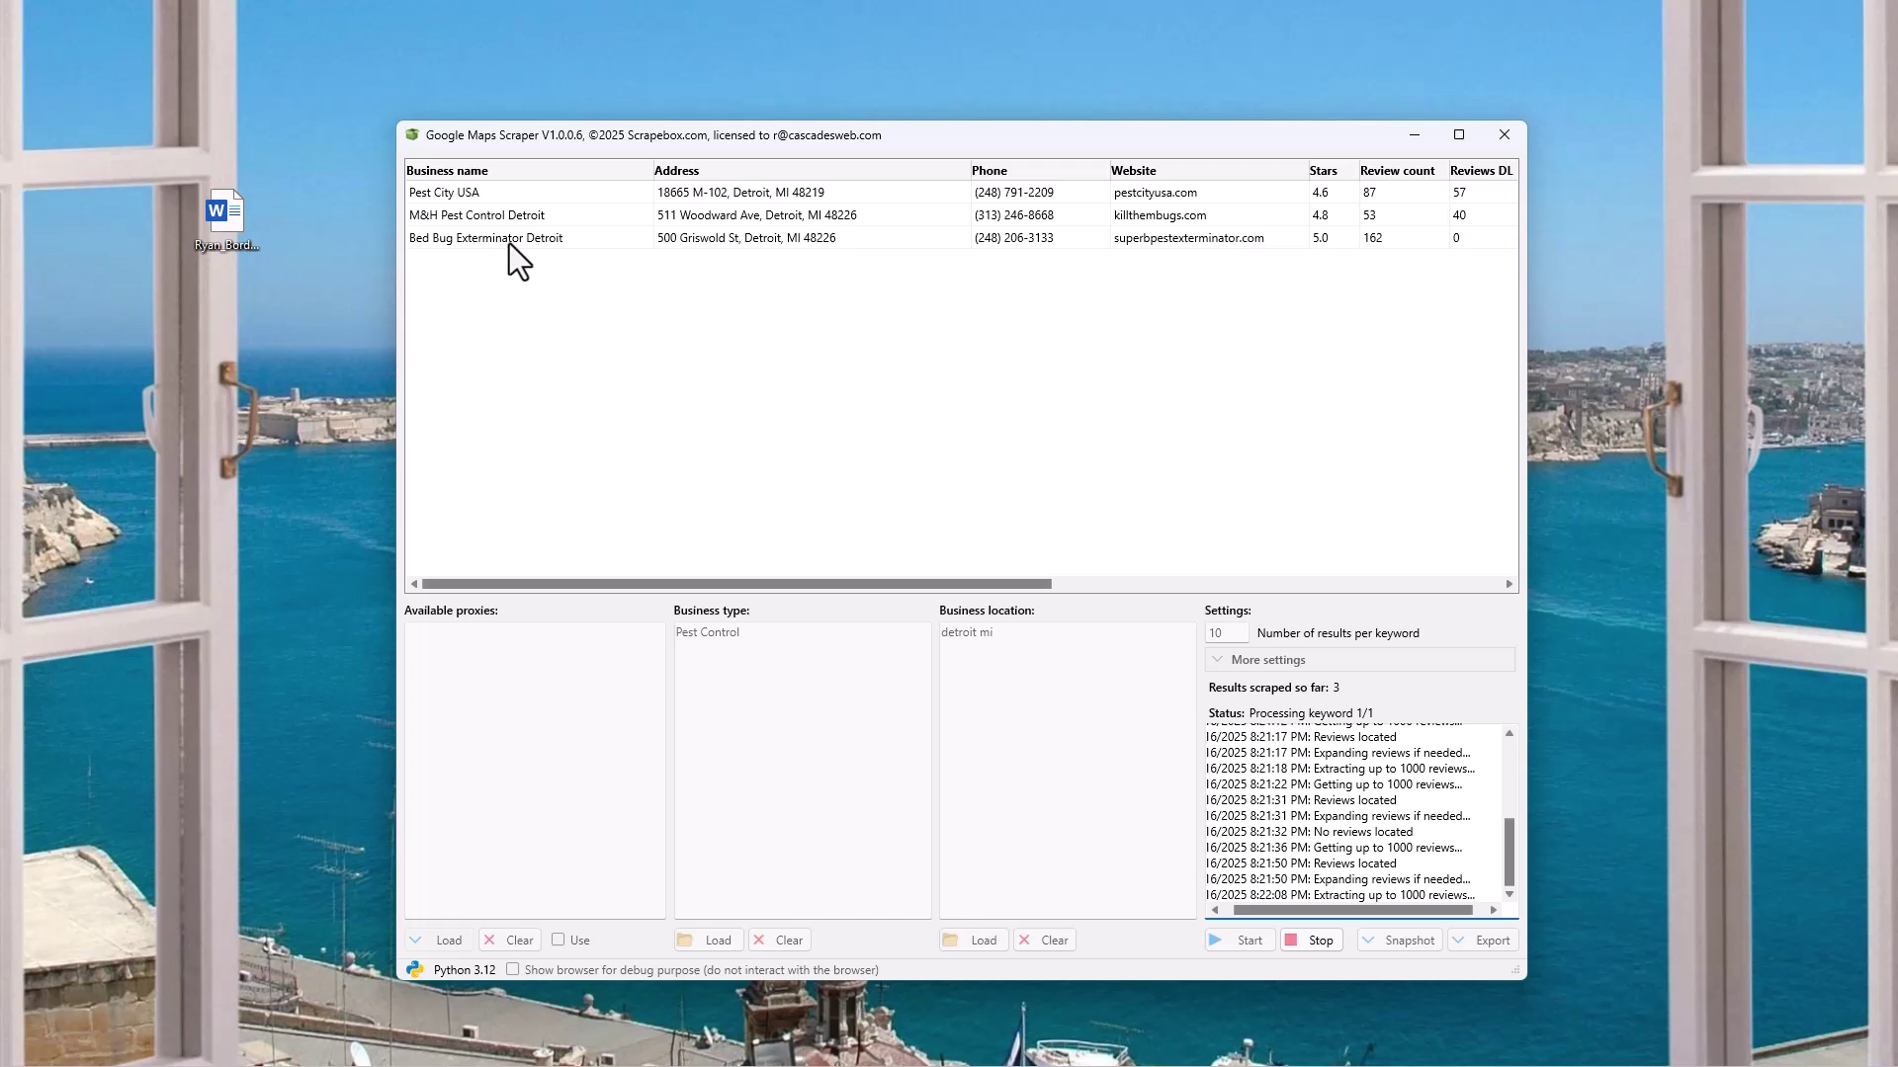
drag(538, 583, 776, 585)
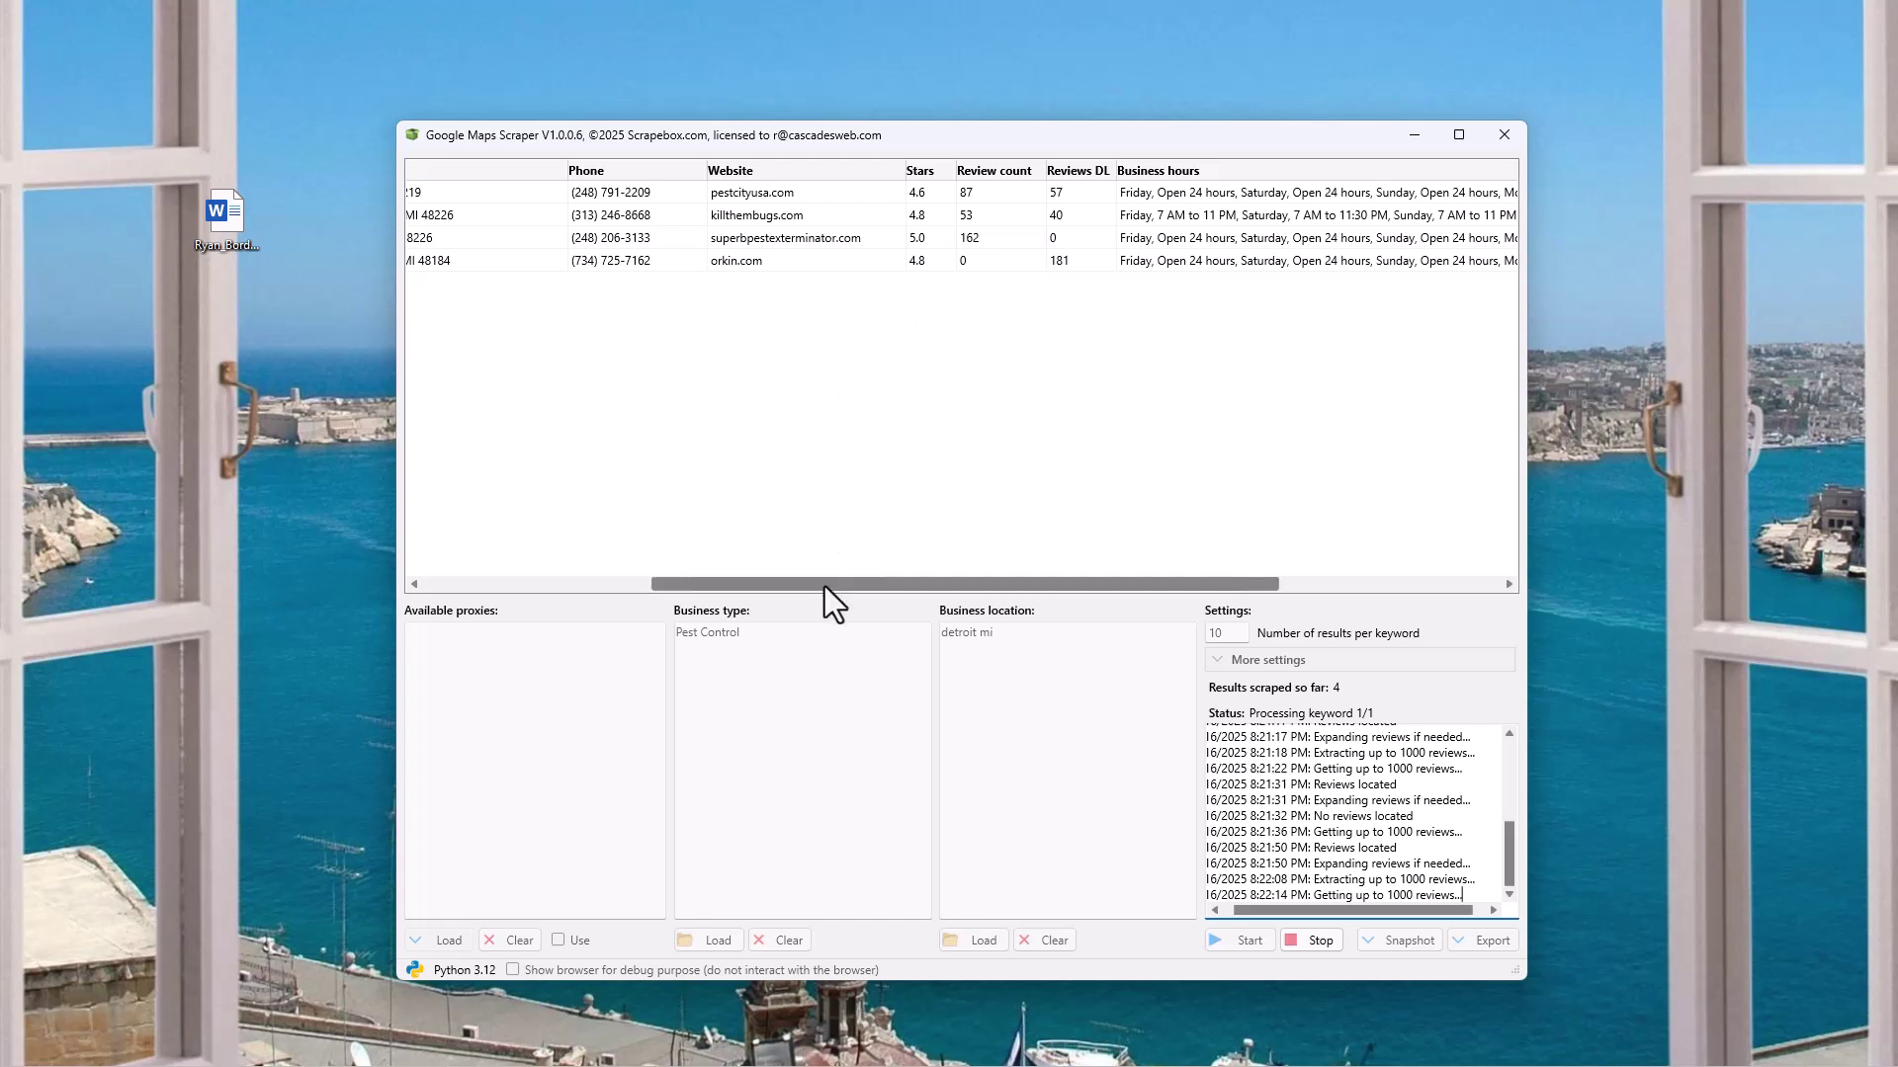
drag(824, 585, 520, 607)
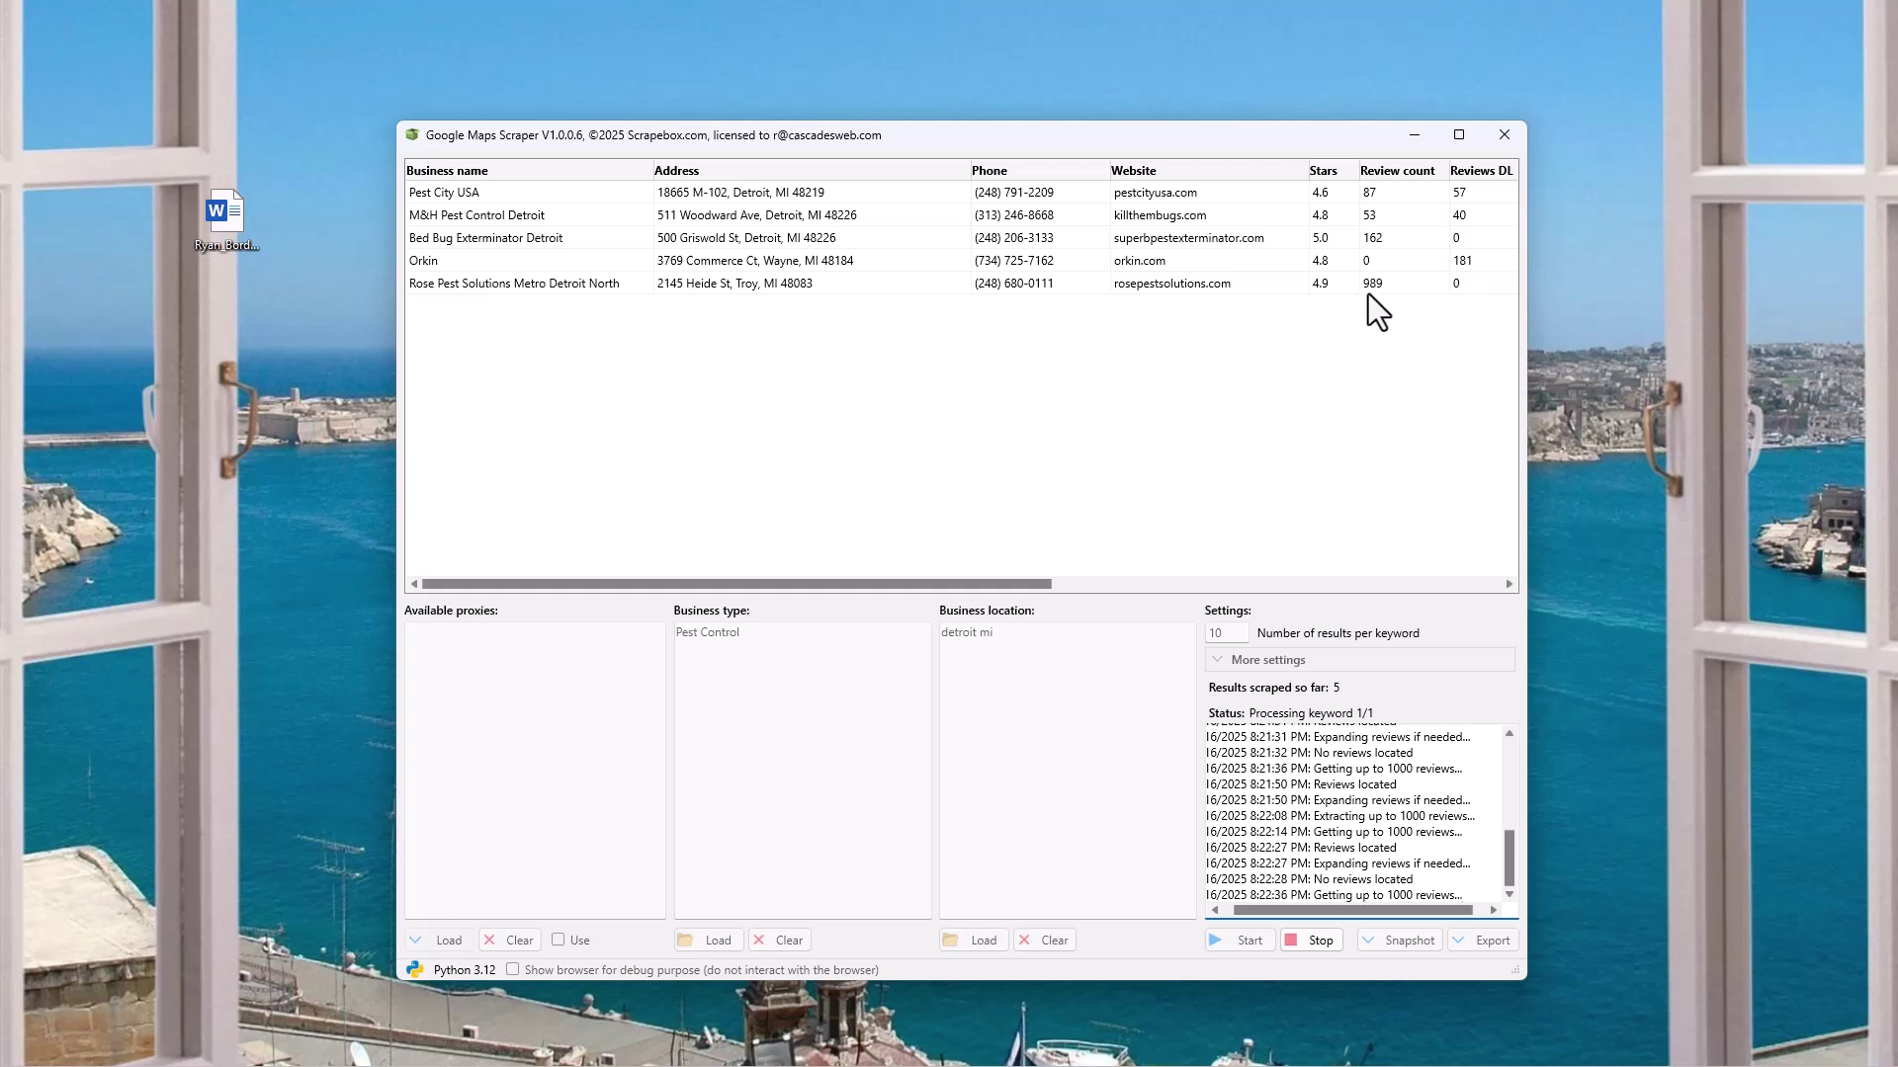
drag(805, 585, 1260, 565)
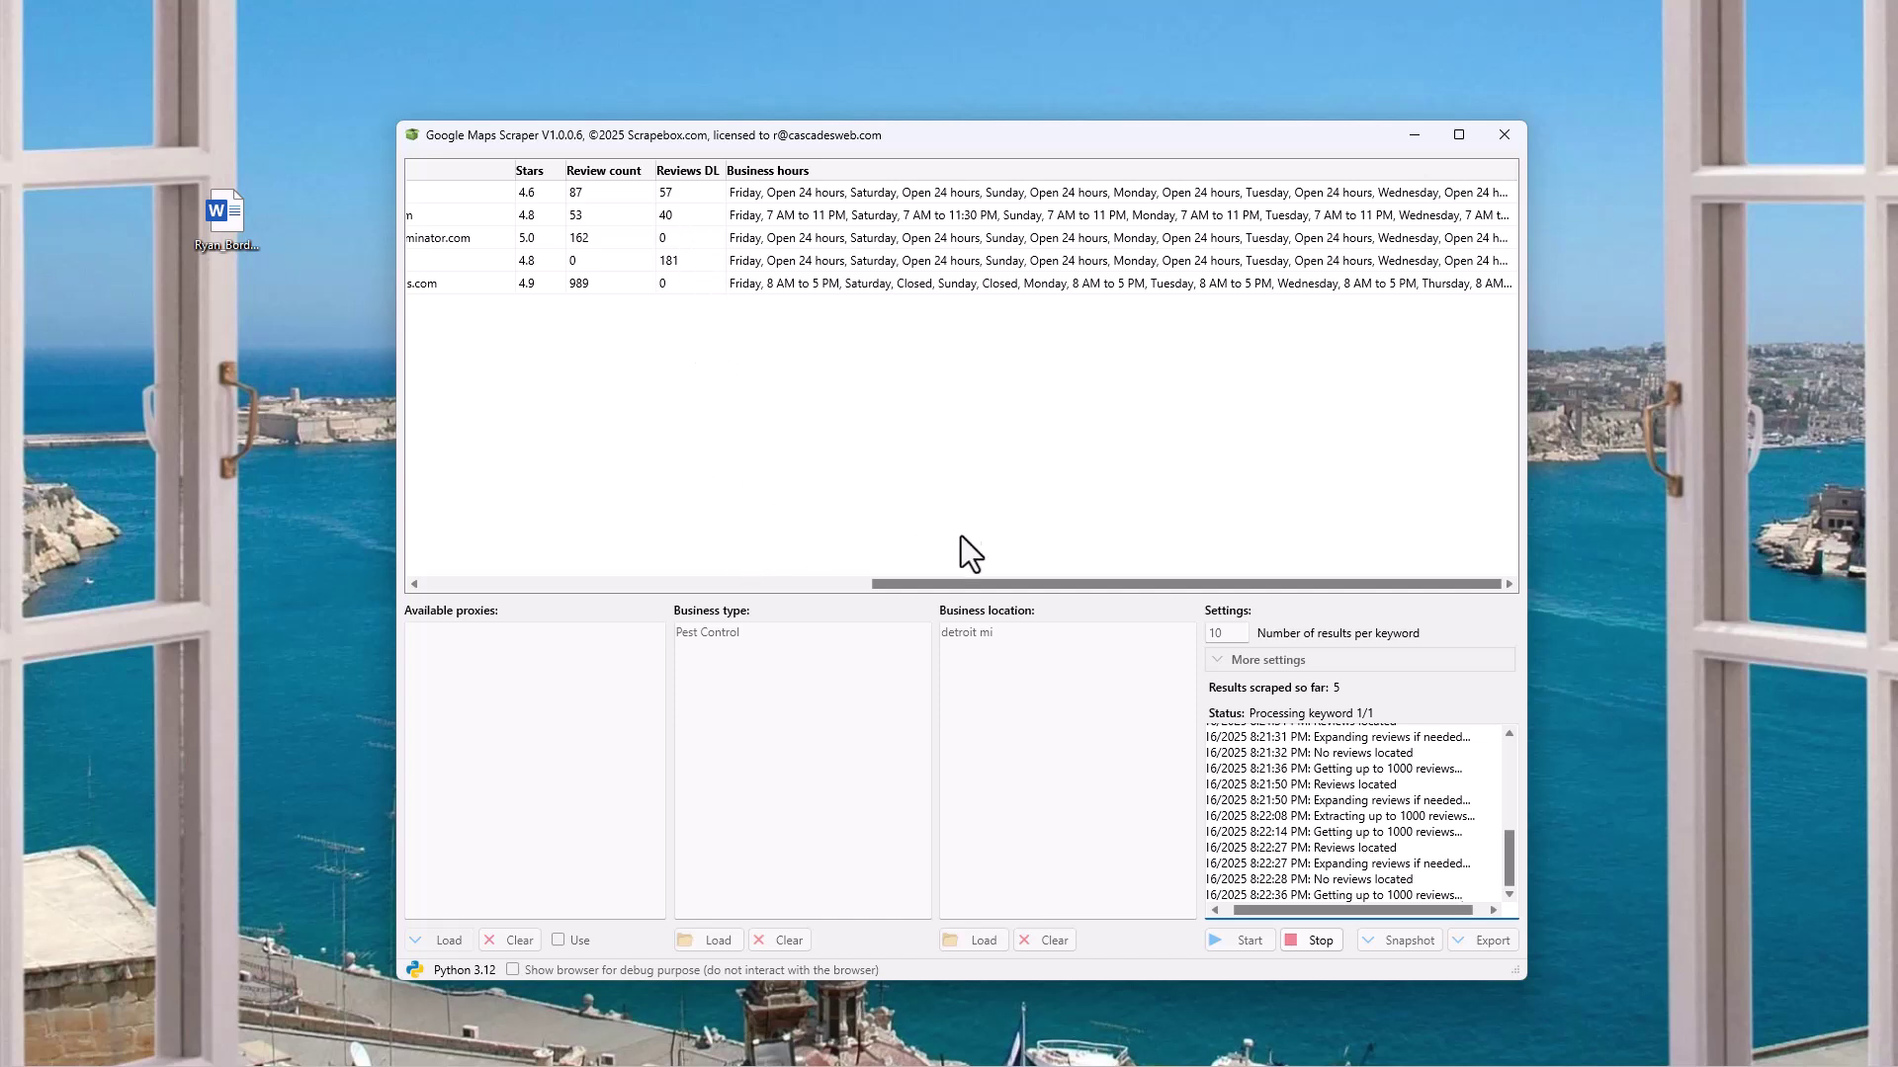
drag(969, 579, 514, 441)
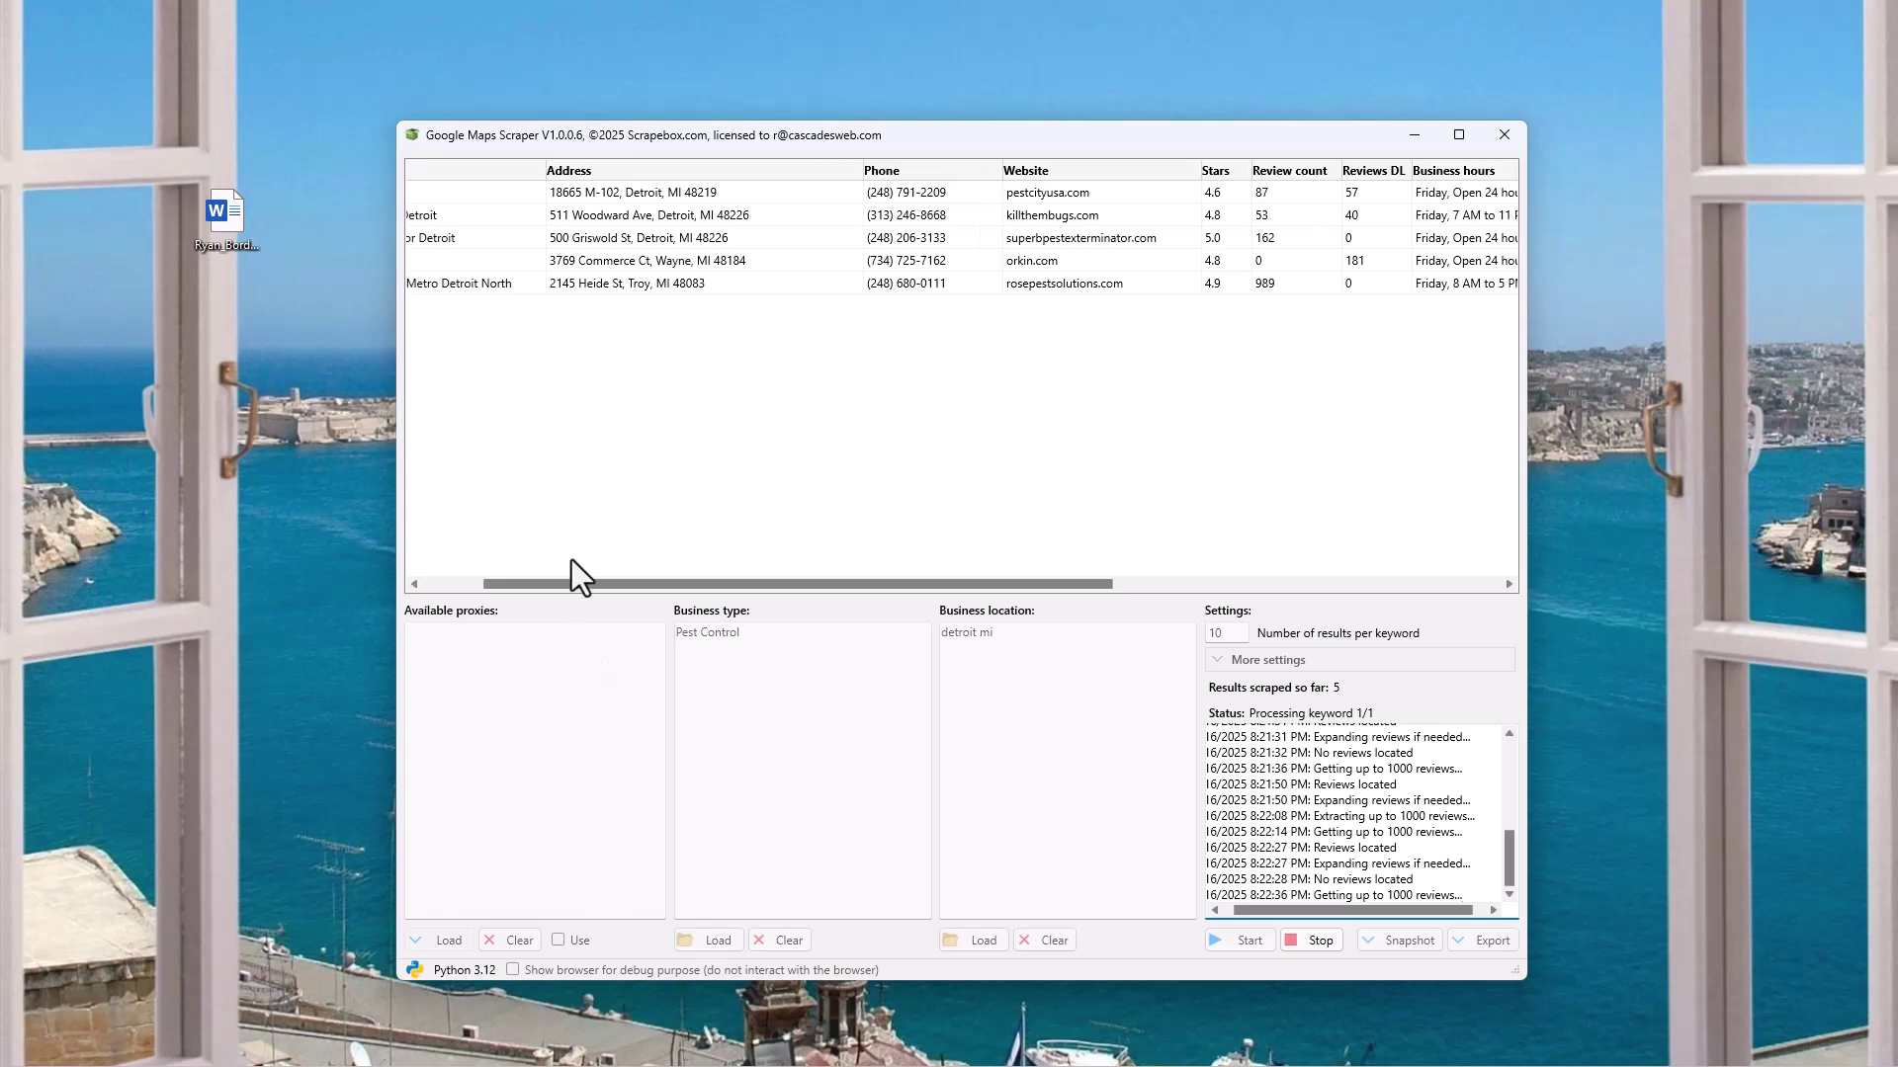
drag(579, 579, 451, 429)
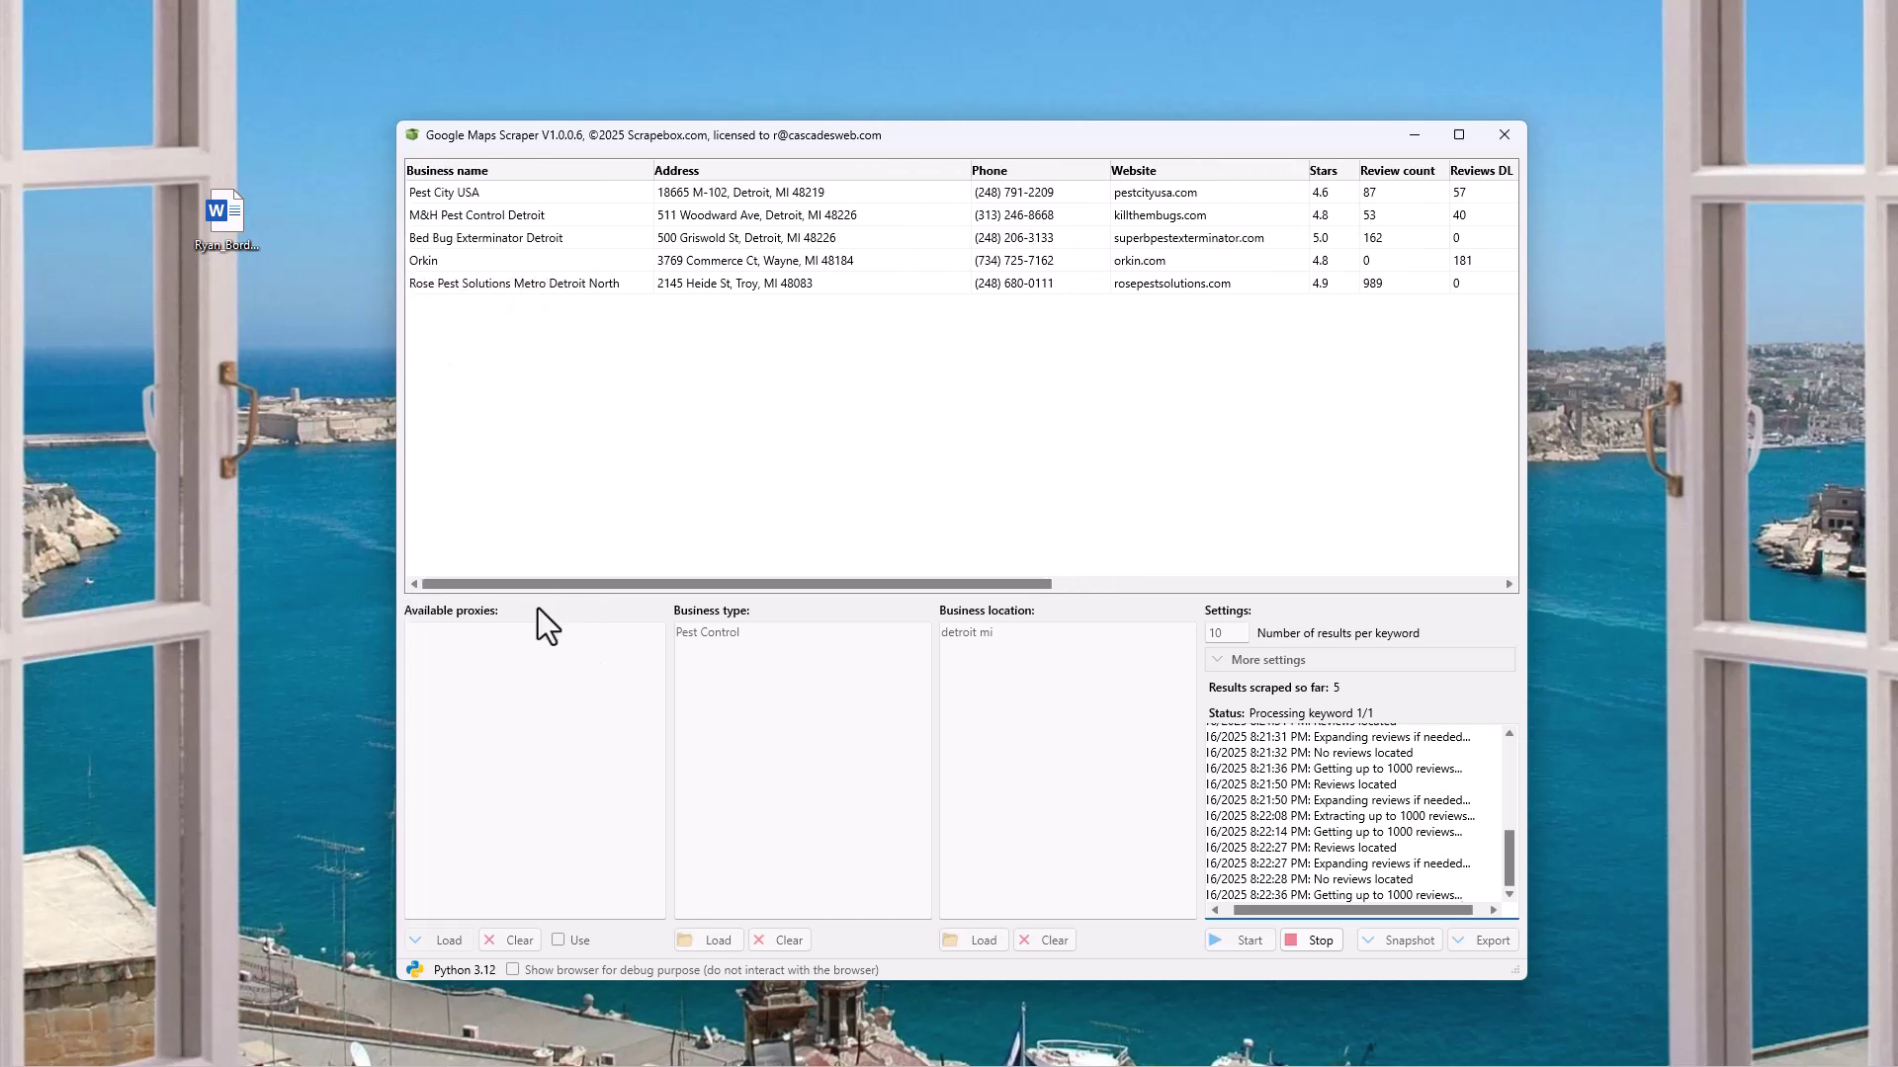
drag(559, 585, 1075, 591)
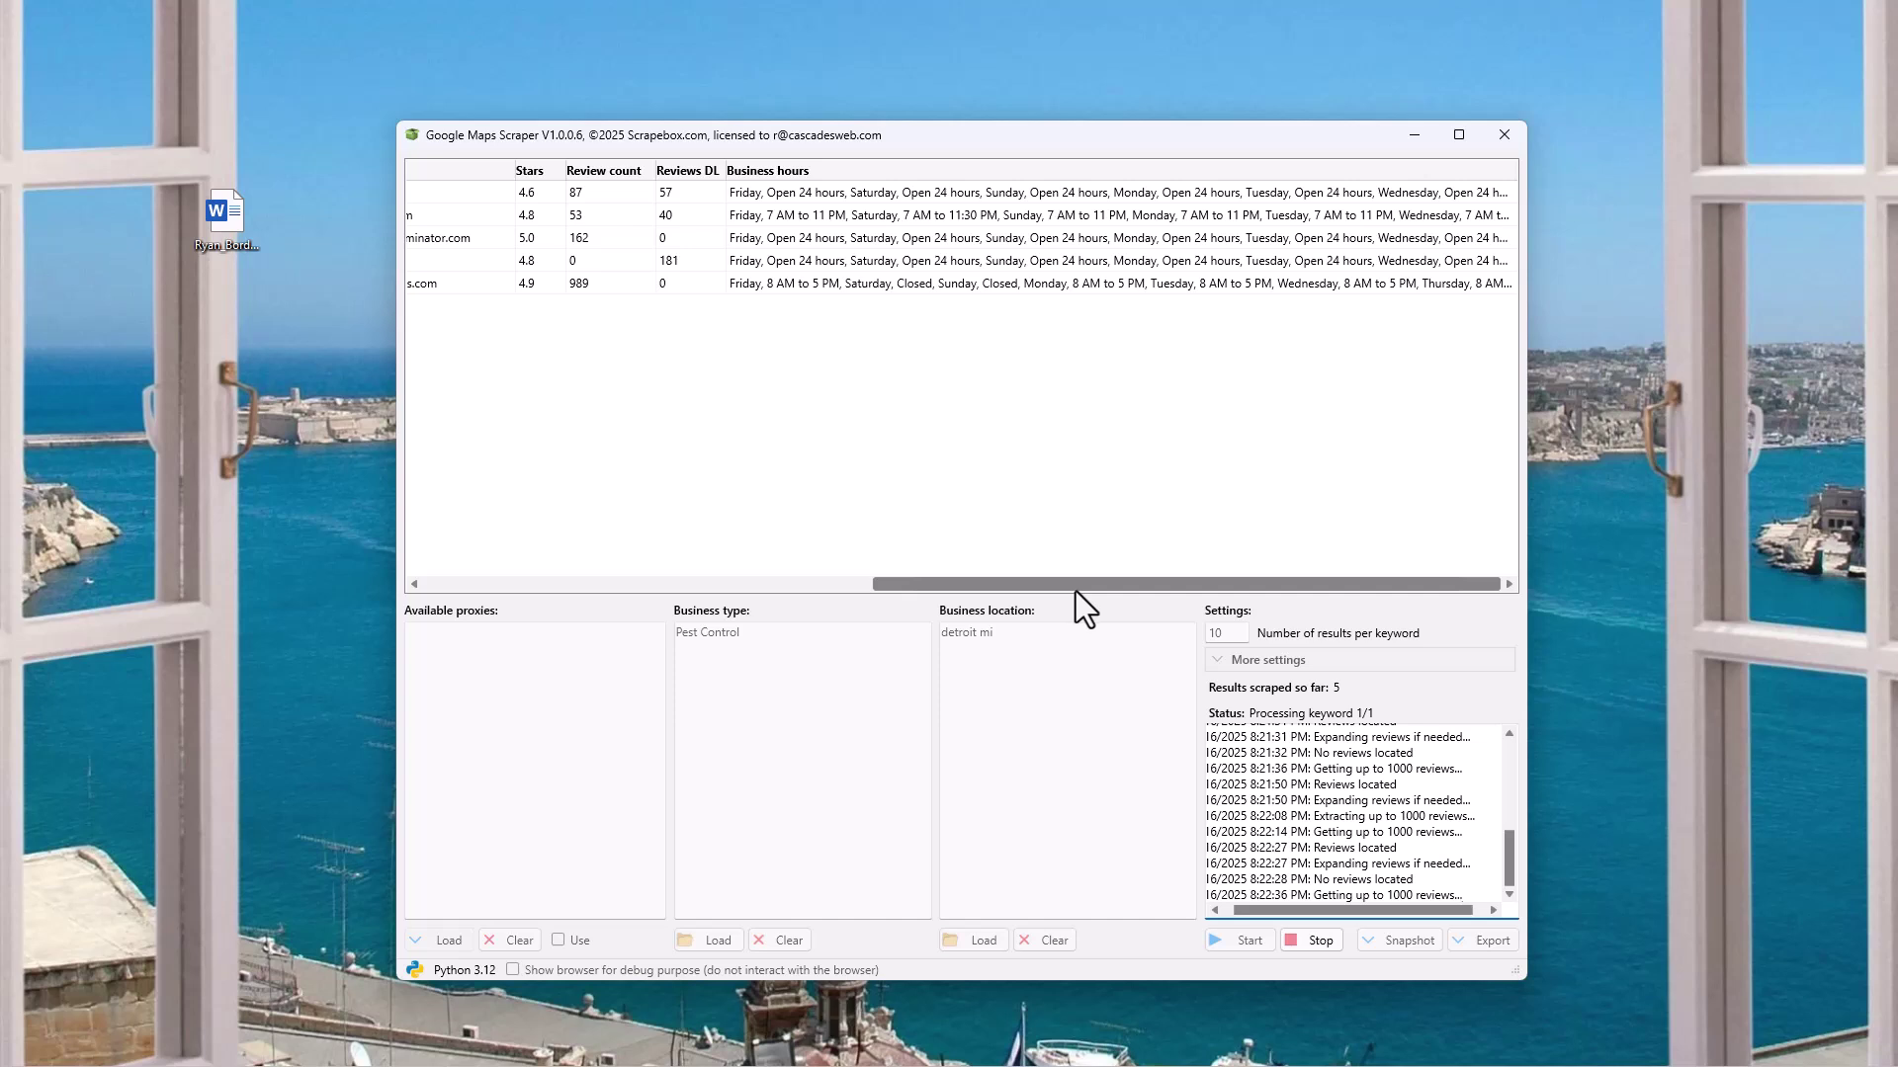
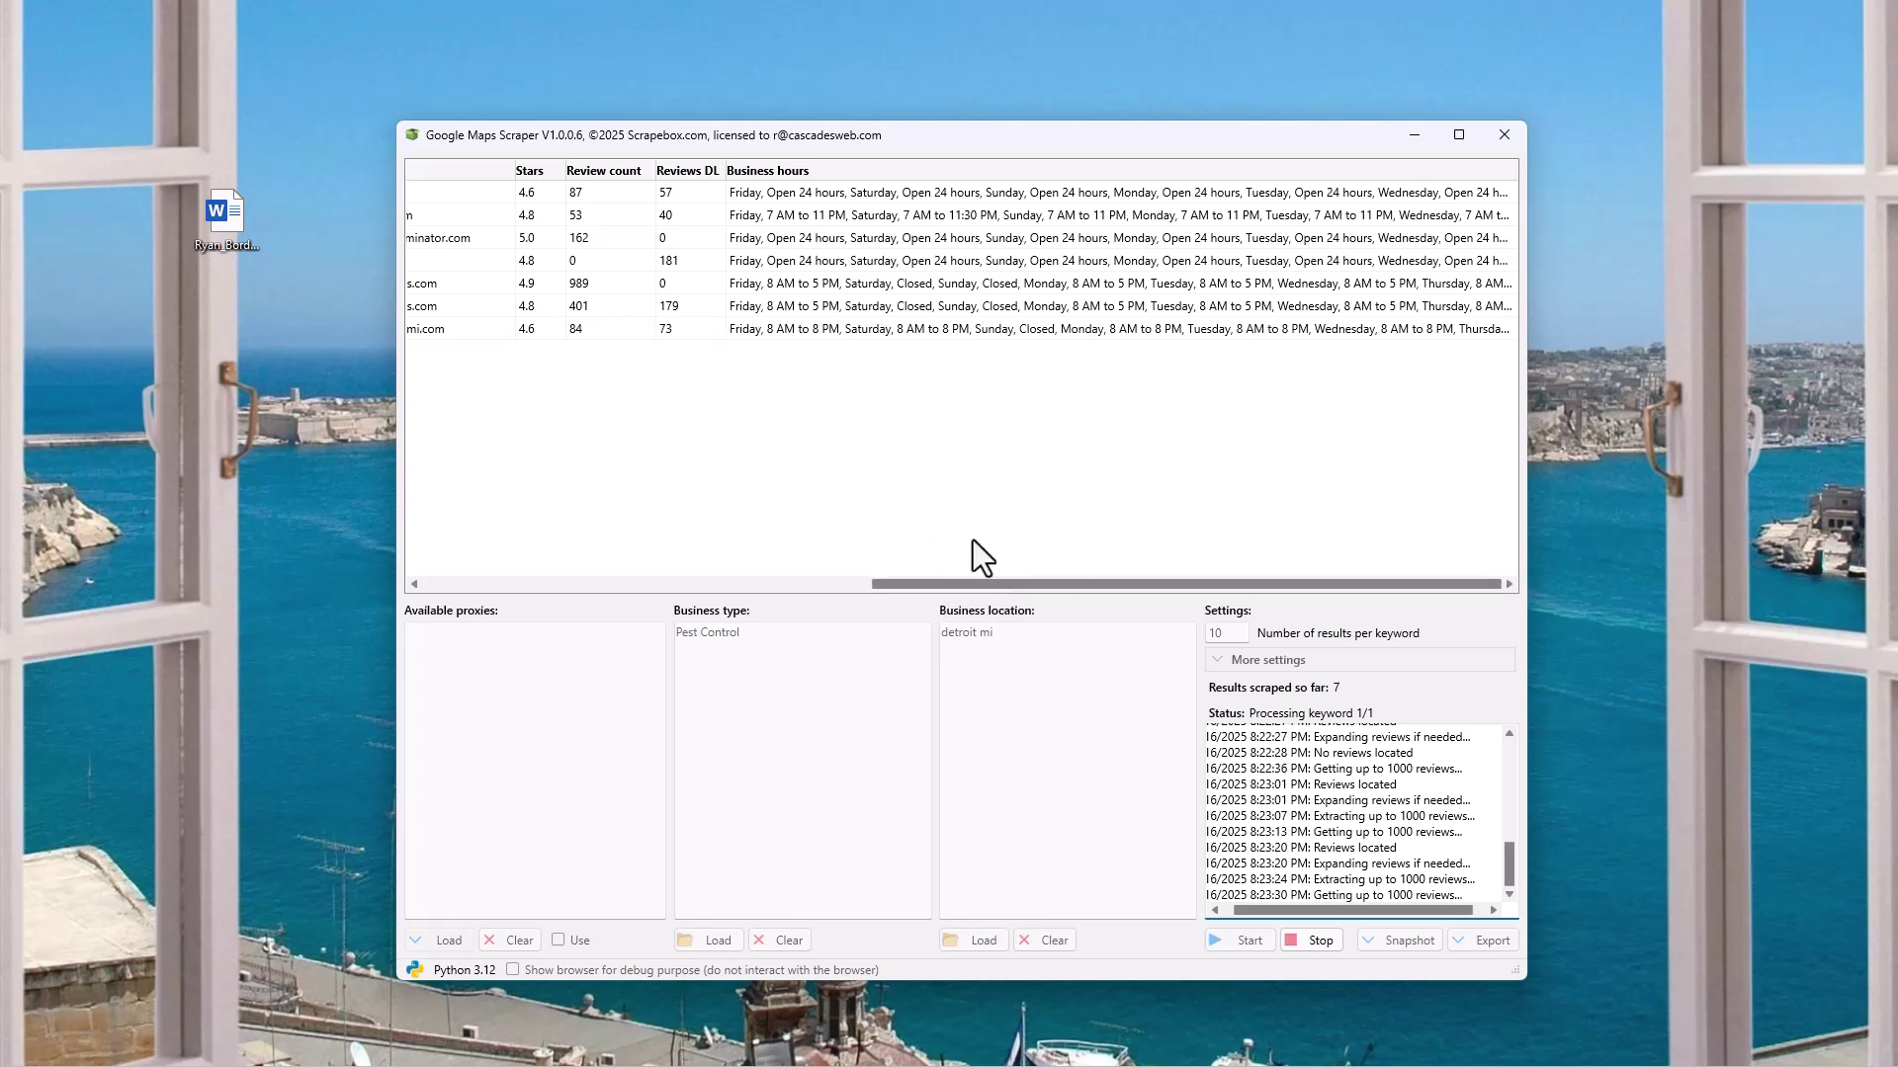
Stop the running scrape and look over the columns of the scraped business records.
click(1315, 940)
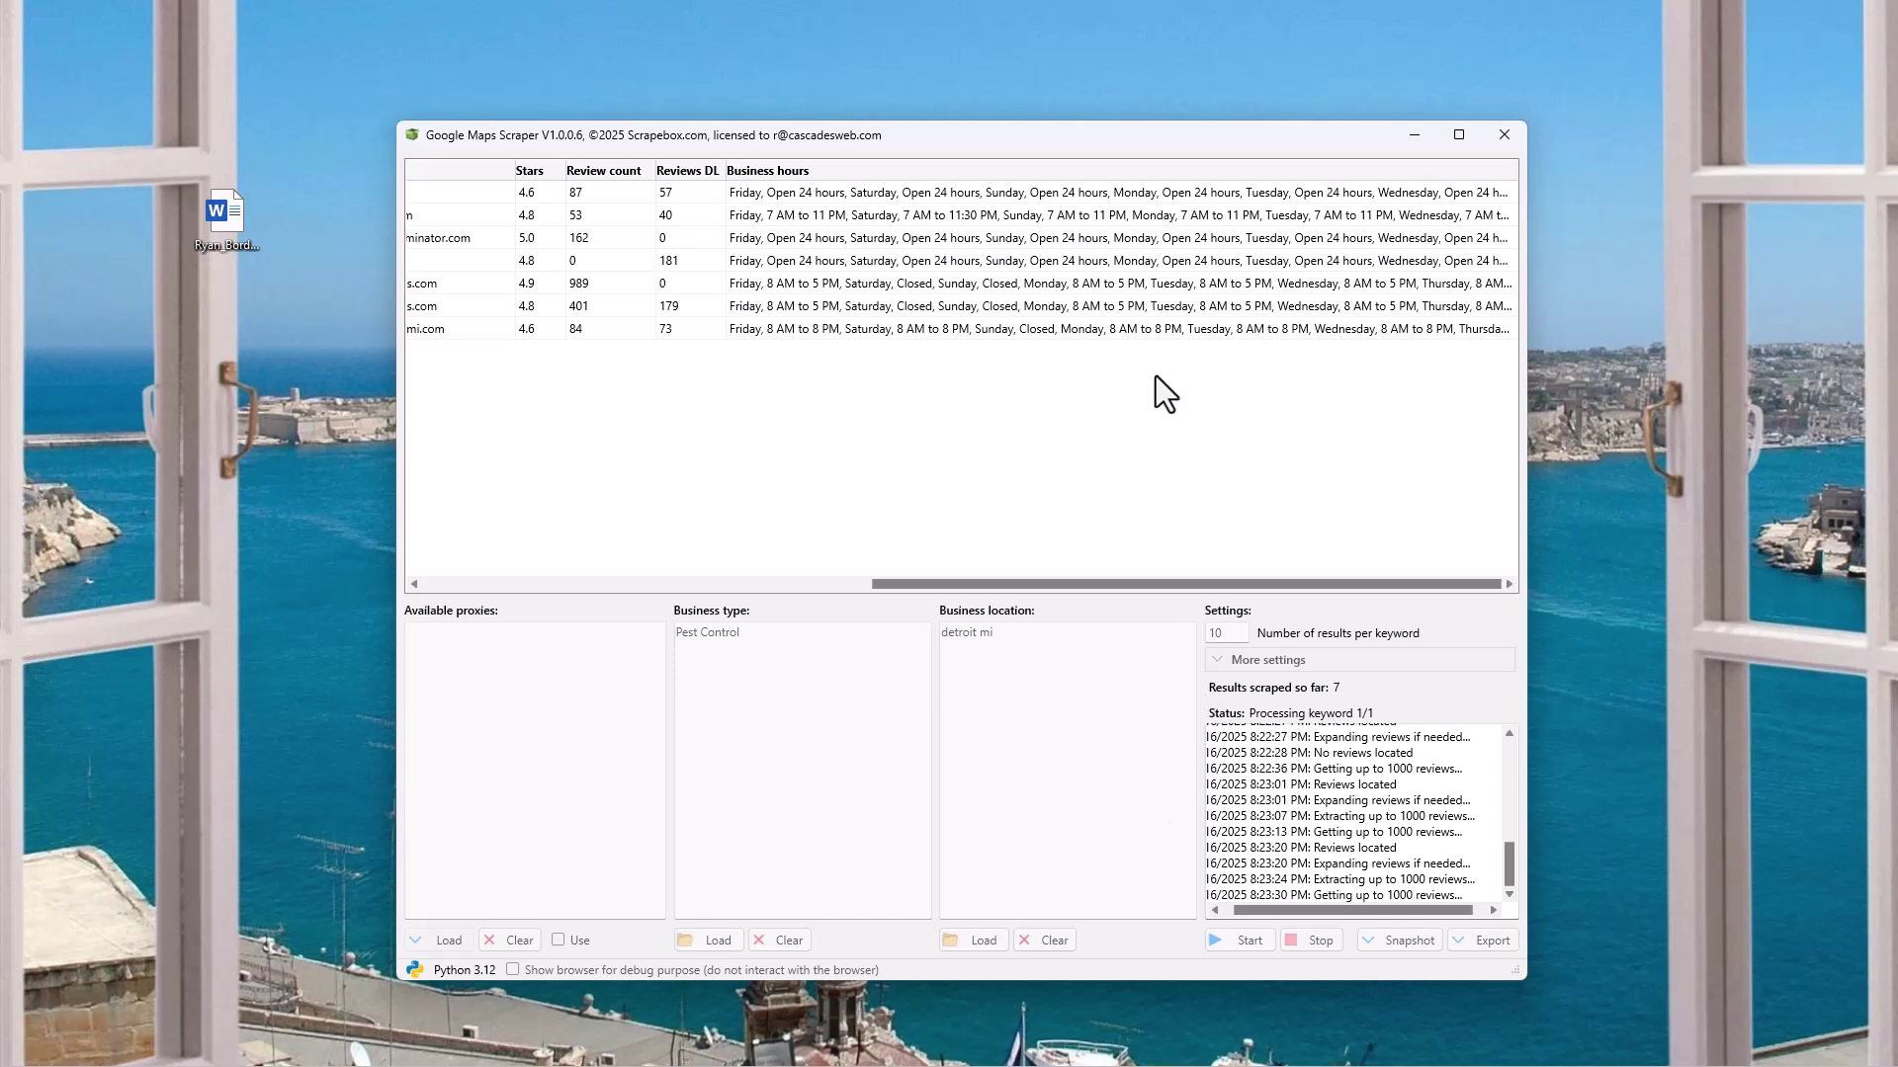
drag(903, 587, 533, 599)
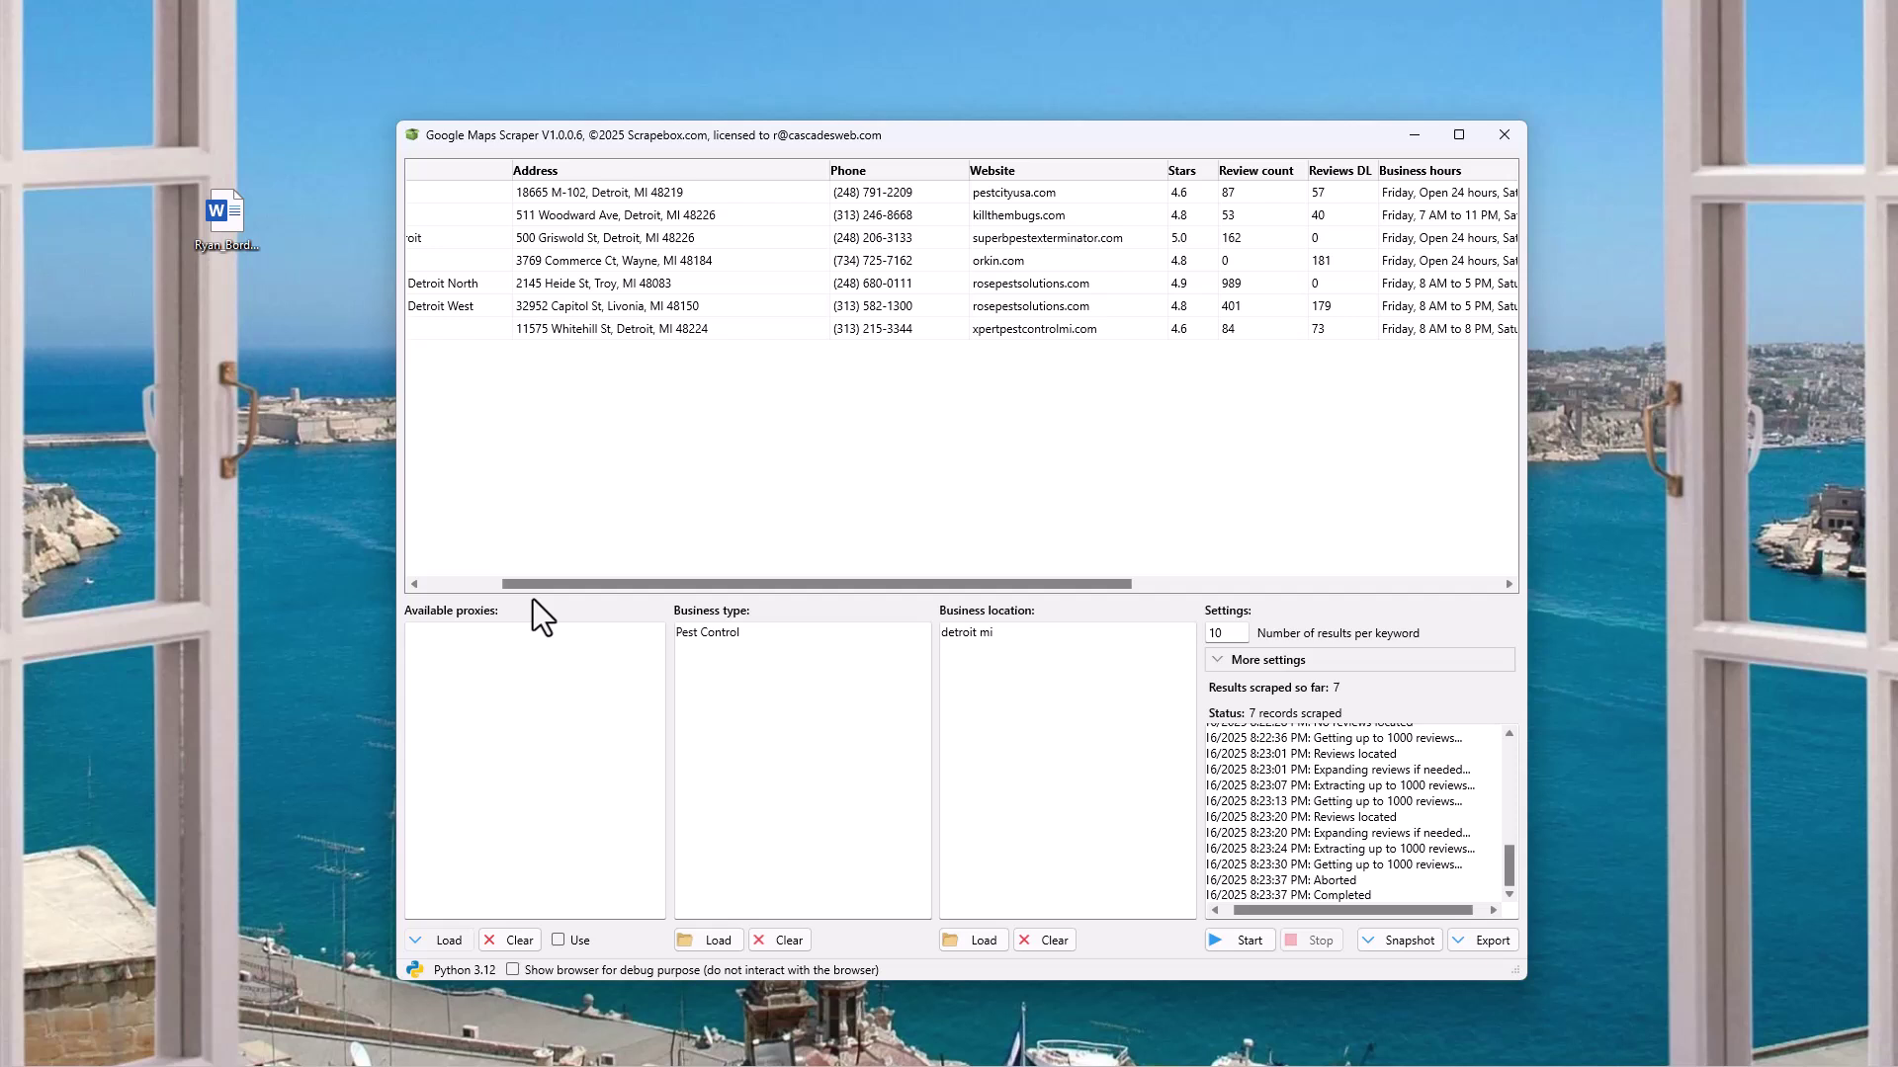
drag(915, 584, 1137, 587)
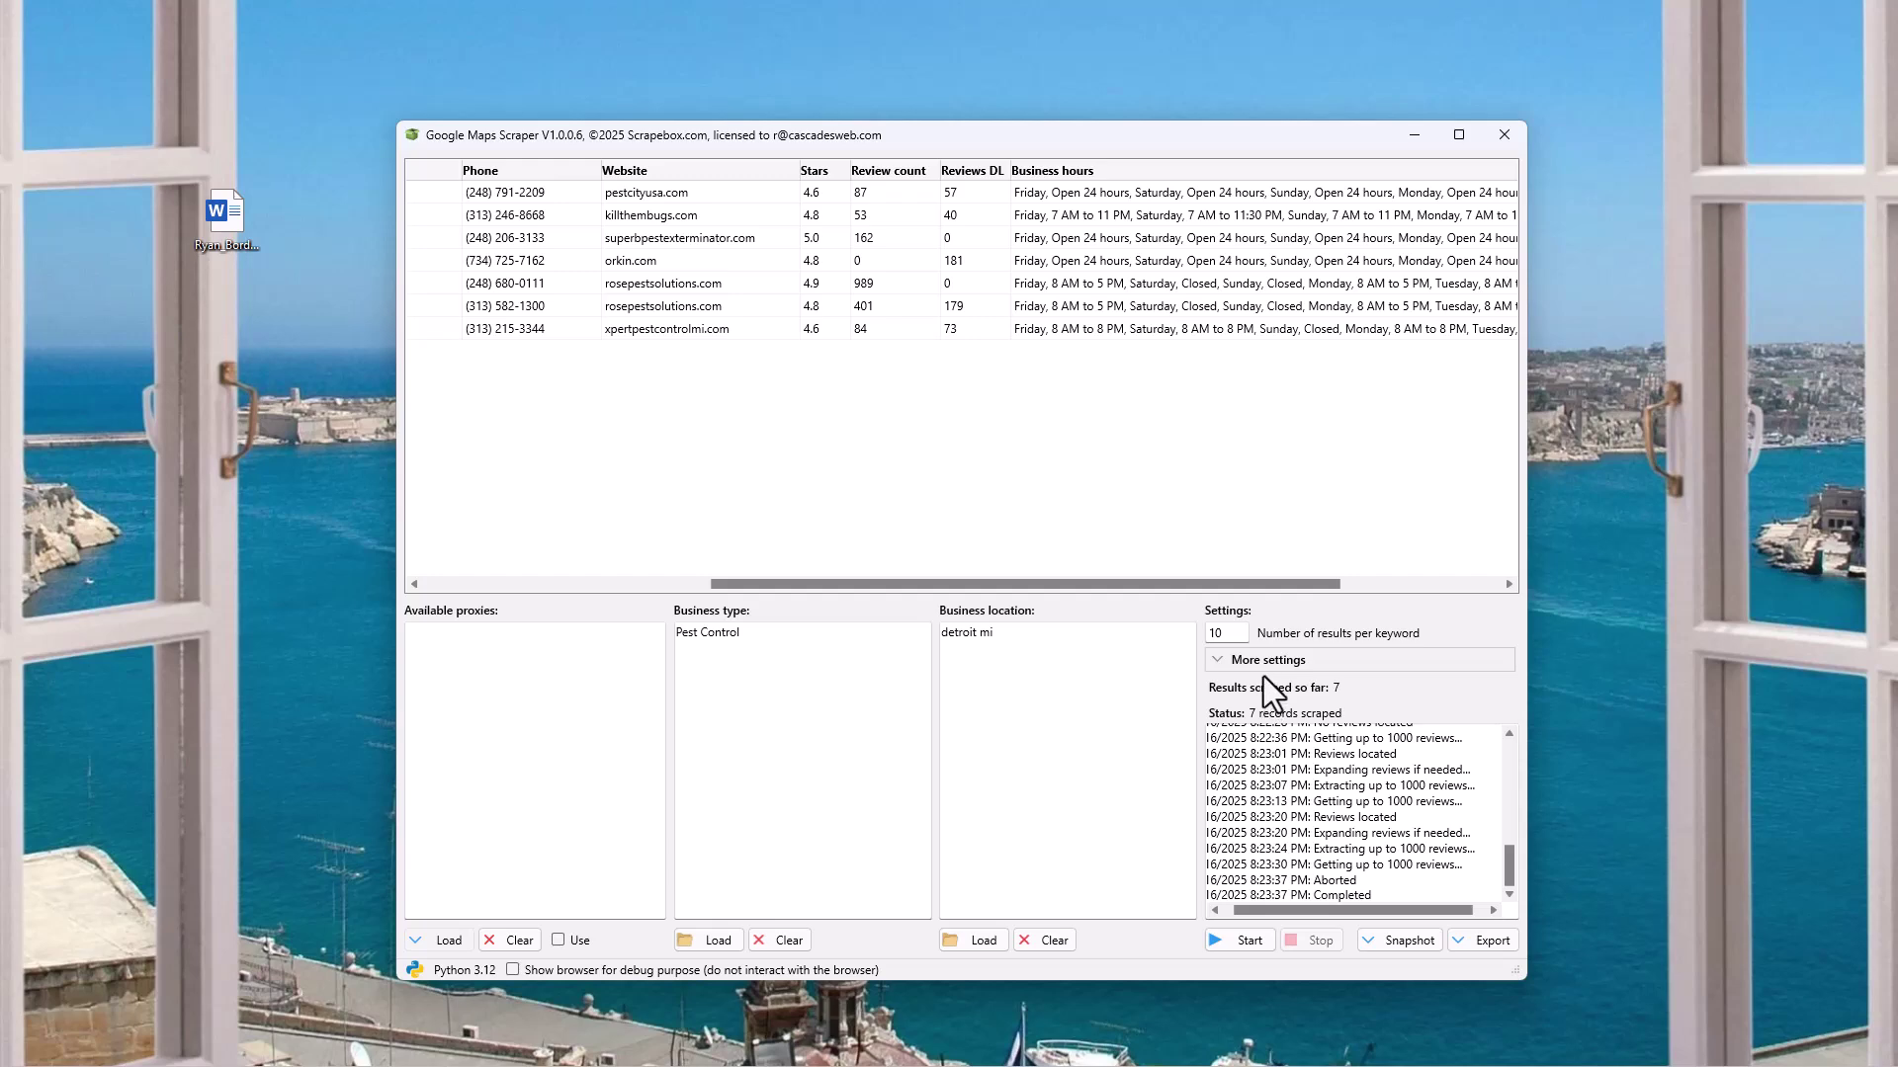
Open the "Reviews" folder of auto-saved reviews from the additional settings and open Orkin.txt.
click(1217, 661)
click(1423, 814)
drag(732, 168, 1185, 390)
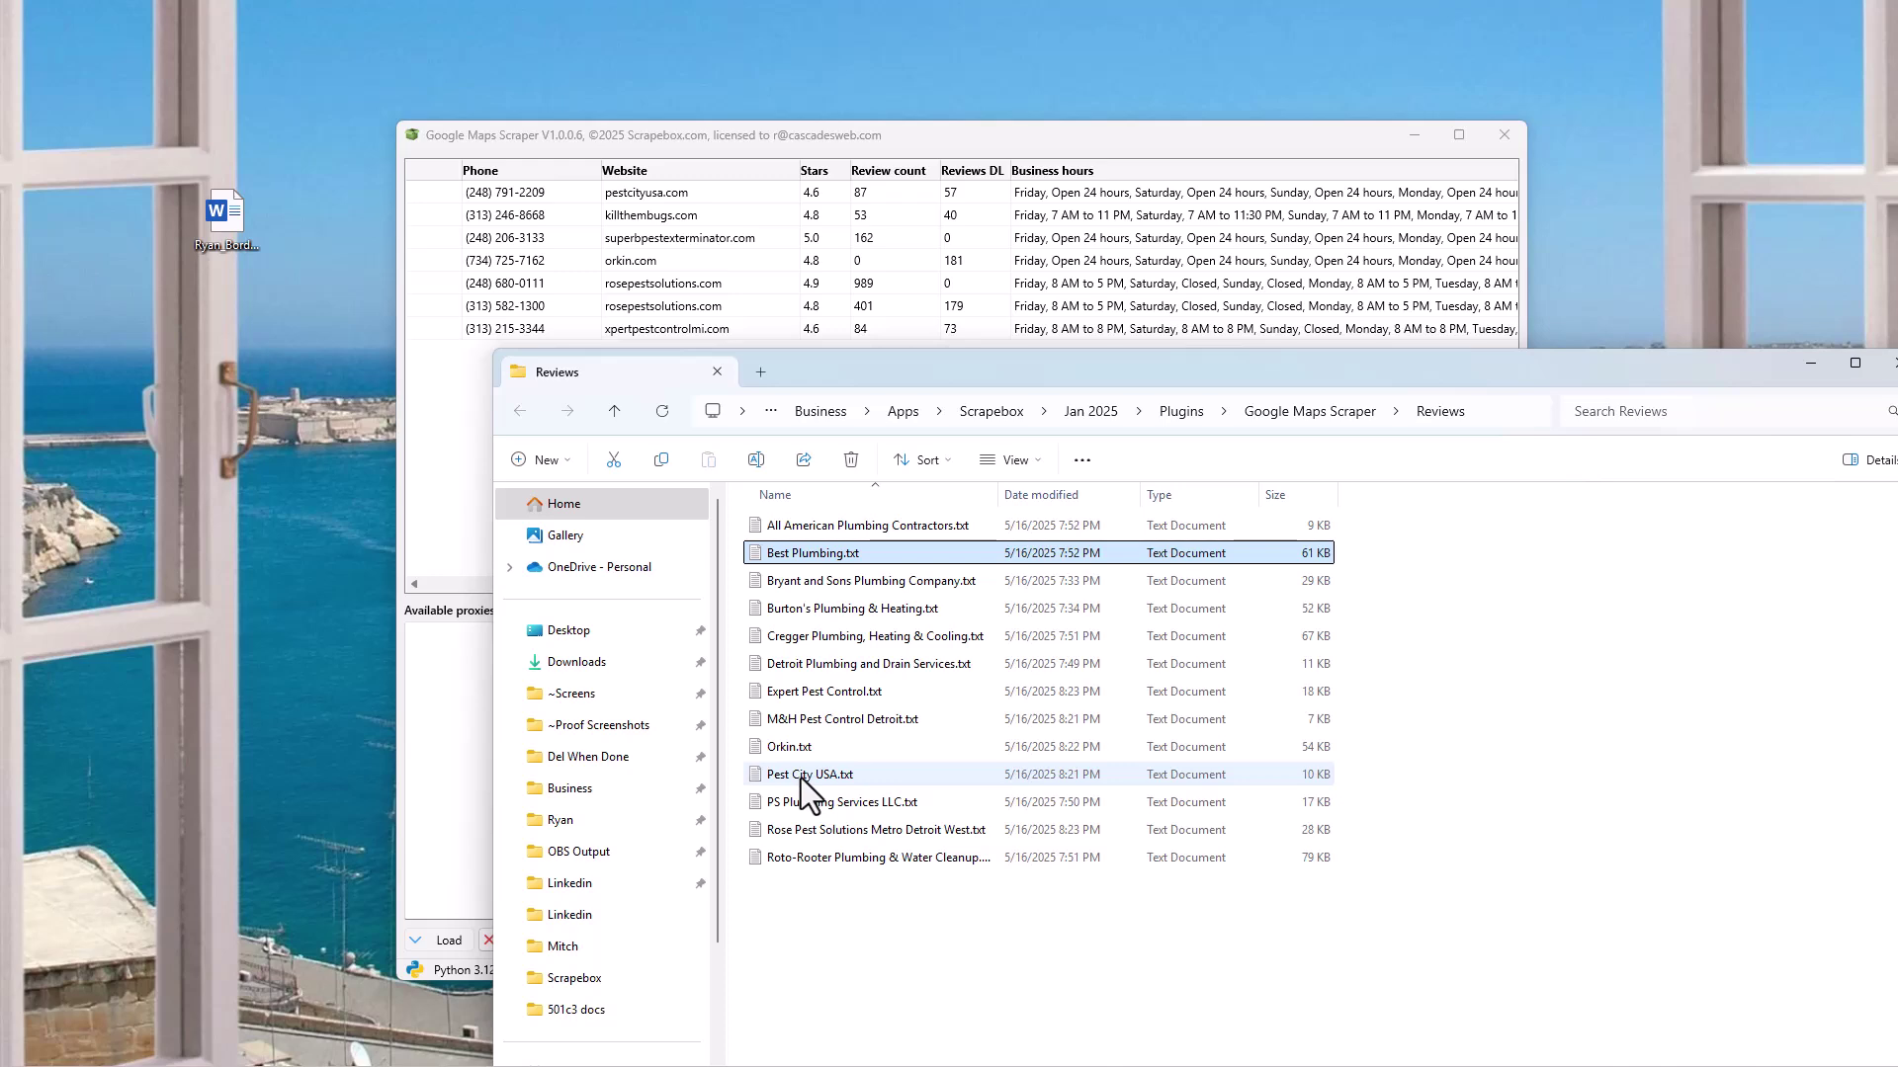
double_click(797, 749)
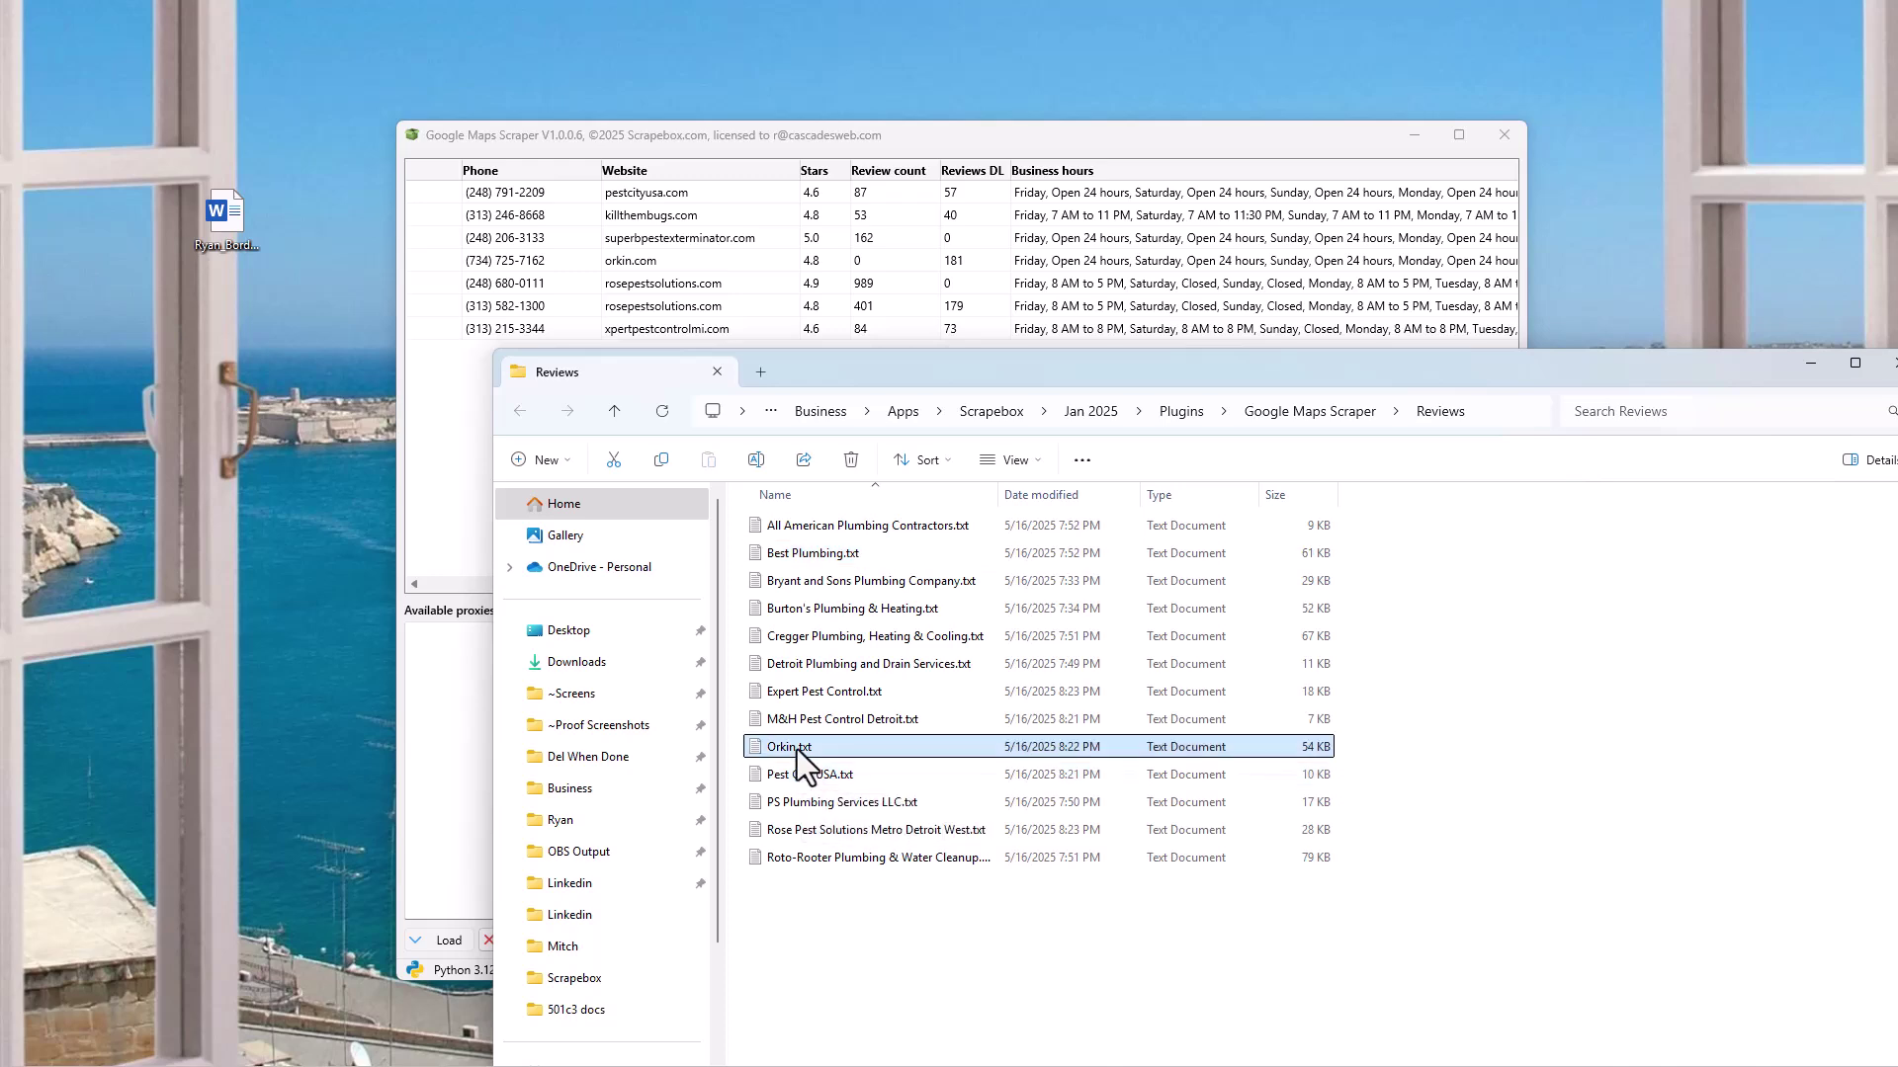
Bring the Orkin.txt window into view and copy the first review in the file.
drag(724, 0, 1047, 146)
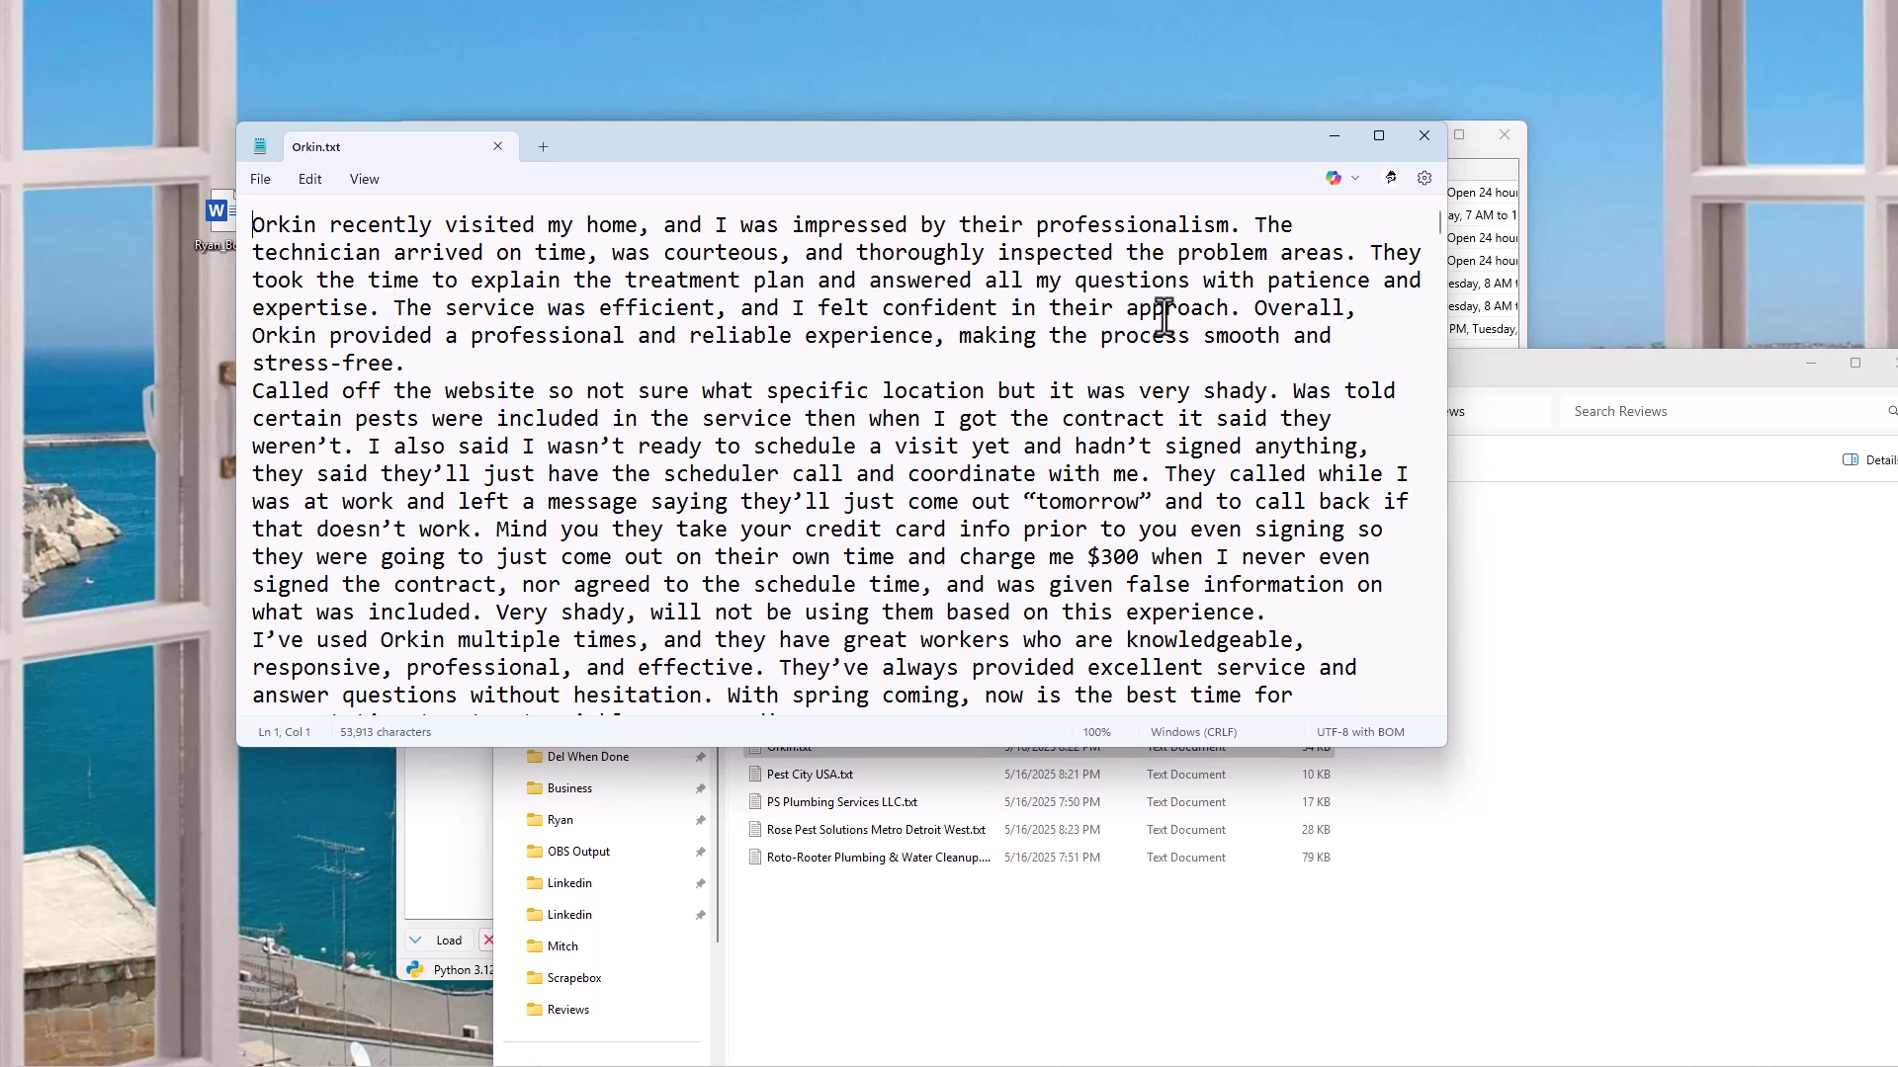
drag(414, 364, 125, 226)
key(ctrl+c)
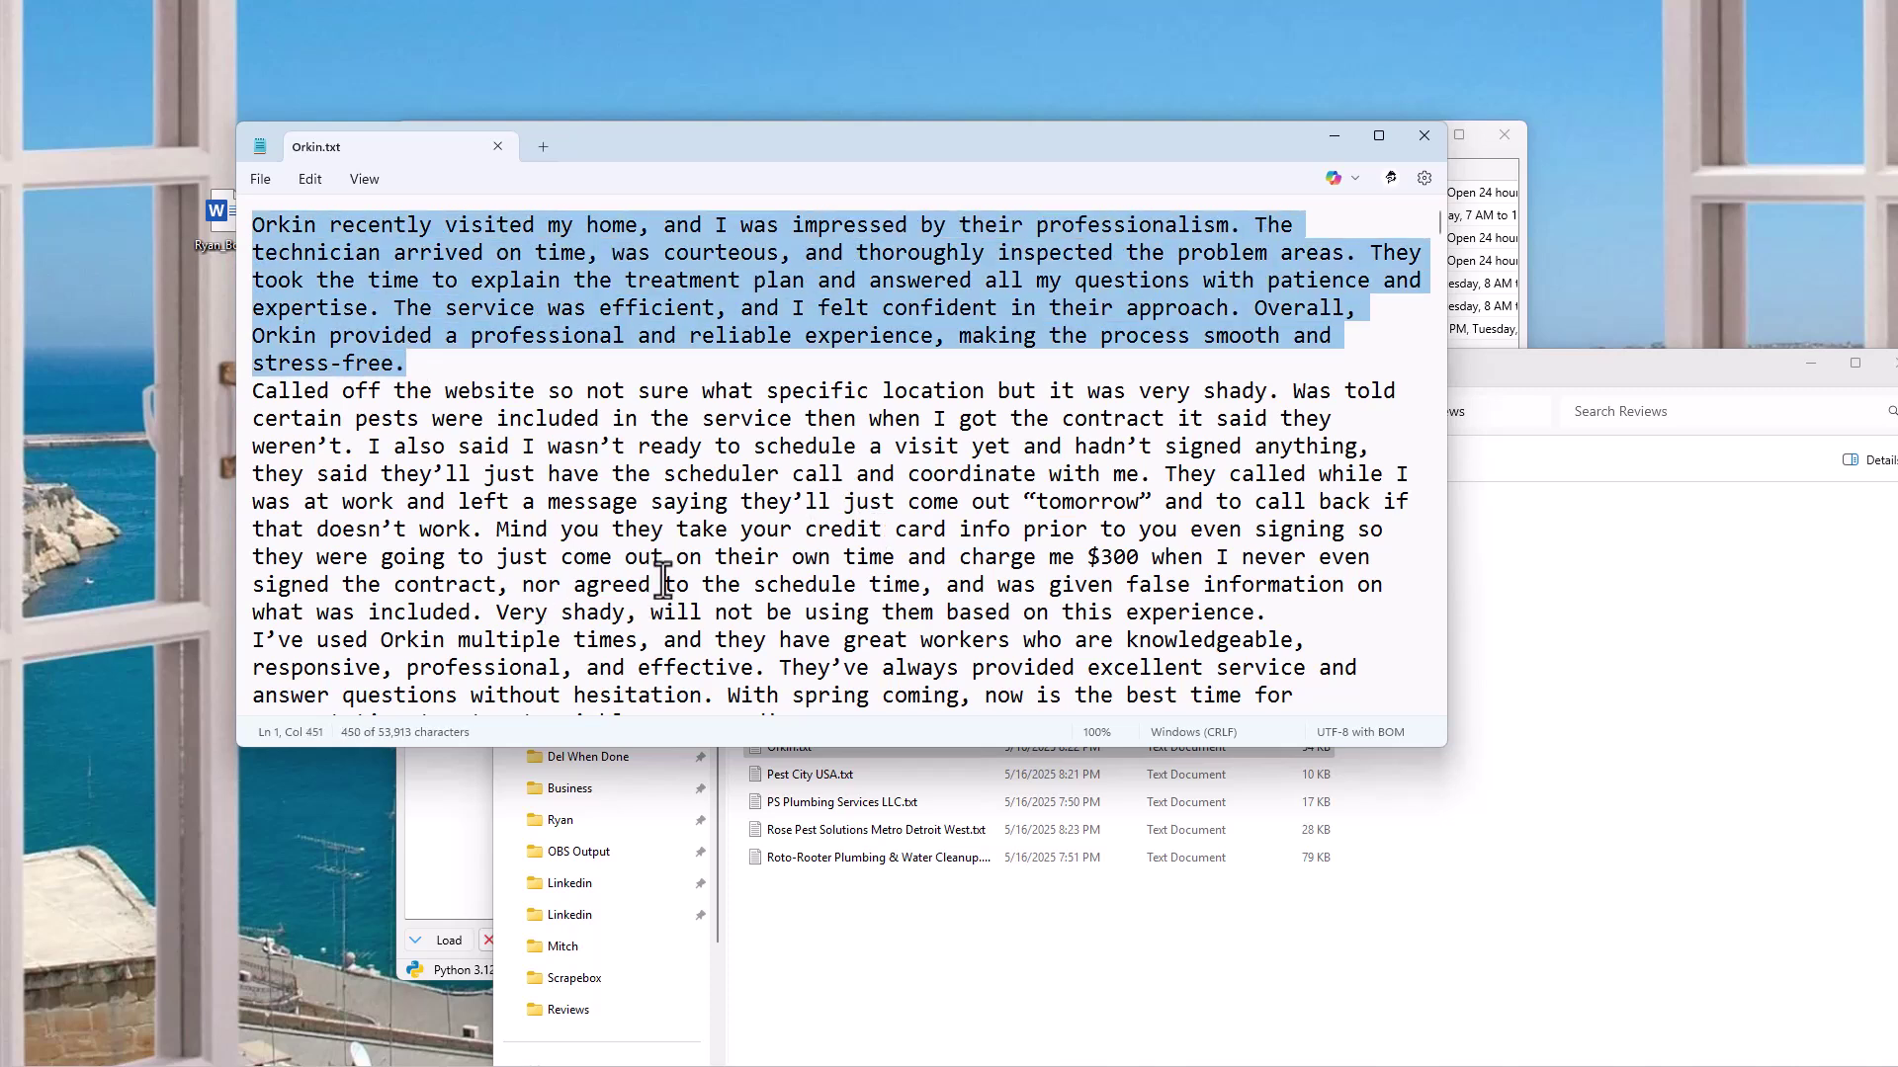
Read through the customer reviews in Orkin.txt to the end of the file and return to the first review.
scroll(682, 350, down, 4)
scroll(682, 351, down, 20)
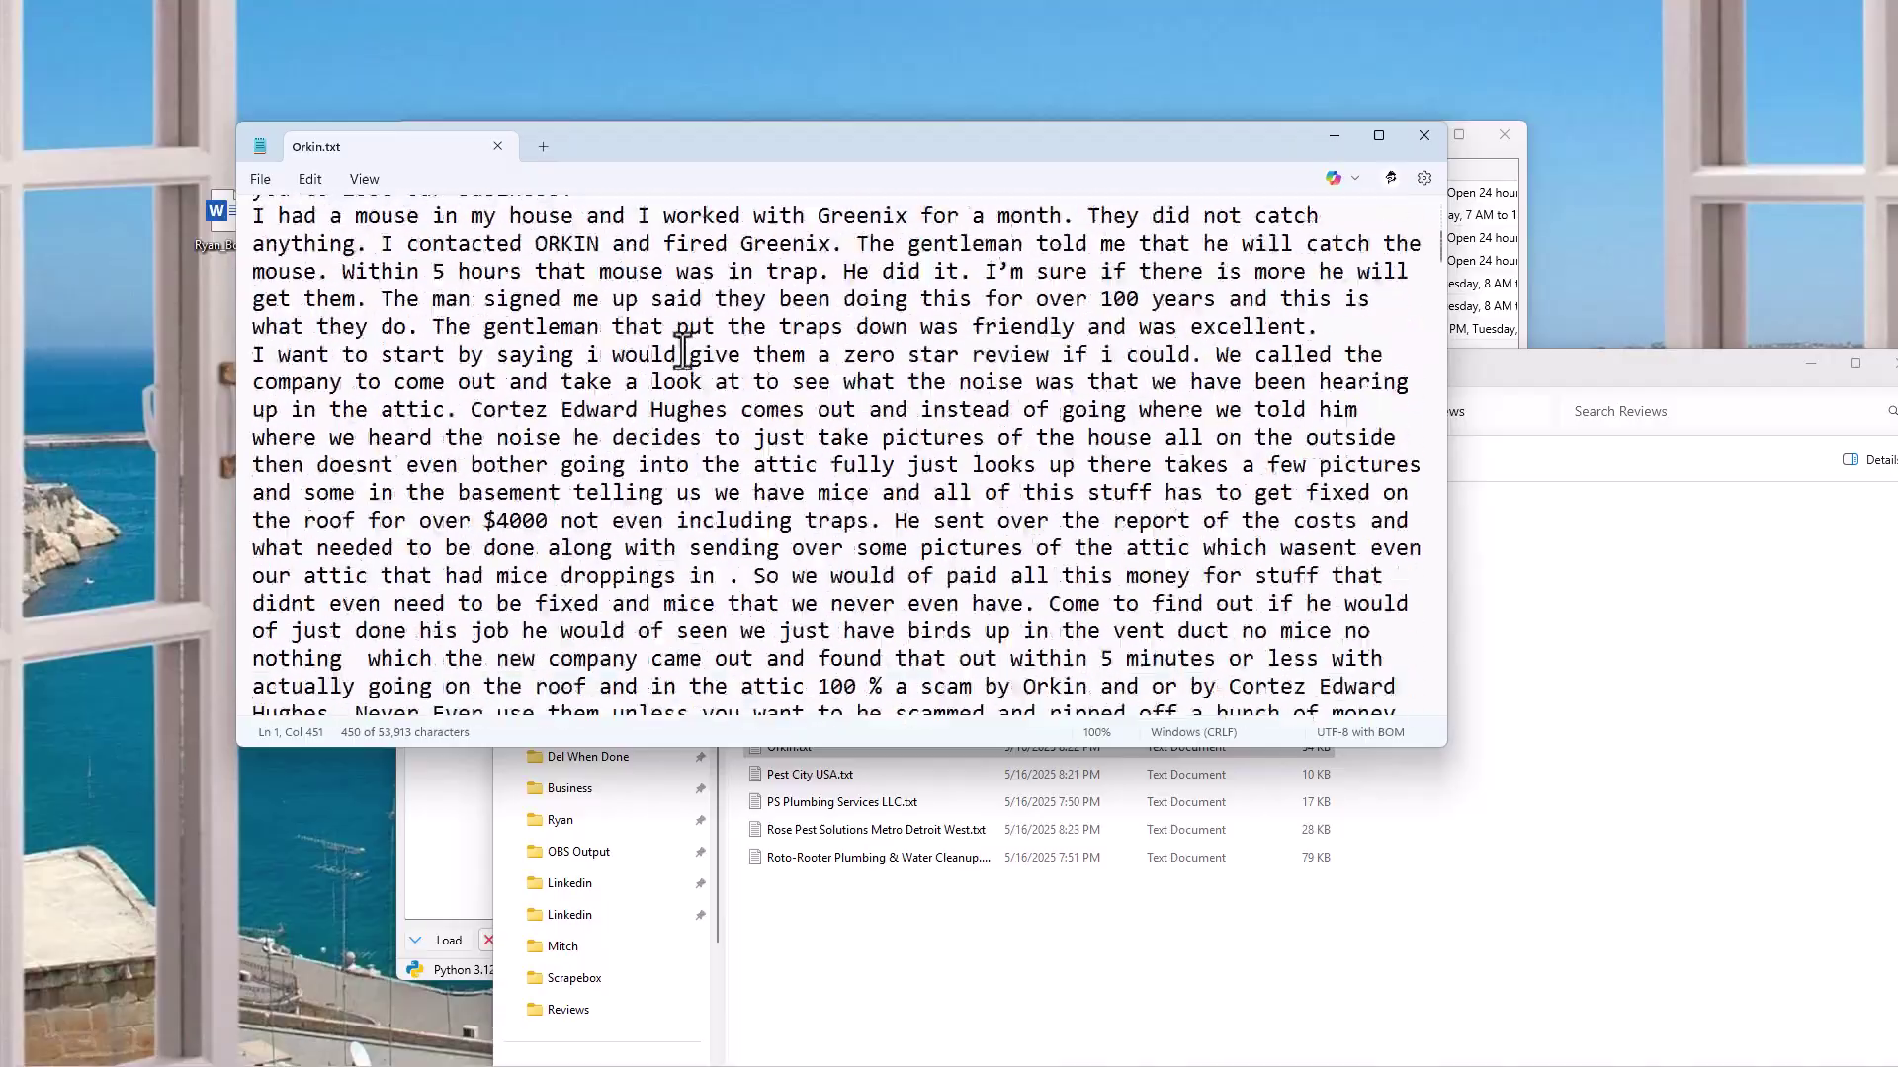
scroll(721, 346, down, 20)
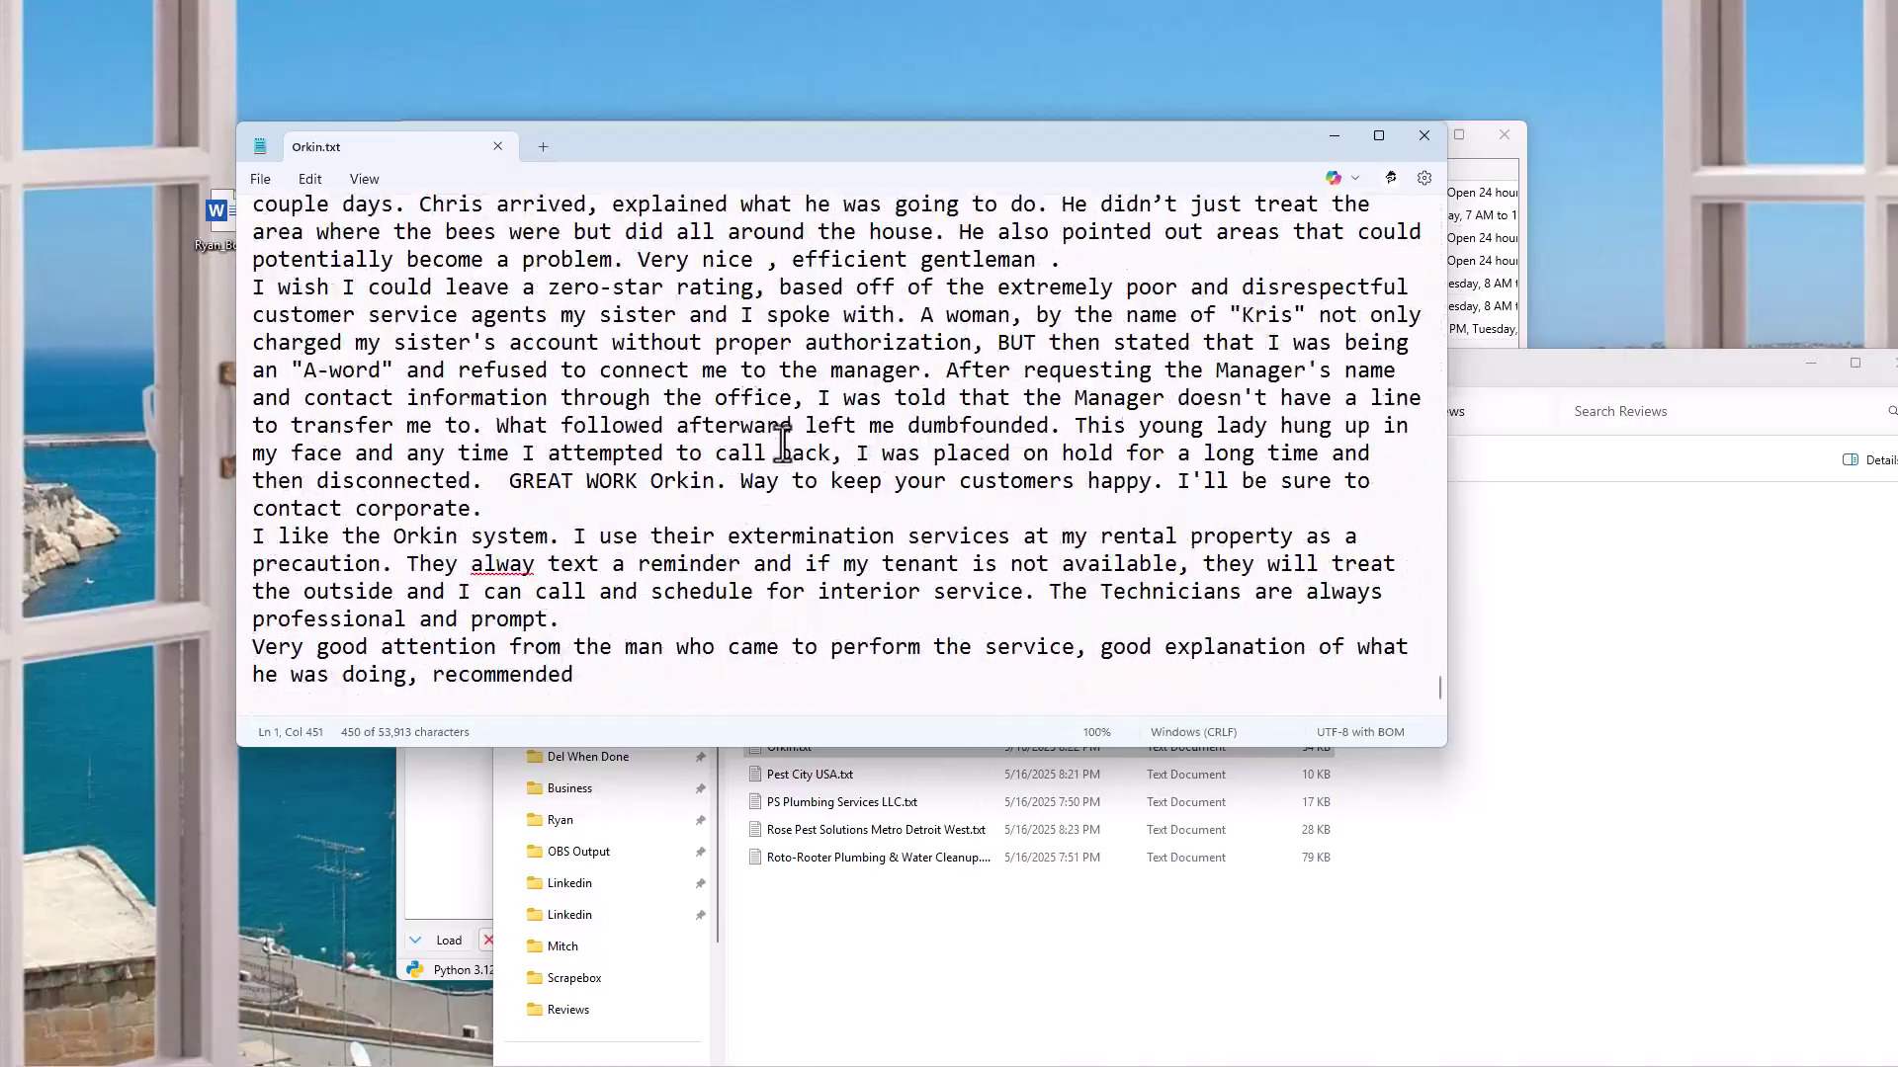
scroll(781, 443, up, 20)
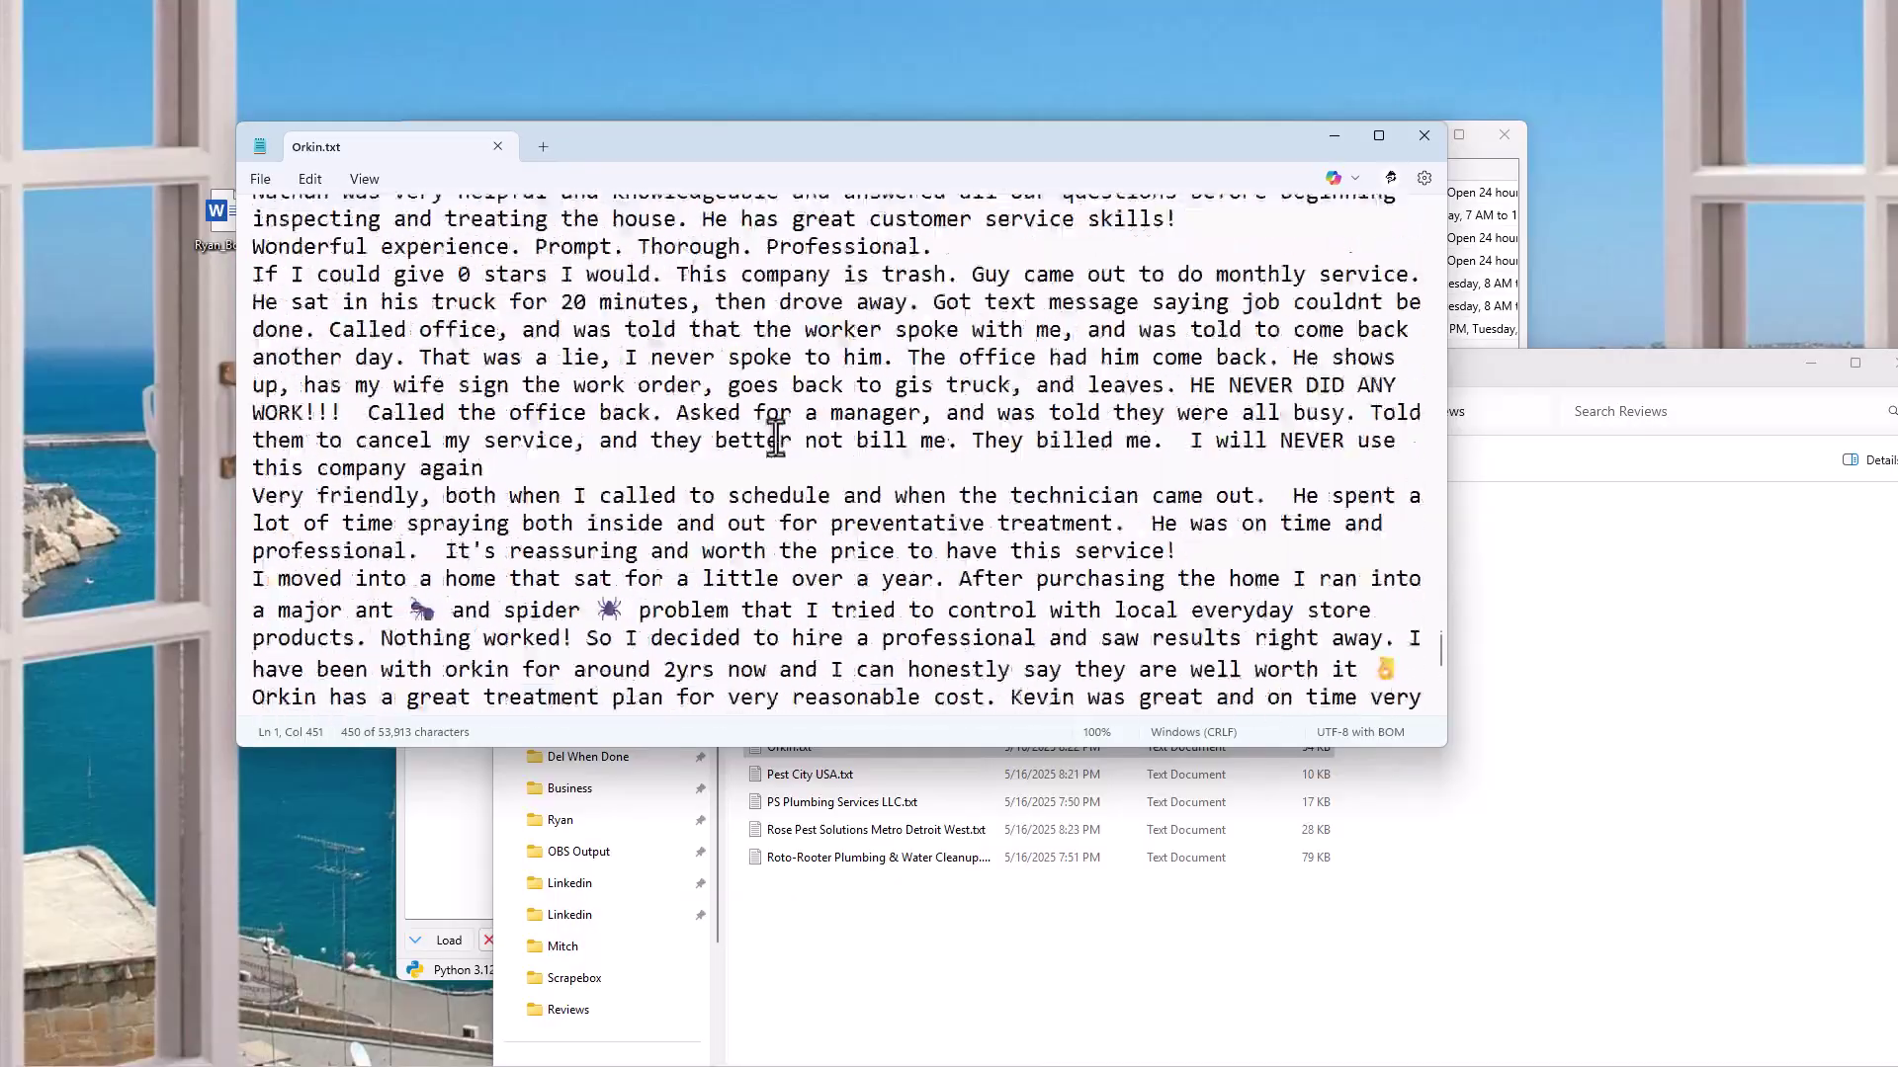
scroll(774, 439, up, 20)
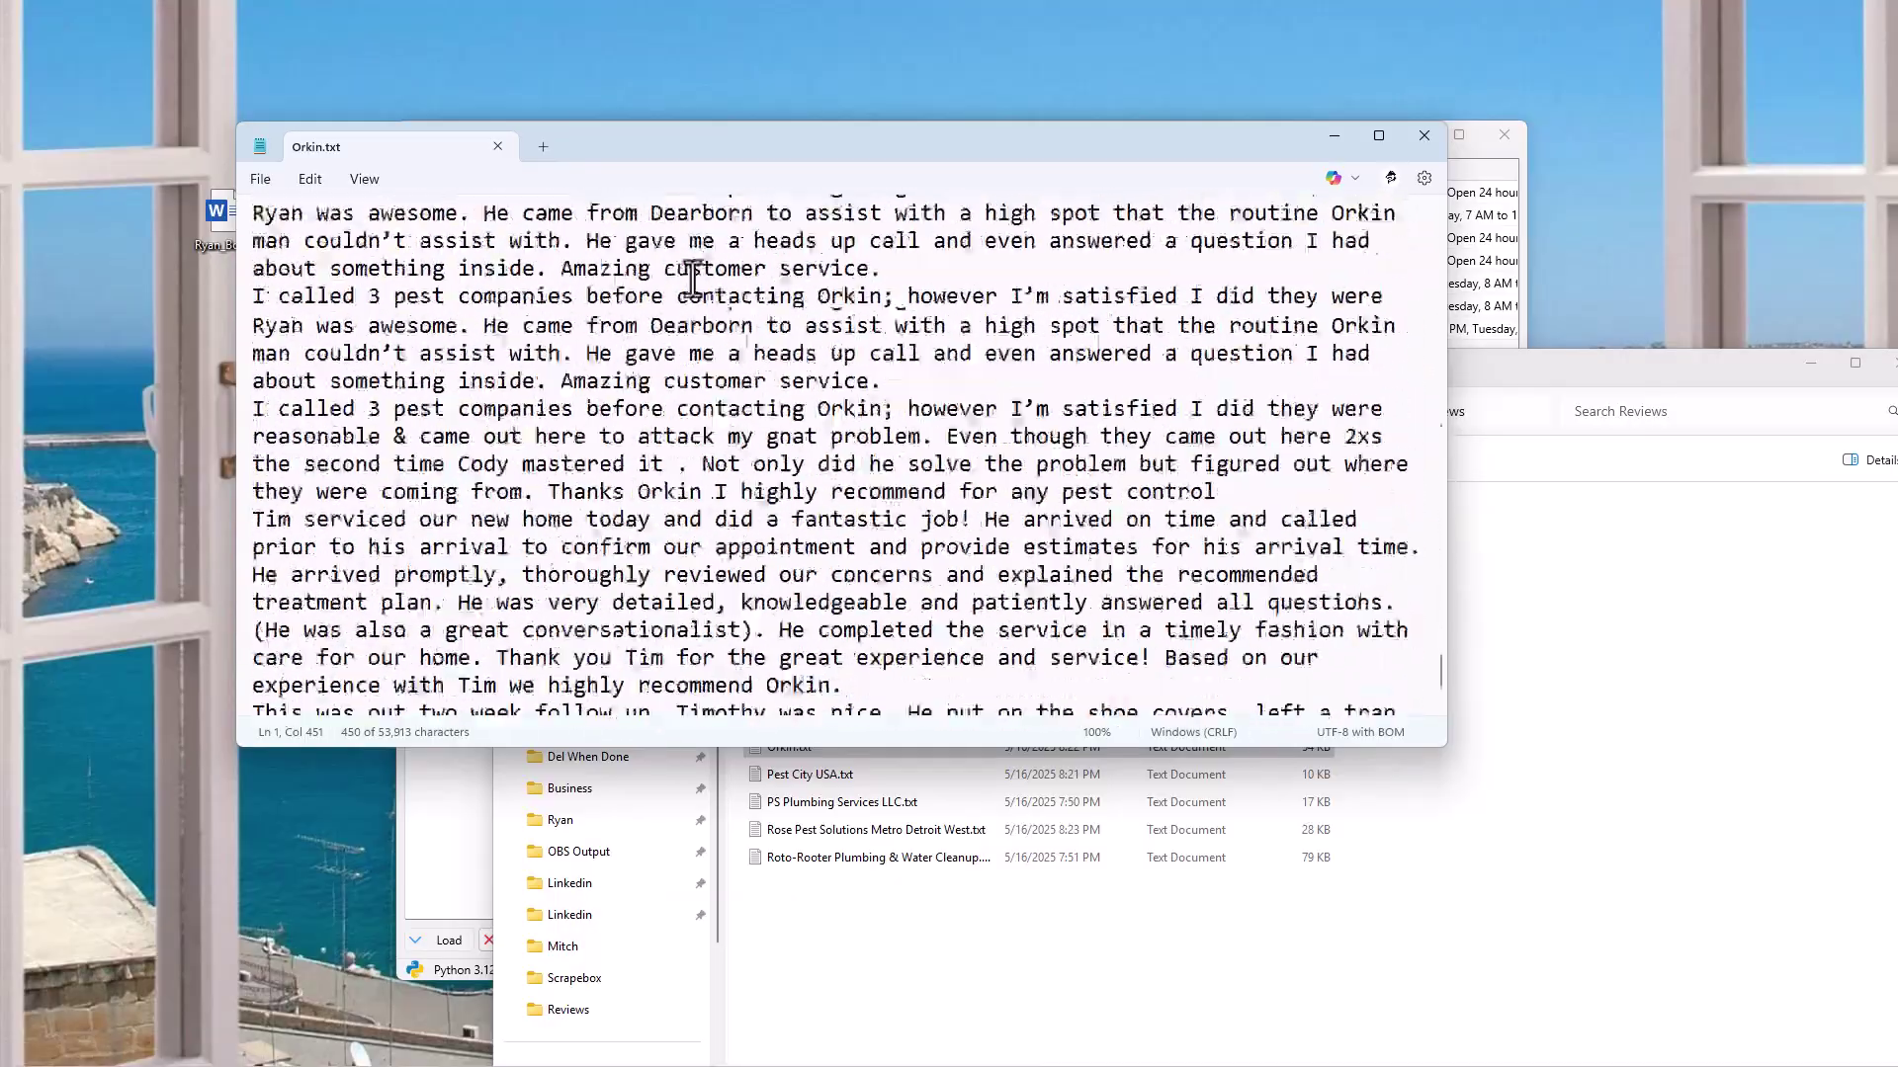
scroll(696, 259, up, 20)
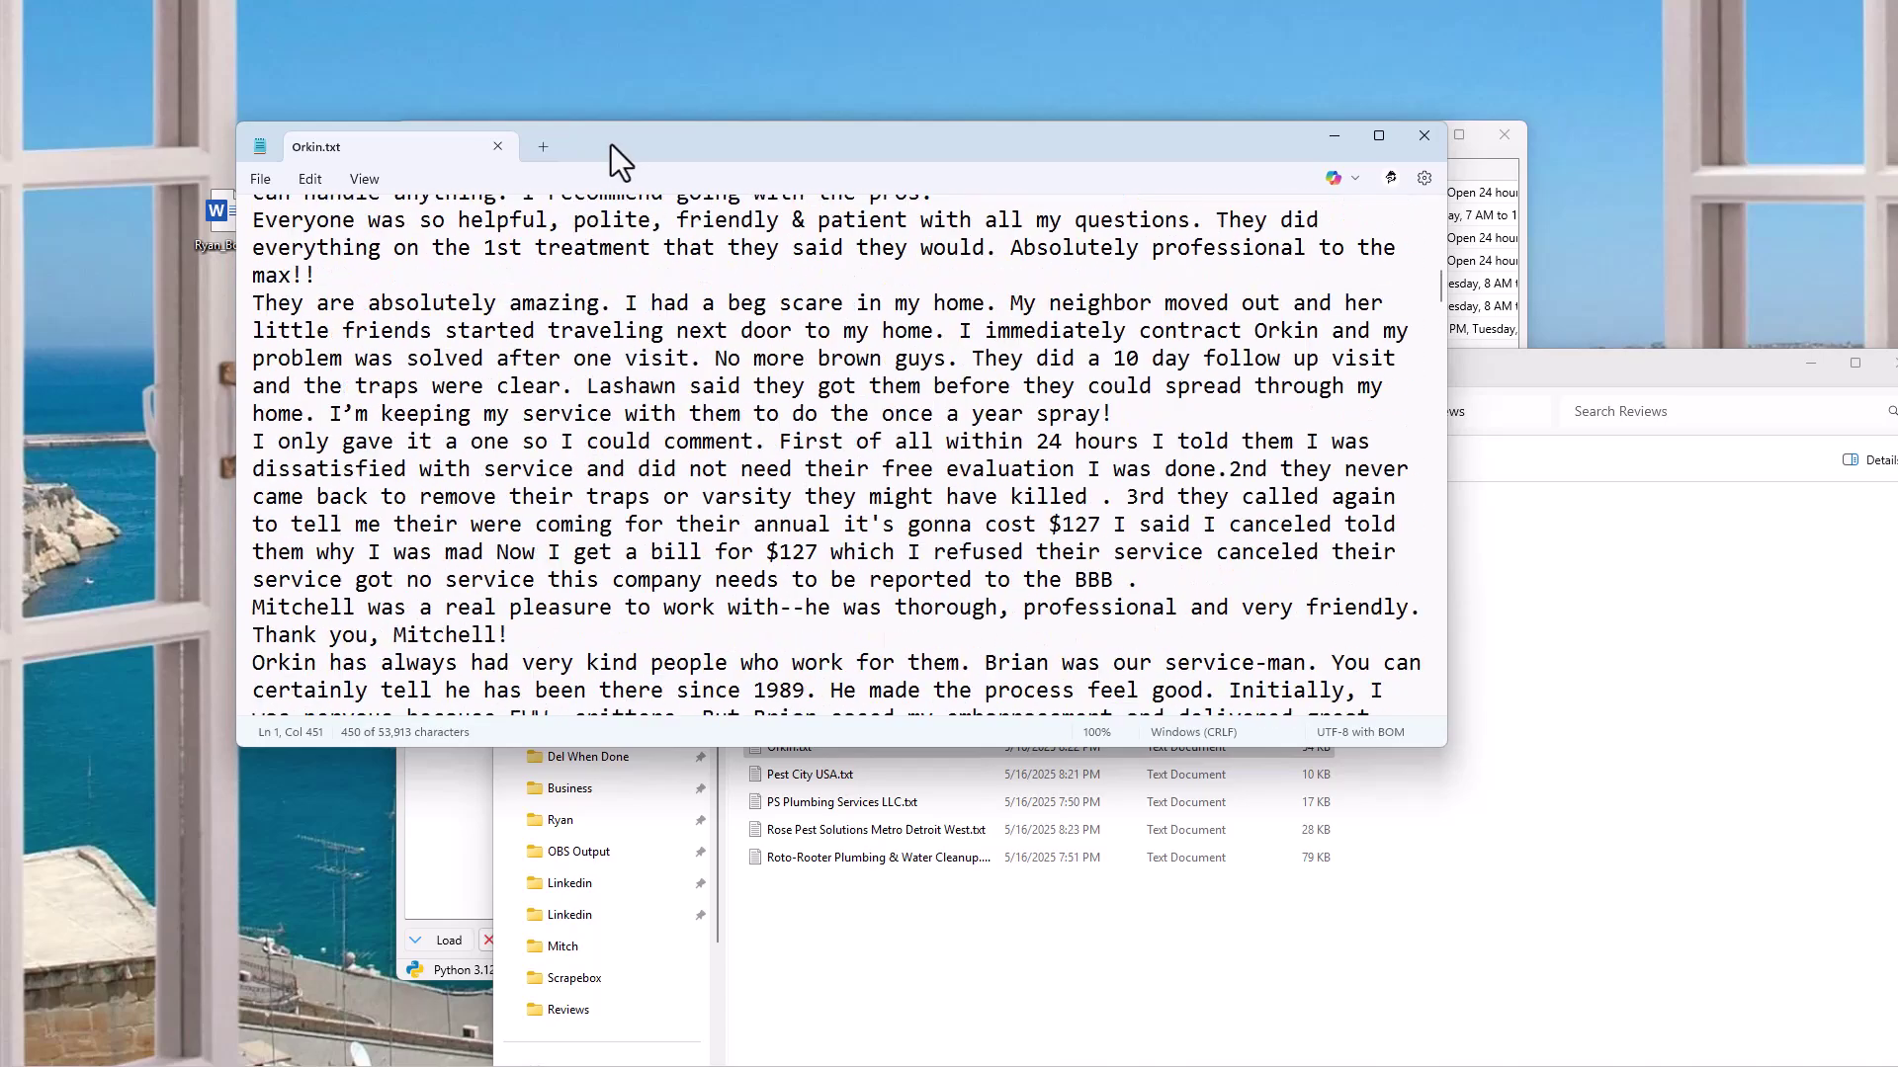
scroll(689, 351, up, 20)
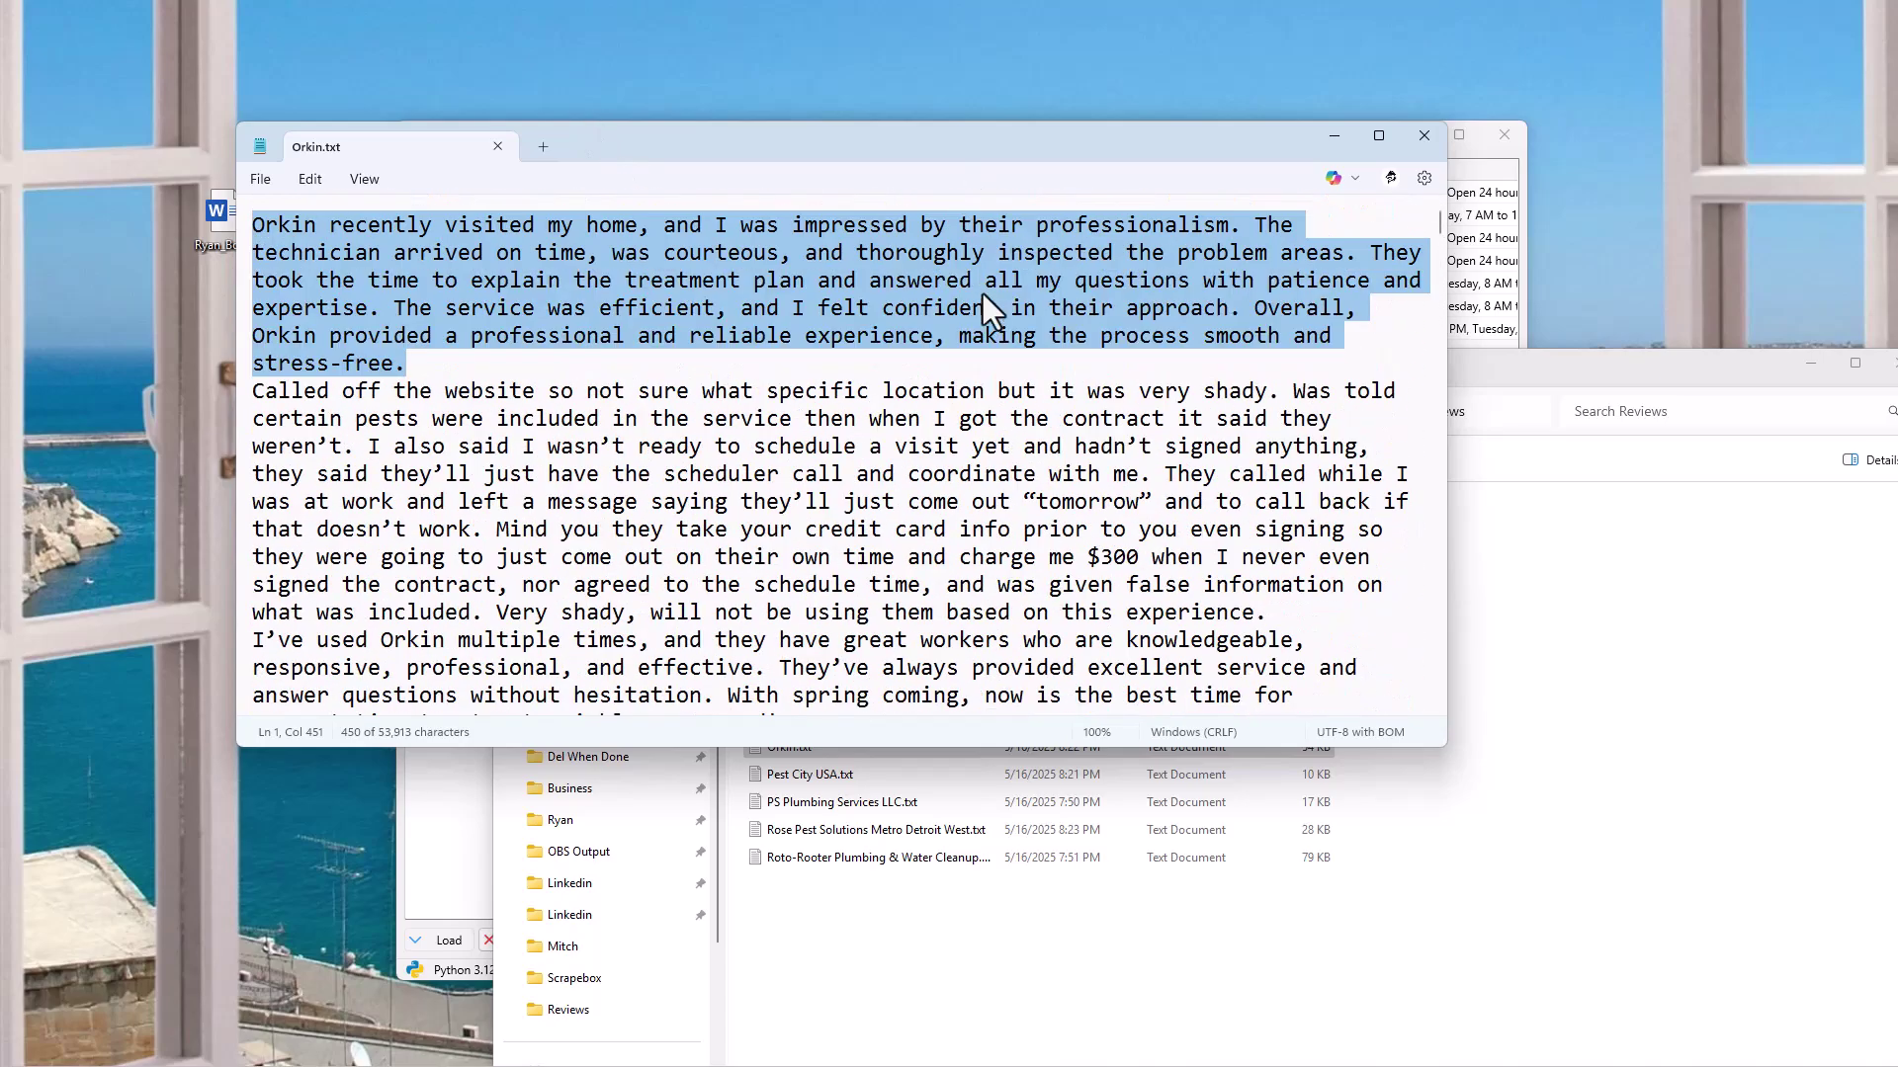
Copy all the review text in Orkin.txt, switch to ChatGPT and submit it as a prompt to the Ava Avatar GPT.
click(974, 292)
key(ctrl+a)
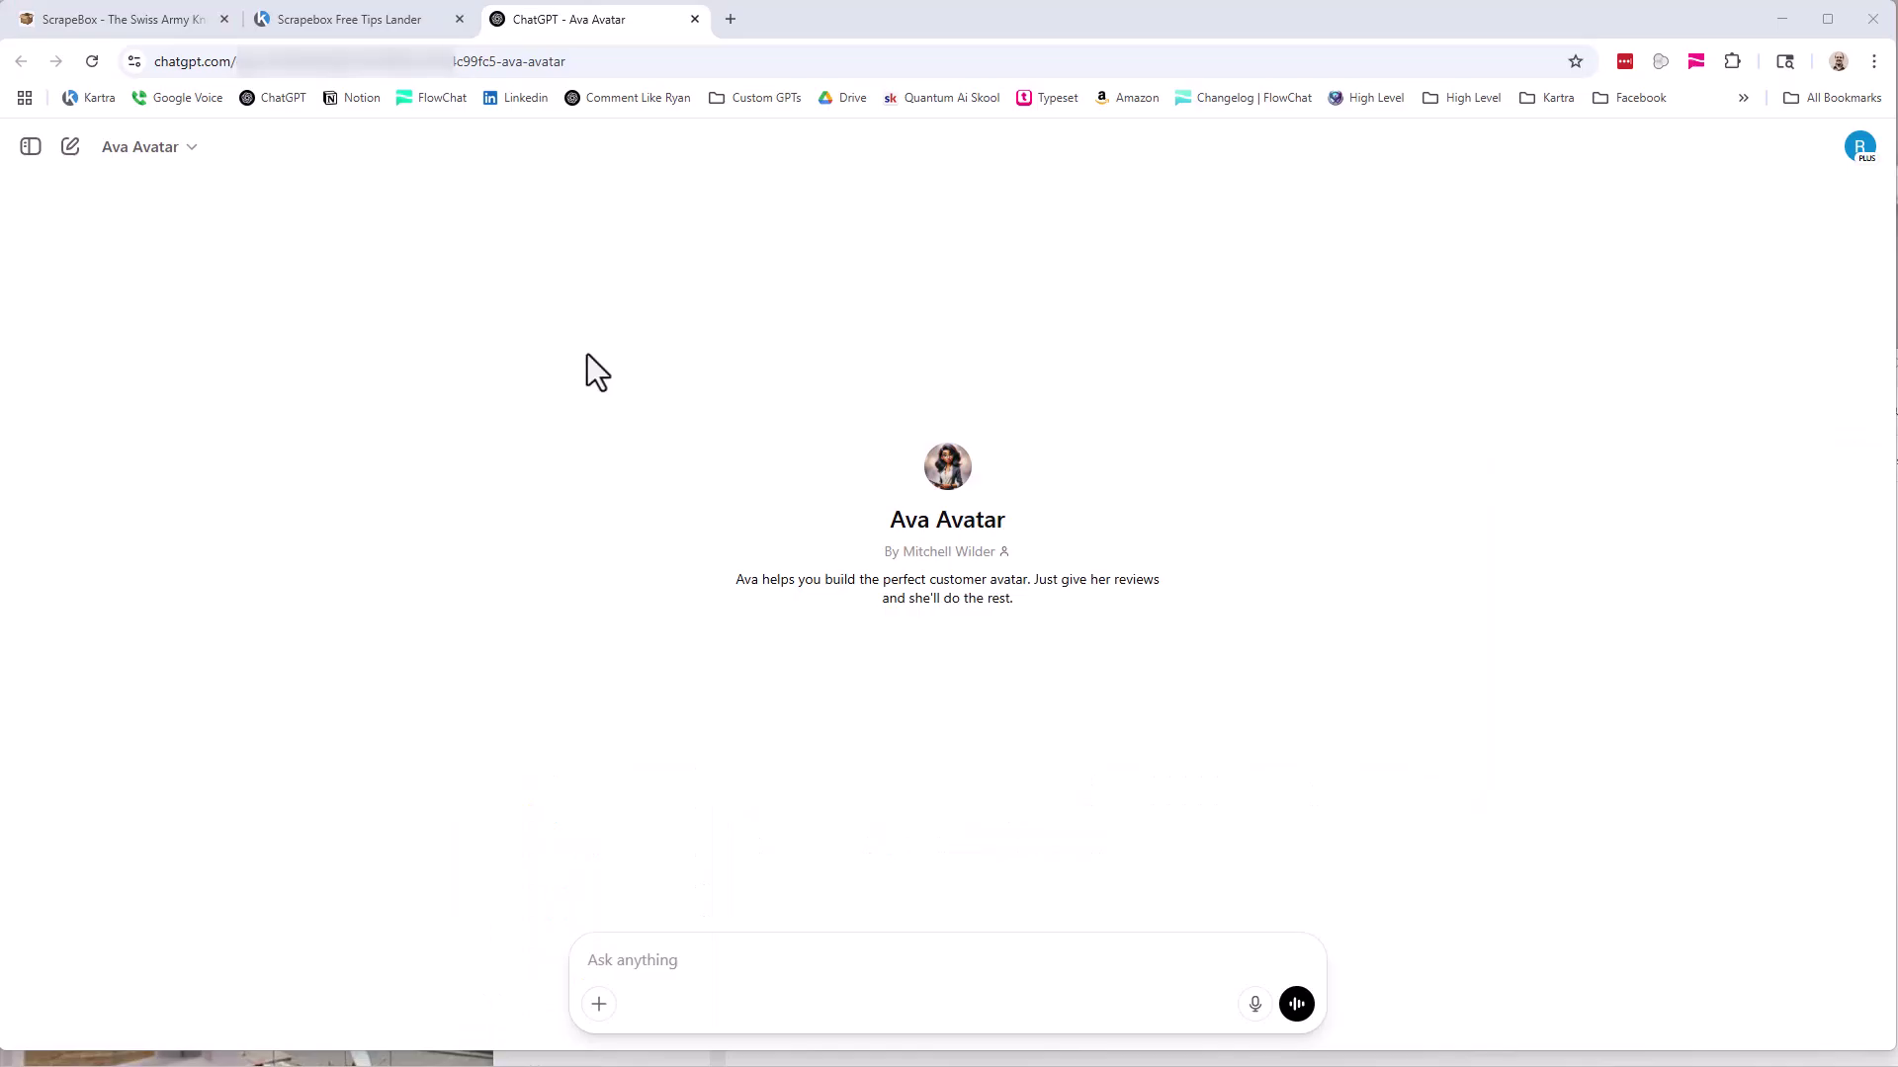
click(657, 963)
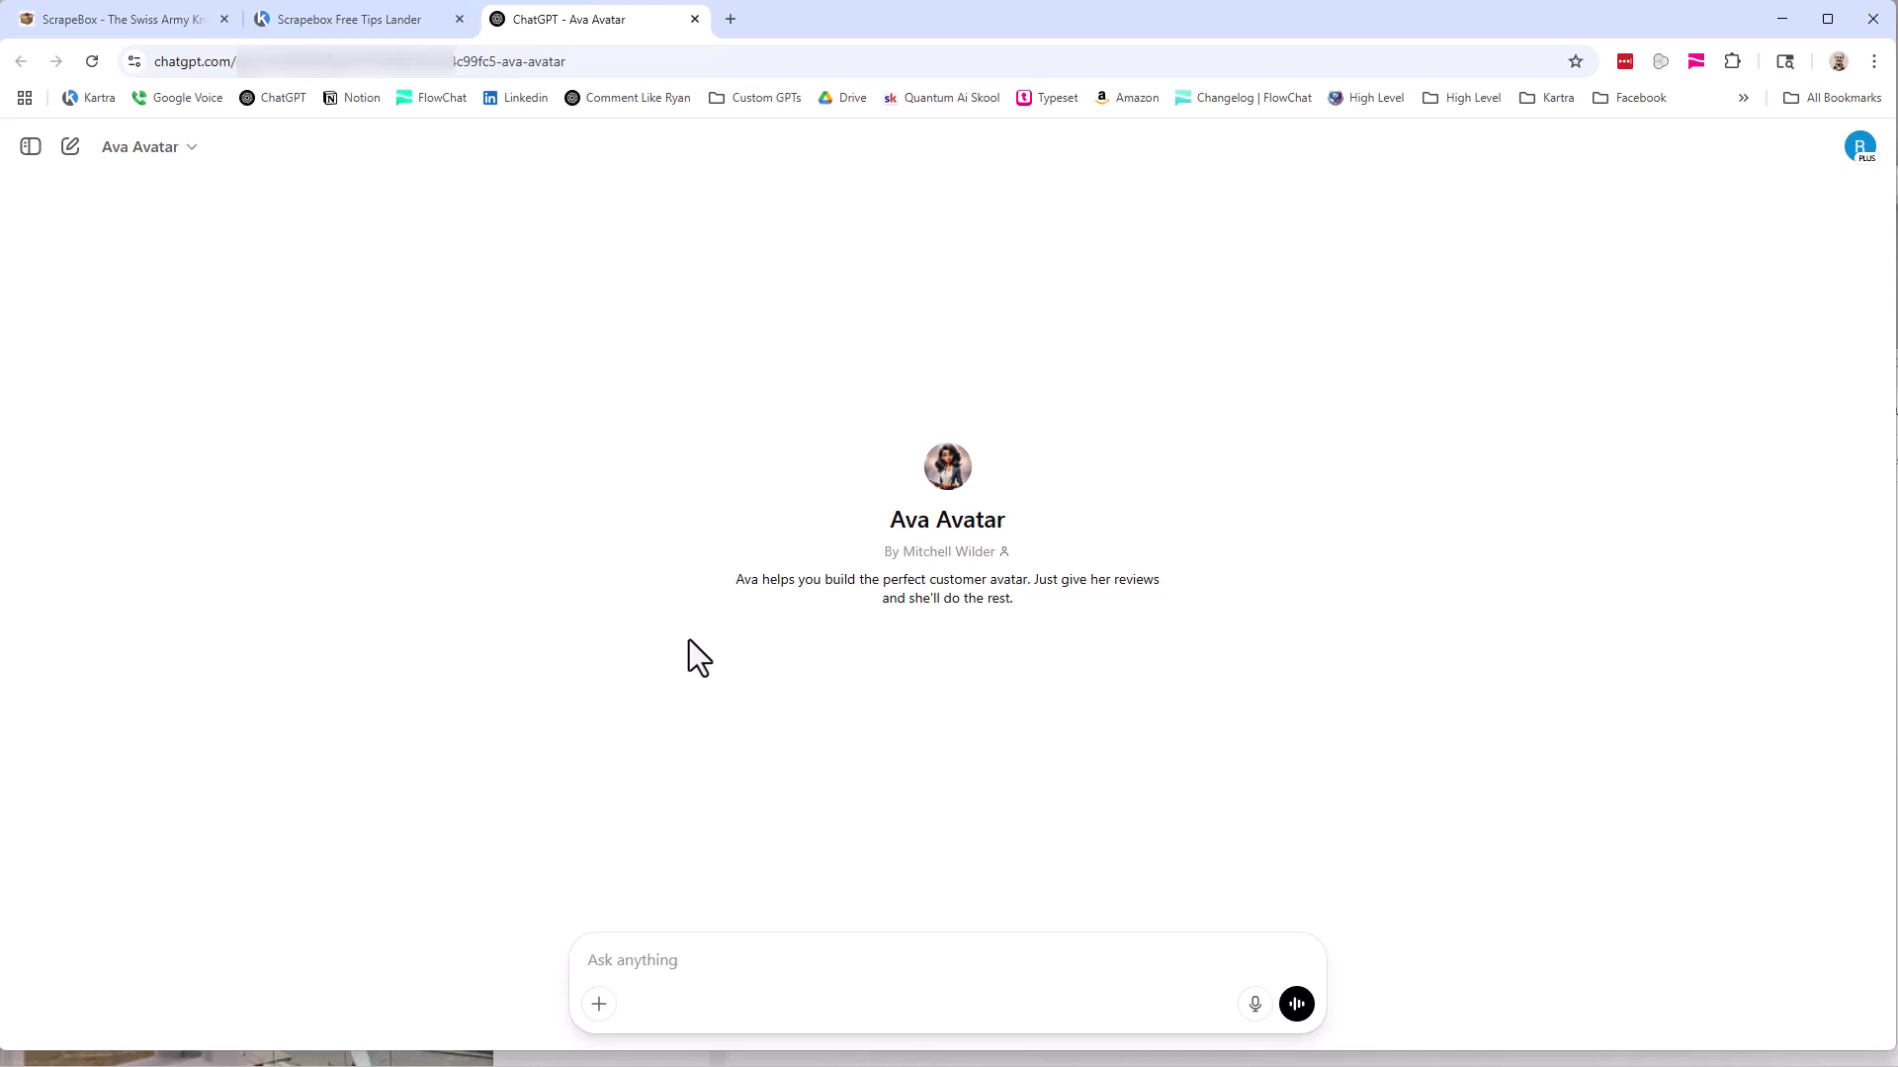
key(ctrl+v)
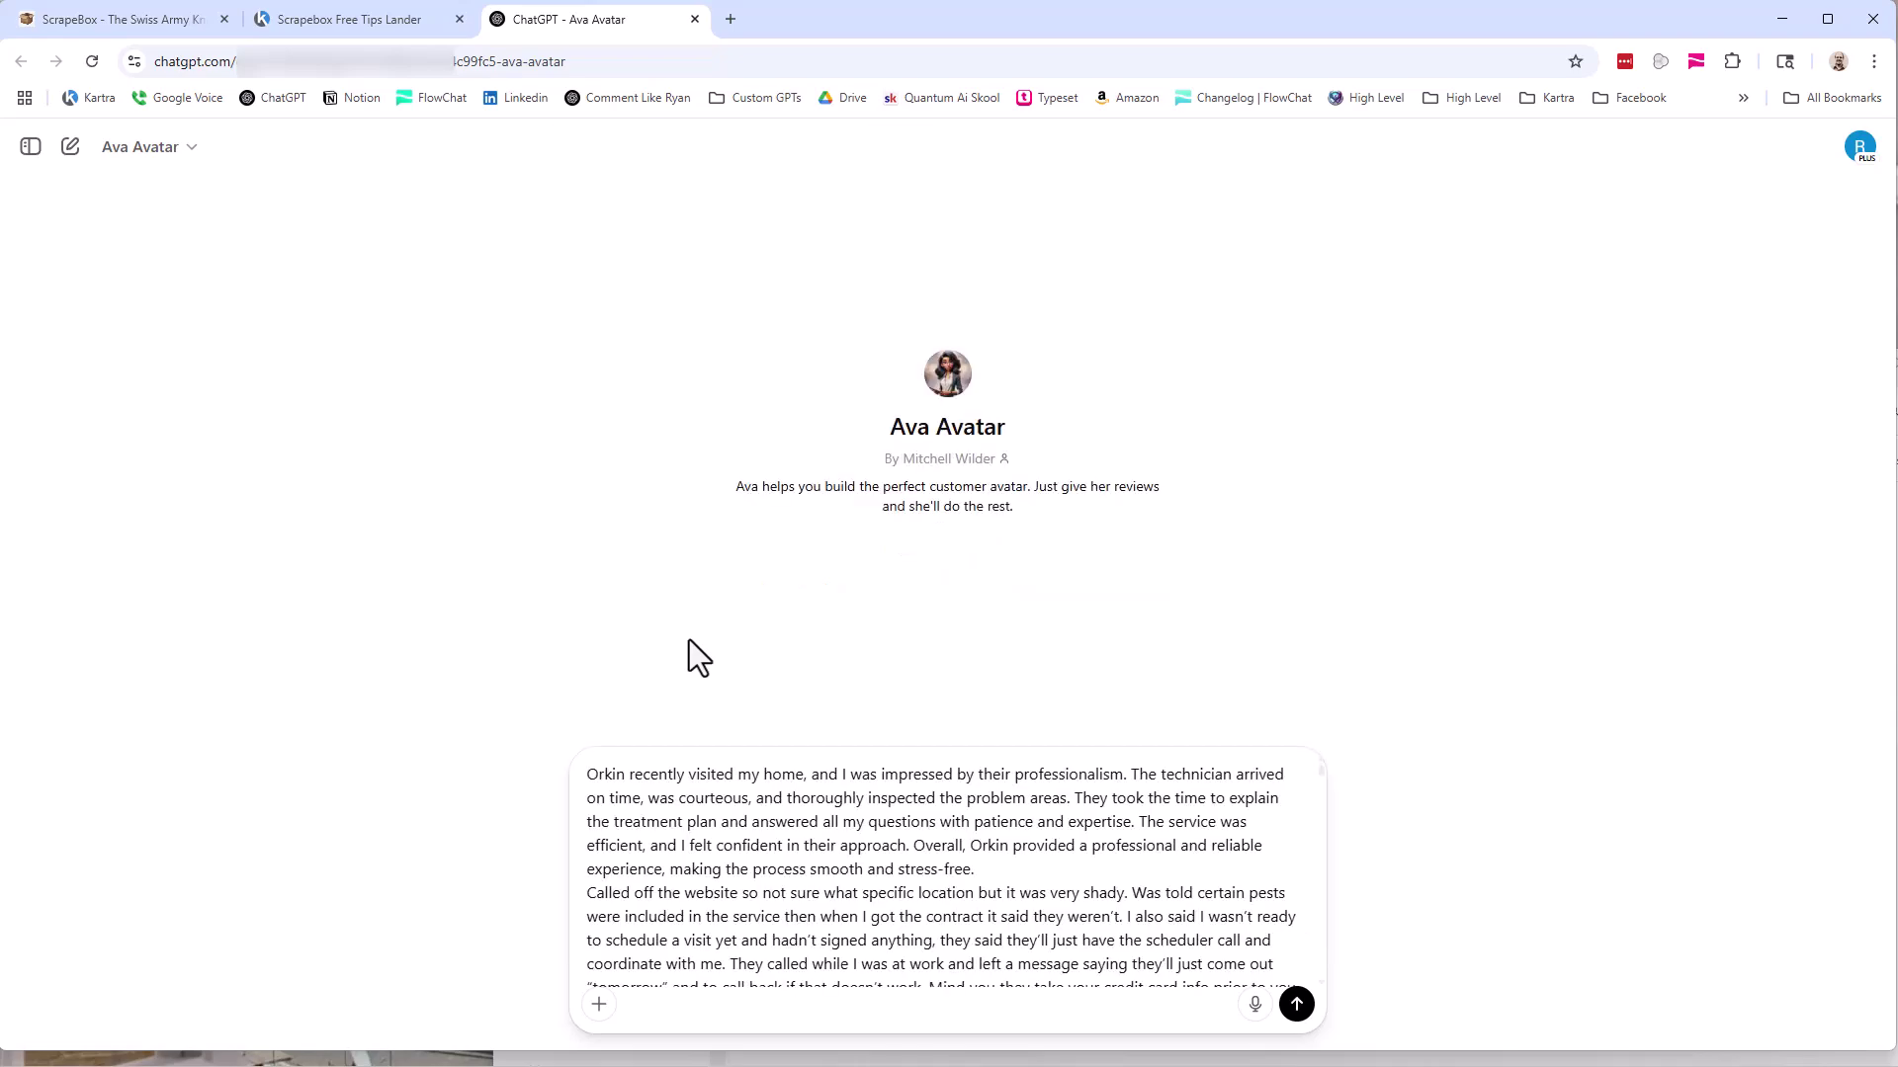
scroll(1135, 860, down, 10)
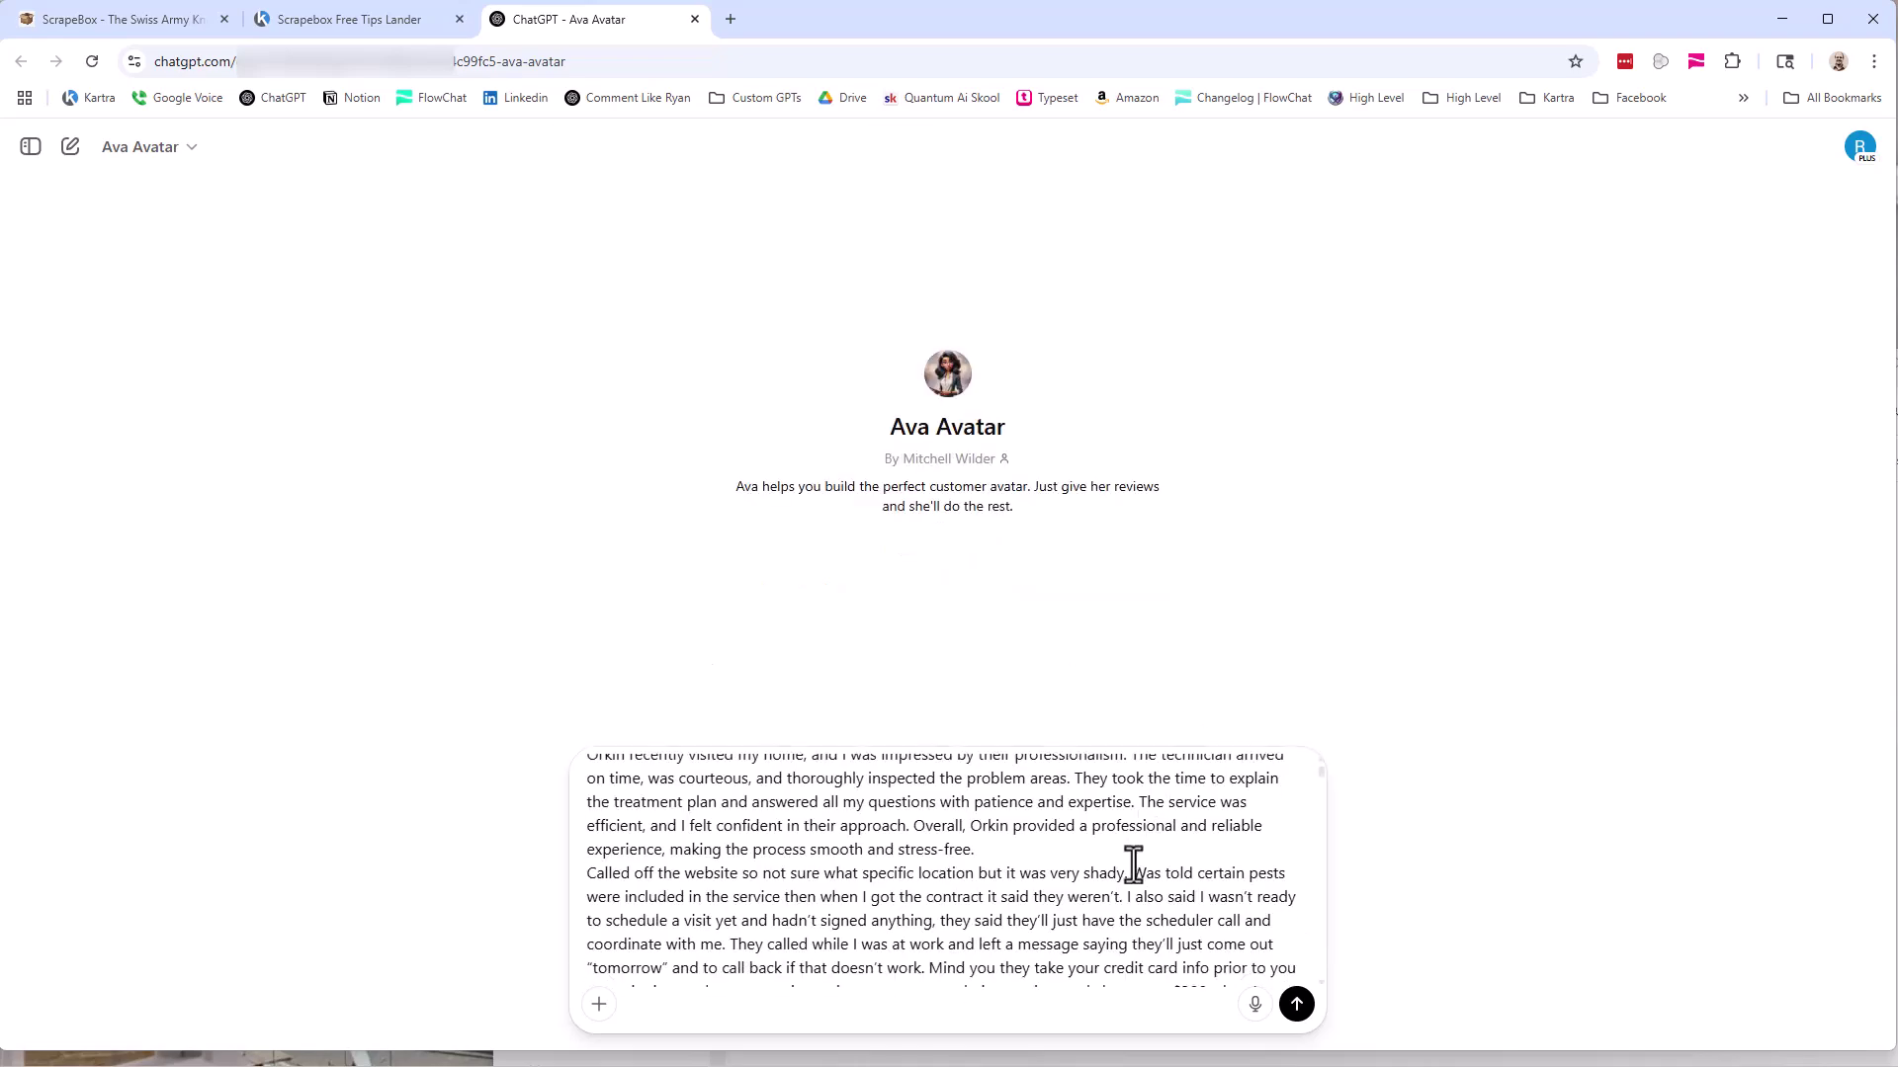
click(1296, 1005)
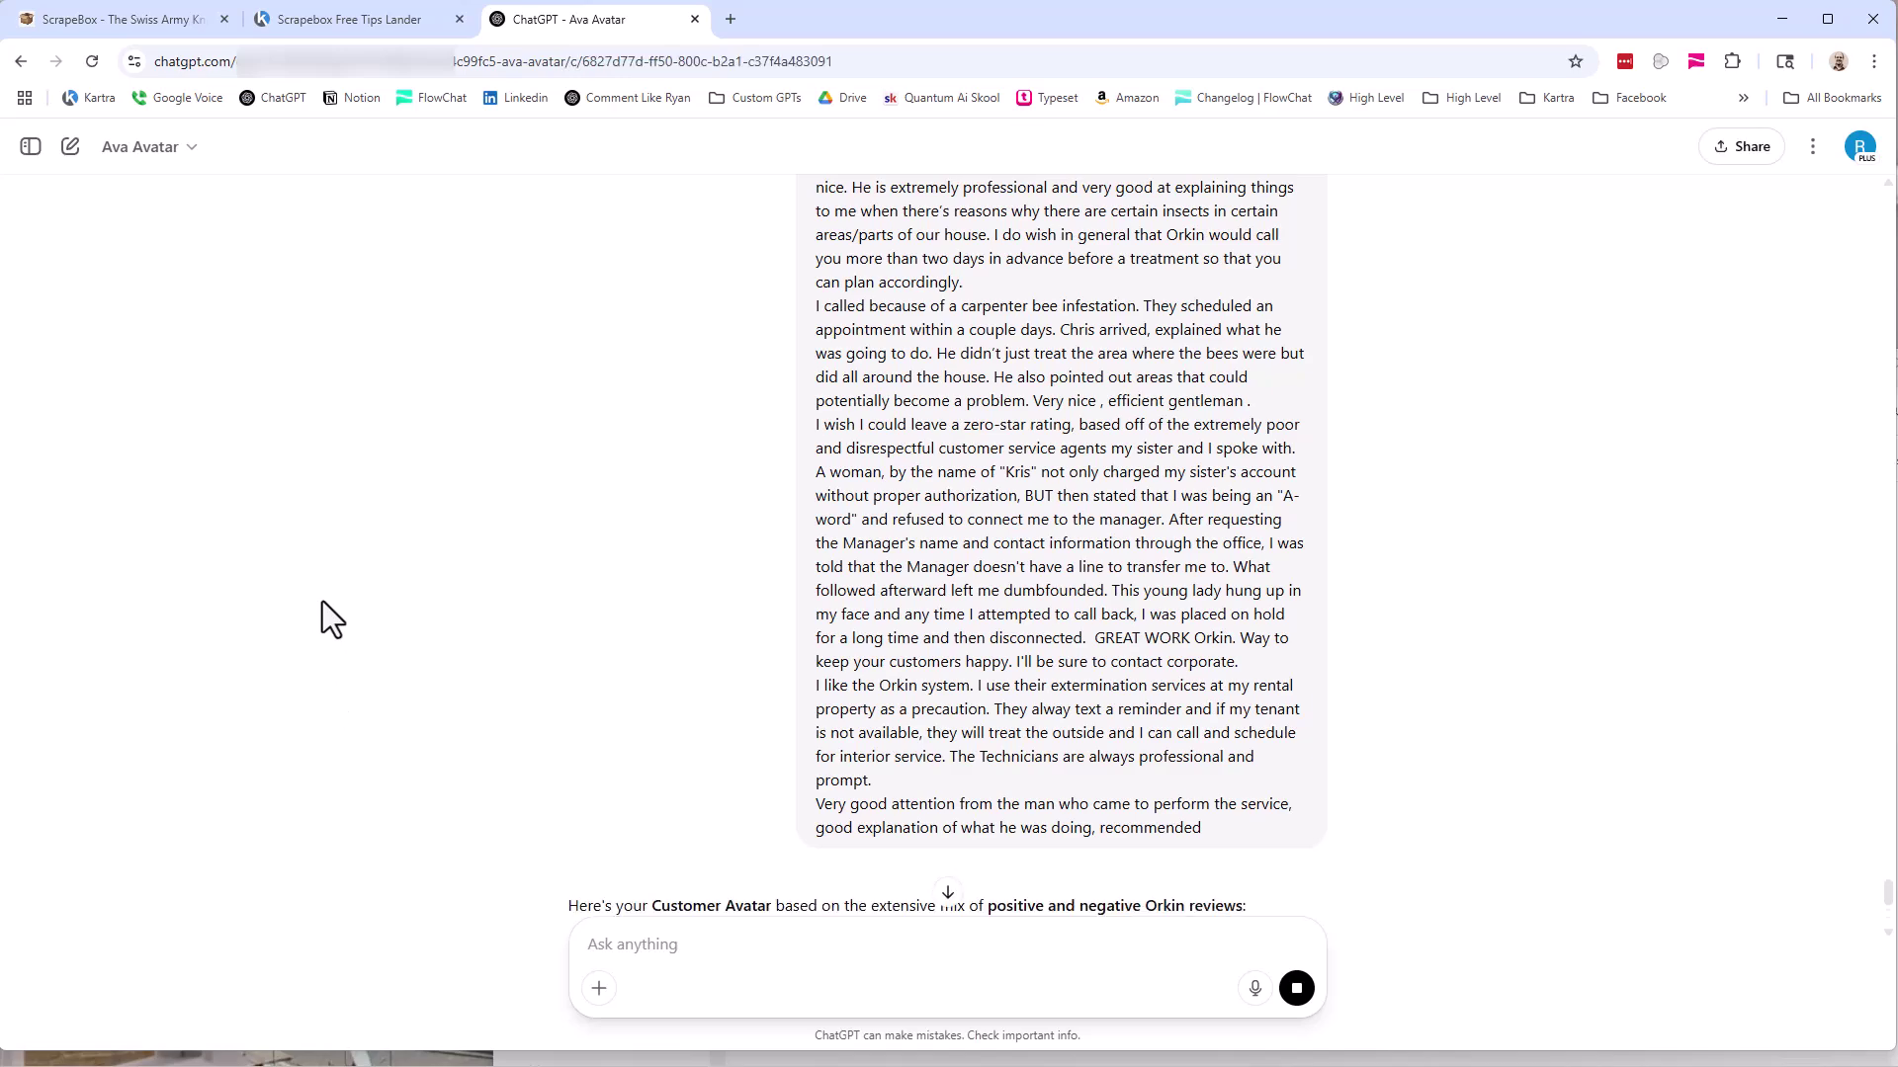
Examine the Core Desire and Niche's sections of the generated customer avatar, highlighting the primary desire.
scroll(494, 603, down, 5)
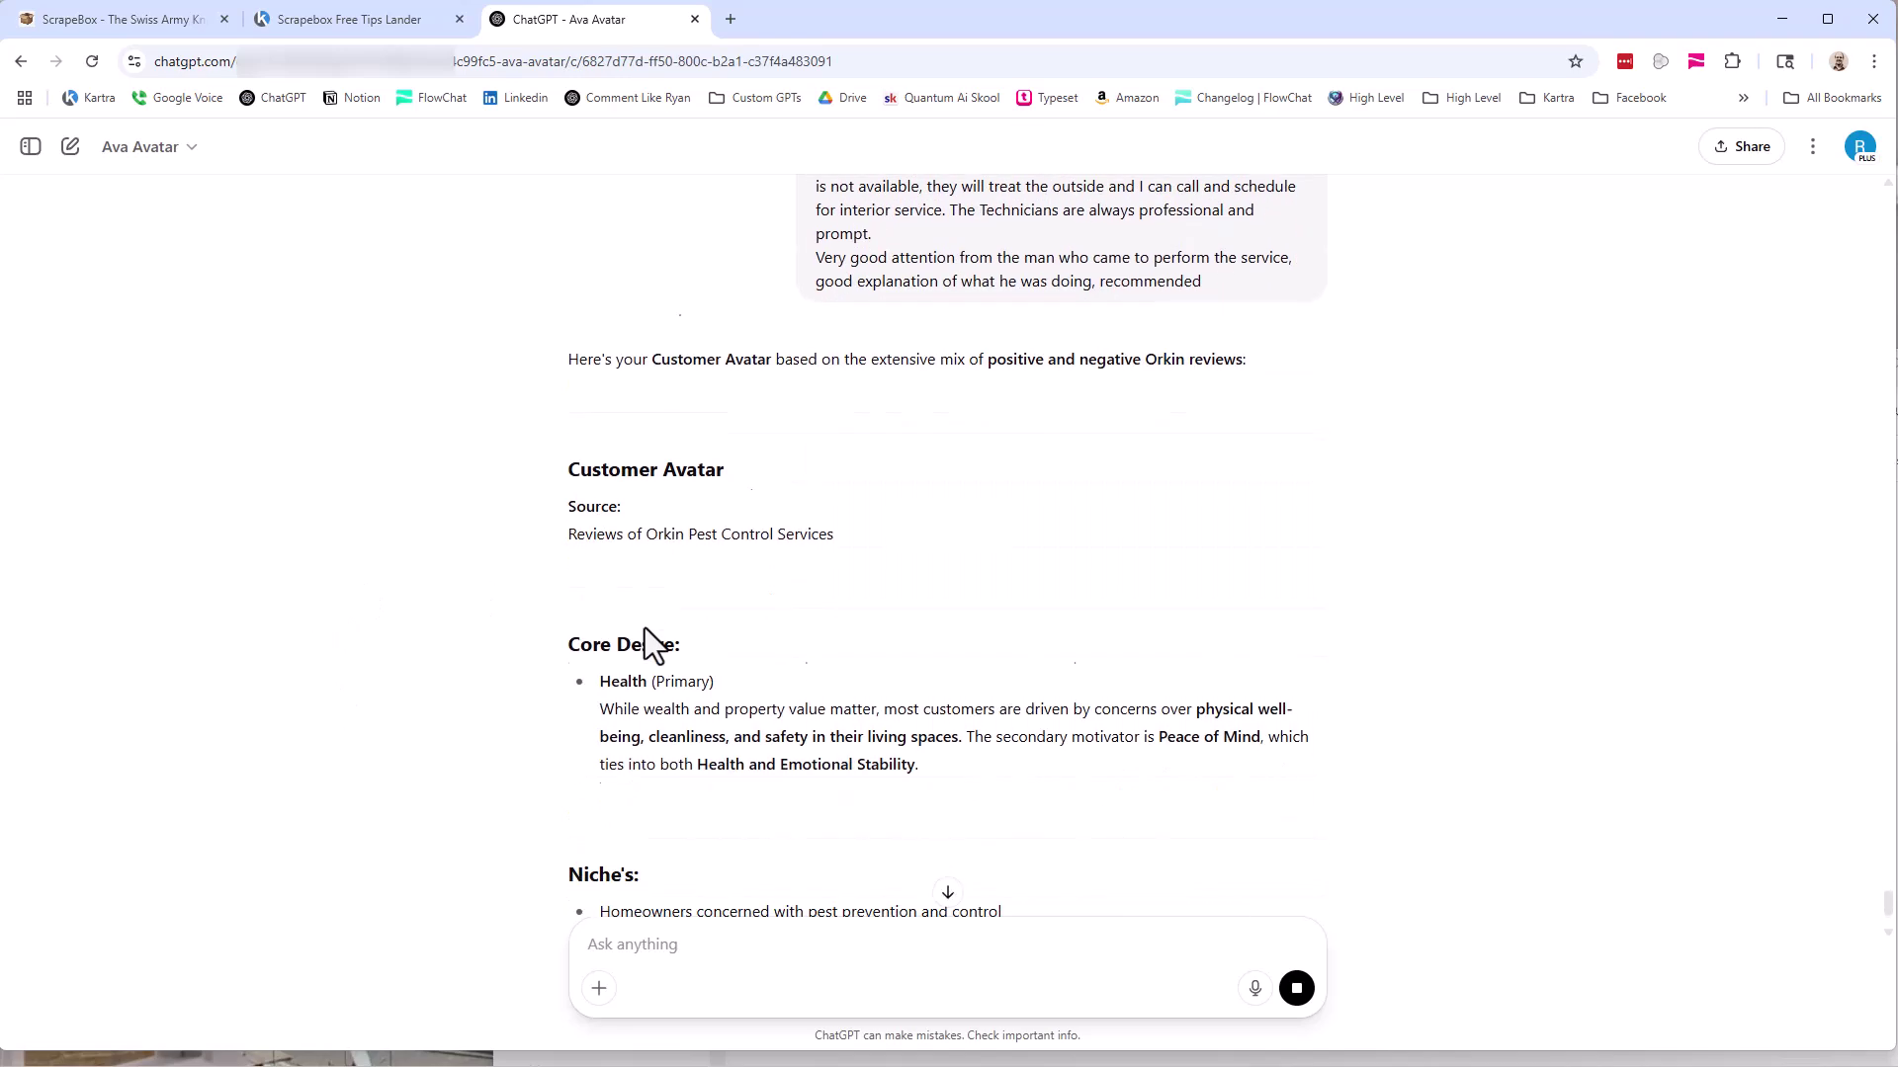
scroll(640, 633, down, 2)
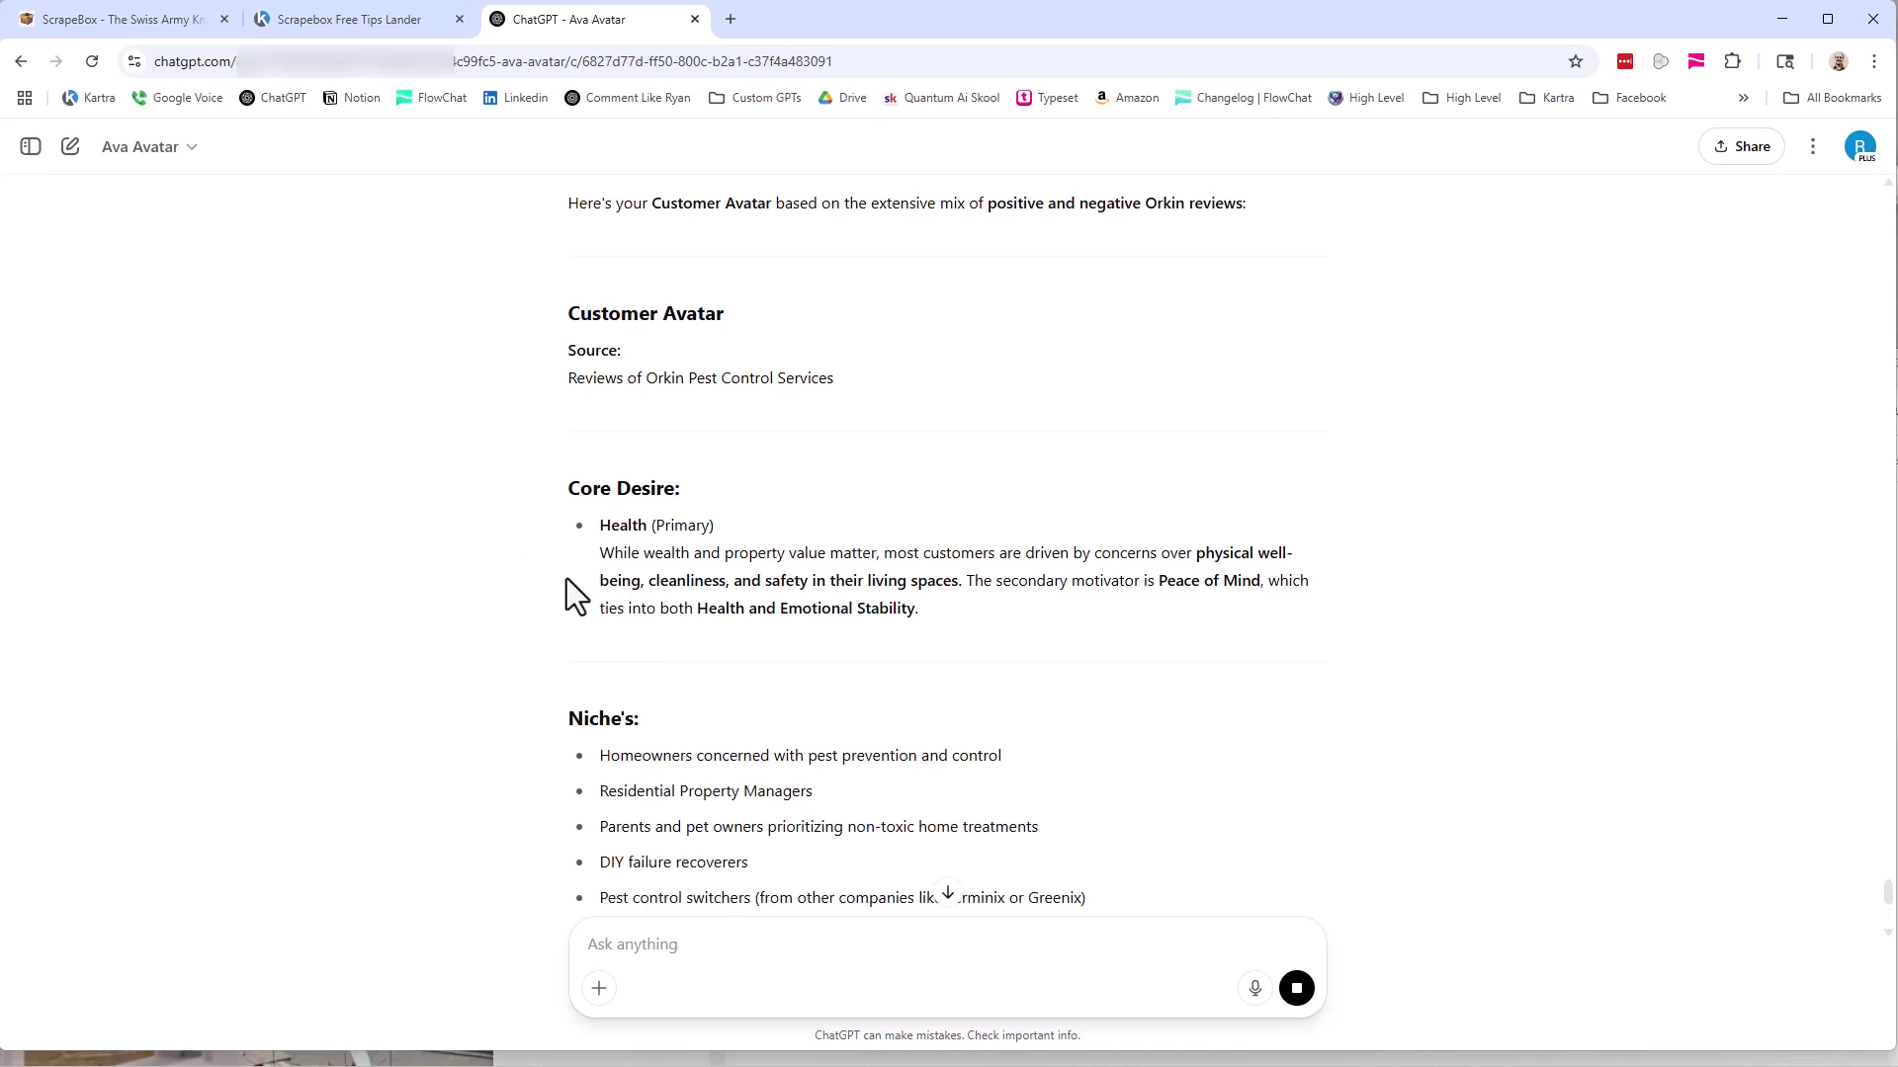
drag(599, 525, 712, 525)
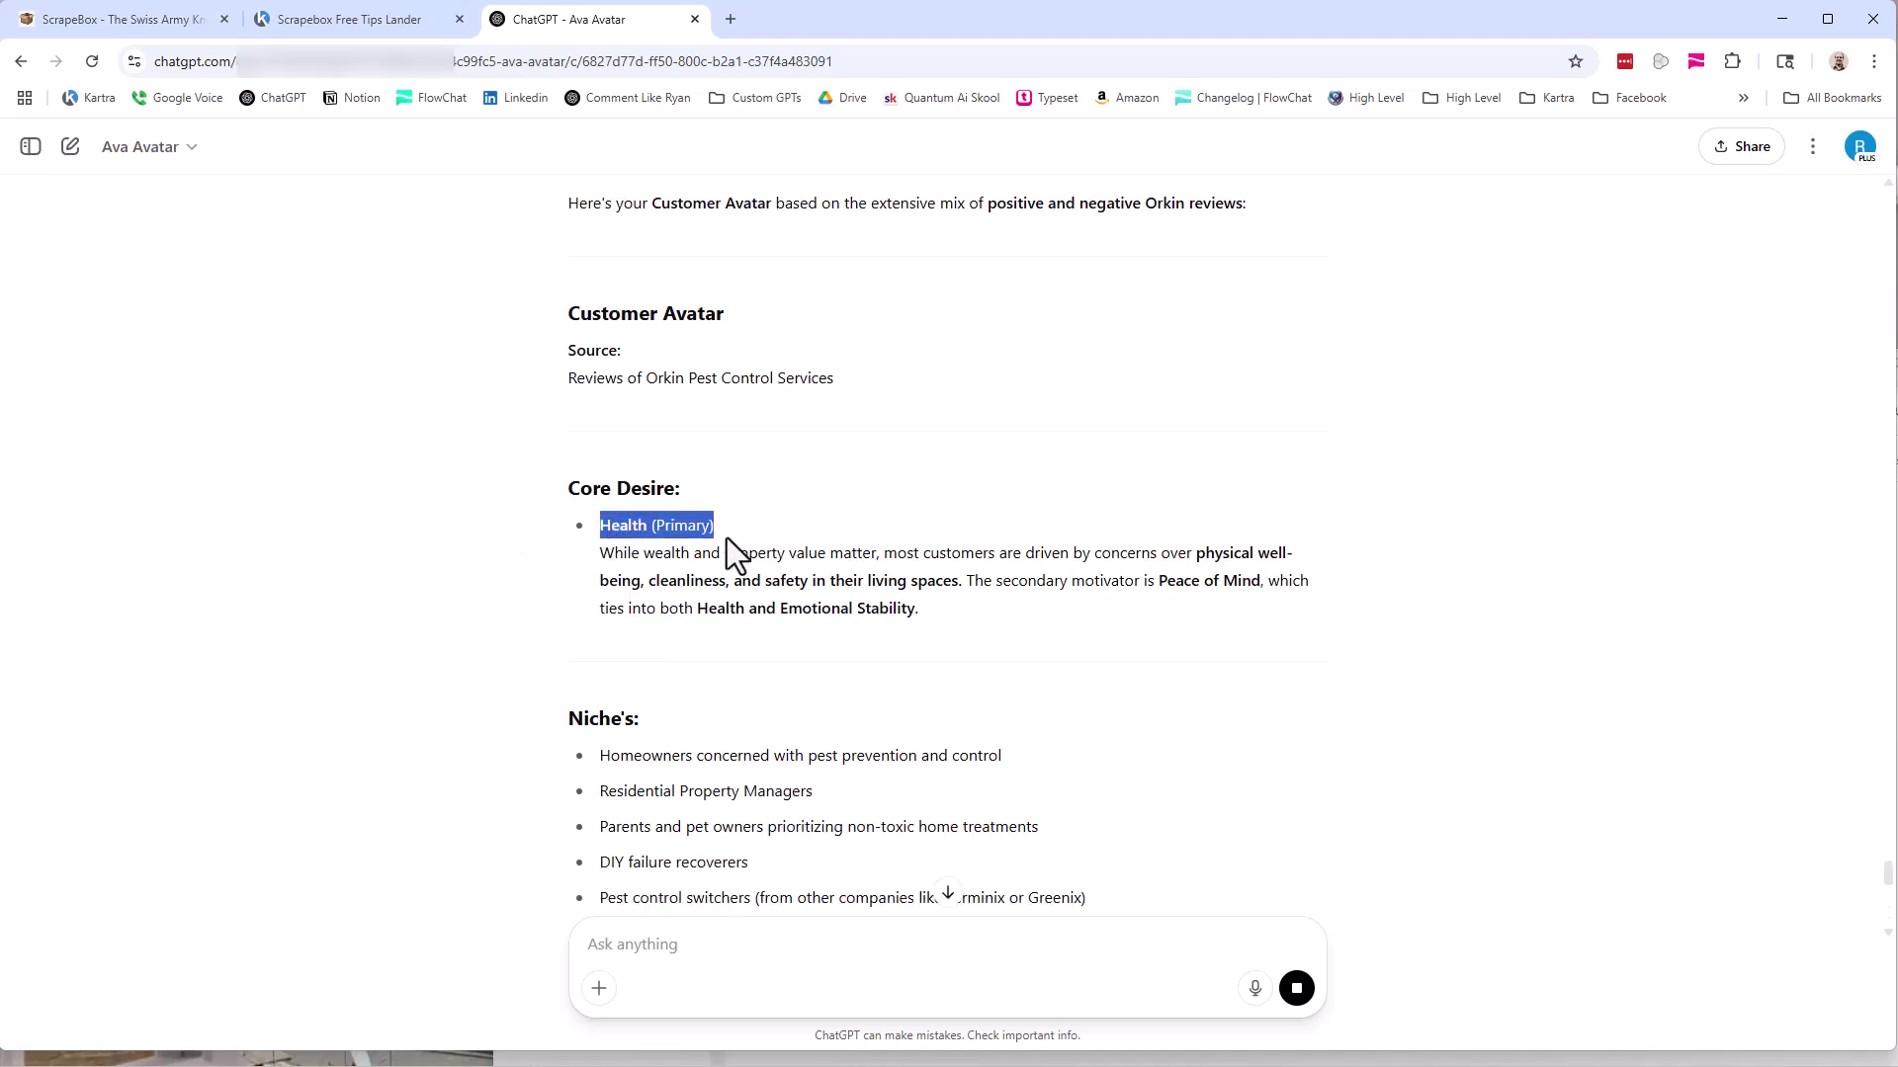
scroll(457, 623, down, 6)
scroll(466, 577, up, 2)
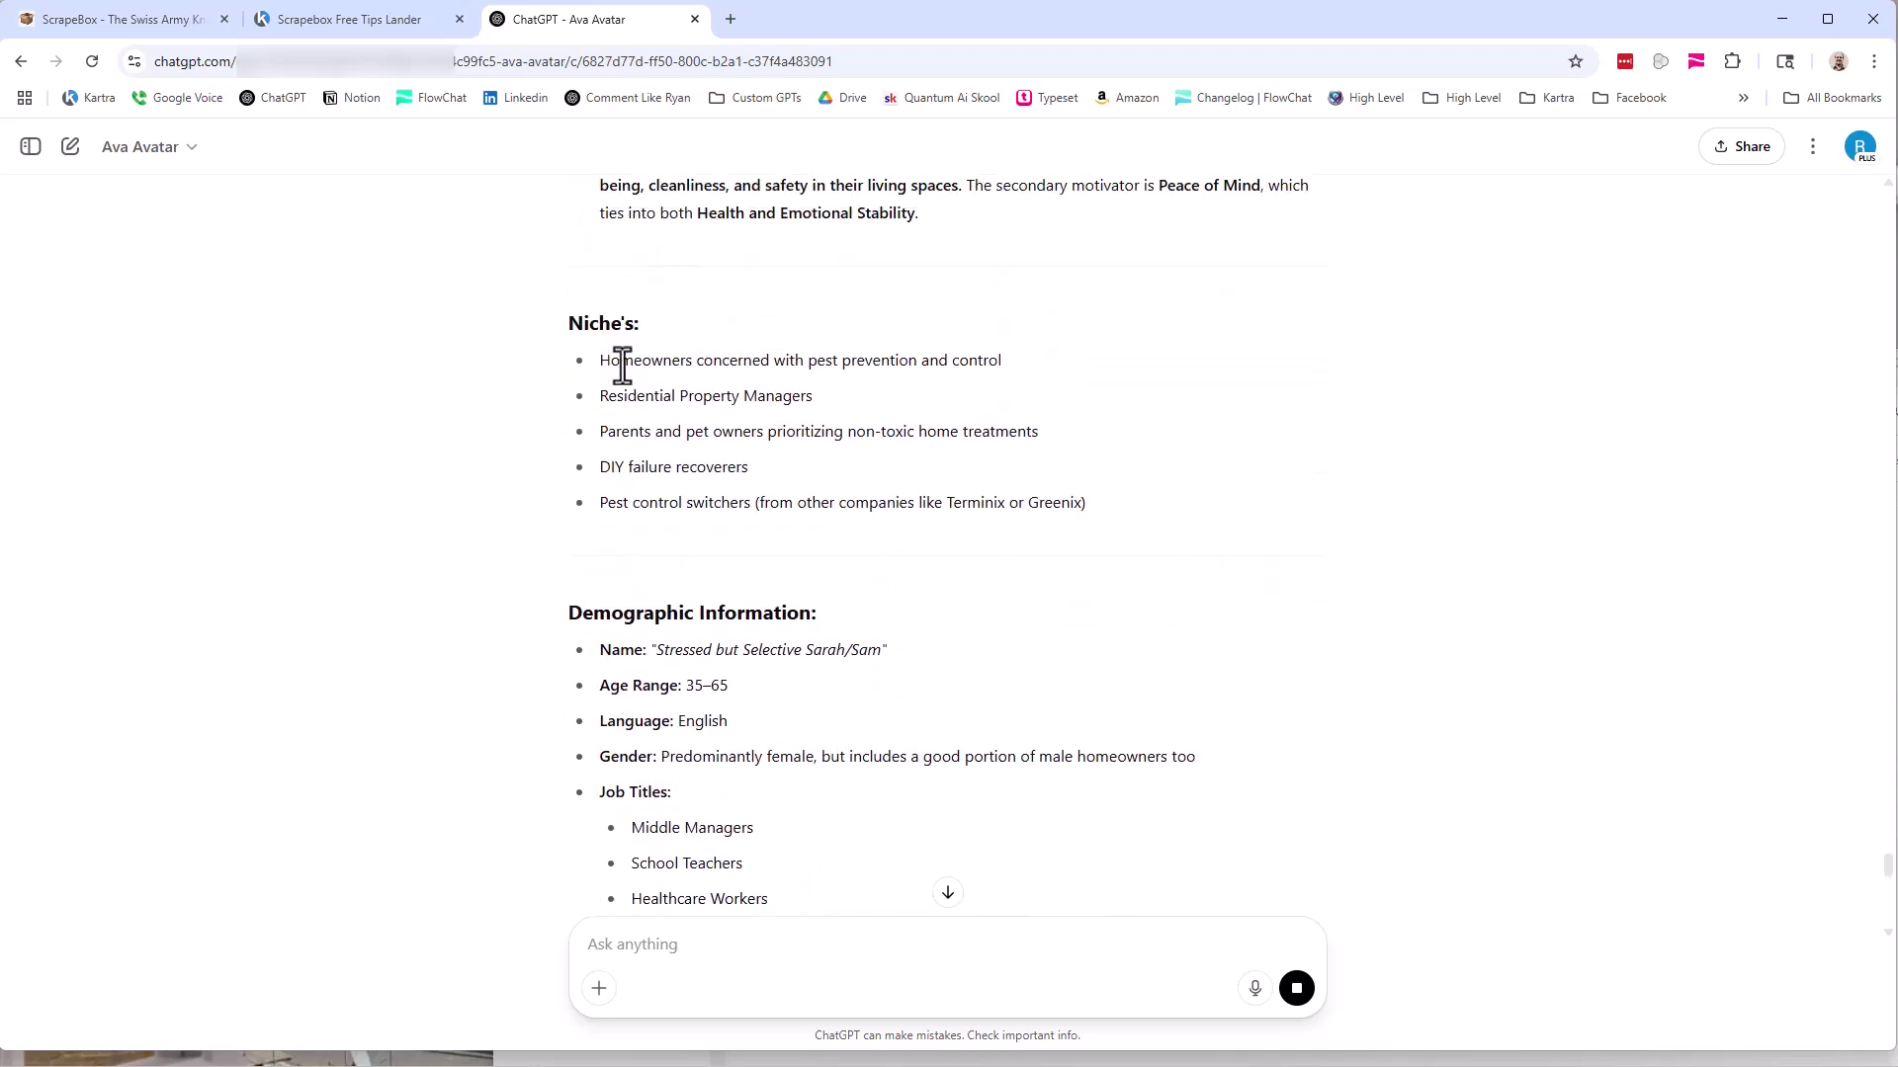
drag(828, 408, 727, 421)
click(761, 482)
Examine the Demographic Information section of the customer avatar, highlighting the relationship status entry.
scroll(543, 593, down, 5)
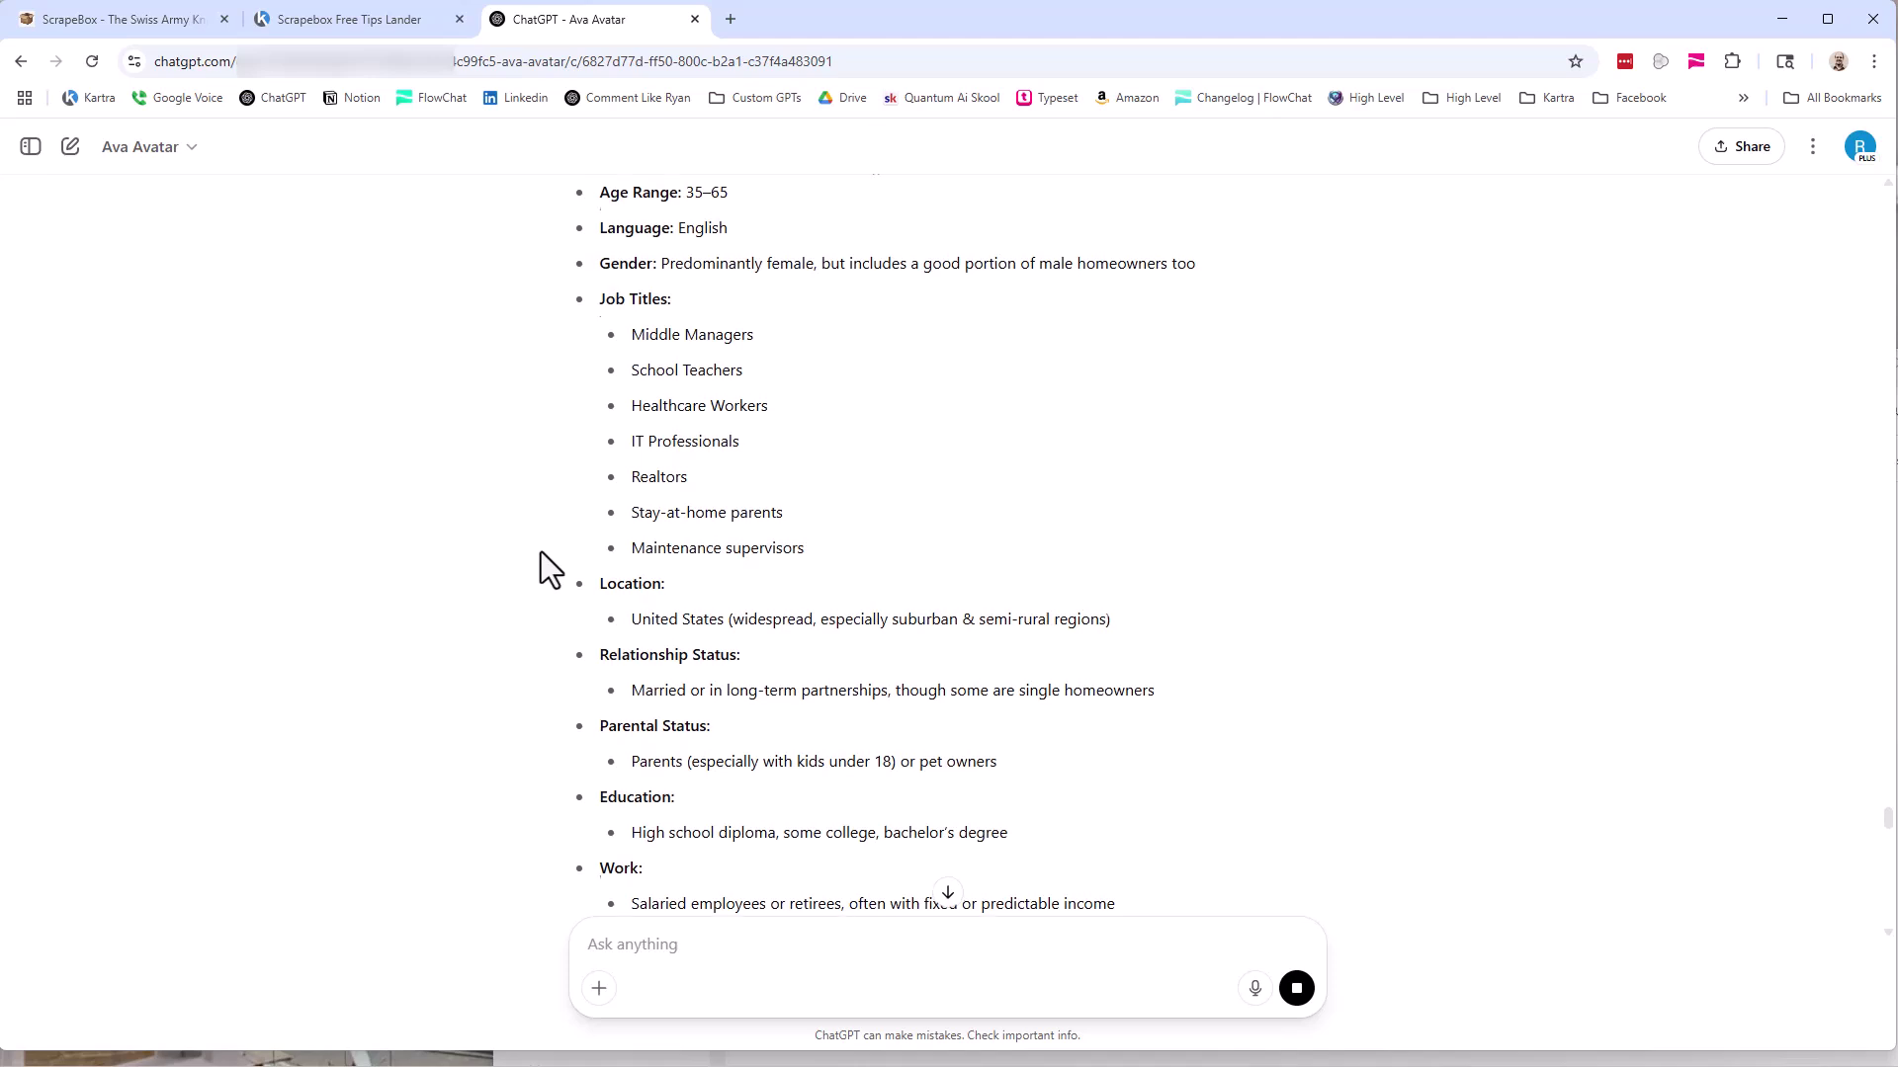
scroll(542, 552, up, 2)
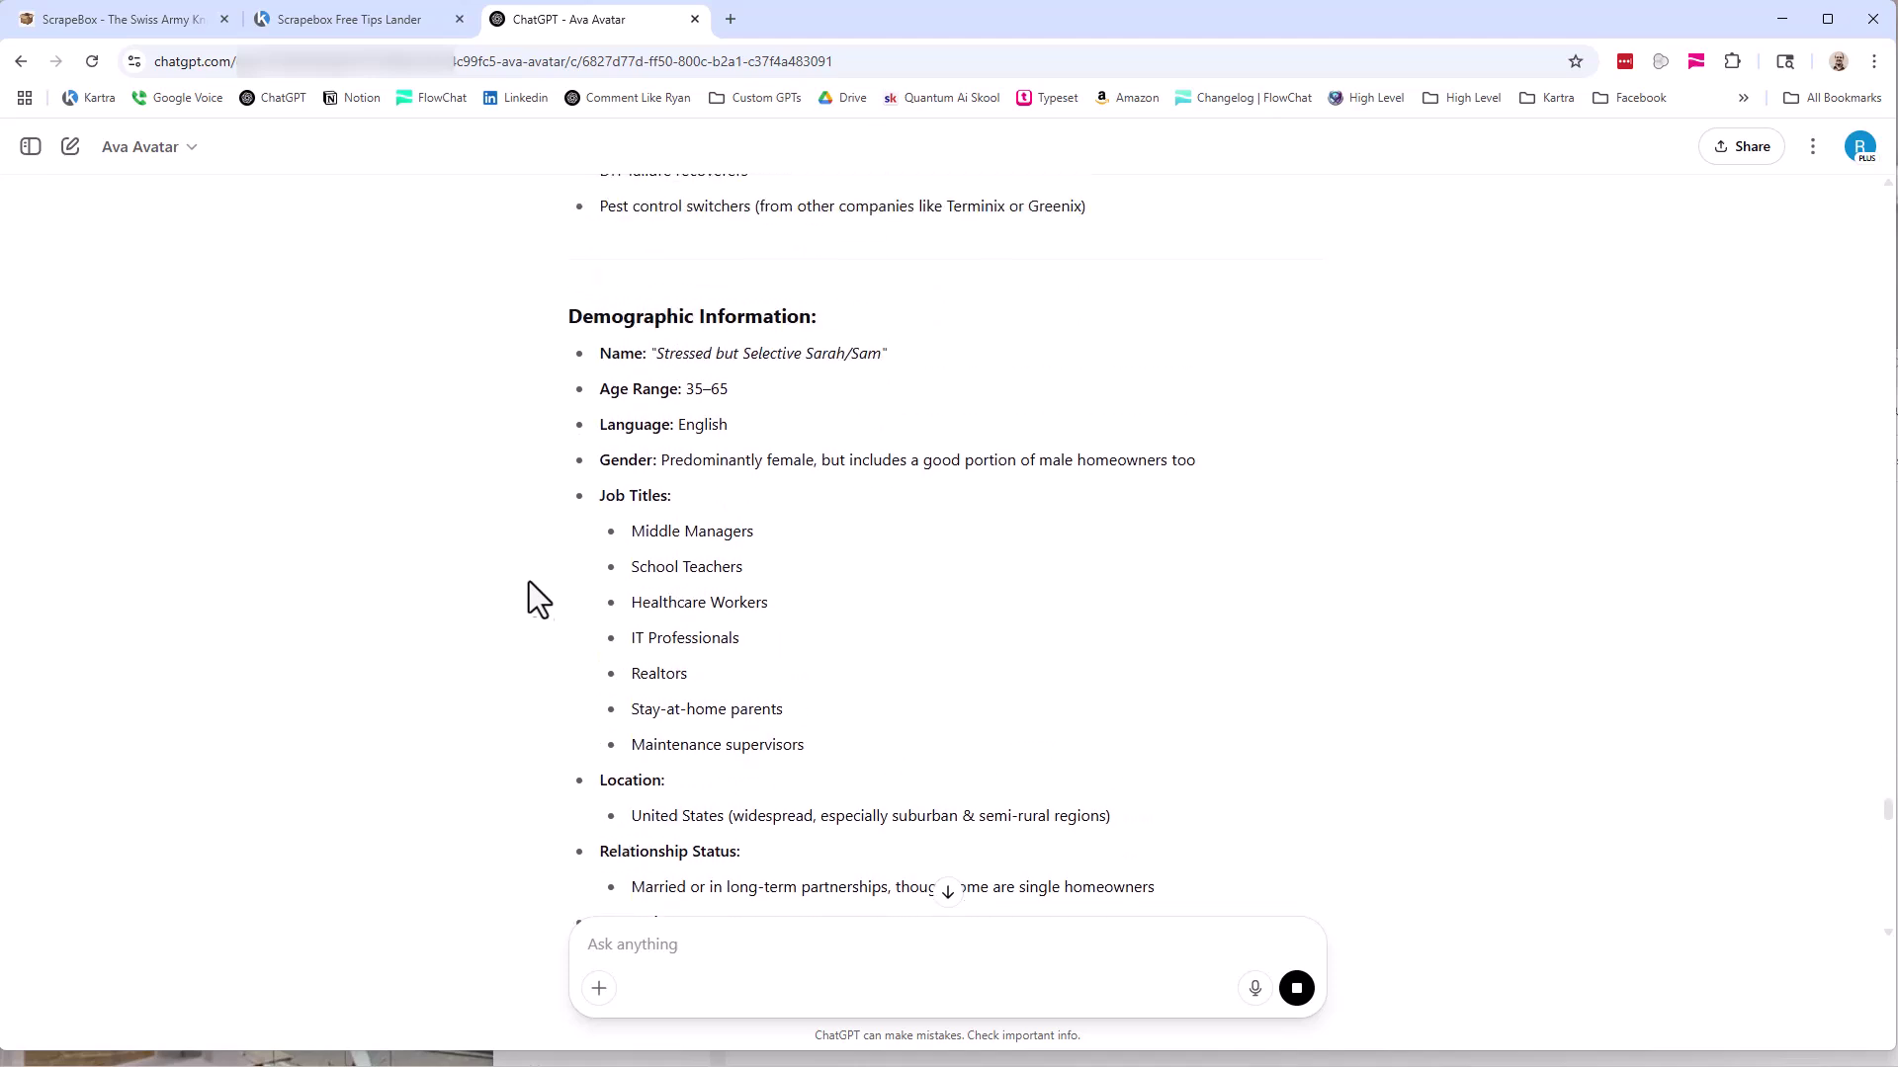
scroll(533, 590, down, 1)
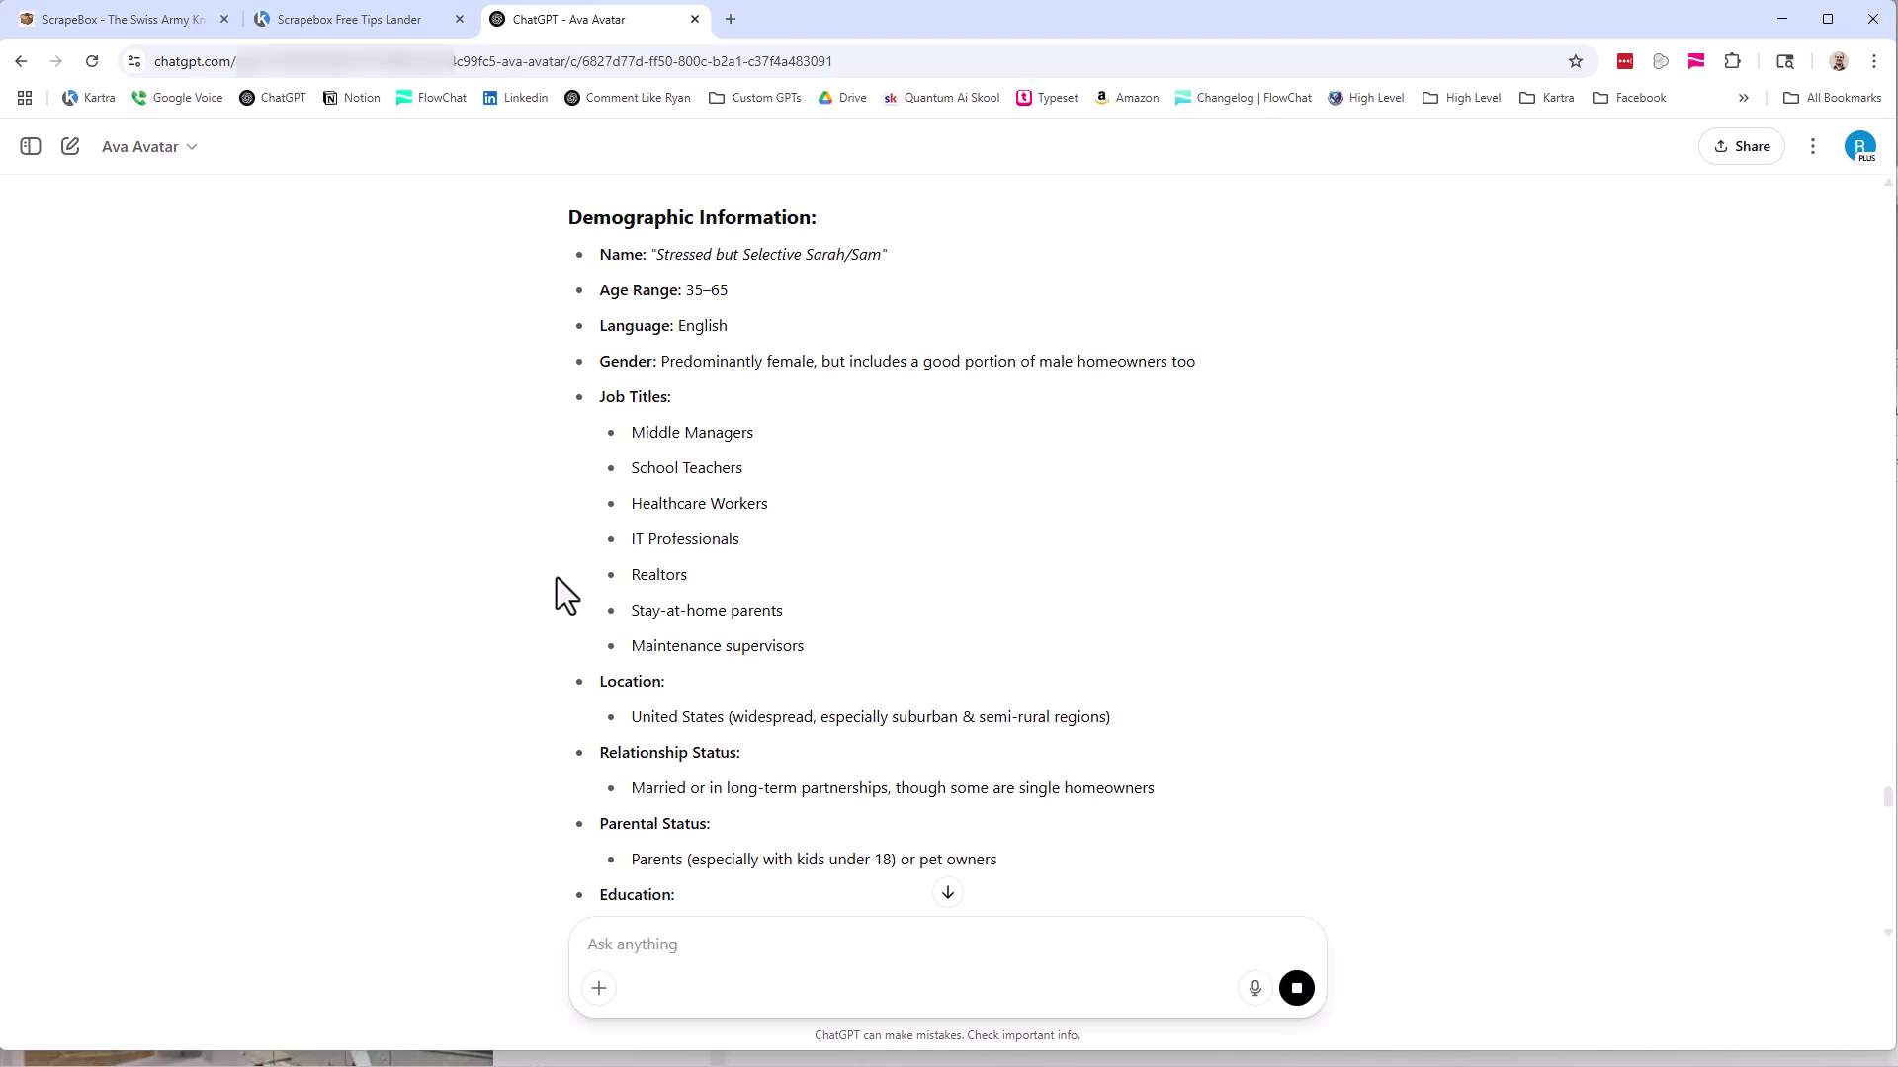
scroll(756, 642, down, 1)
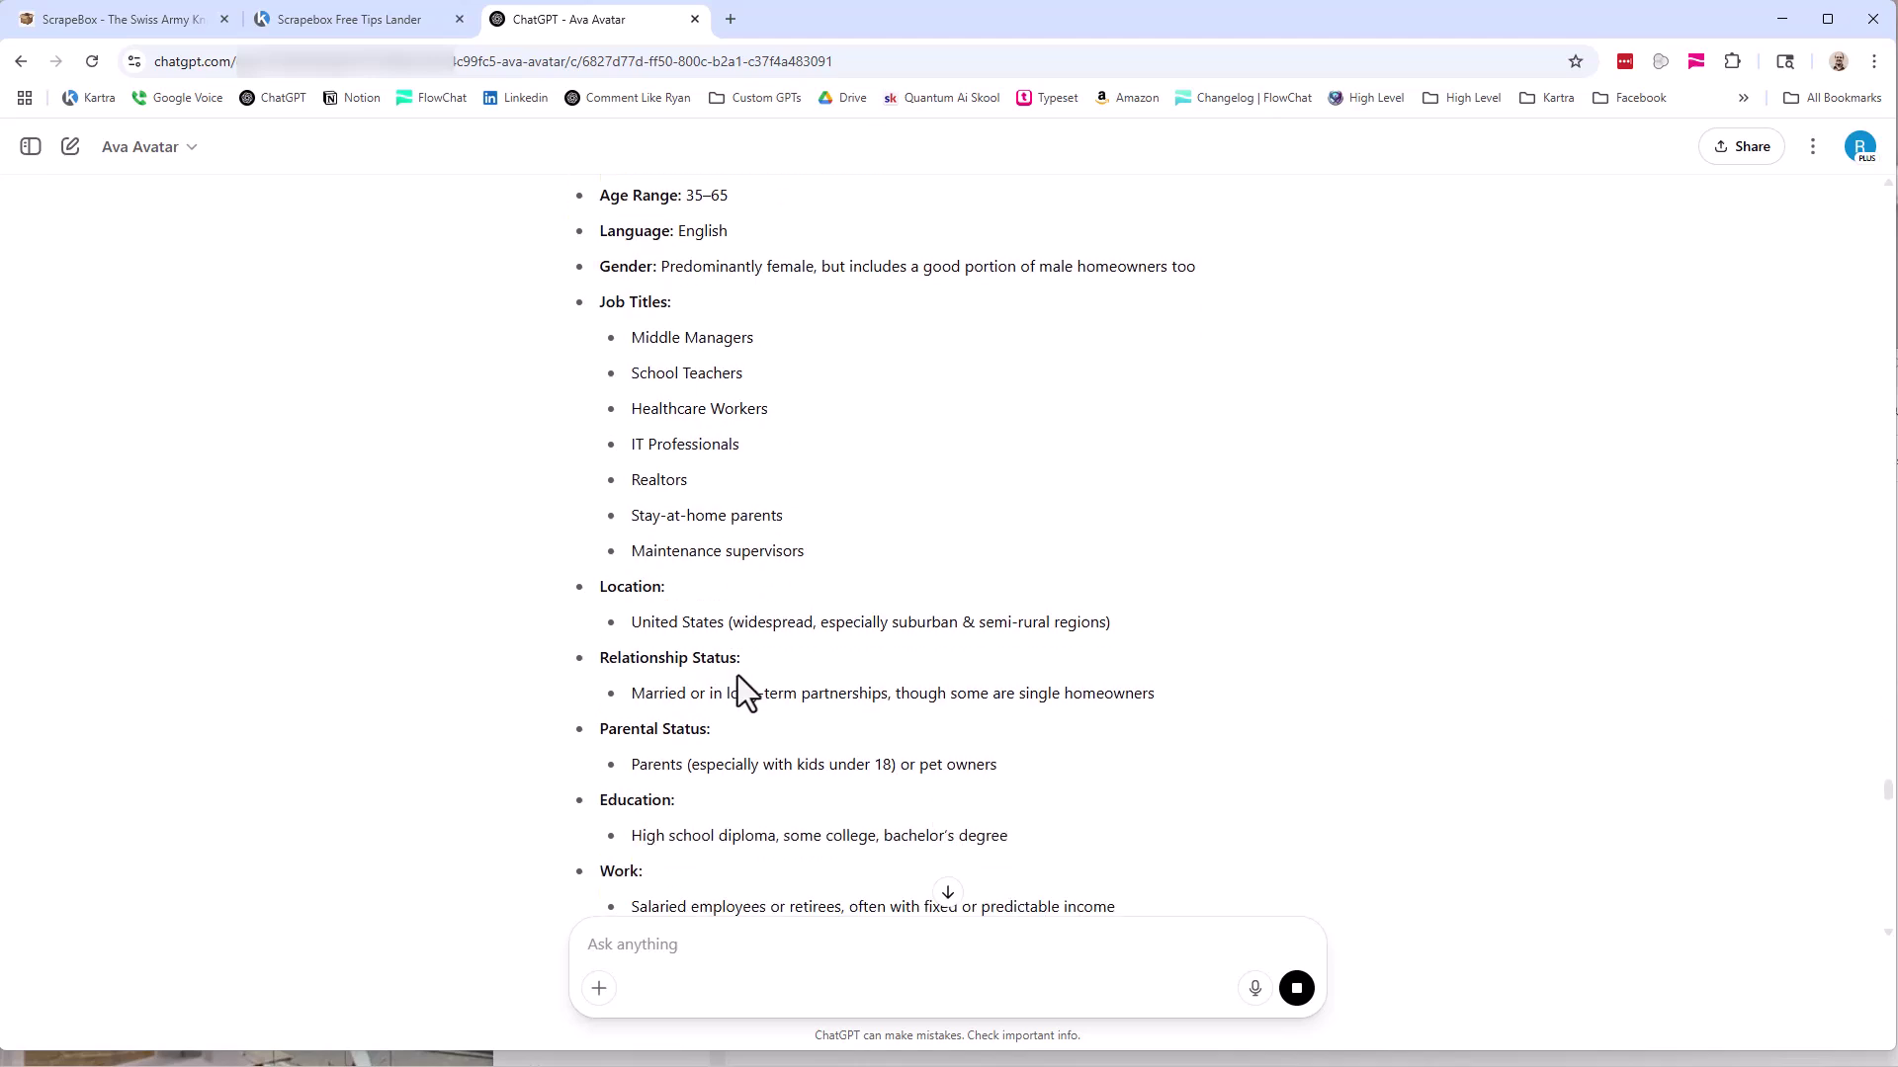
drag(684, 689, 1169, 699)
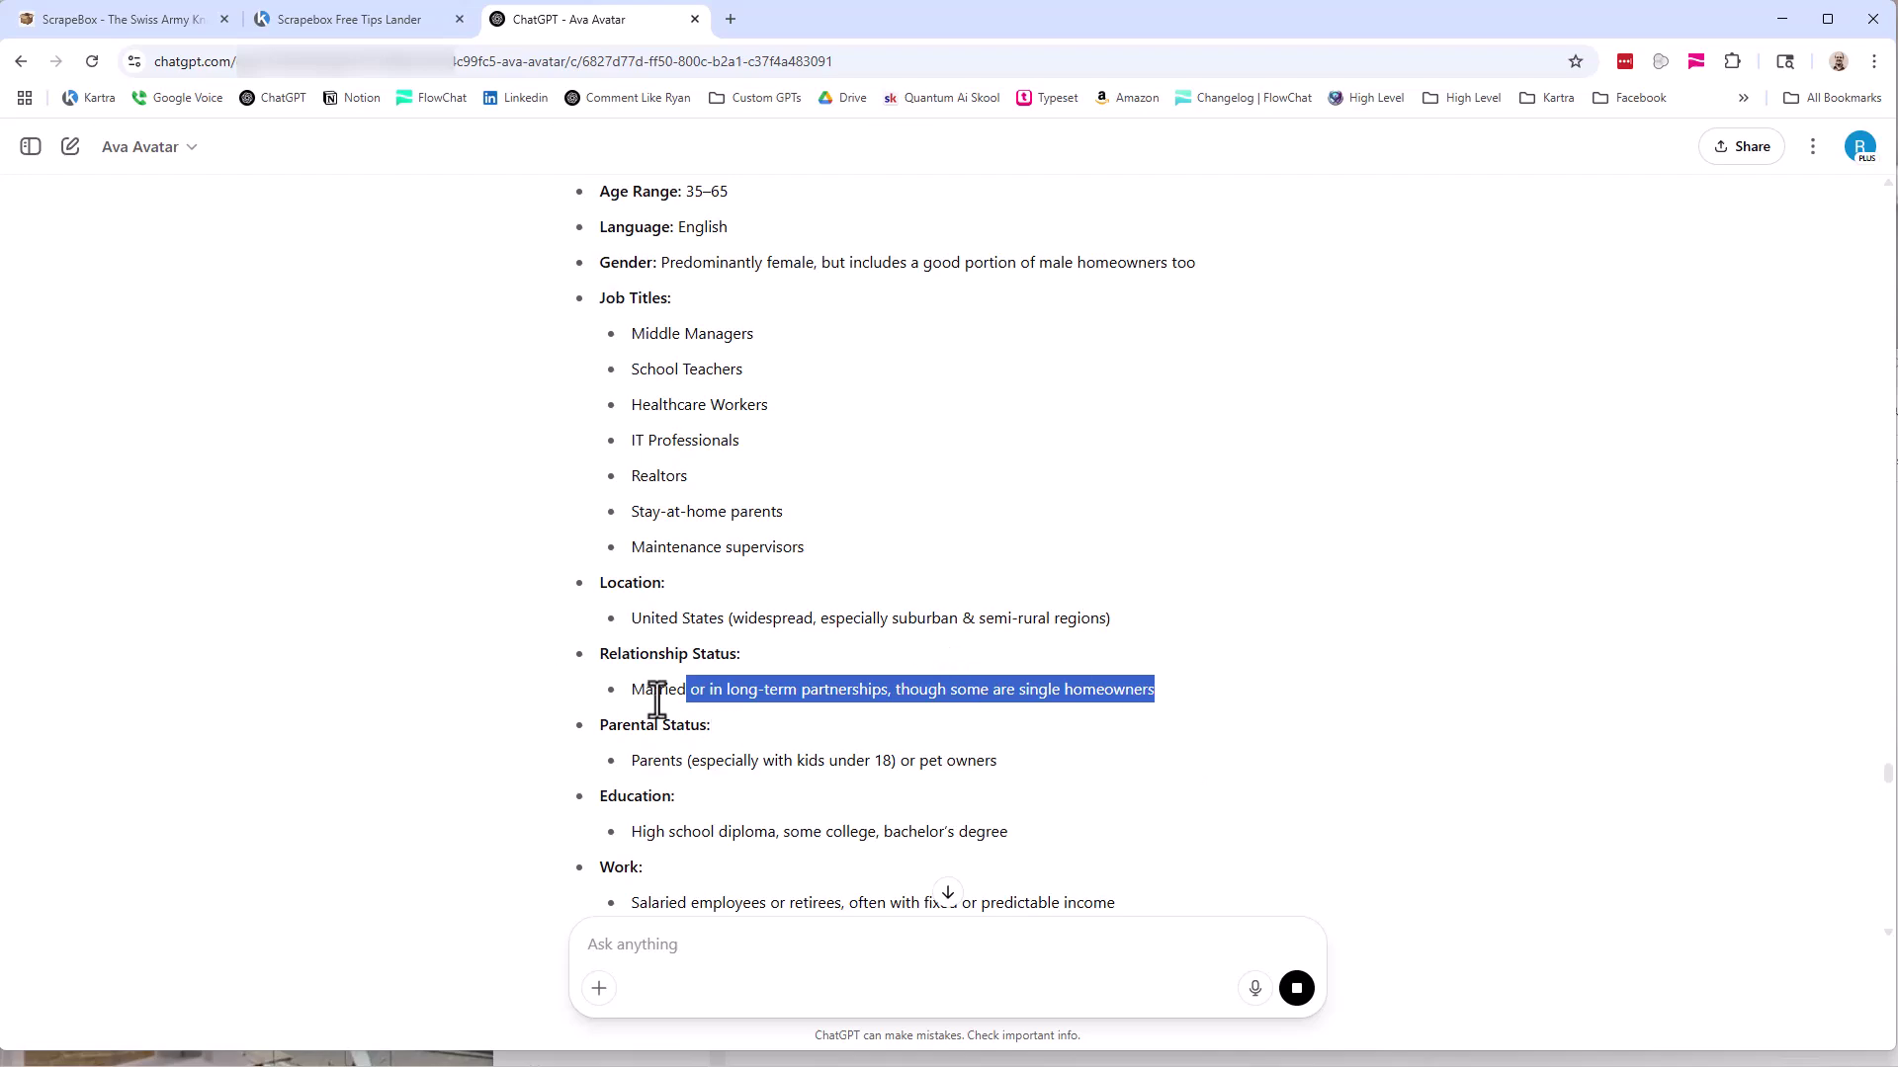
scroll(645, 686, down, 2)
scroll(623, 652, up, 5)
scroll(603, 620, down, 2)
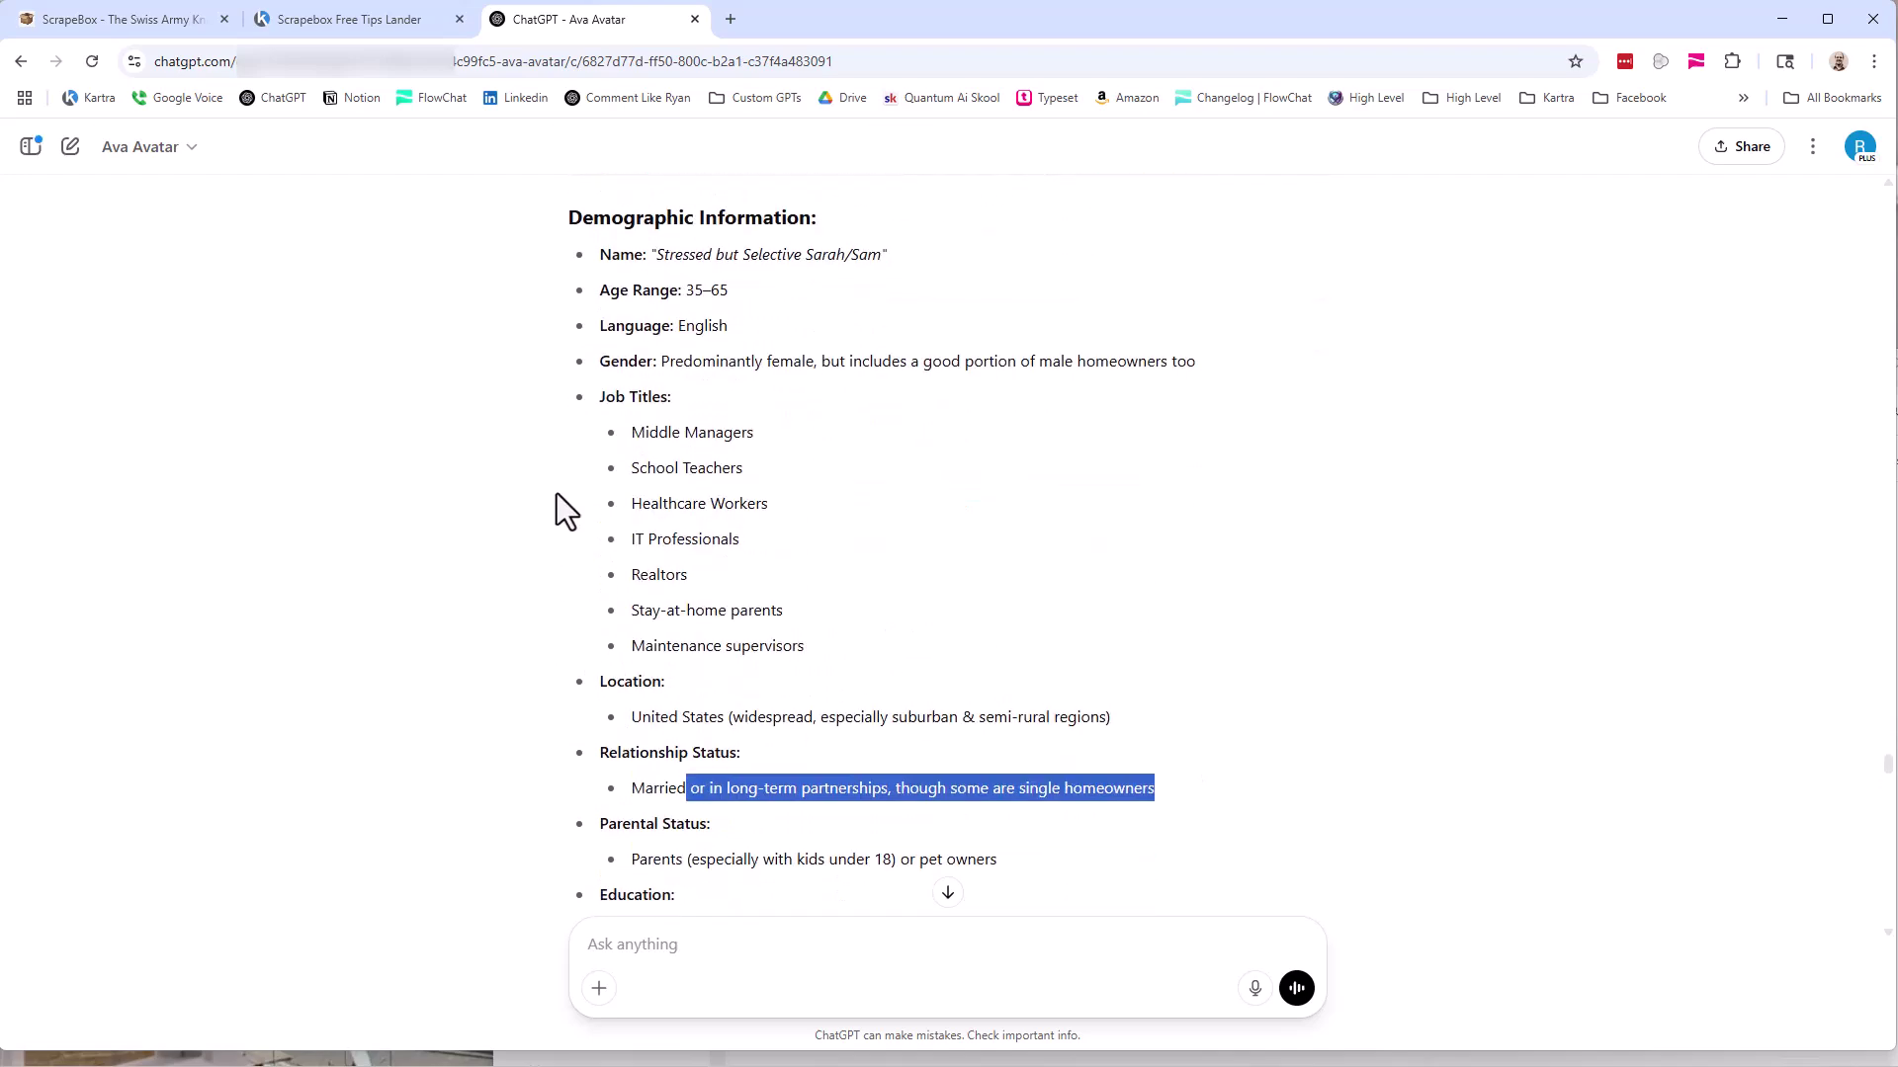
Highlight the full Job Titles list in the avatar's demographics, from Middle Managers to Maintenance supervisors.
scroll(556, 495, down, 2)
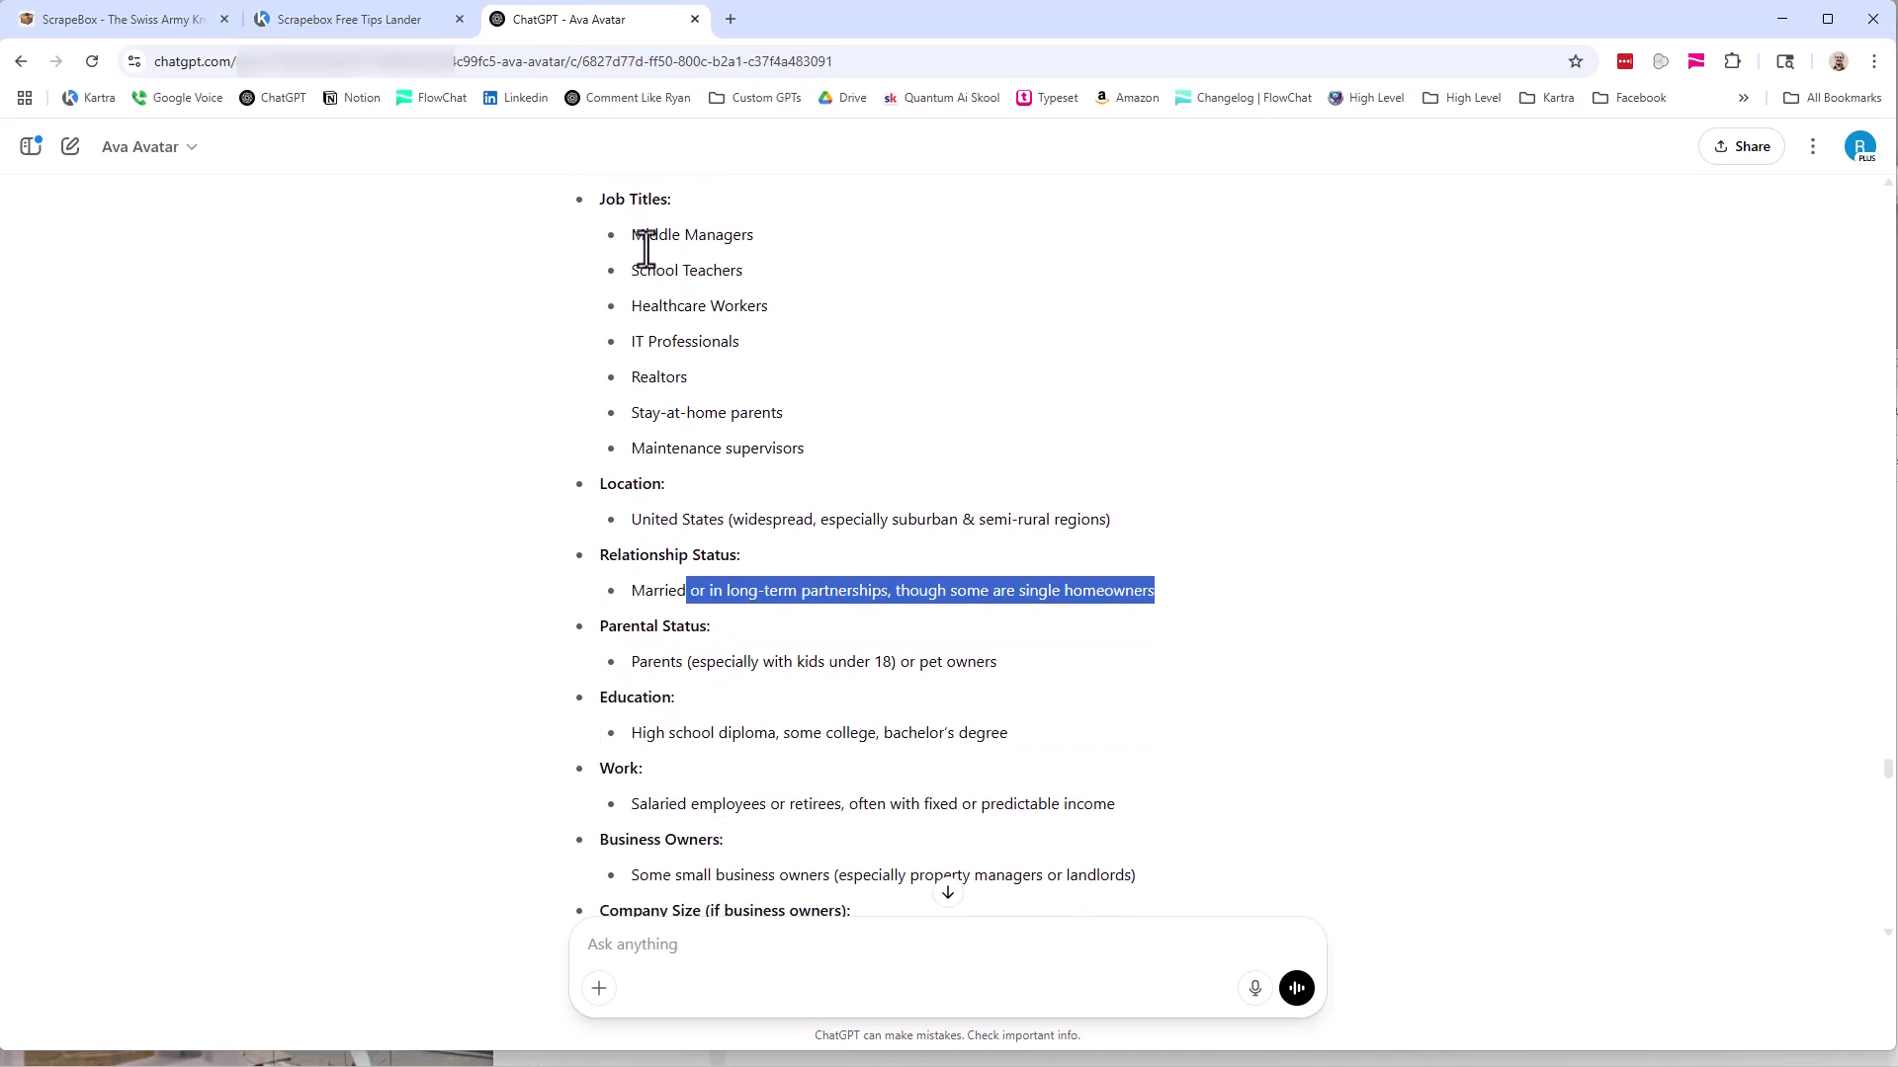
drag(633, 228, 807, 524)
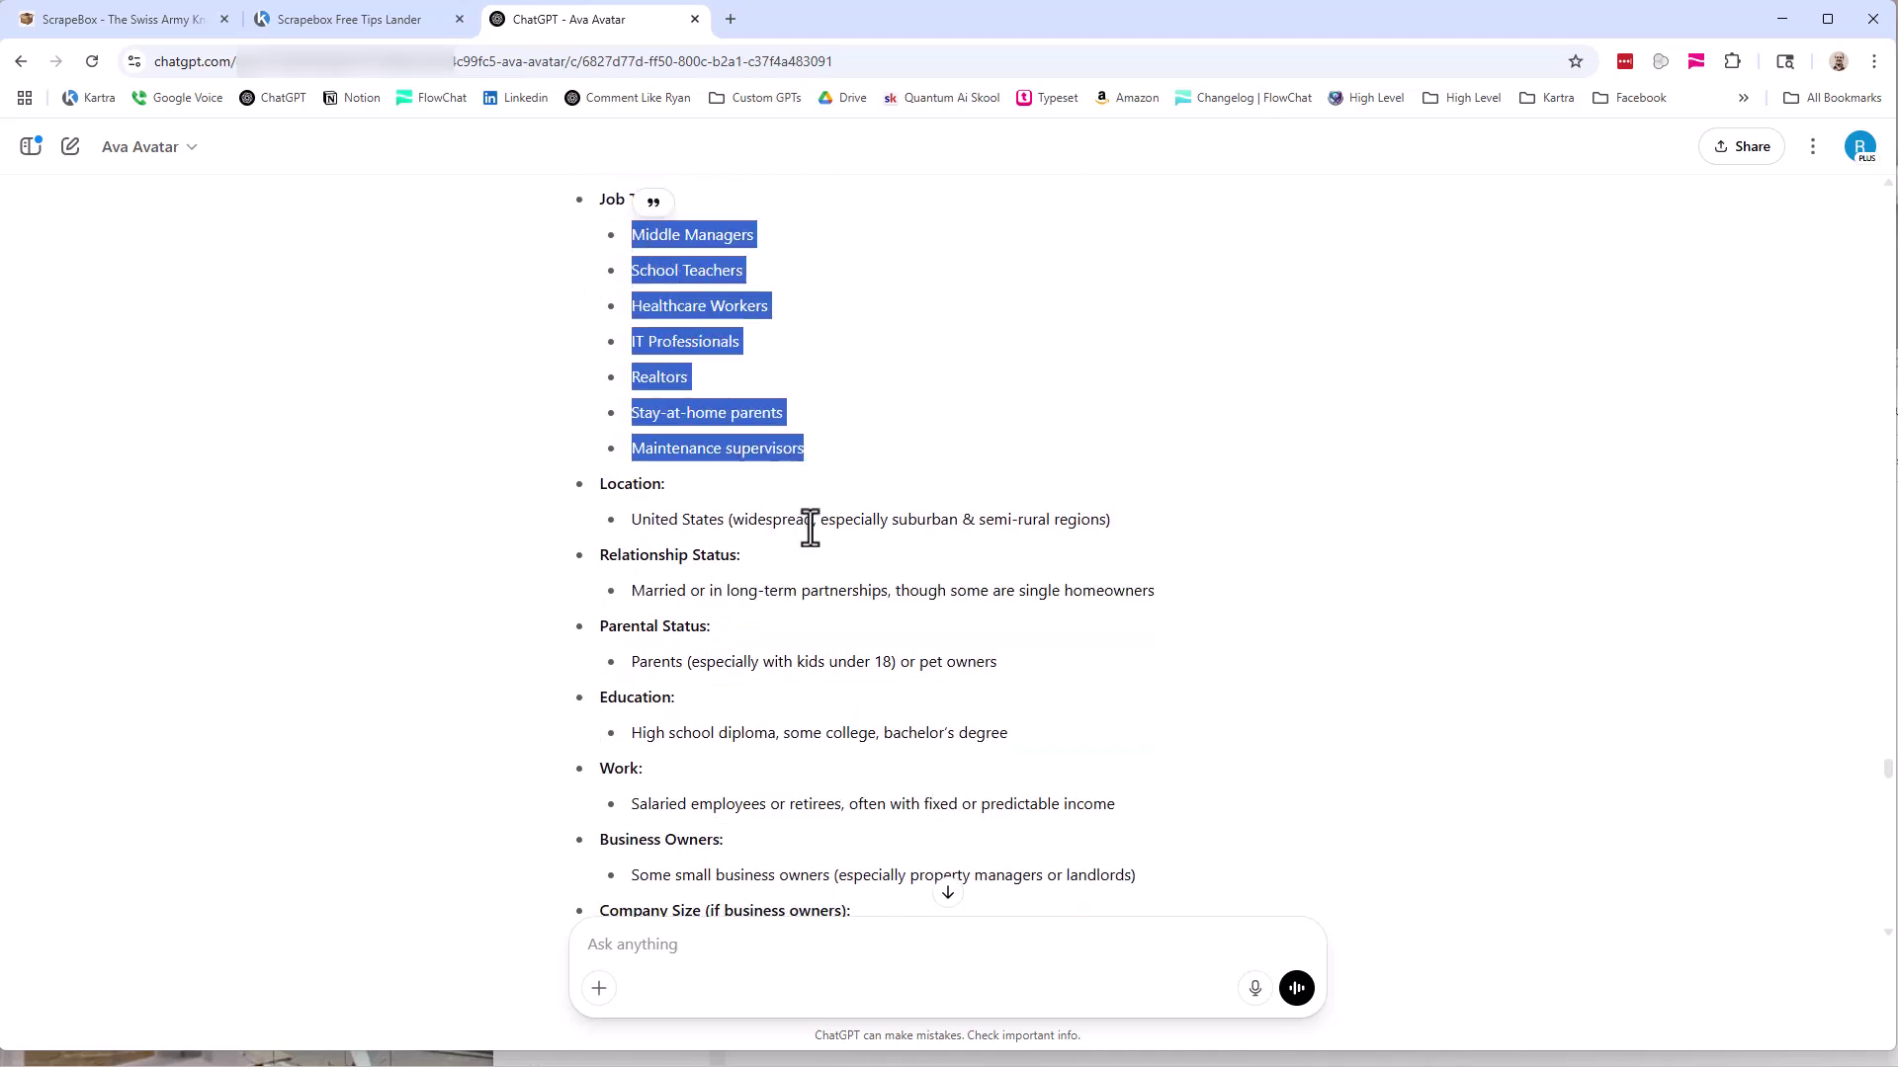
click(874, 455)
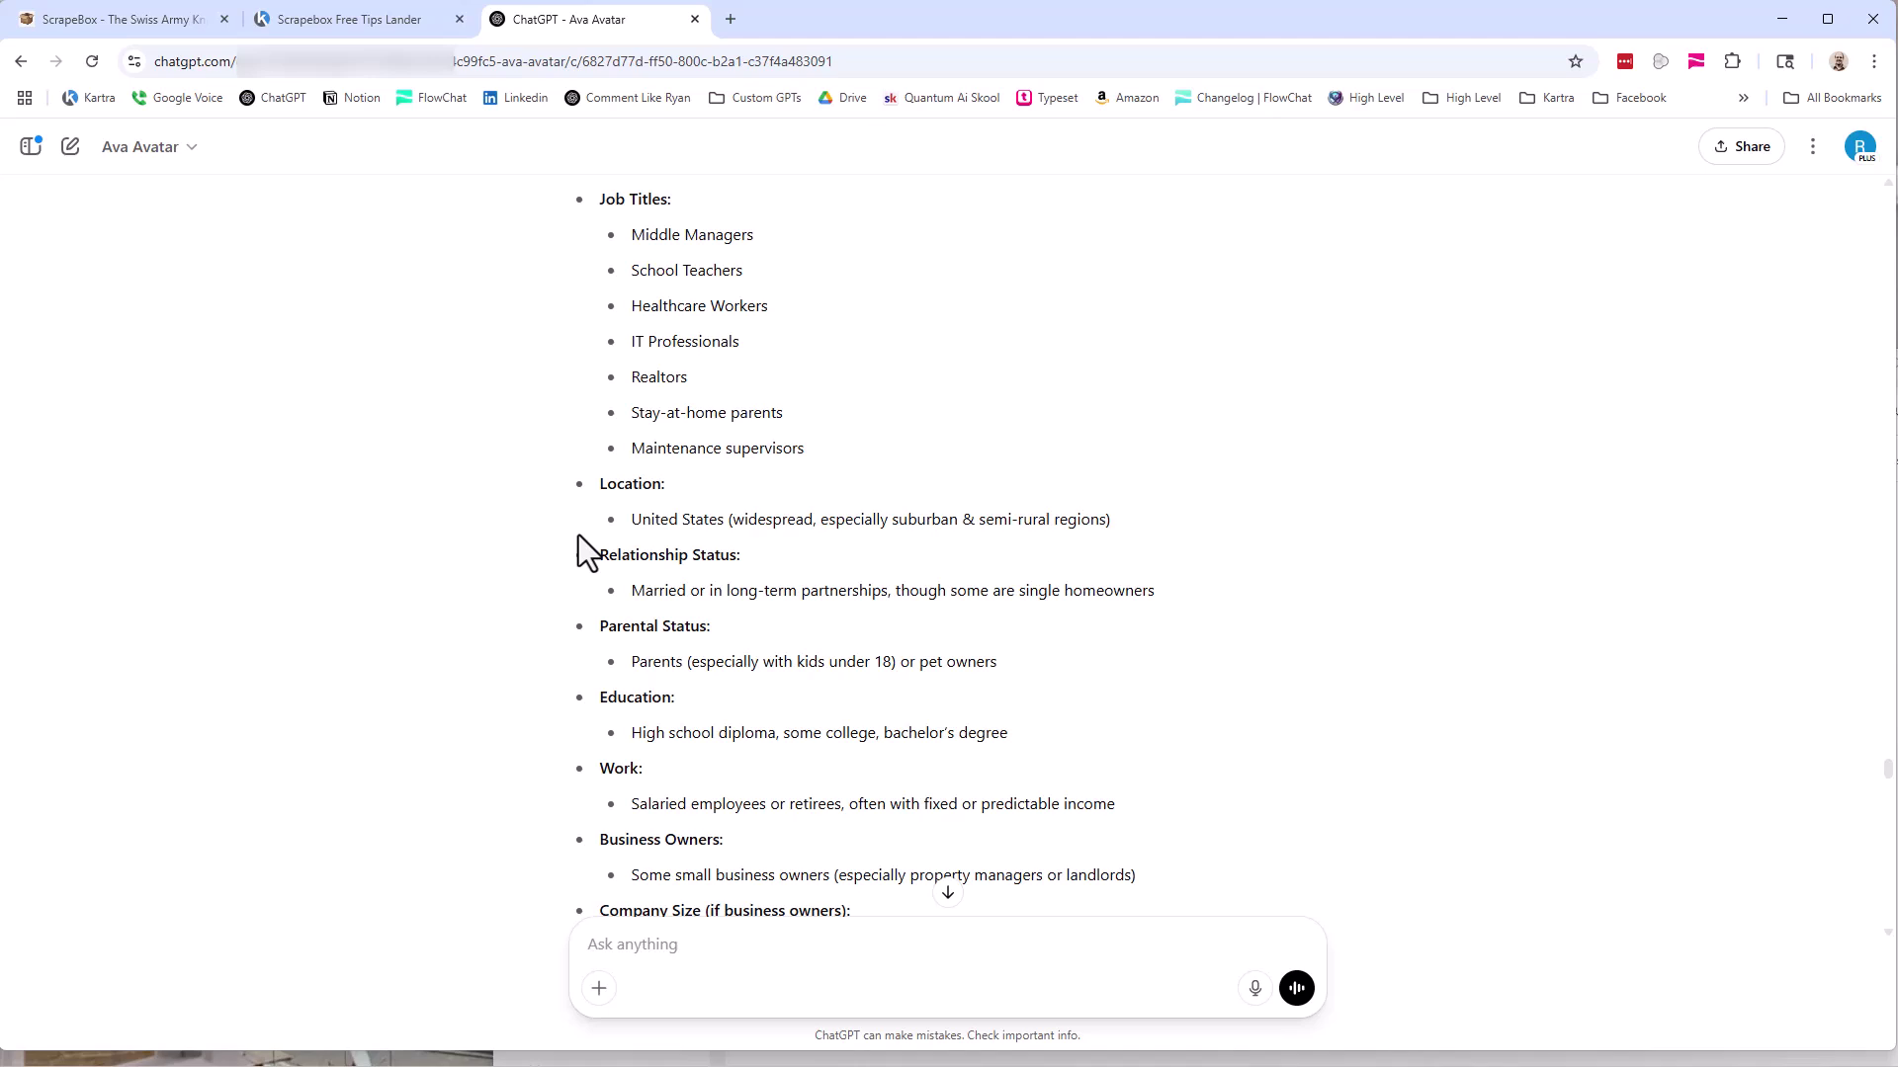
drag(624, 234, 881, 454)
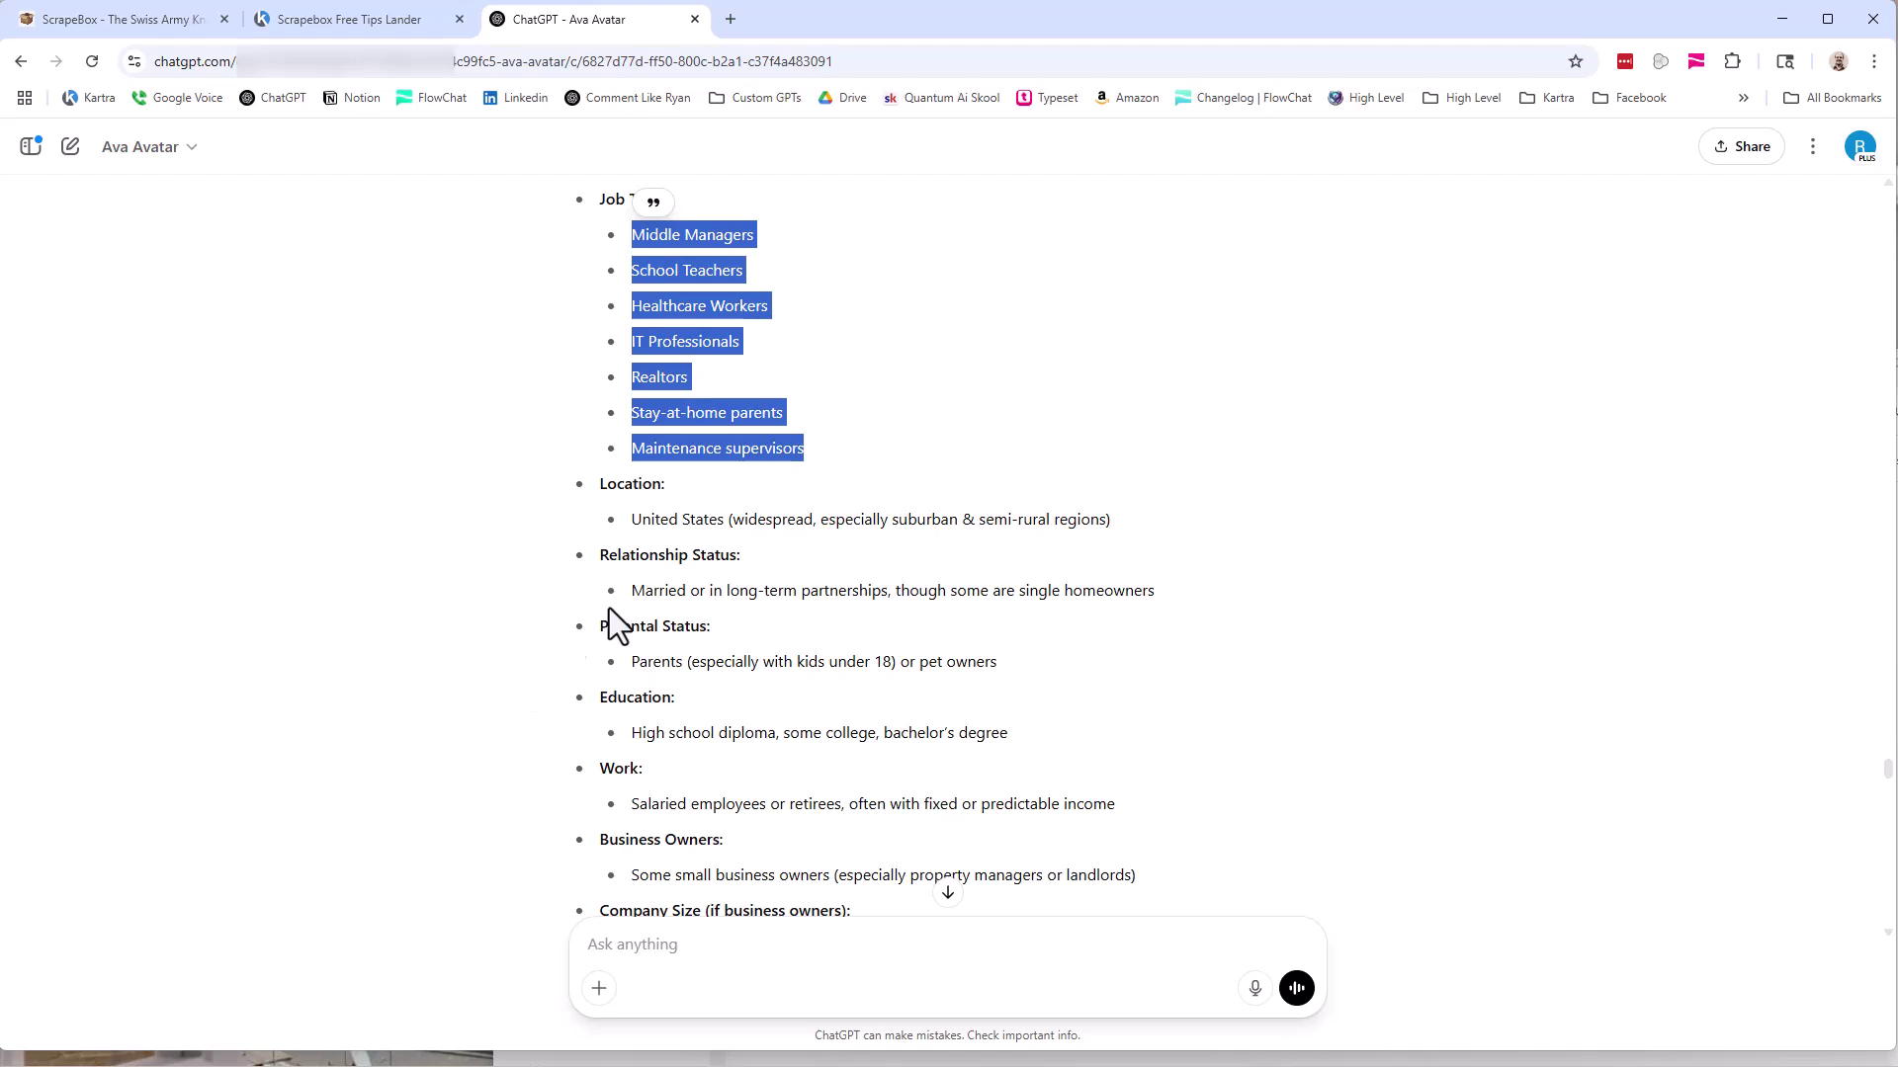
Look through the numbered Topics and Interests under Advice and Influence, and return to the start of that section.
scroll(593, 623, down, 7)
scroll(578, 571, down, 5)
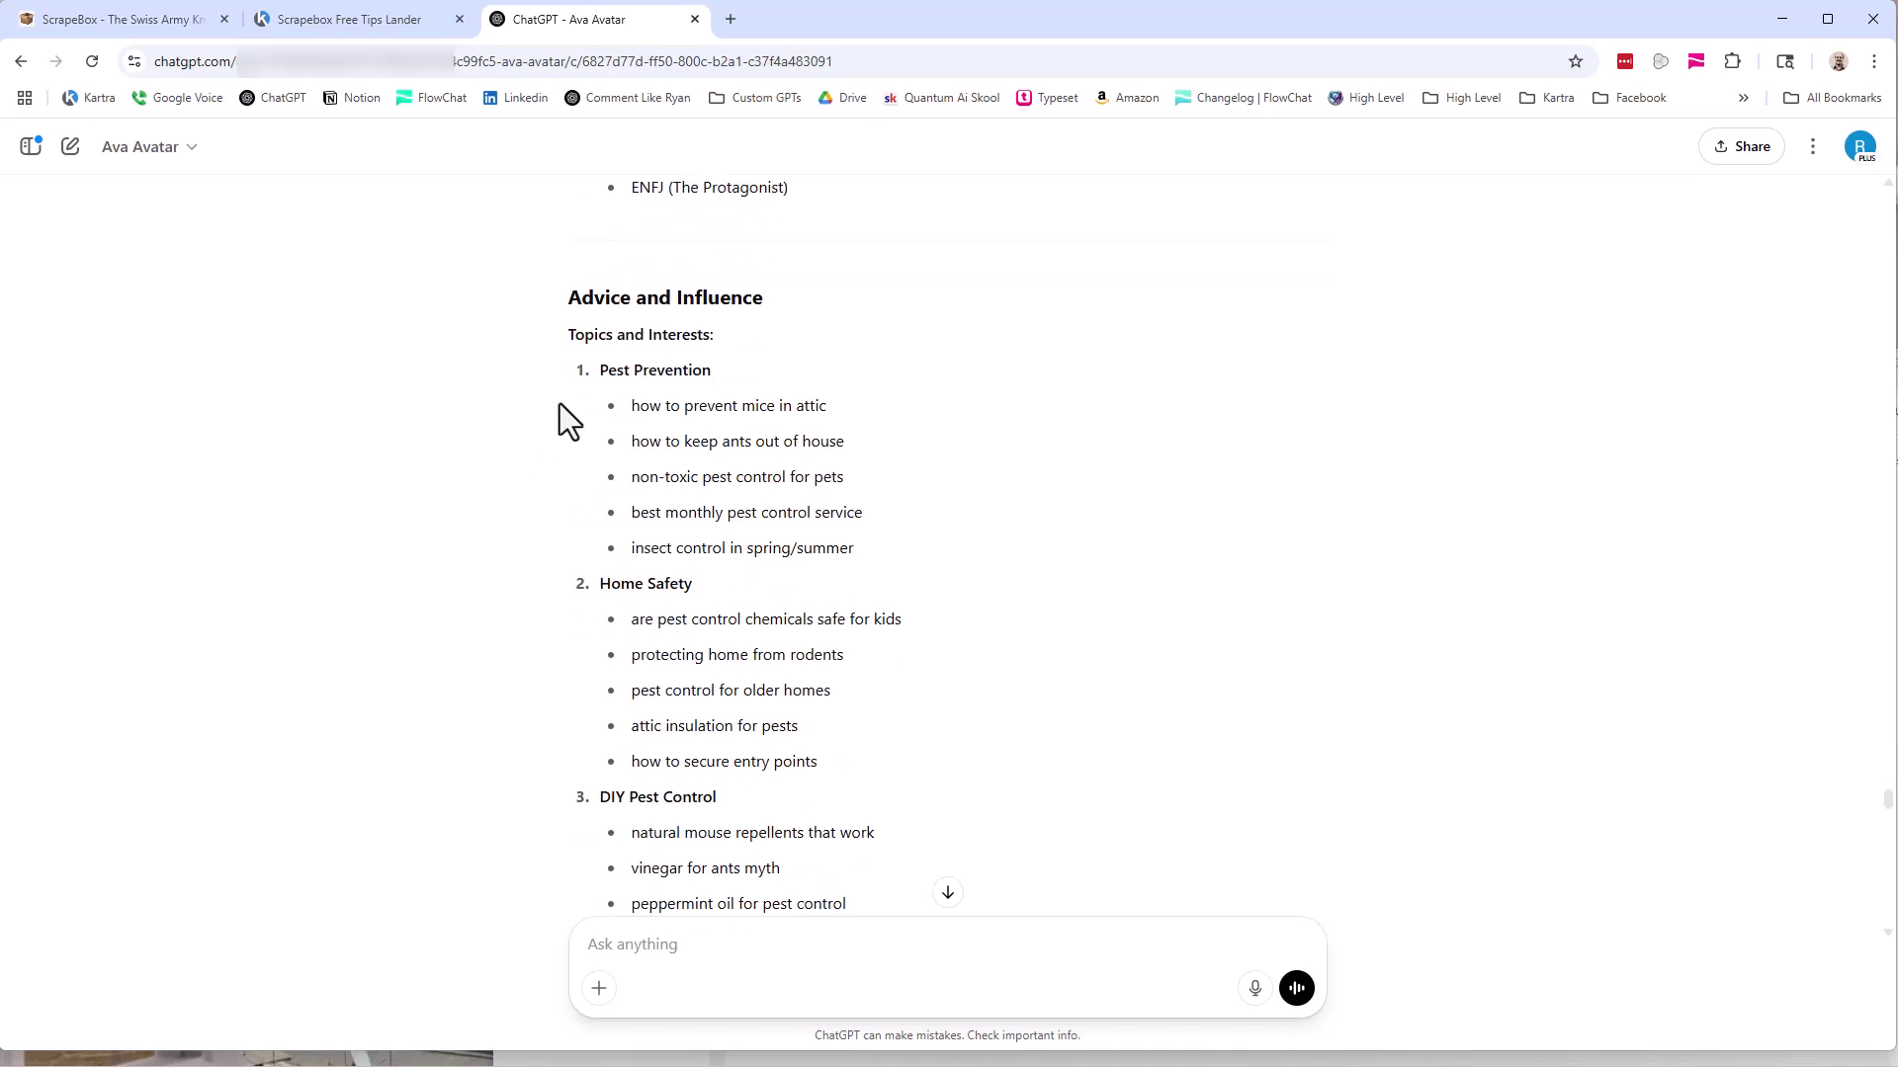
scroll(707, 420, down, 3)
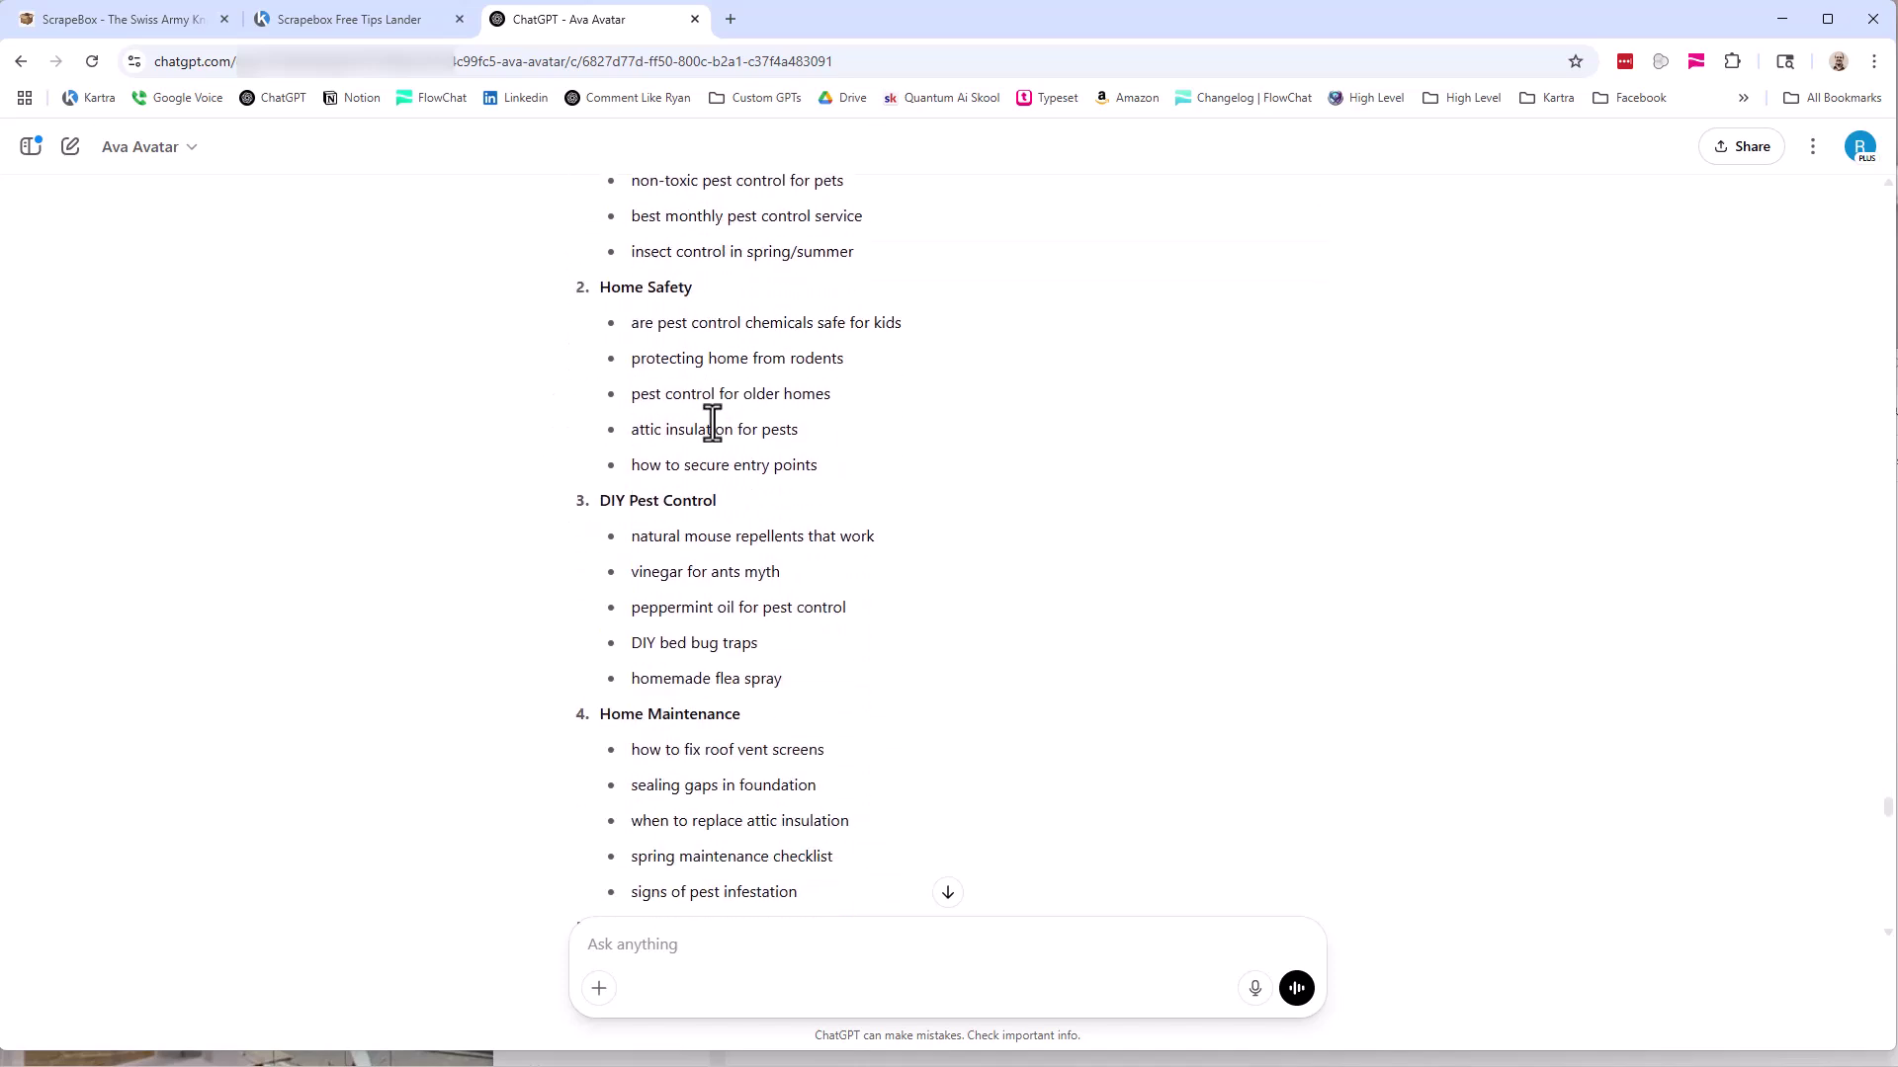
scroll(679, 393, down, 5)
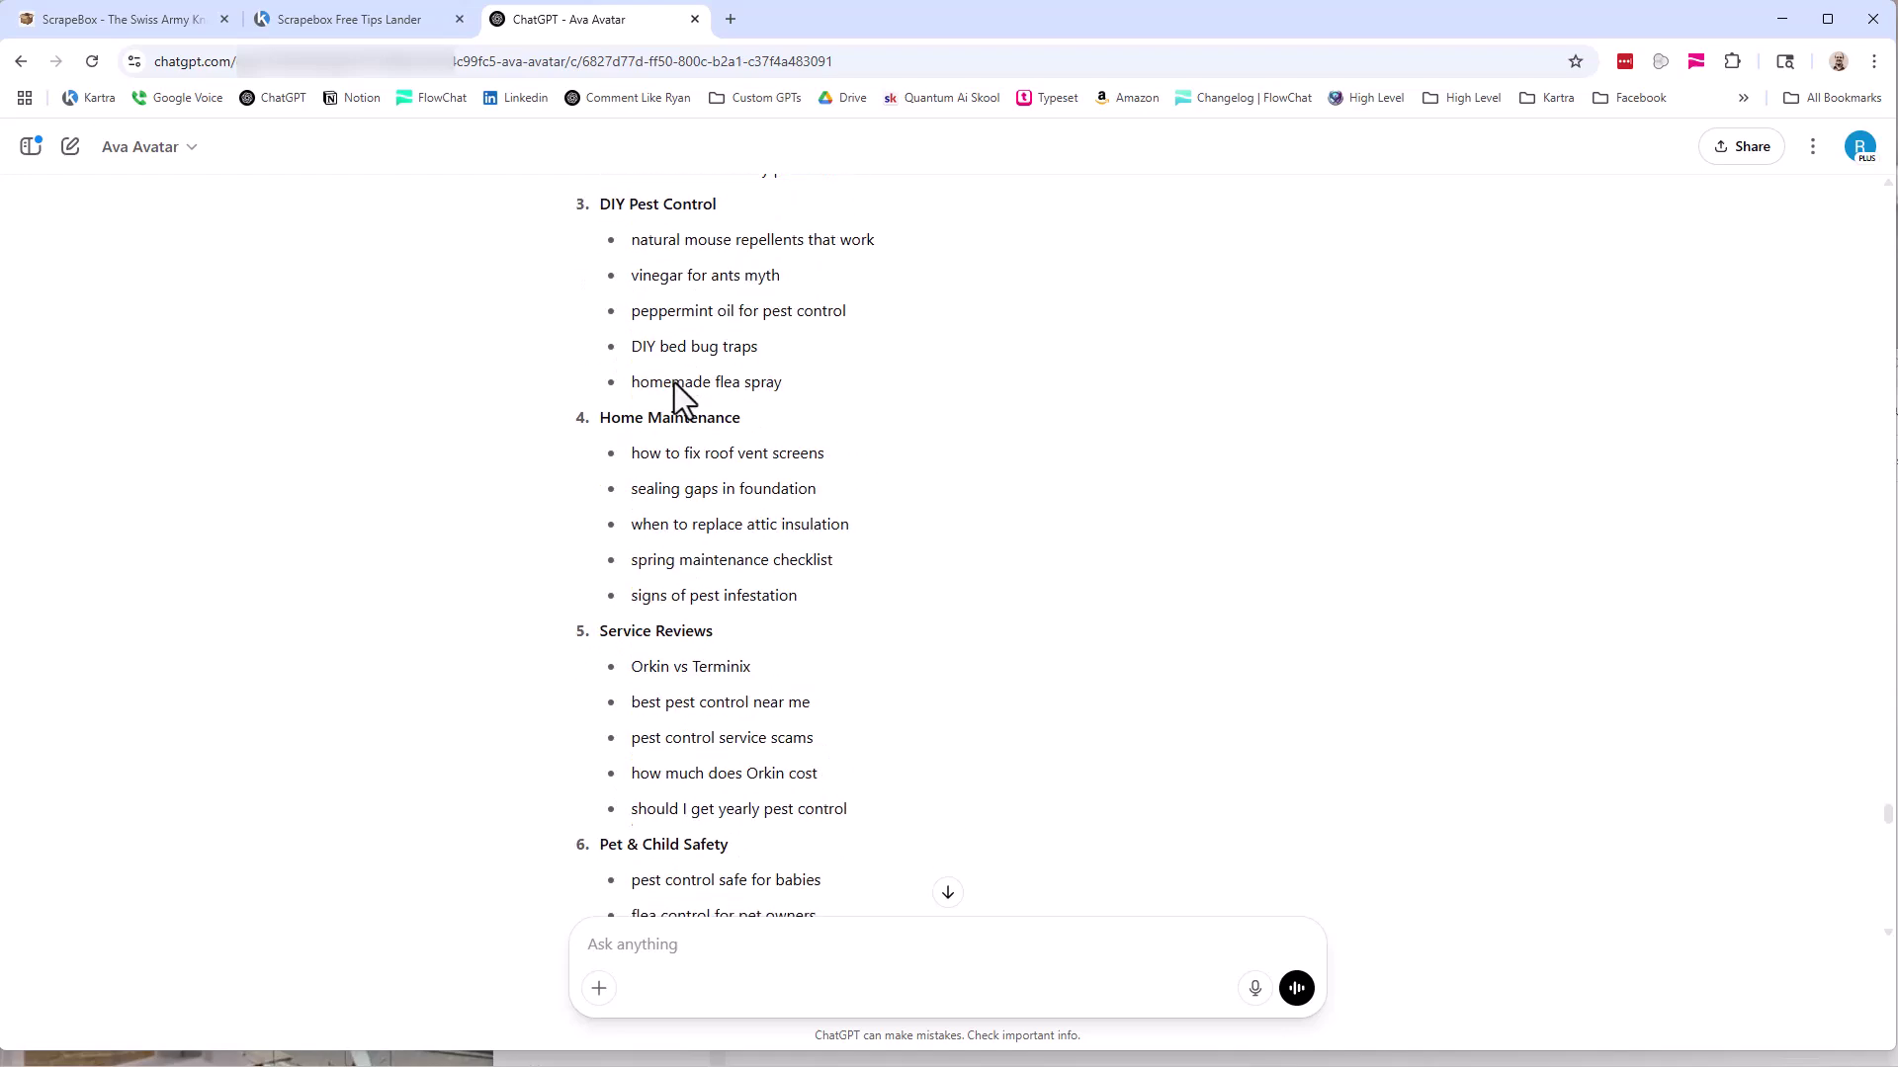
scroll(551, 537, down, 4)
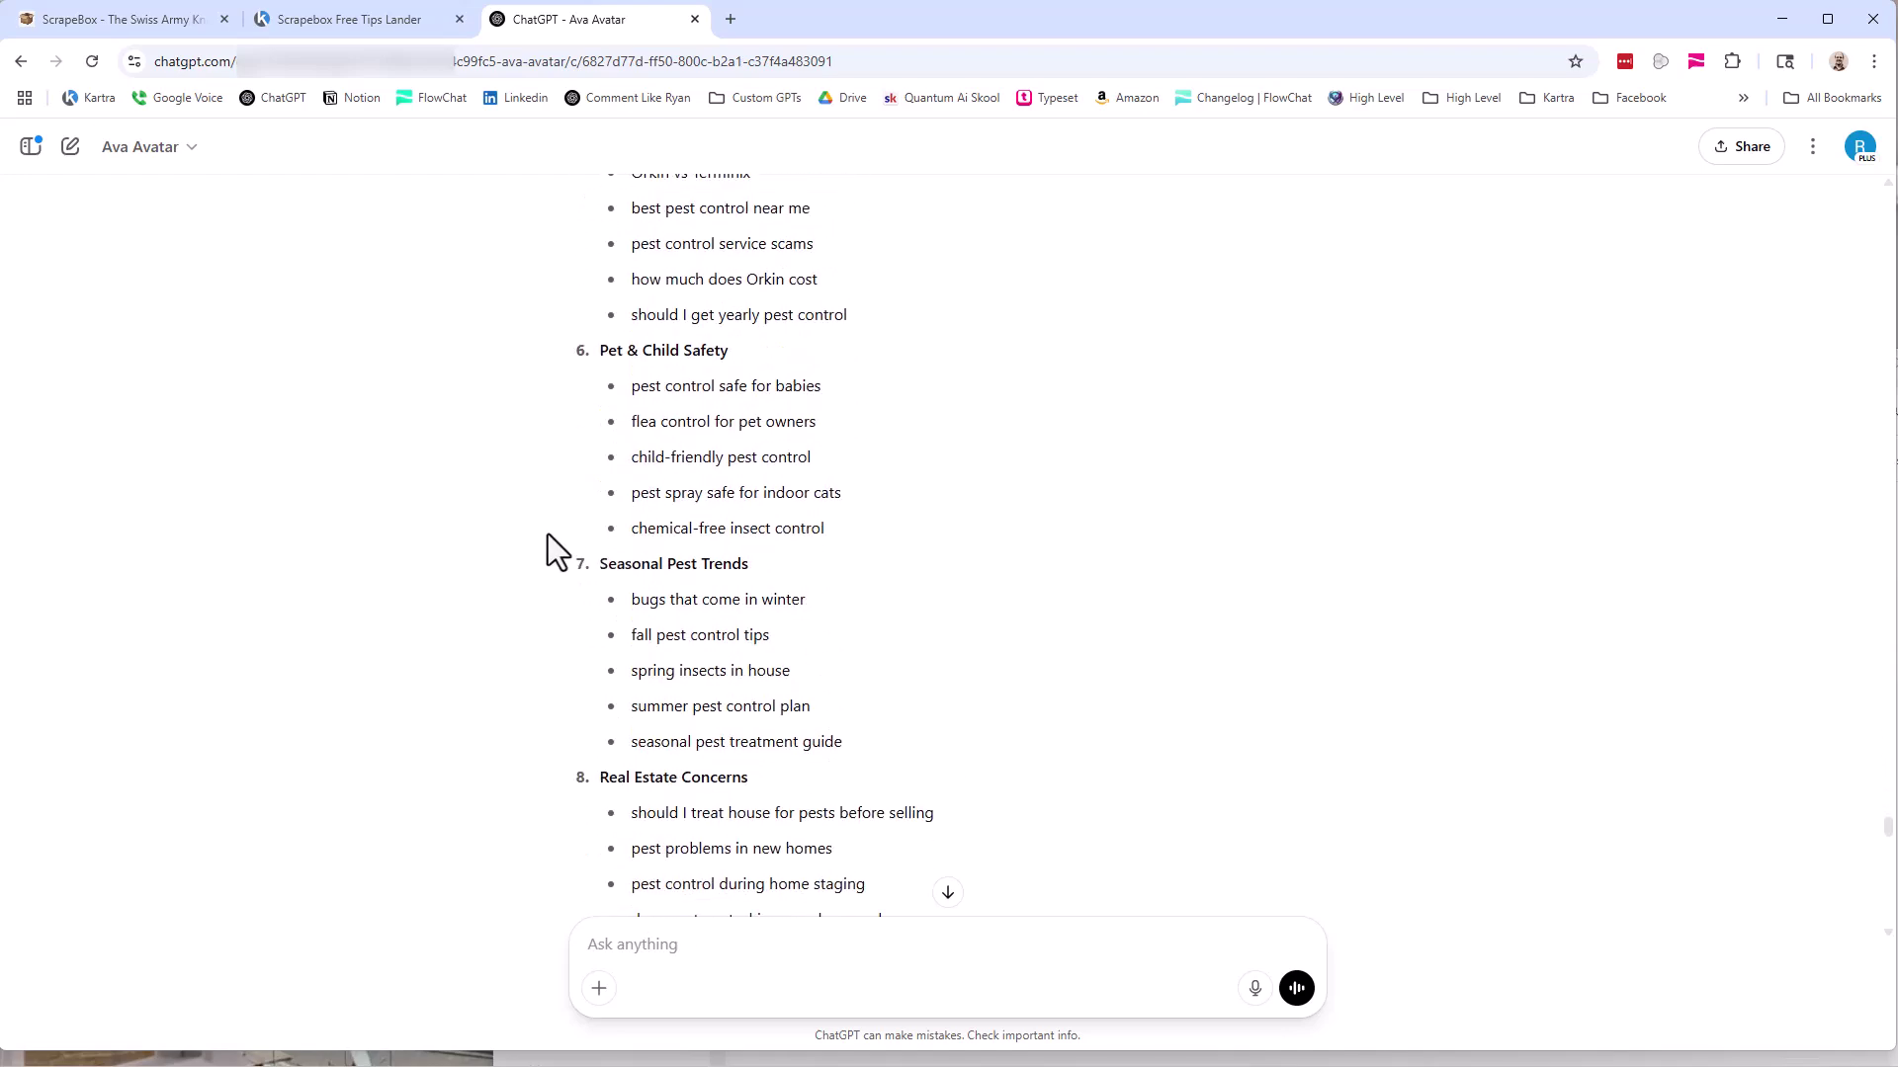
scroll(566, 583, down, 2)
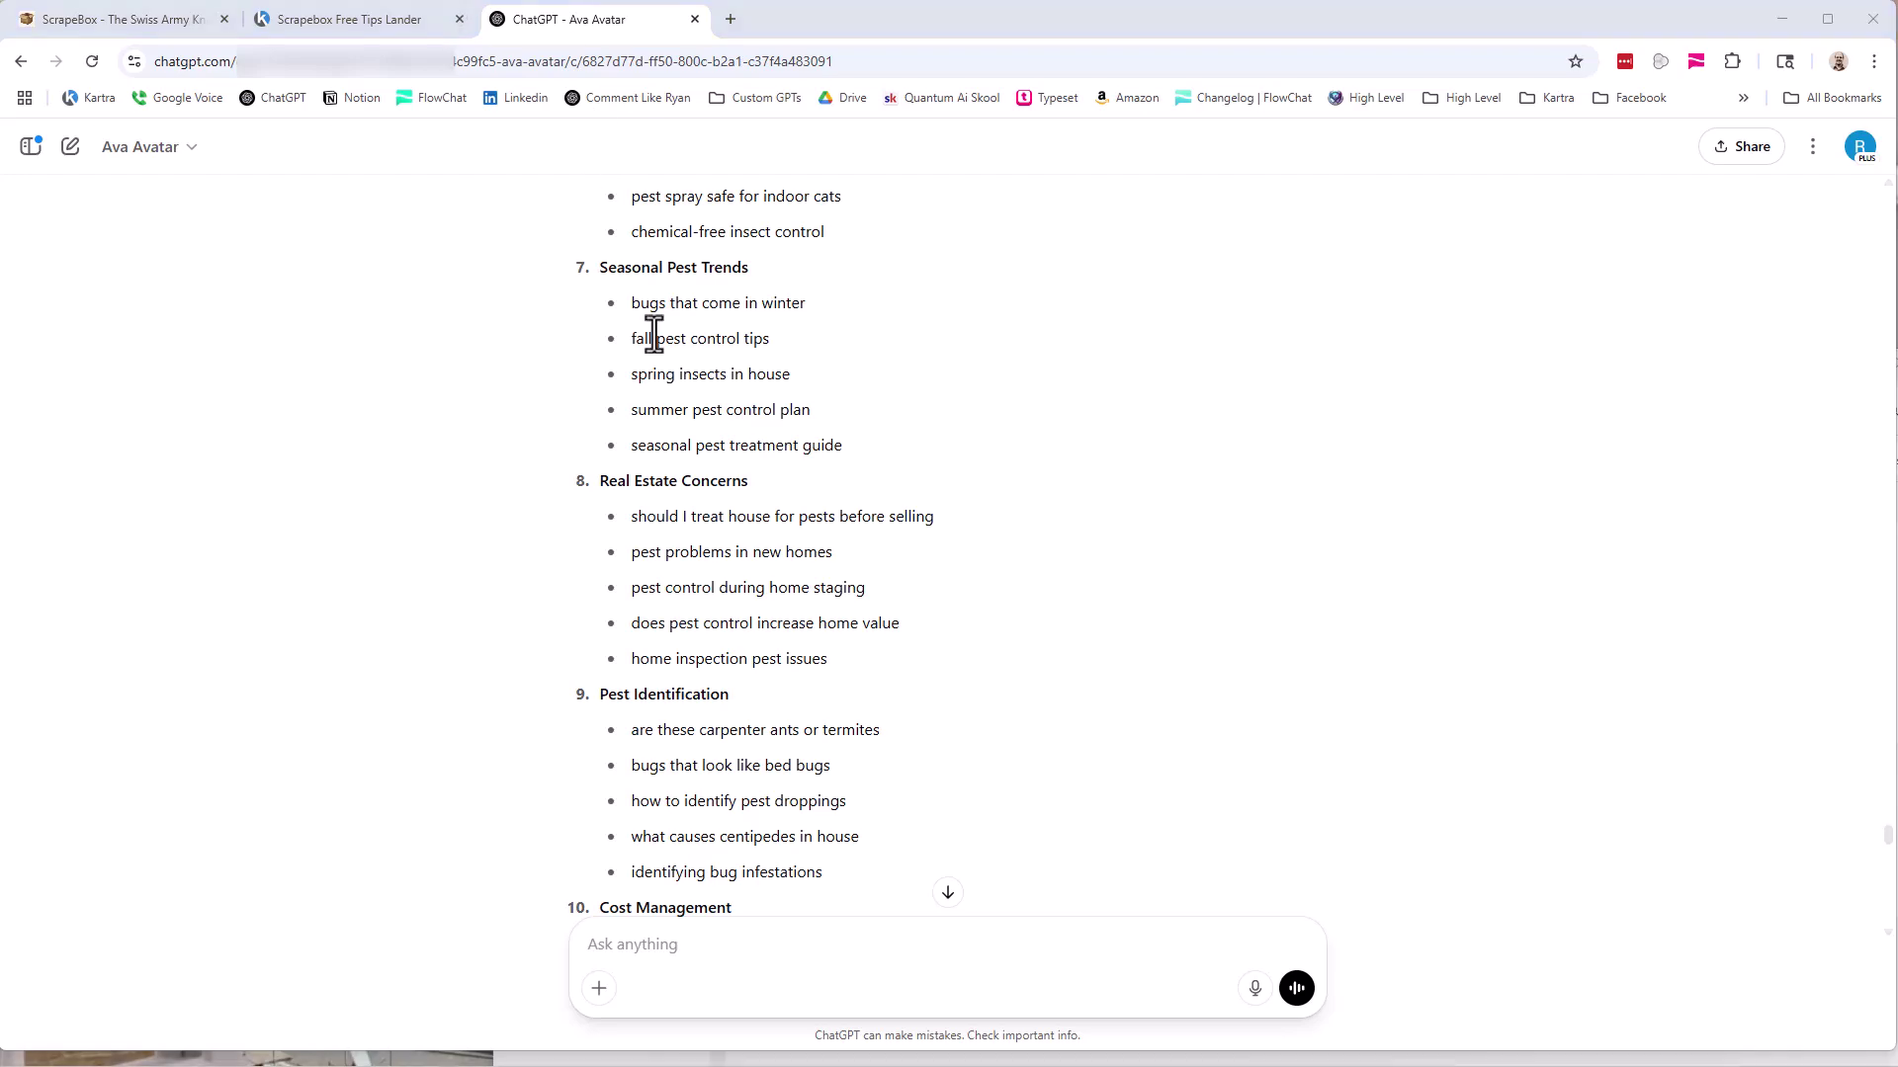
scroll(666, 423, up, 12)
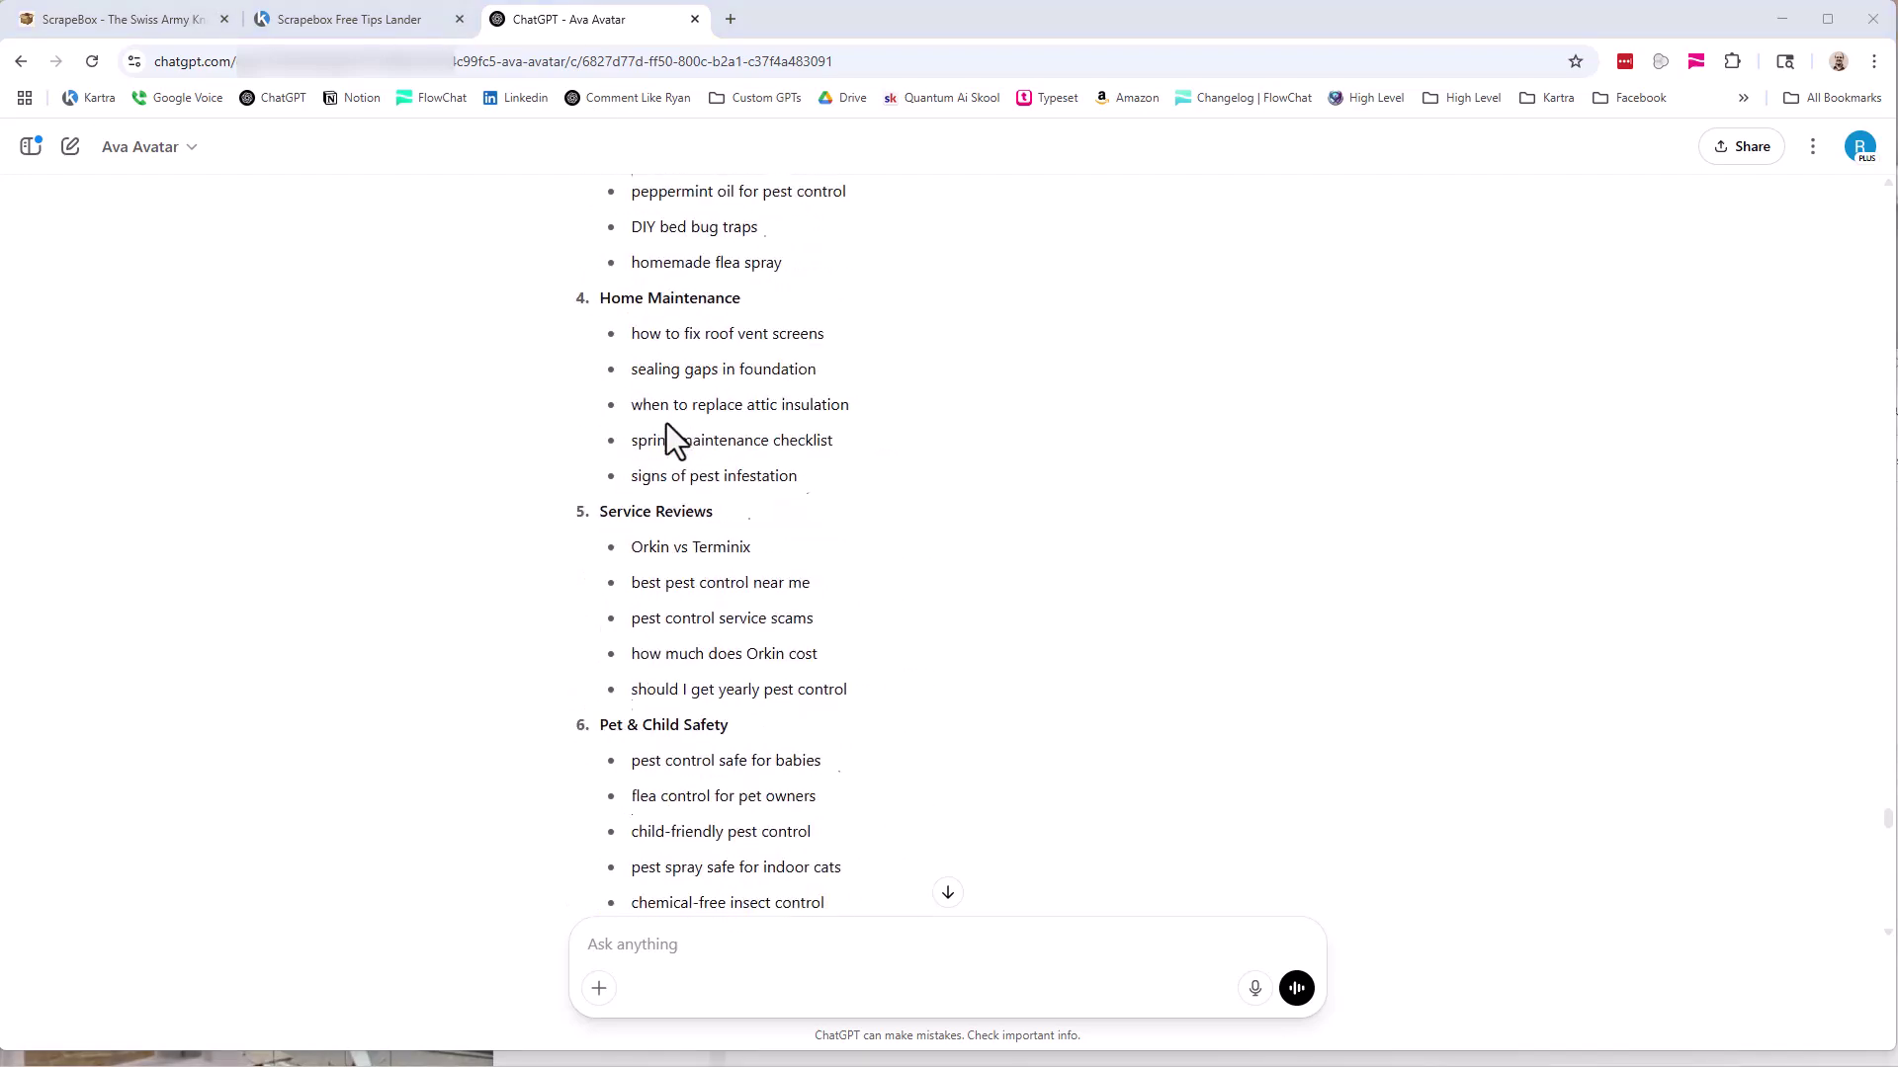
scroll(658, 425, up, 4)
scroll(574, 450, down, 2)
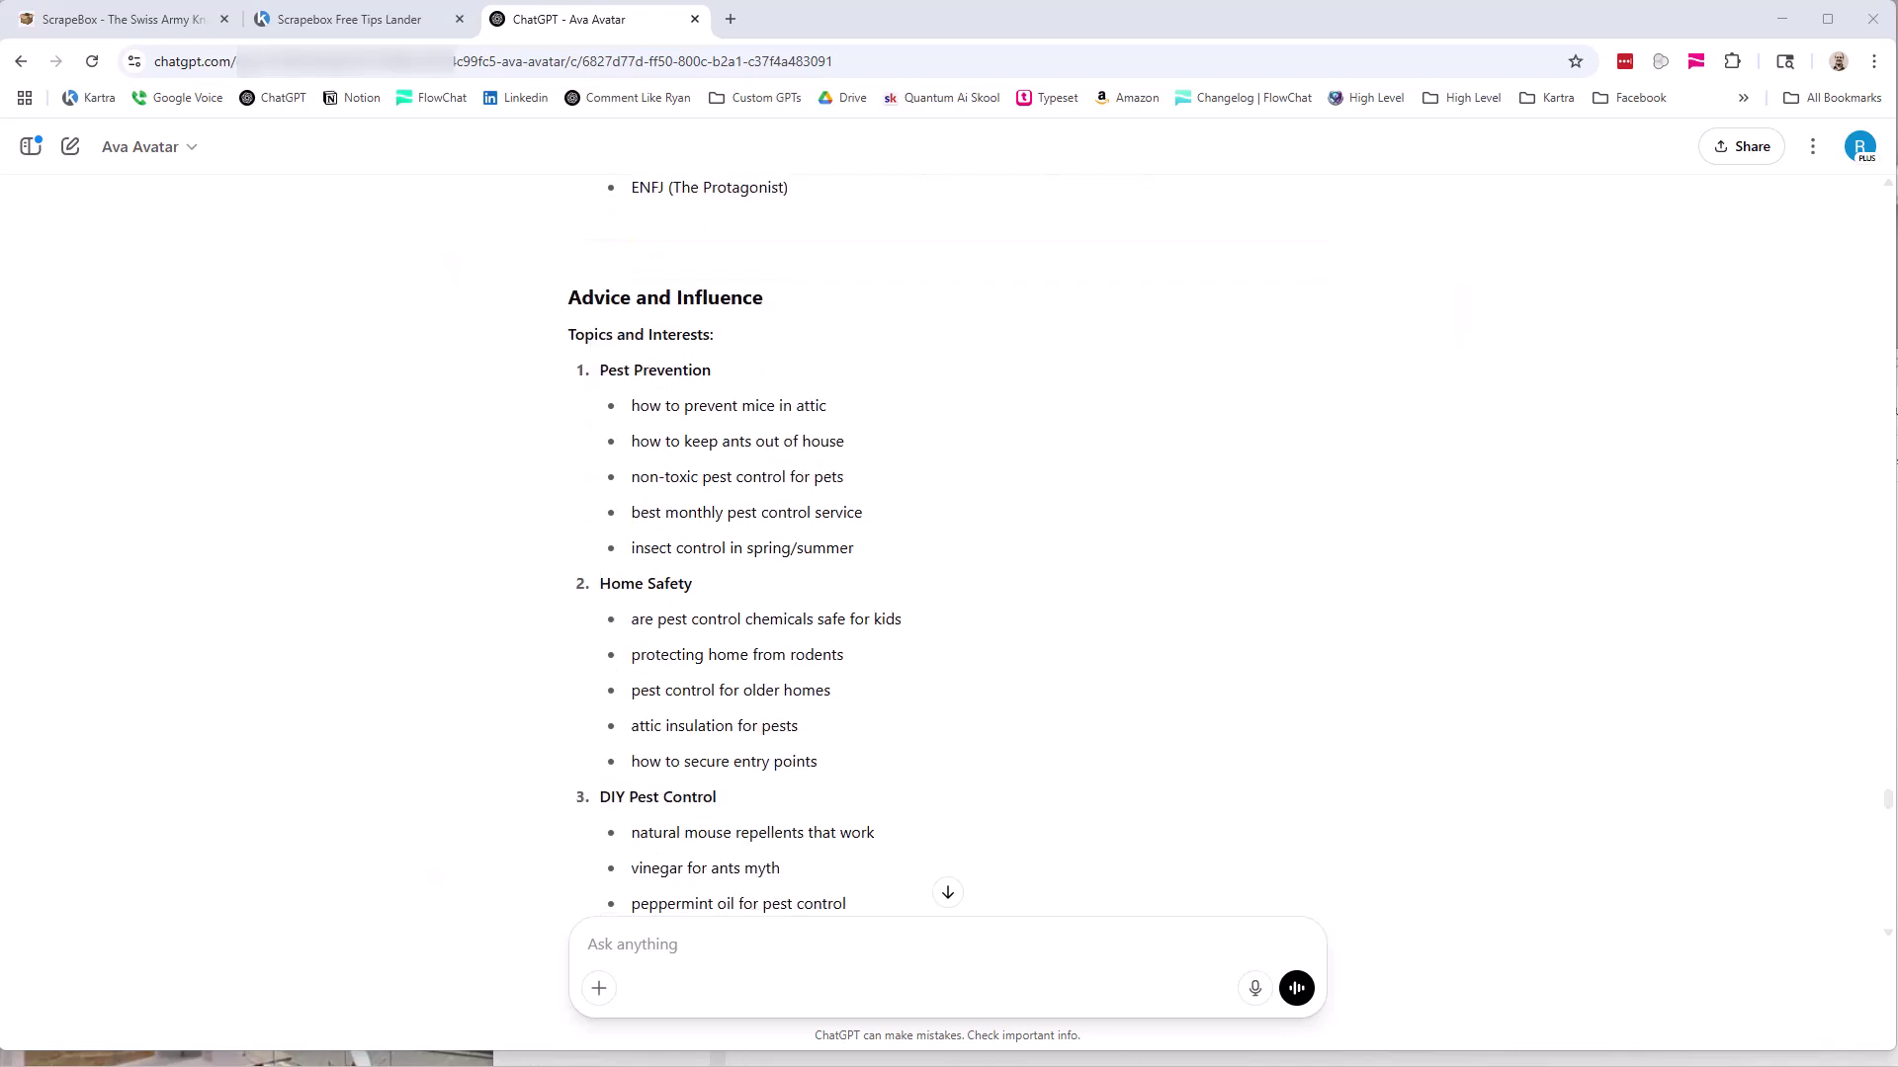
Switch to ScrapeBox, open the Rank Tracker beta premium plugin, and return to the customer avatar in ChatGPT.
key(alt+Tab)
click(868, 187)
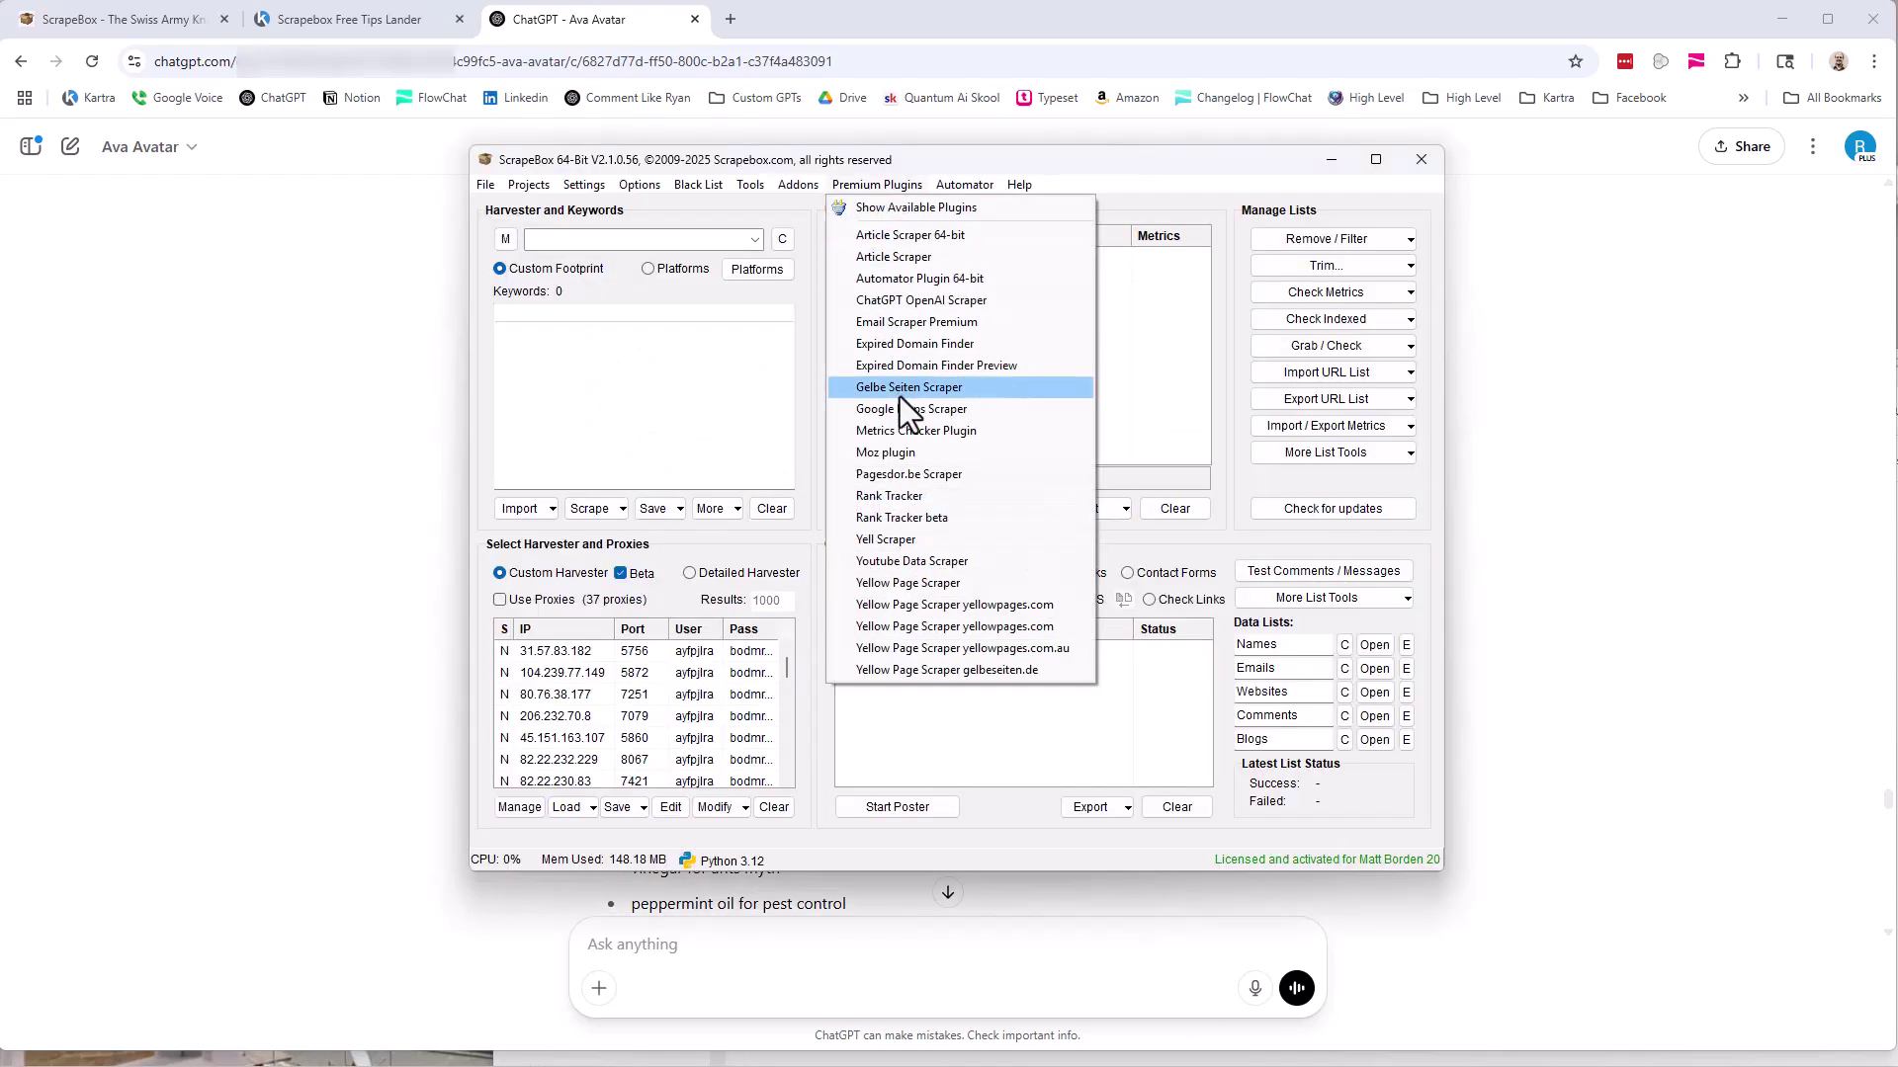
click(941, 518)
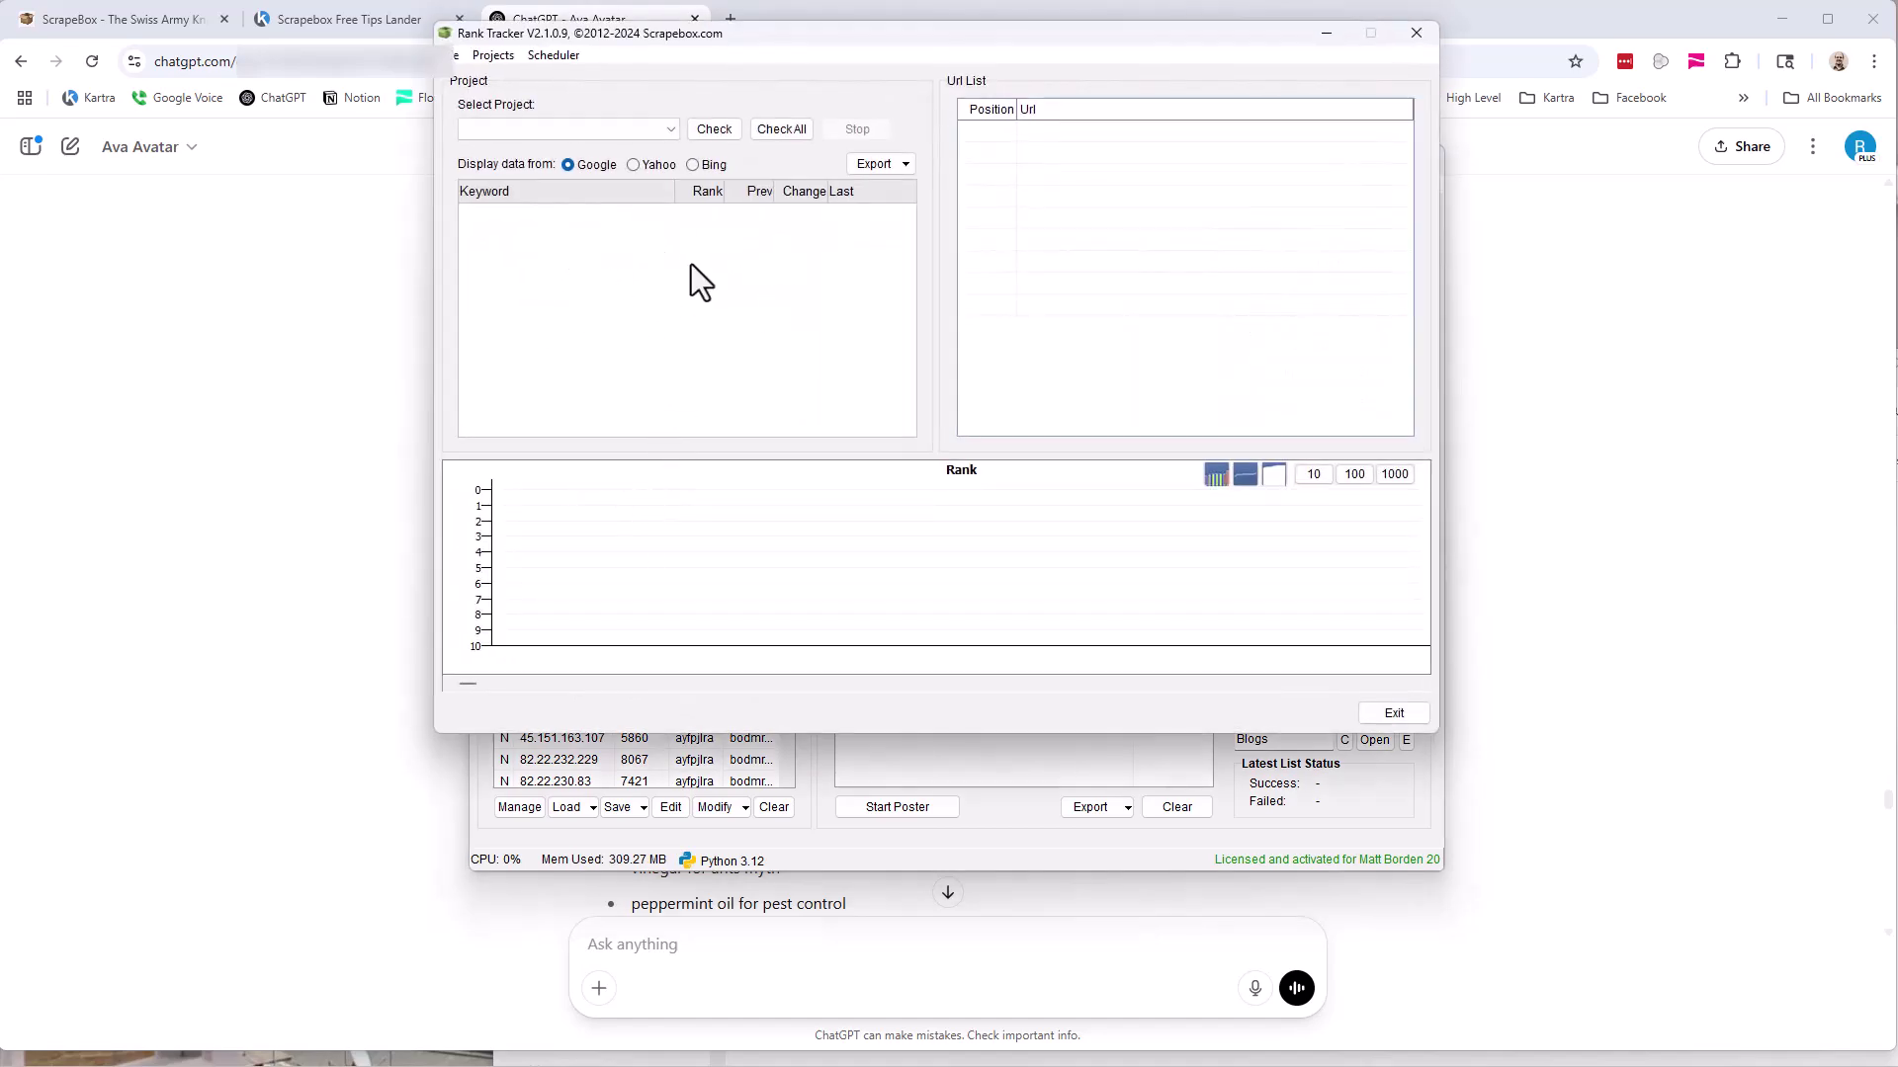
click(378, 358)
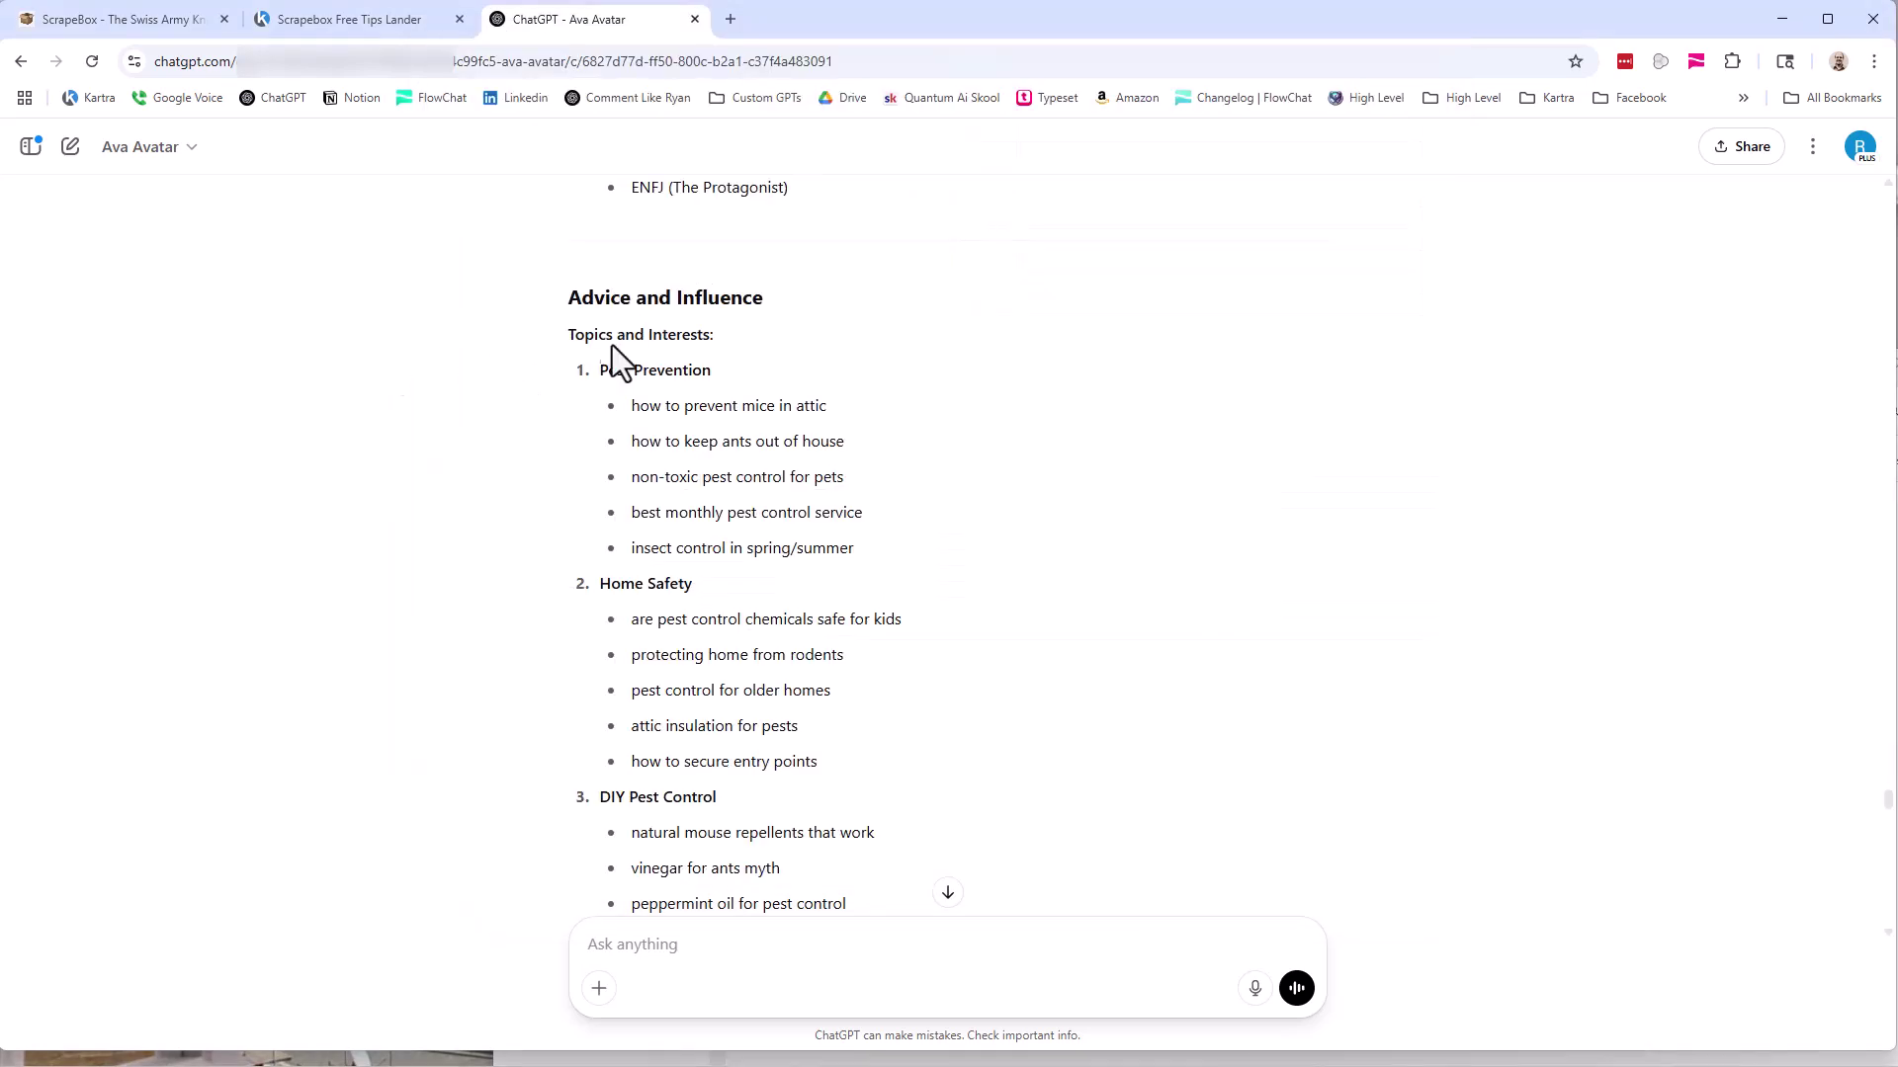
Look through the remaining Topics and Interests down to Cost Management, and highlight all ten titles under Books They May Read.
scroll(585, 448, down, 10)
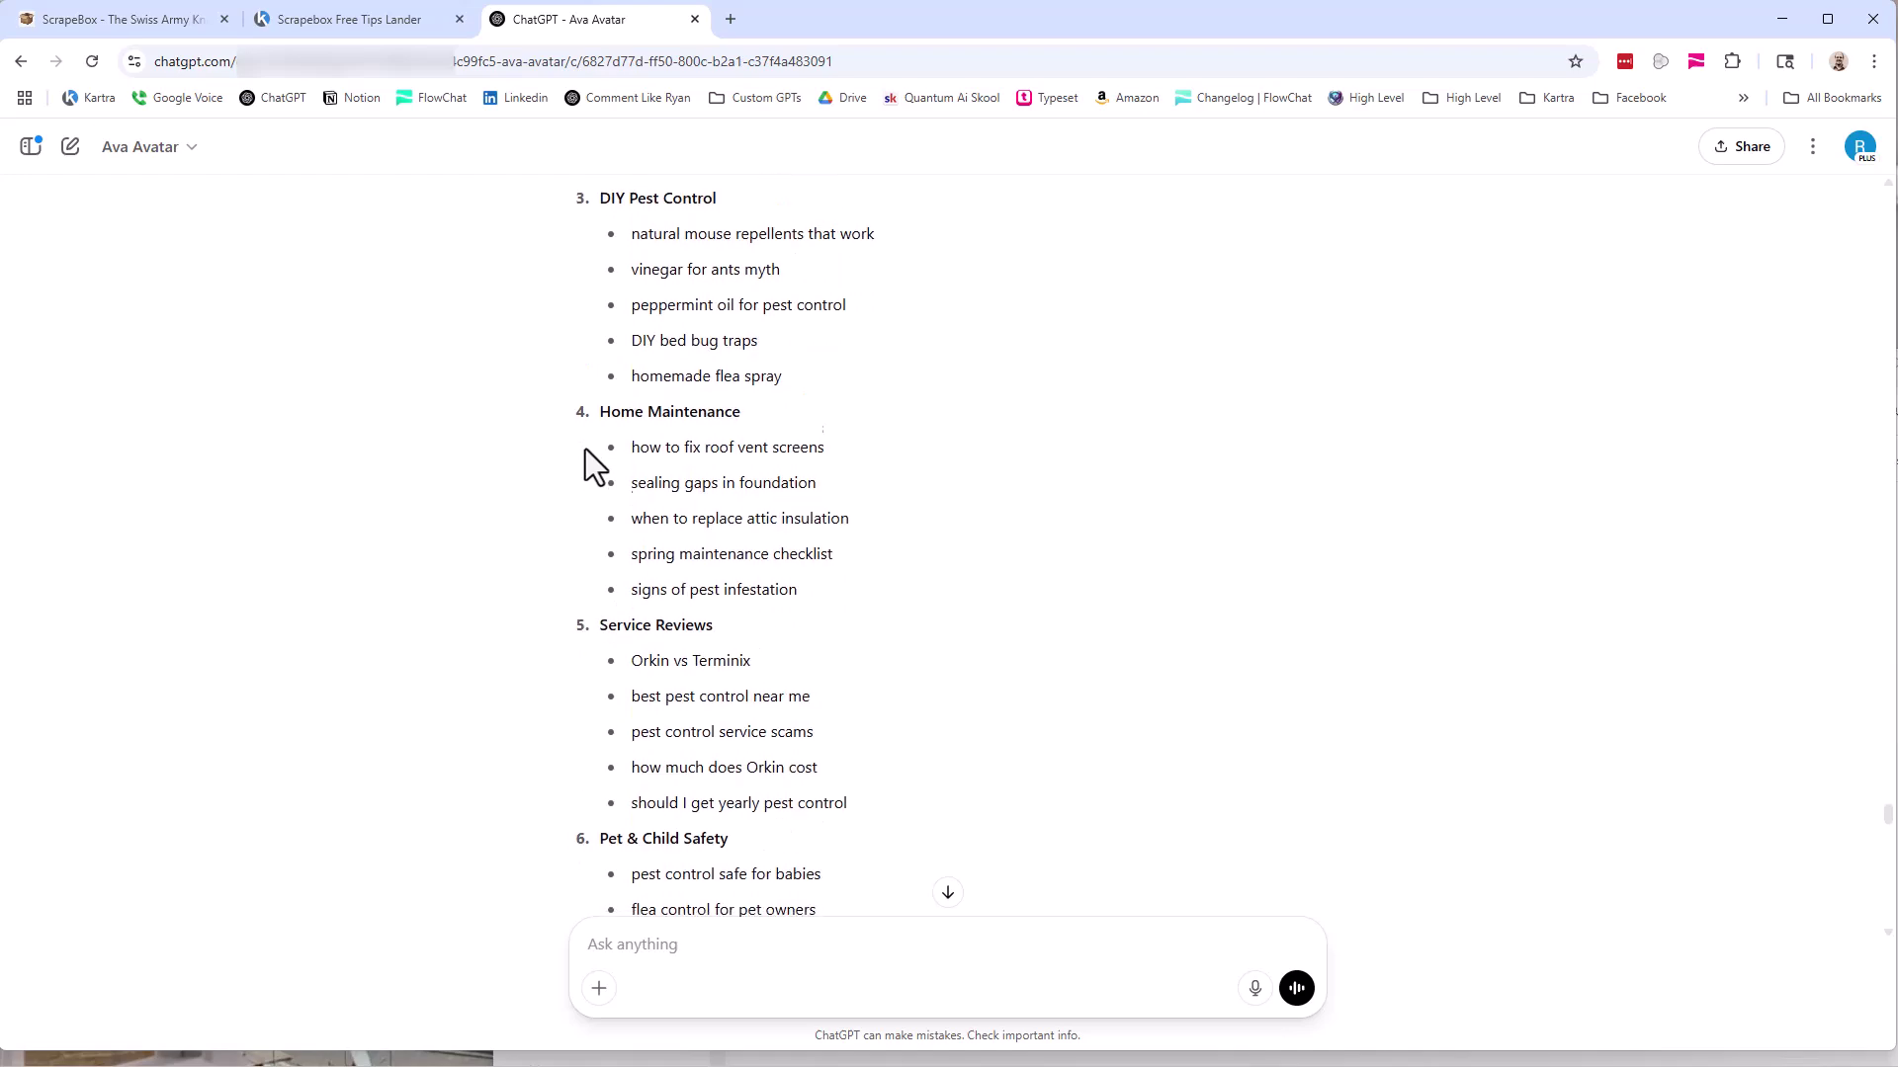
scroll(585, 448, down, 5)
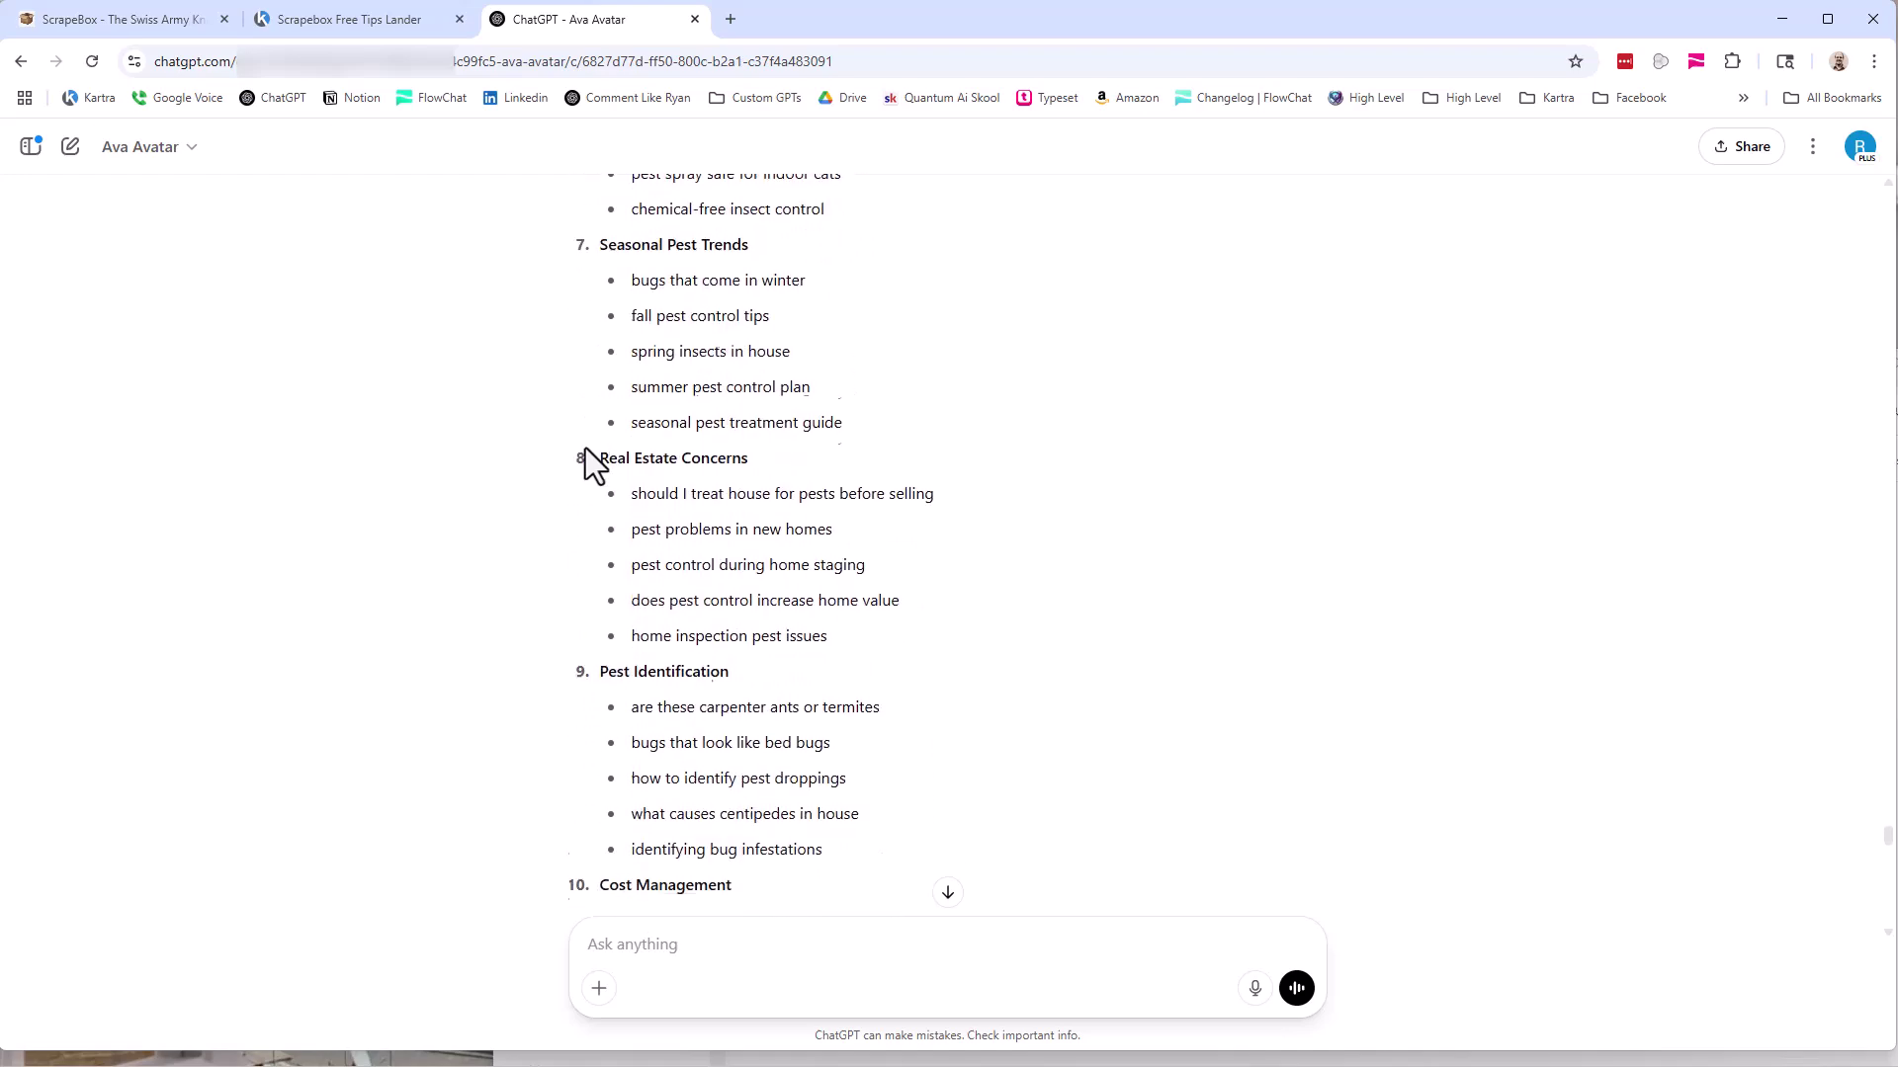
scroll(572, 461, down, 2)
scroll(593, 474, down, 2)
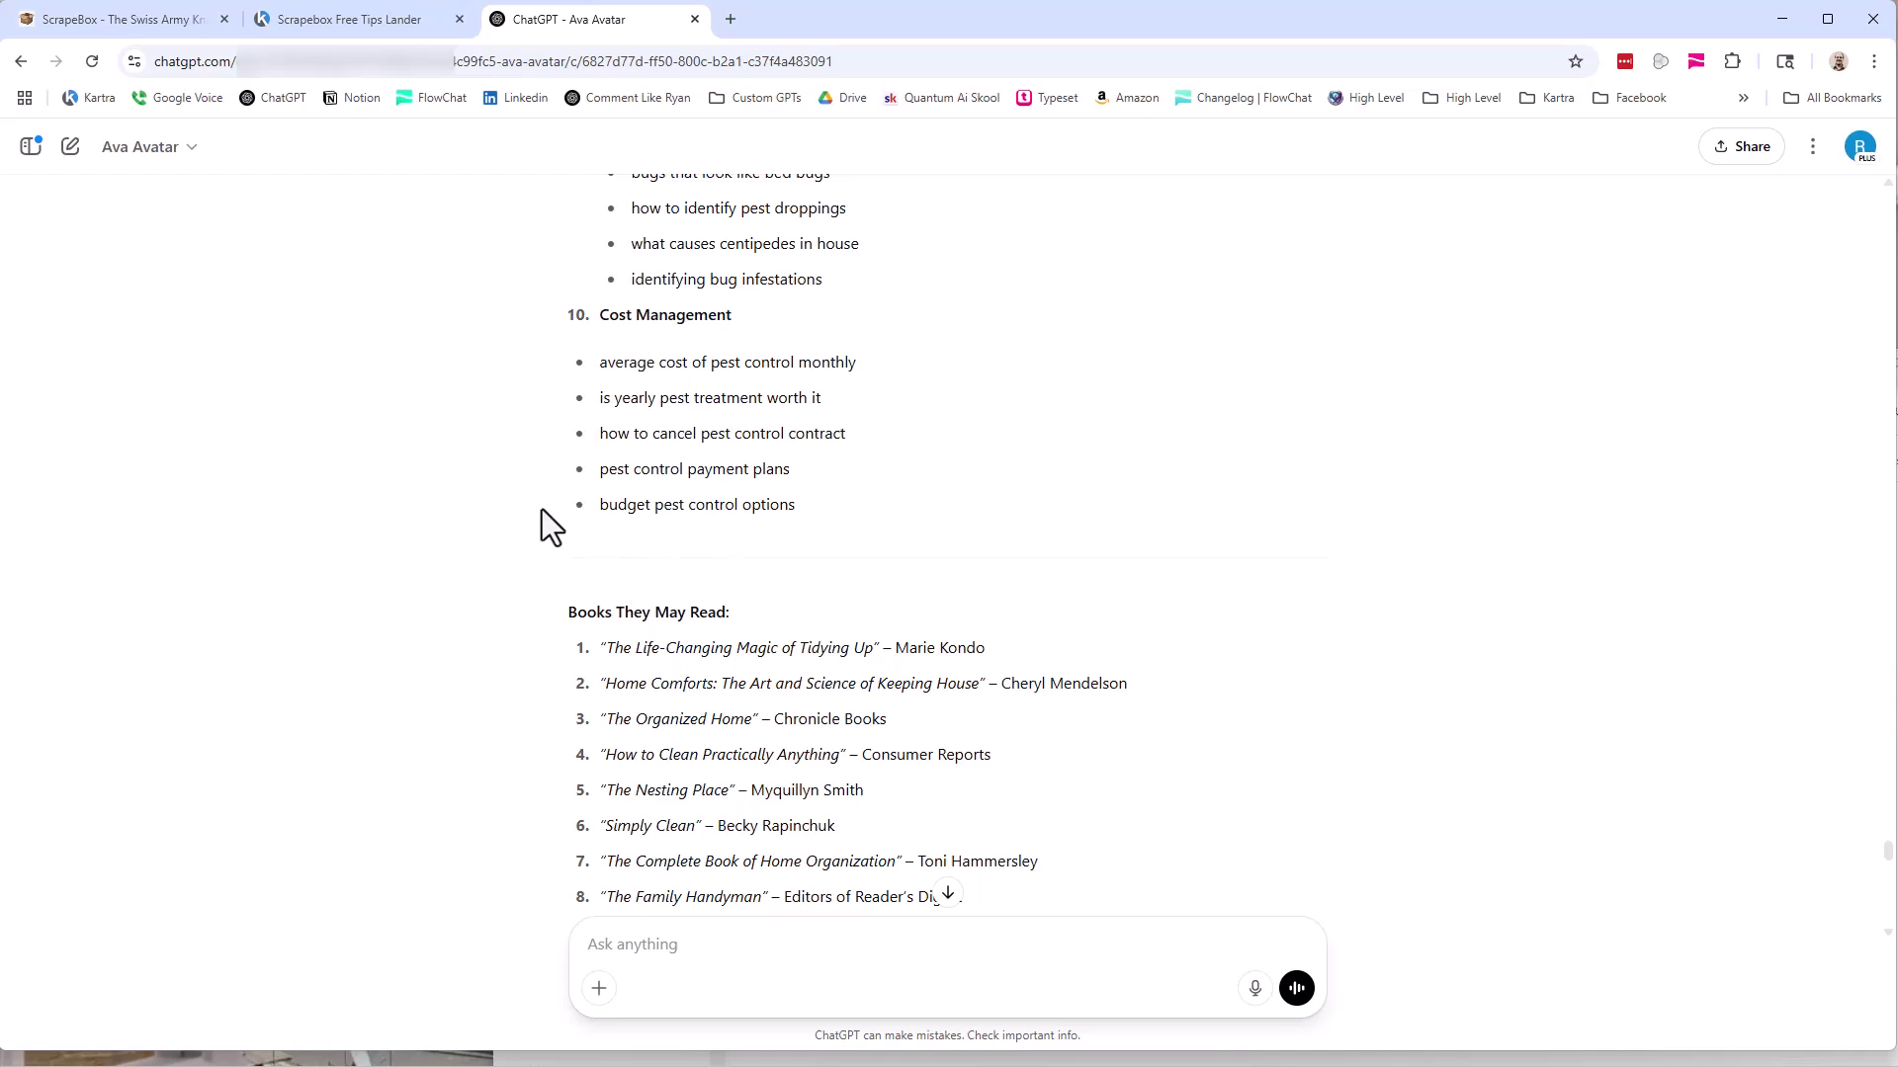
scroll(542, 508, down, 3)
mouse_move(604, 351)
mouse_down()
mouse_move(1046, 461)
mouse_move(1099, 674)
mouse_move(1052, 684)
mouse_move(695, 508)
mouse_move(589, 352)
mouse_up()
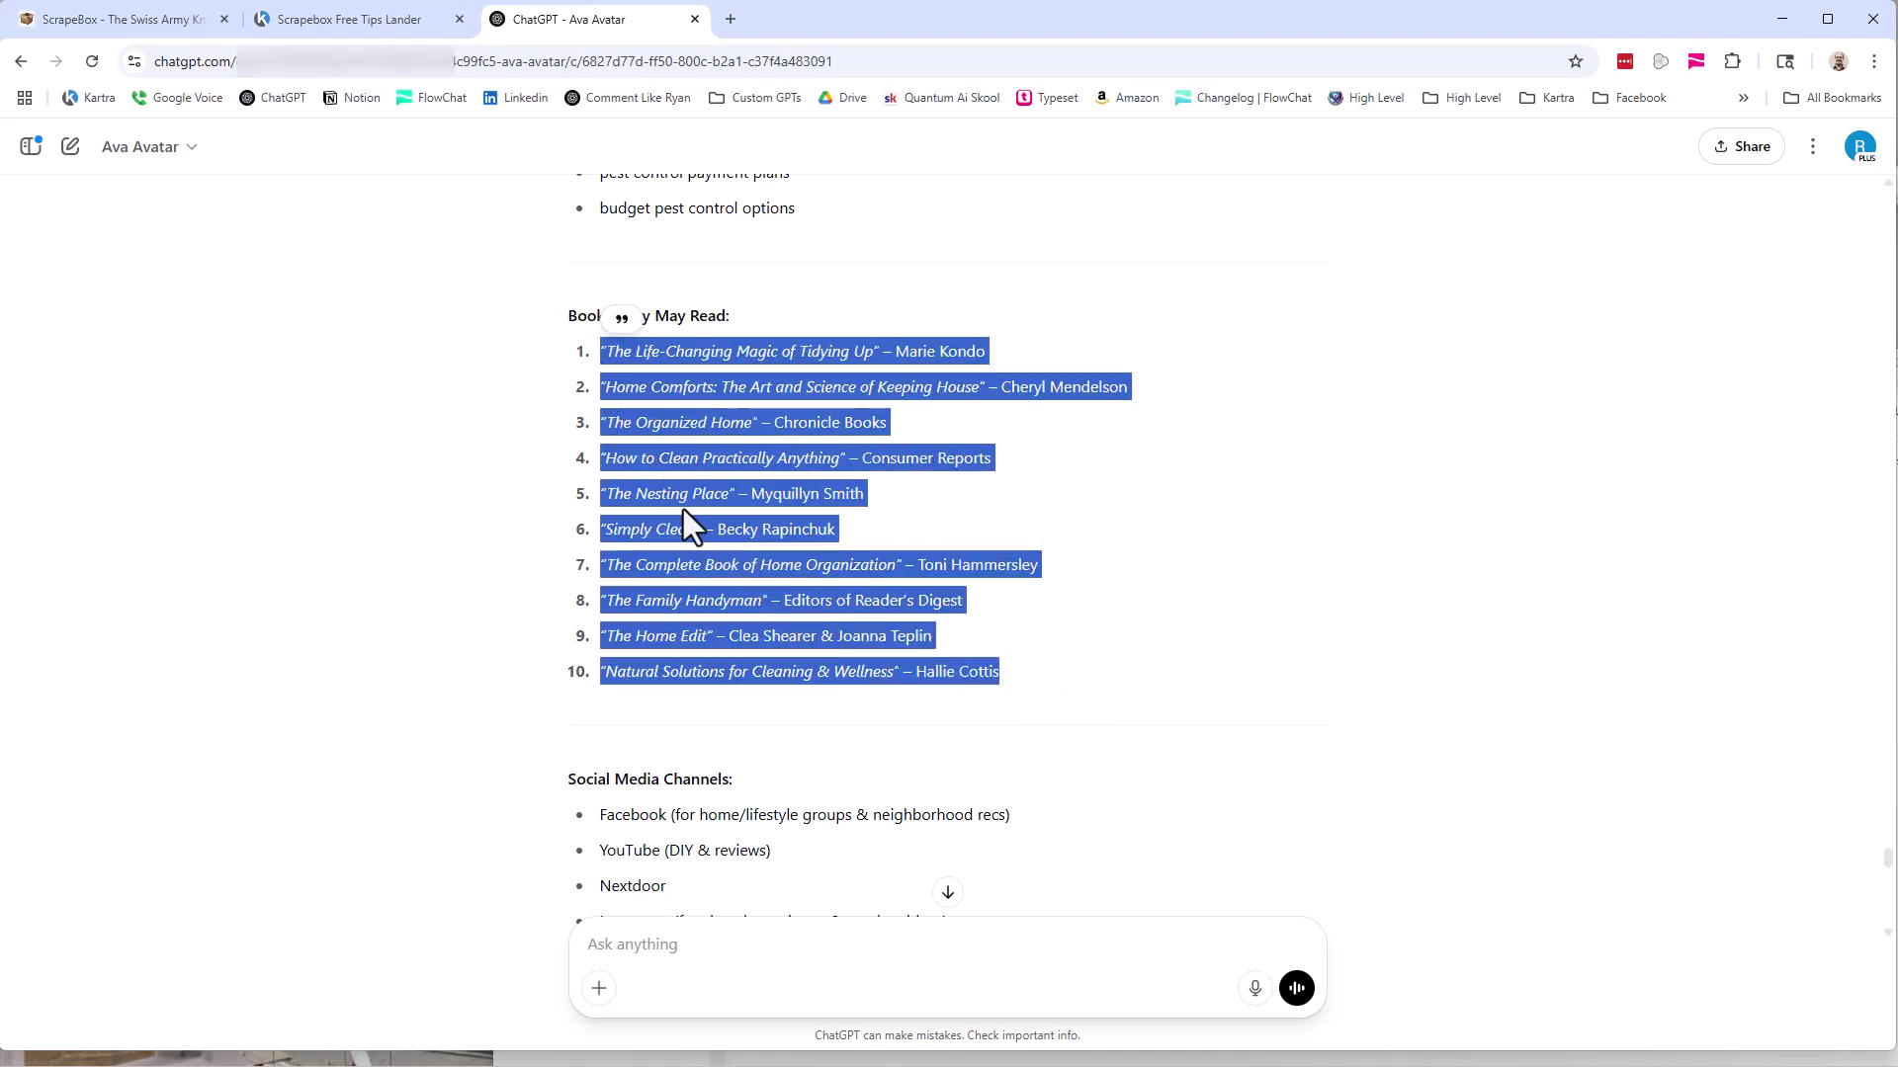
Examine the Social Media Channels list in the avatar, highlighting the Facebook and YouTube entries.
scroll(751, 499, down, 4)
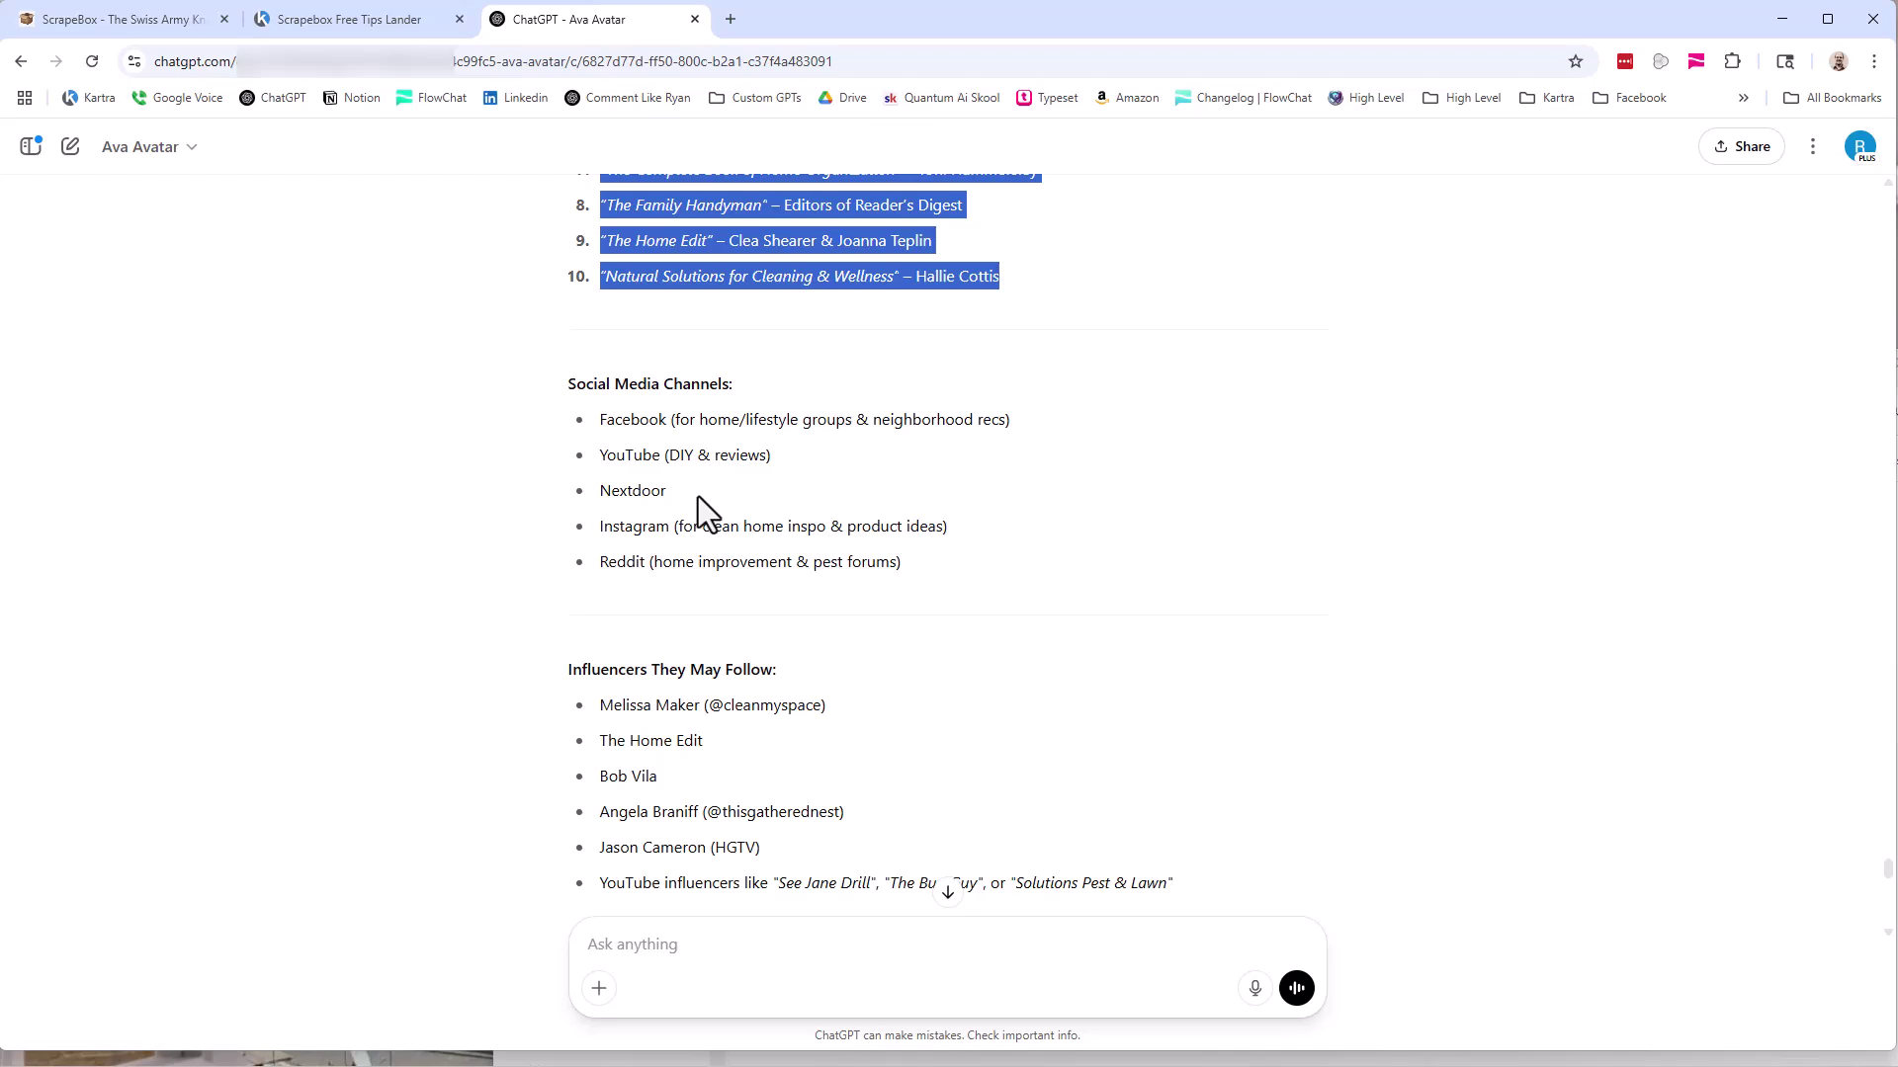
scroll(692, 497, down, 3)
scroll(559, 564, down, 3)
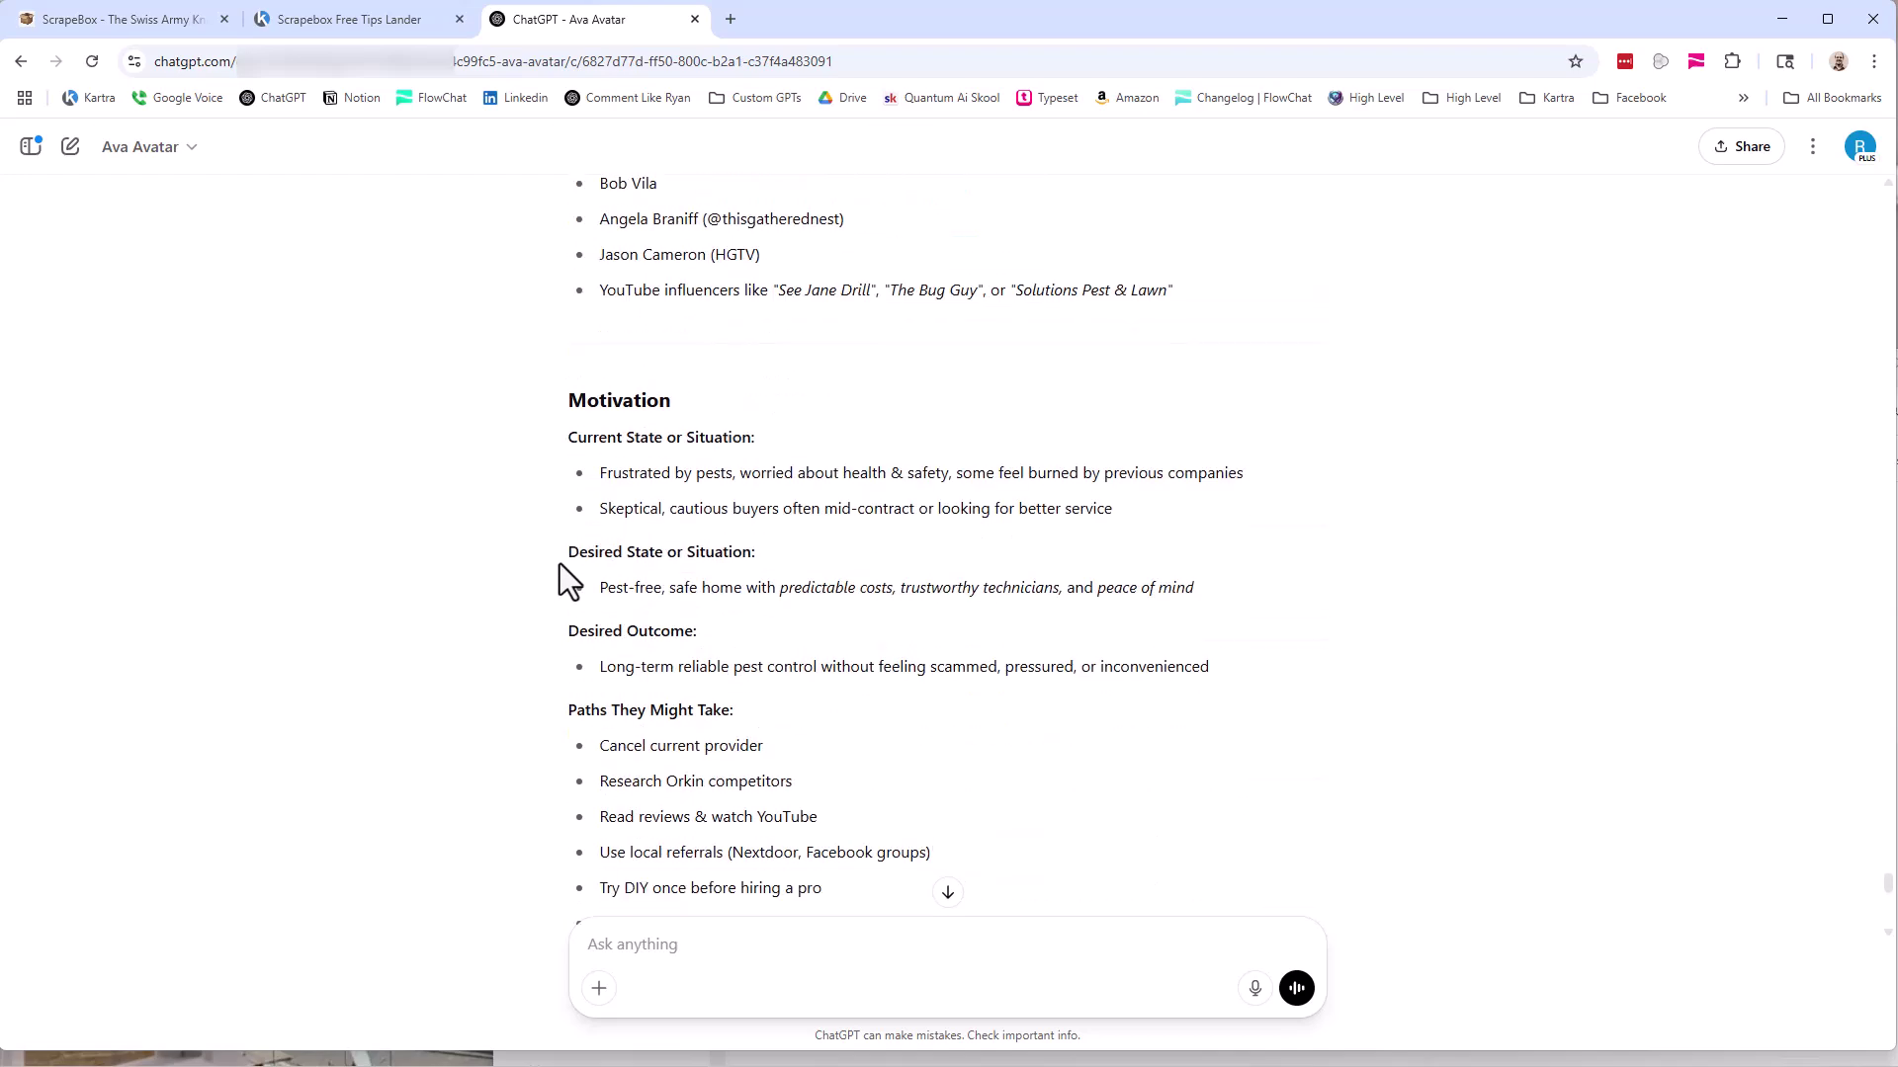
scroll(555, 553, up, 5)
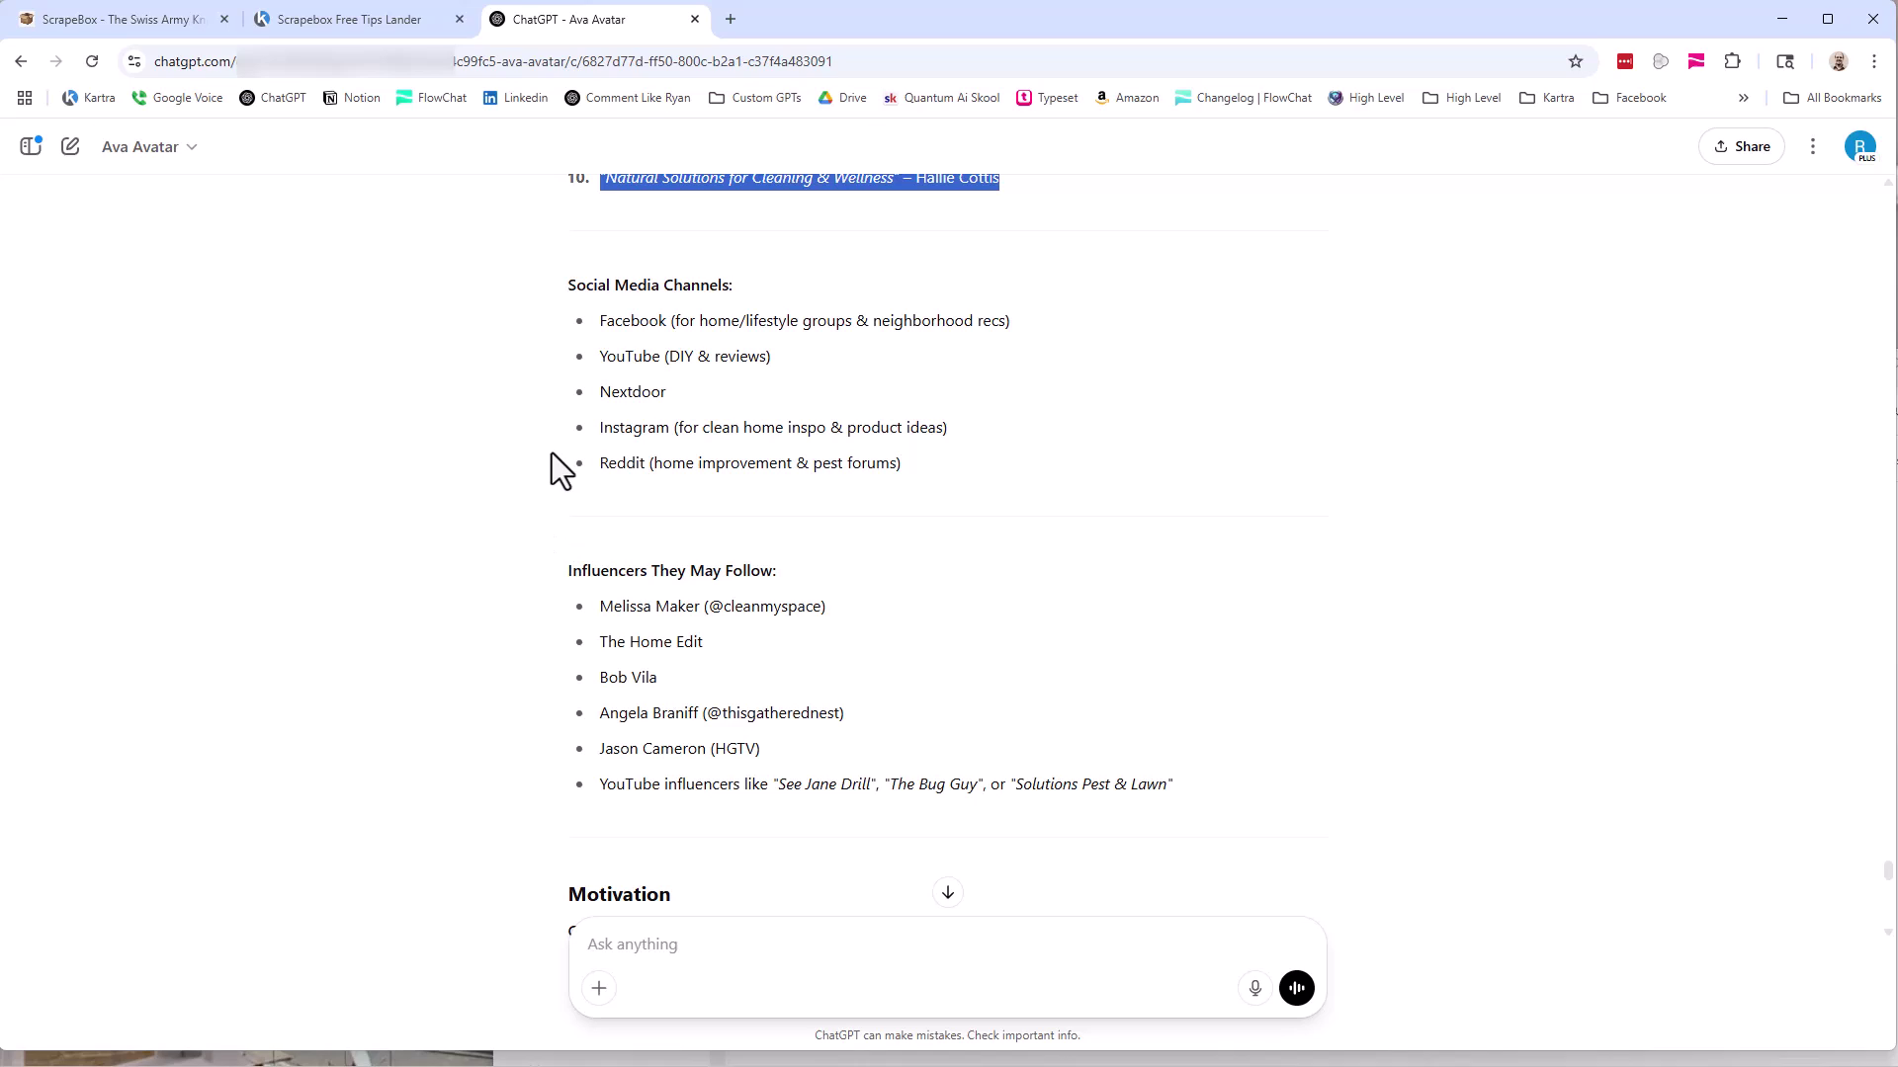
drag(600, 318, 1045, 326)
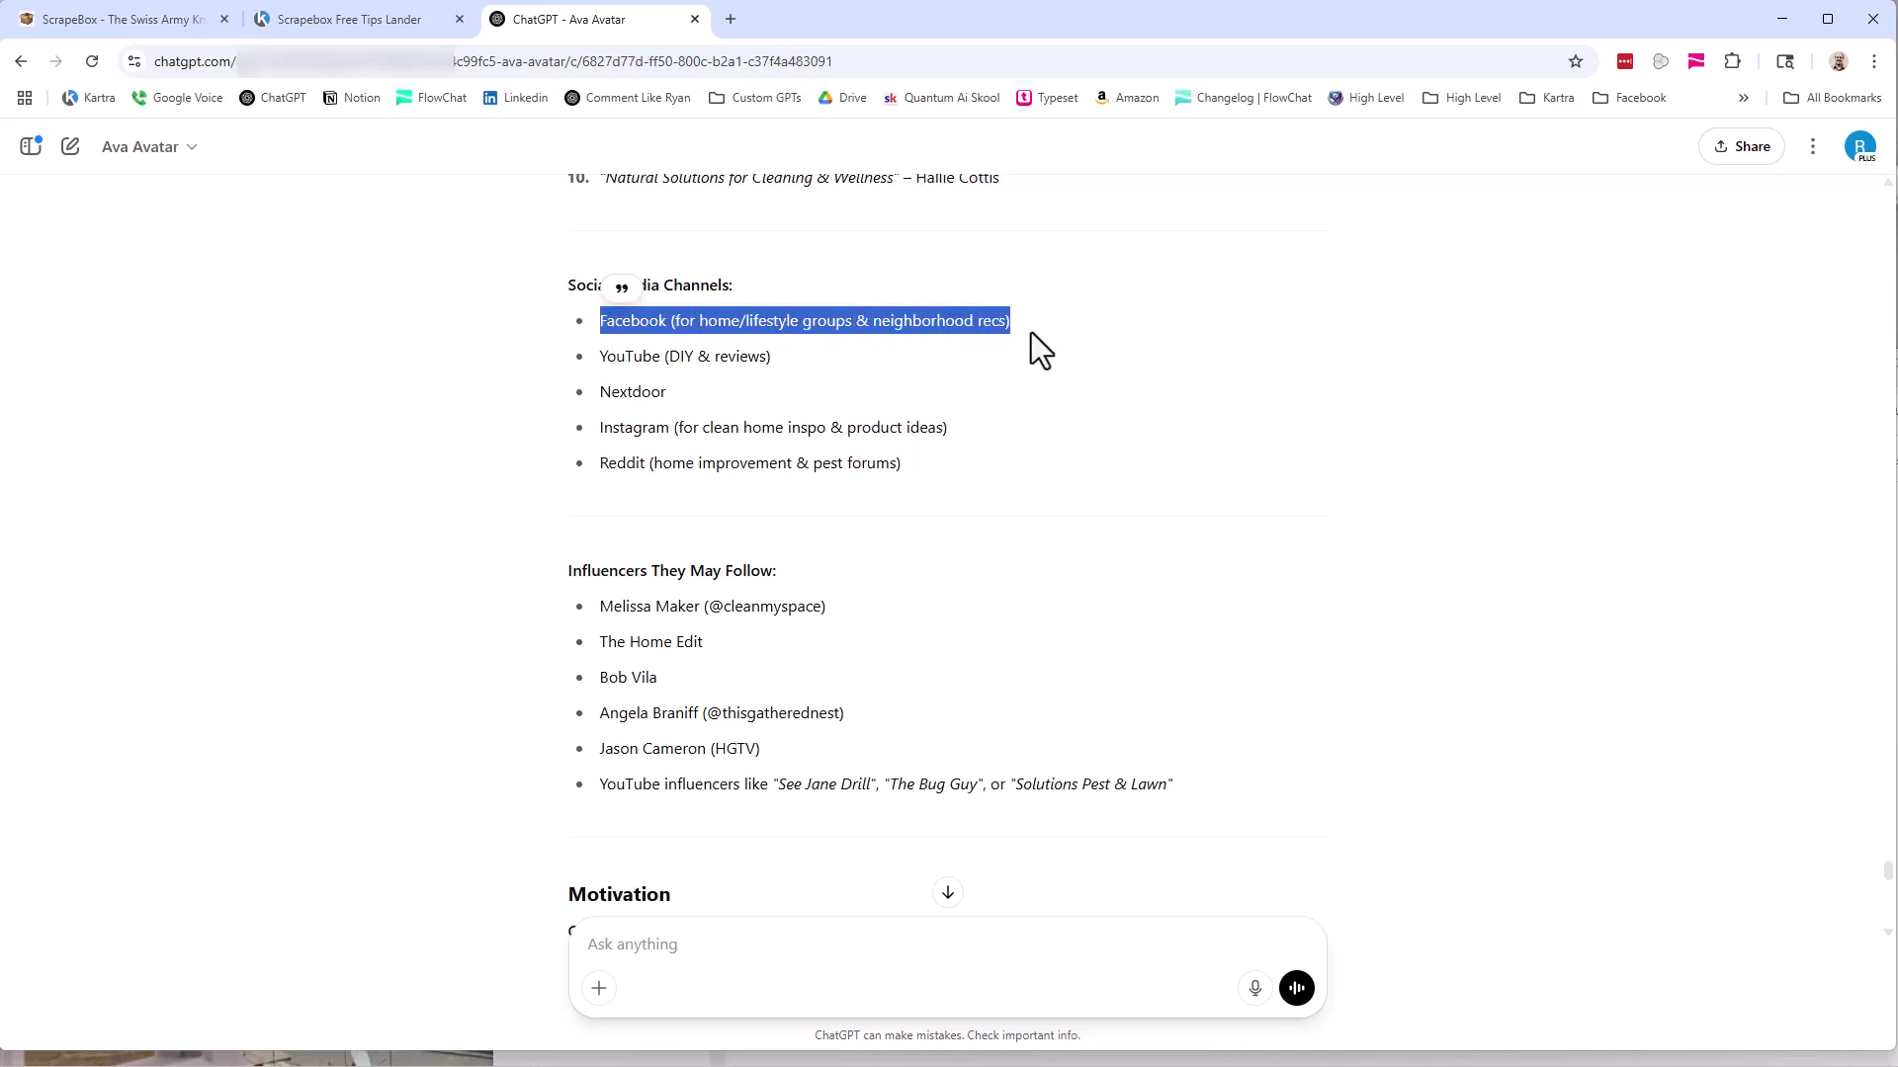
drag(934, 340, 934, 332)
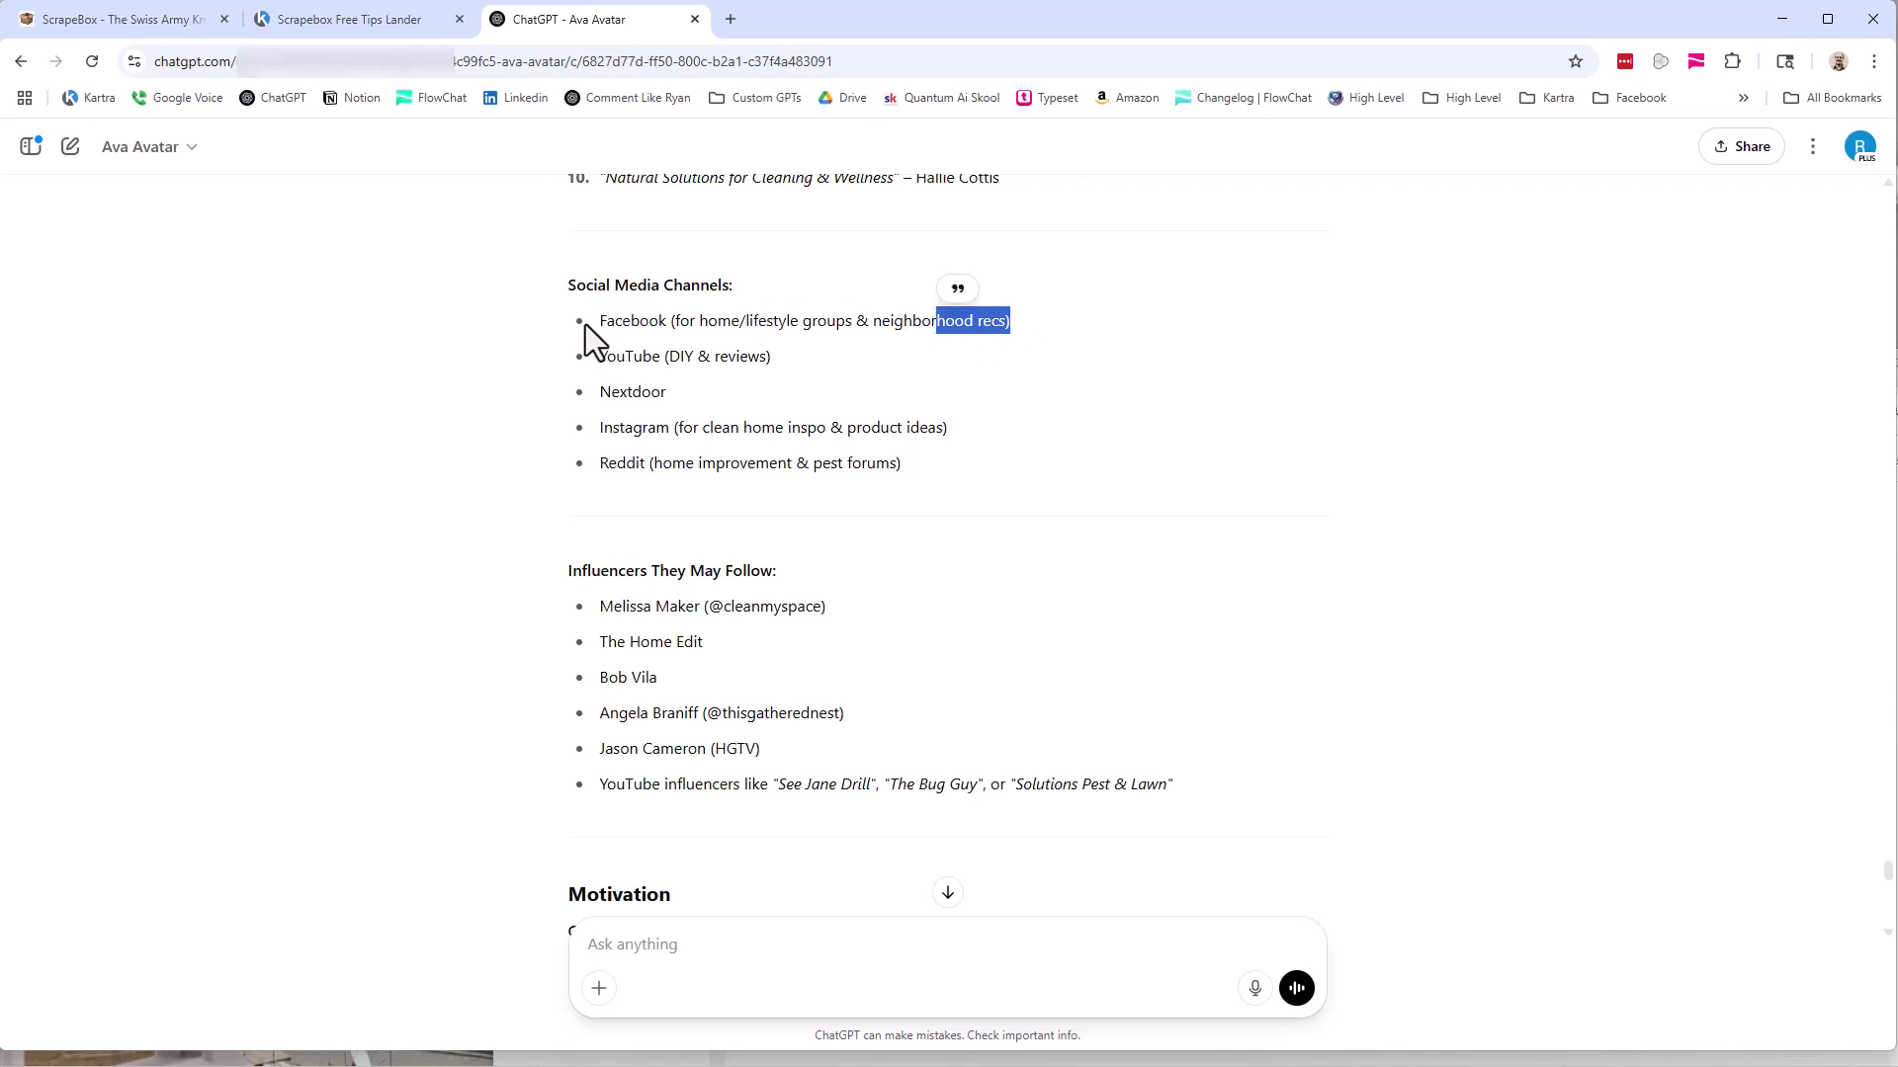
click(668, 394)
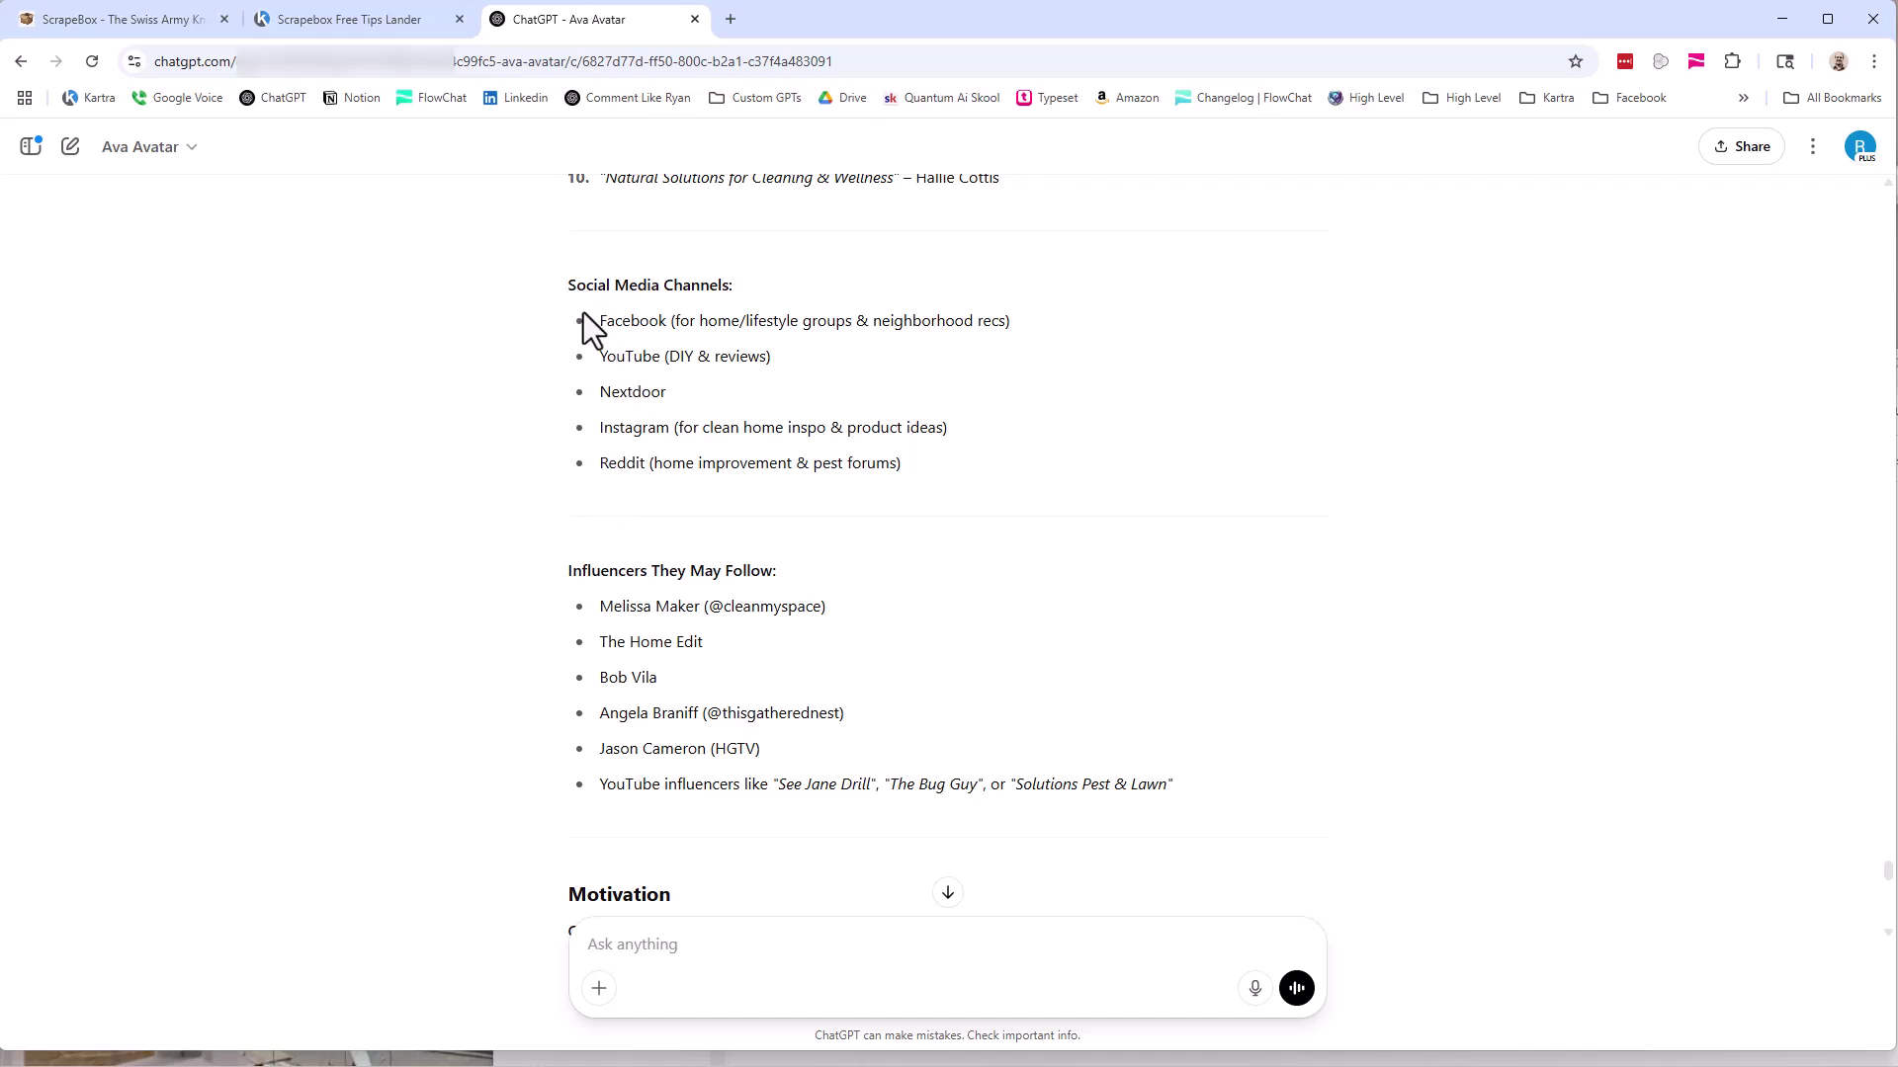
drag(600, 320, 1006, 471)
click(1006, 470)
triple_click(620, 358)
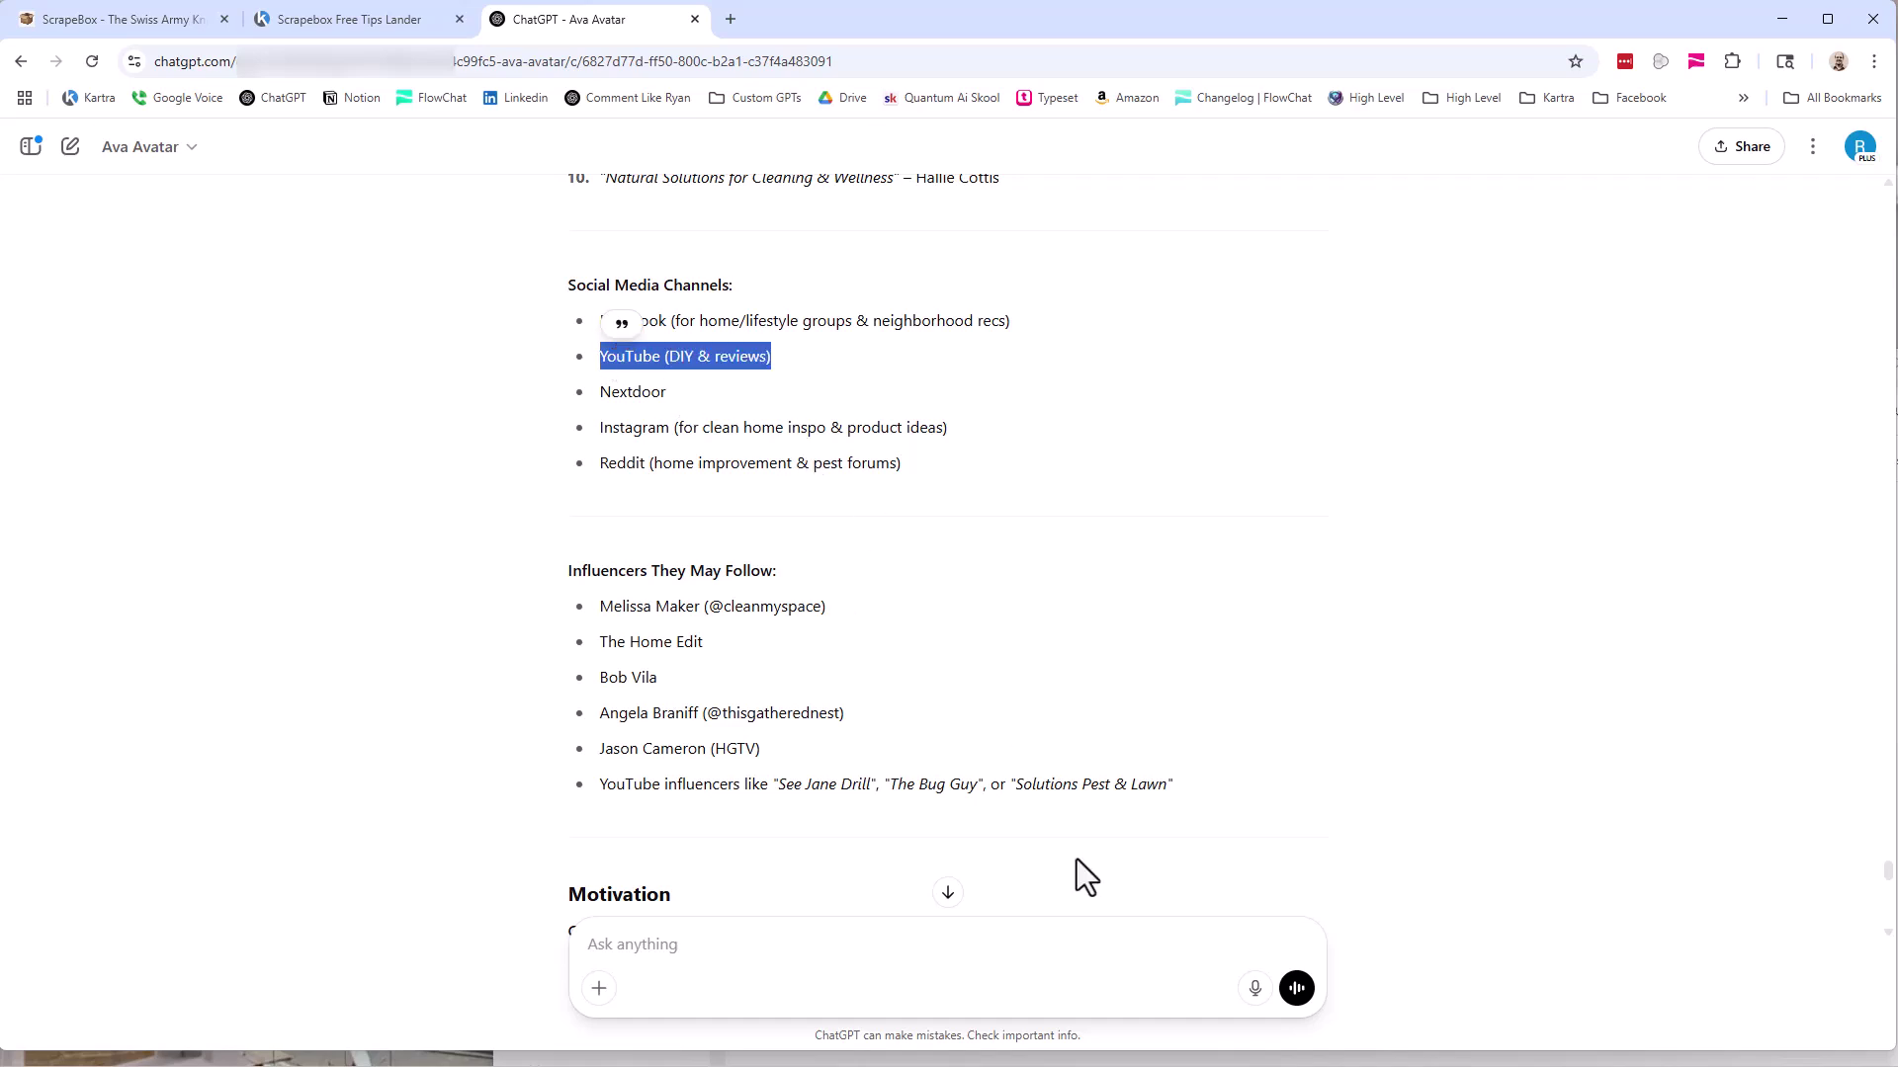
click(770, 362)
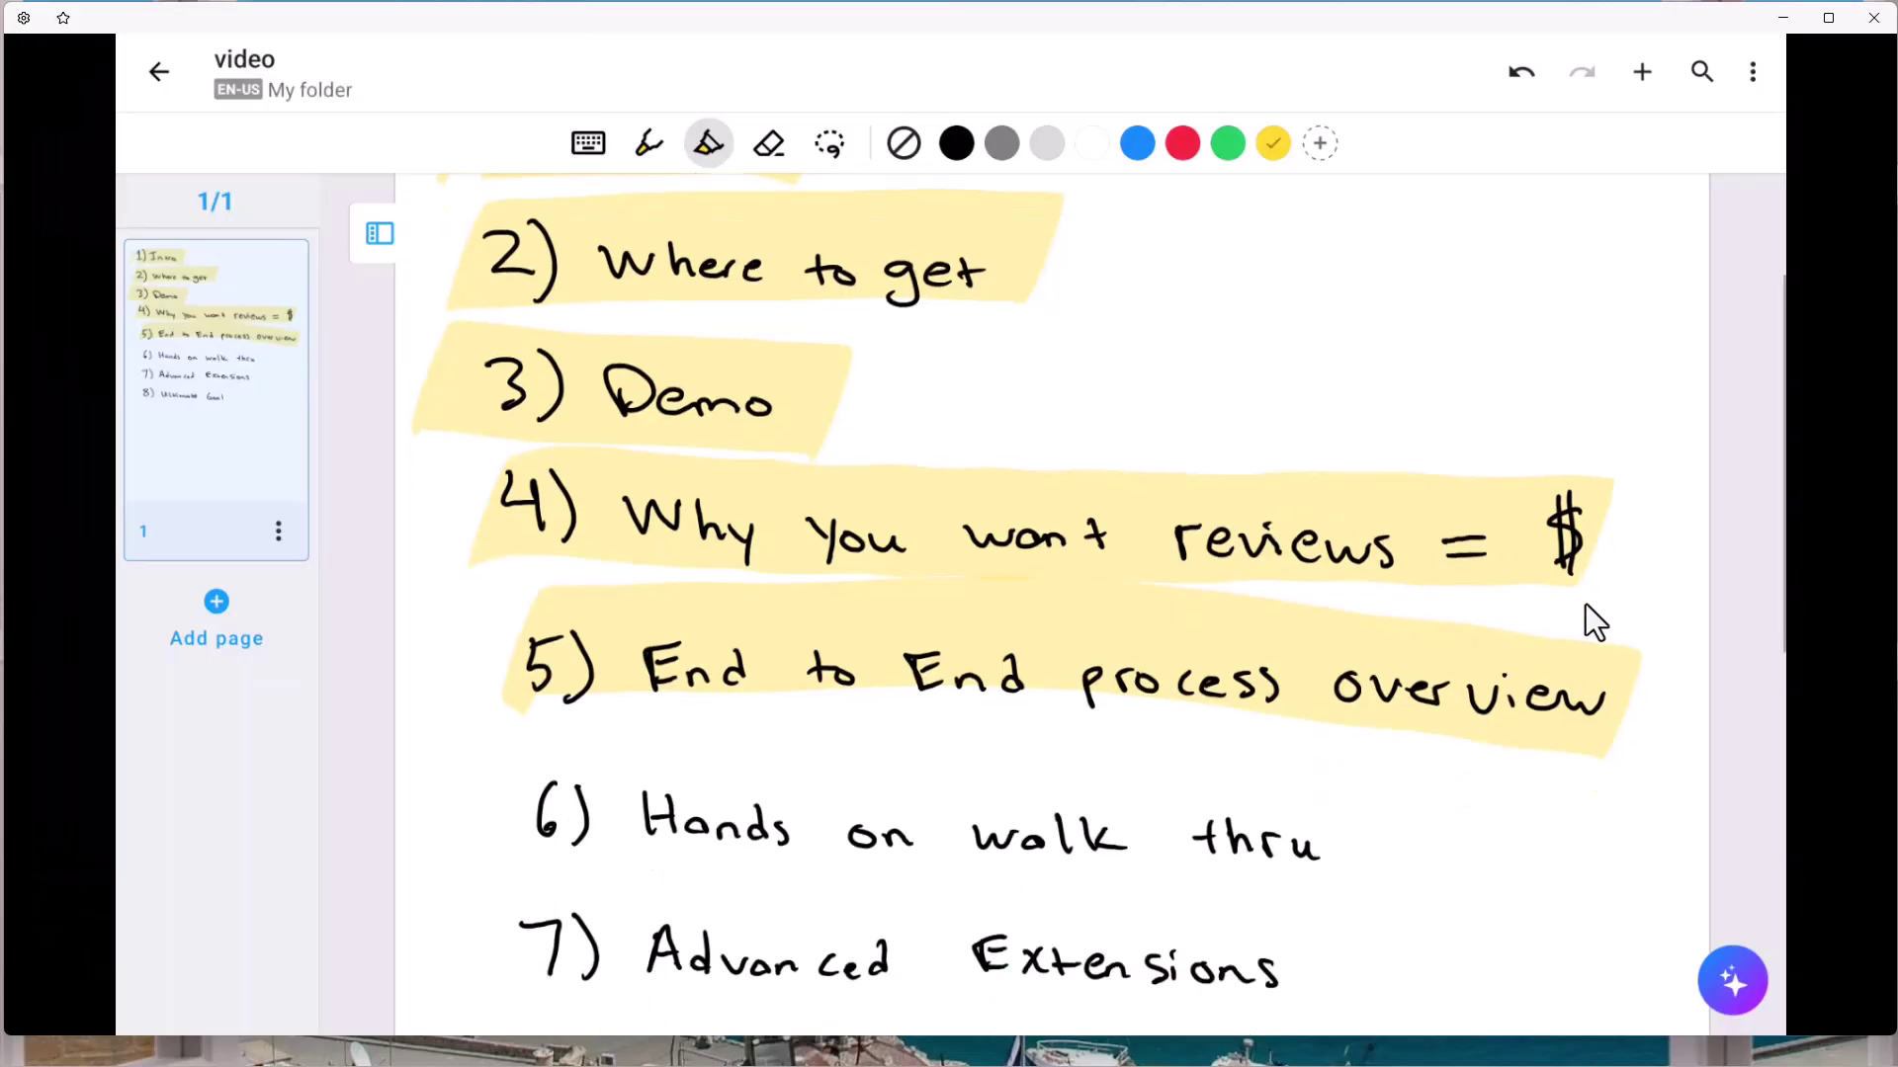
In the handwritten video outline, highlight item 6, Hands on walk thru, in yellow.
scroll(1585, 603, down, 1)
drag(464, 733, 1363, 729)
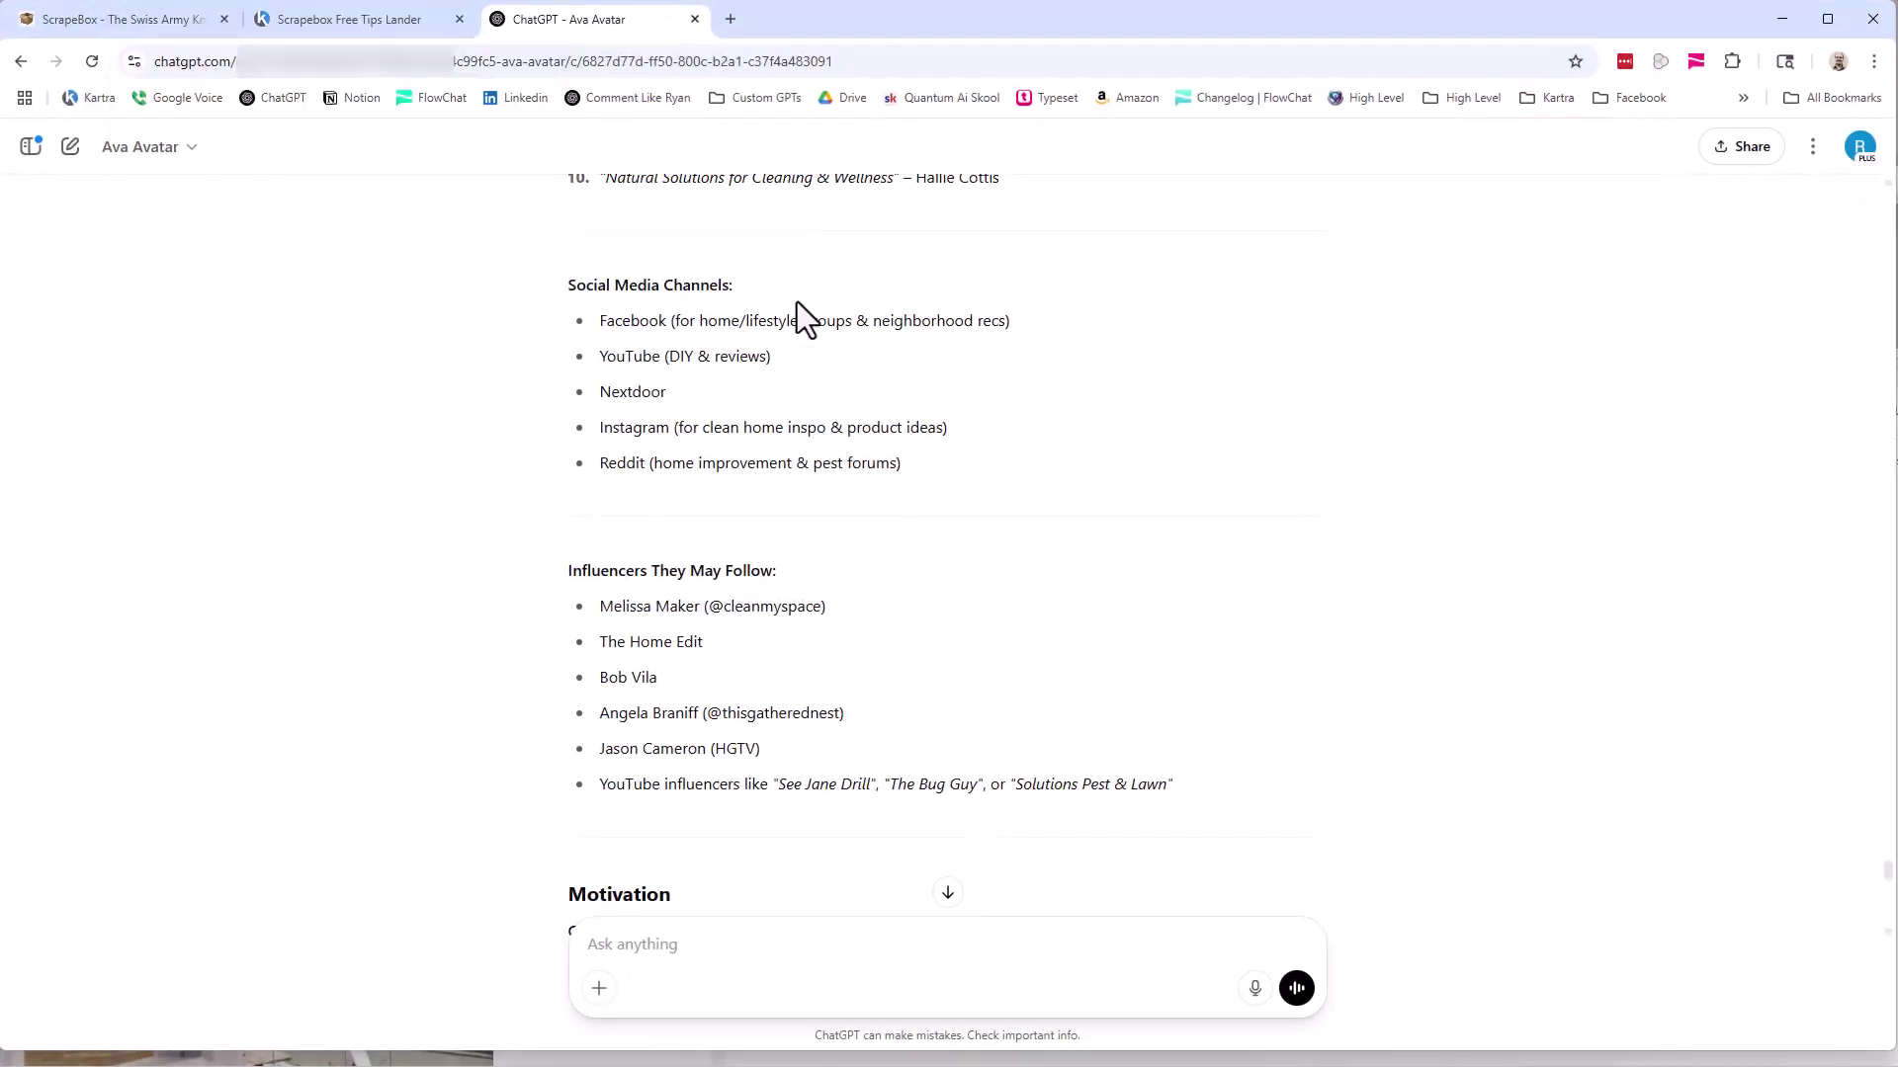
Switch to ScrapeBox and inspect the Youtube Data Scraper plugin's channel URL loader and comment grabber, closing the plugin when done.
click(1180, 1064)
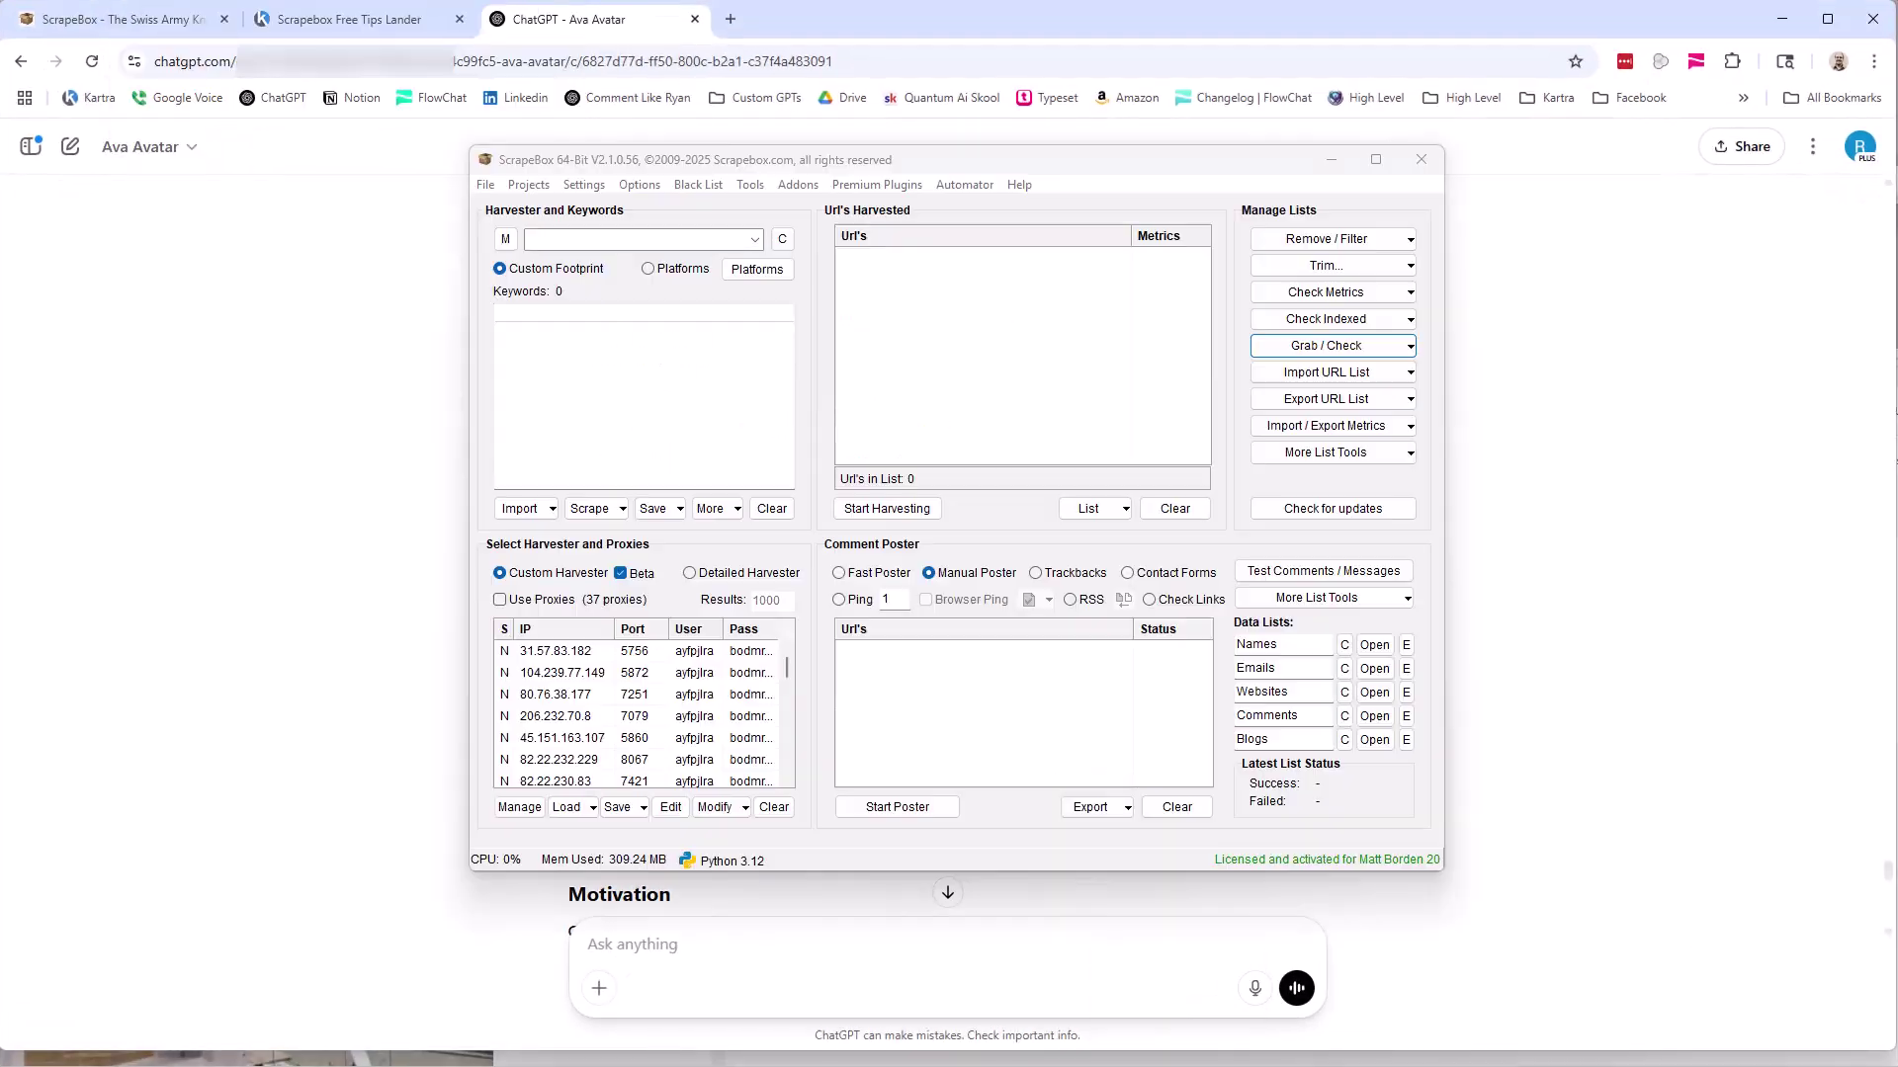
click(879, 186)
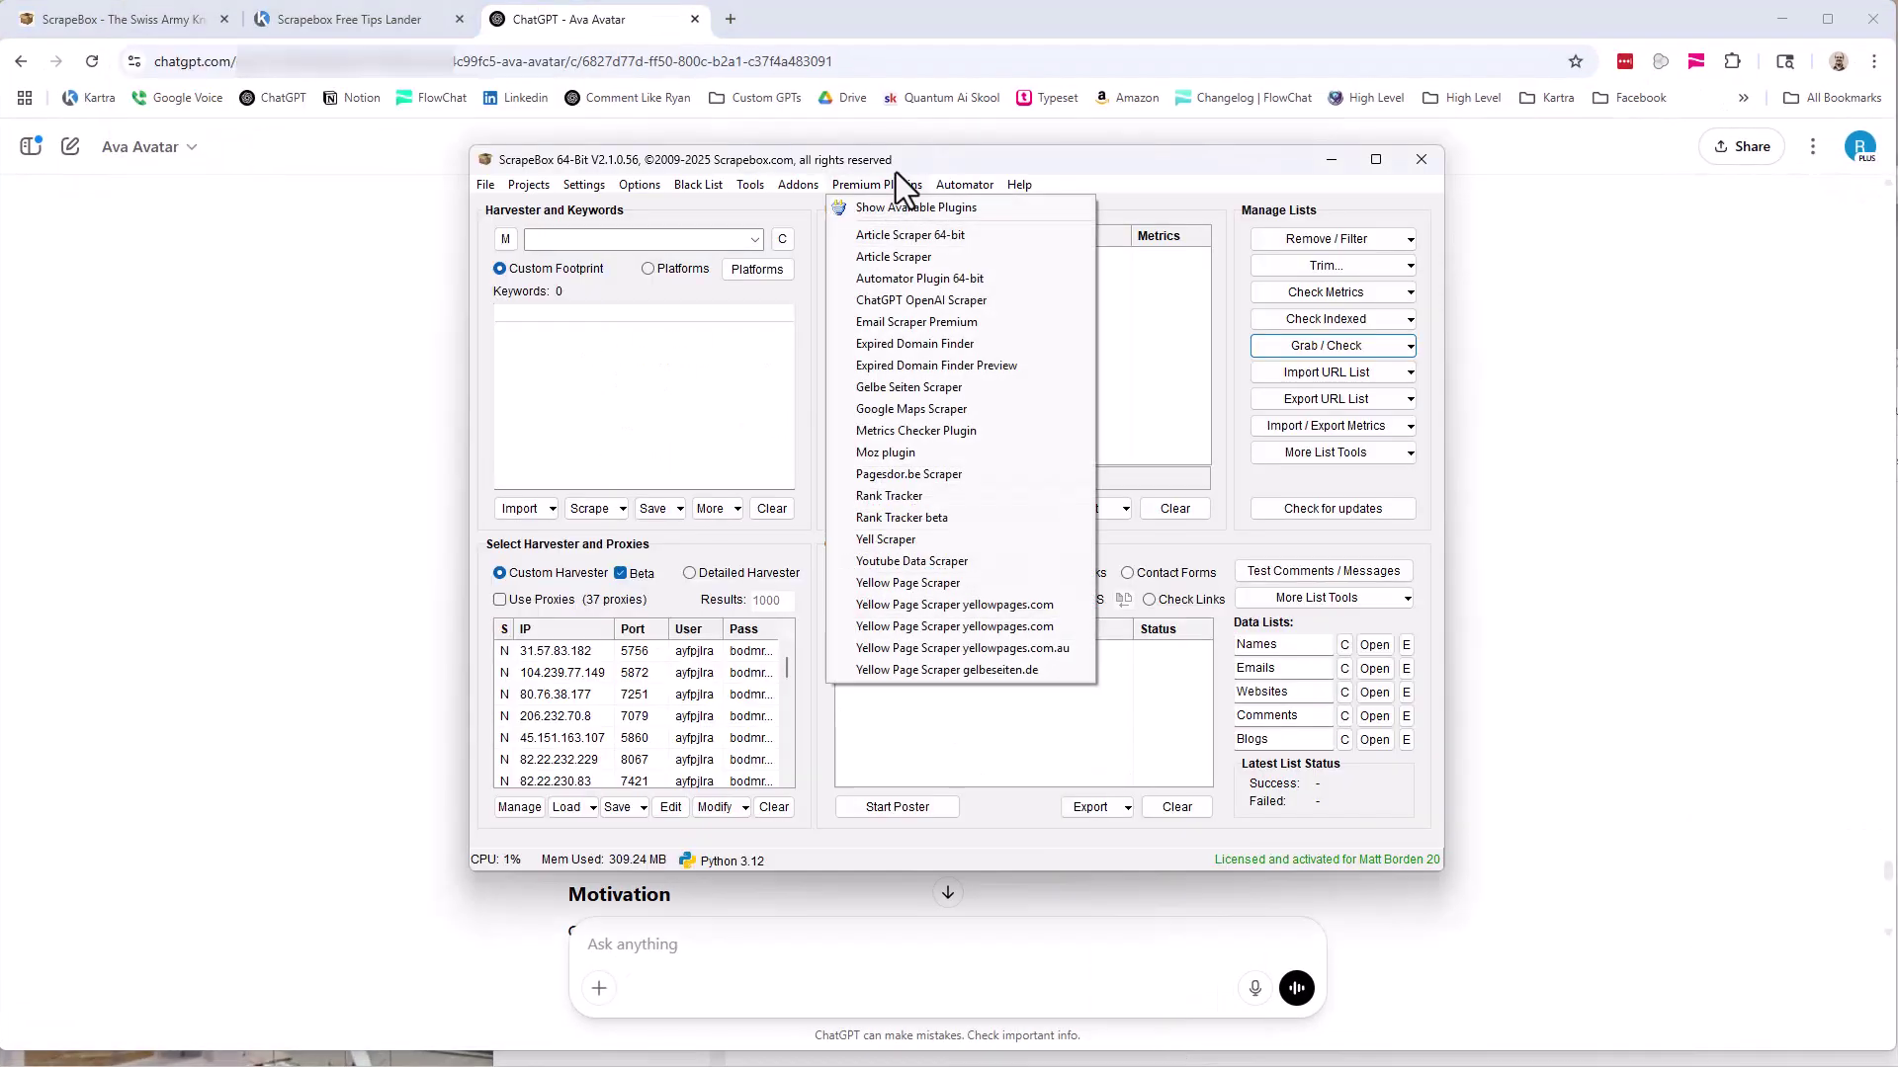
click(971, 563)
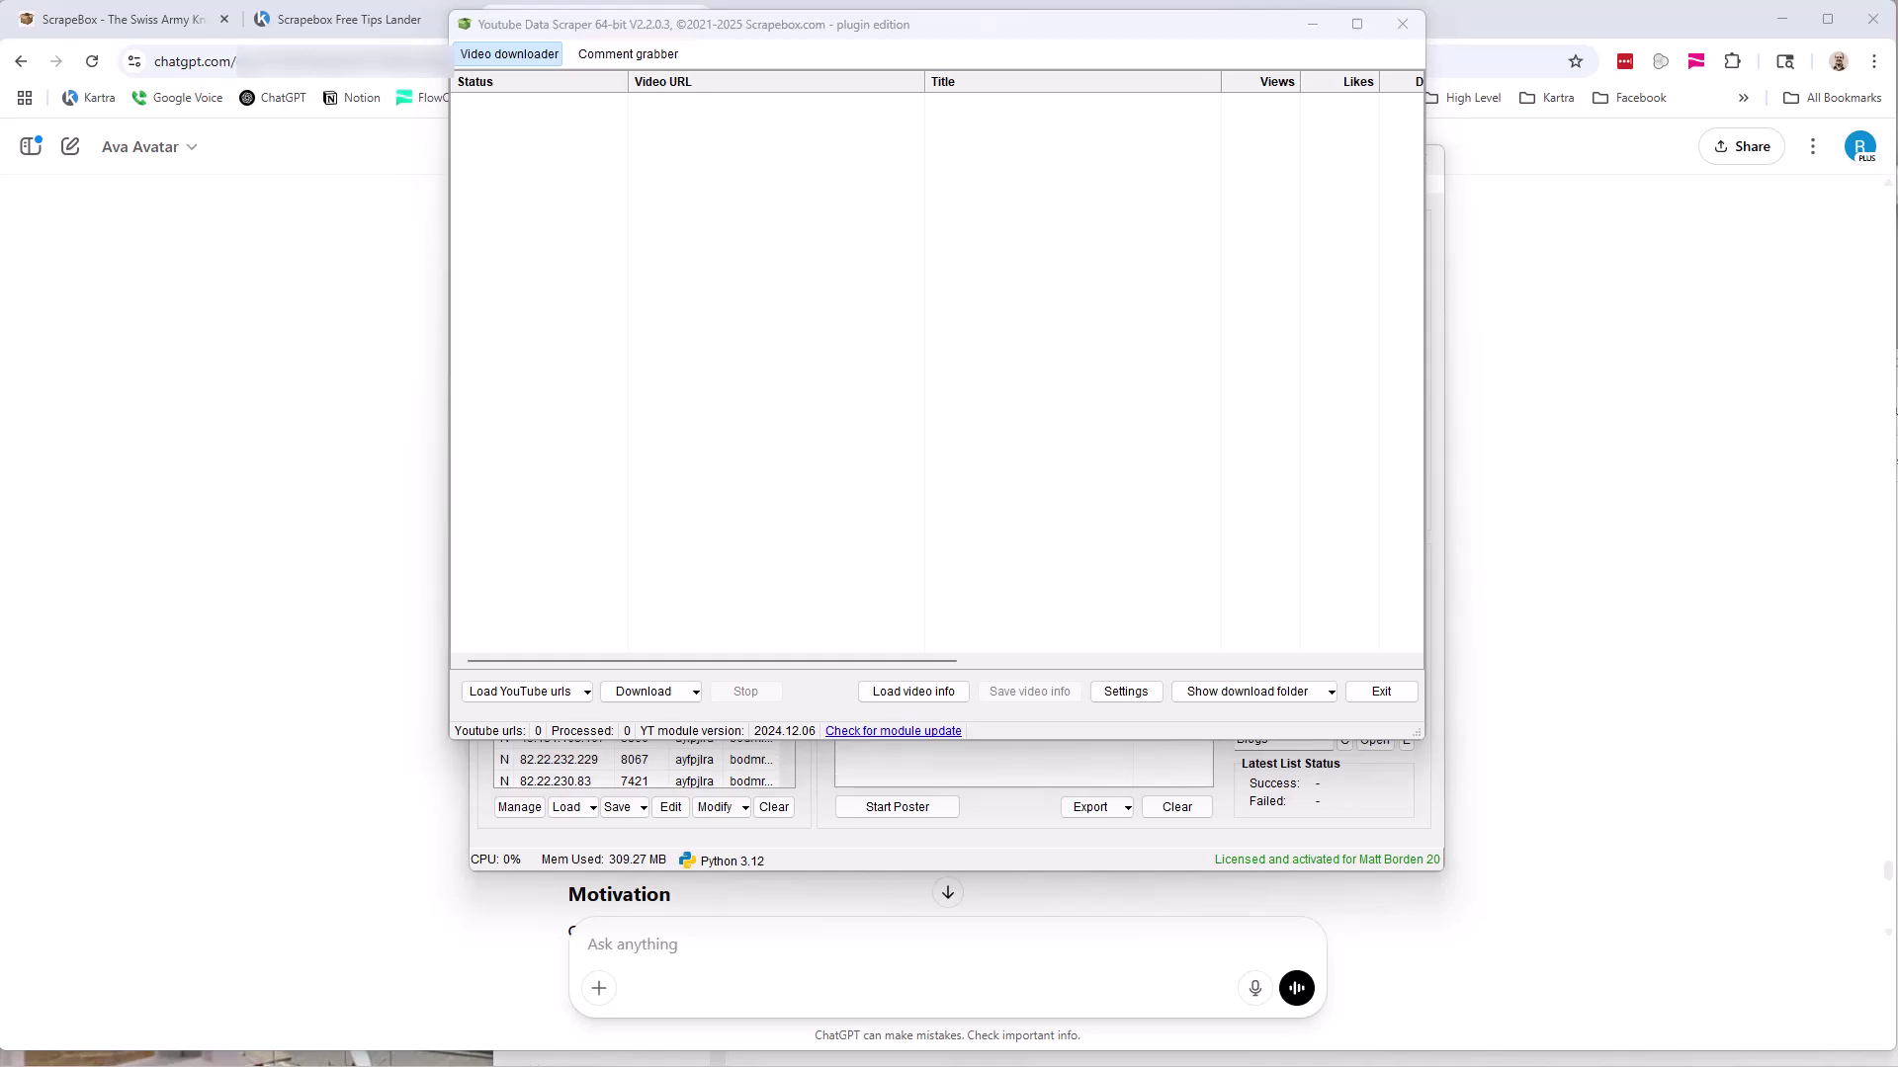
click(568, 697)
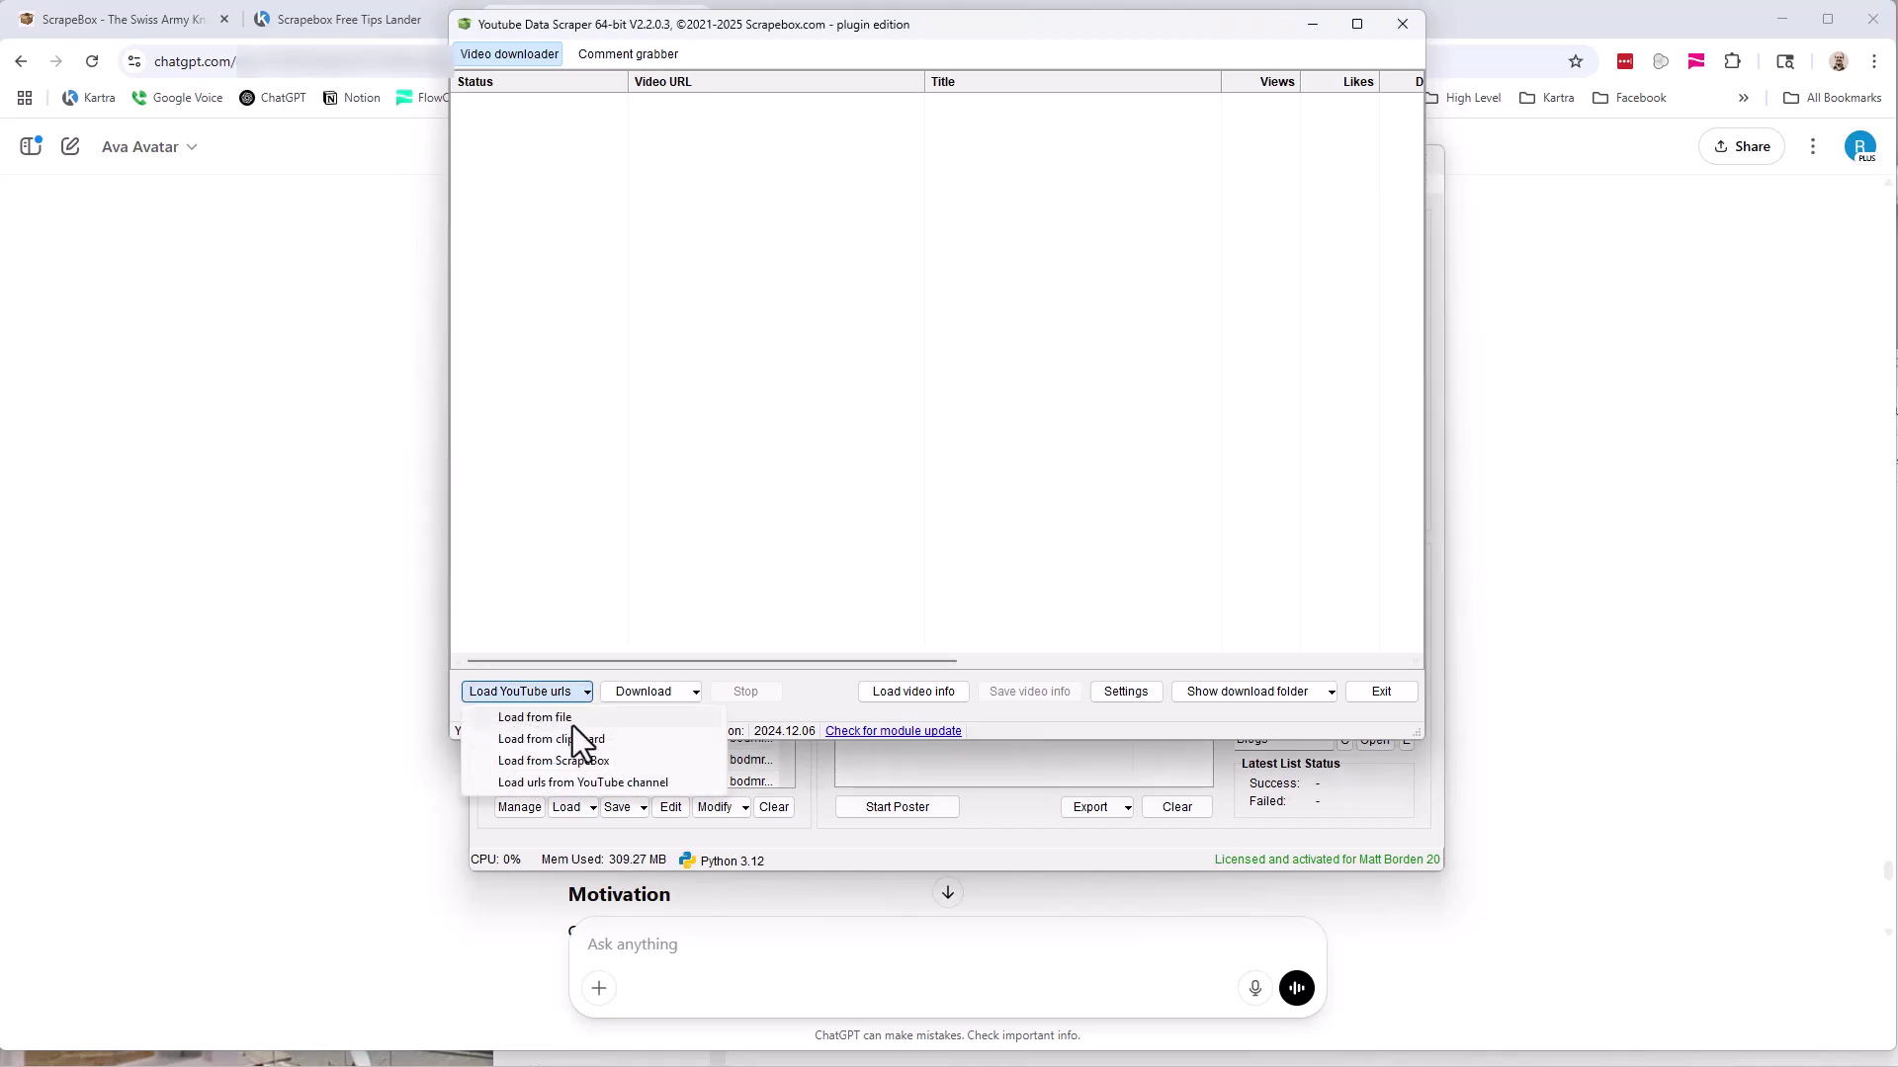
click(584, 785)
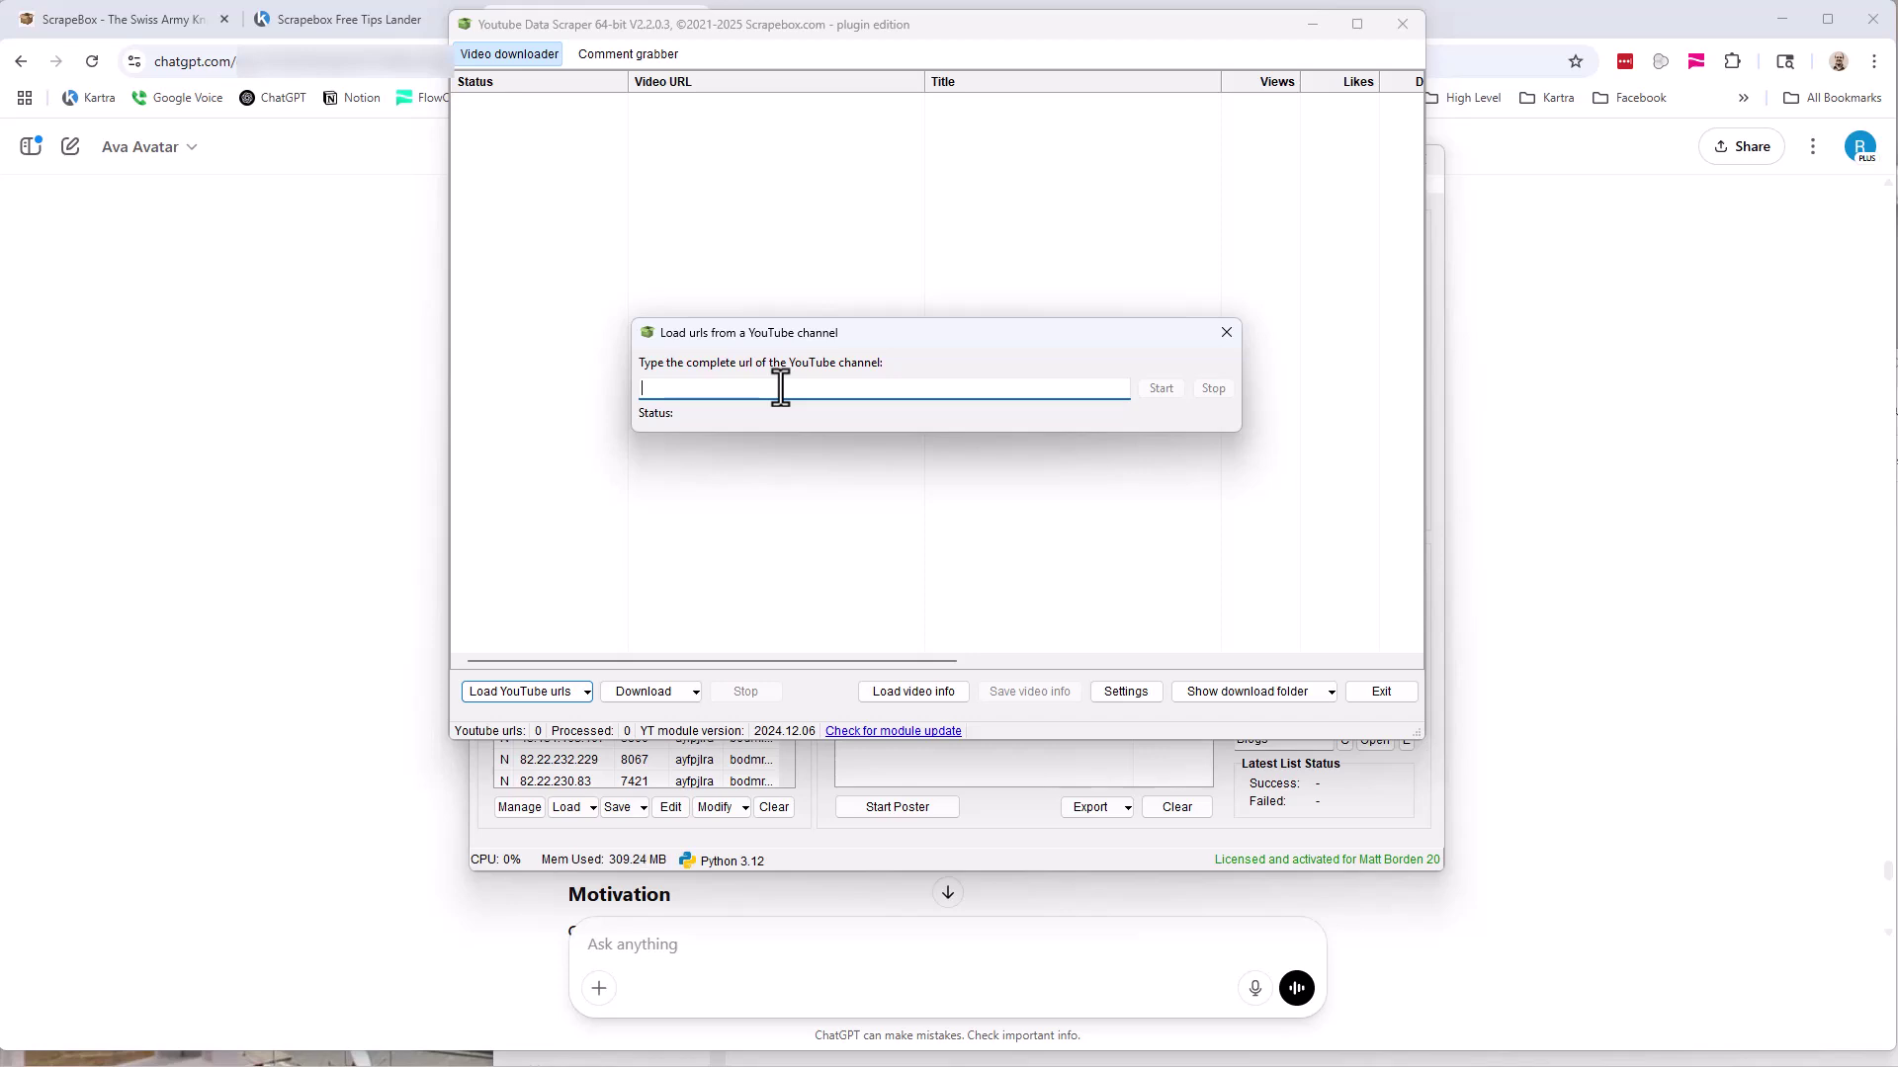
click(1225, 332)
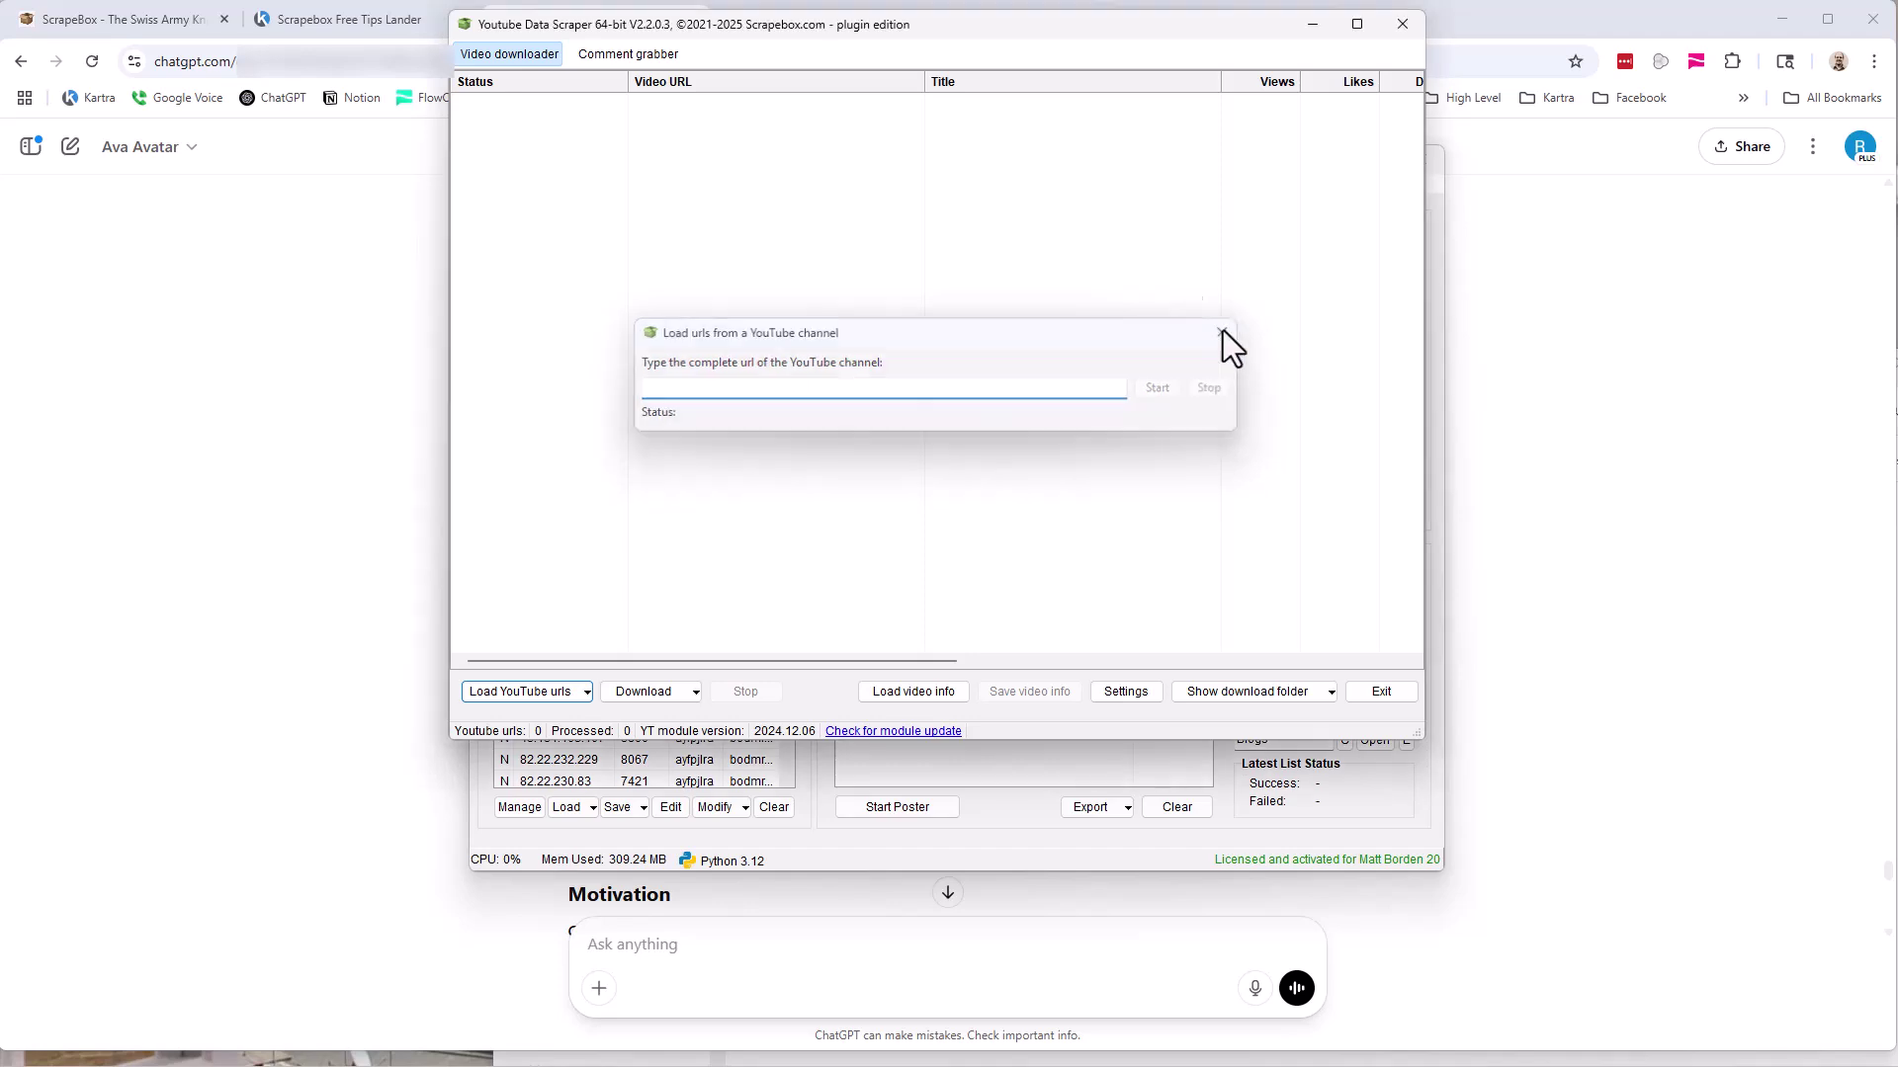
click(644, 57)
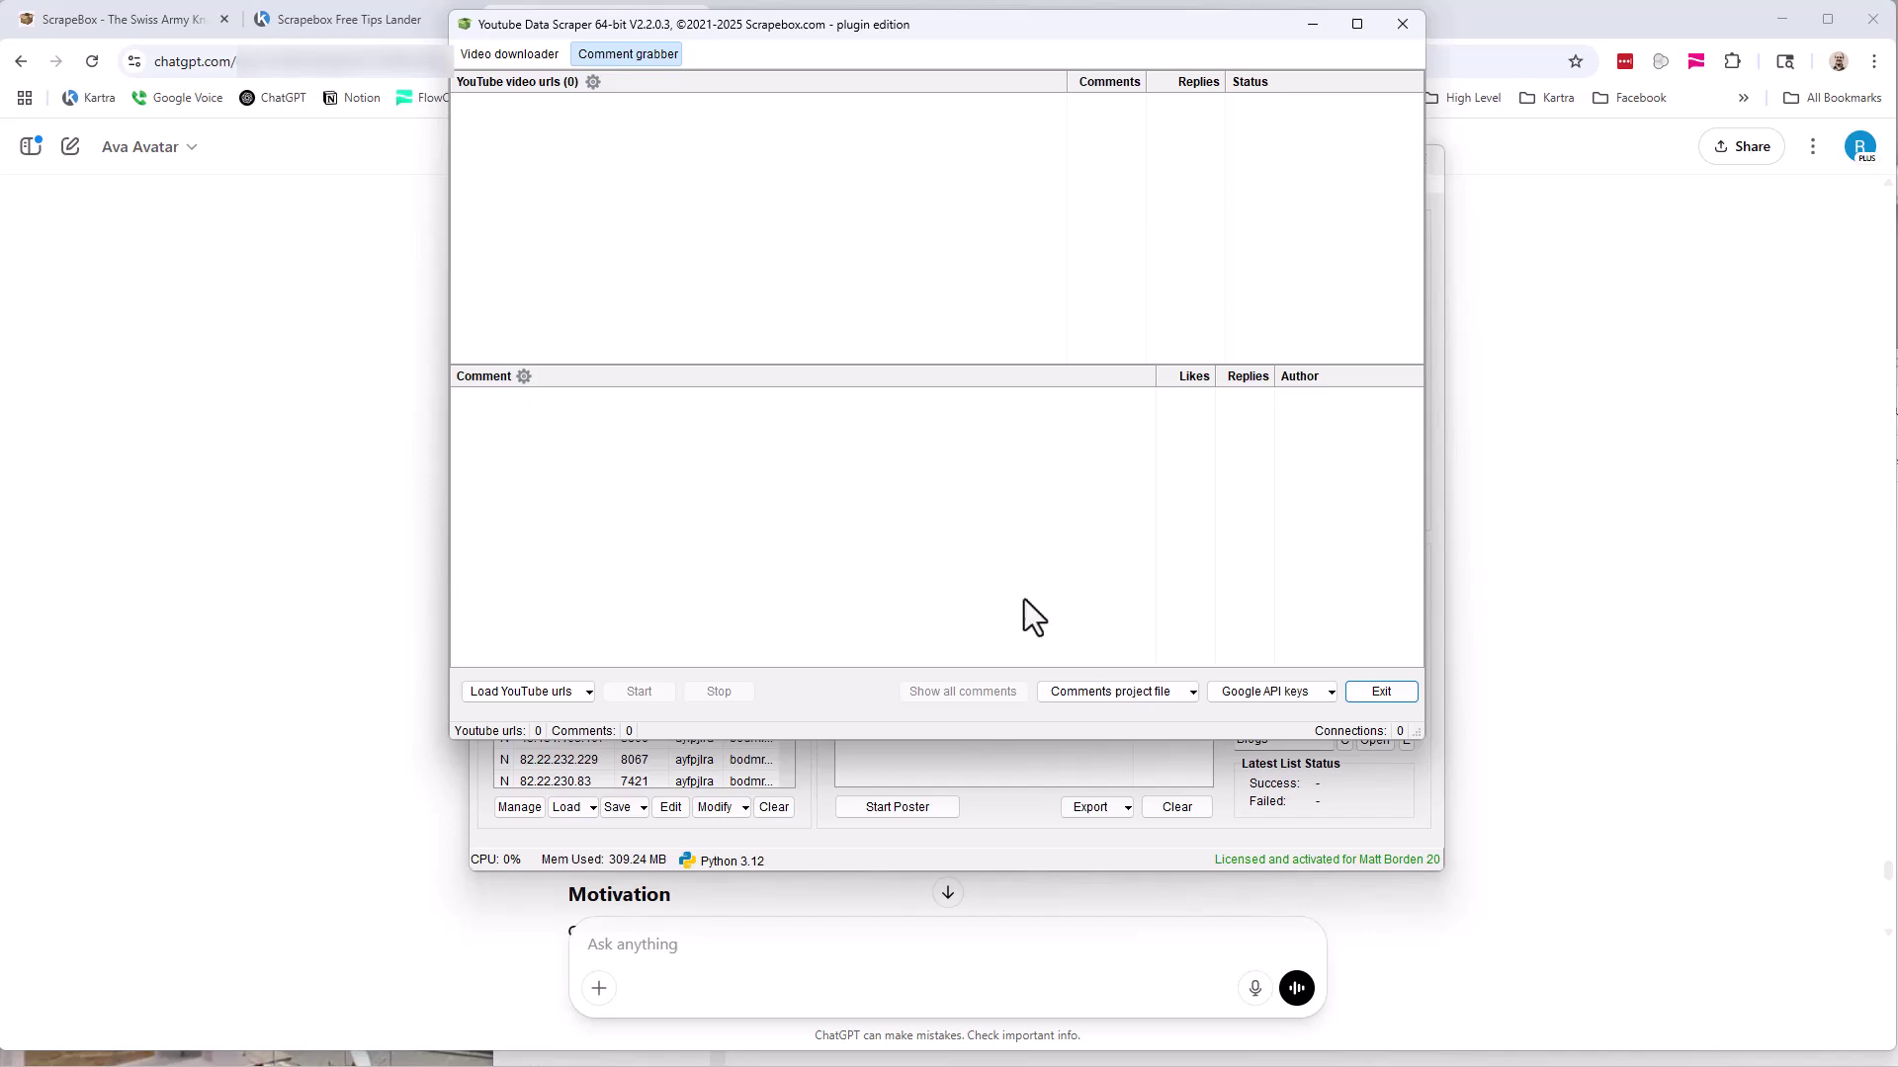
click(1350, 696)
View the Chat with me page of the ChatGPT OpenAI Scraper plugin, close it, and return to the customer avatar in ChatGPT.
click(879, 186)
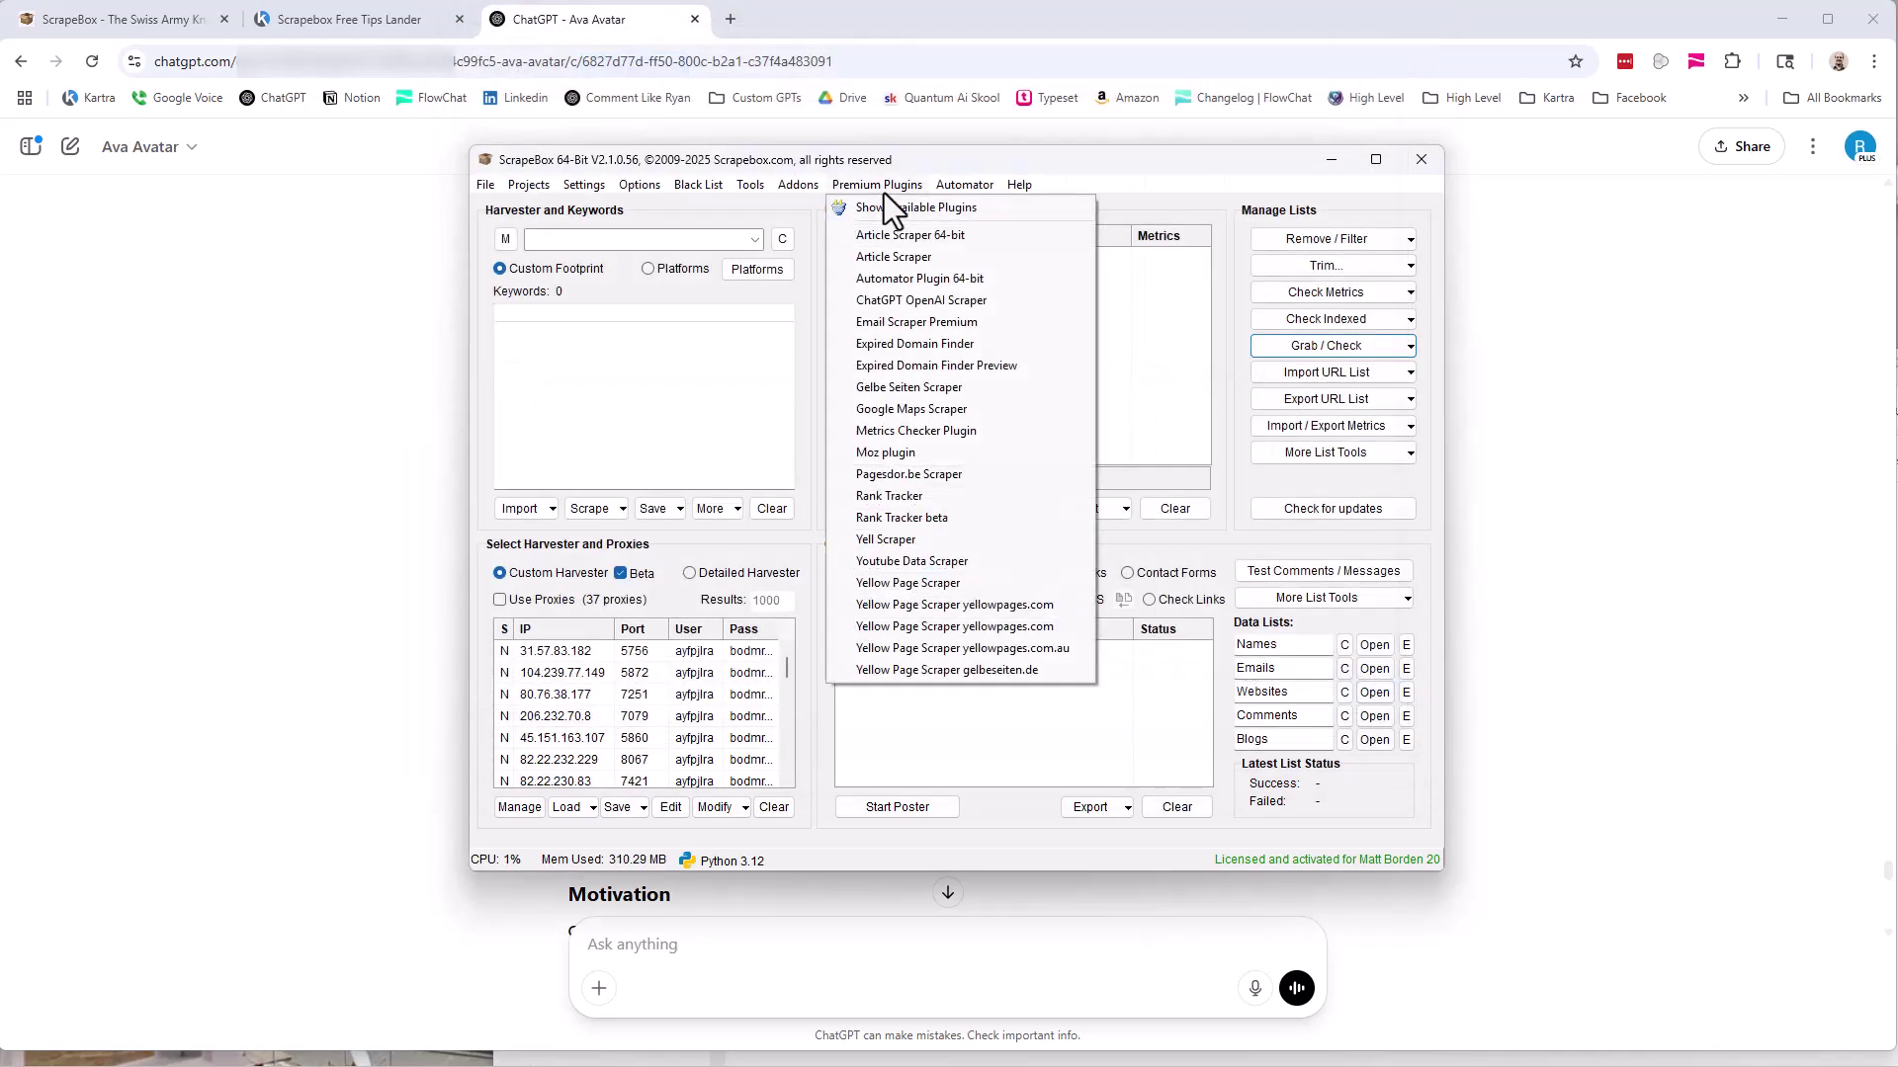
click(1010, 302)
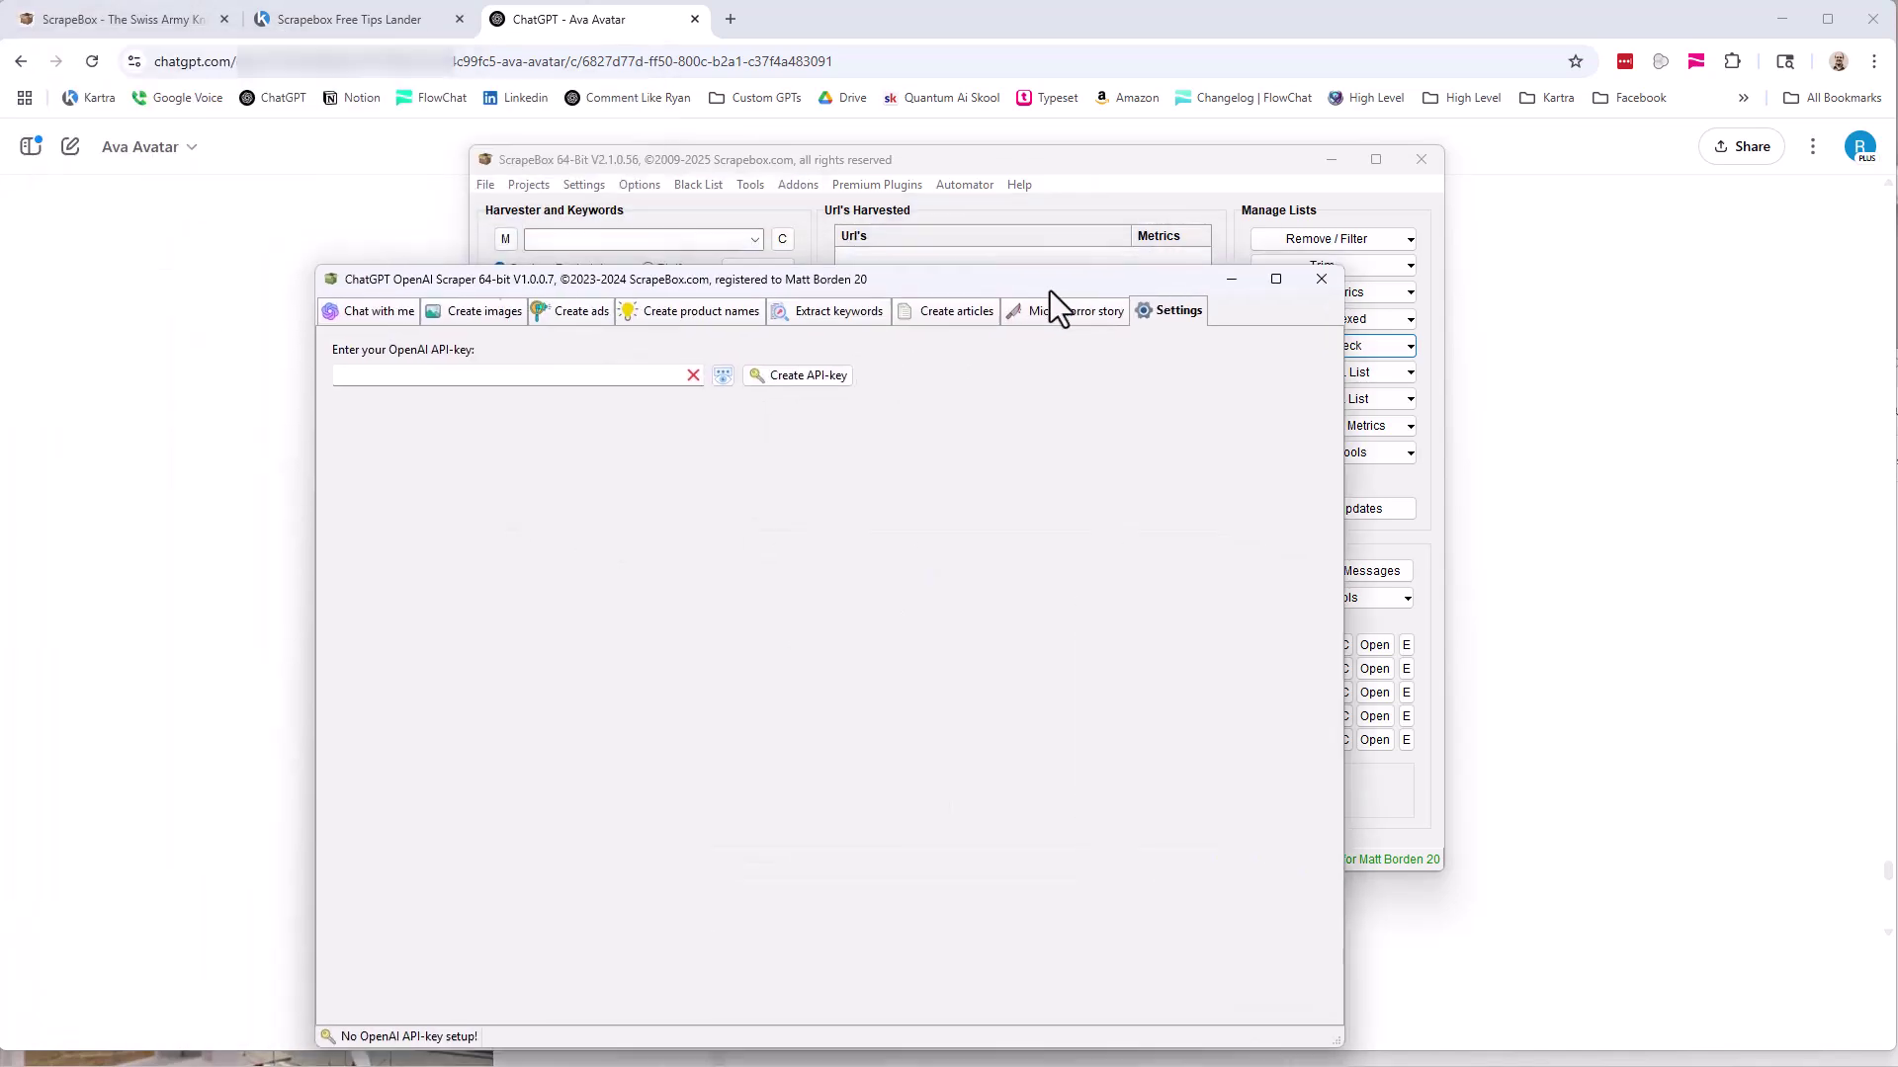
click(406, 310)
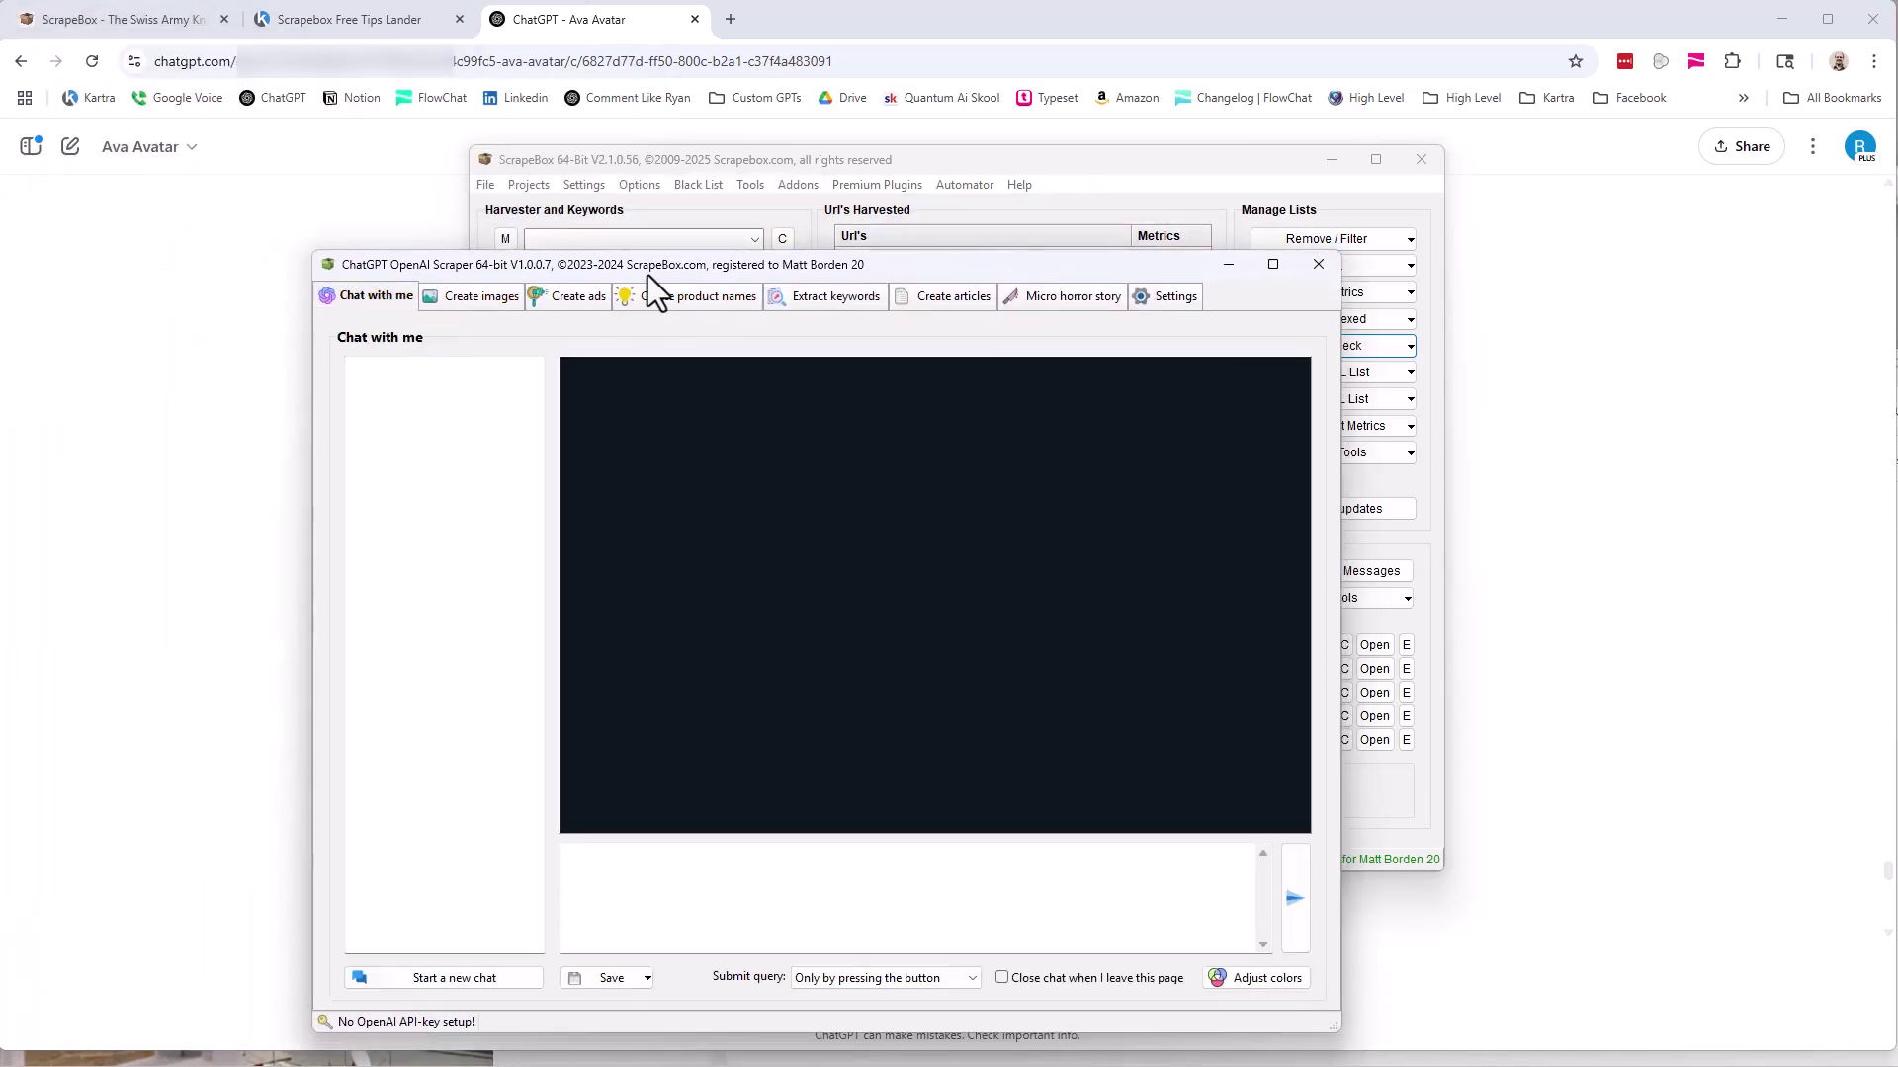
drag(649, 282, 721, 139)
click(708, 742)
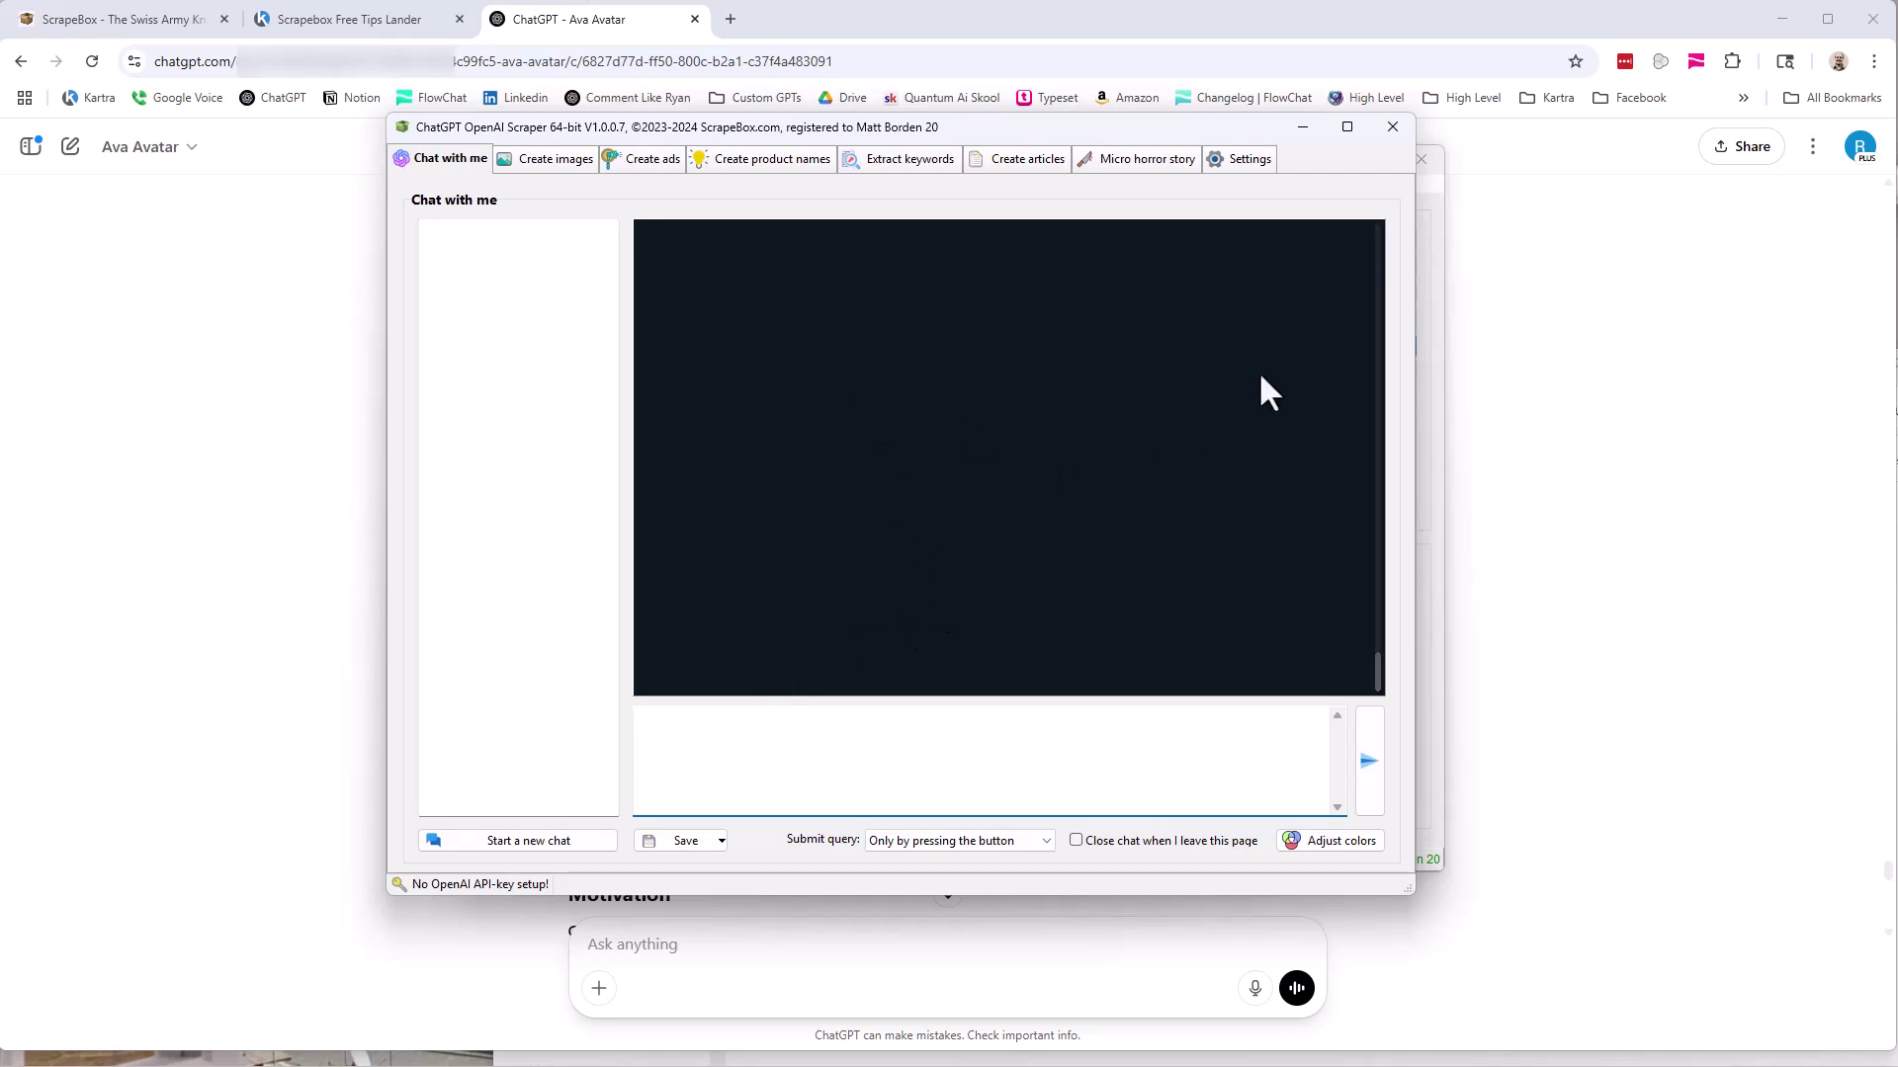
click(1395, 130)
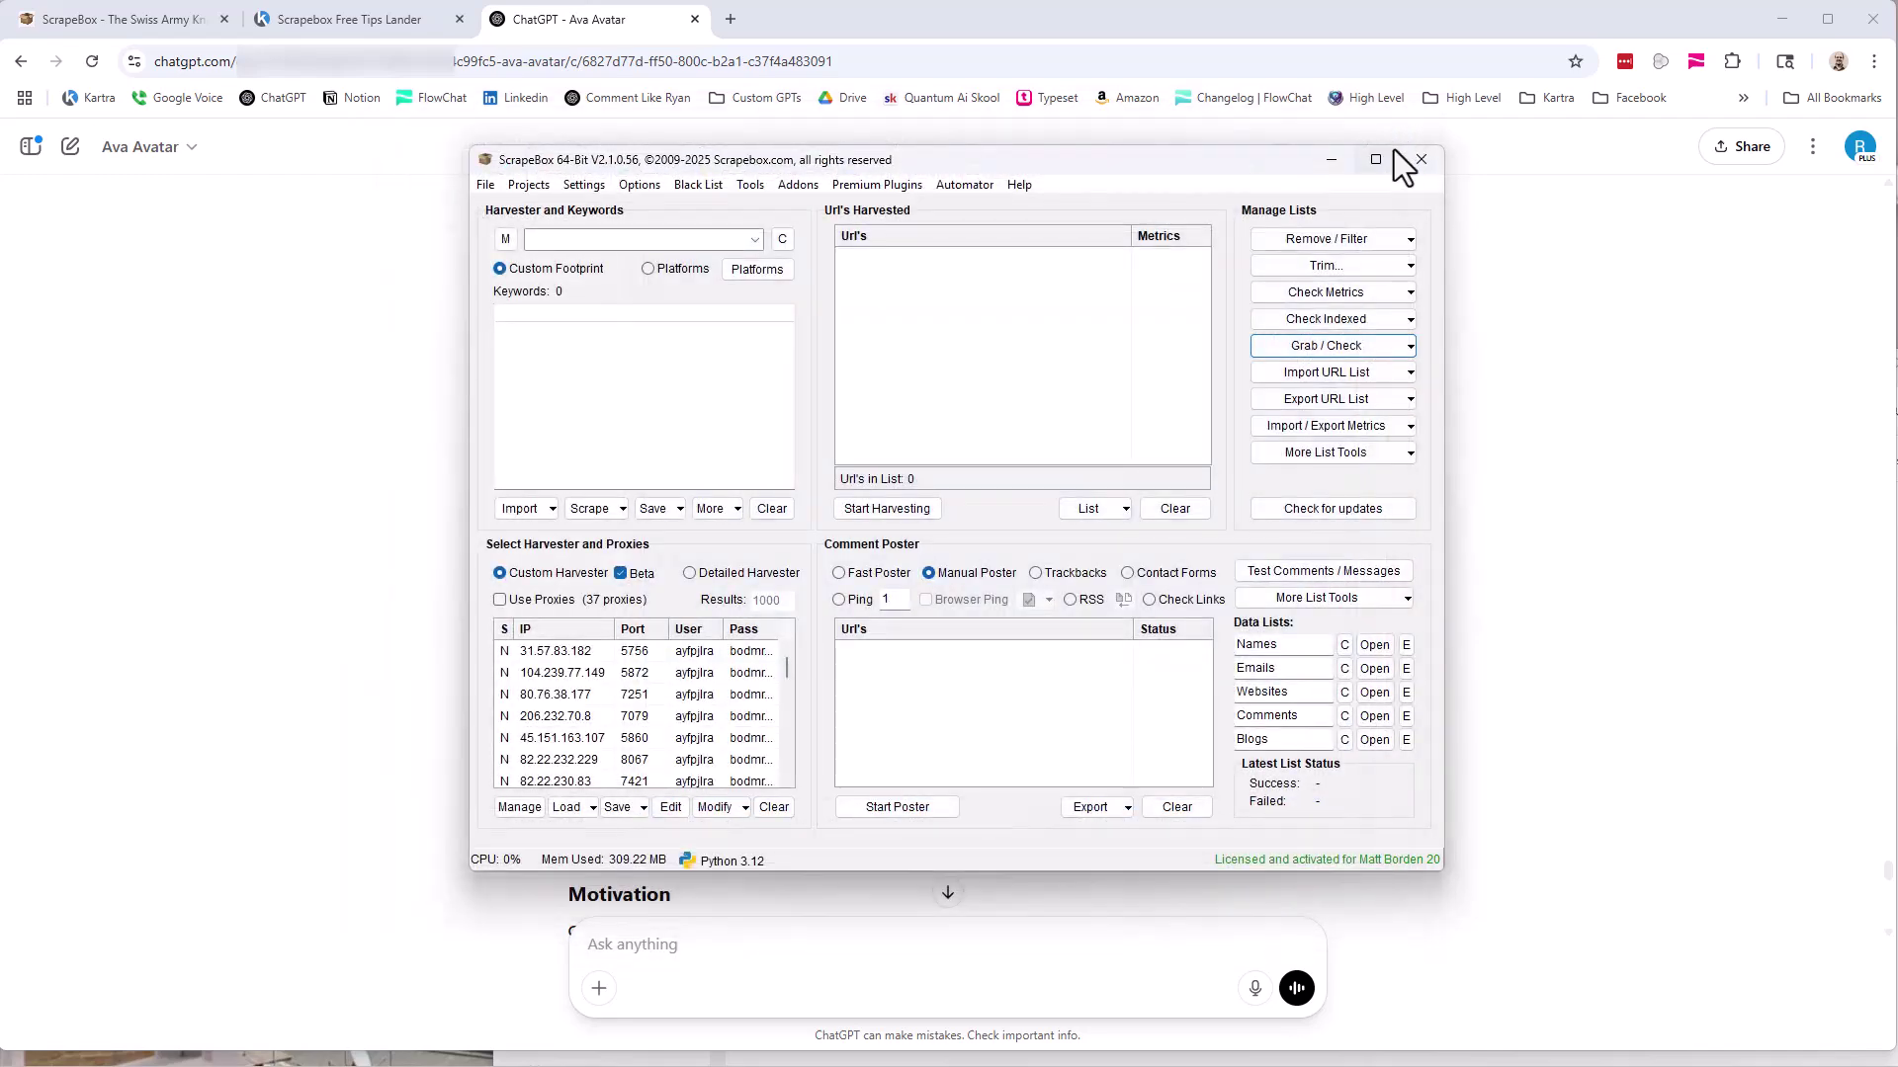
click(1340, 159)
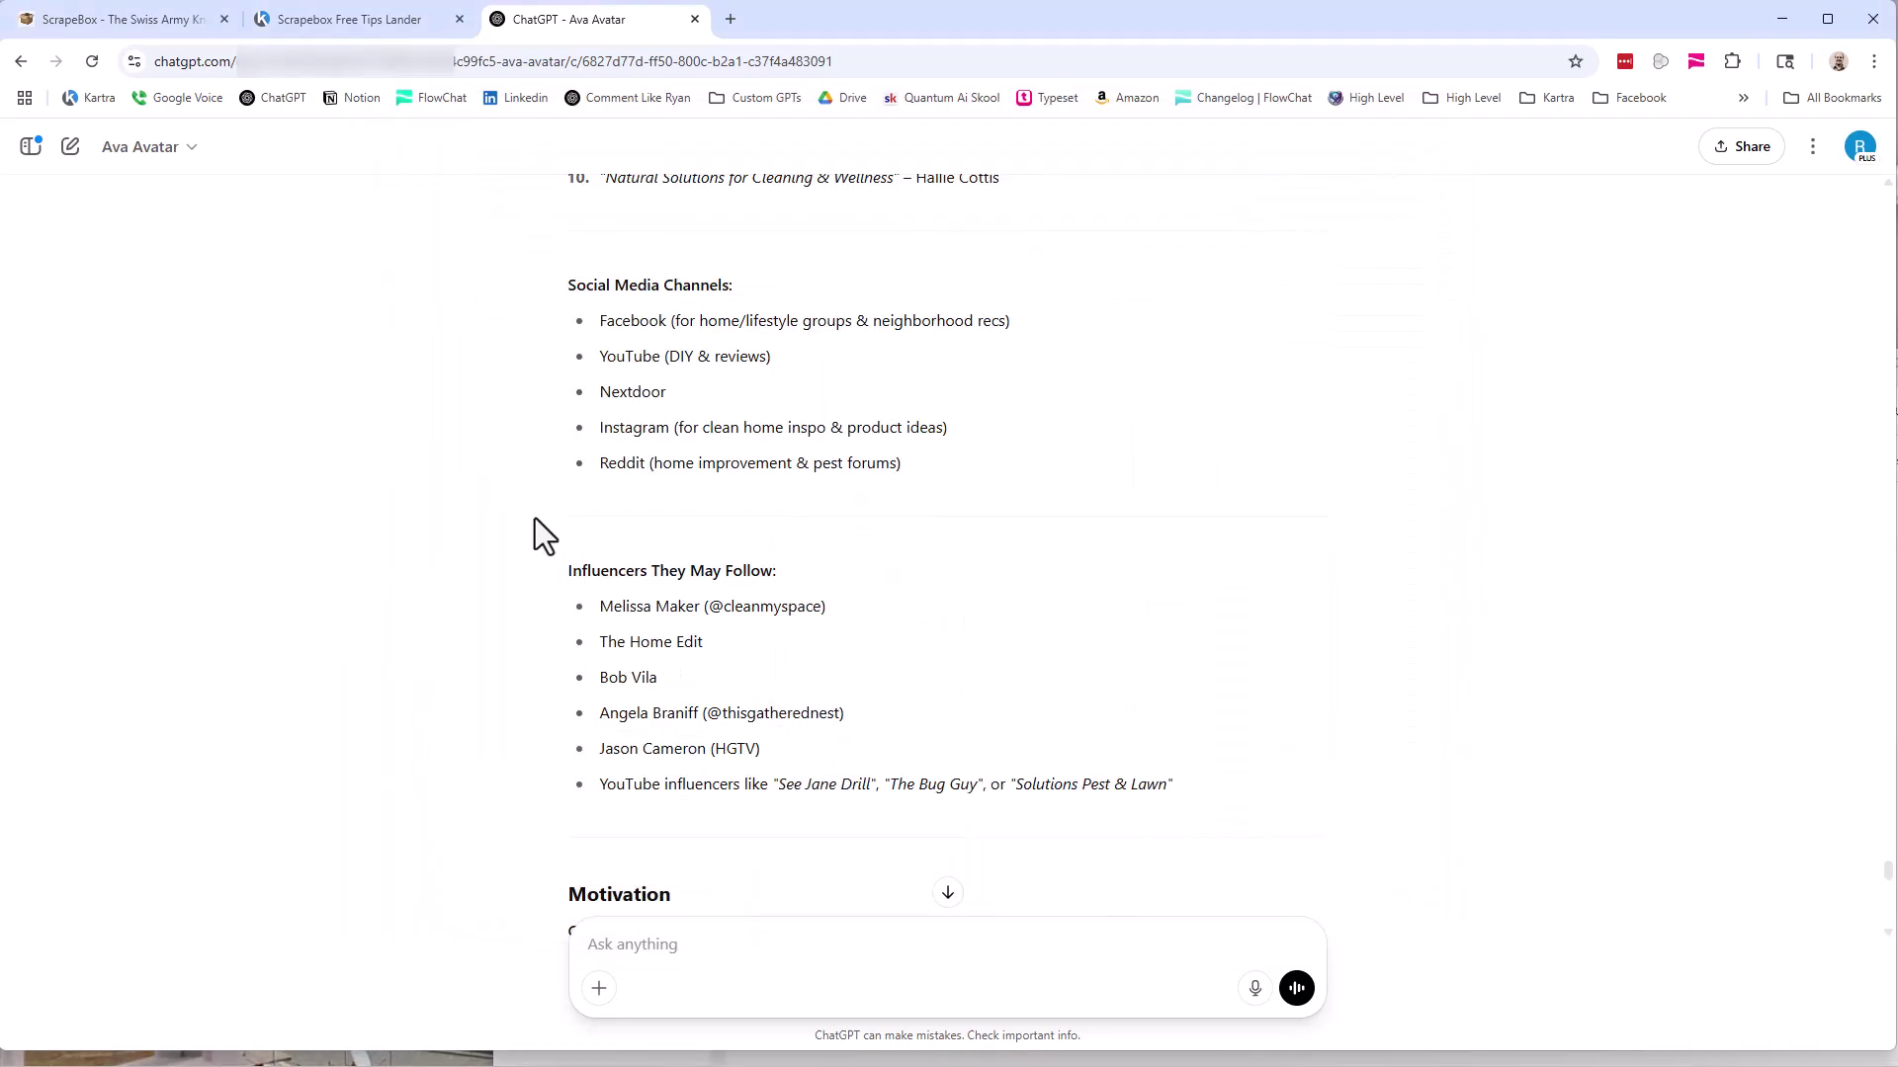
Review the Influencers They May Follow list and highlight the Bob Vila entry.
scroll(512, 494, down, 4)
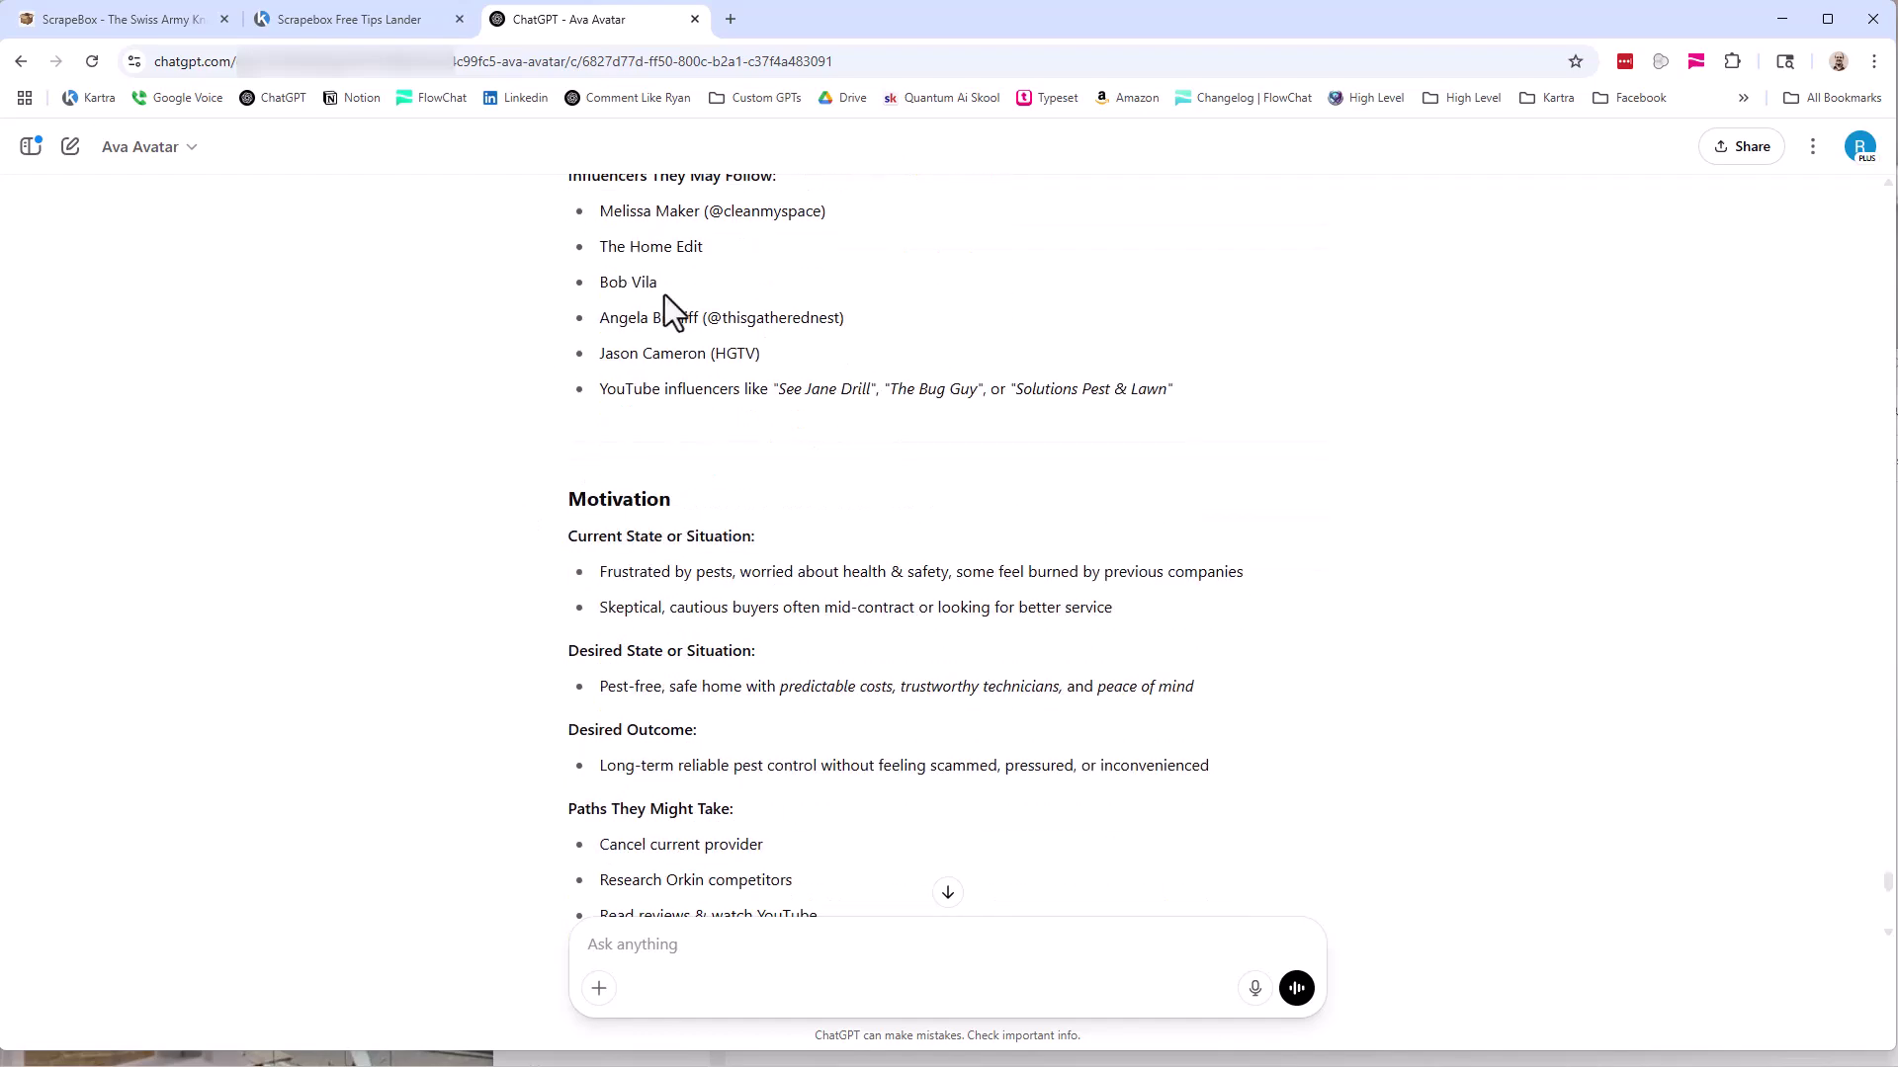
drag(662, 281, 596, 281)
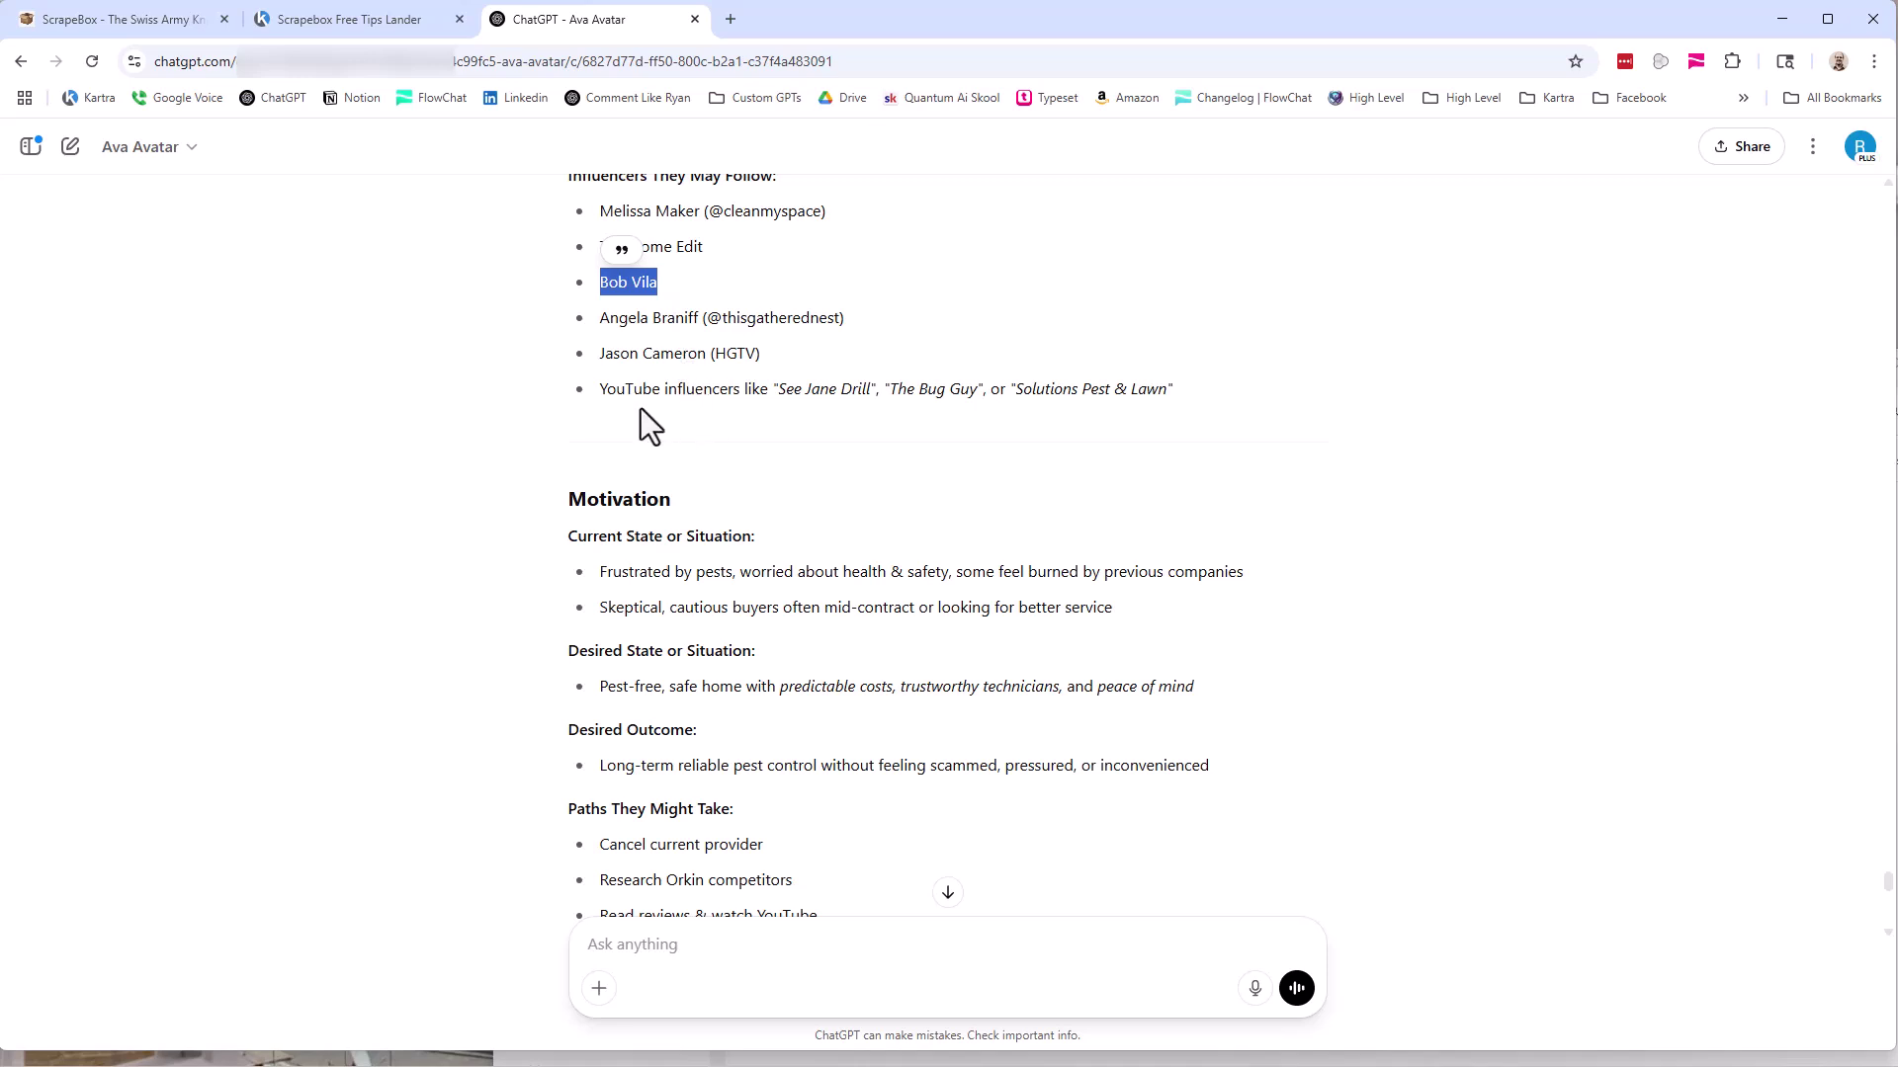
scroll(641, 407, up, 1)
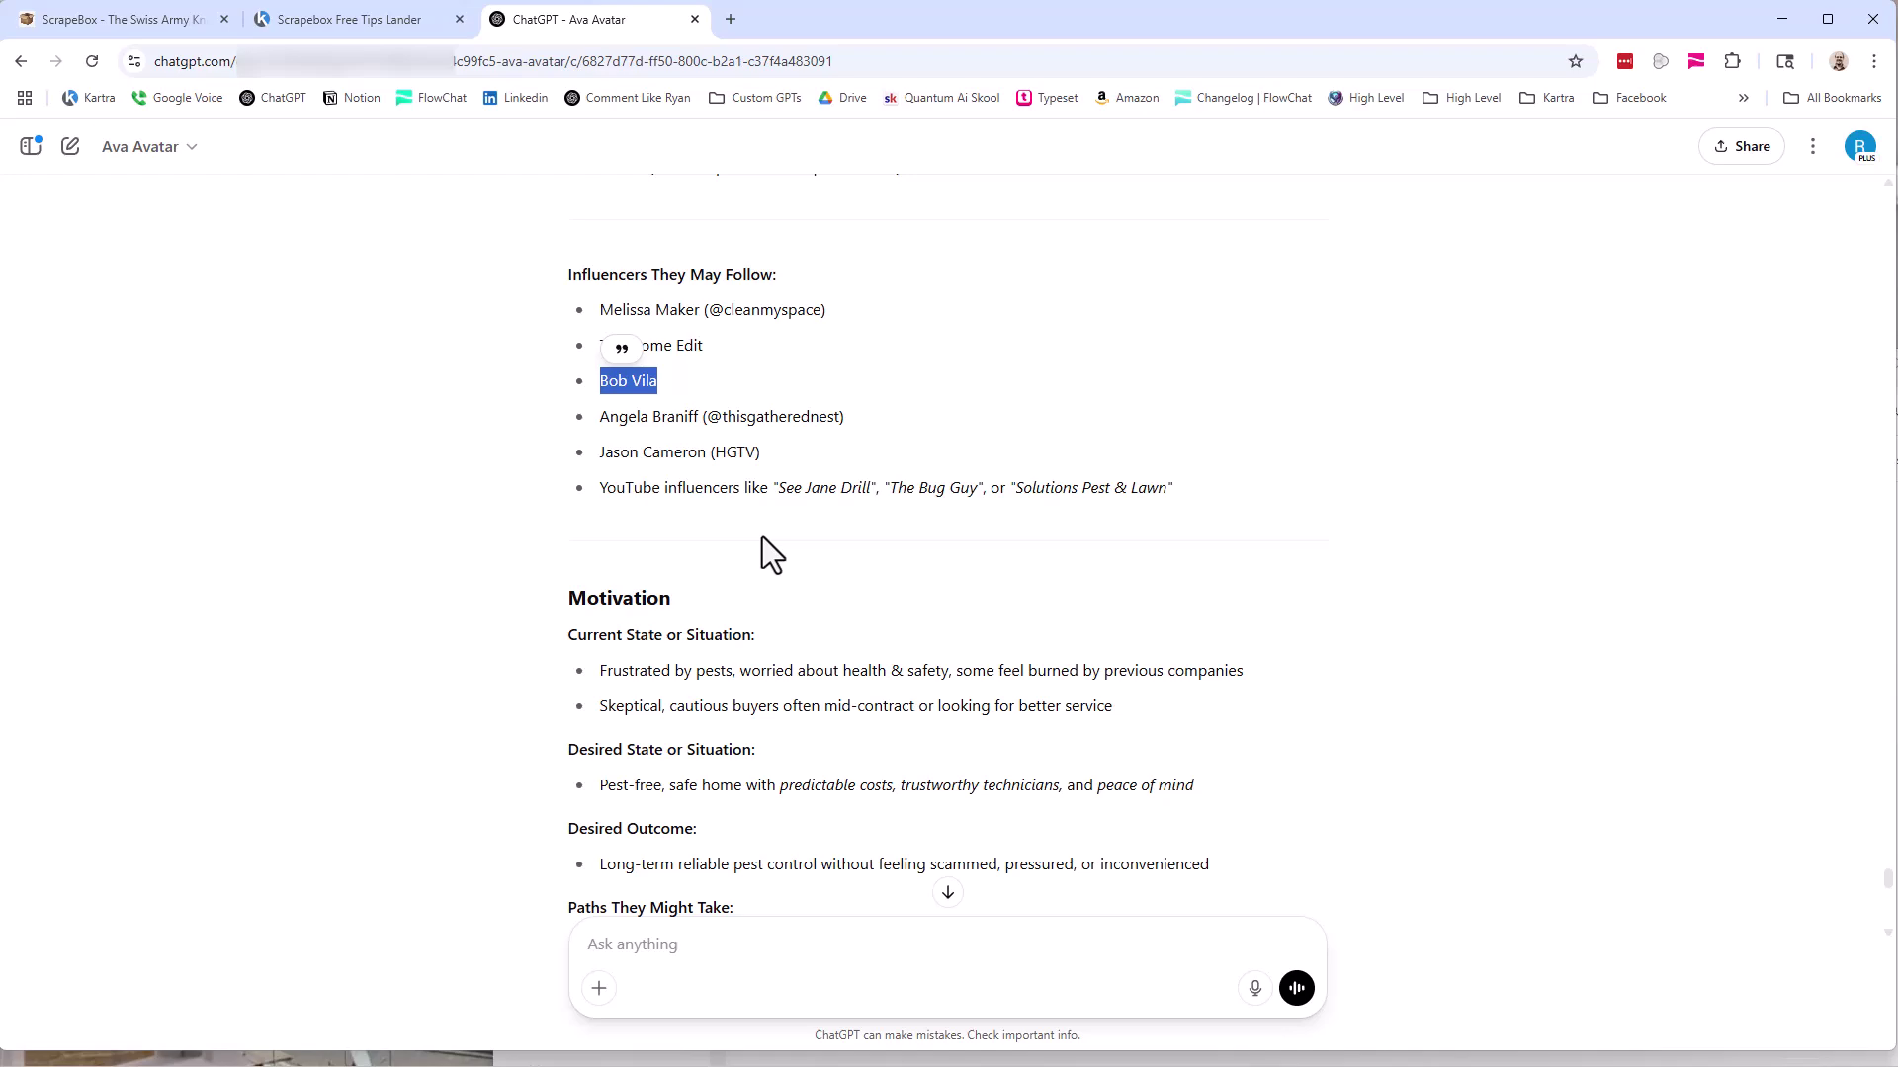
Examine the avatar's Motivation section, highlighting the two statements under Current State or Situation one after the other.
scroll(731, 464, down, 5)
scroll(648, 339, up, 2)
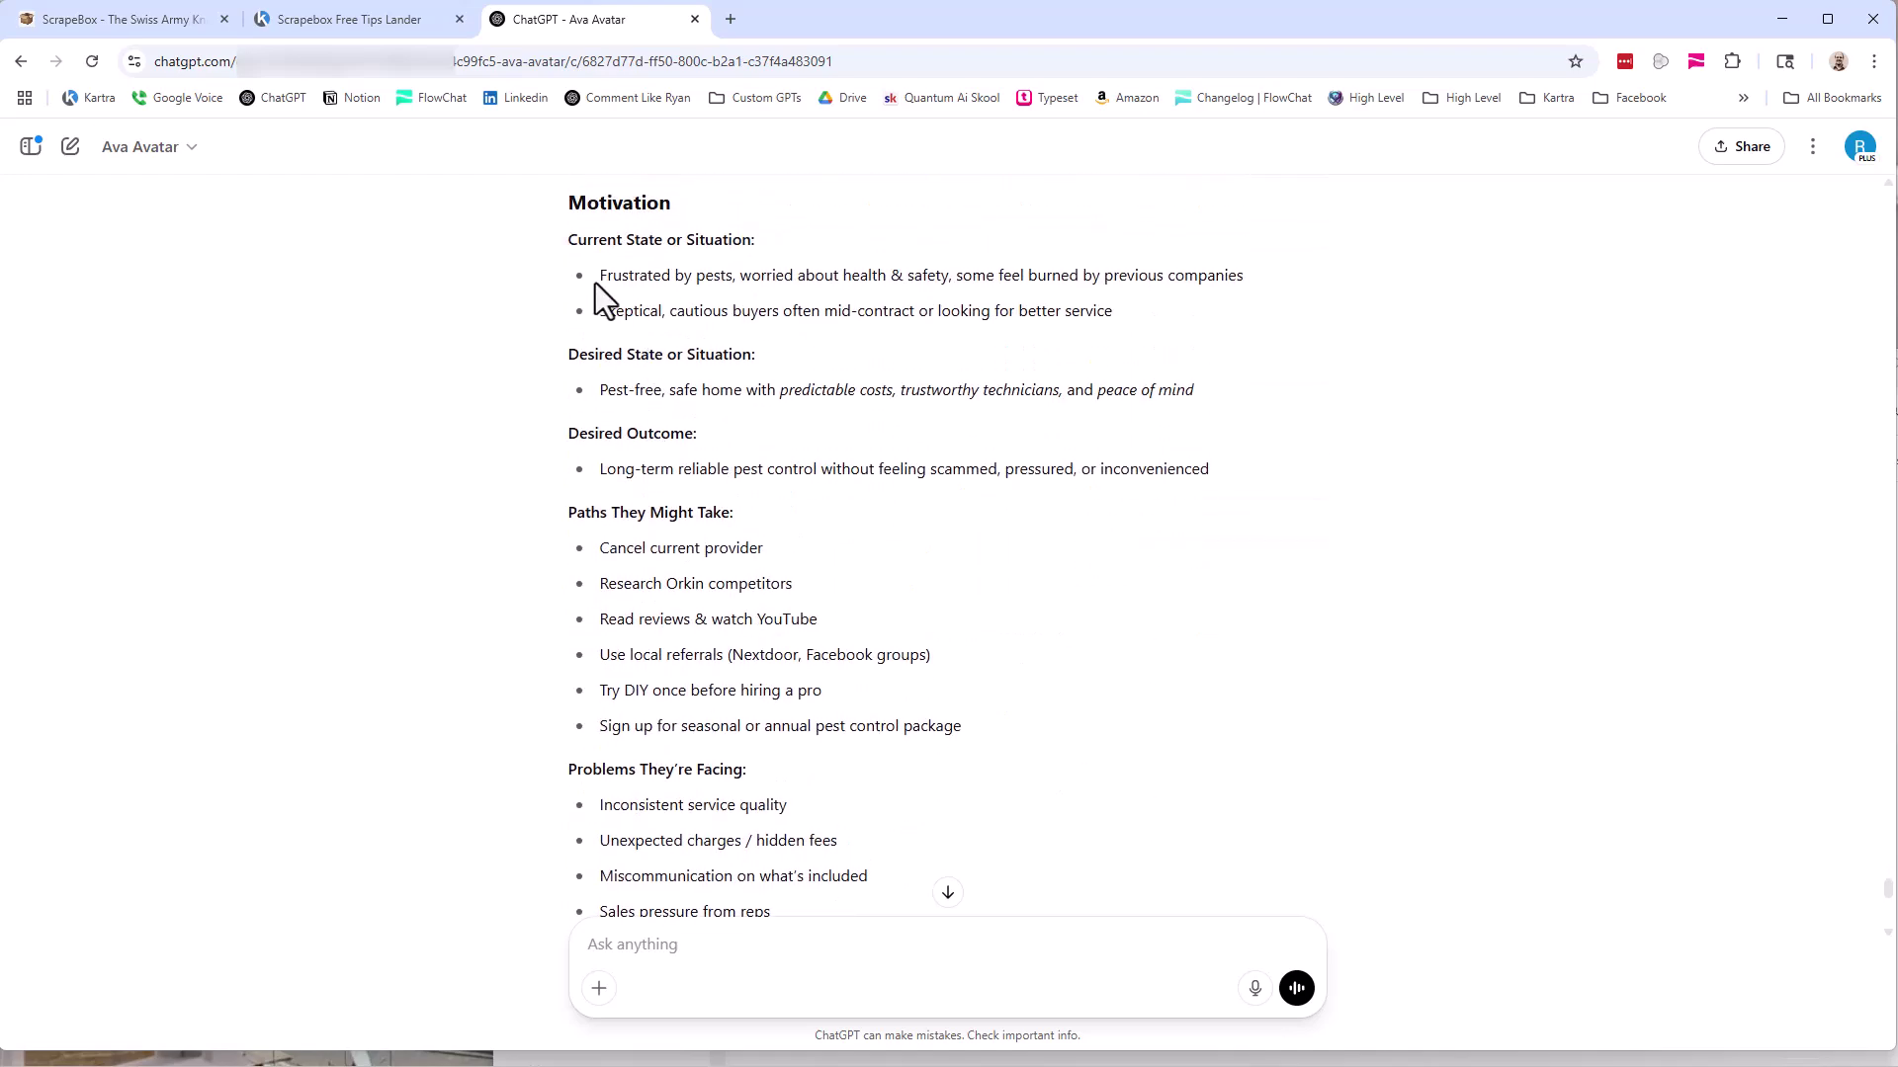
drag(599, 279, 1250, 281)
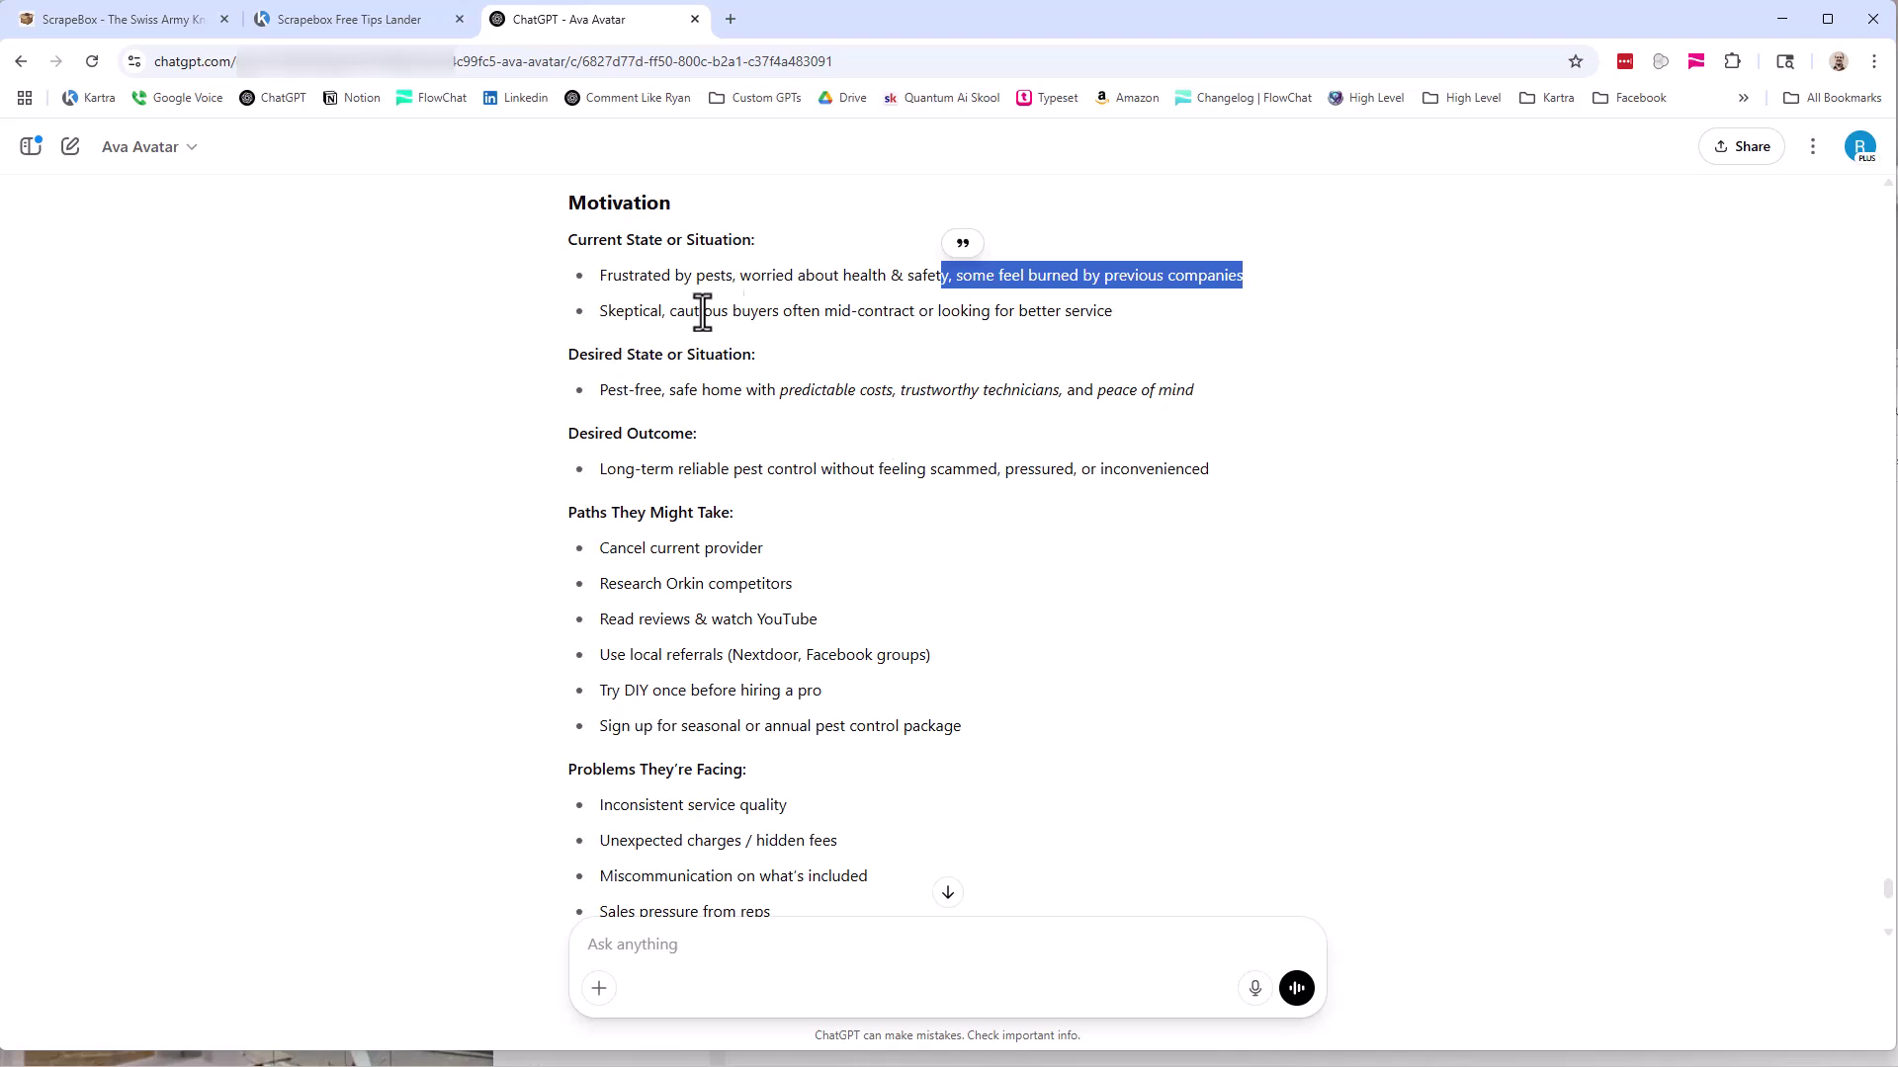
drag(1122, 310, 590, 310)
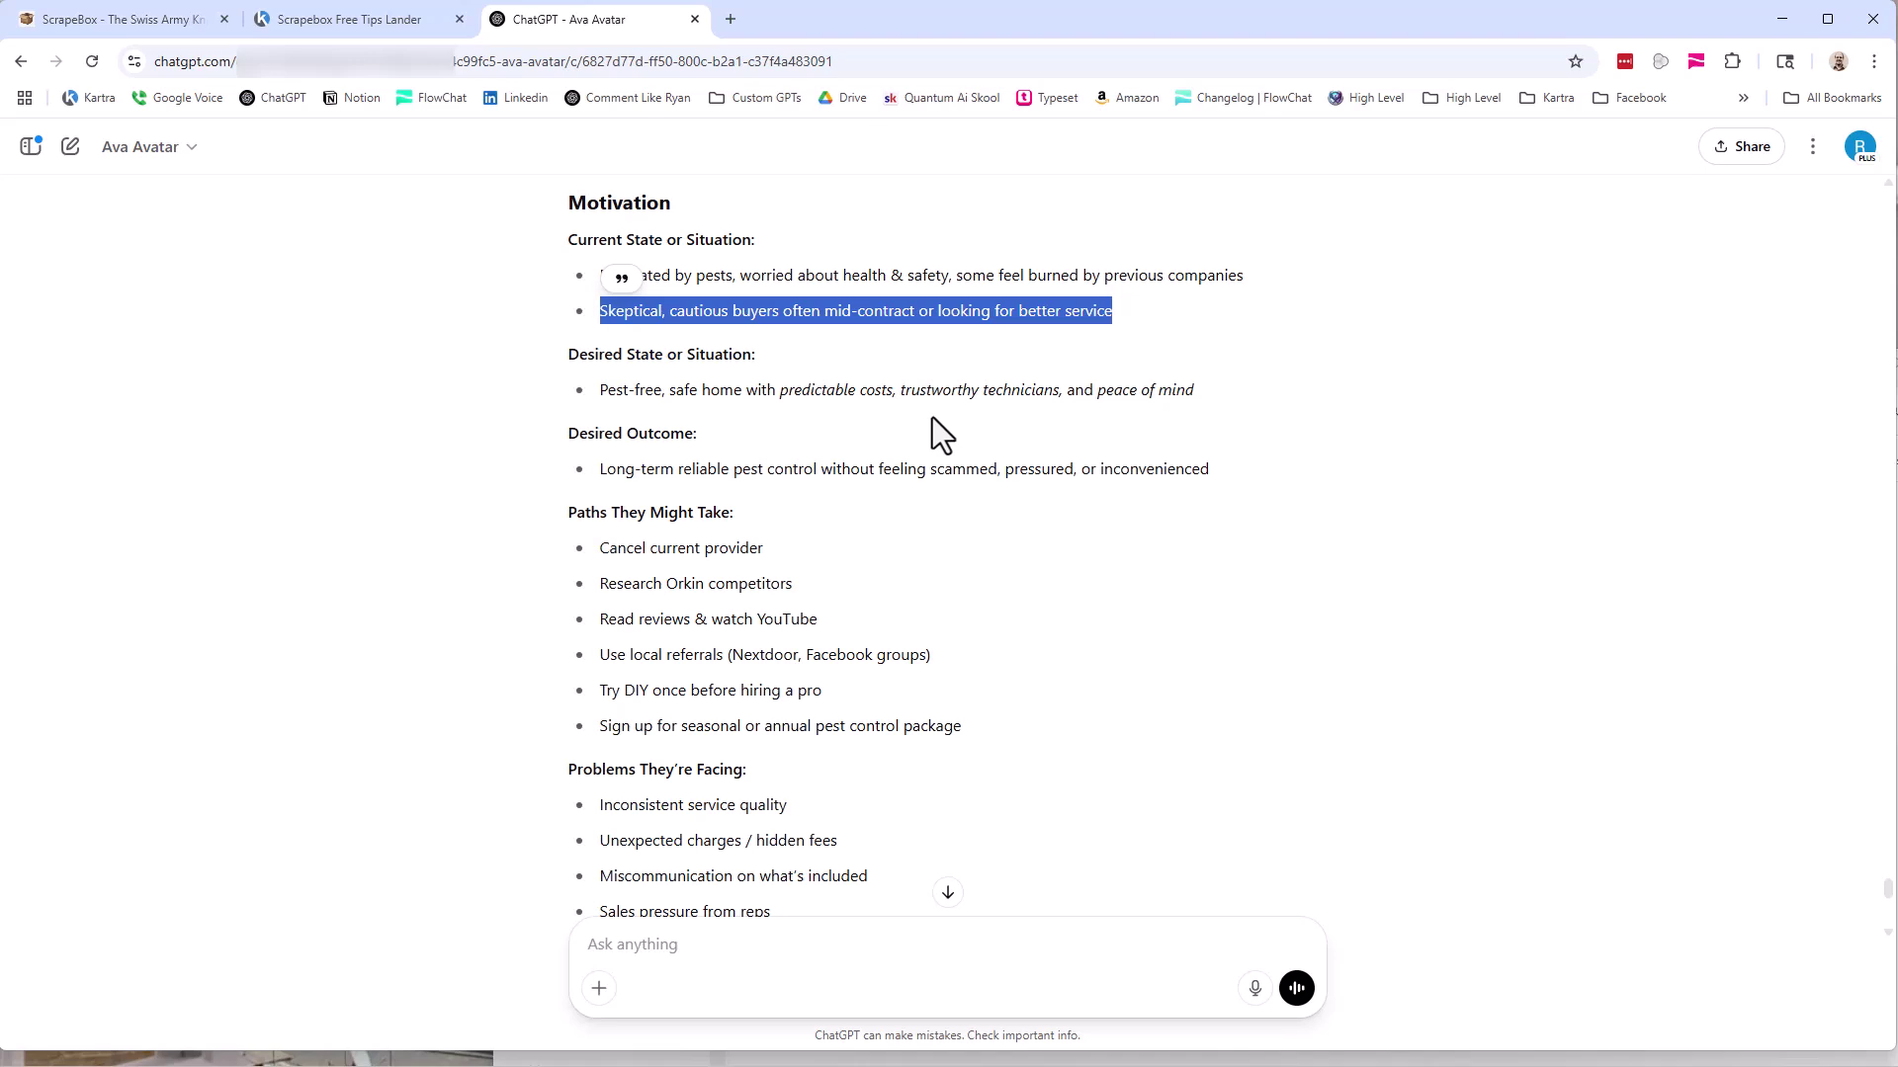
Highlight the full Problems They're Facing list, from Inconsistent service quality to Poor customer service response.
scroll(929, 418, down, 3)
scroll(781, 431, down, 3)
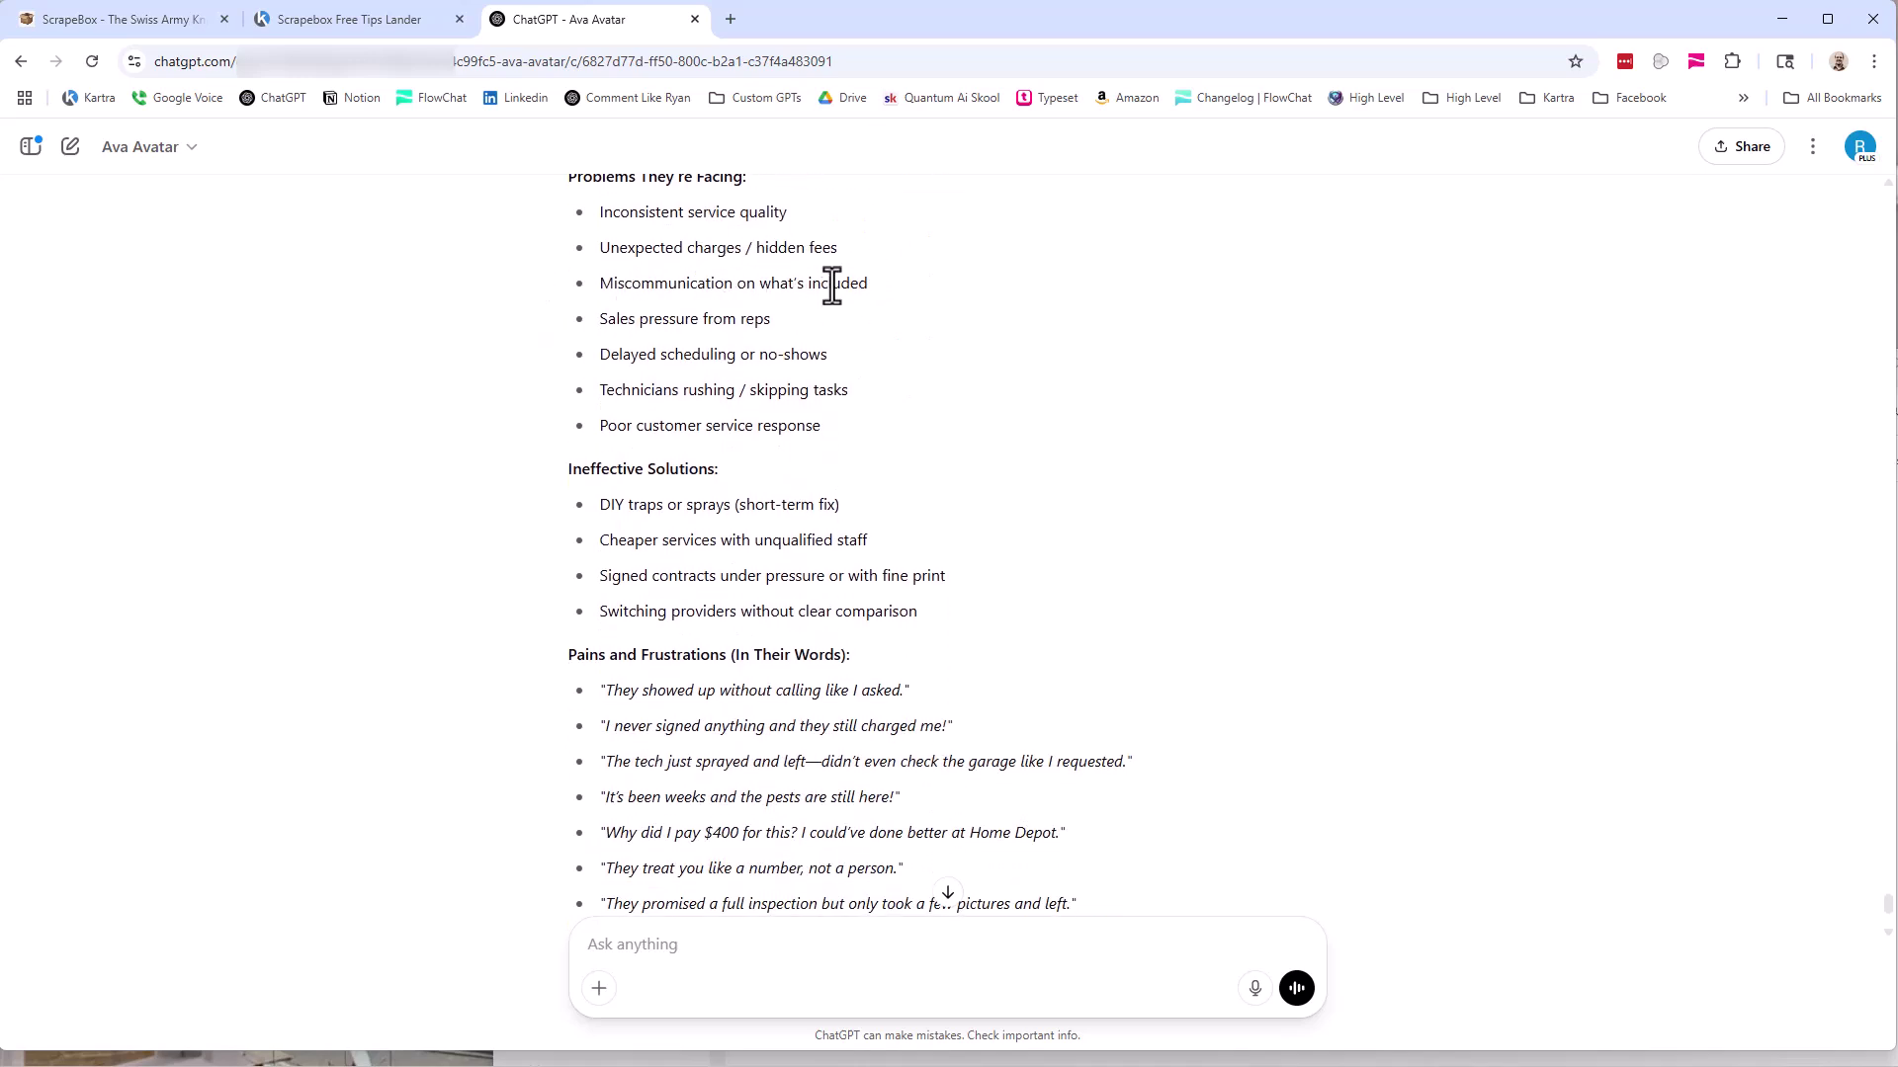
drag(601, 211, 873, 424)
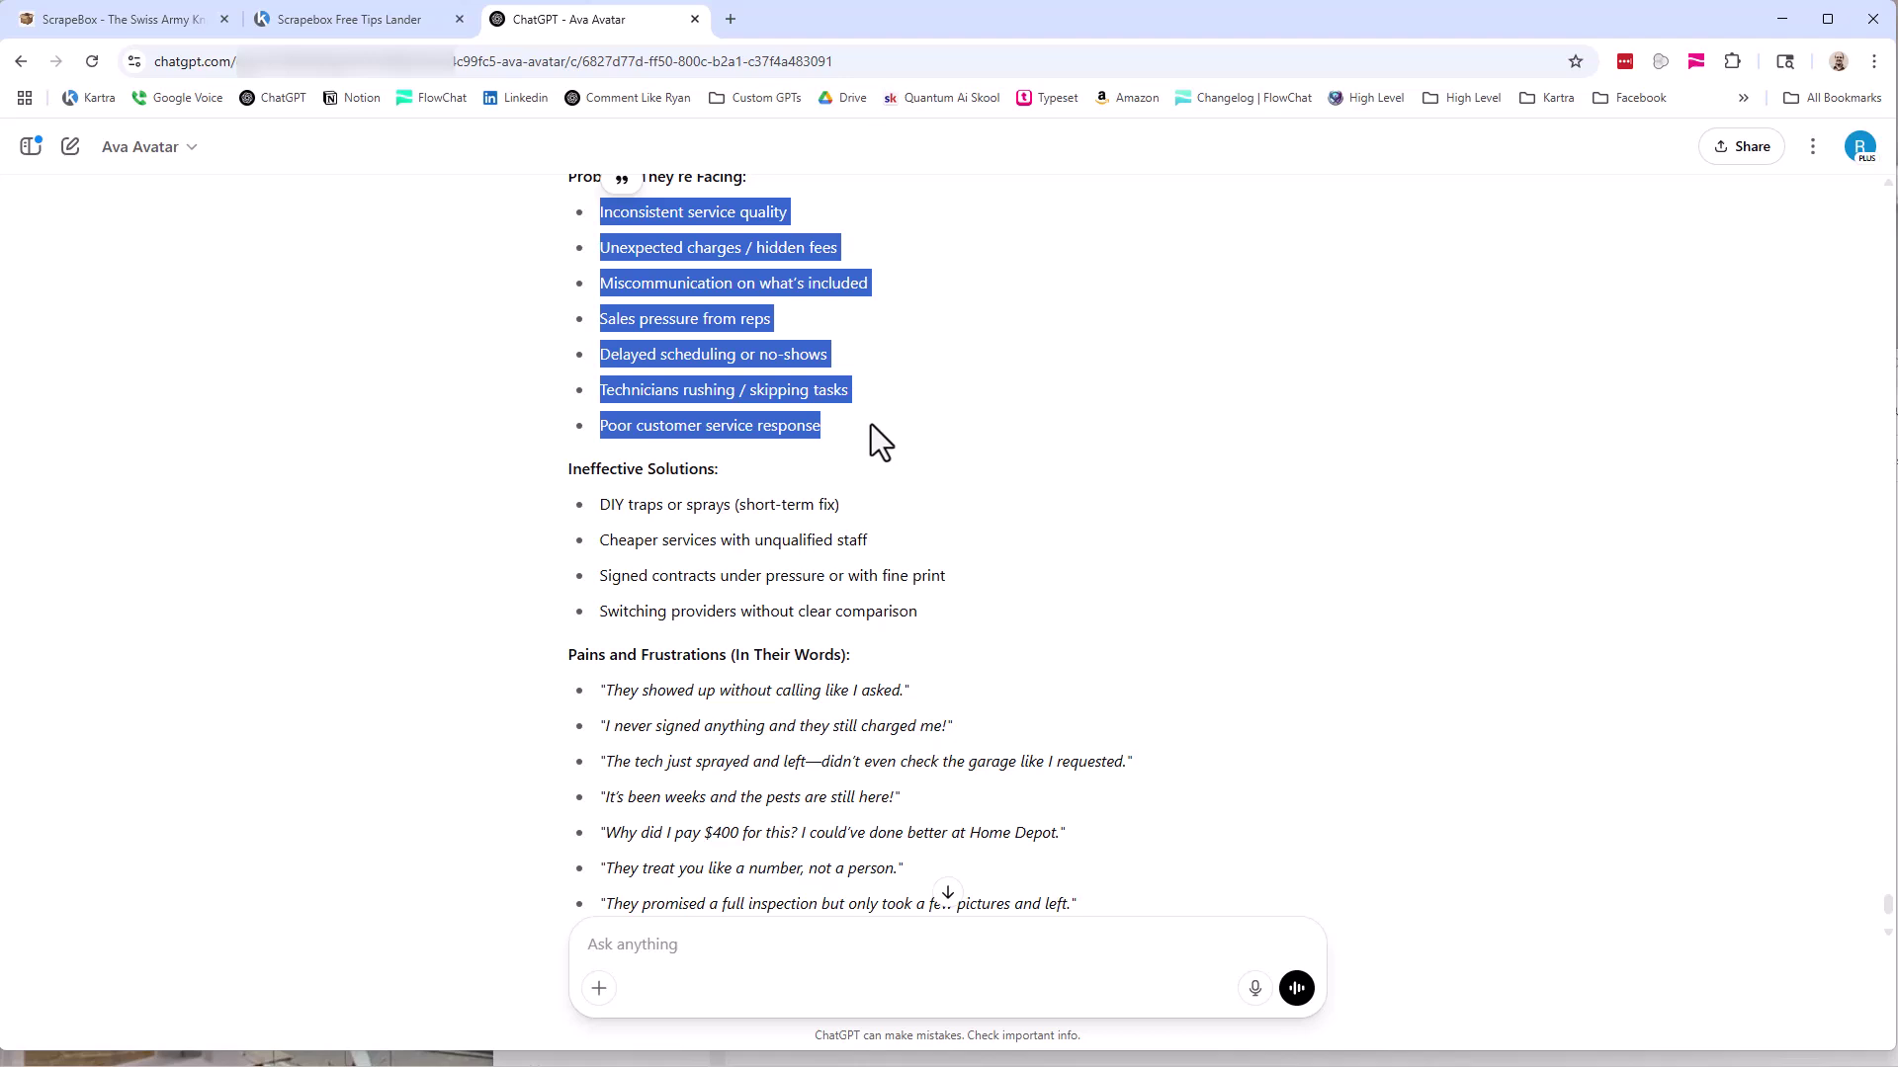
scroll(755, 453, down, 1)
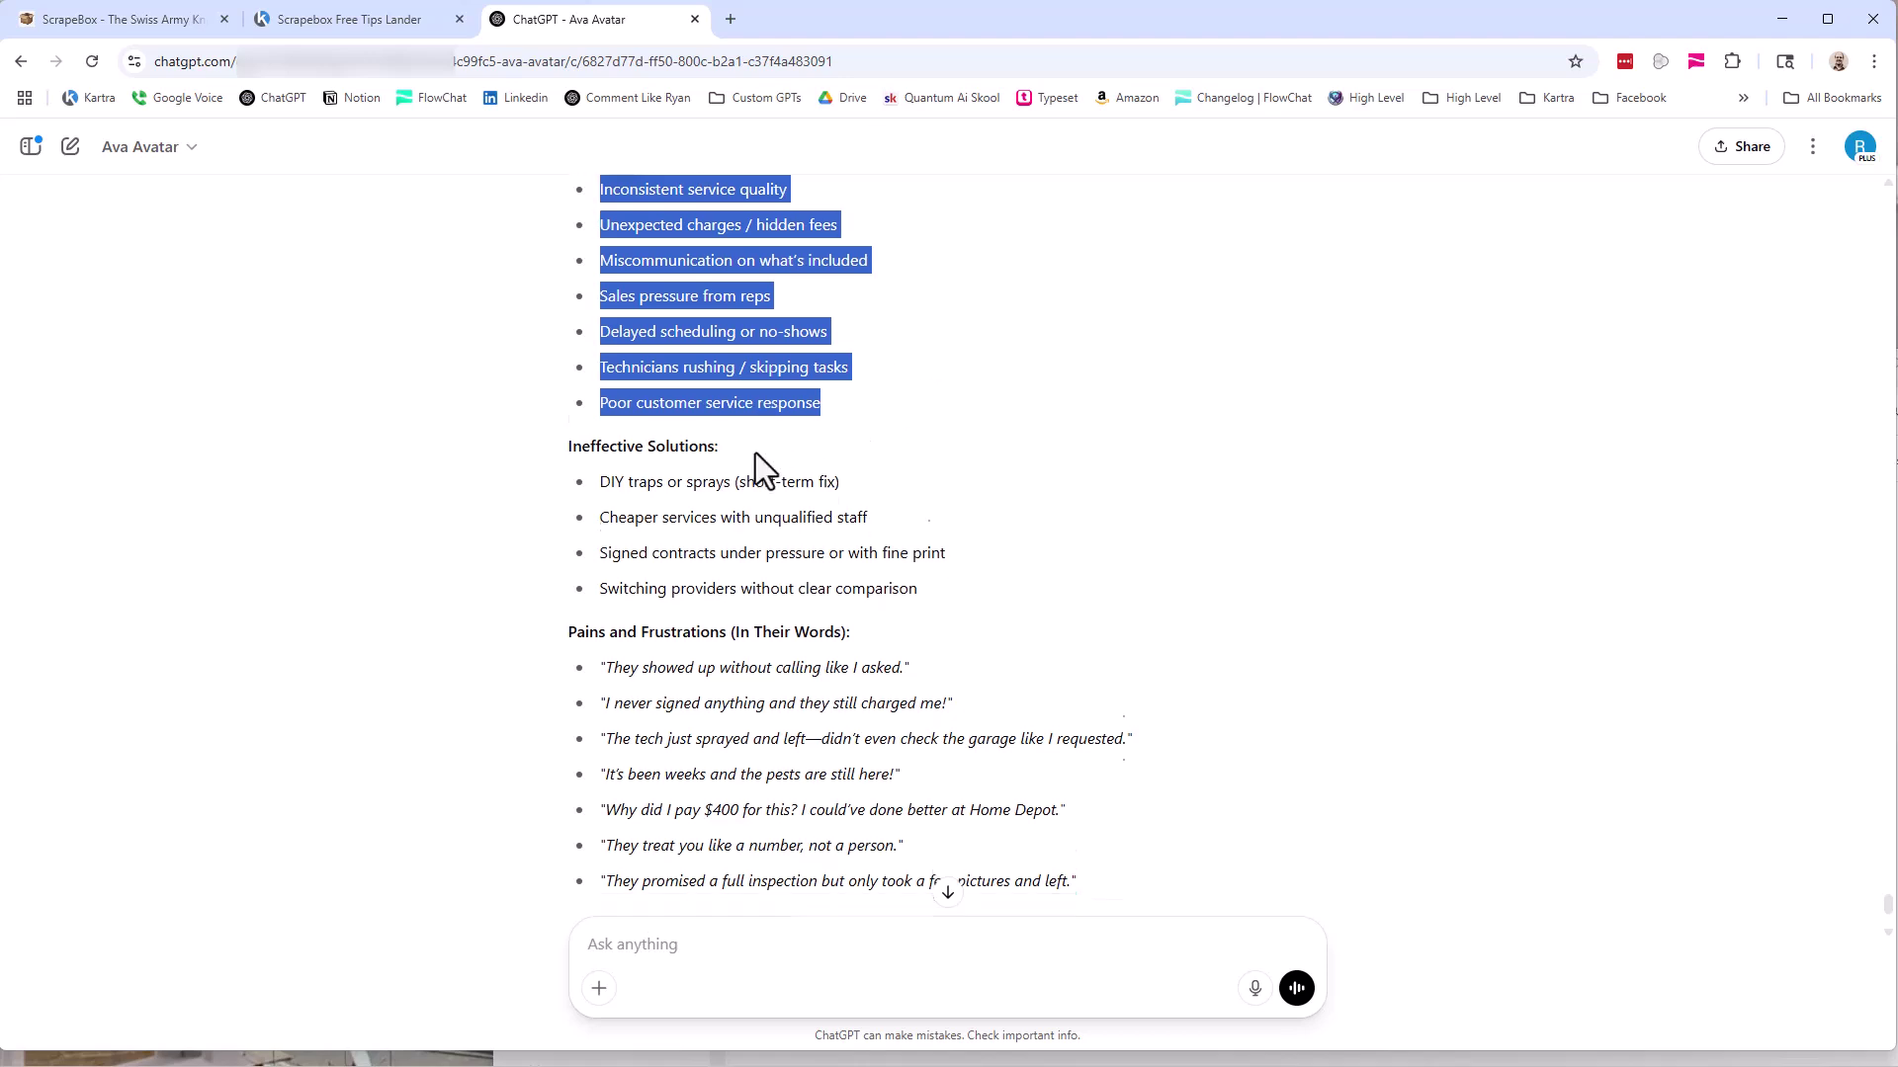
Examine the Pains and Frustrations quotes, highlighting the calling complaint, the $400 complaint, and the whole list in turn.
scroll(755, 452, down, 2)
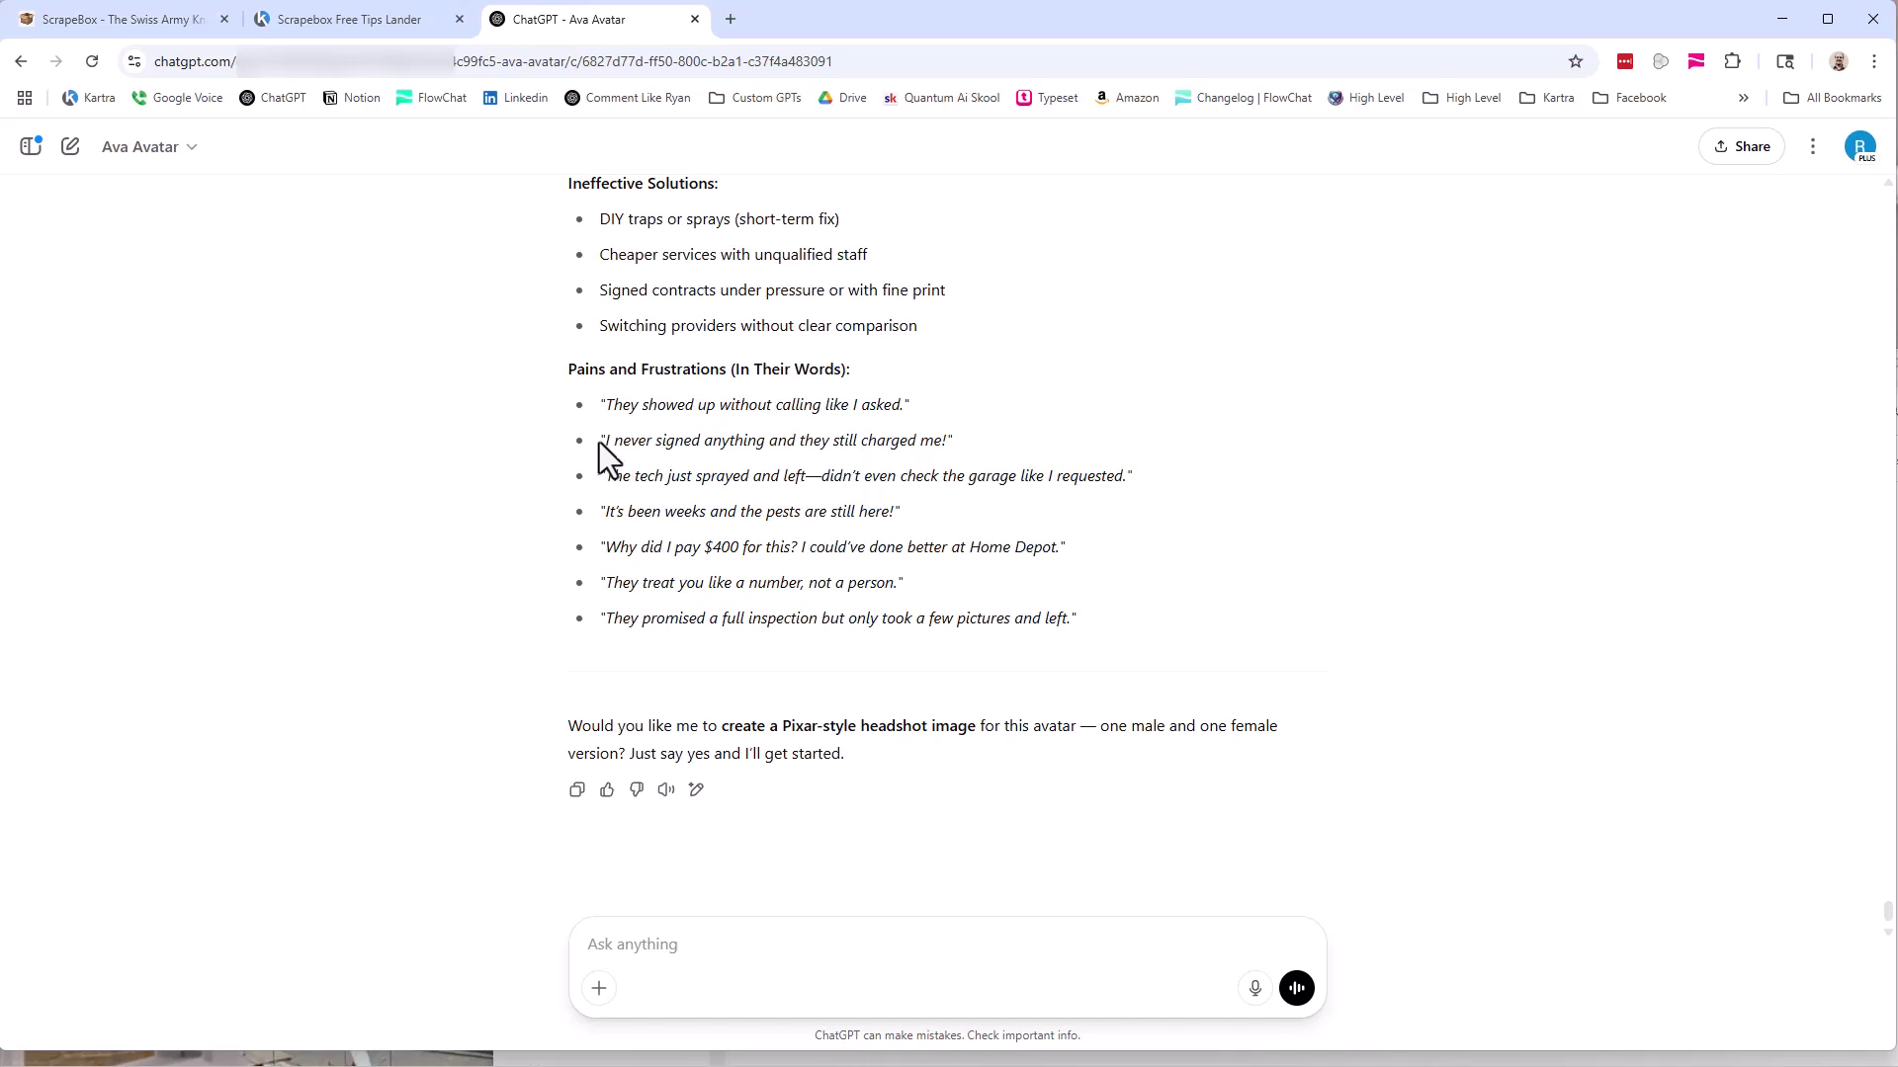
drag(601, 406, 961, 411)
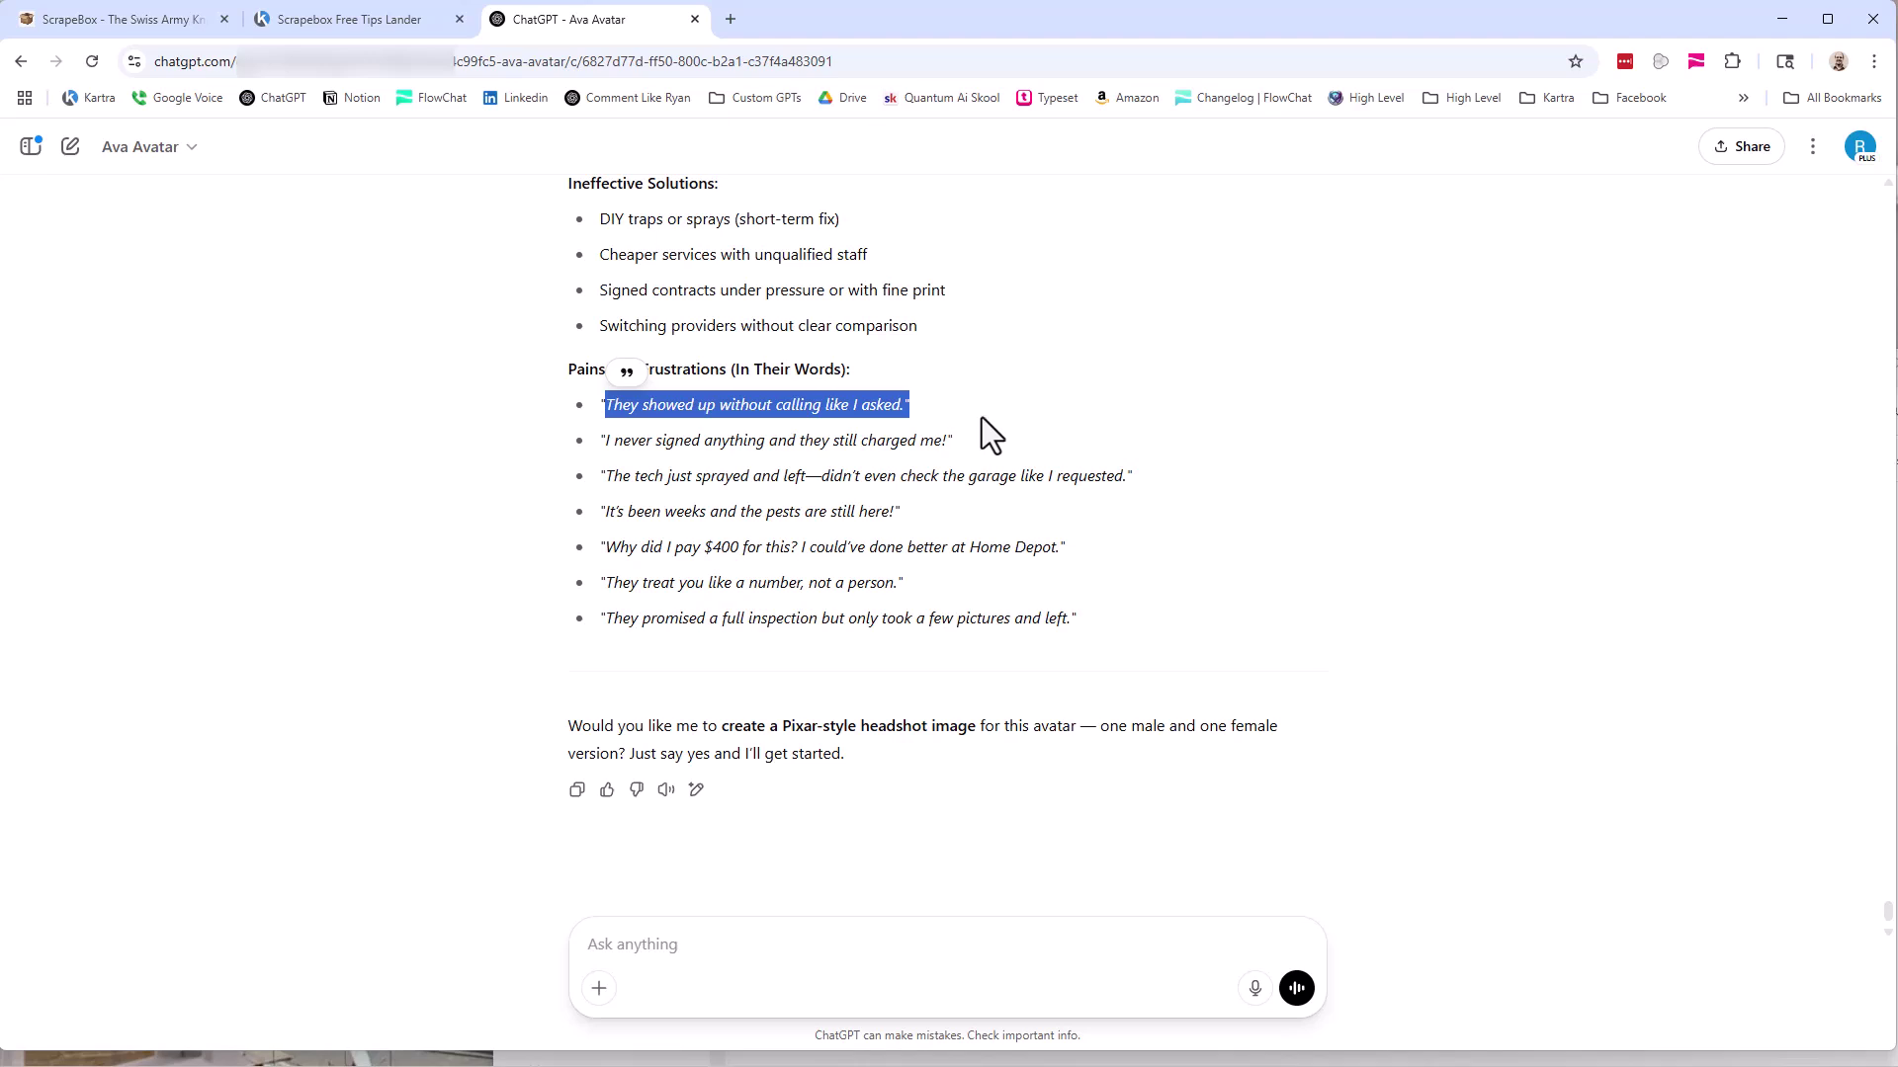
drag(1074, 549, 605, 547)
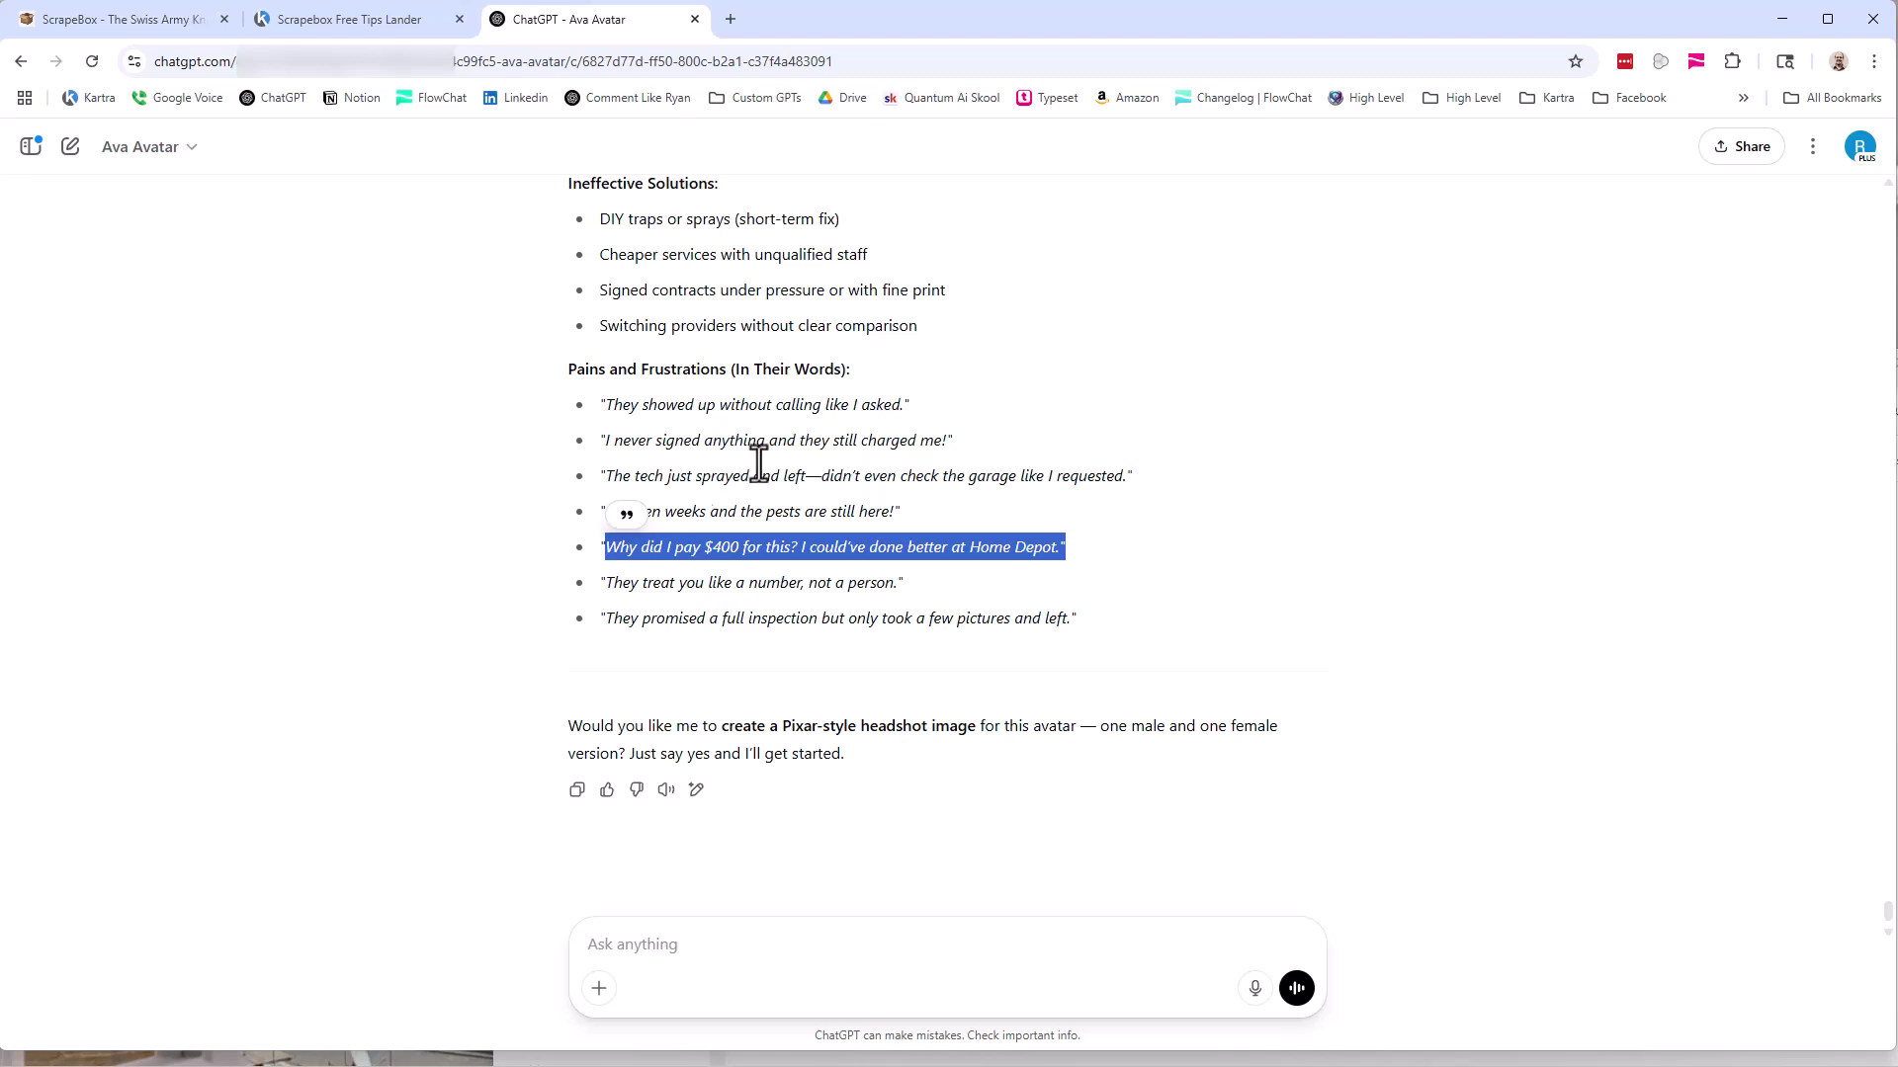
click(608, 404)
drag(609, 404, 1131, 632)
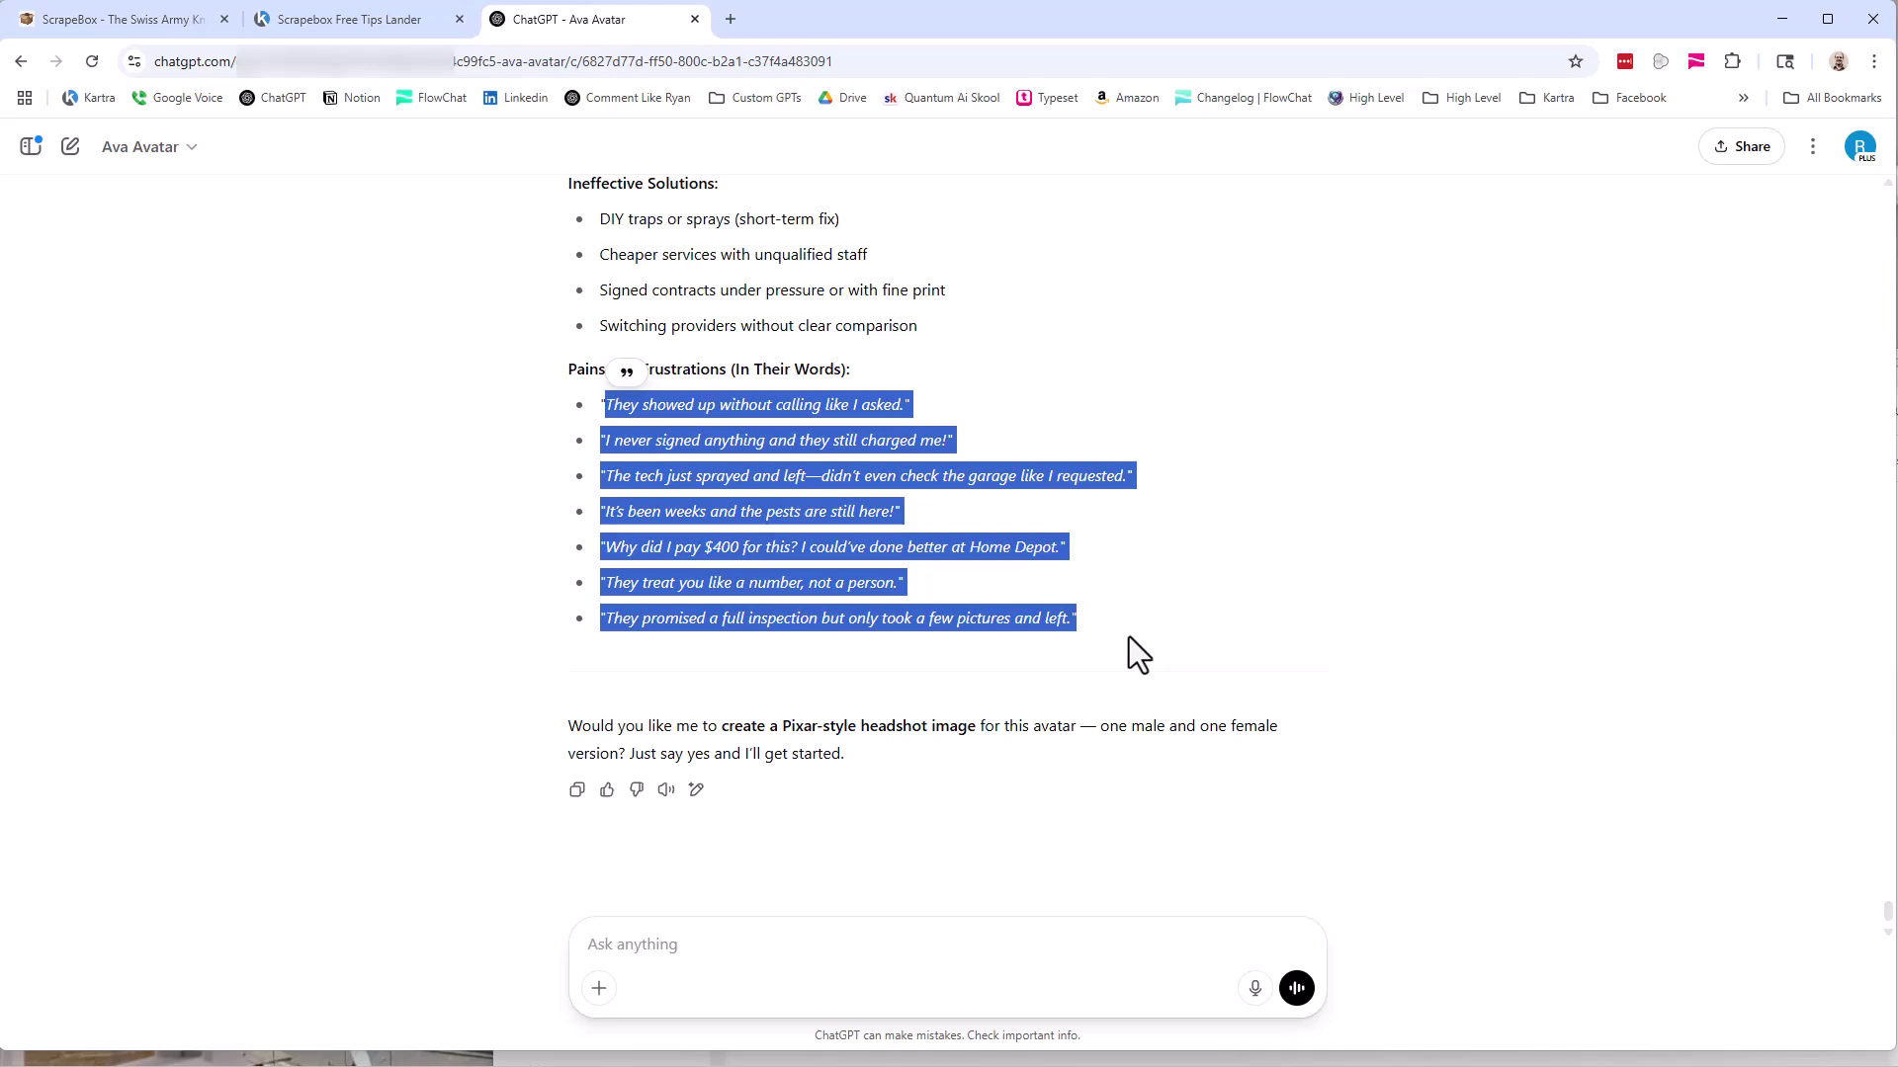
Return to the beginning of the customer avatar, with its Source and Core Desire sections in view.
scroll(869, 638, up, 8)
scroll(868, 627, down, 8)
scroll(1016, 742, up, 15)
scroll(1012, 733, up, 20)
scroll(965, 708, down, 6)
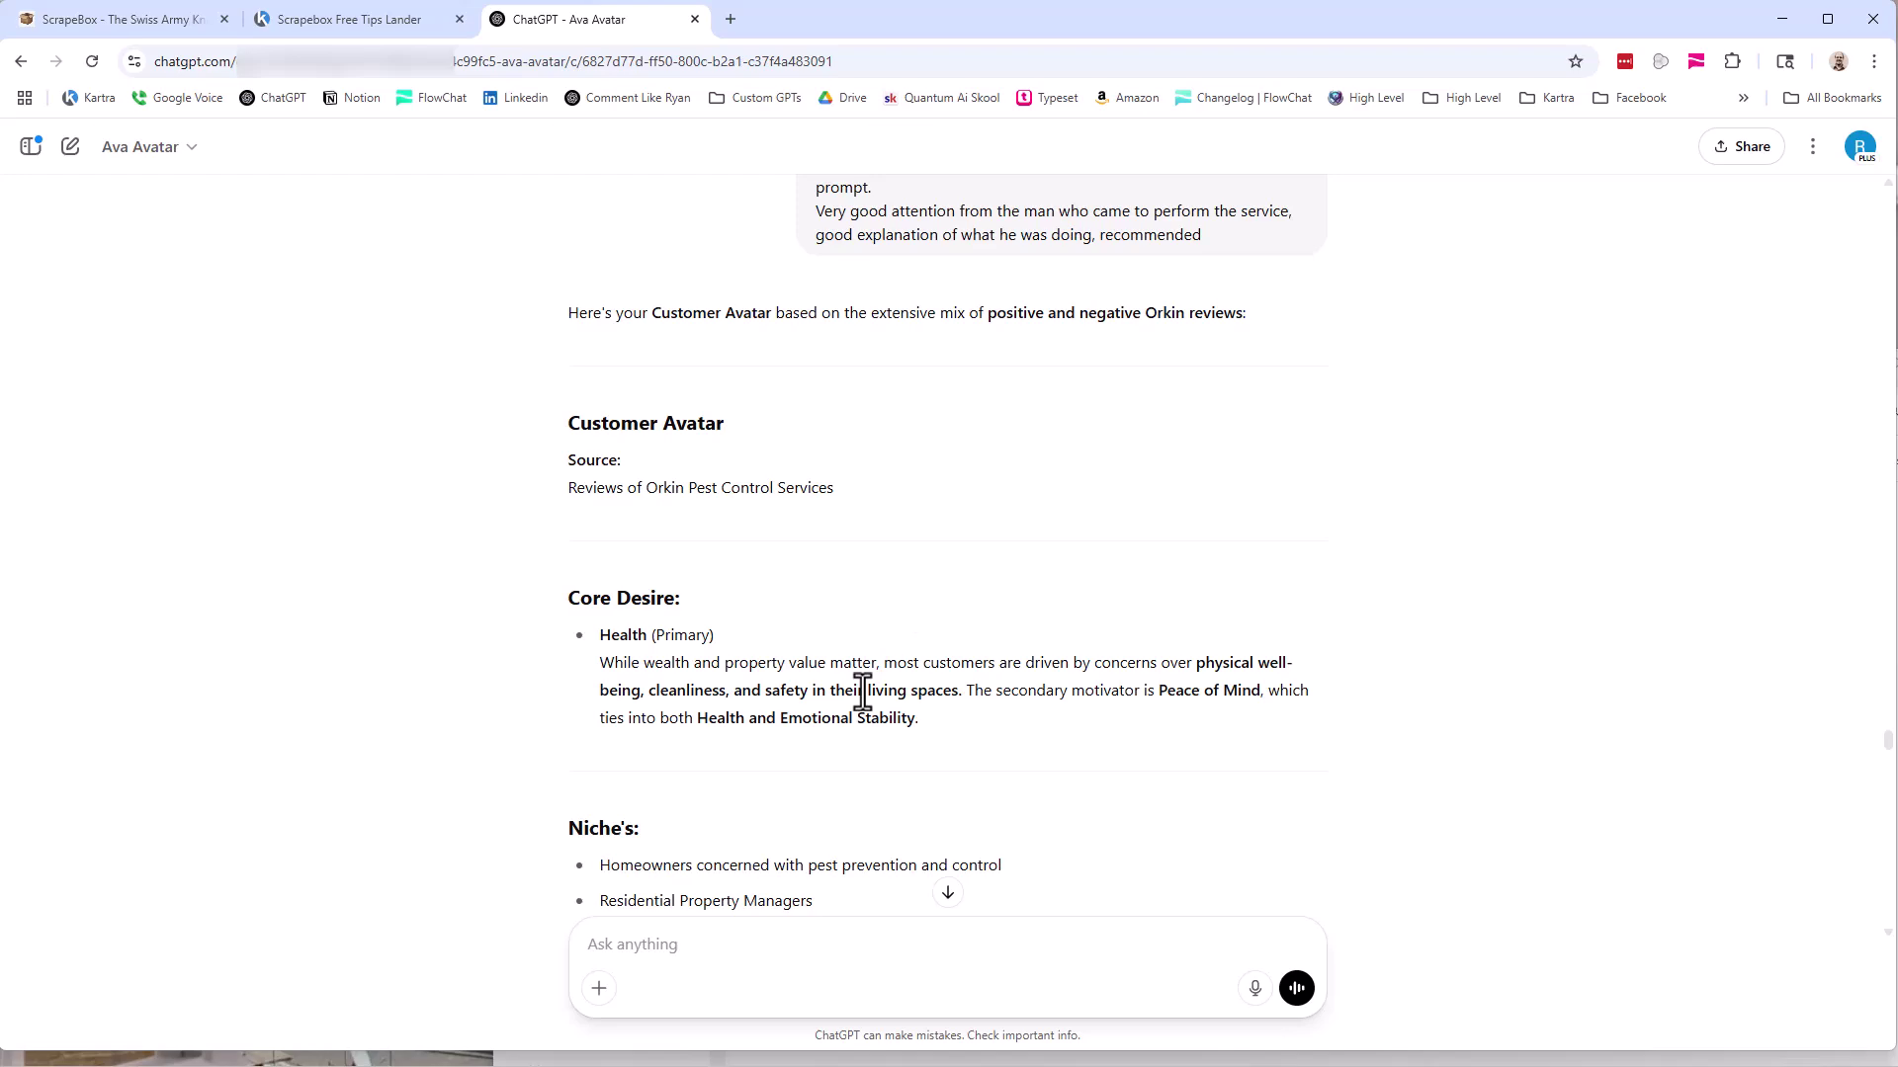
Minimize the browser, Rank Tracker and Orkin.txt windows to reveal the Google Maps Scraper results.
click(1784, 20)
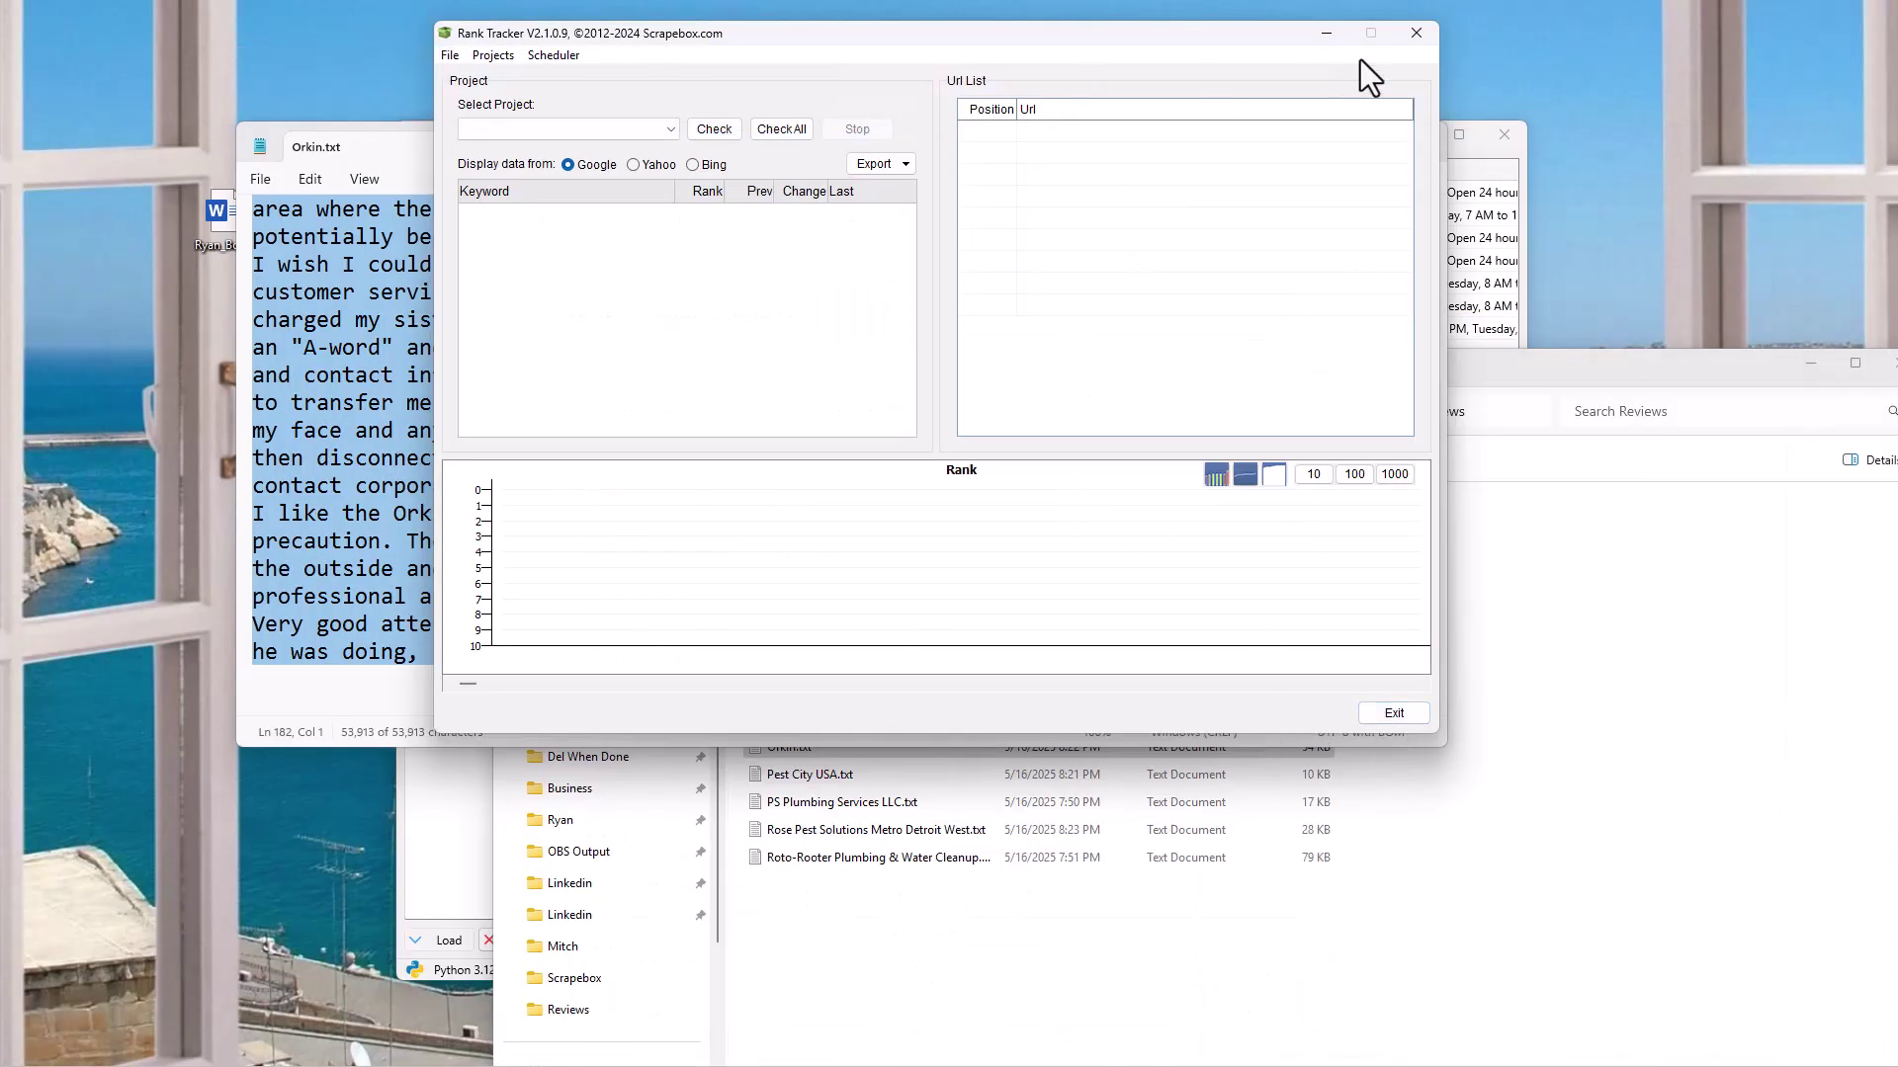
click(1326, 33)
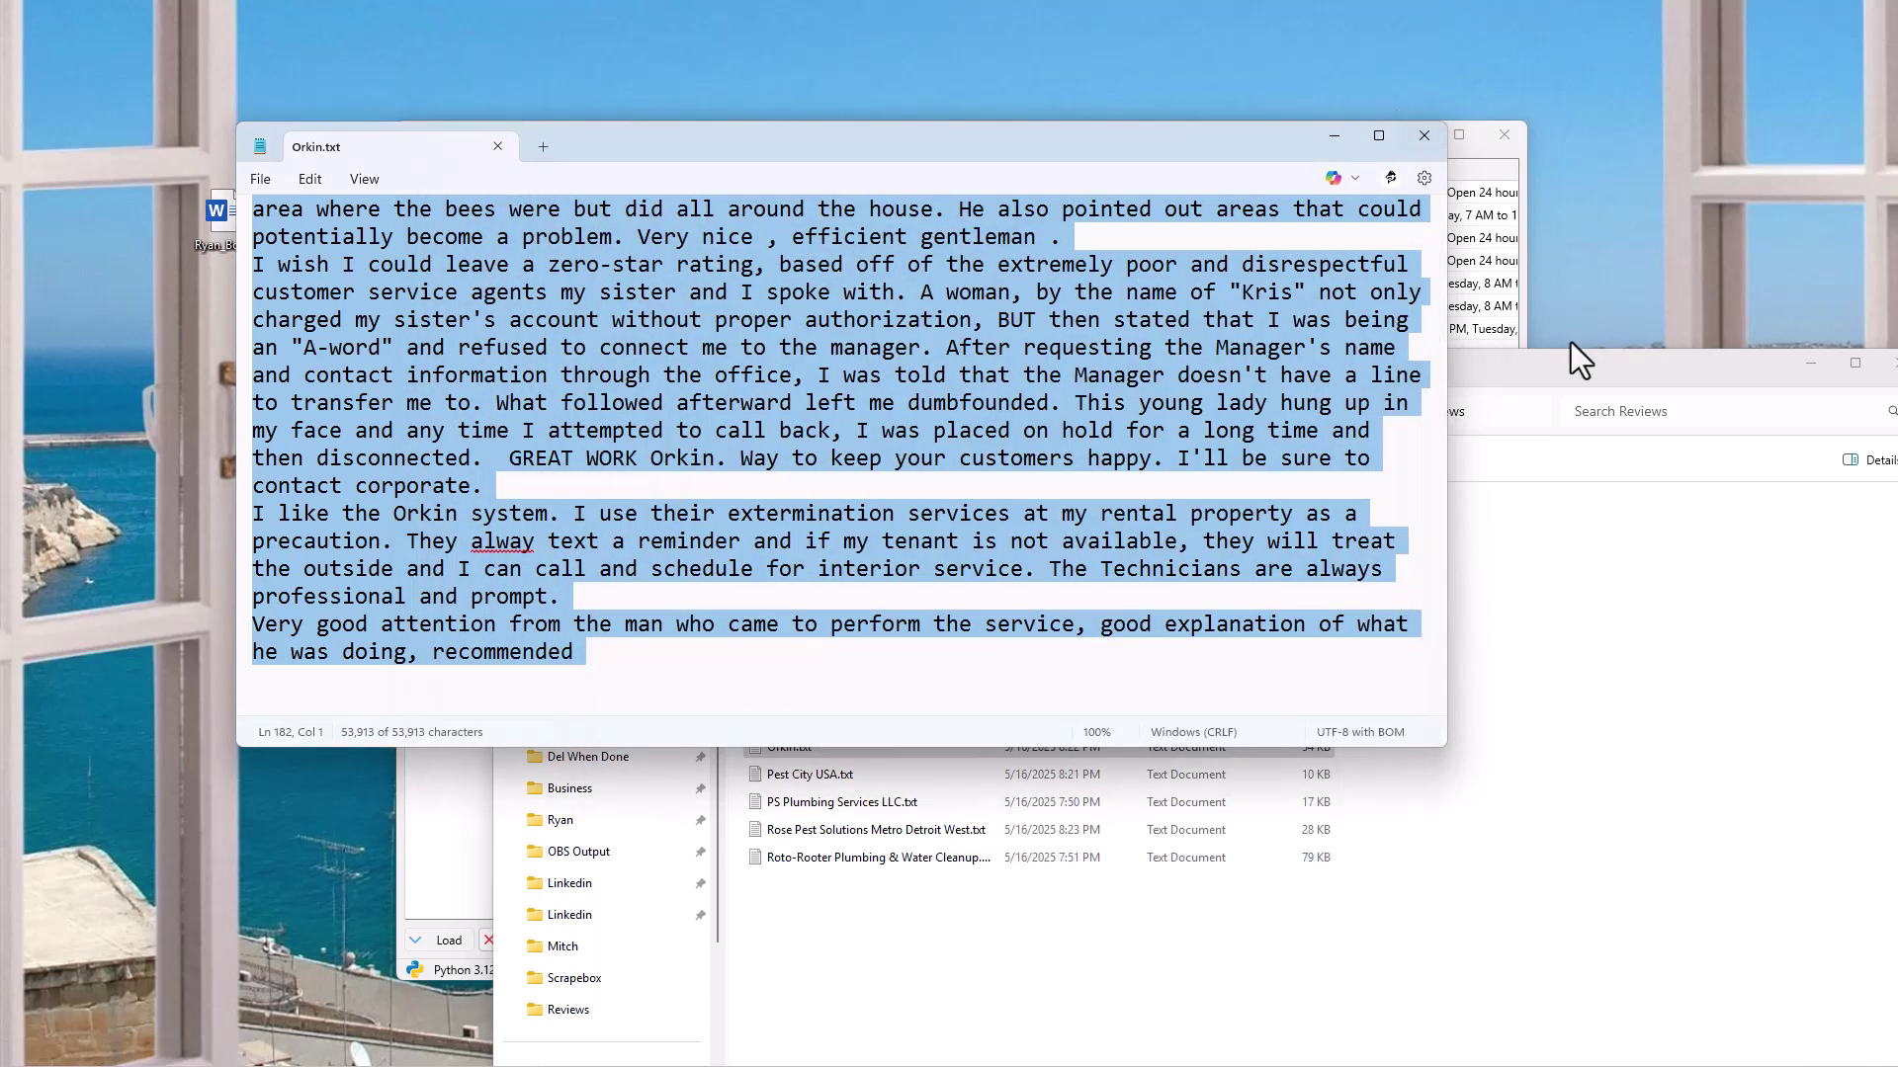
click(1334, 135)
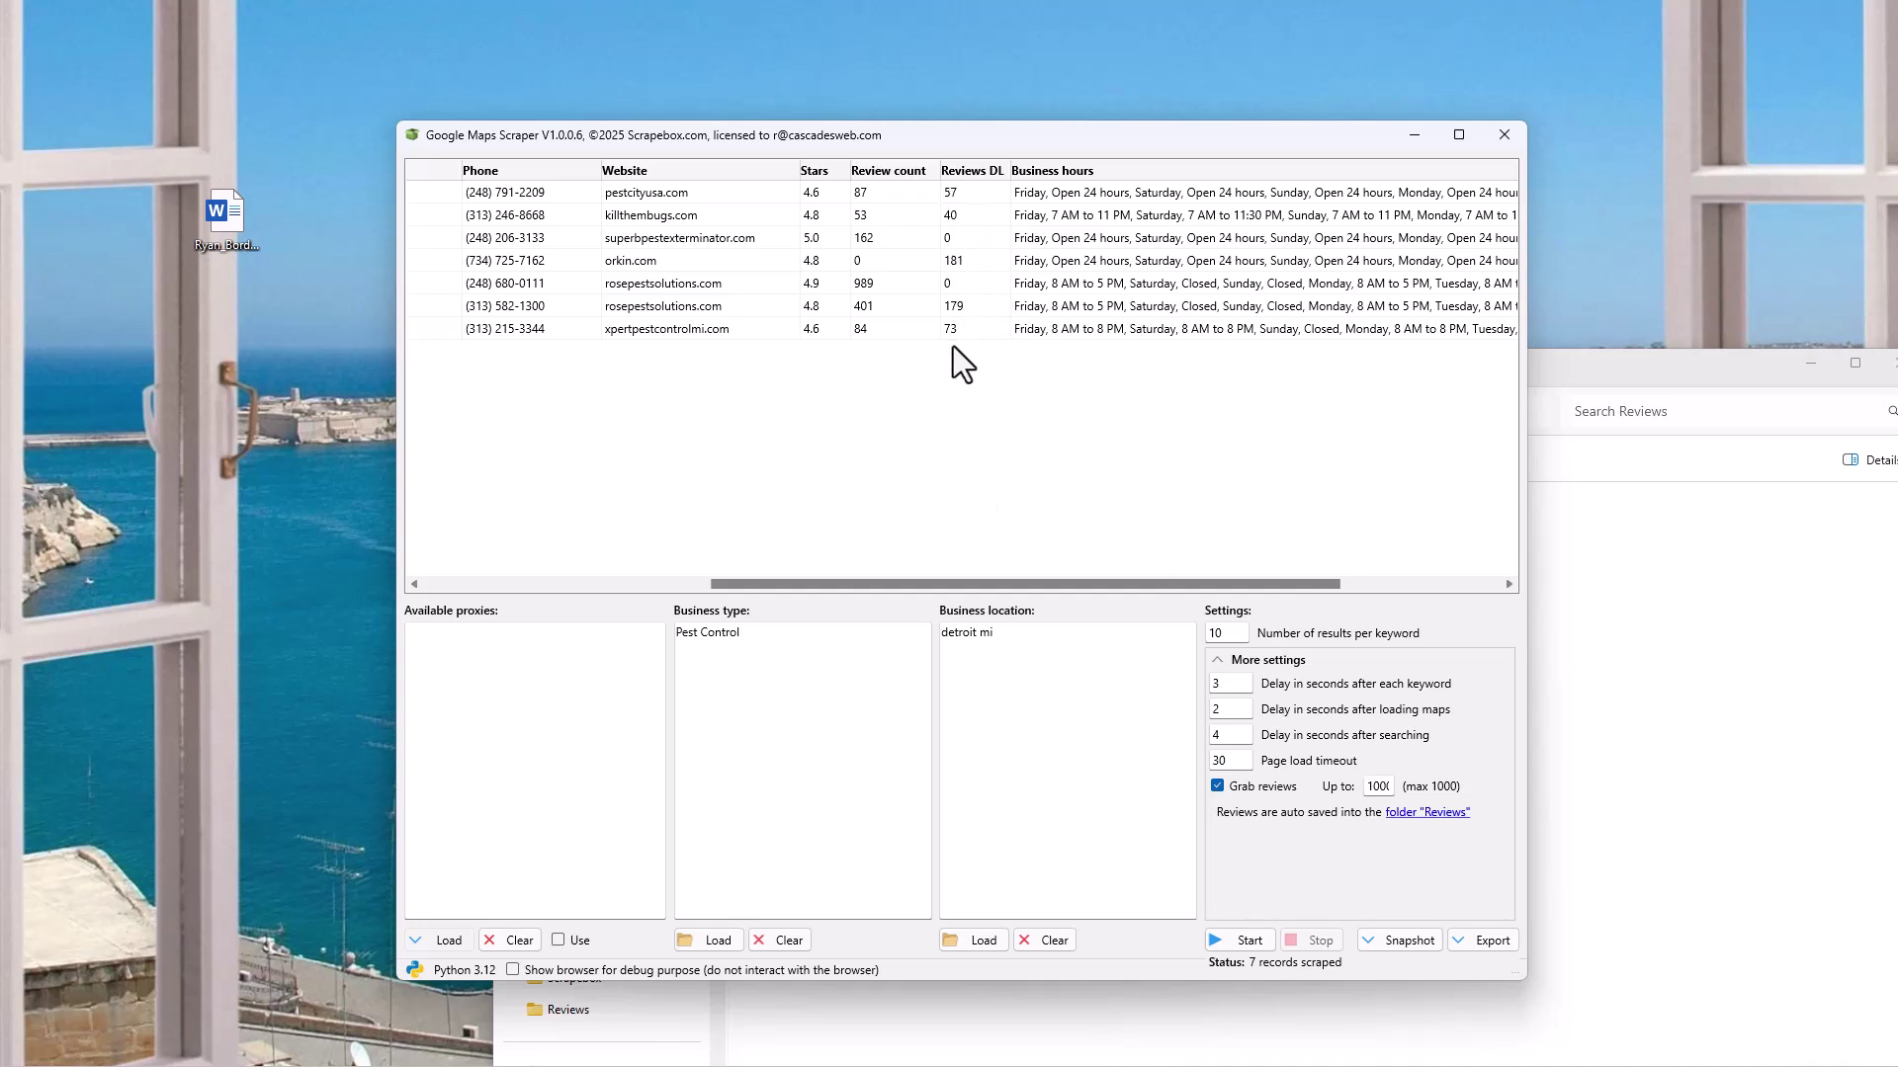
Bring the Reviews folder forward, open Pest City USA.txt, and position its window fully in view.
click(1647, 688)
drag(1135, 377, 1048, 130)
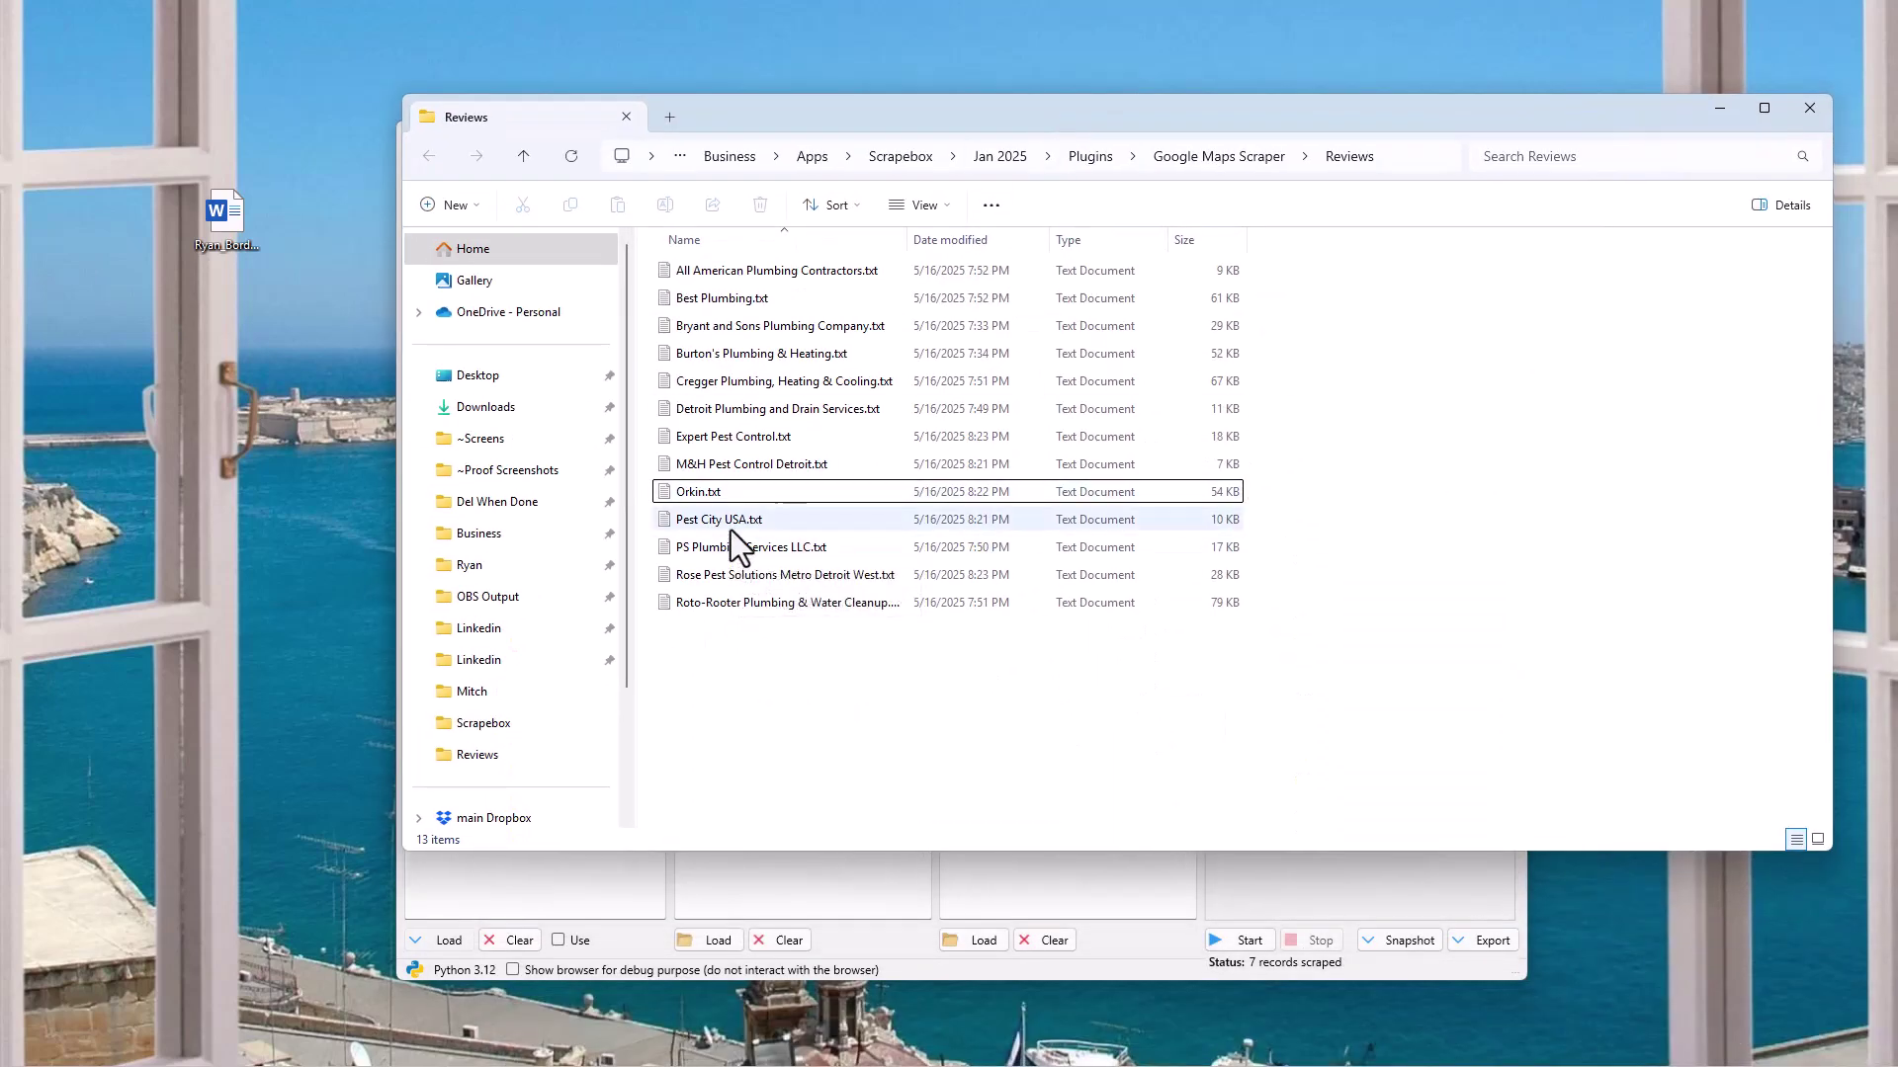
double_click(732, 522)
drag(612, 0, 831, 69)
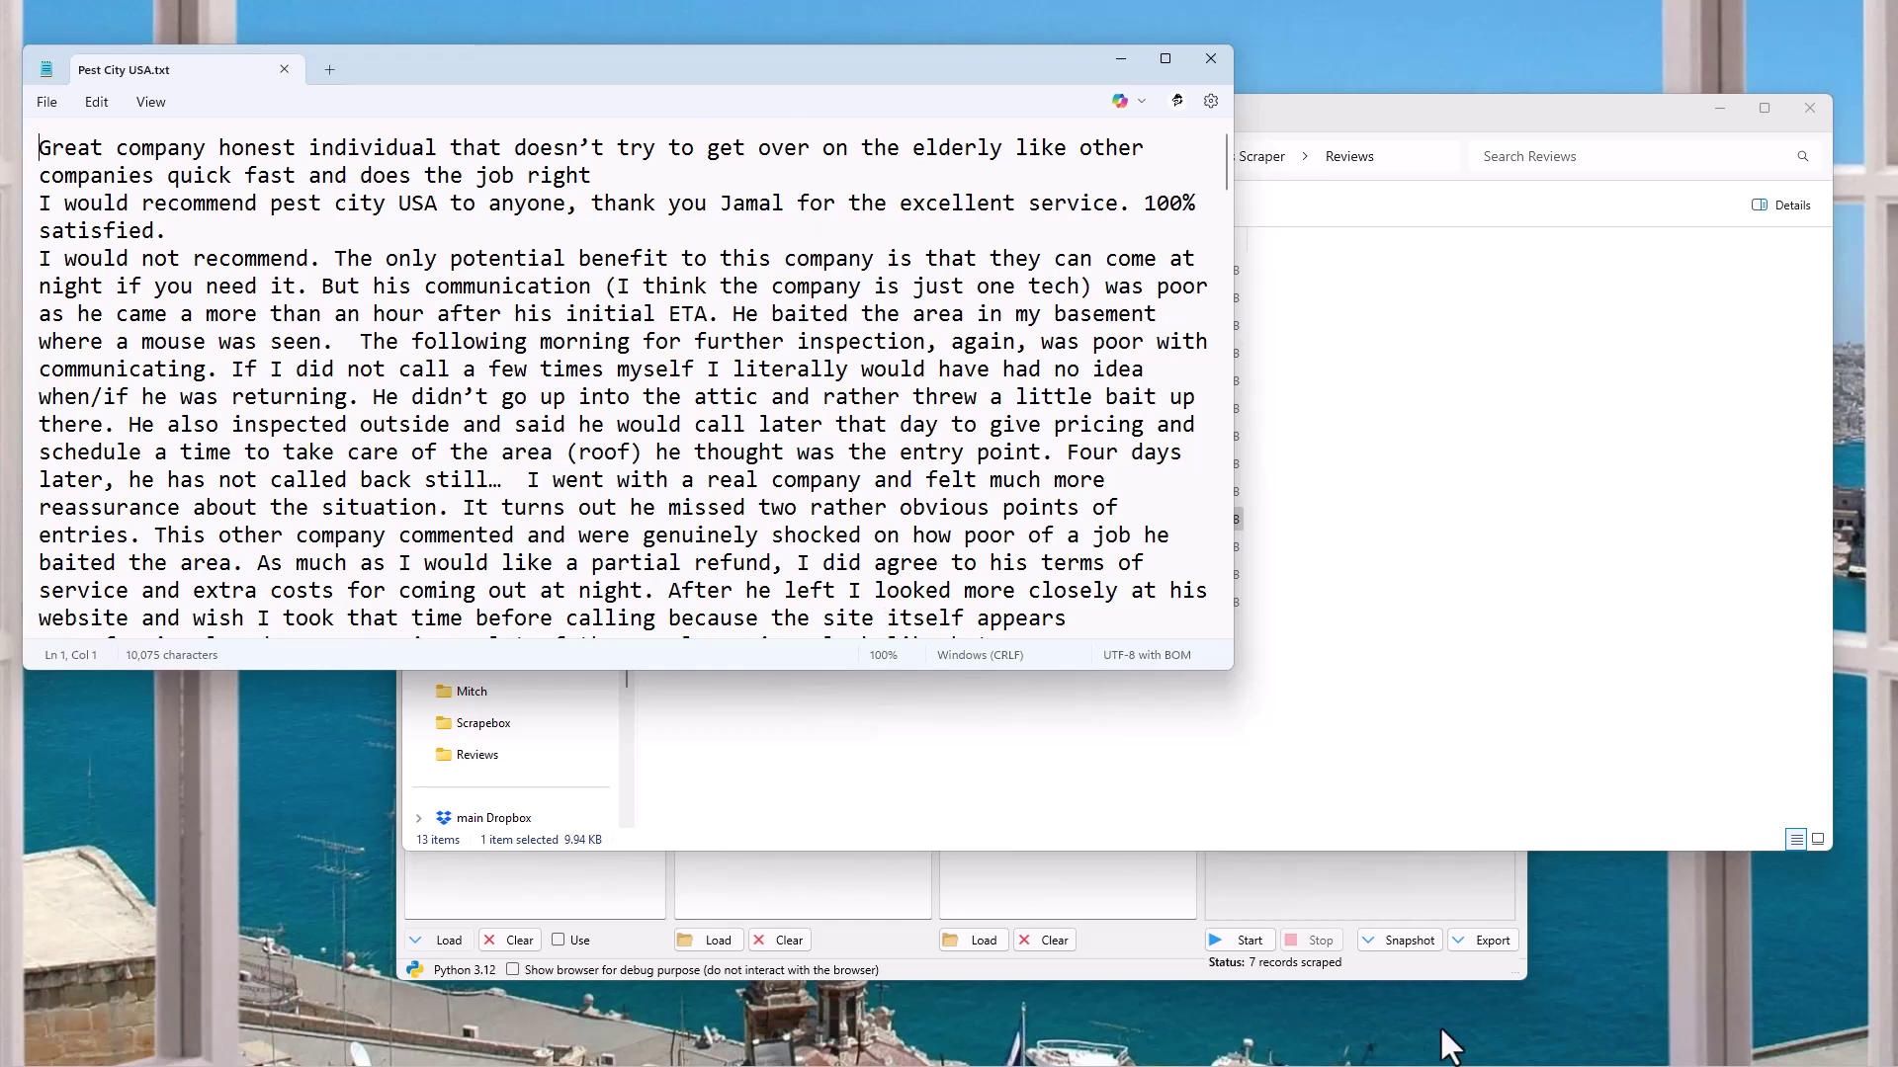
Switch to the Word document and highlight the first line of the Google Maps Scraper Plugin workflow, followed by the rest of it.
click(1441, 1066)
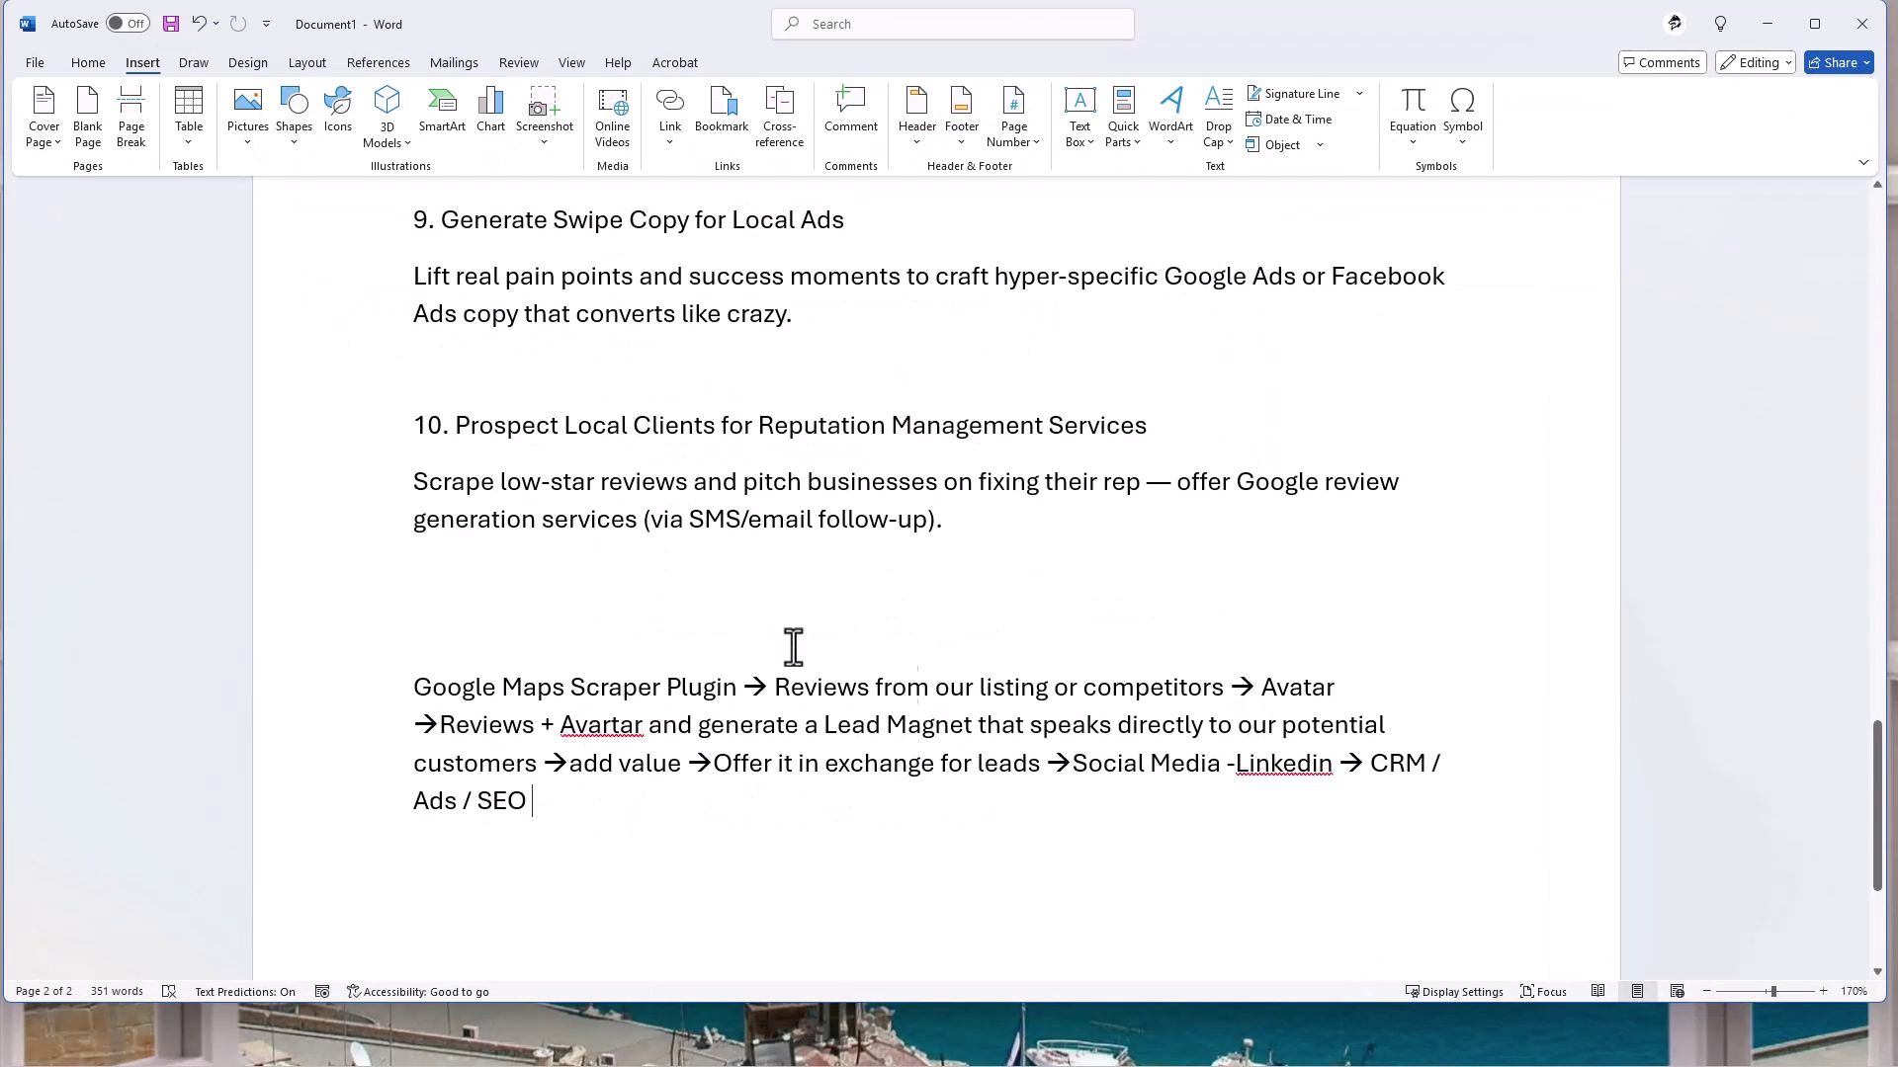
drag(409, 689, 1324, 685)
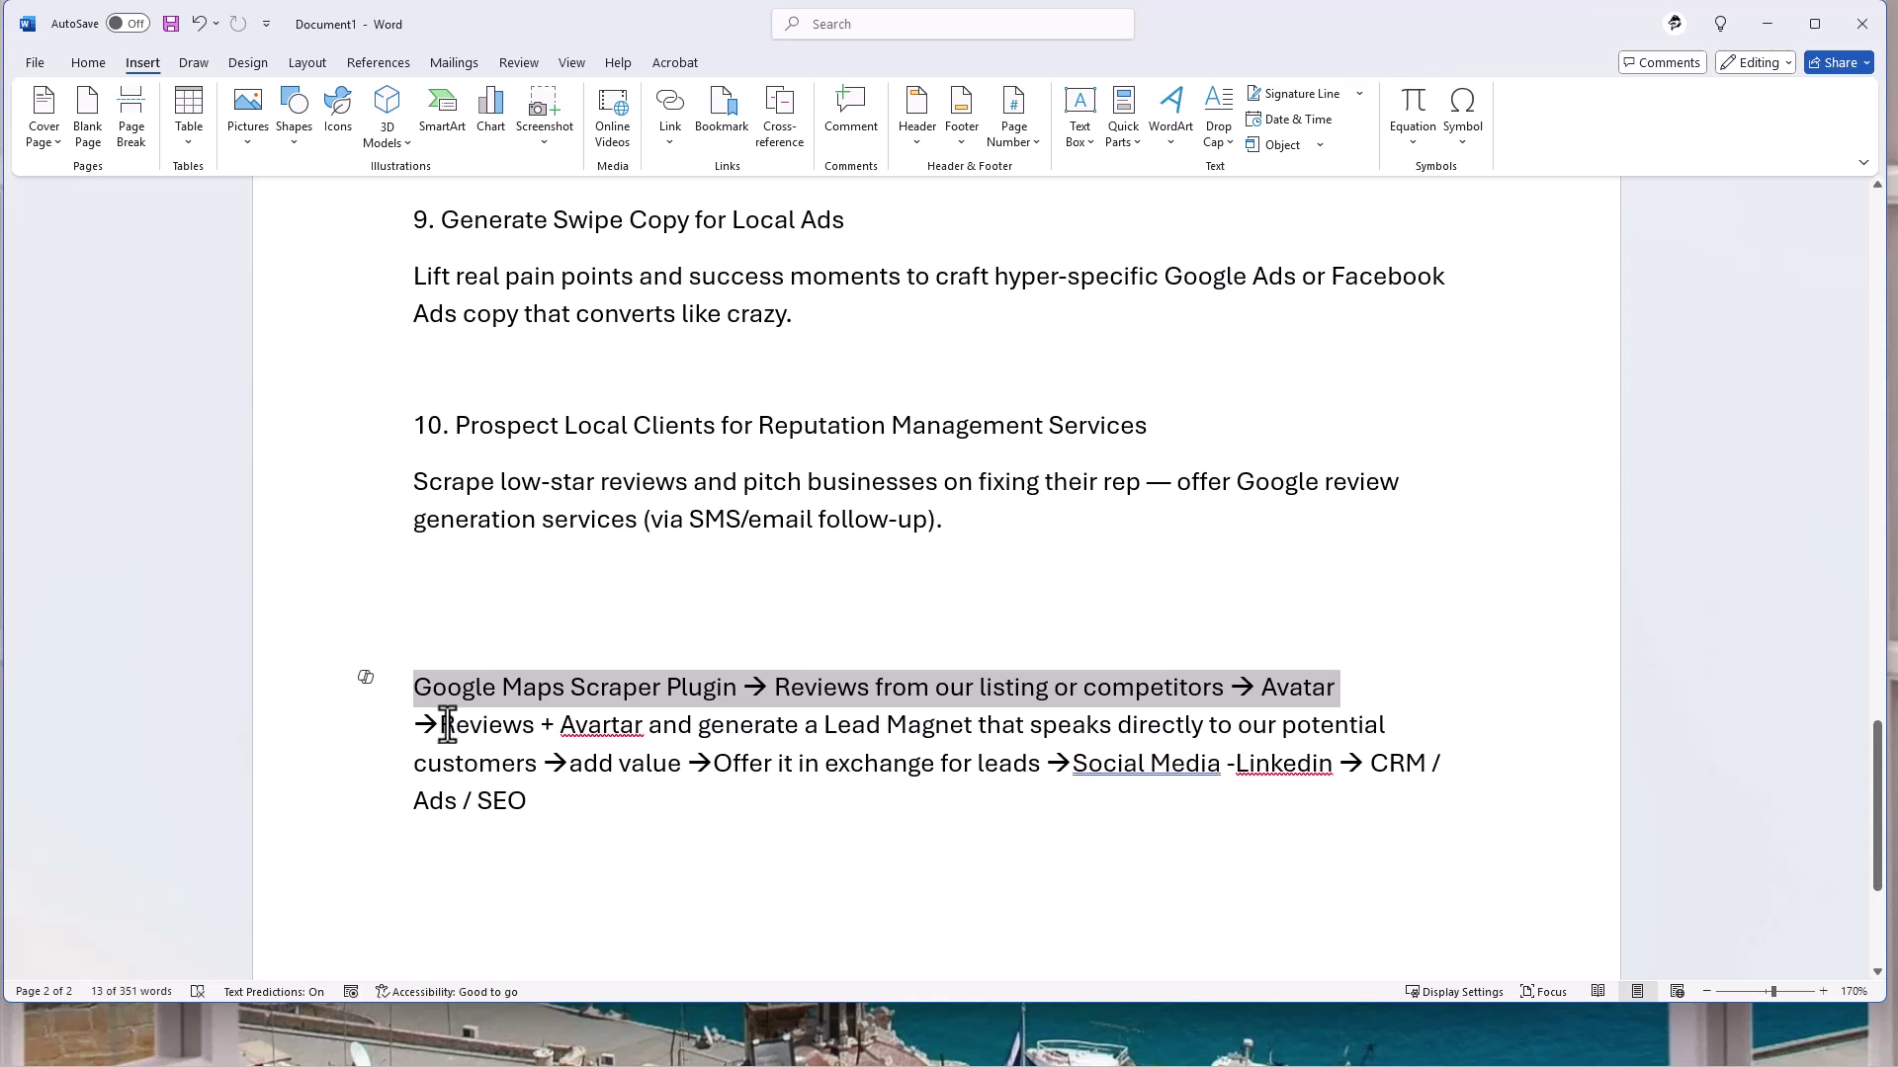
drag(450, 726, 775, 868)
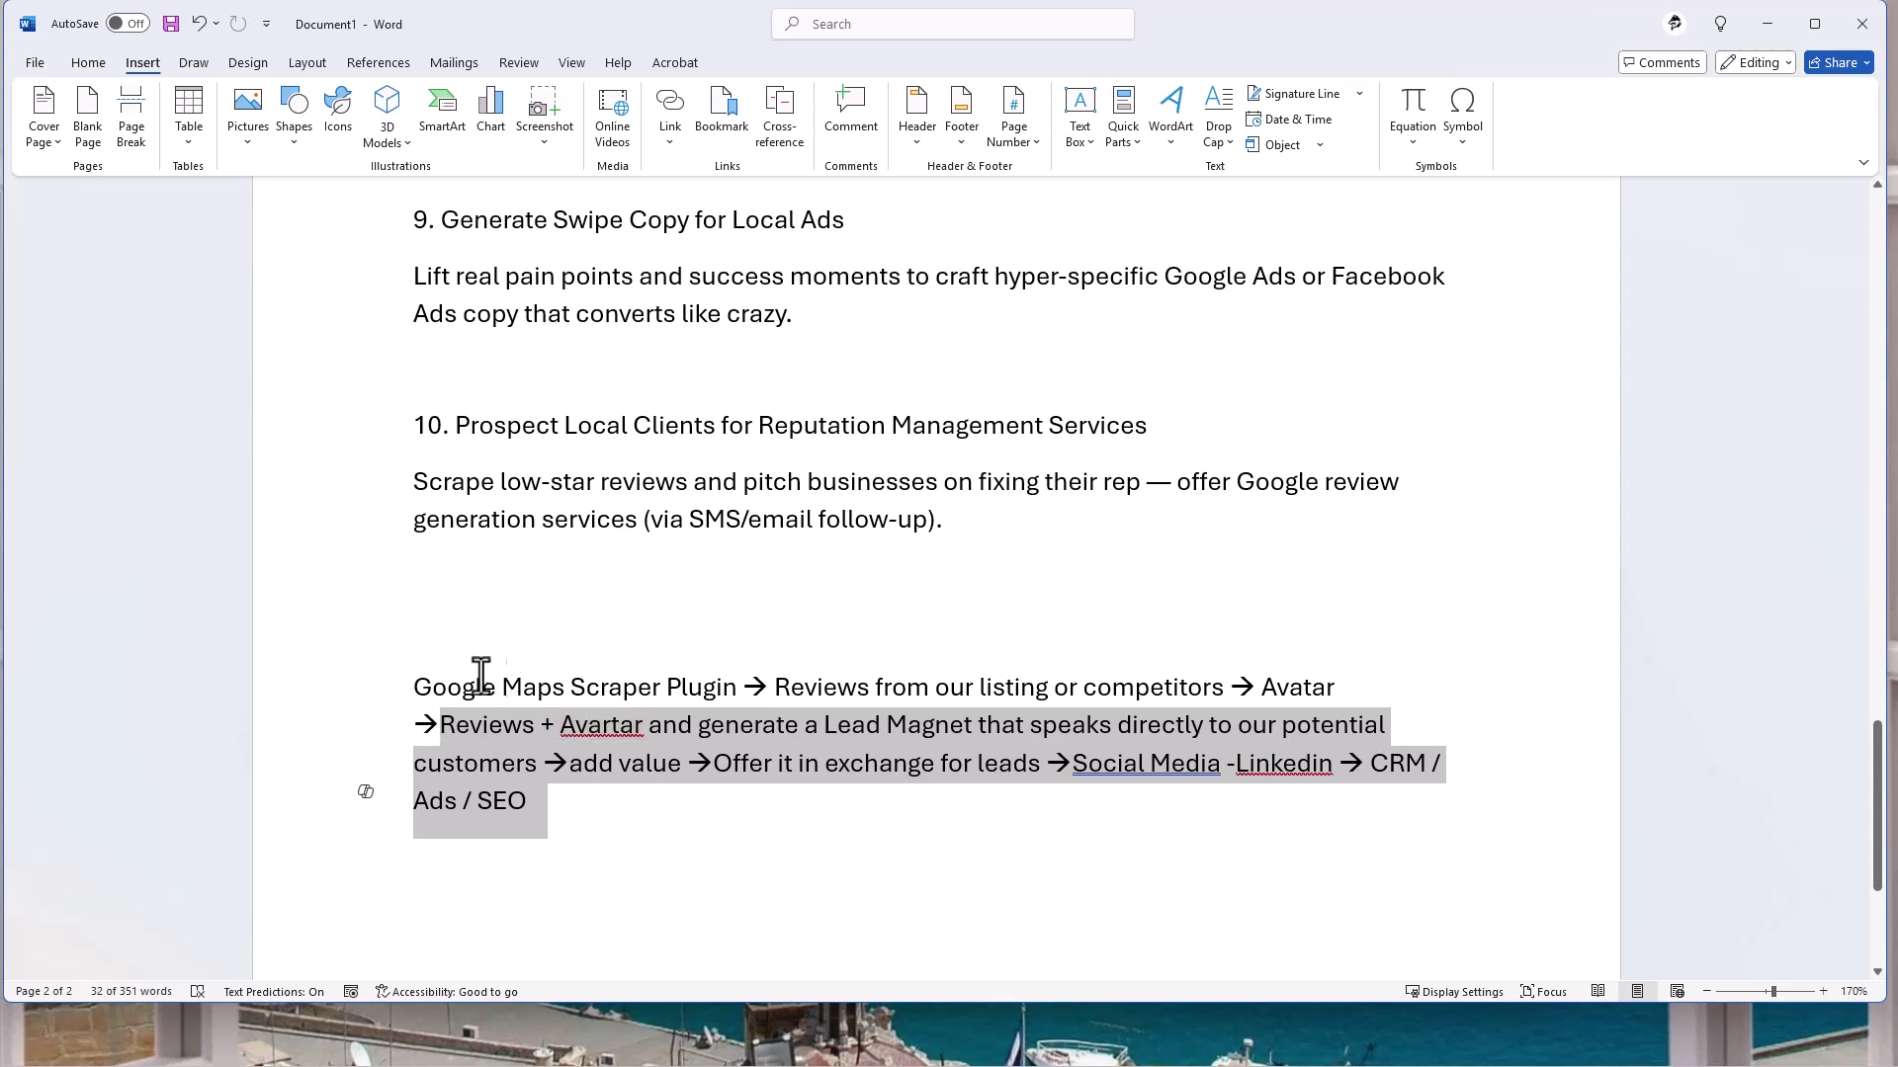
Highlight the workflow text from Google Maps Scraper Plugin to Avatar again, and bring the Word document back behind the scraper window.
click(415, 688)
drag(432, 688, 1253, 691)
click(1343, 689)
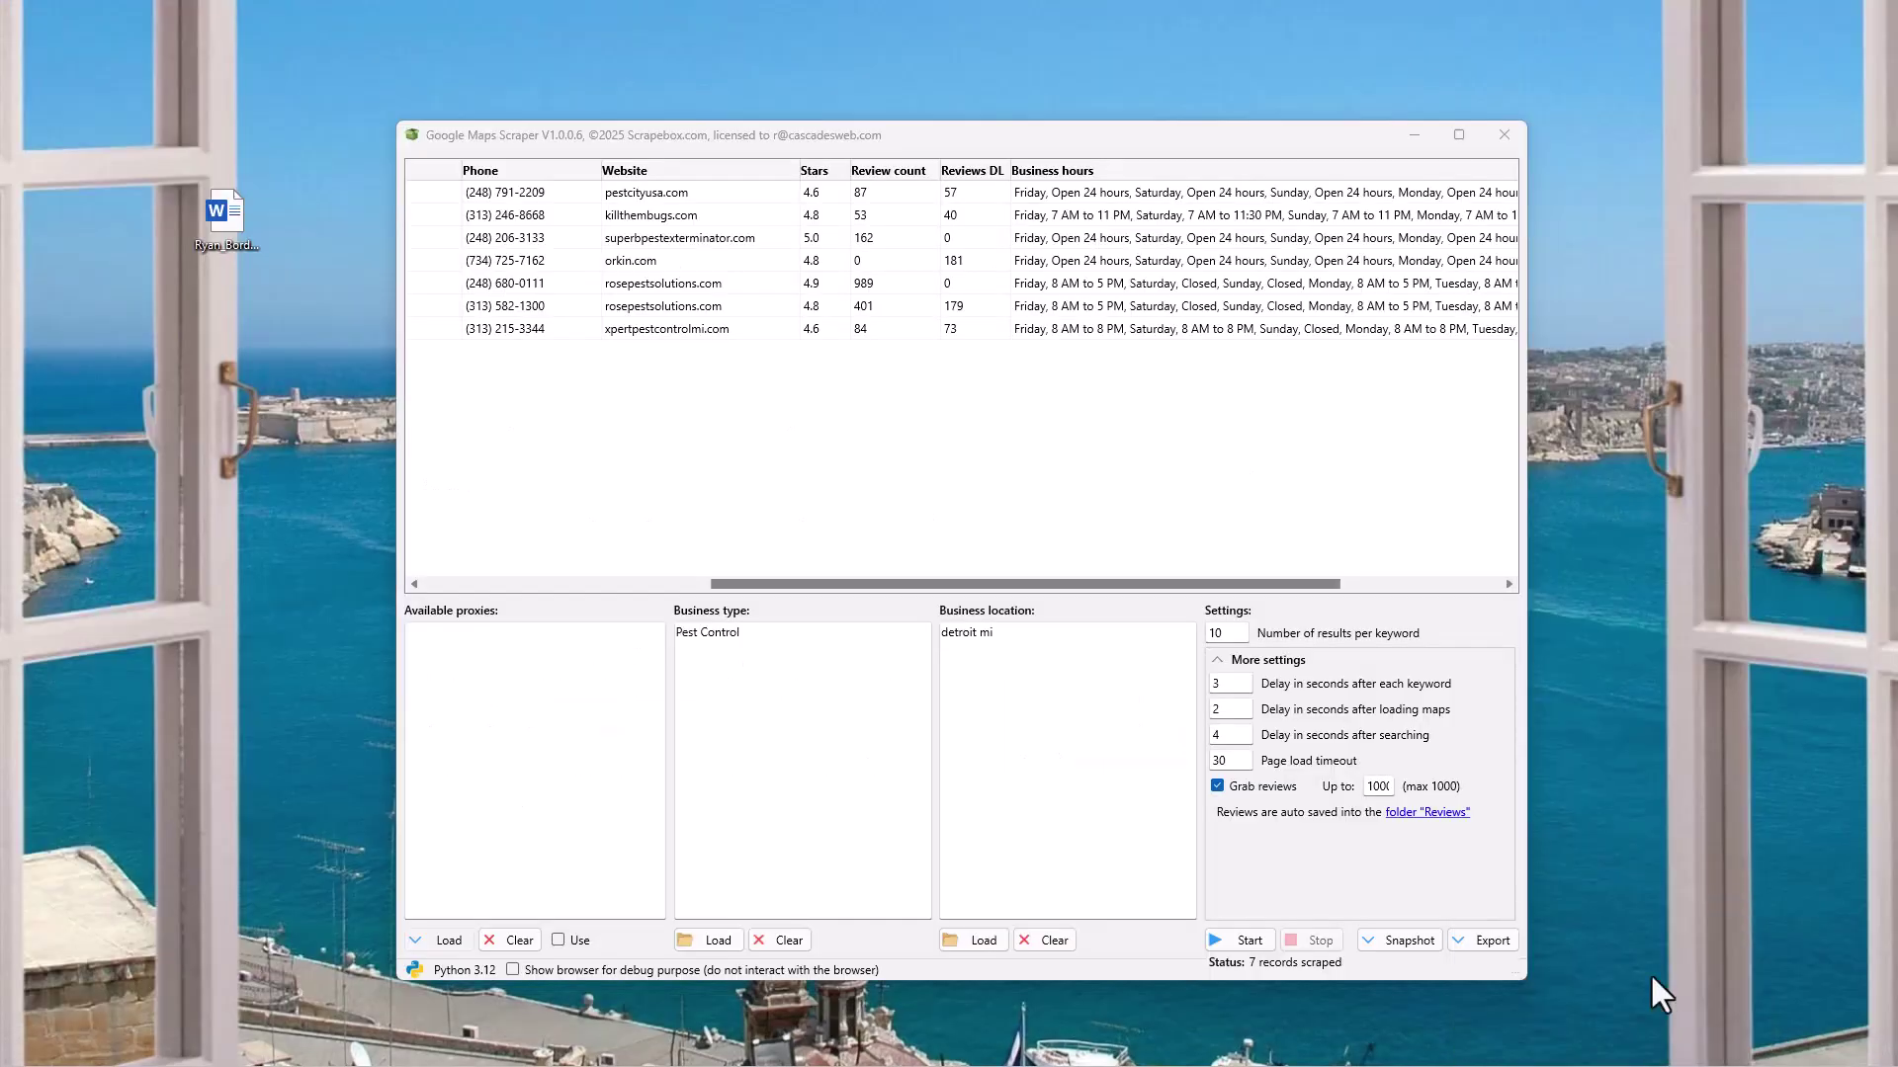
click(1651, 973)
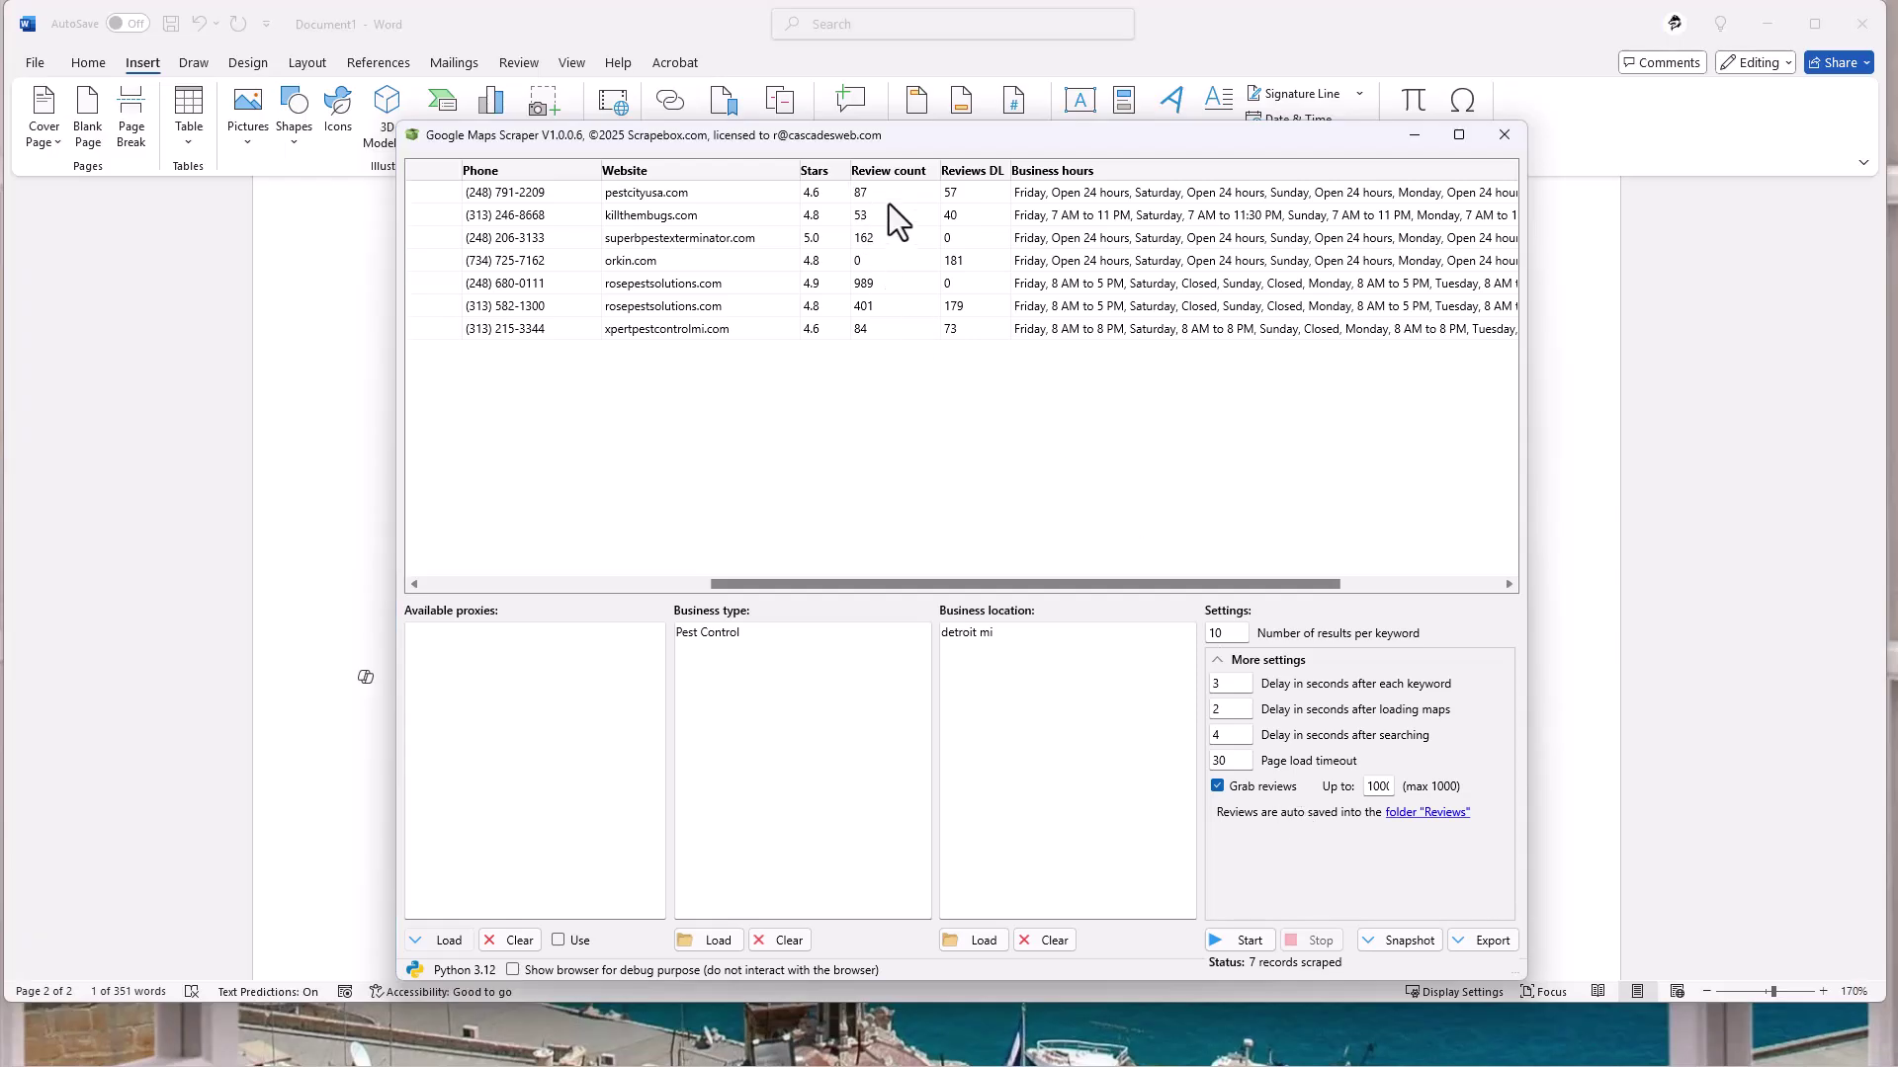